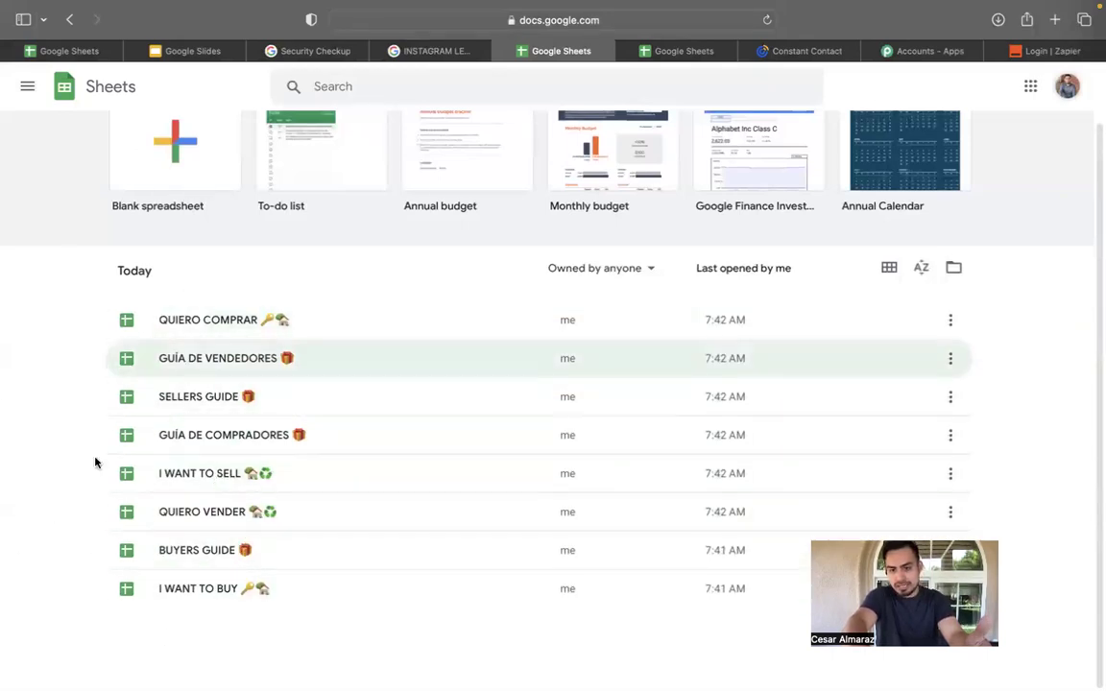
# Open the Untitled spreadsheet from the other account's Google Sheets file list.
pyautogui.scroll(2, 115, 505)
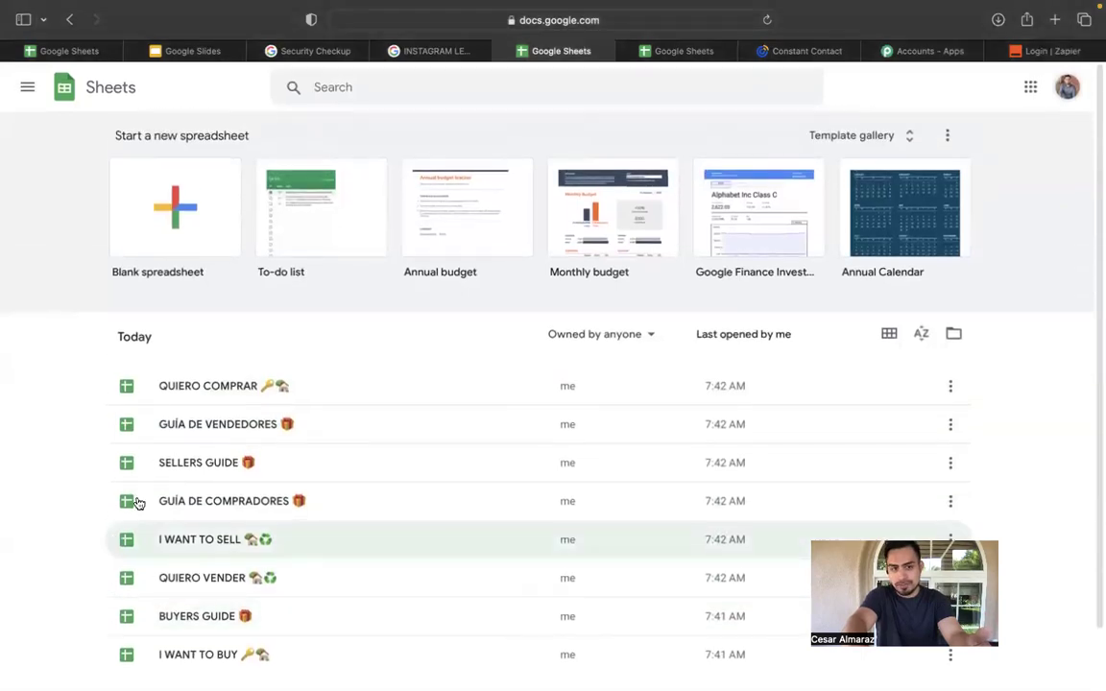
pyautogui.scroll(-2, 315, 312)
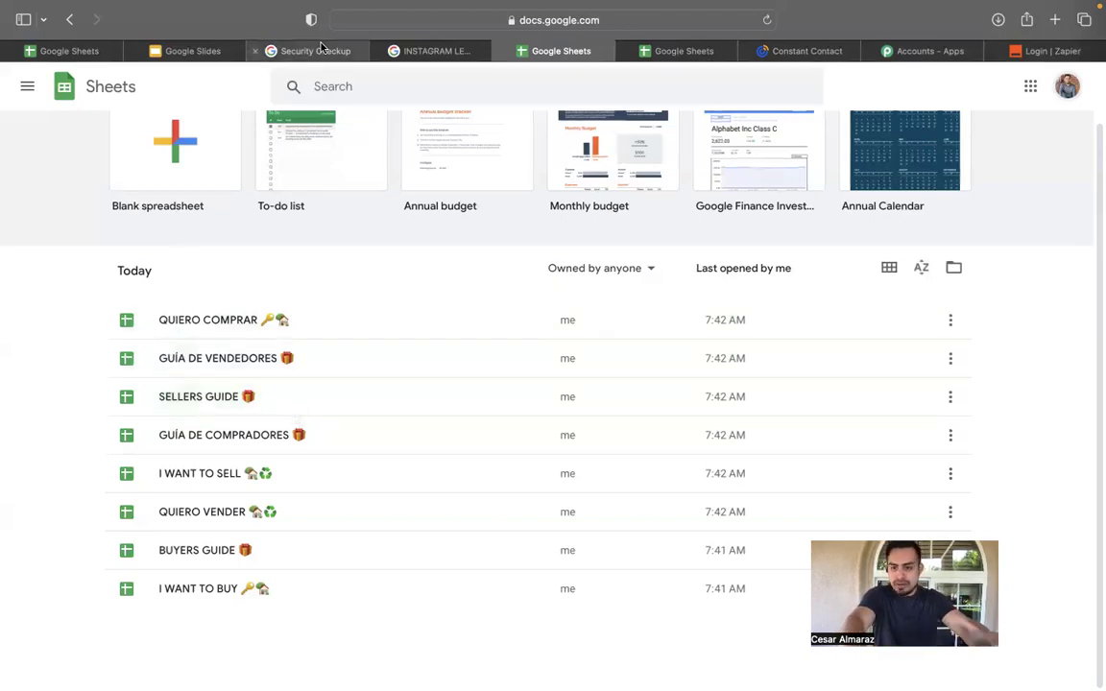
pyautogui.moveTo(322, 45)
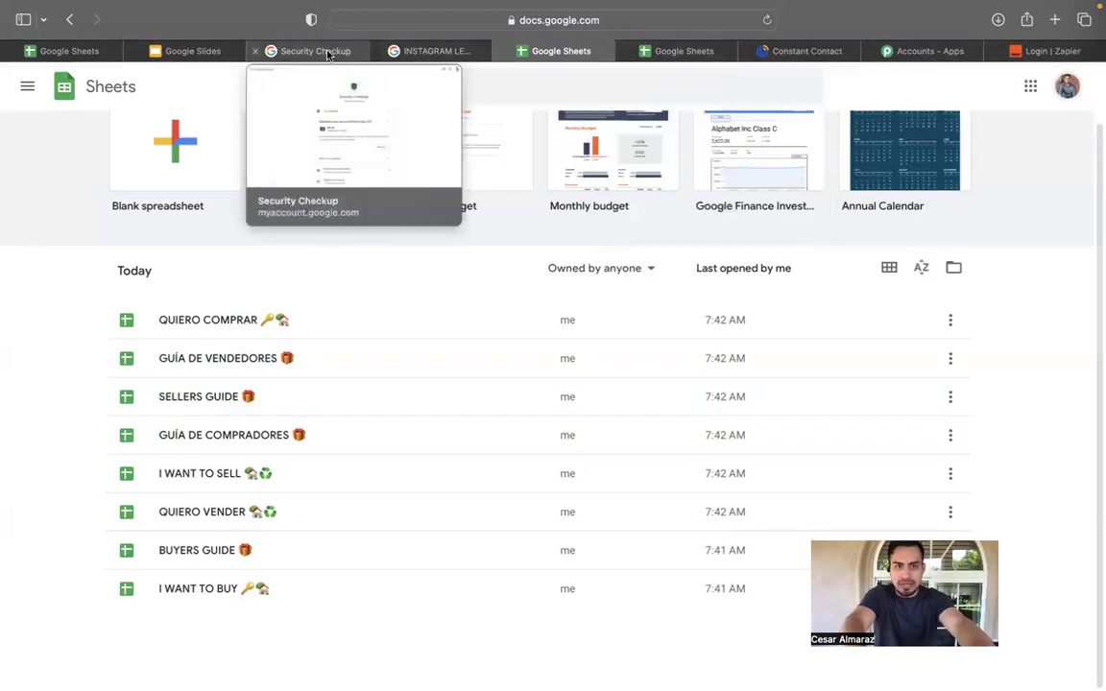
pyautogui.click(188, 51)
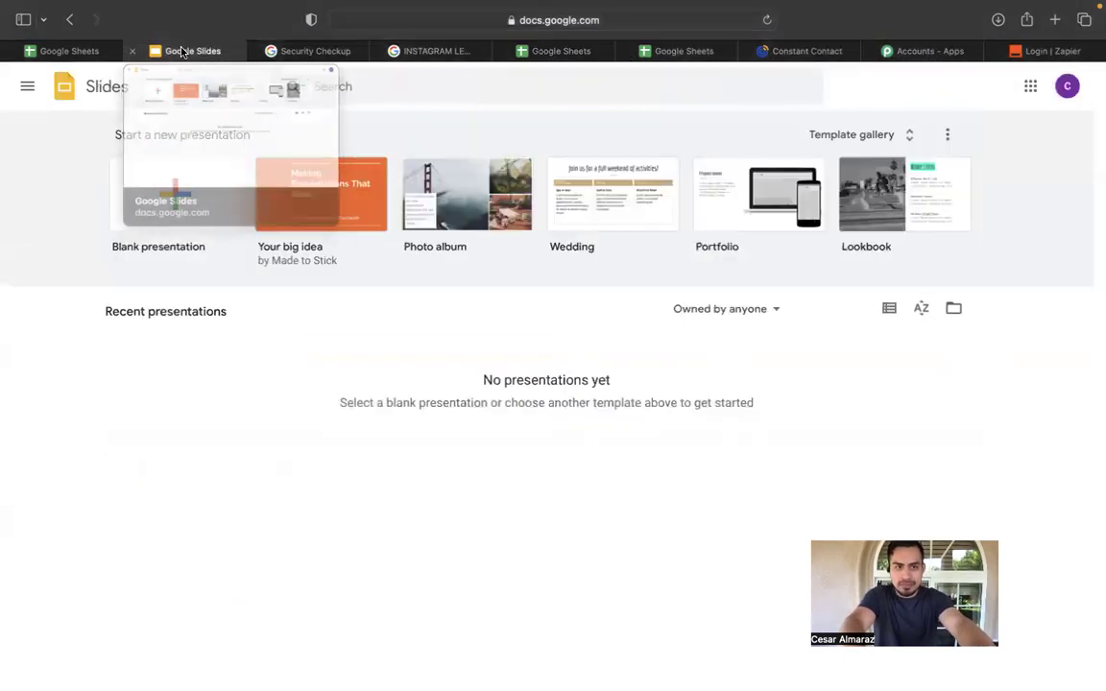
pyautogui.click(317, 51)
pyautogui.click(427, 51)
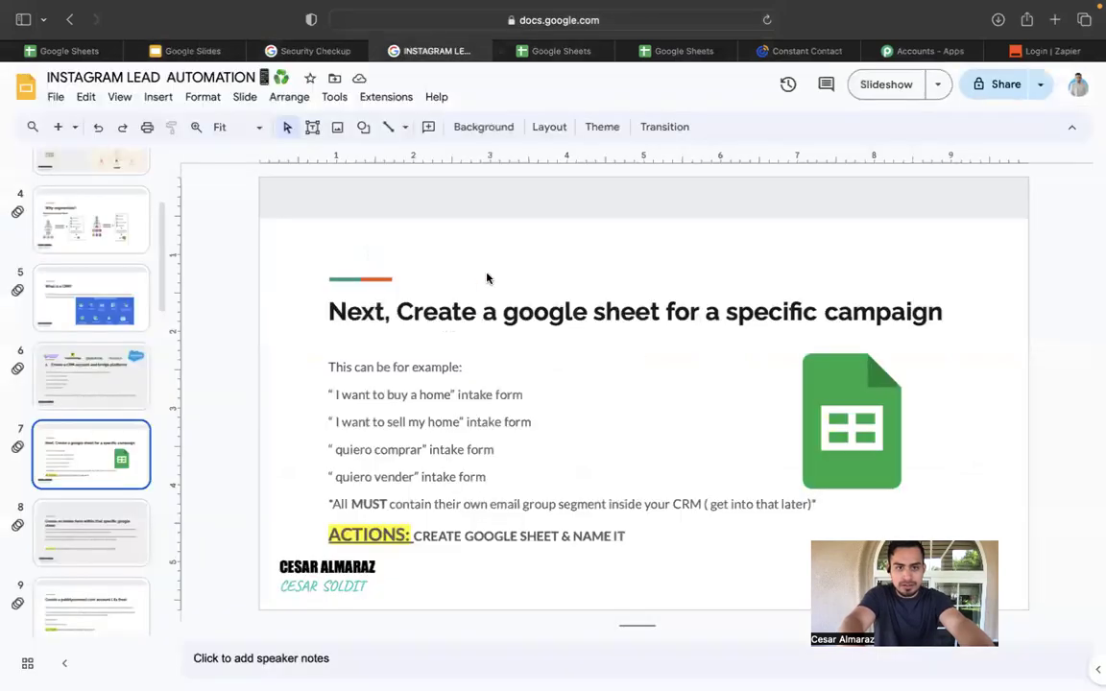
pyautogui.click(561, 51)
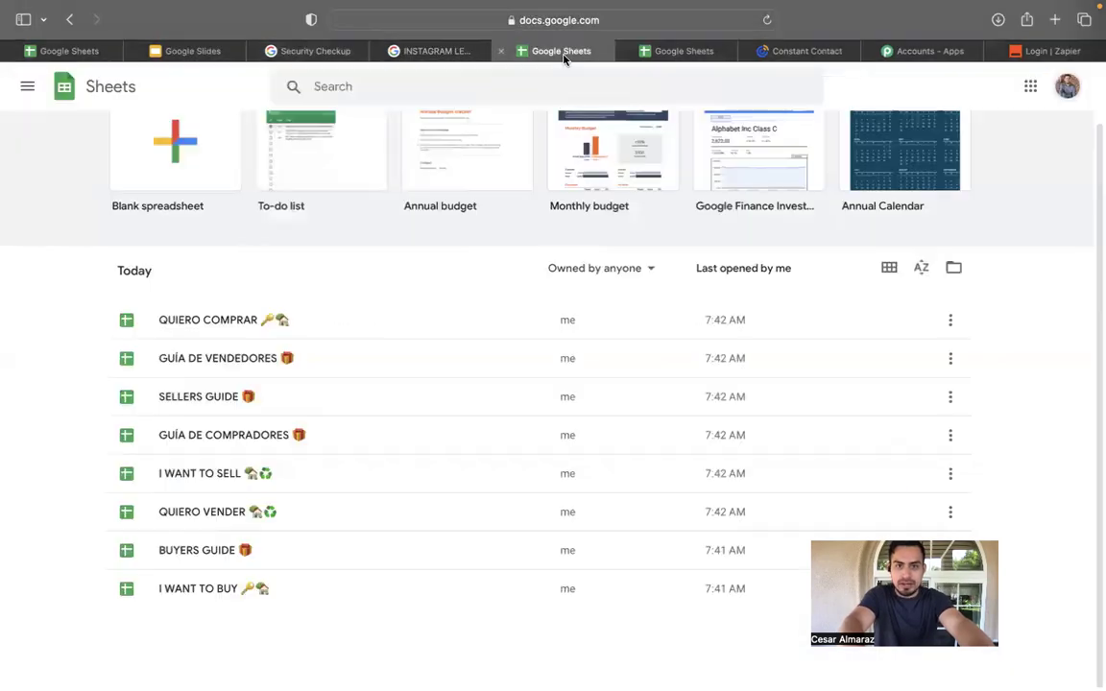
pyautogui.click(669, 48)
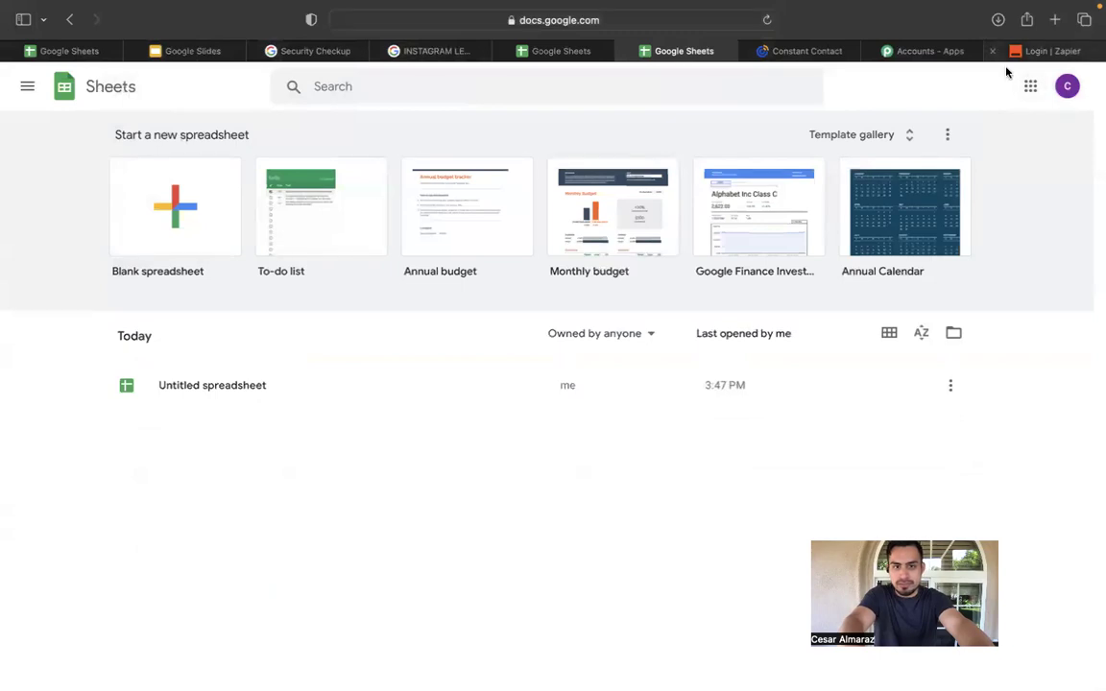
pyautogui.click(246, 387)
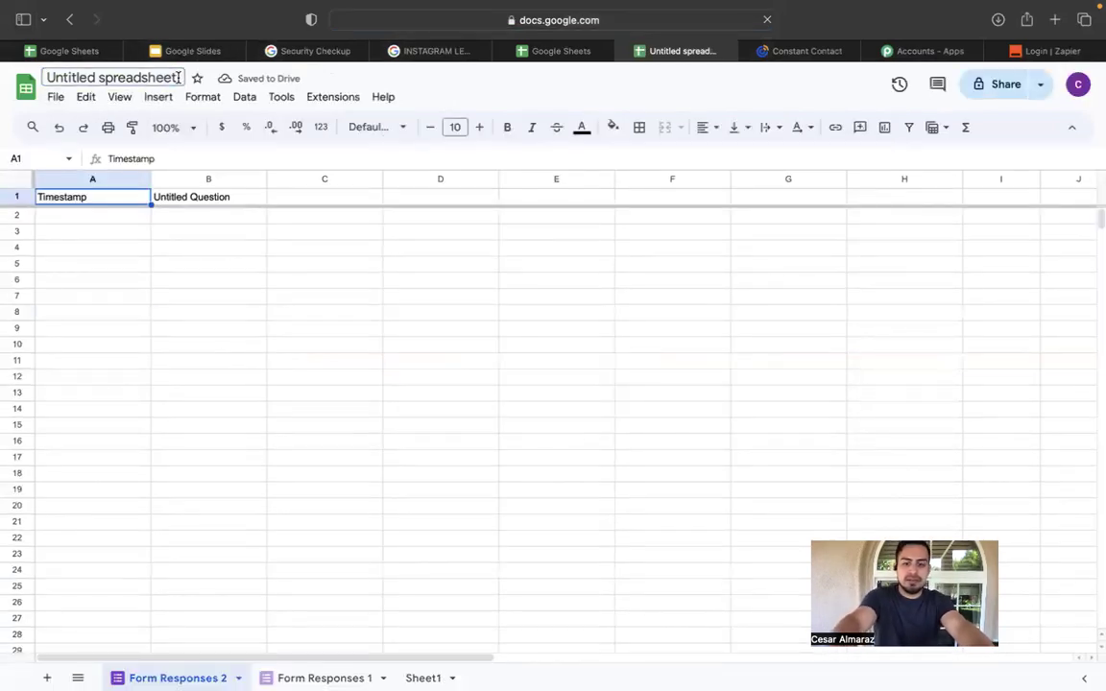
# Clear the Timestamp header in A1 and rename the spreadsheet 'I want to buy'.
pyautogui.press('Delete')
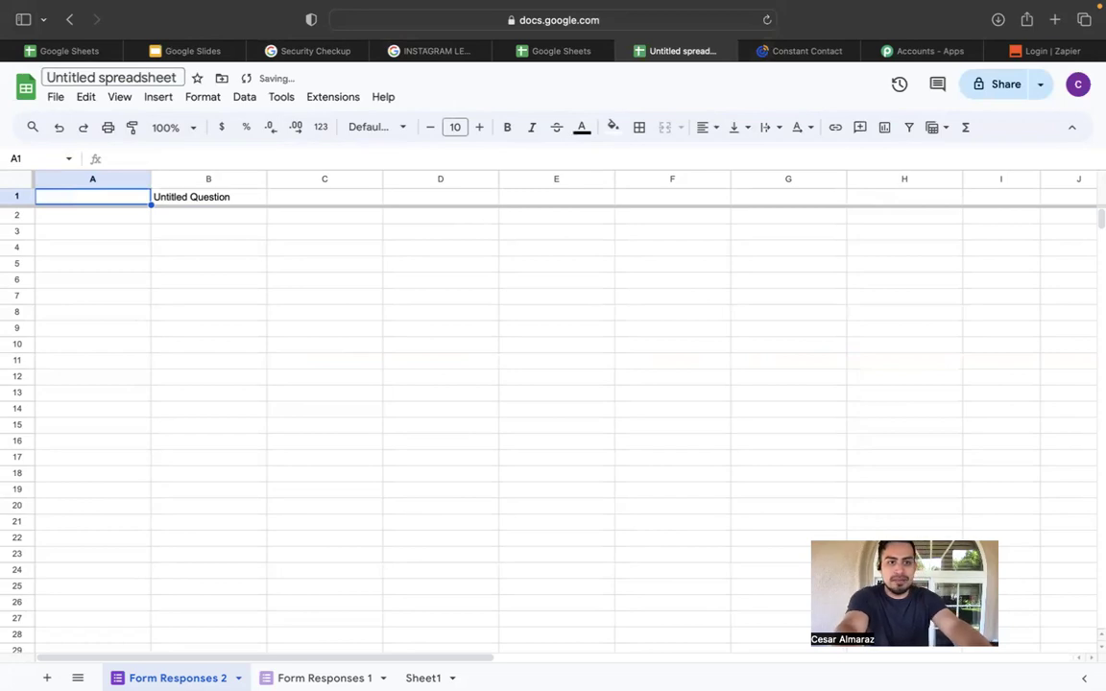
pyautogui.click(162, 78)
pyautogui.write('=')
pyautogui.press('BackSpace')
pyautogui.write('I want to buy')
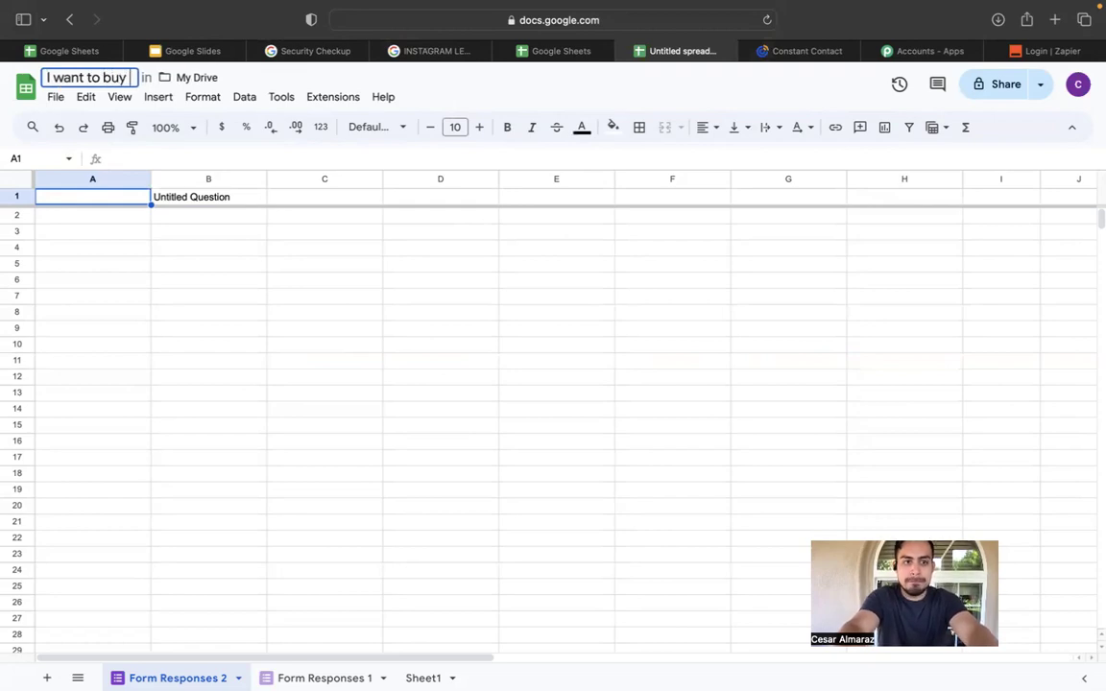
pyautogui.press('Return')
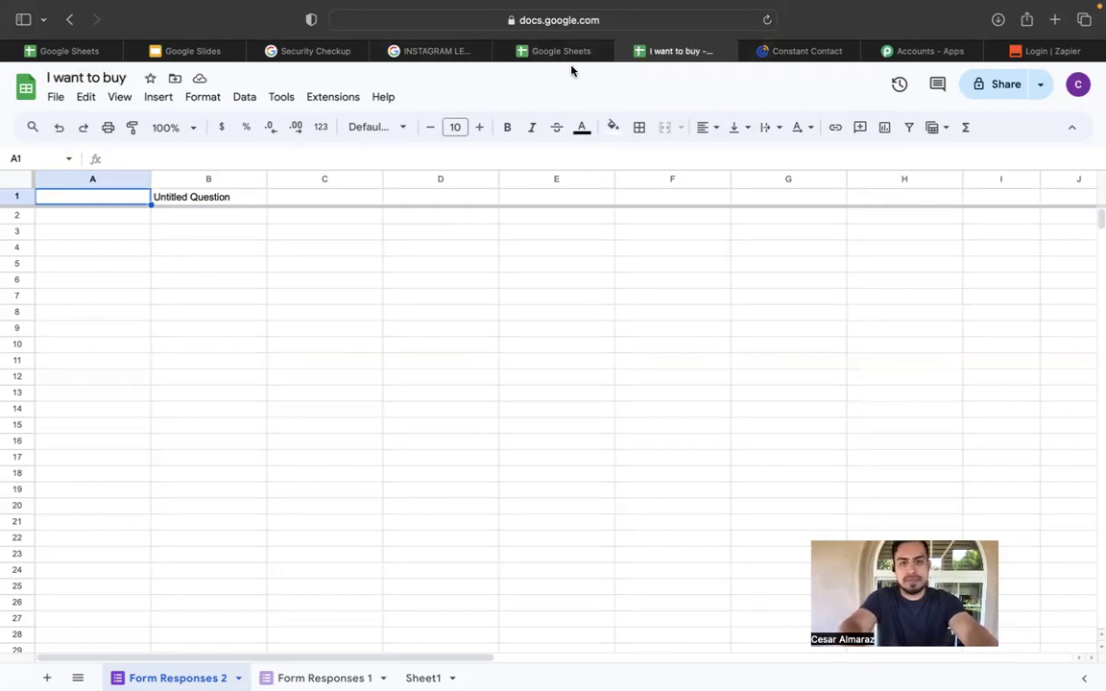
pyautogui.click(192, 51)
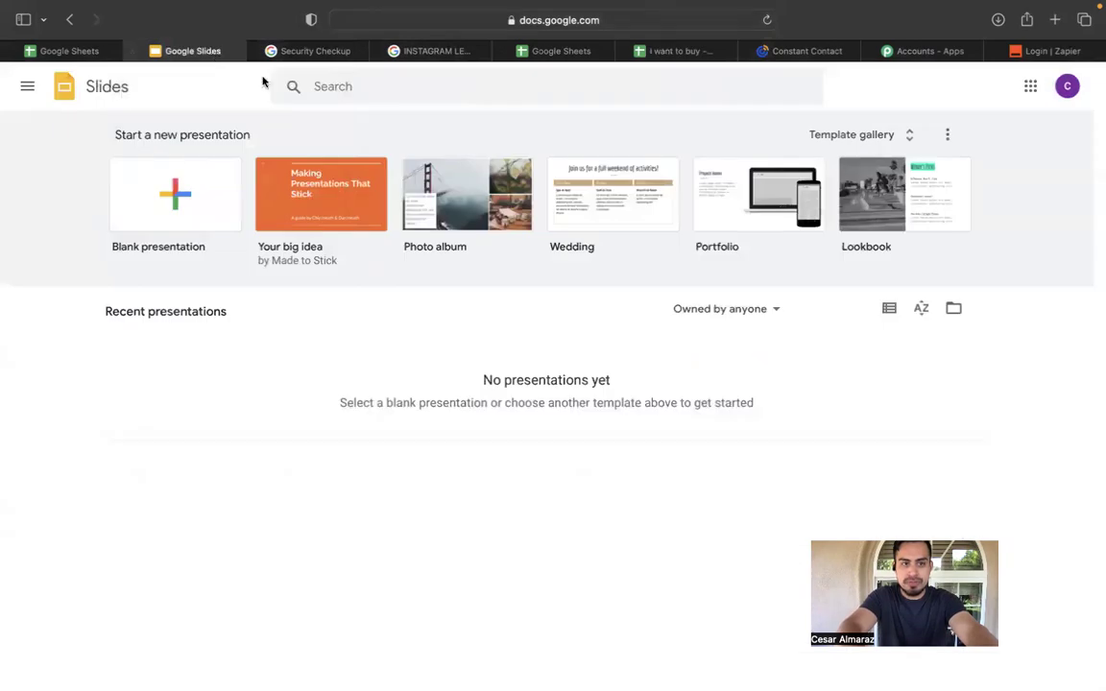
pyautogui.click(321, 53)
pyautogui.click(405, 53)
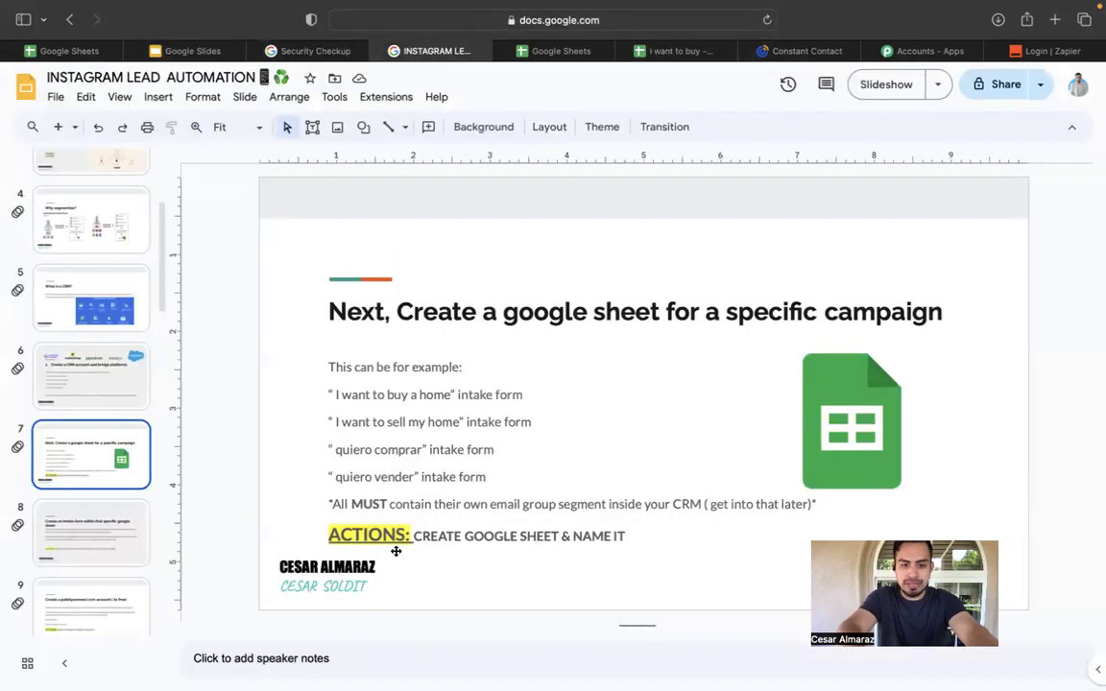
pyautogui.click(120, 528)
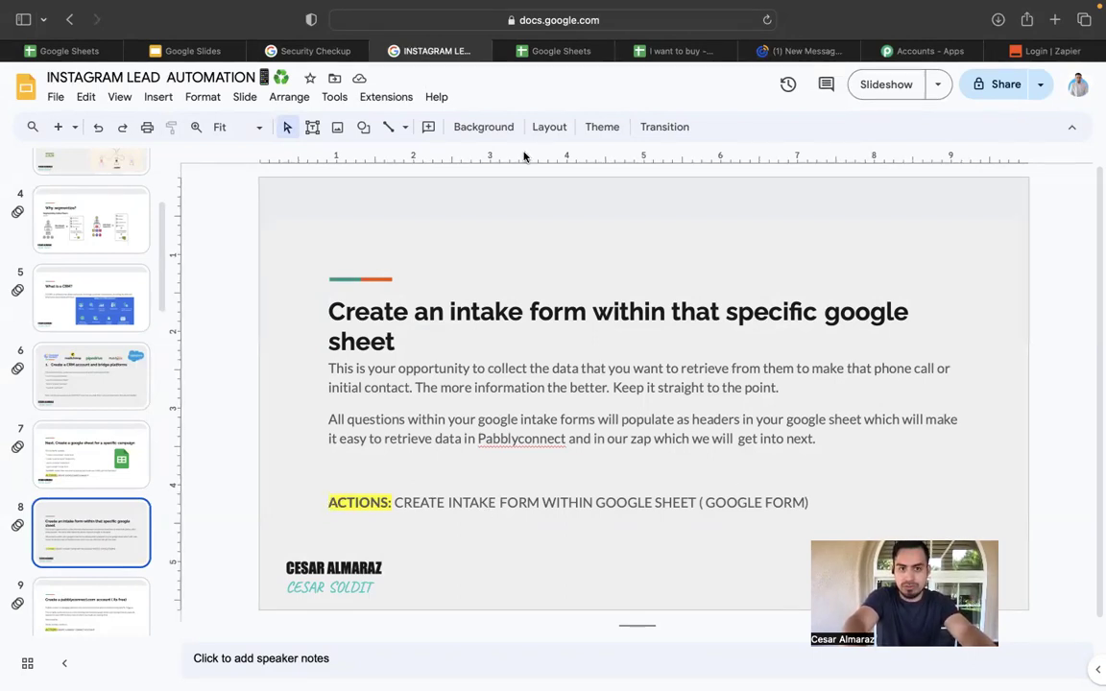
pyautogui.click(553, 55)
pyautogui.click(640, 53)
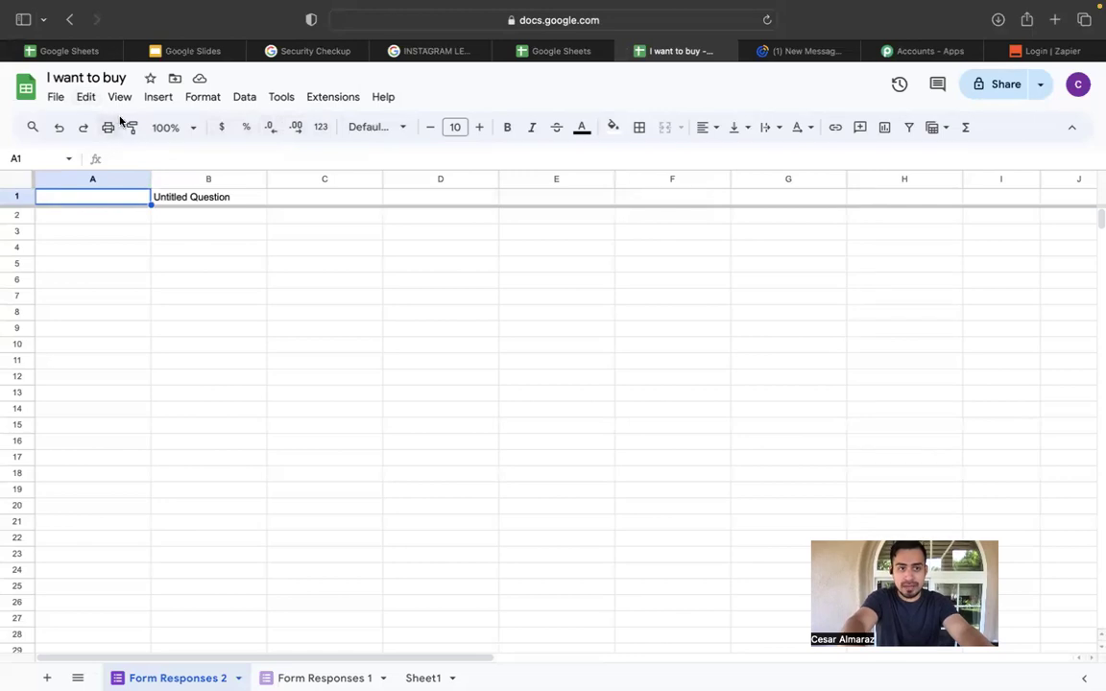
# Create a new form linked to this spreadsheet via Tools and view it in its new tab.
pyautogui.click(281, 98)
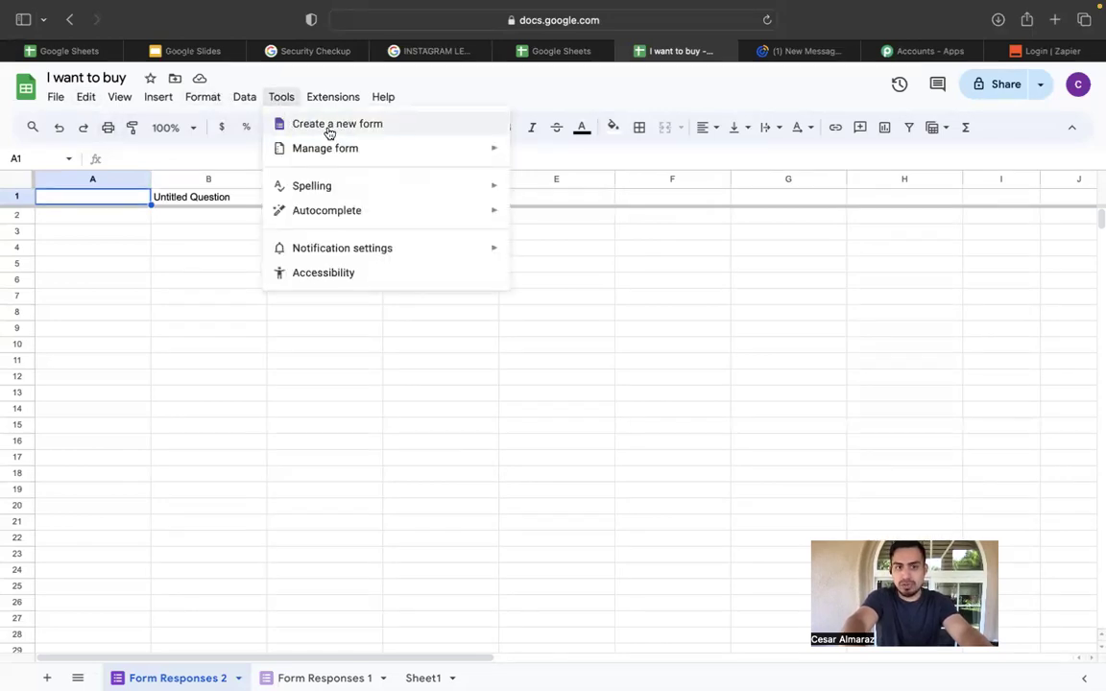
pyautogui.click(372, 133)
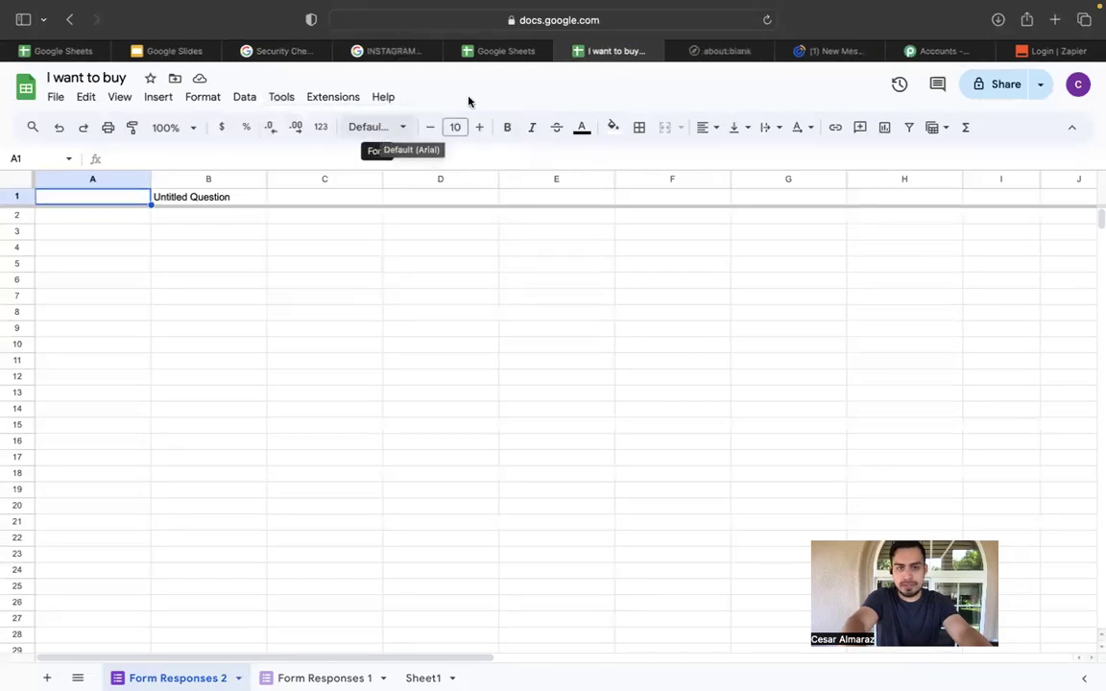
pyautogui.click(704, 54)
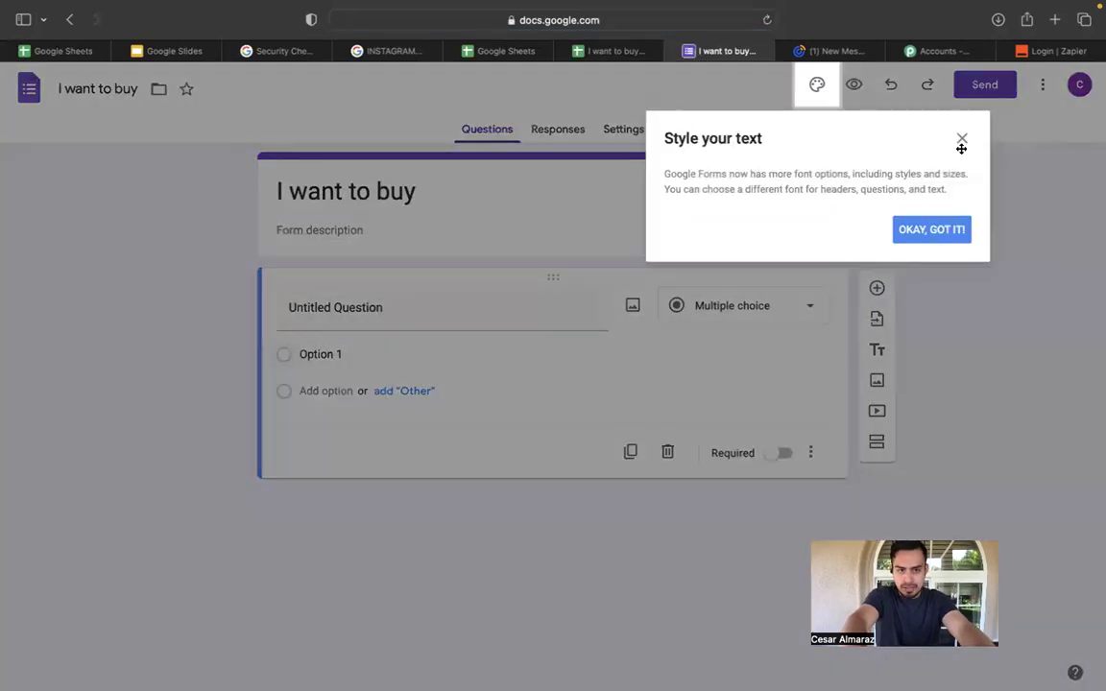
# Dismiss the styling tip and add three blank questions to the form.
pyautogui.click(961, 144)
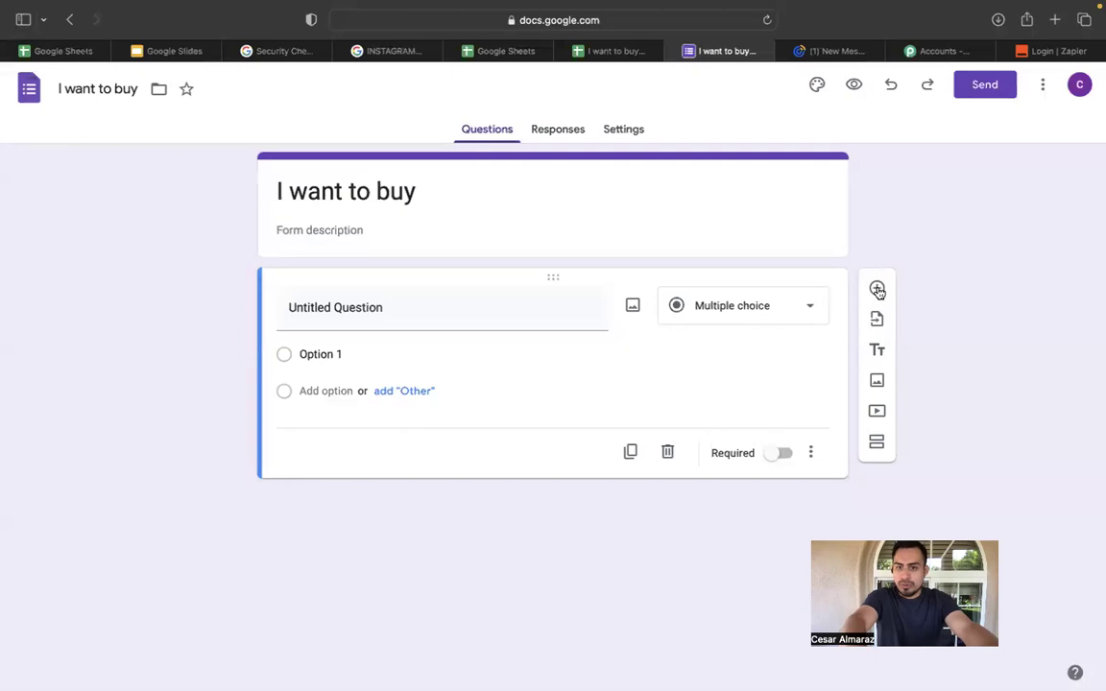
pyautogui.click(876, 290)
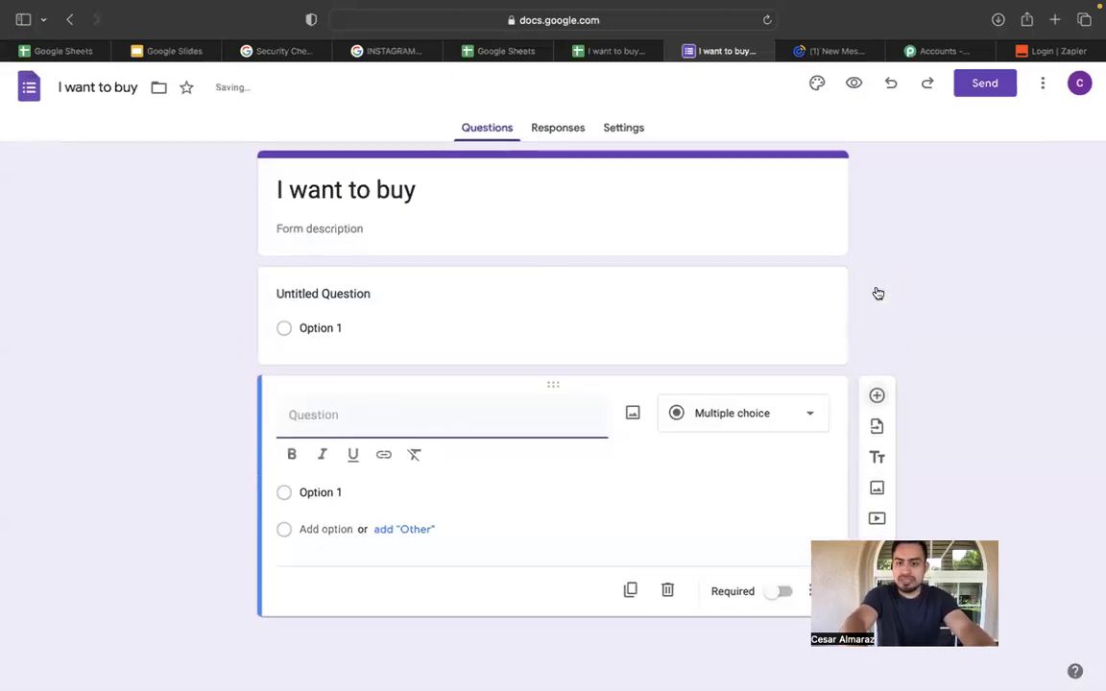
pyautogui.click(877, 396)
pyautogui.click(870, 513)
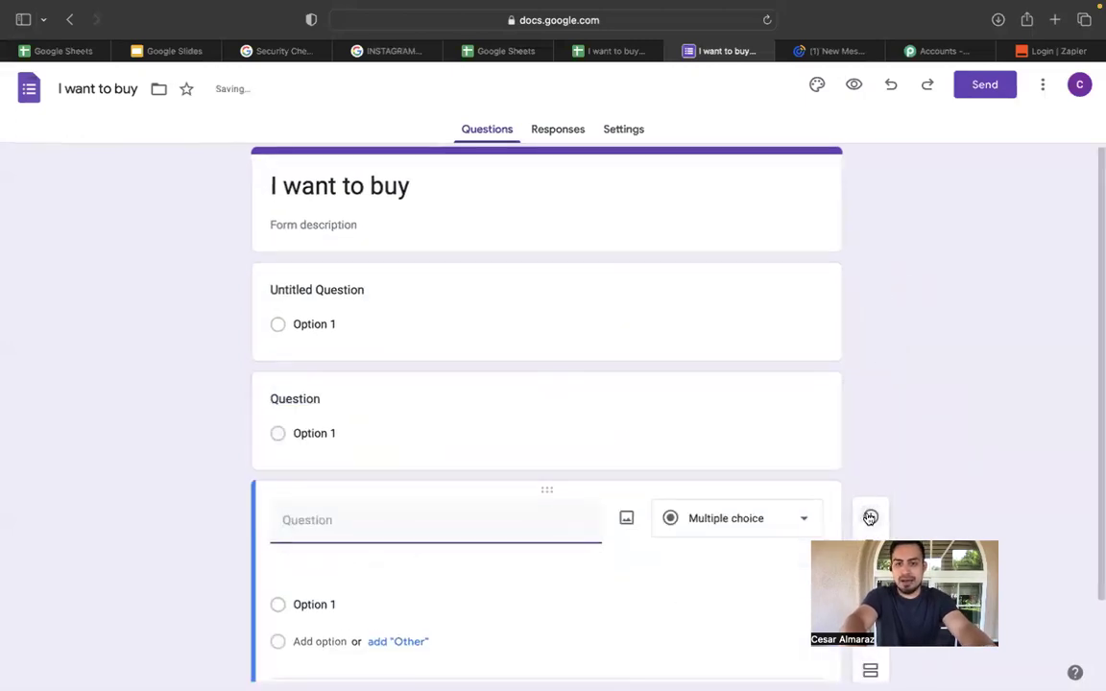
pyautogui.scroll(3, 918, 393)
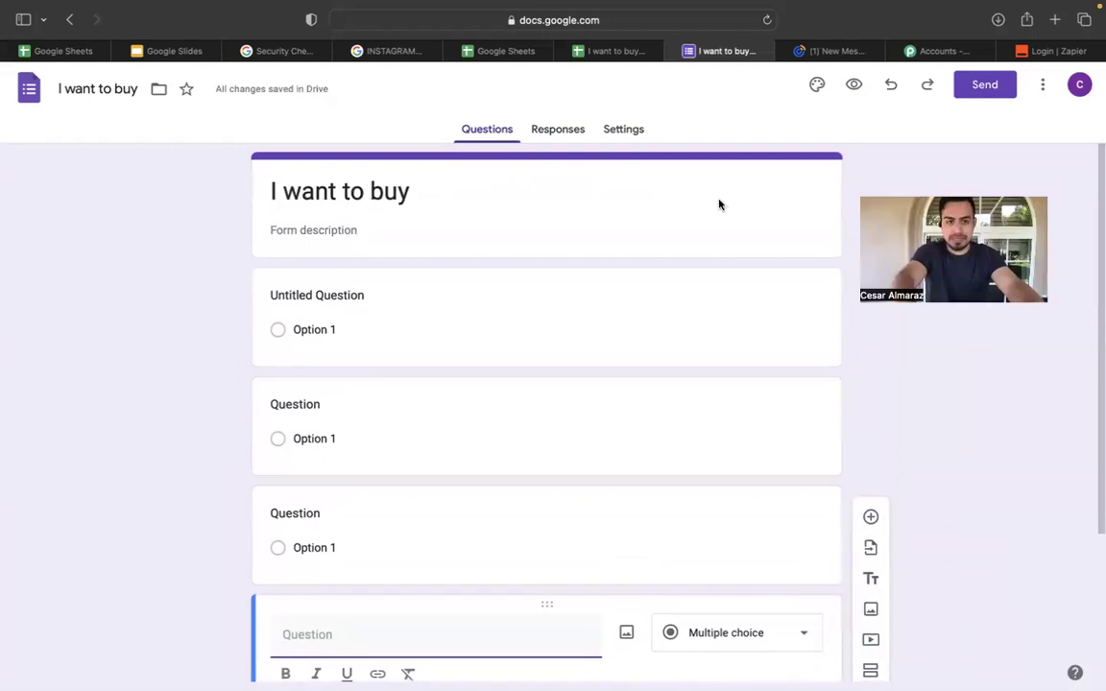
# Title the questions first, last and email.
pyautogui.click(371, 302)
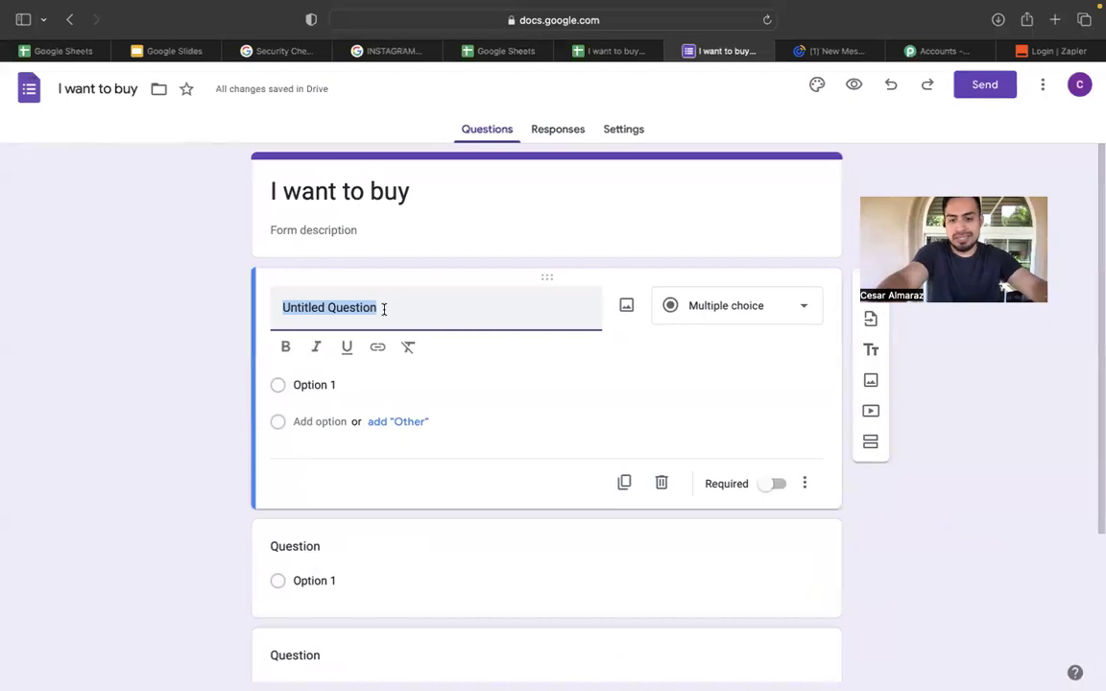
pyautogui.press('BackSpace')
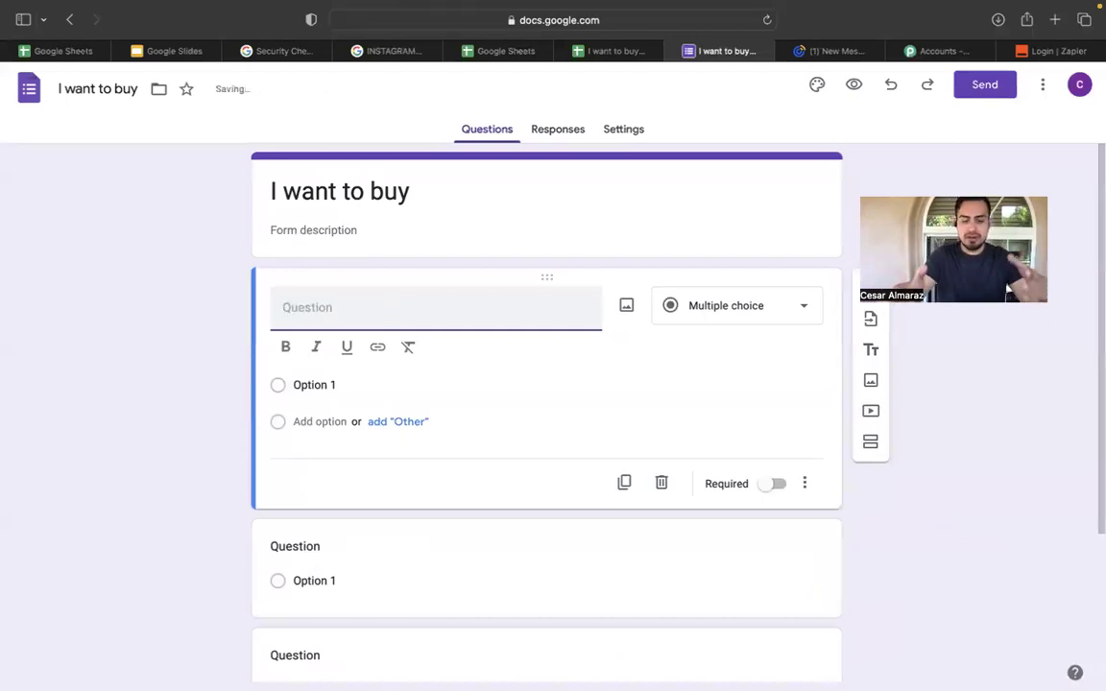
pyautogui.write('fir')
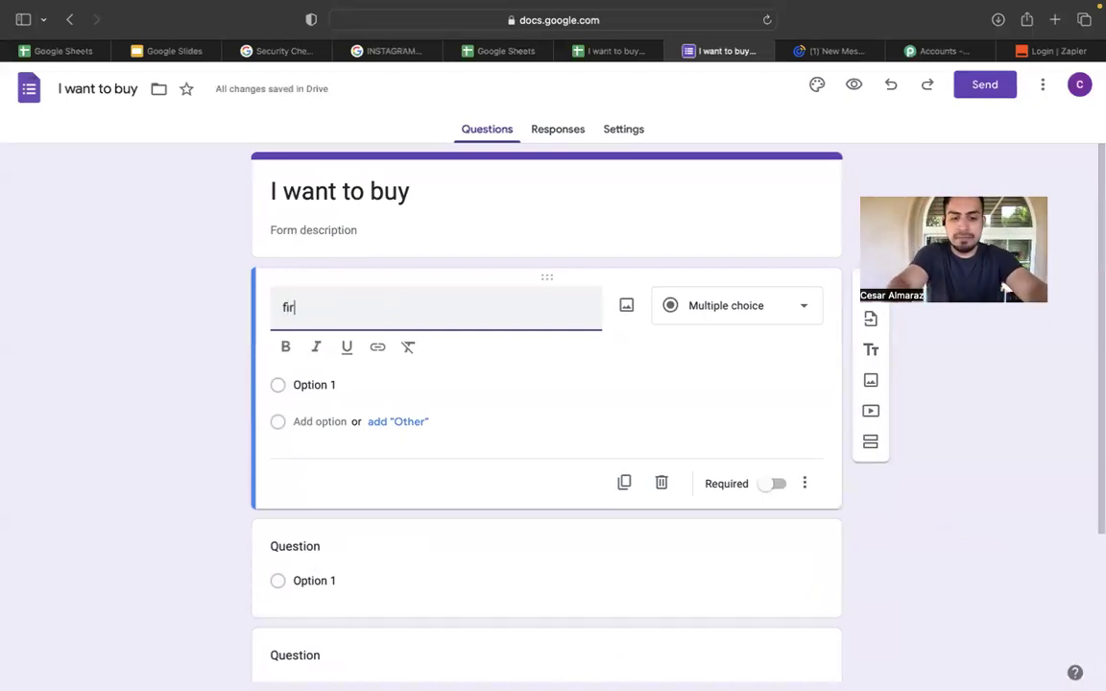
pyautogui.scroll(-1, 326, 377)
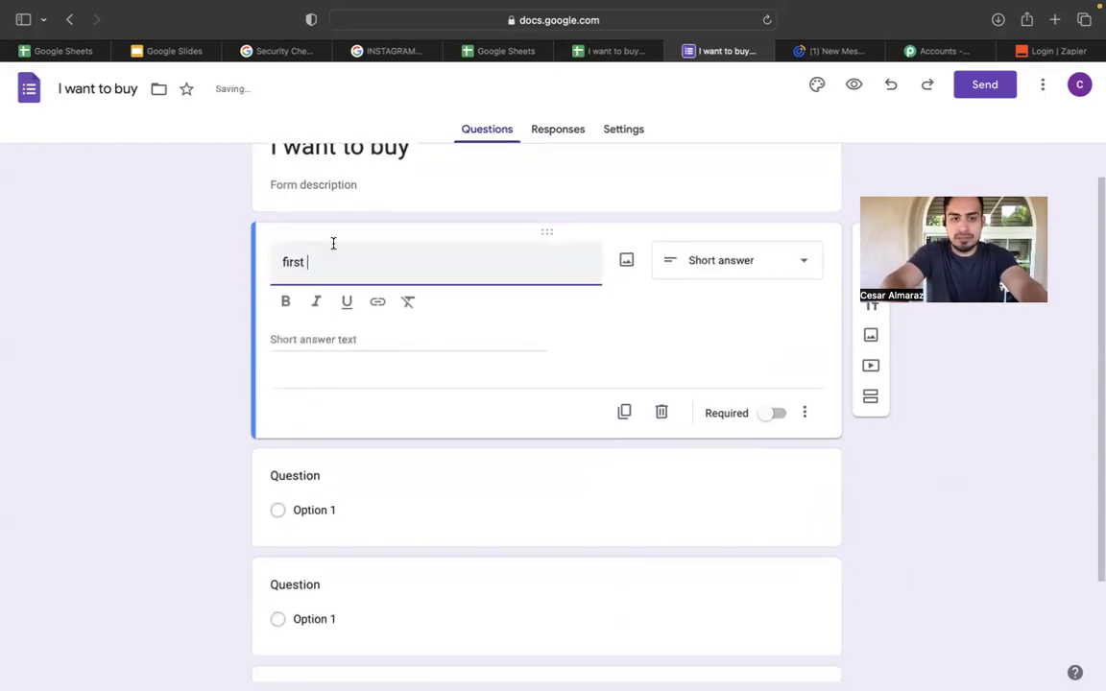
pyautogui.scroll(-1, 344, 408)
pyautogui.click(337, 429)
pyautogui.write('last')
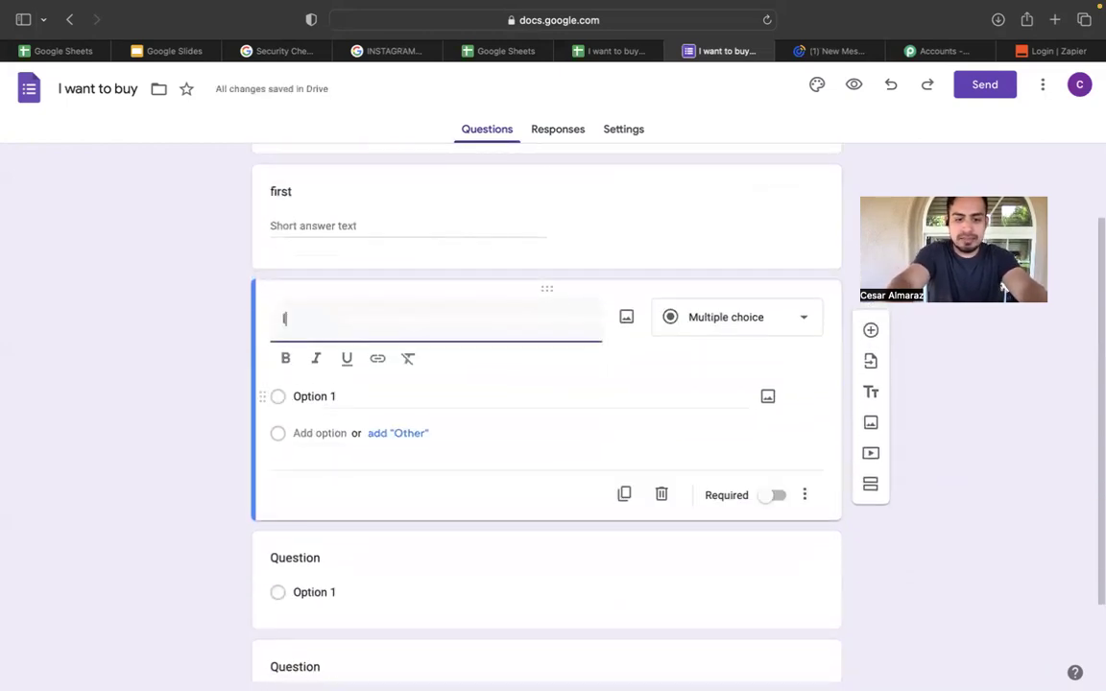
pyautogui.scroll(-1, 323, 486)
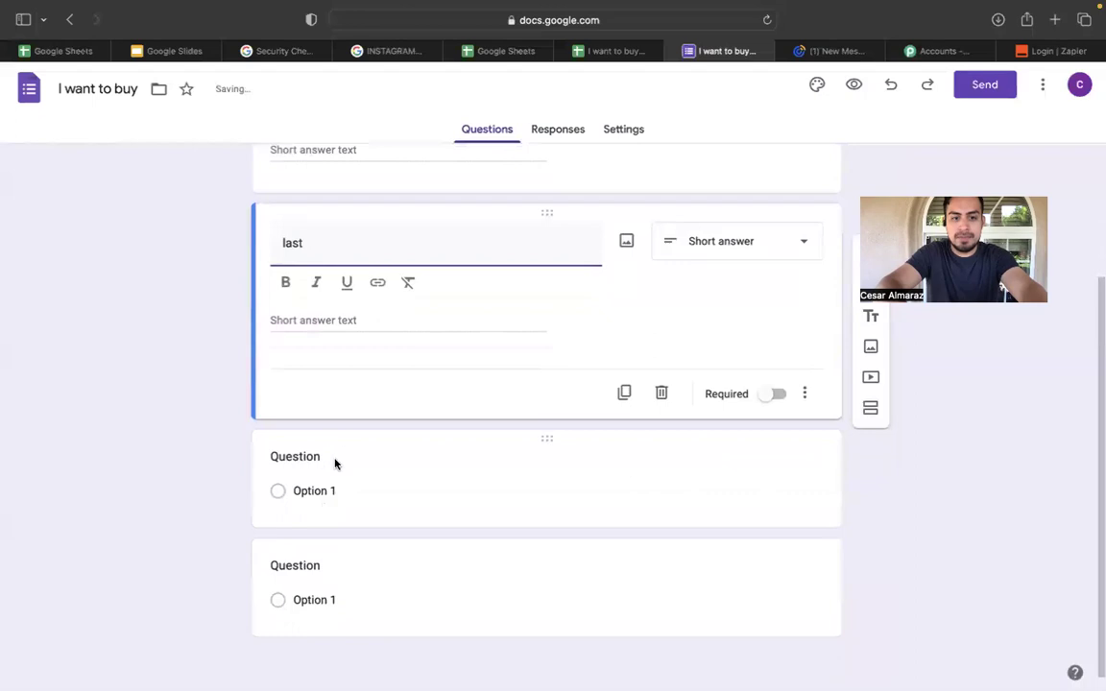
pyautogui.click(336, 462)
pyautogui.write('email')
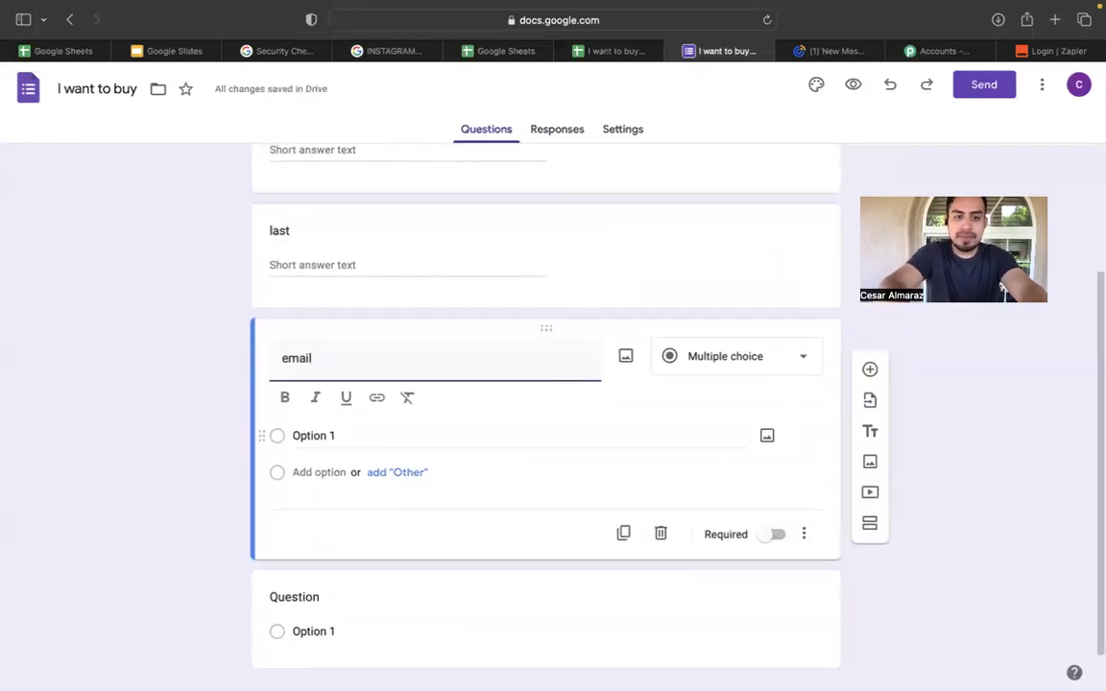
pyautogui.click(359, 570)
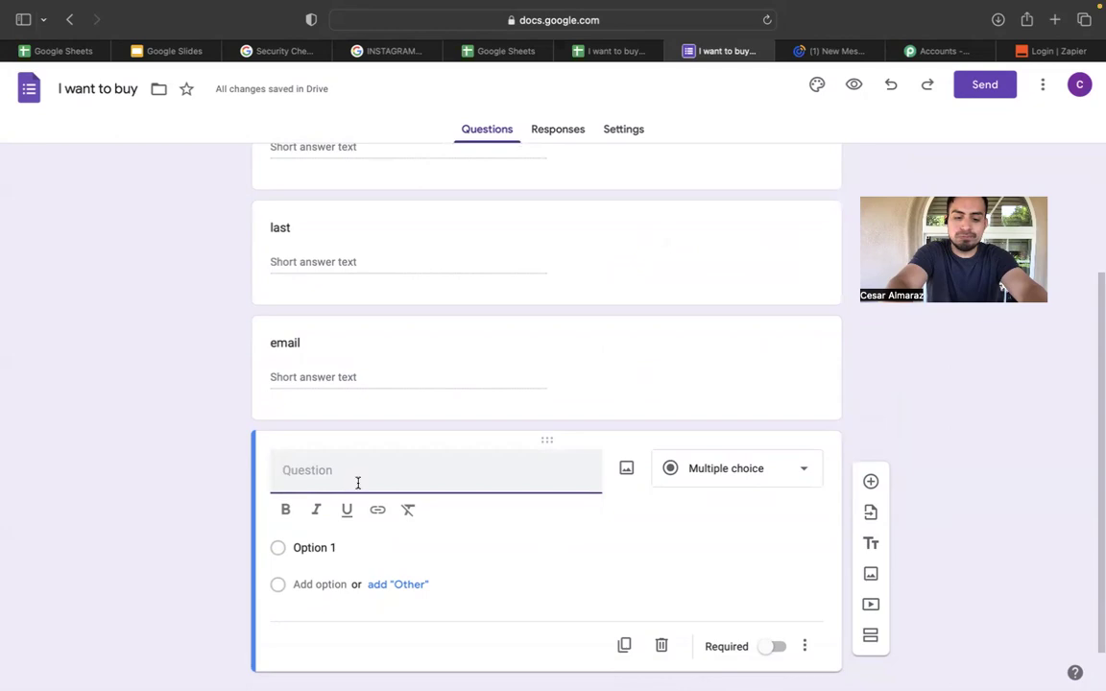
# Add the questions 'what do you want to buy' and 'where'.
pyautogui.write('what')
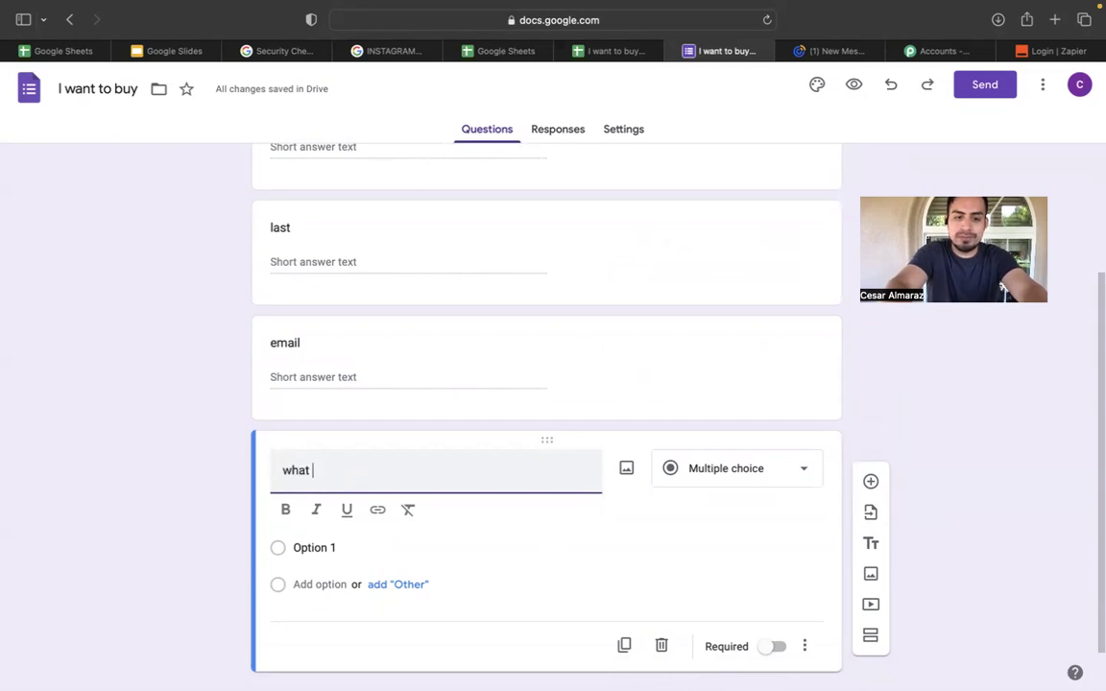
pyautogui.write(' do you')
pyautogui.press('BackSpace')
pyautogui.write('ou wa')
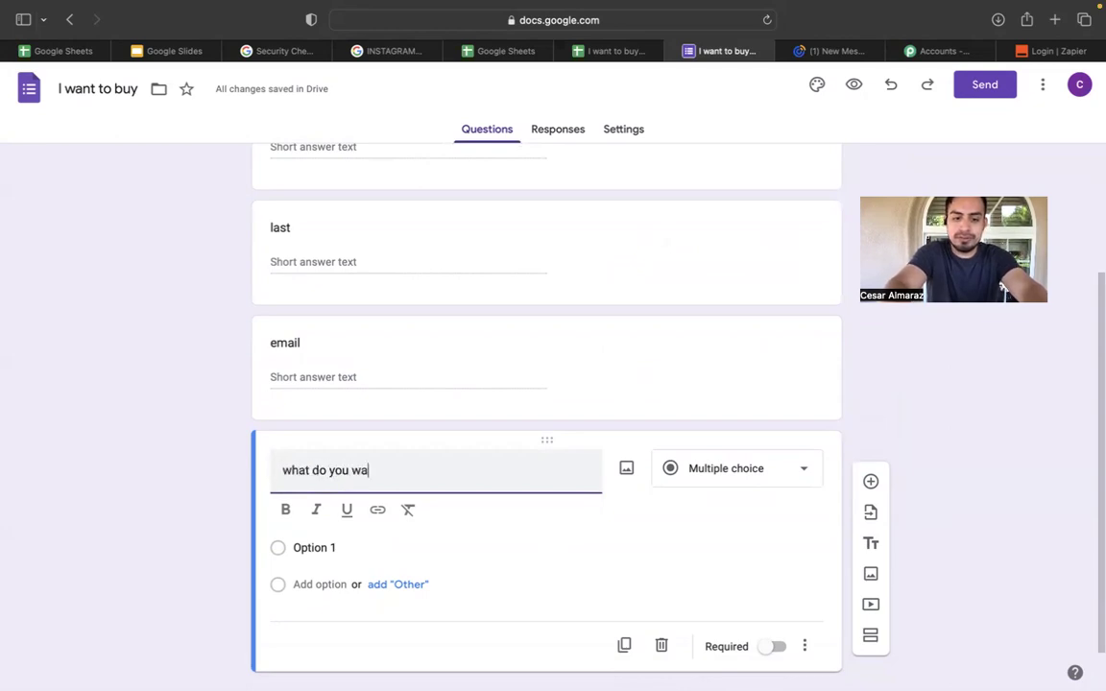
pyautogui.write('nt to buy')
pyautogui.click(870, 481)
pyautogui.write('where r')
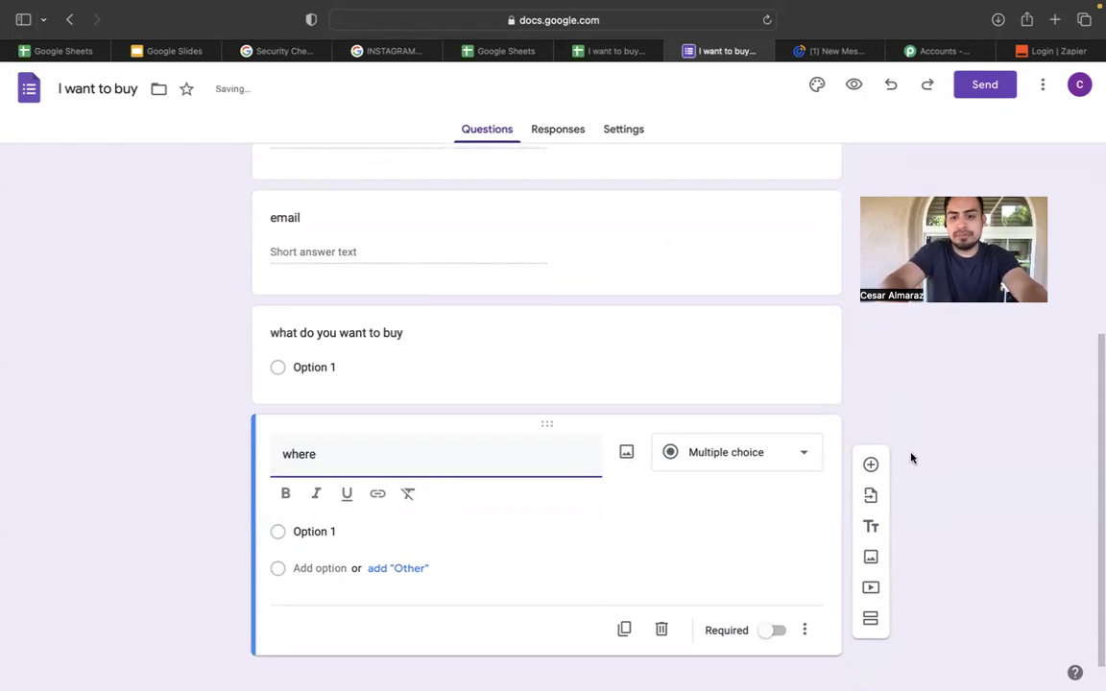
pyautogui.click(870, 465)
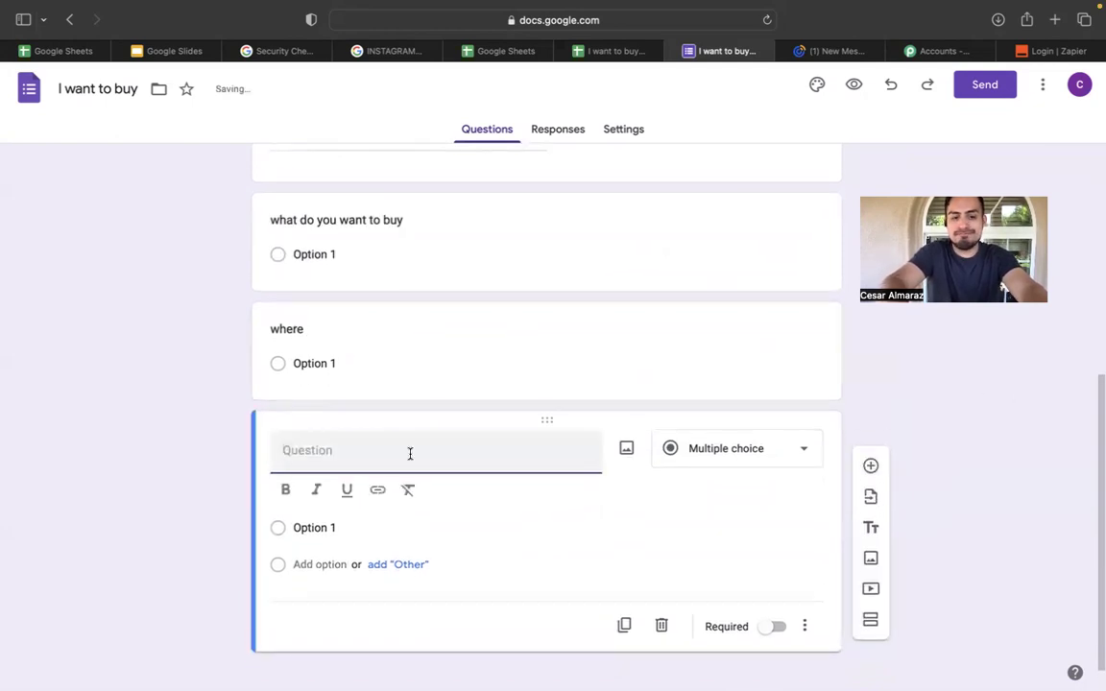
# Add a Time-type 'time to call' question and begin a 'call' question after it.
pyautogui.write('time')
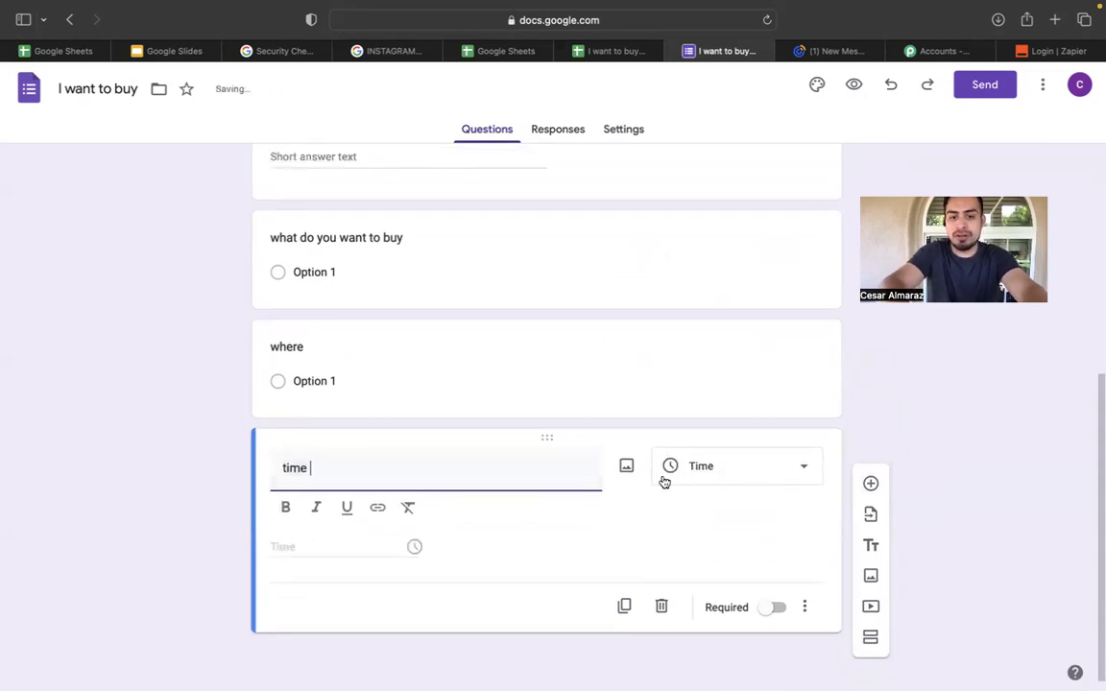
pyautogui.click(725, 476)
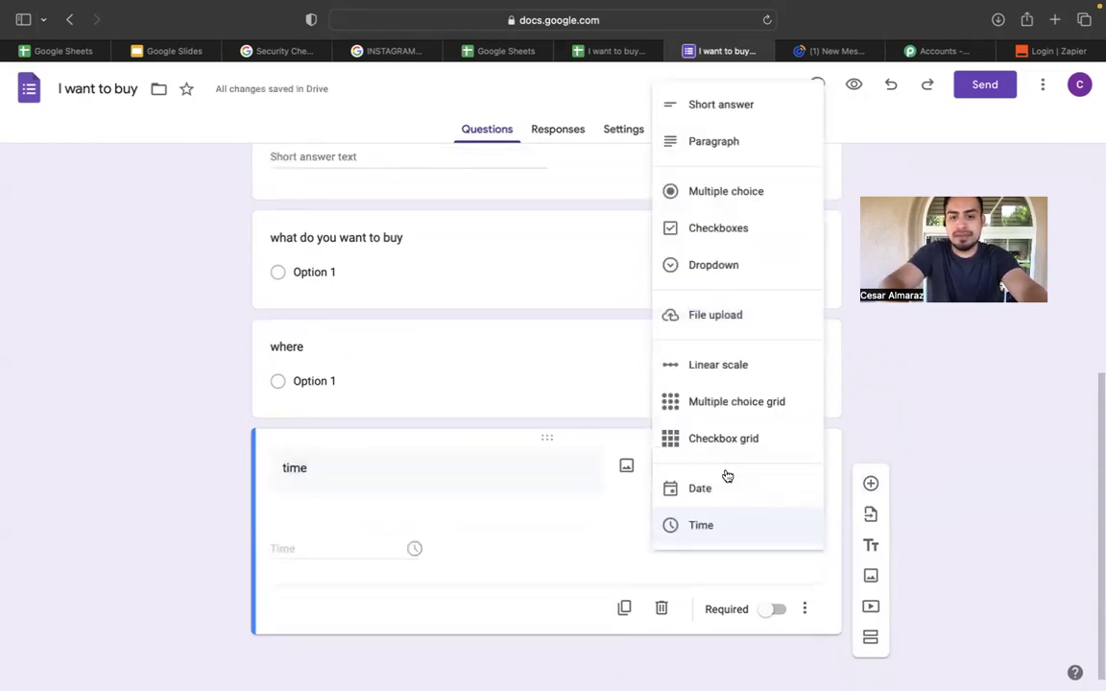
pyautogui.click(445, 488)
pyautogui.click(445, 488)
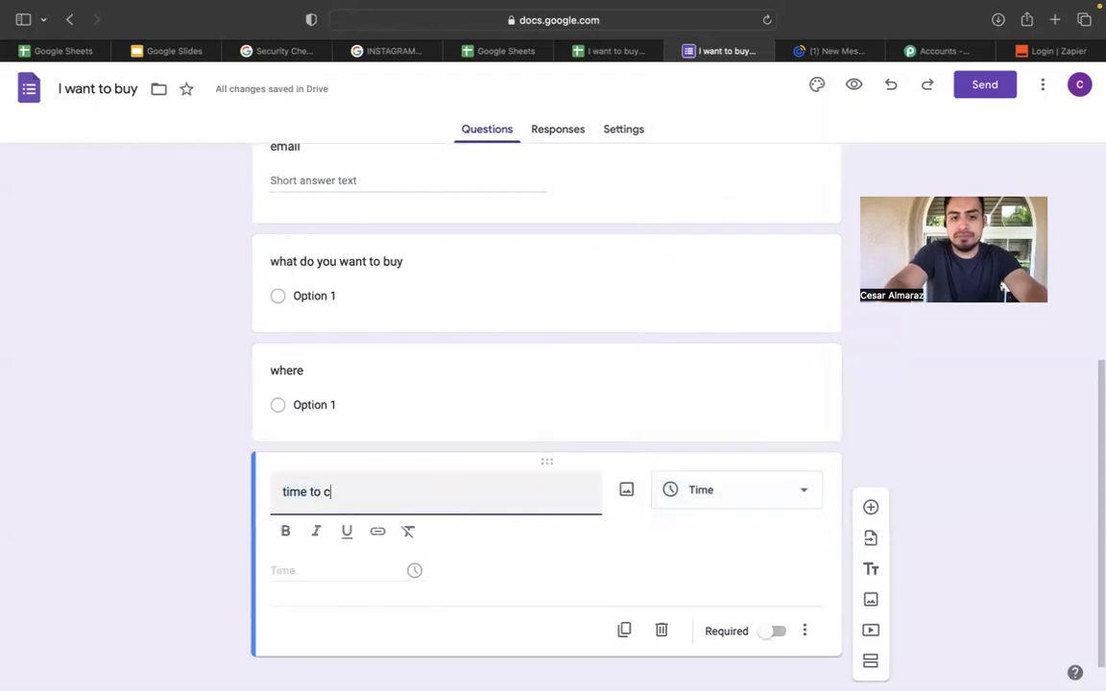
pyautogui.write('to call')
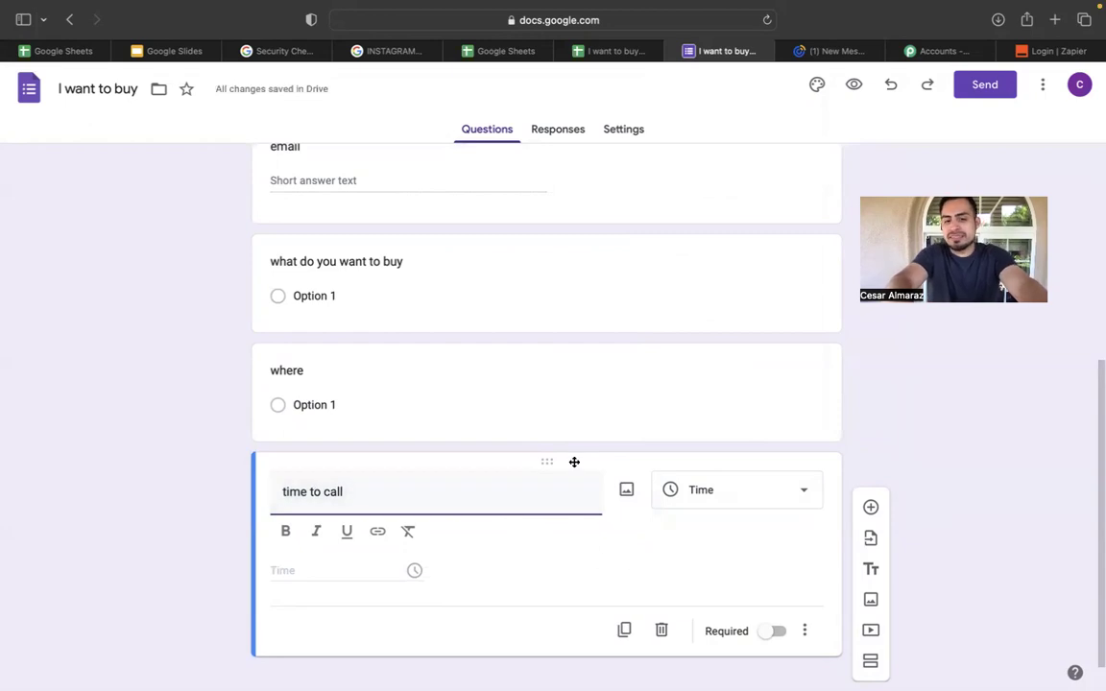
pyautogui.click(860, 517)
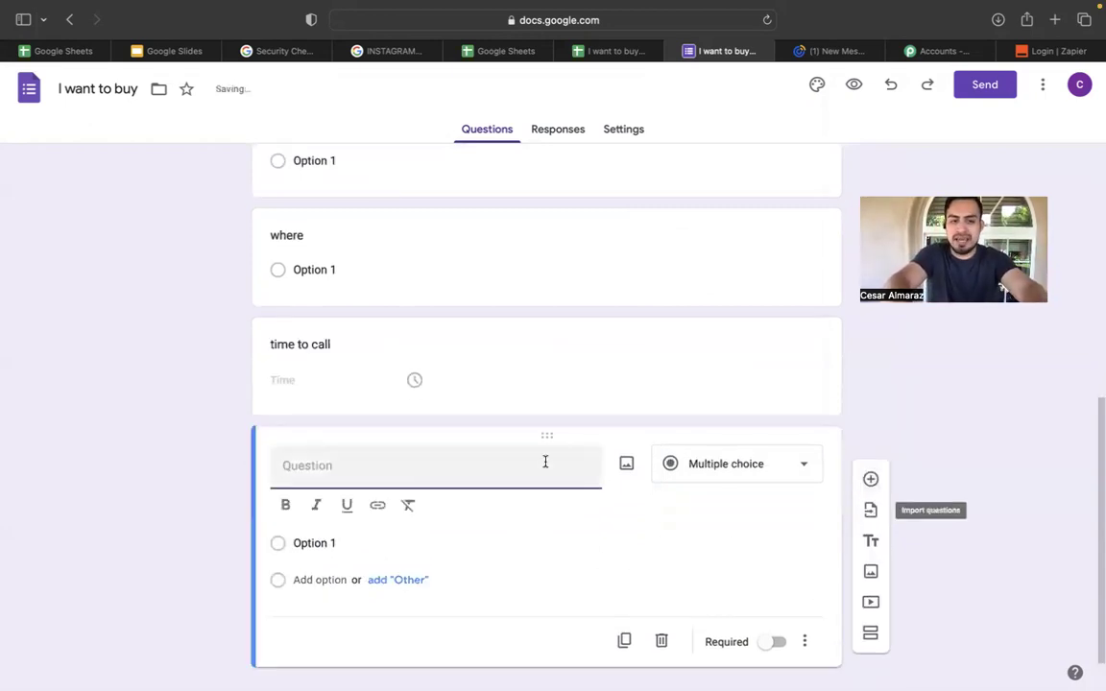
pyautogui.write('call to tex')
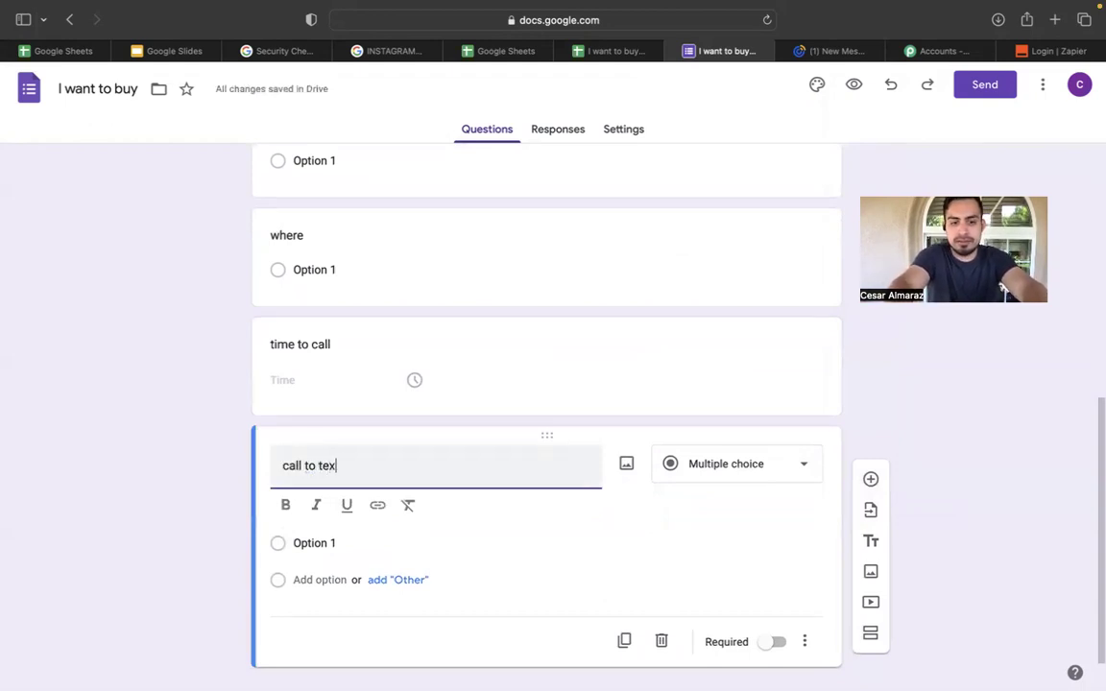
# Retitle 'time to call' as 'preferred contact time', fixing the spelling, and make it a Time question.
pyautogui.click(341, 343)
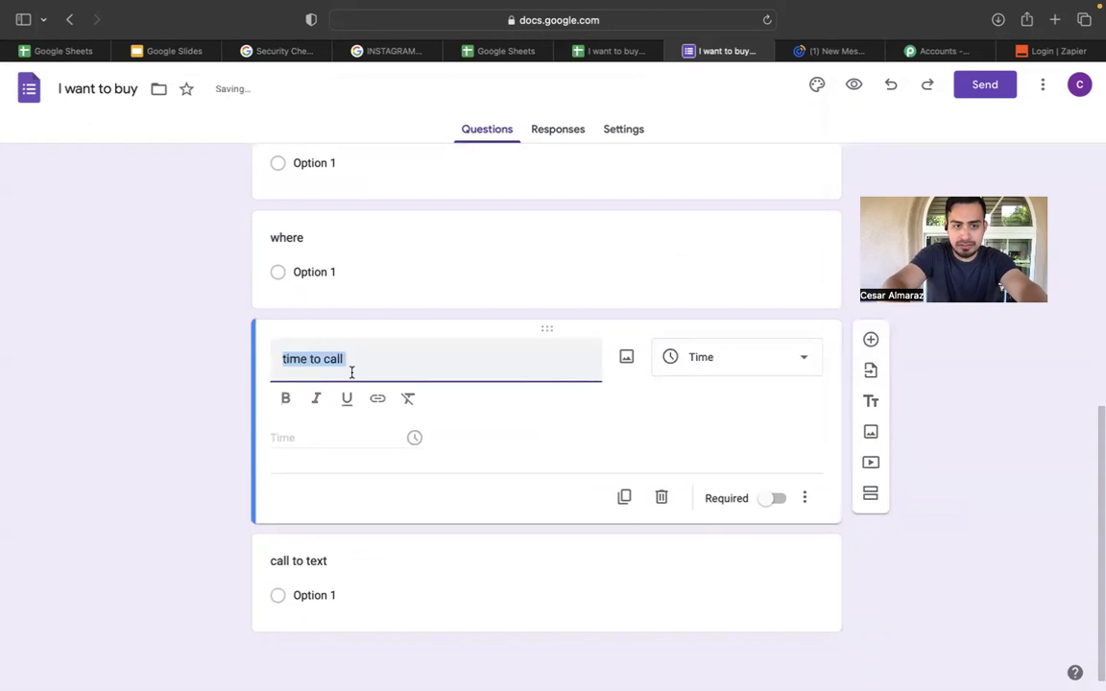
pyautogui.click(343, 360)
pyautogui.press('BackSpace')
pyautogui.press('BackSpace')
pyautogui.press('BackSpace')
pyautogui.press('BackSpace')
pyautogui.press('BackSpace')
pyautogui.press('BackSpace')
pyautogui.press('BackSpace')
pyautogui.press('BackSpace')
pyautogui.press('BackSpace')
pyautogui.write('preffer')
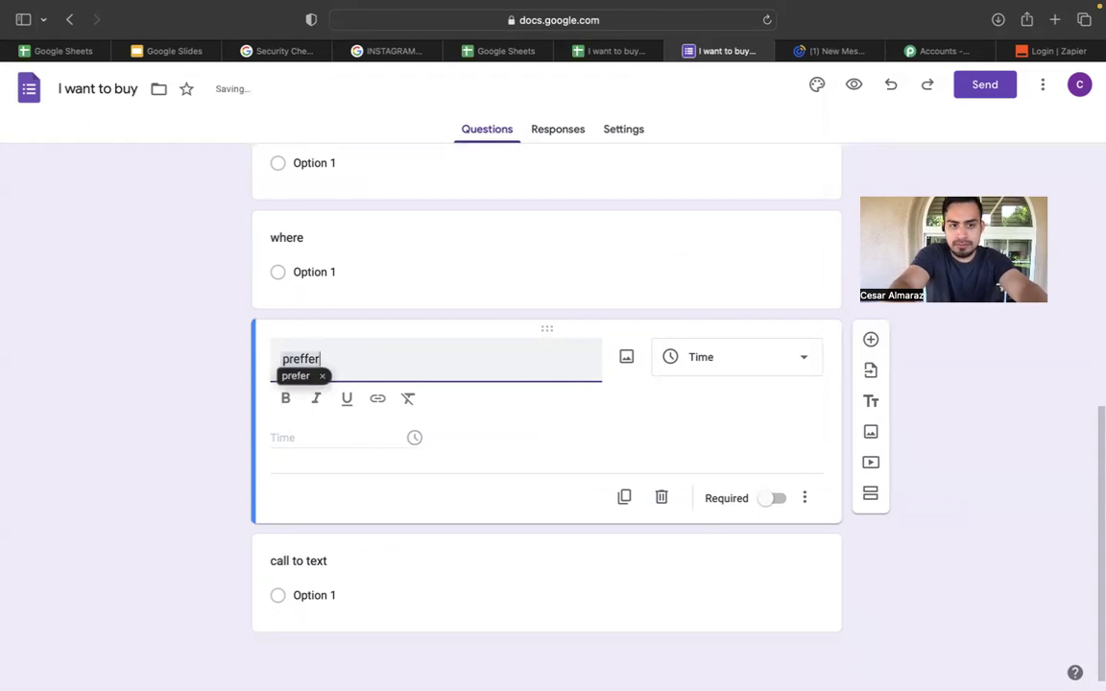
pyautogui.write('d')
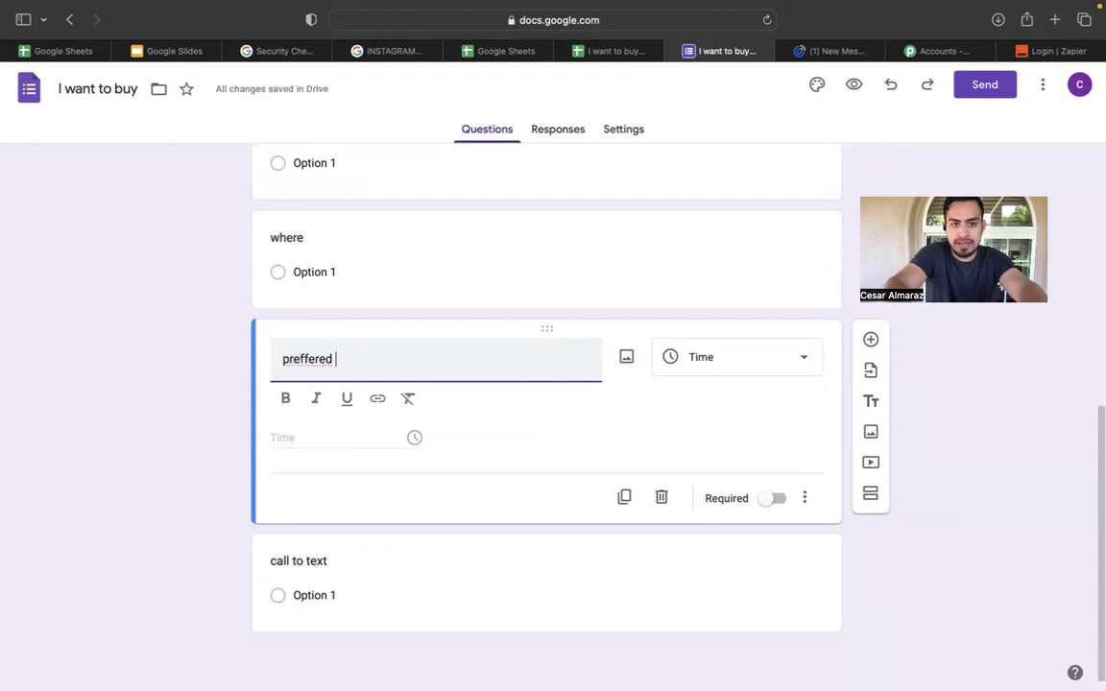
pyautogui.rightClick(305, 359)
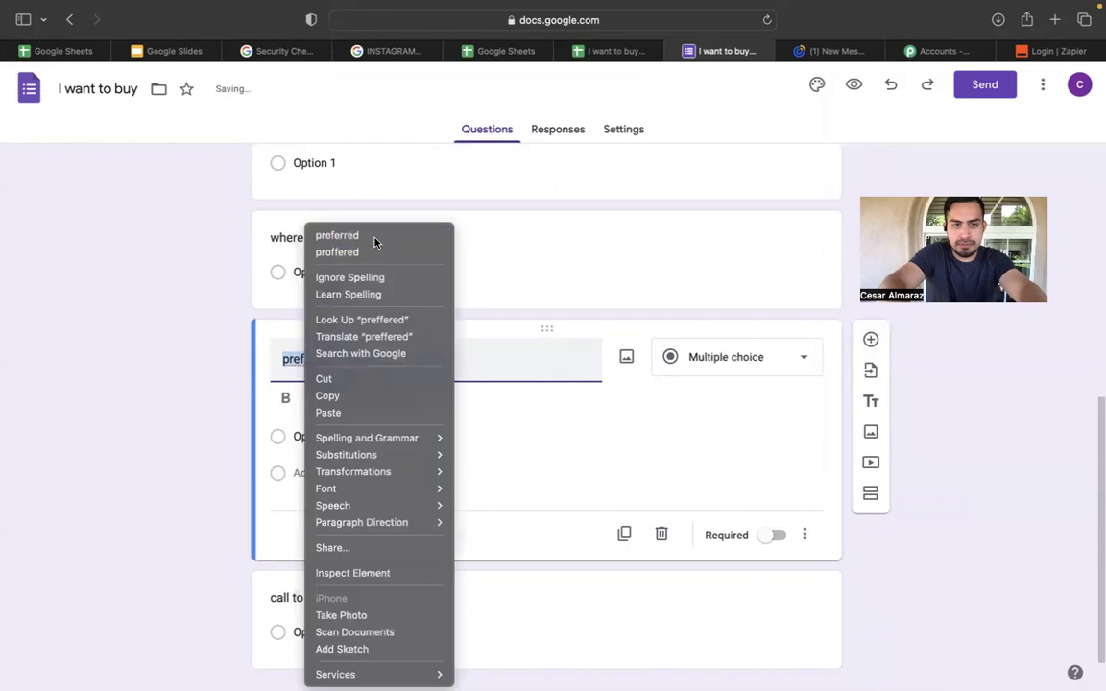
pyautogui.click(371, 237)
pyautogui.click(361, 366)
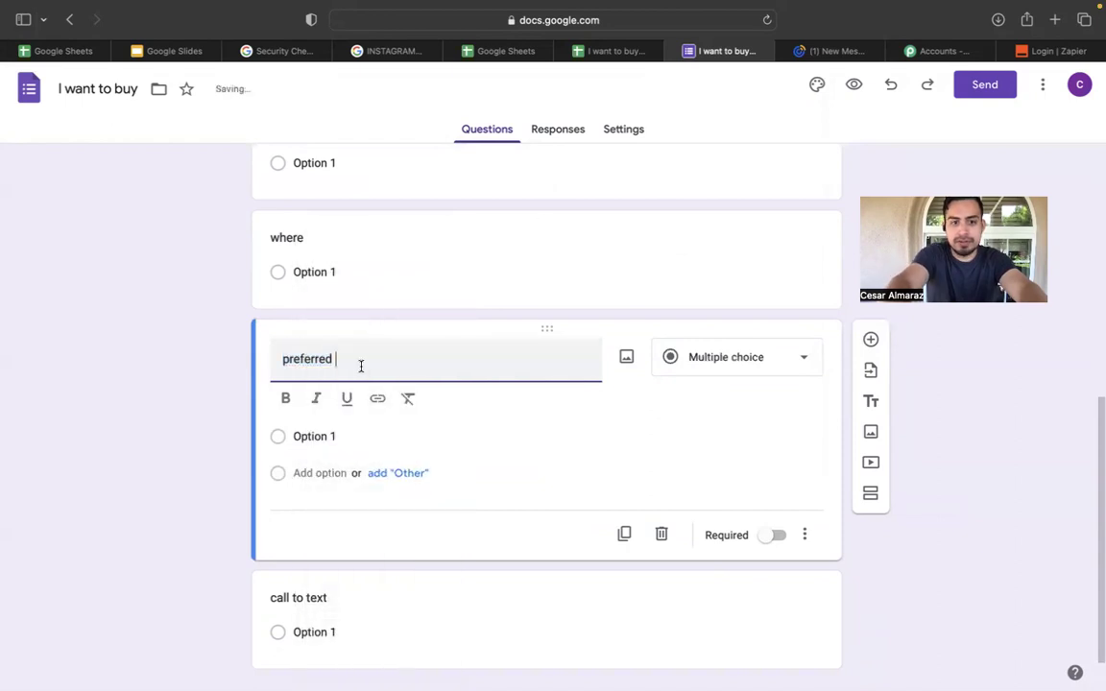
pyautogui.write('contact time')
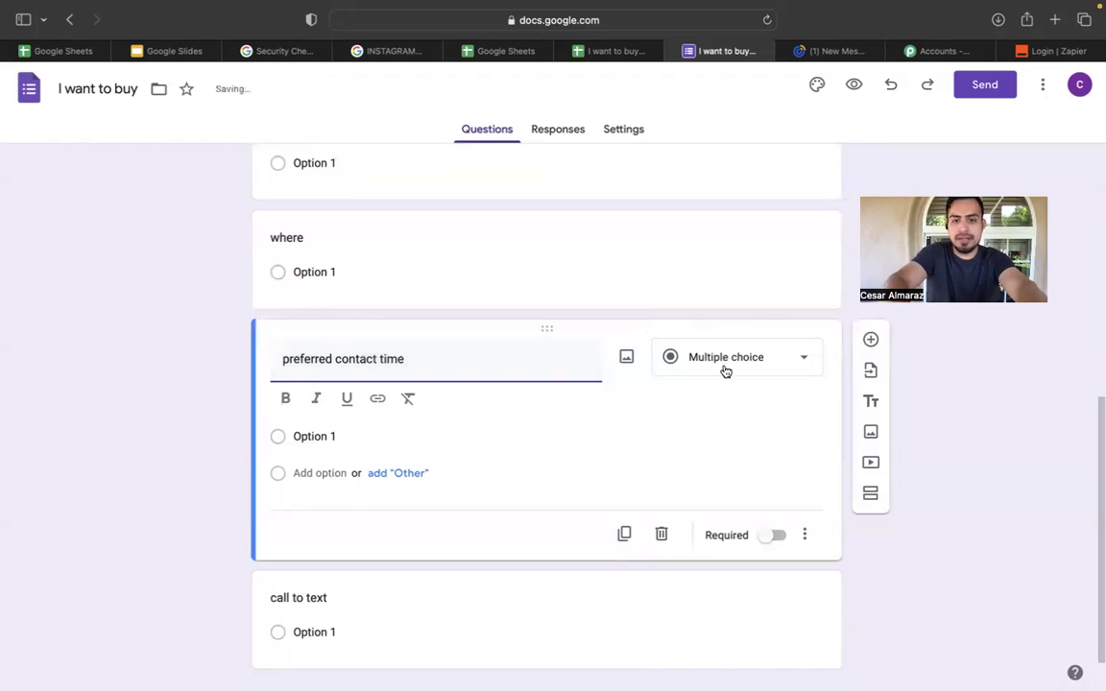
pyautogui.click(723, 369)
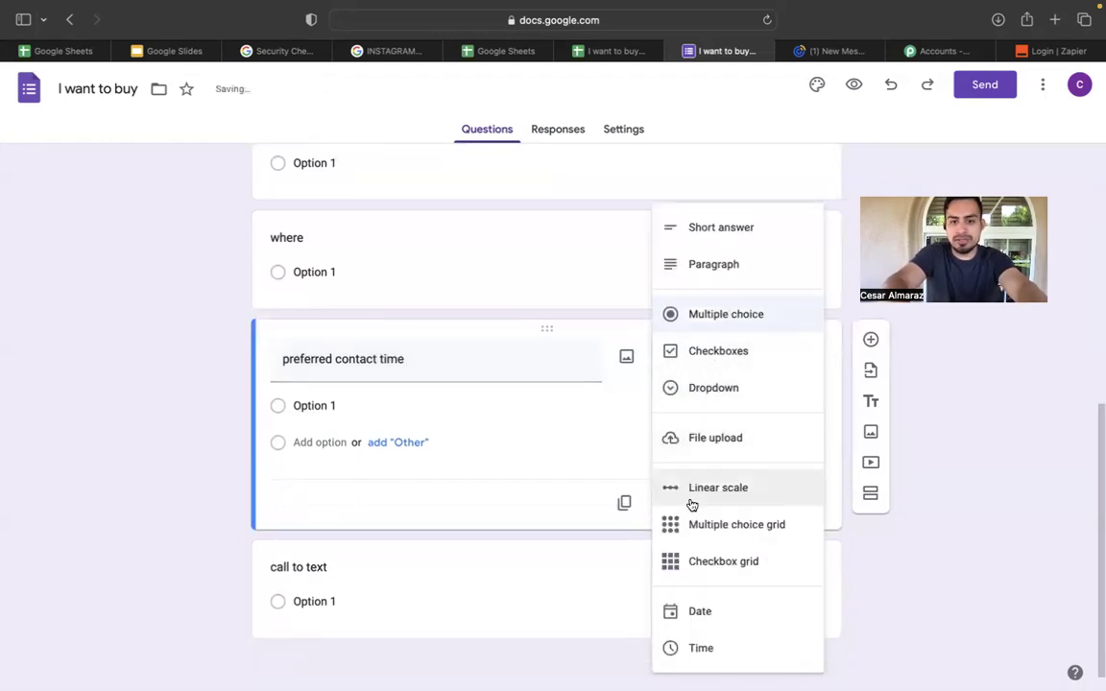
pyautogui.click(708, 650)
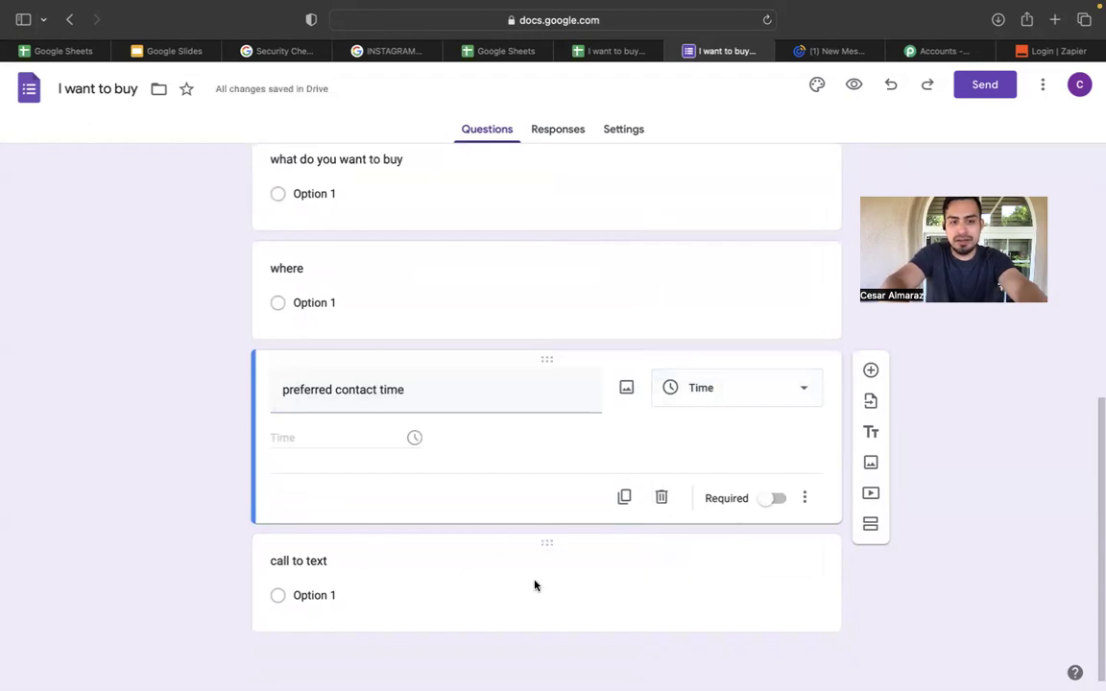
pyautogui.scroll(10, 535, 581)
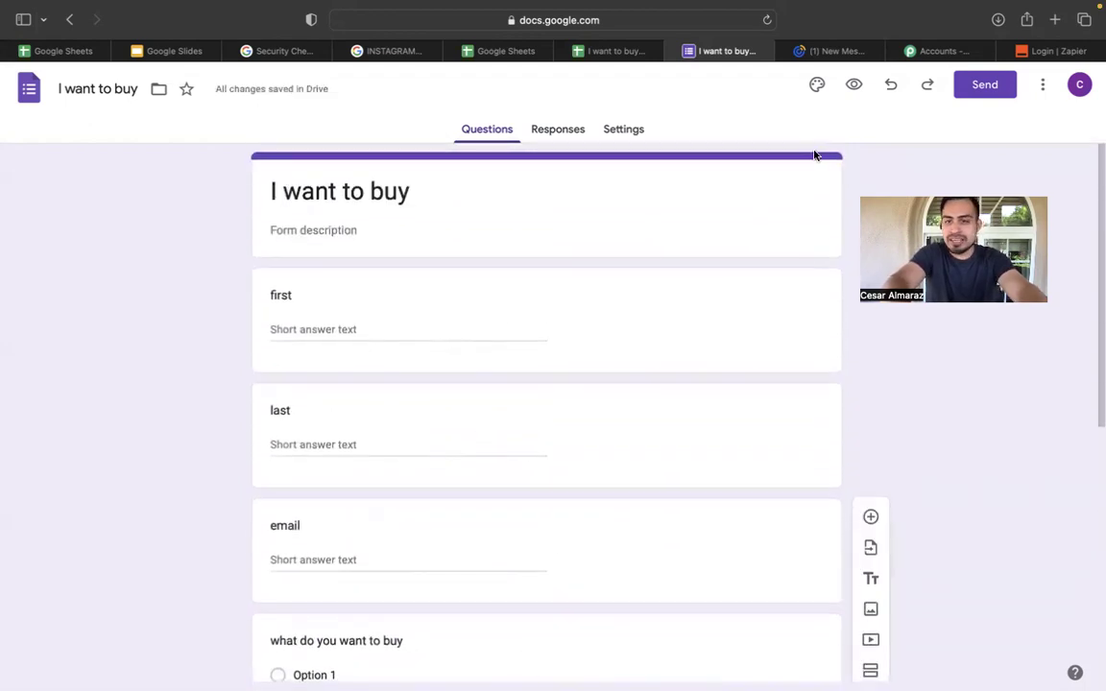
pyautogui.click(823, 92)
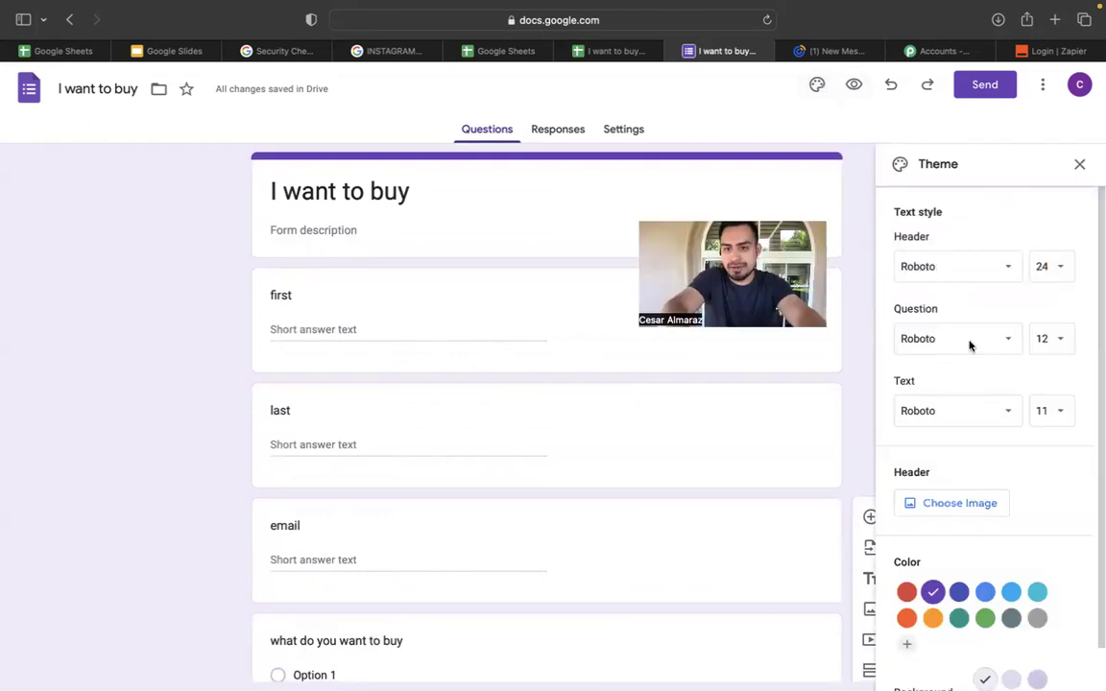
pyautogui.scroll(-1, 1019, 500)
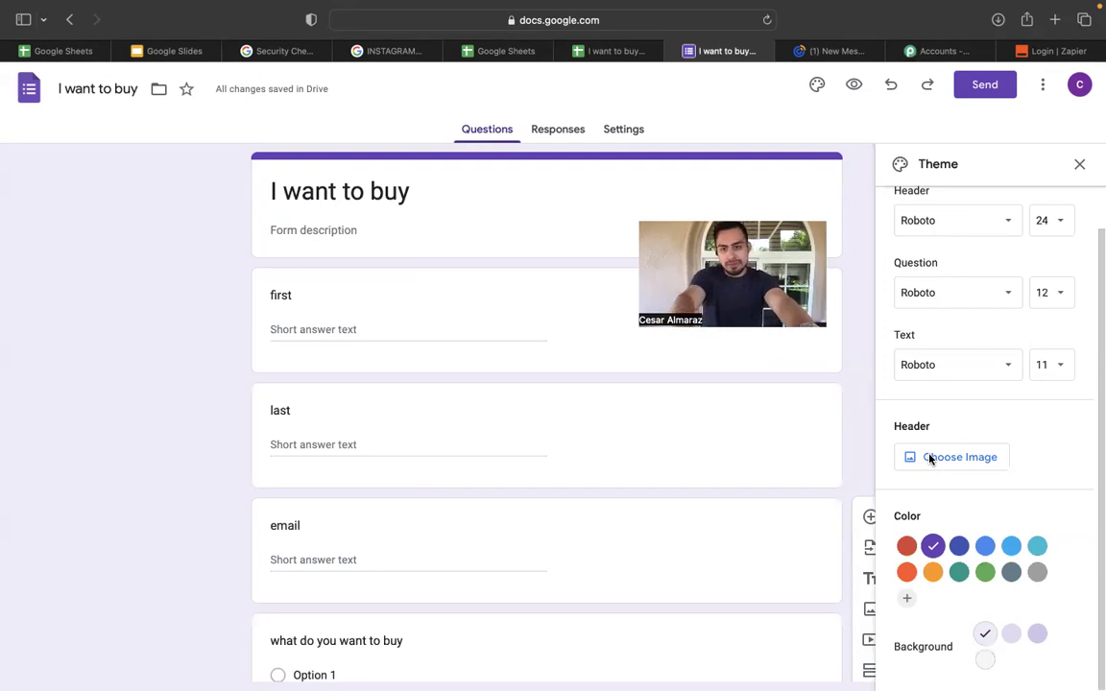
pyautogui.click(1079, 165)
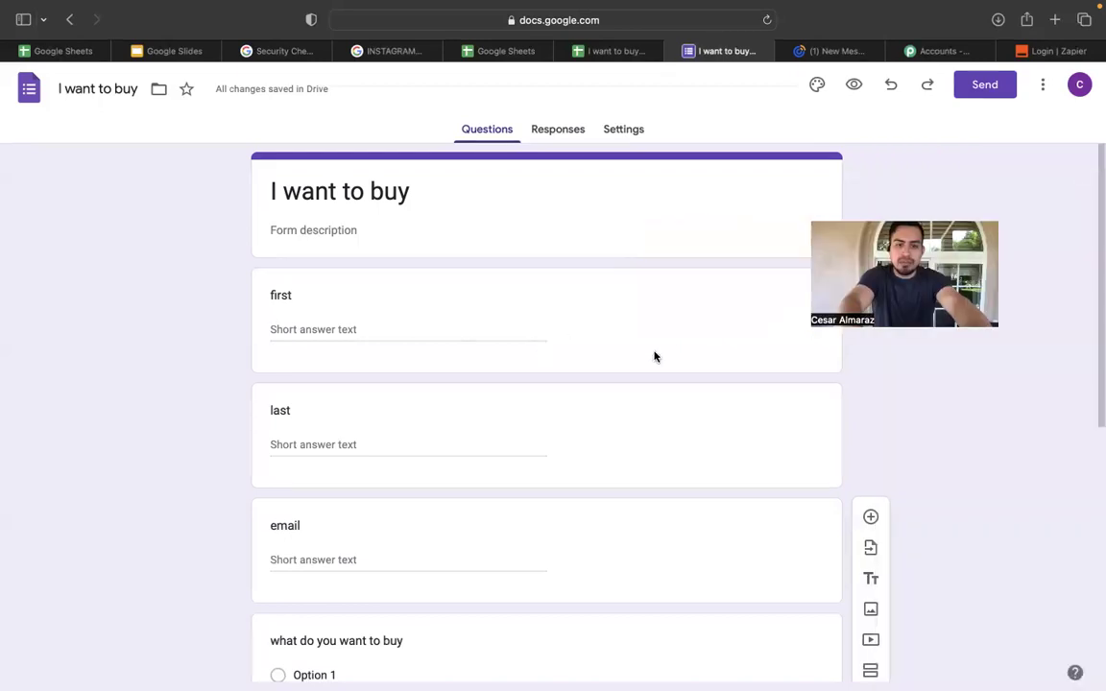
pyautogui.click(702, 338)
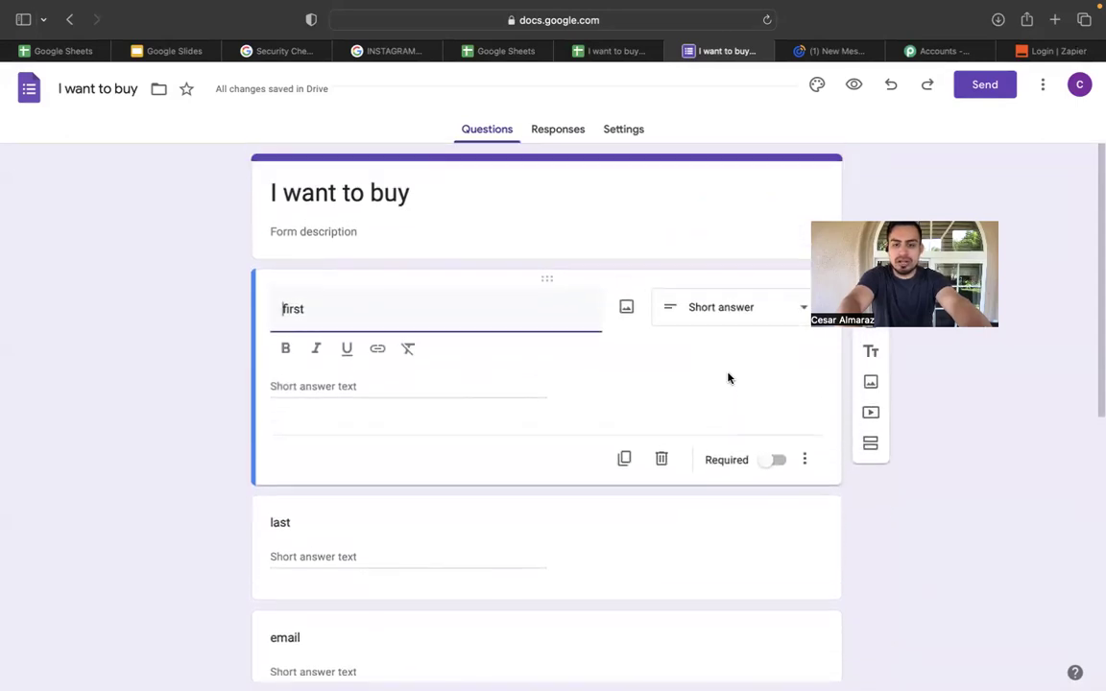
# Make the first, last, email and 'what do you want to buy' questions required.
pyautogui.click(770, 466)
pyautogui.click(772, 428)
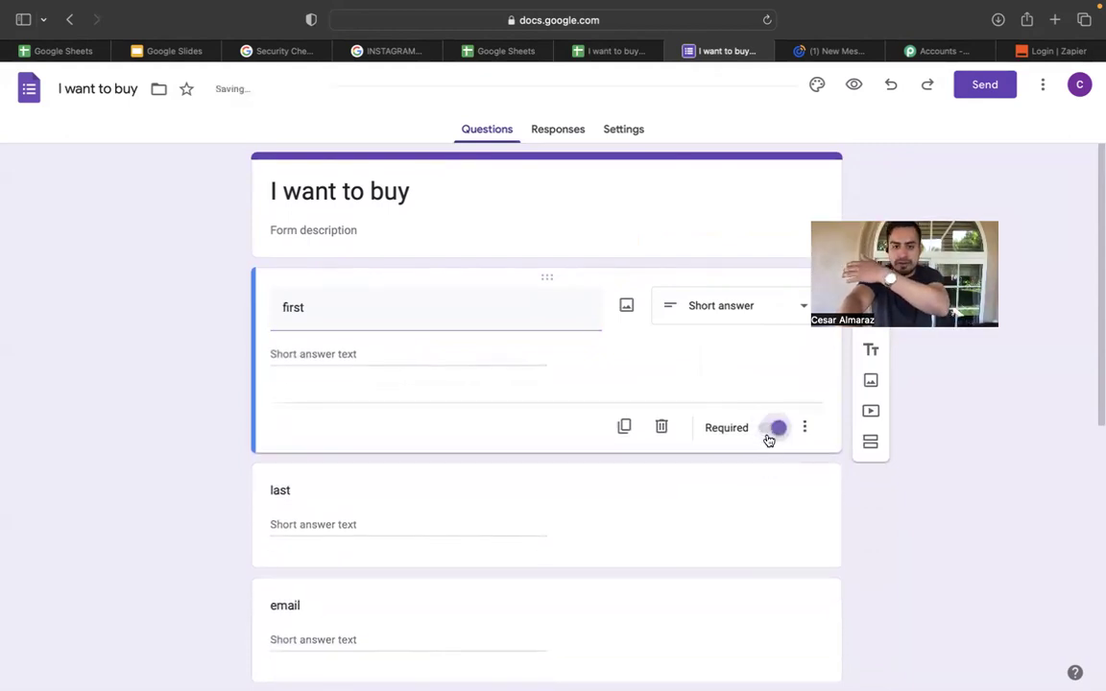
pyautogui.scroll(-1, 762, 460)
pyautogui.click(762, 470)
pyautogui.click(760, 518)
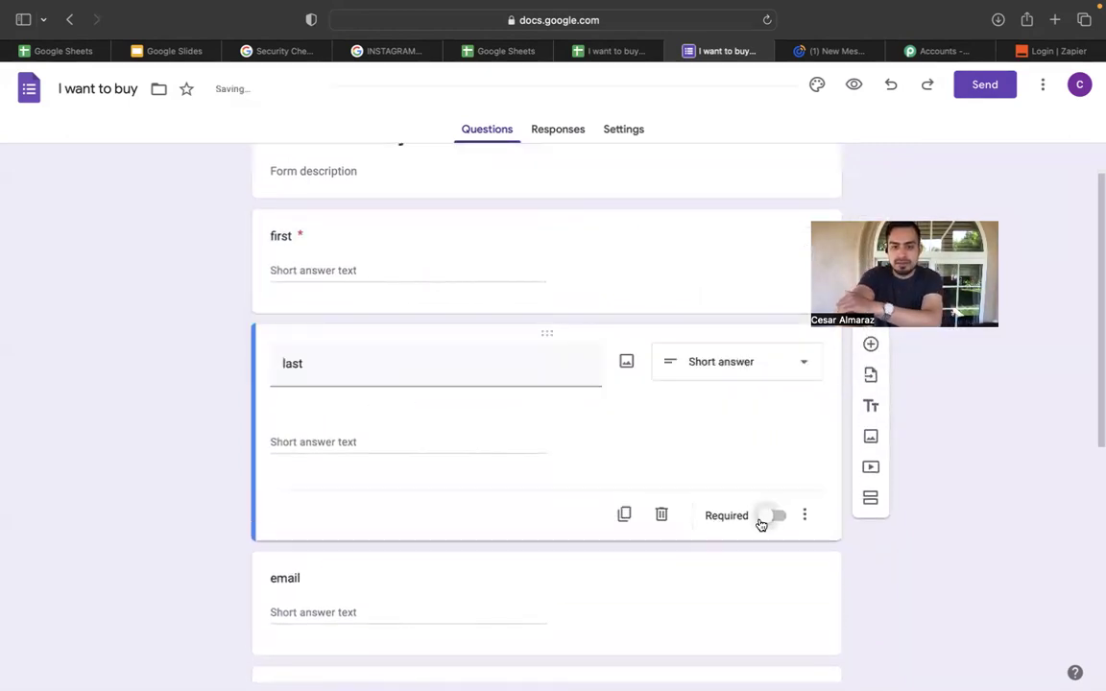
pyautogui.click(760, 523)
pyautogui.scroll(-1, 760, 537)
pyautogui.click(760, 542)
pyautogui.click(770, 583)
pyautogui.click(770, 583)
pyautogui.scroll(-1, 768, 583)
pyautogui.click(765, 576)
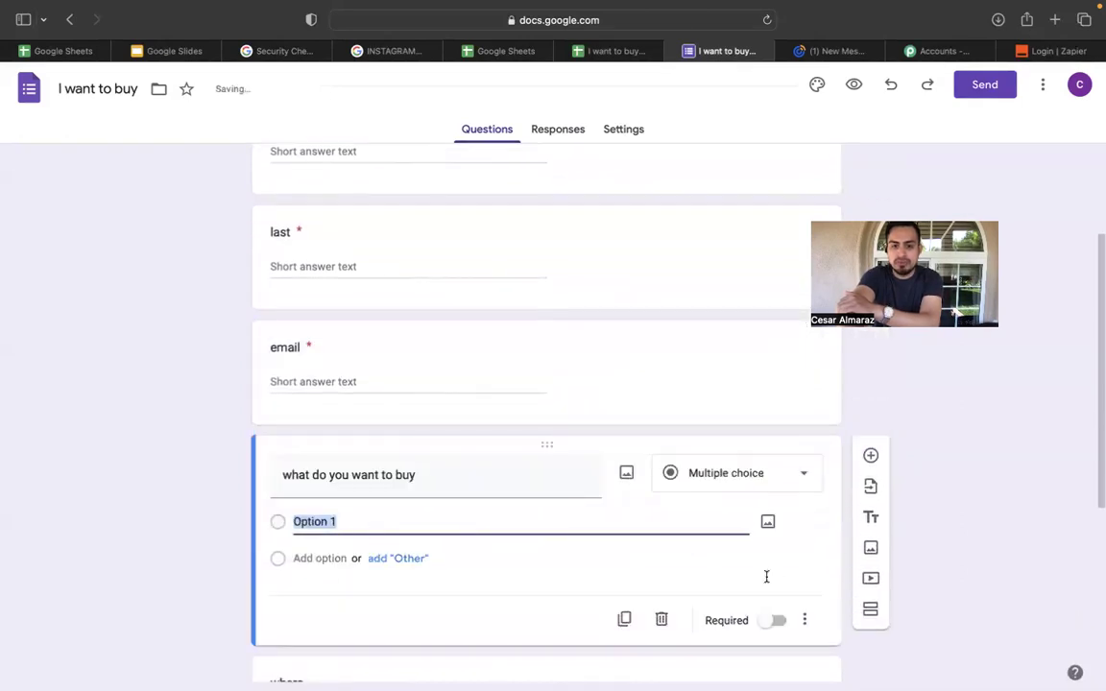
pyautogui.scroll(-1, 770, 579)
pyautogui.click(771, 579)
# Mark the where, preferred contact time and call to text questions required.
pyautogui.scroll(-2, 770, 582)
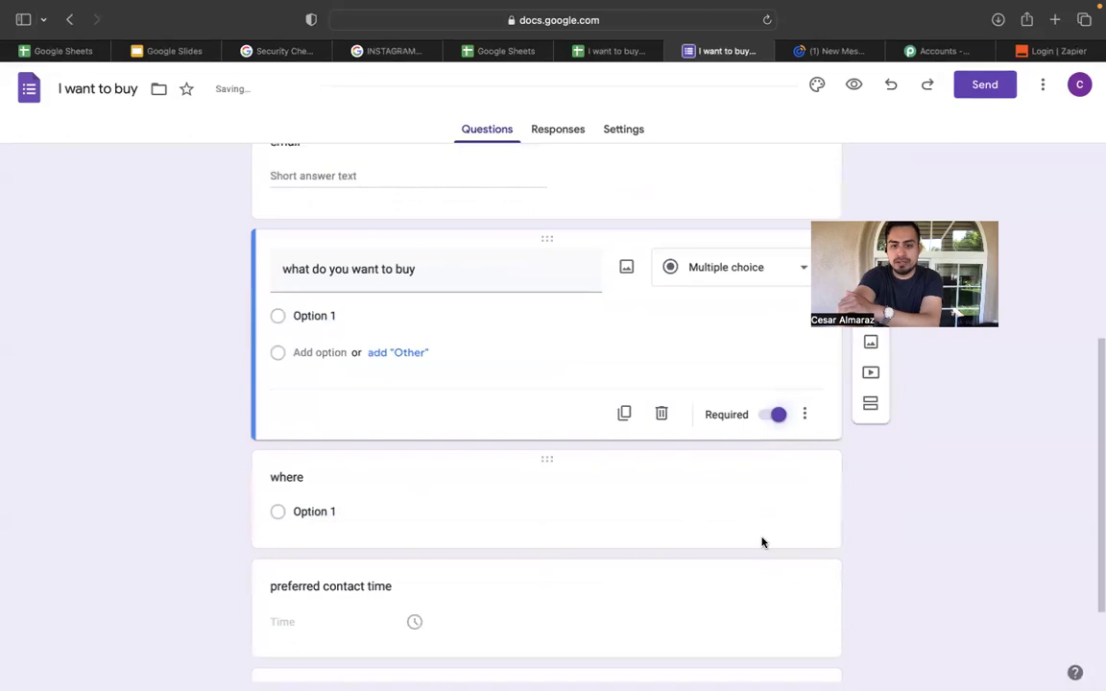
pyautogui.click(762, 539)
pyautogui.click(777, 561)
pyautogui.scroll(-1, 774, 564)
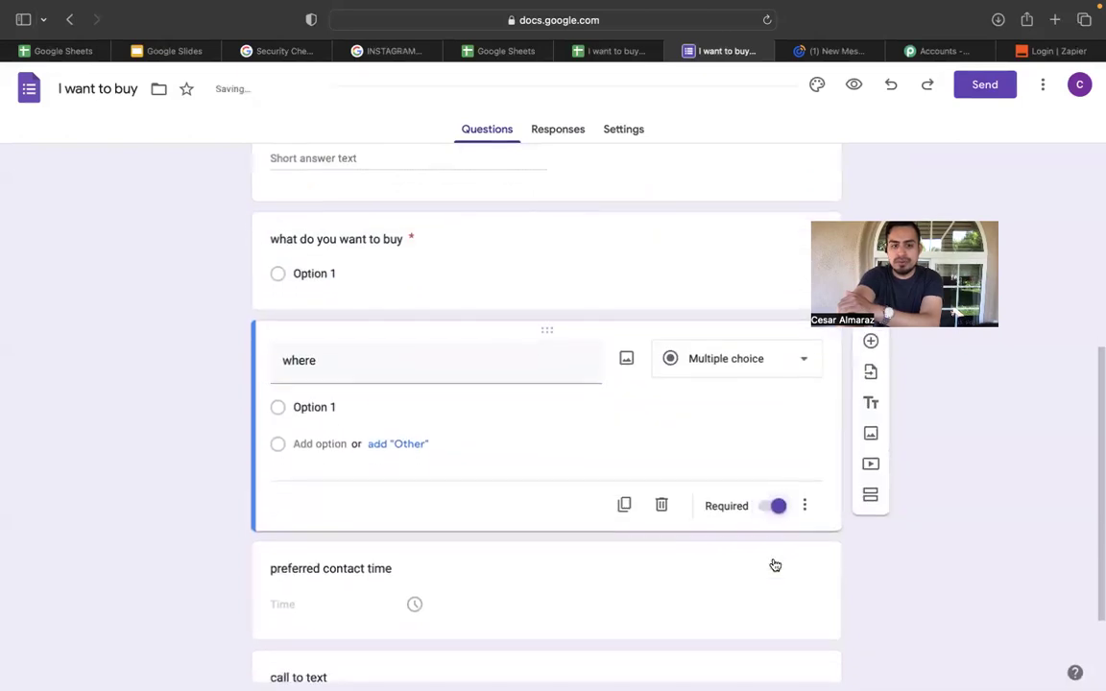
pyautogui.click(774, 535)
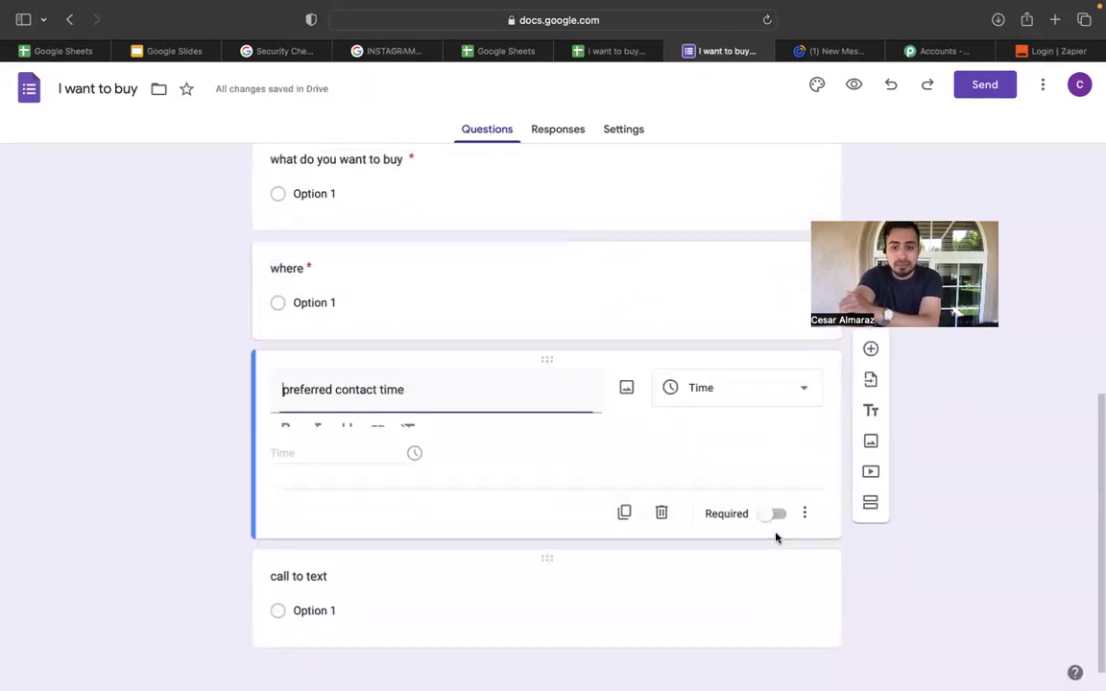
pyautogui.click(776, 534)
pyautogui.click(770, 593)
pyautogui.click(774, 641)
# Review each question card from first to call to text to confirm it is required.
pyautogui.scroll(10, 769, 645)
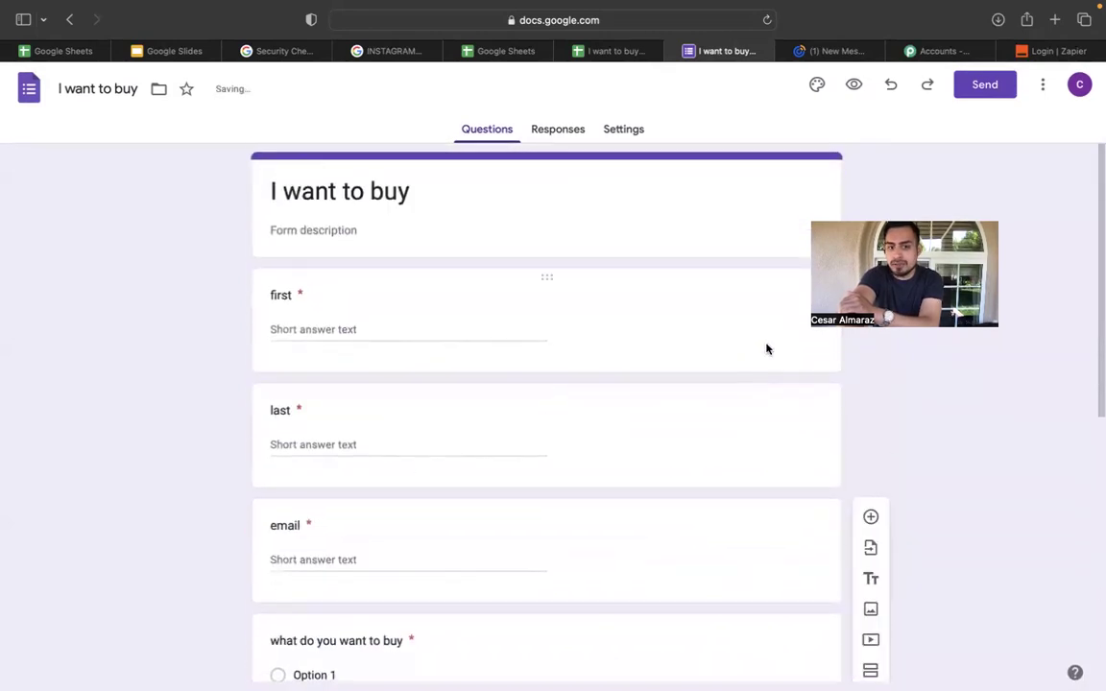
pyautogui.click(765, 348)
pyautogui.click(751, 462)
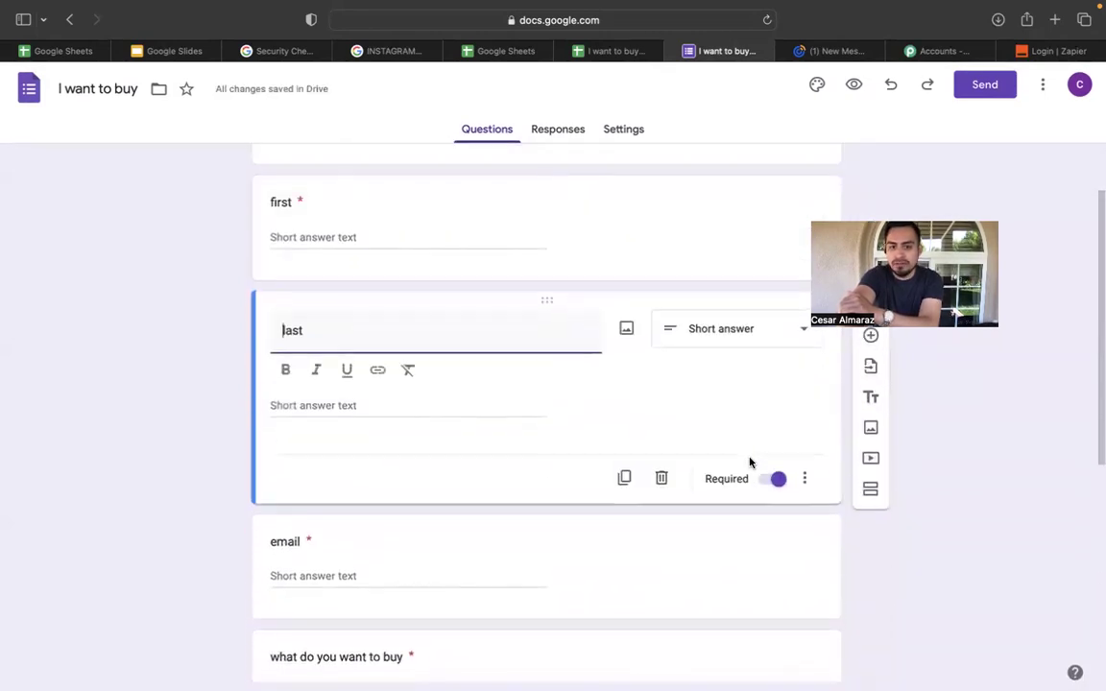
pyautogui.click(750, 462)
pyautogui.click(738, 492)
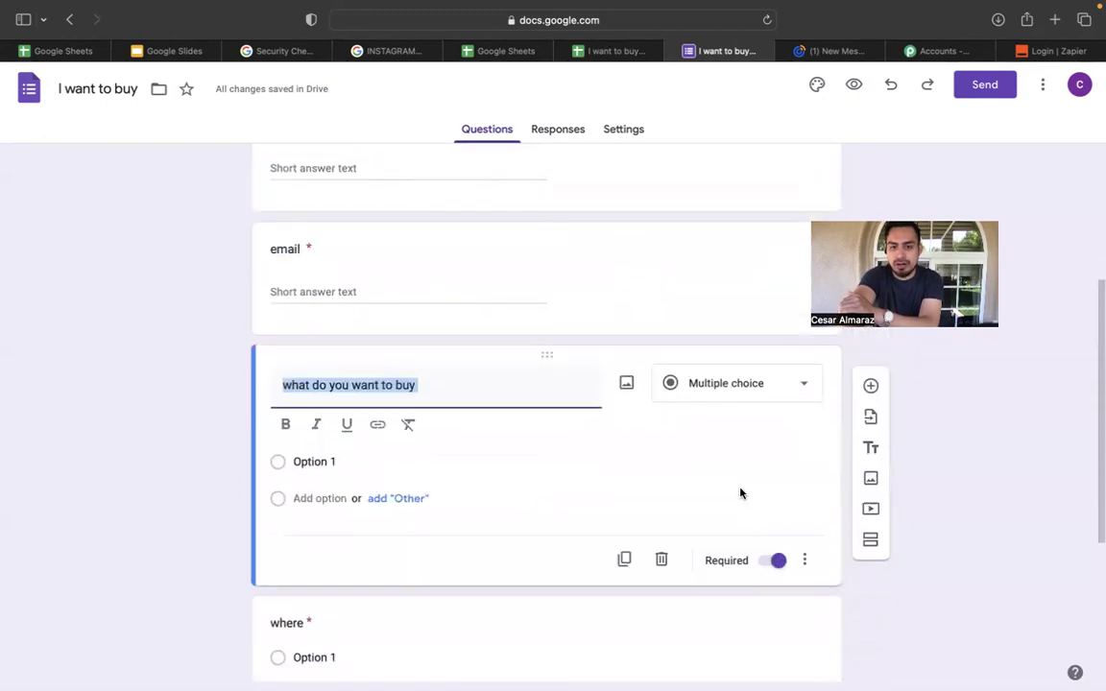
pyautogui.click(739, 495)
pyautogui.click(740, 498)
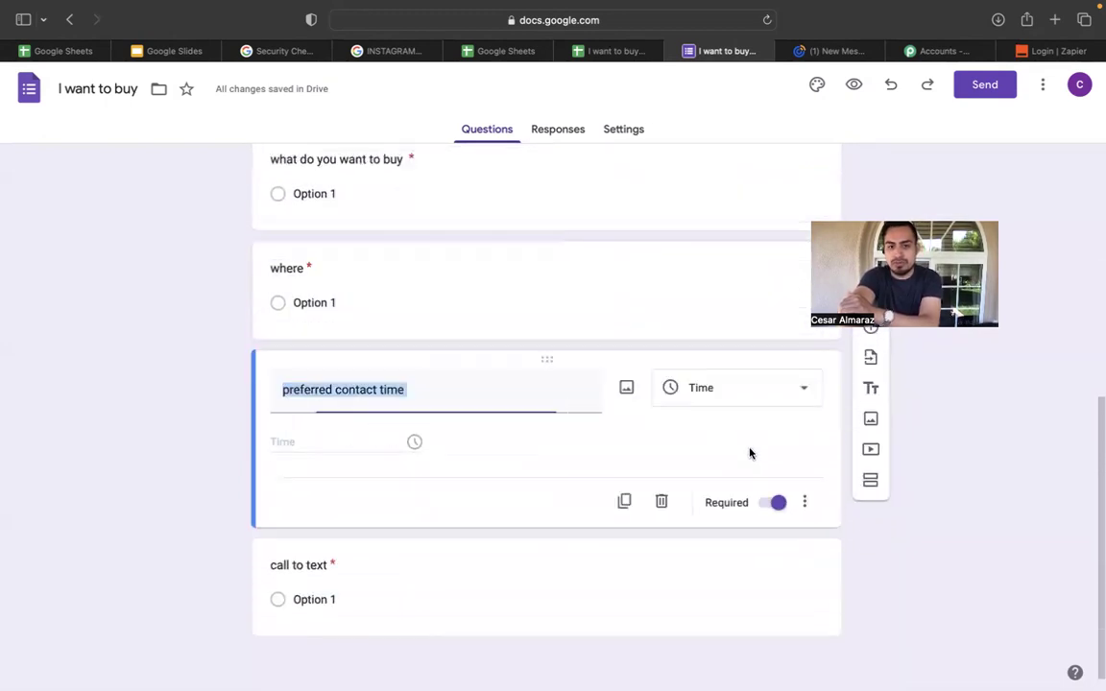
pyautogui.click(732, 556)
pyautogui.scroll(15, 731, 558)
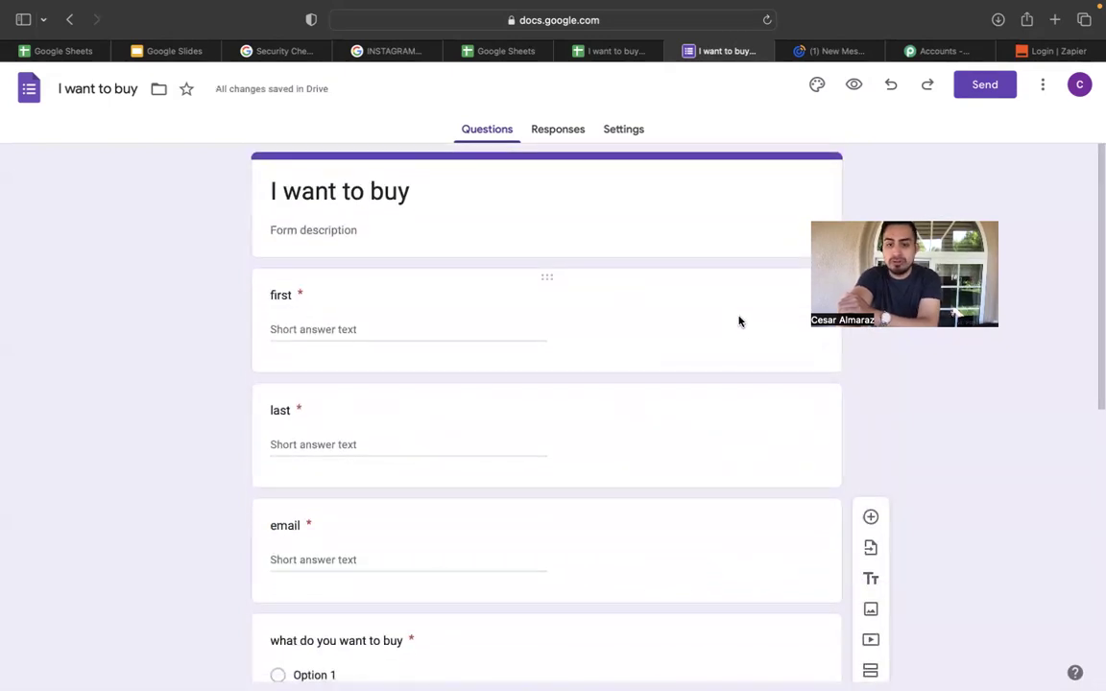
pyautogui.scroll(-10, 738, 321)
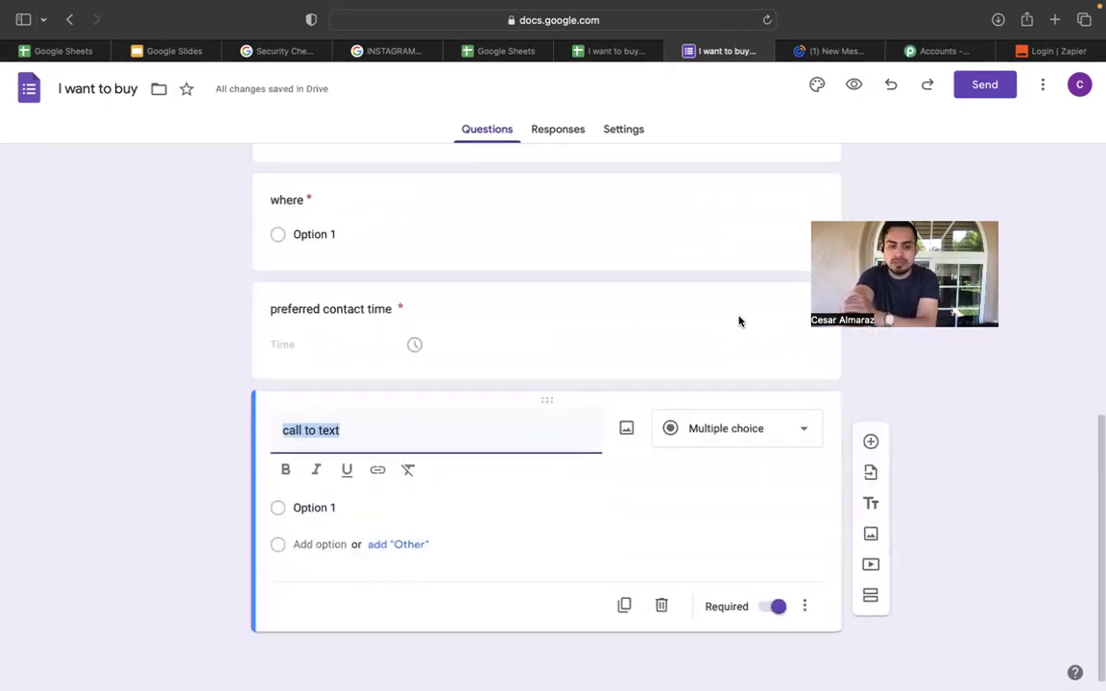
pyautogui.scroll(2, 738, 321)
pyautogui.scroll(-3, 738, 320)
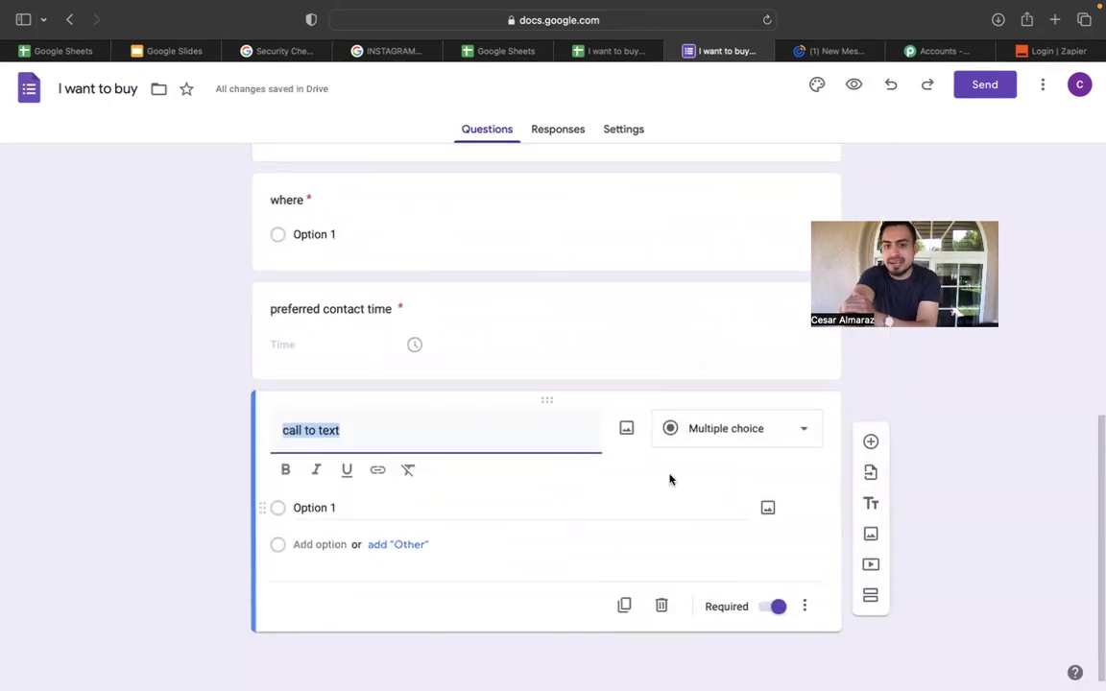
pyautogui.scroll(10, 652, 483)
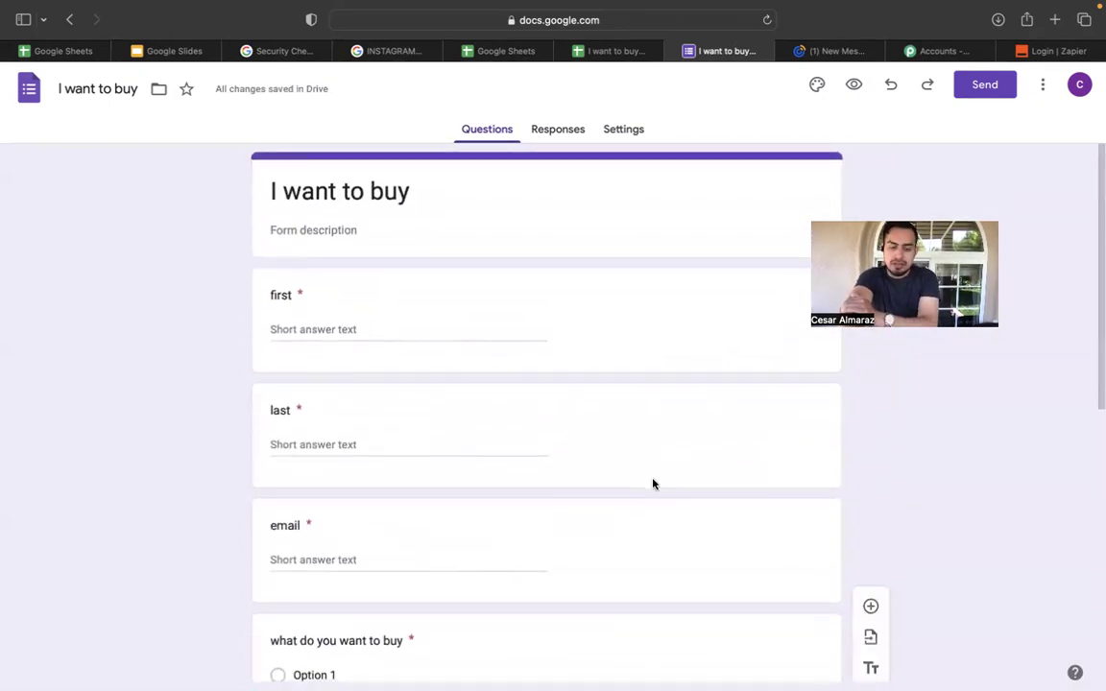
pyautogui.scroll(-4, 652, 484)
pyautogui.scroll(-1, 653, 484)
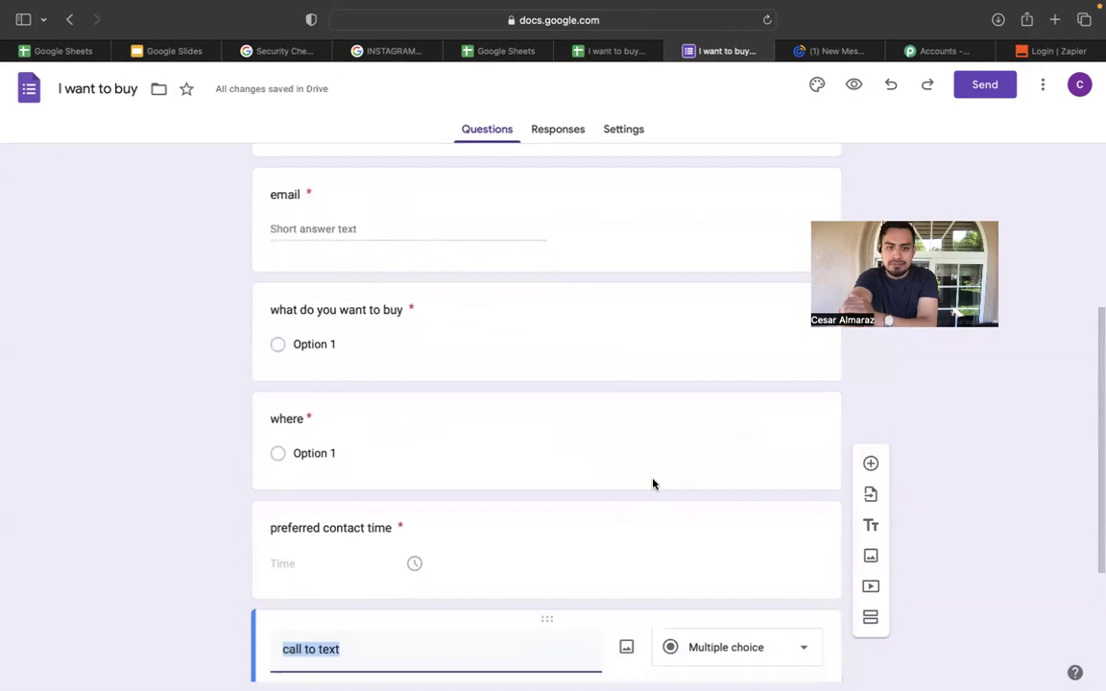
pyautogui.scroll(-1, 653, 484)
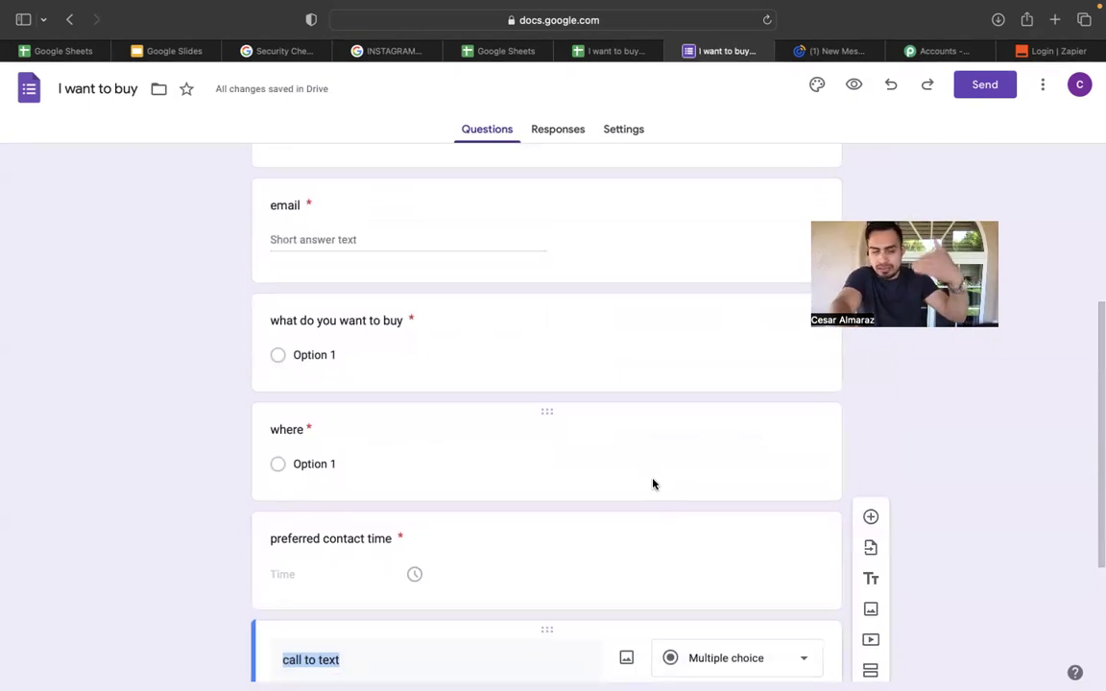
pyautogui.scroll(3, 652, 484)
pyautogui.scroll(4, 653, 484)
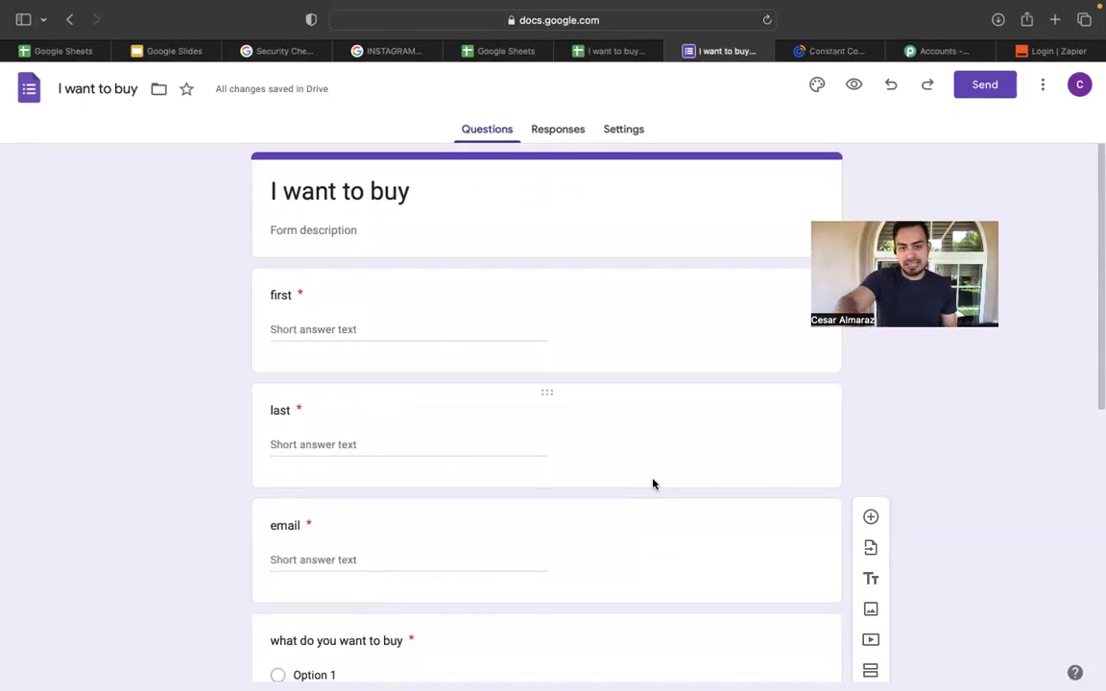
pyautogui.scroll(-3, 653, 484)
pyautogui.scroll(2, 371, 190)
pyautogui.scroll(-3, 370, 190)
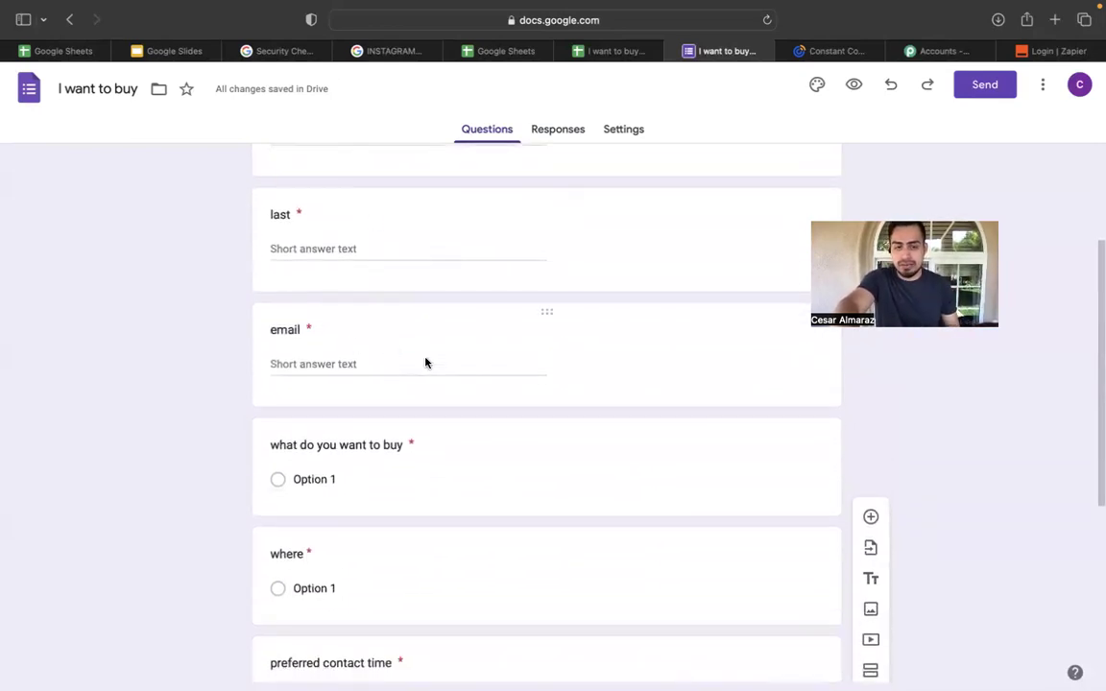
pyautogui.scroll(-3, 561, 319)
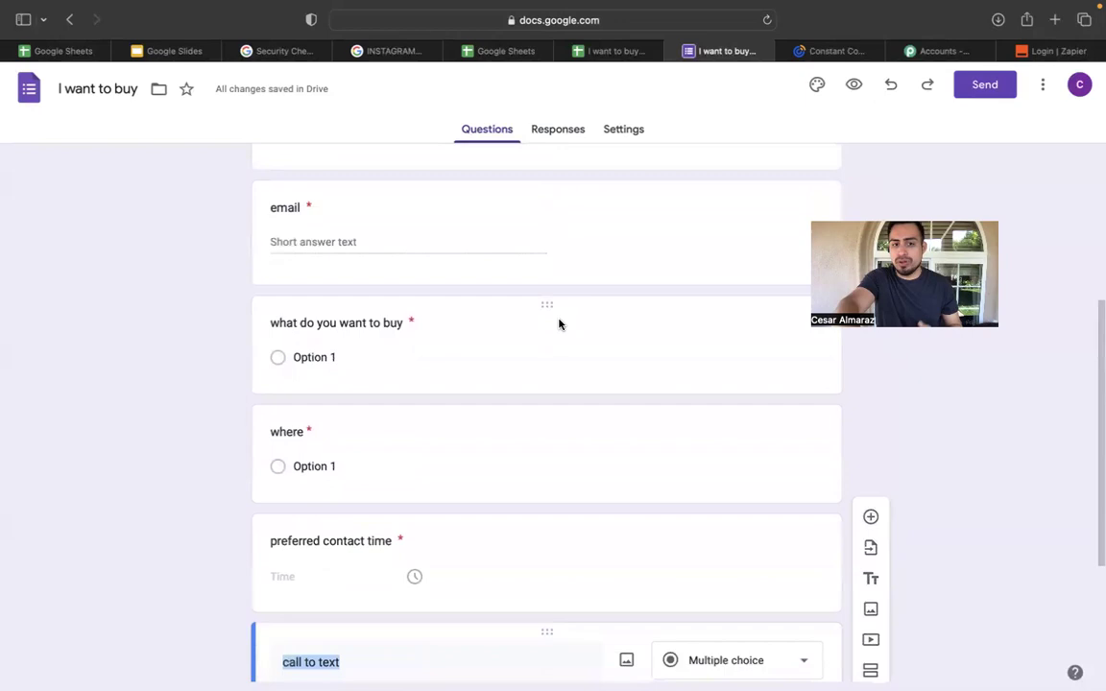
pyautogui.scroll(-1, 559, 322)
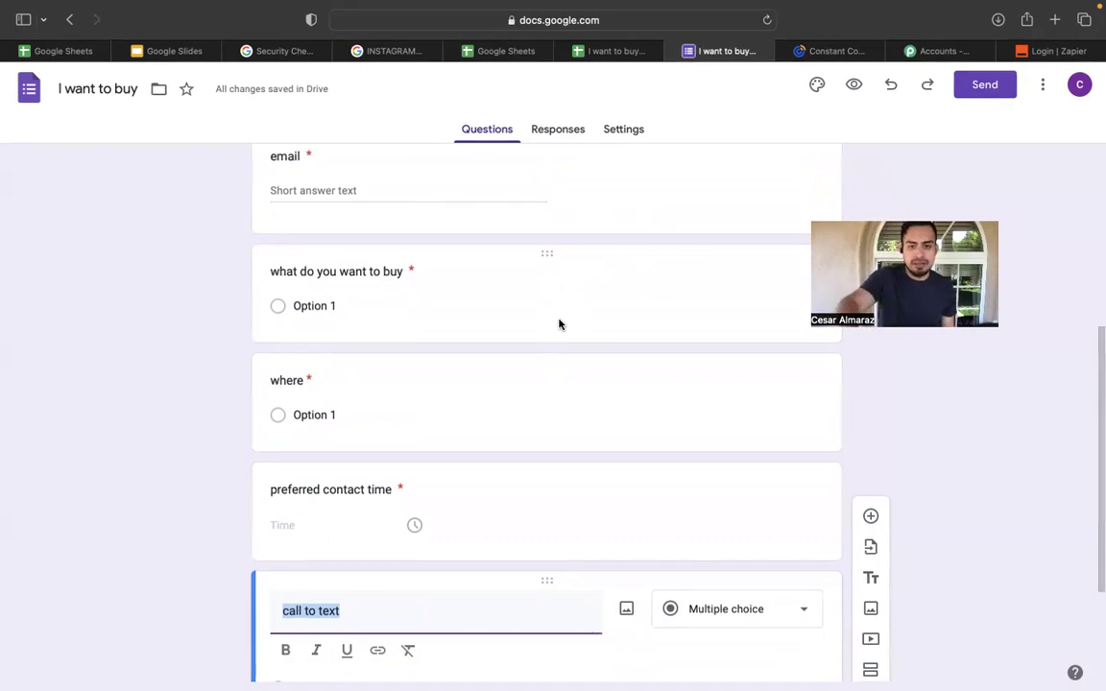
pyautogui.scroll(-1, 559, 324)
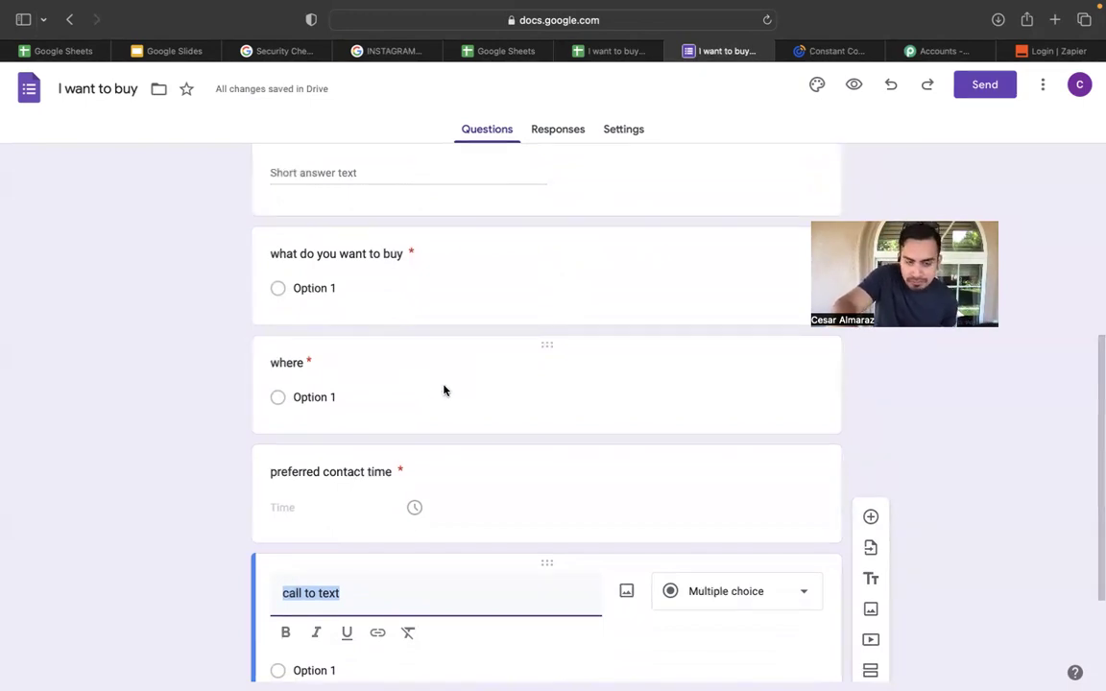
pyautogui.scroll(-1, 443, 389)
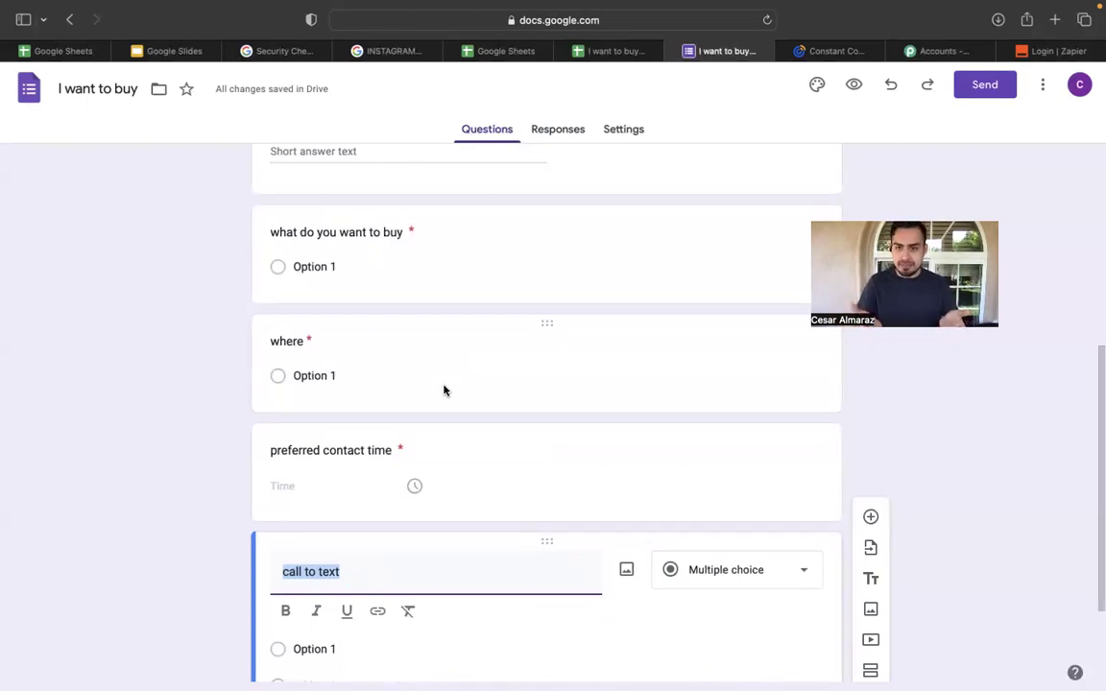
pyautogui.scroll(-2, 444, 390)
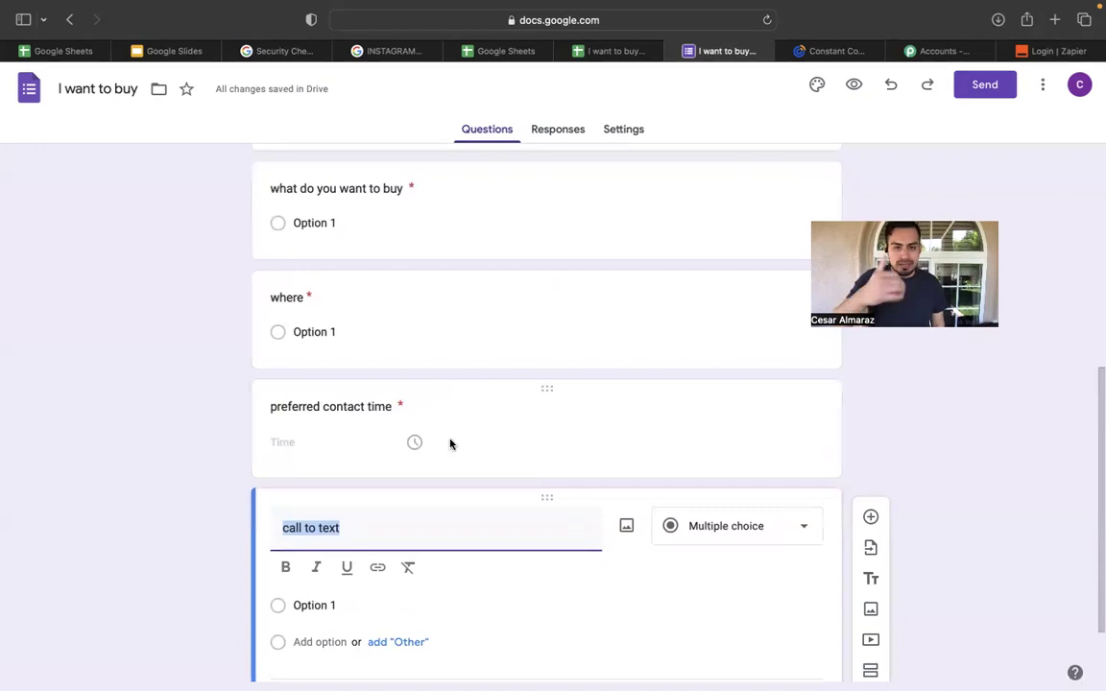
pyautogui.scroll(-1, 450, 444)
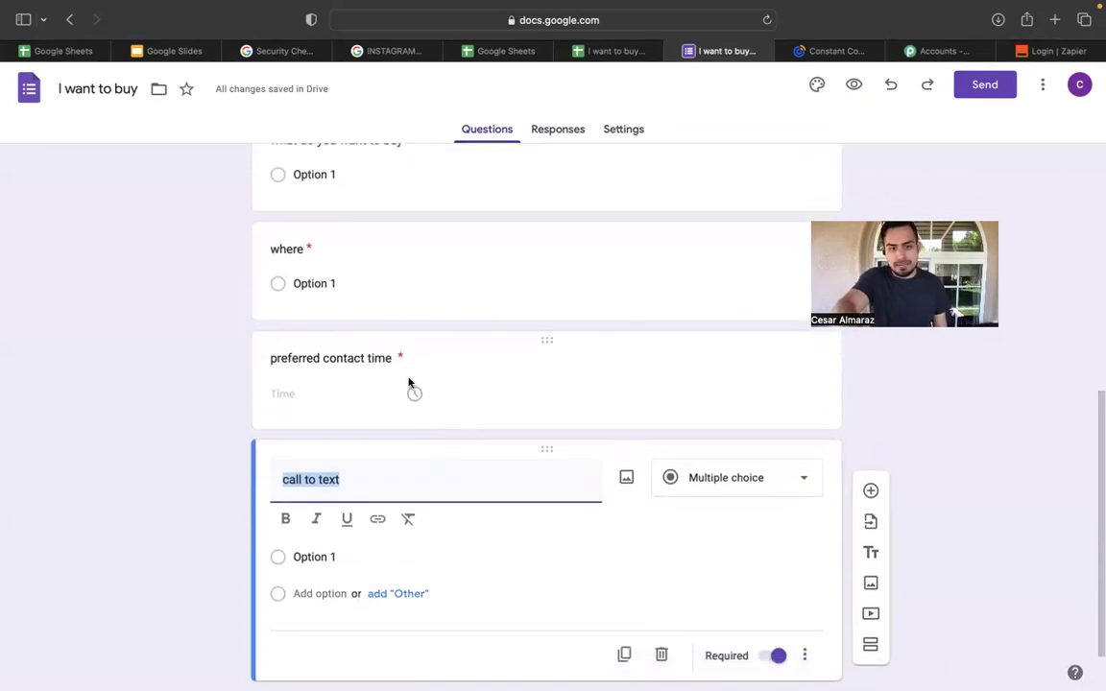
pyautogui.scroll(-1, 525, 355)
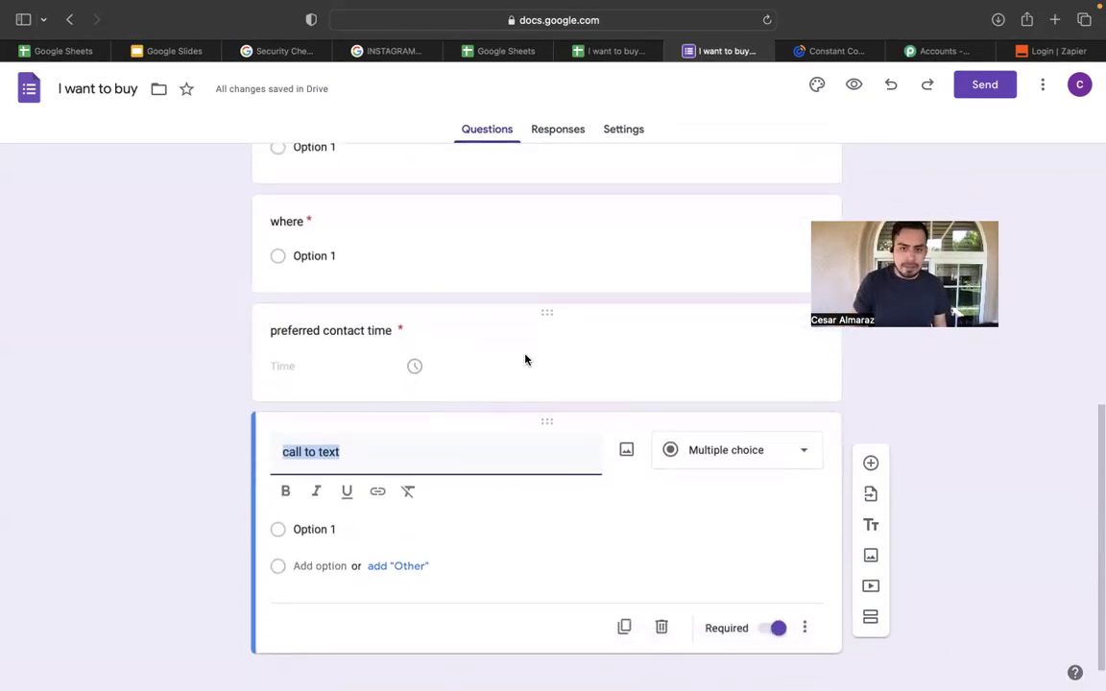
pyautogui.click(350, 367)
pyautogui.scroll(-1, 374, 467)
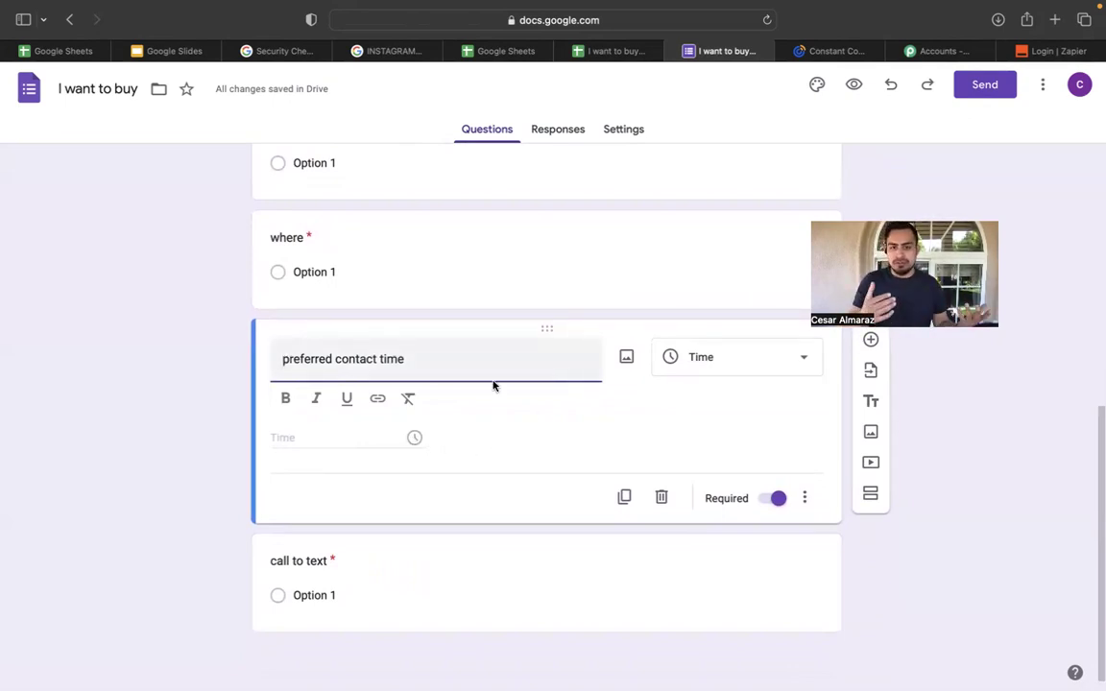
pyautogui.click(787, 362)
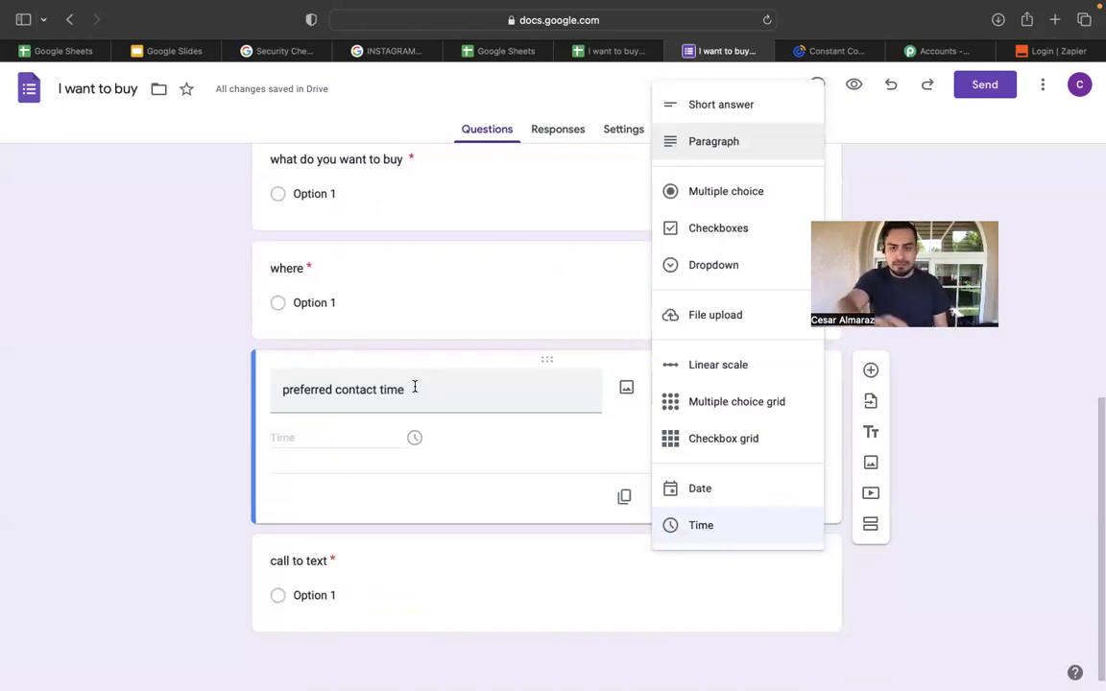
pyautogui.click(959, 440)
pyautogui.scroll(-1, 455, 451)
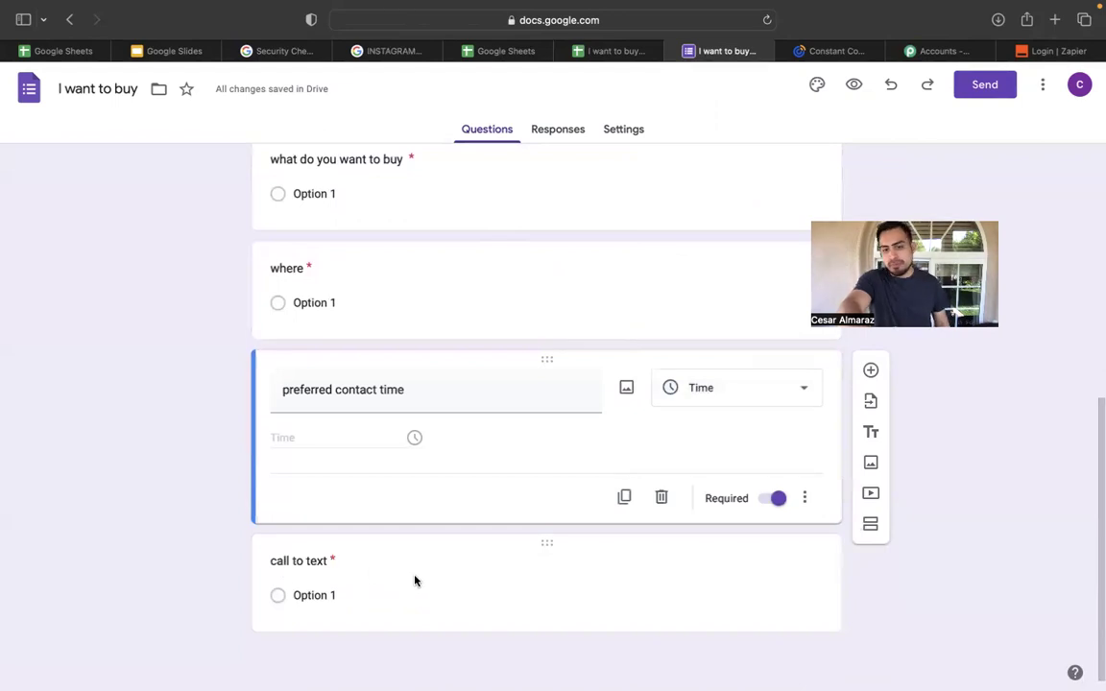
pyautogui.scroll(5, 415, 580)
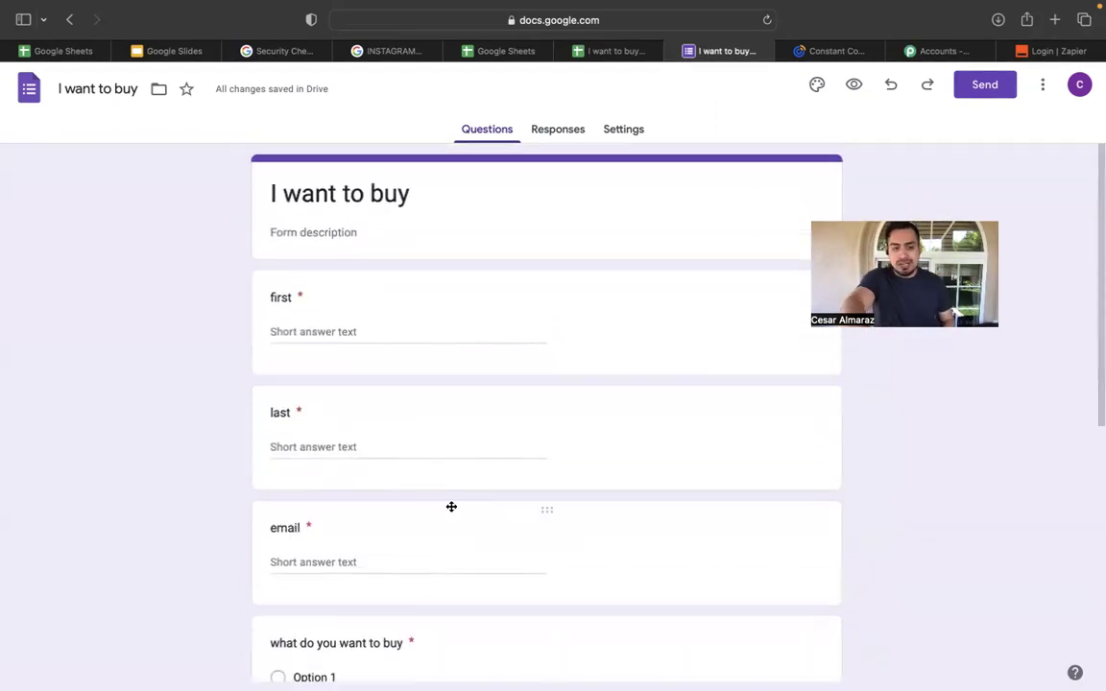
pyautogui.scroll(-1, 451, 506)
pyautogui.scroll(-1, 451, 506)
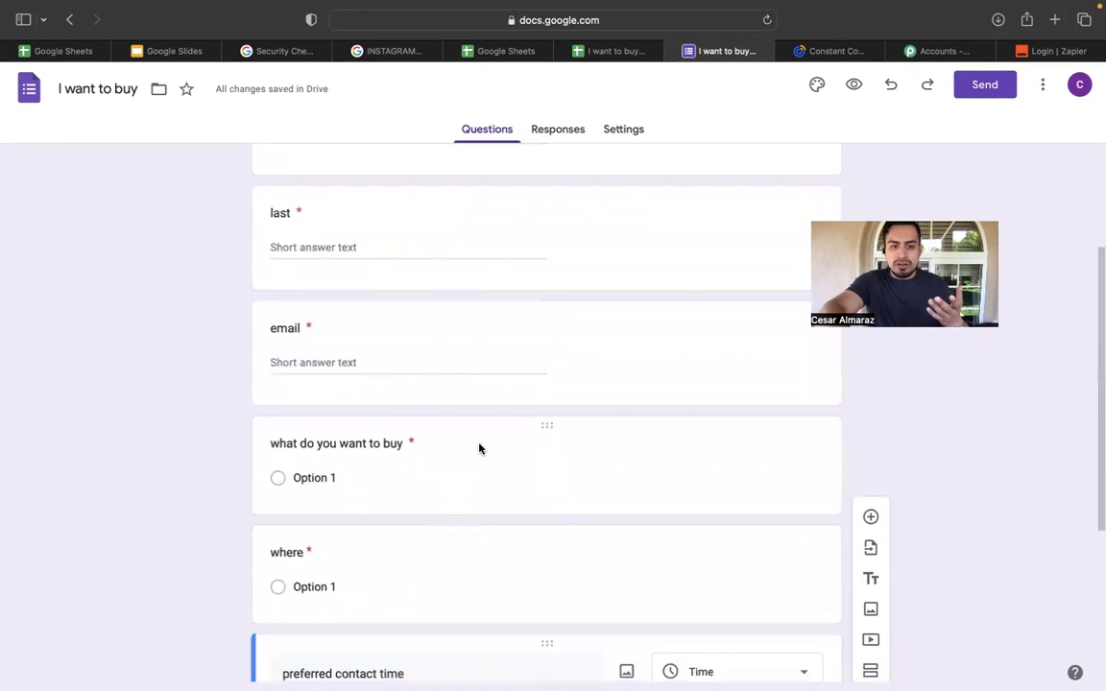
pyautogui.click(479, 449)
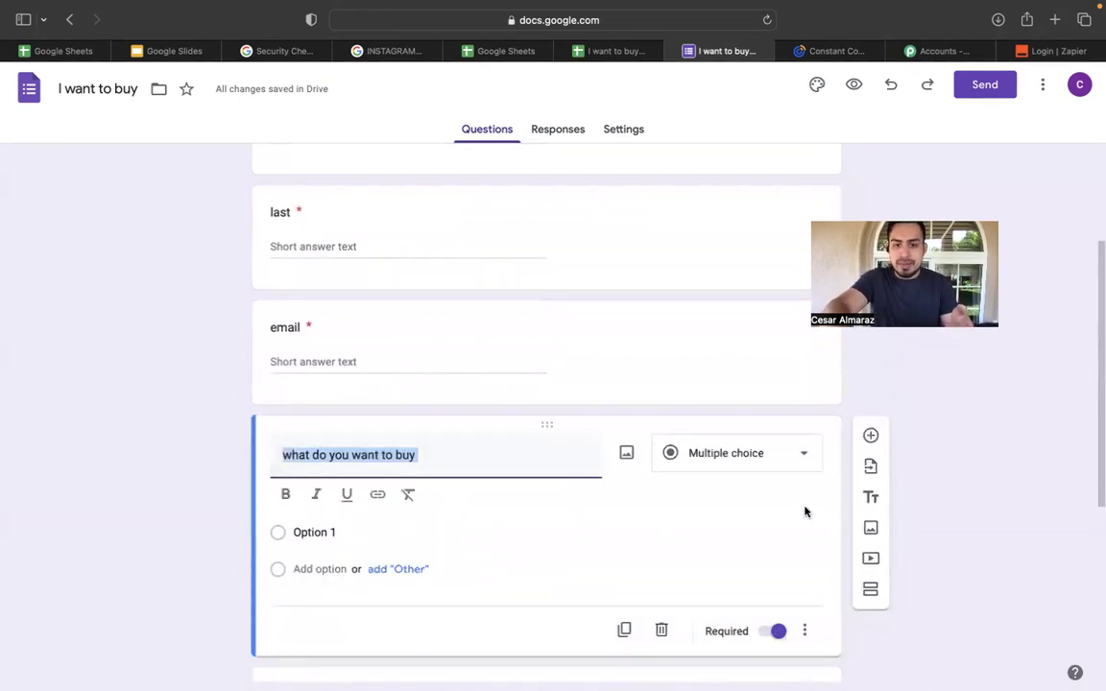
# Give the question answer choices SFR and TRI.
pyautogui.click(405, 570)
pyautogui.scroll(-1, 394, 605)
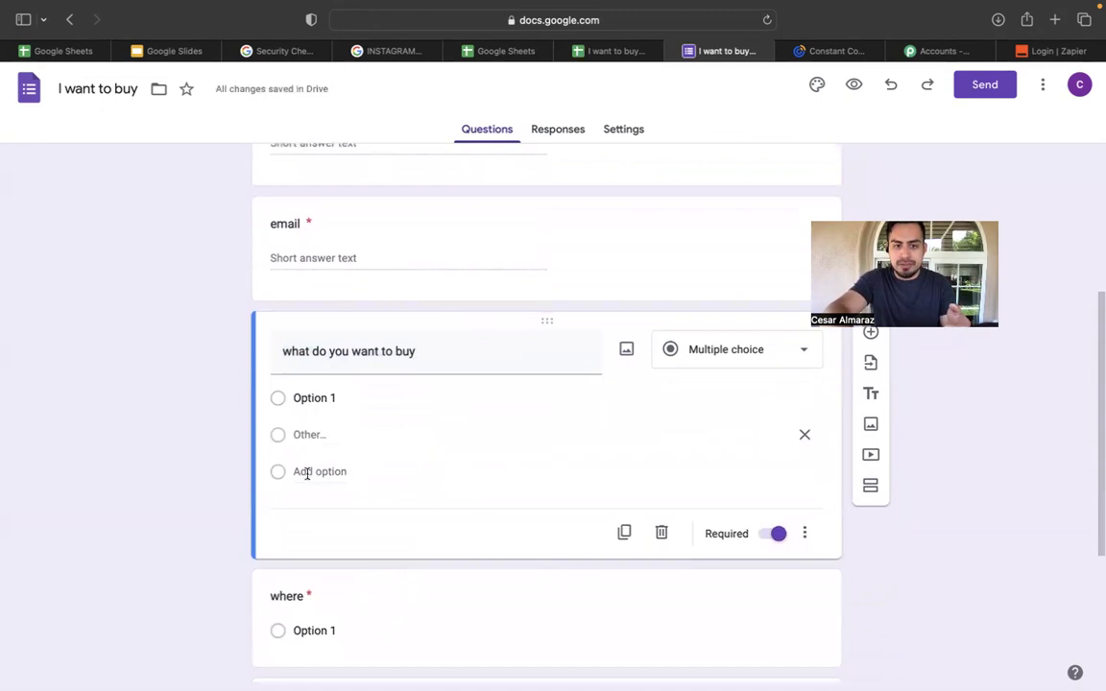
pyautogui.click(306, 473)
pyautogui.click(342, 403)
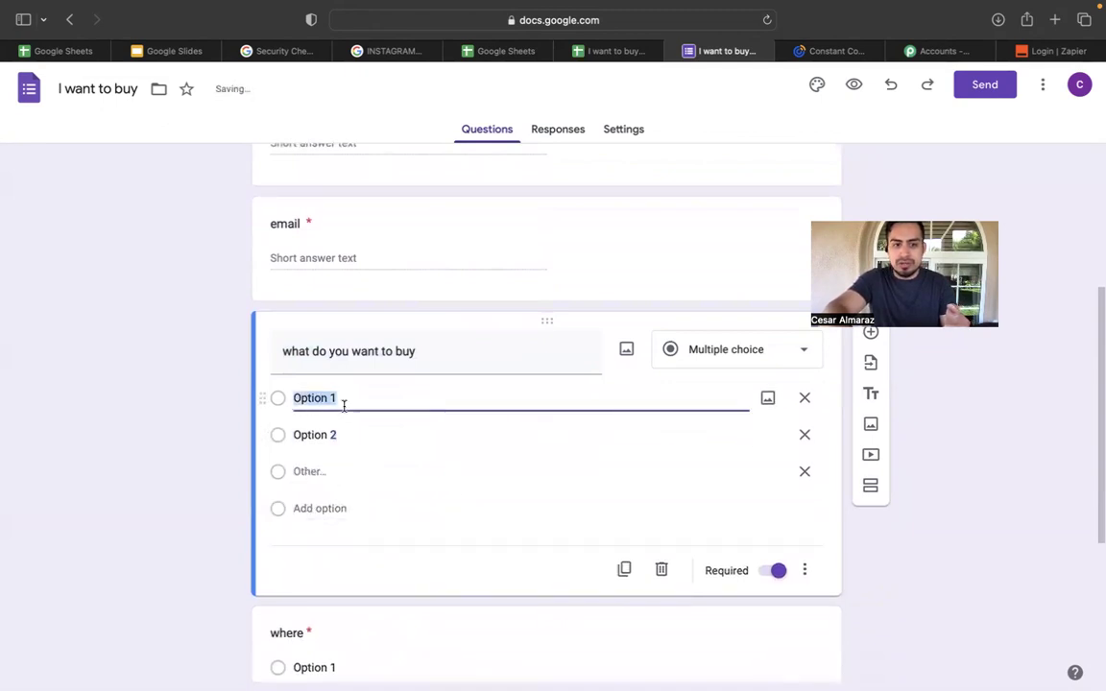
pyautogui.press('BackSpace')
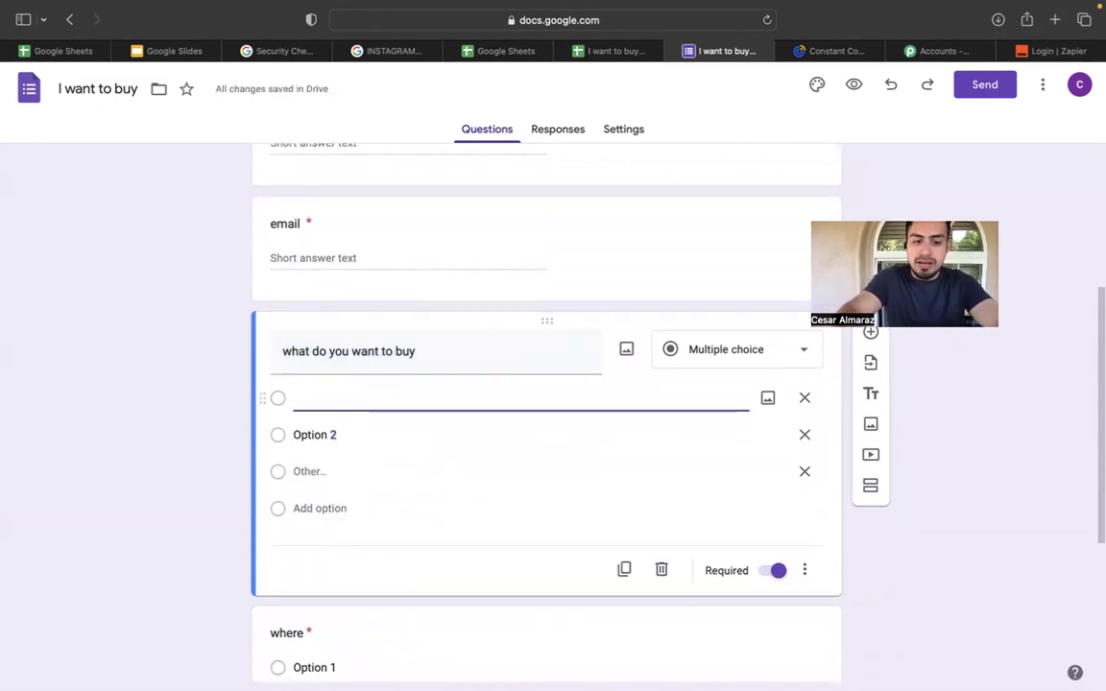
pyautogui.write('SFR')
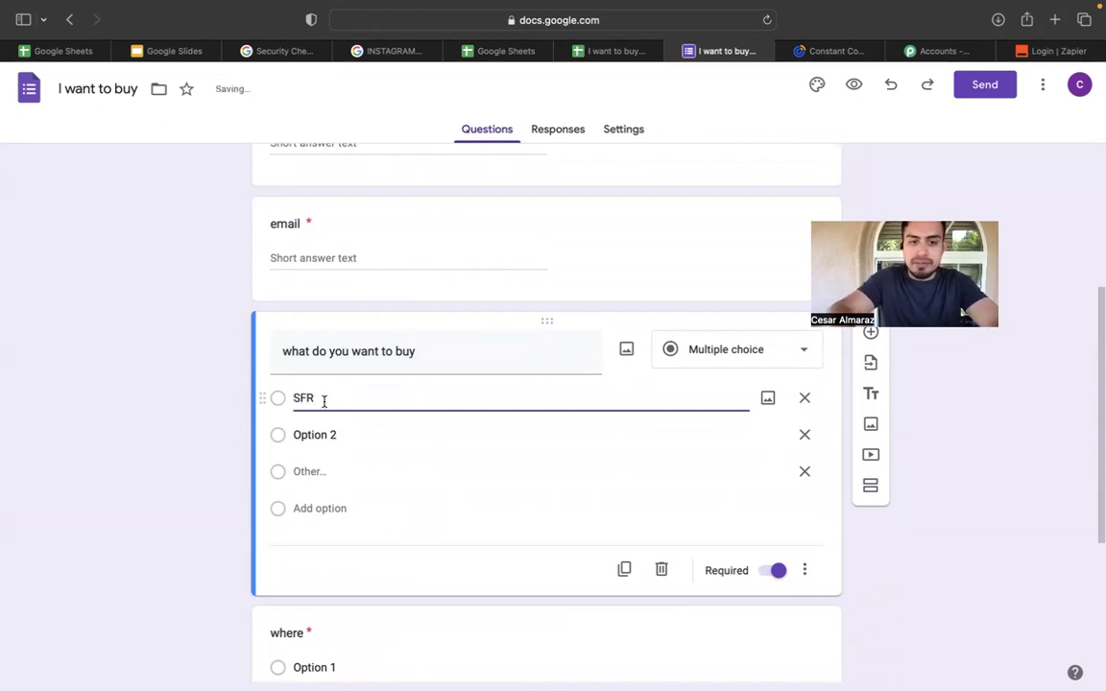
pyautogui.click(318, 437)
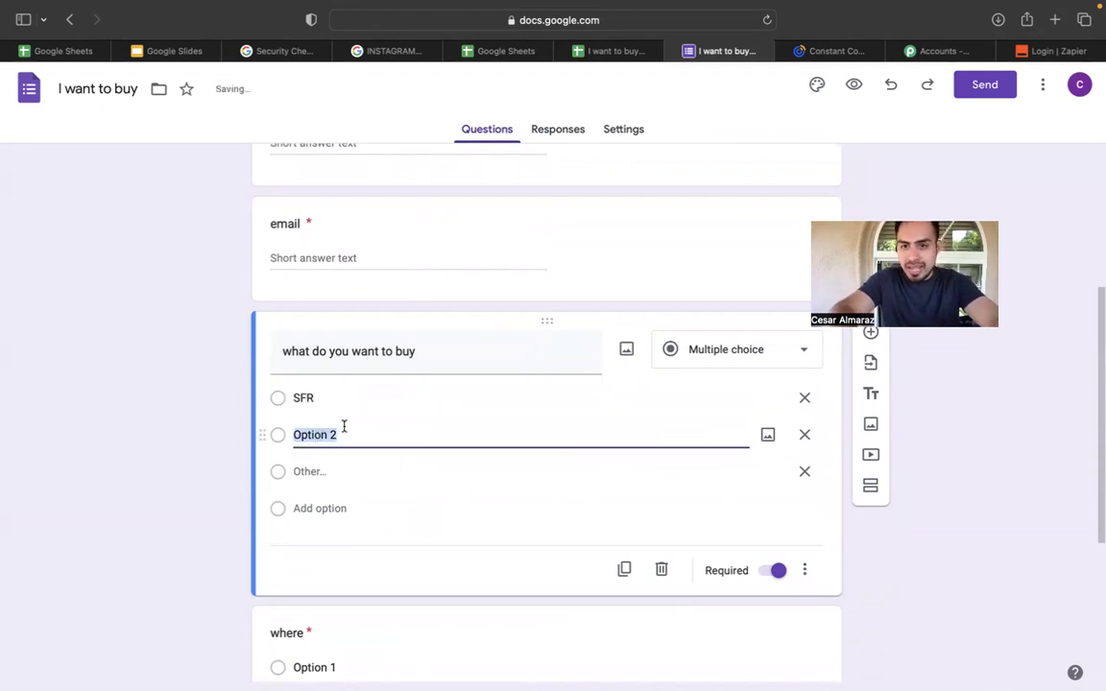
pyautogui.press('BackSpace')
pyautogui.press('BackSpace')
pyautogui.press('BackSpace')
pyautogui.press('BackSpace')
pyautogui.press('BackSpace')
pyautogui.press('BackSpace')
pyautogui.press('BackSpace')
pyautogui.press('BackSpace')
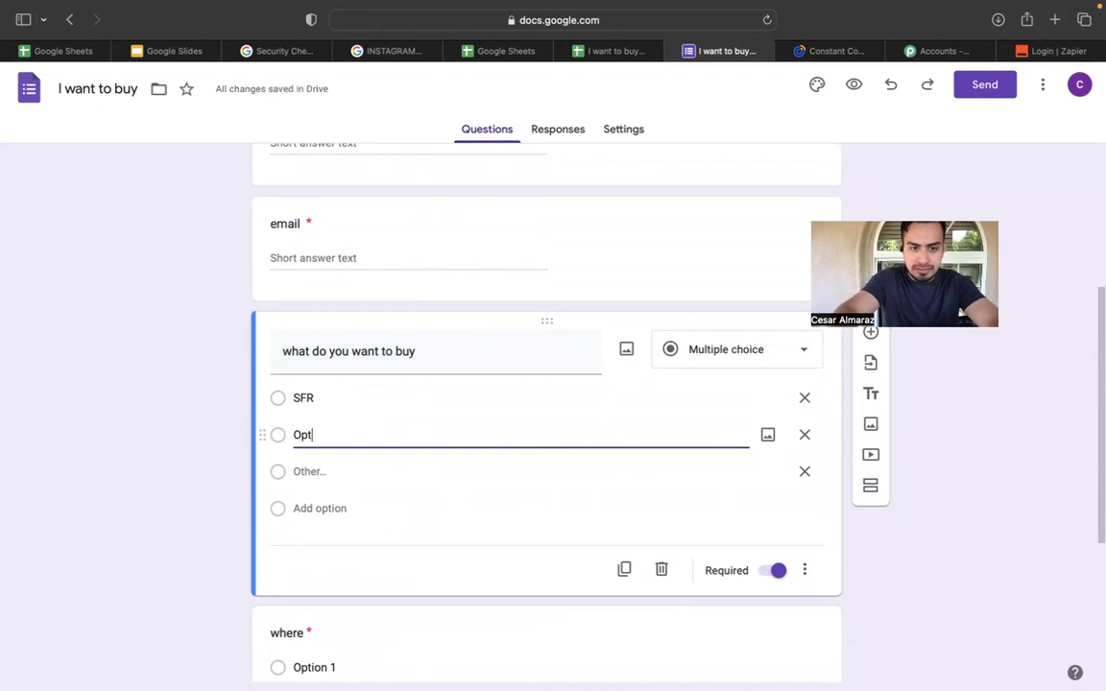
pyautogui.write('TTI')
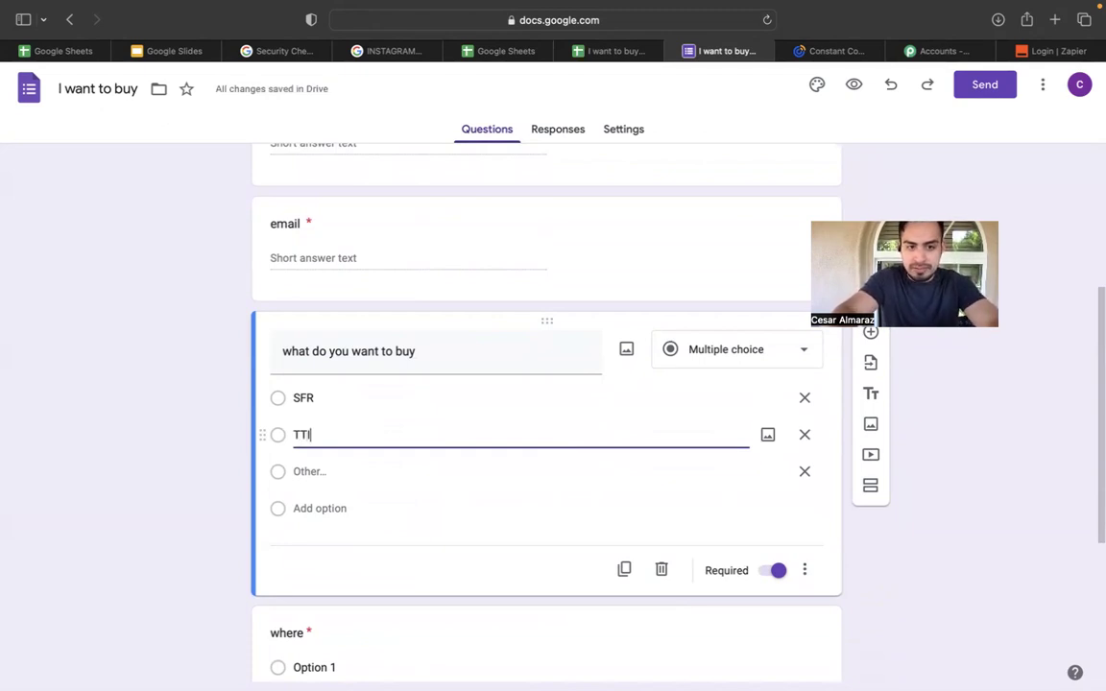
pyautogui.press('BackSpace')
pyautogui.write('RI')
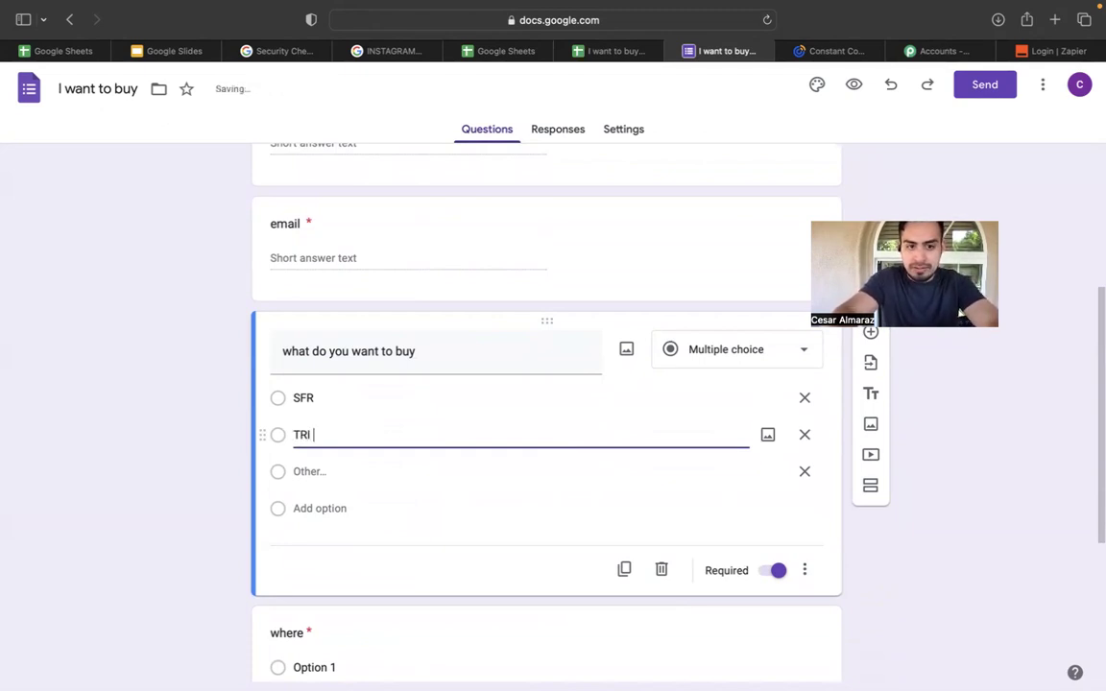
pyautogui.click(351, 474)
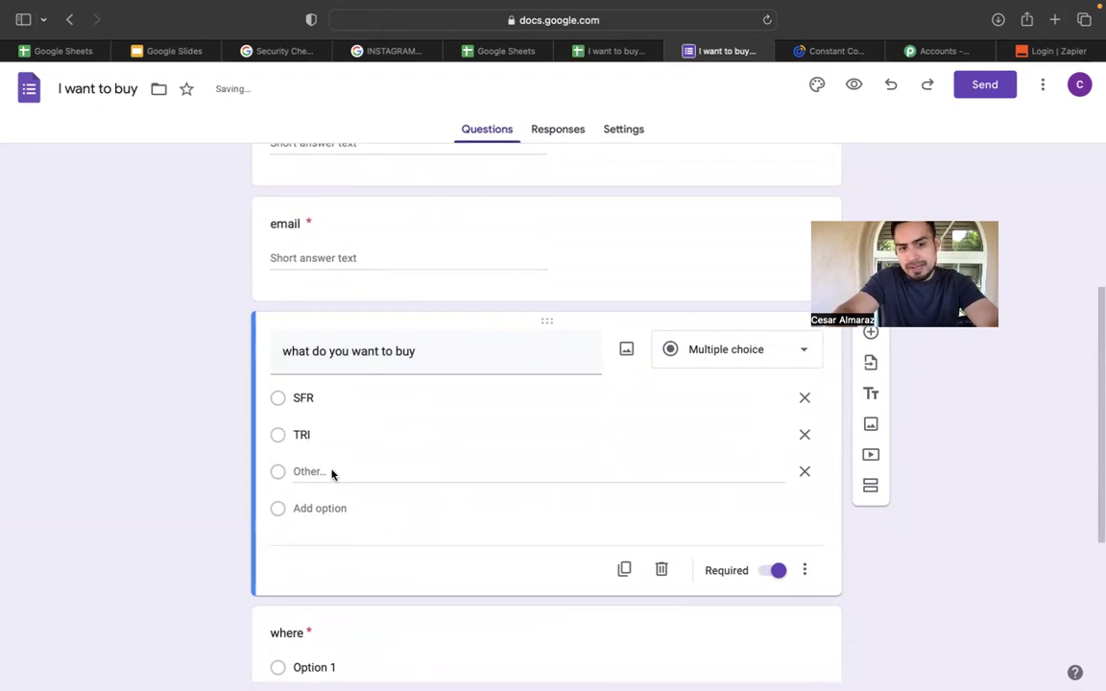
# Add LAND and COMERCIAL choices, correcting the typo, and remove the Other choice.
pyautogui.click(328, 506)
pyautogui.write('L')
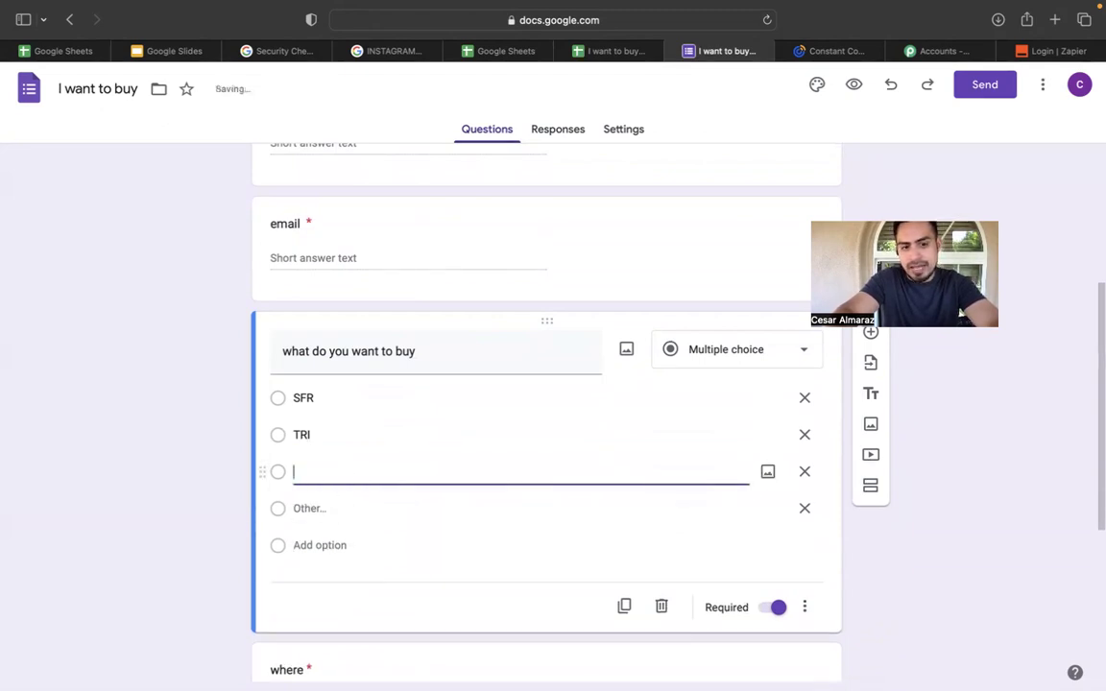
pyautogui.write('AND')
pyautogui.click(317, 511)
pyautogui.click(327, 546)
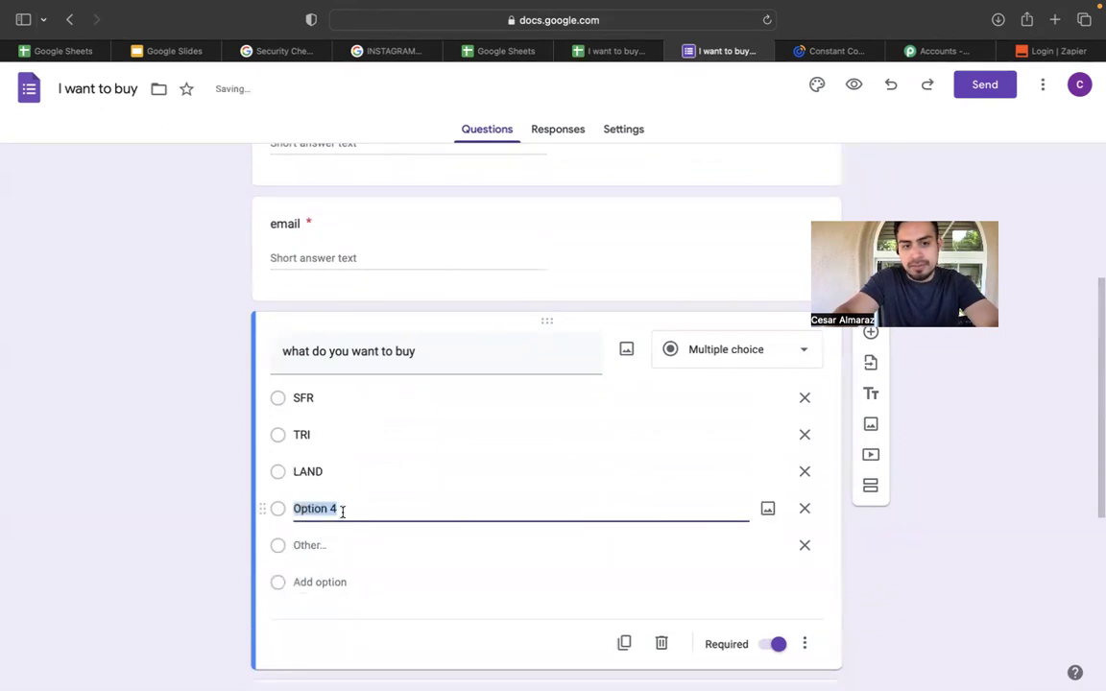
pyautogui.press('BackSpace')
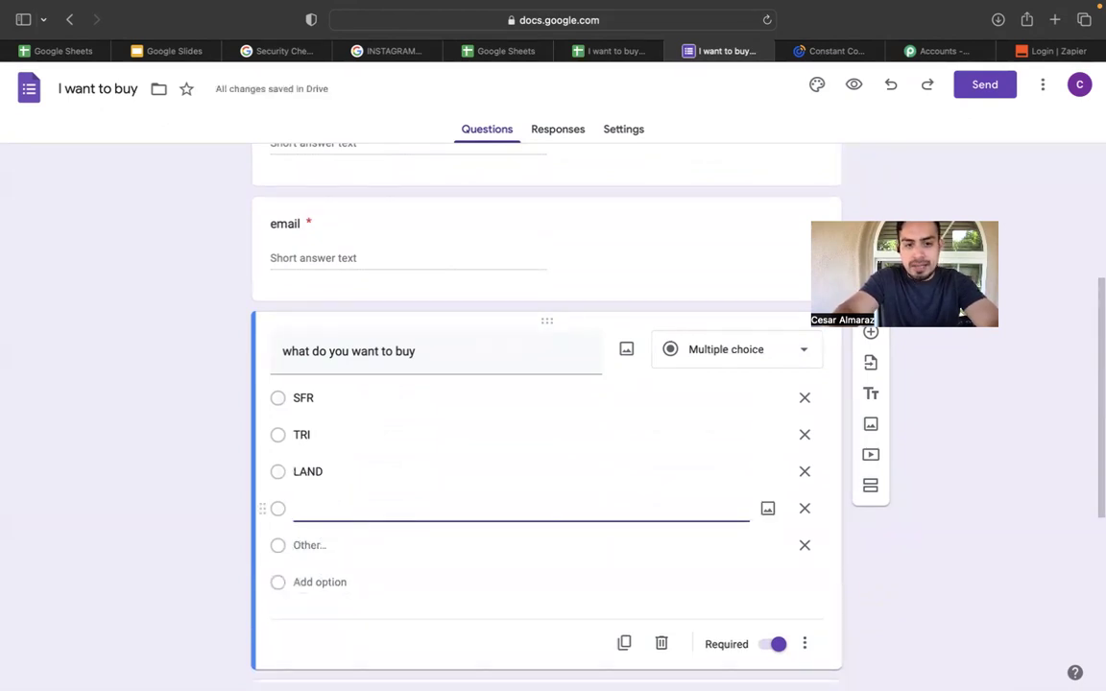
pyautogui.write('CPMERCIAL')
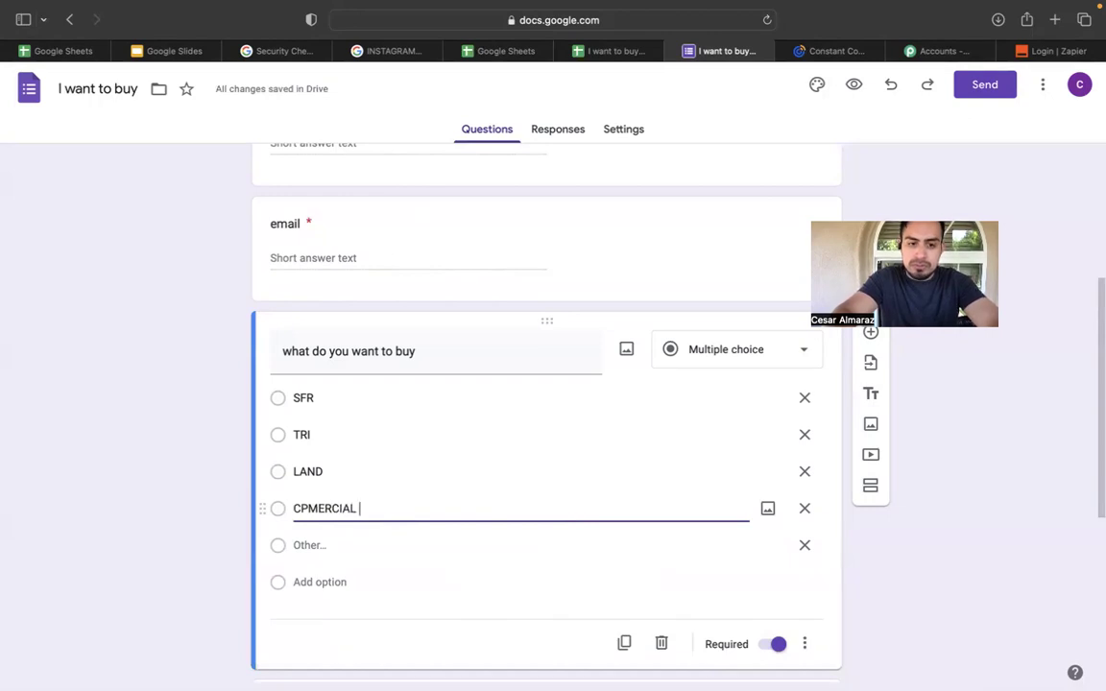
pyautogui.click(309, 507)
pyautogui.press('BackSpace')
pyautogui.click(314, 509)
pyautogui.press('BackSpace')
pyautogui.write('OM')
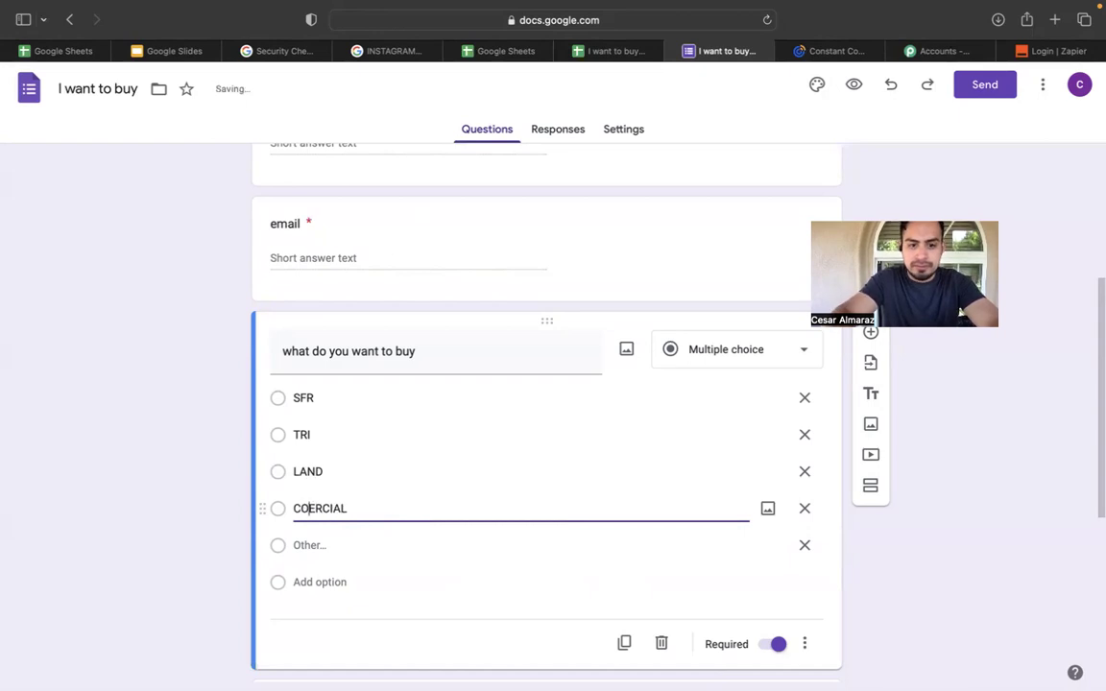
pyautogui.click(902, 533)
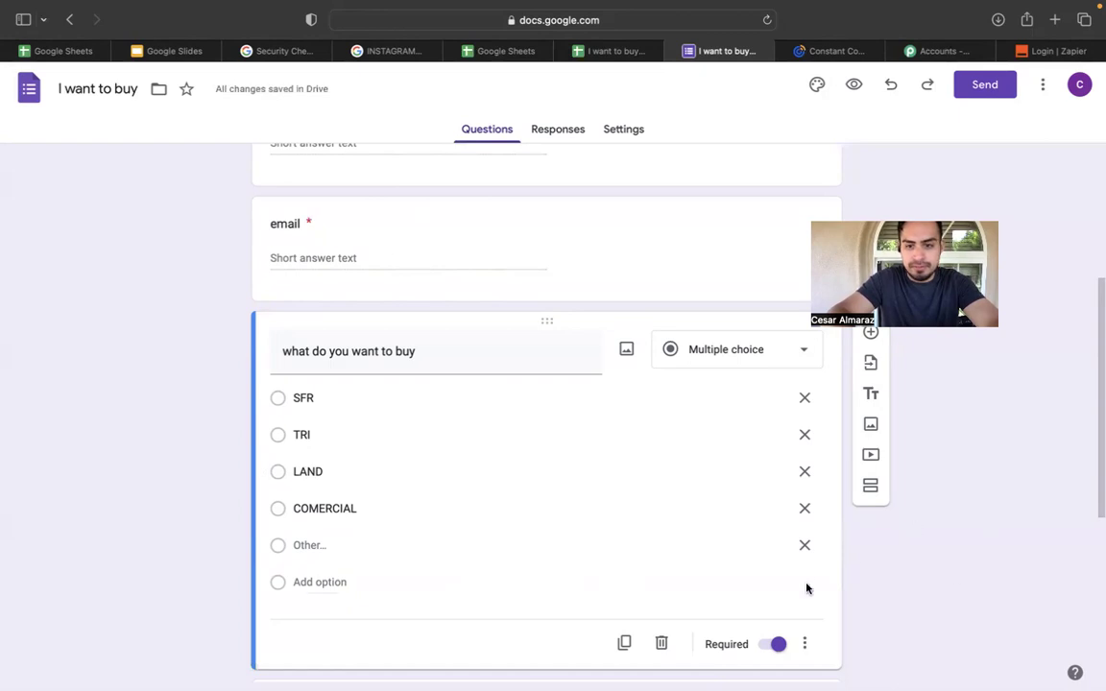
pyautogui.click(804, 545)
# Scroll through the form, then go to the INSTAGRAM LEAD AUTOMATION deck and close Security Checkup.
pyautogui.scroll(-1, 1046, 500)
pyautogui.scroll(-3, 1044, 498)
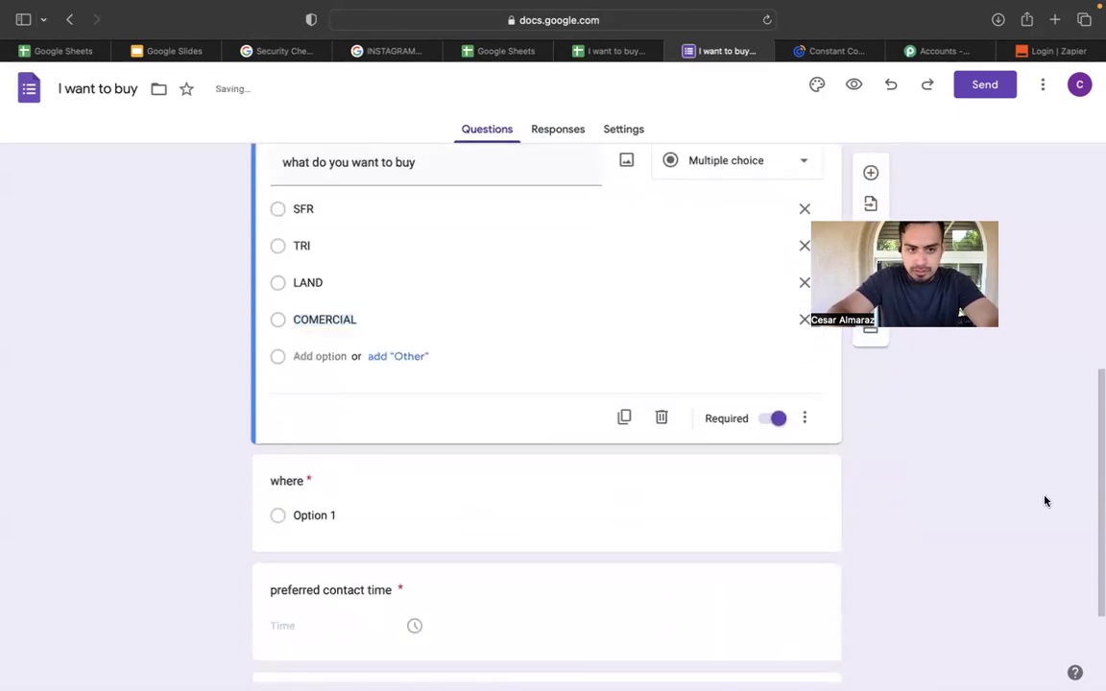
pyautogui.scroll(-3, 820, 383)
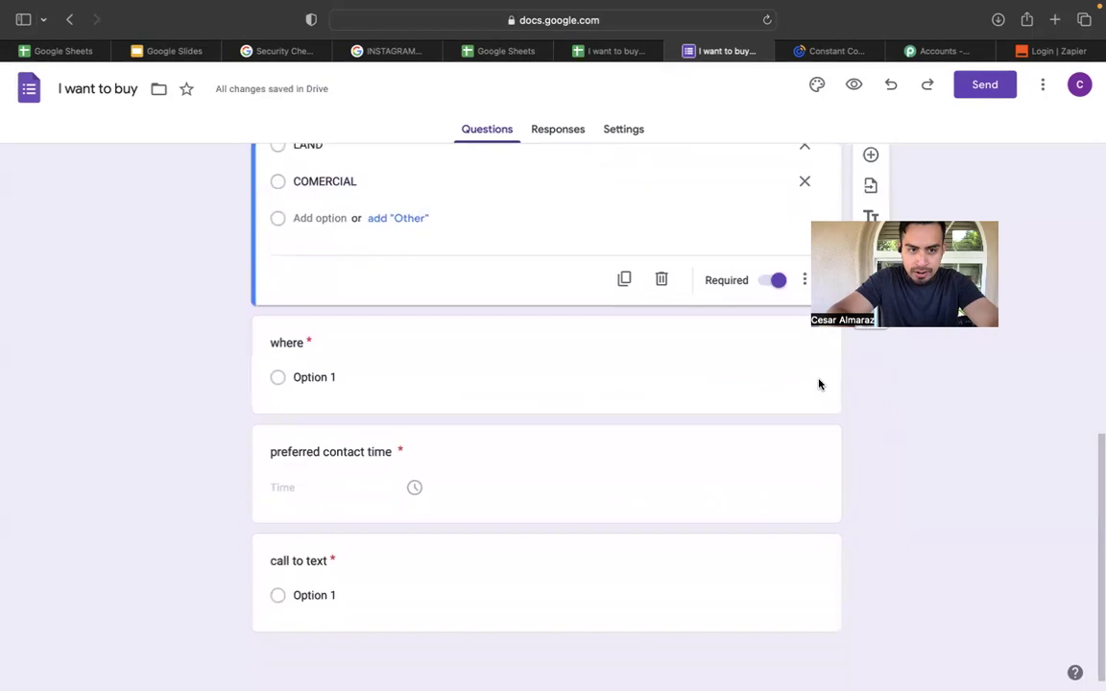
pyautogui.scroll(10, 587, 375)
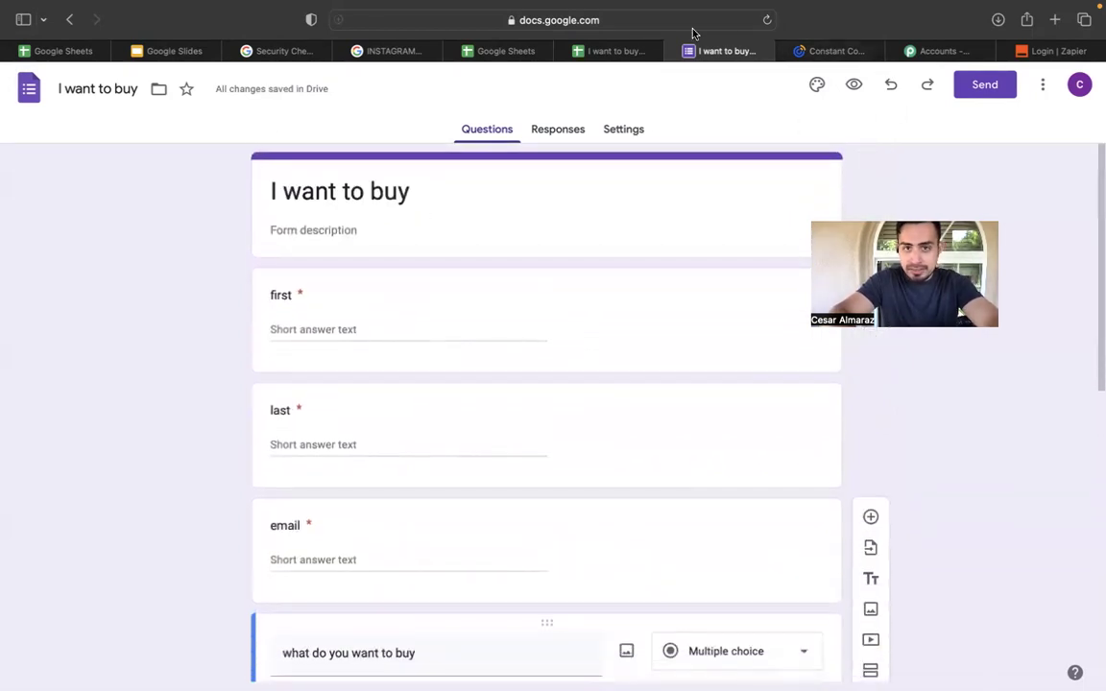
pyautogui.click(156, 55)
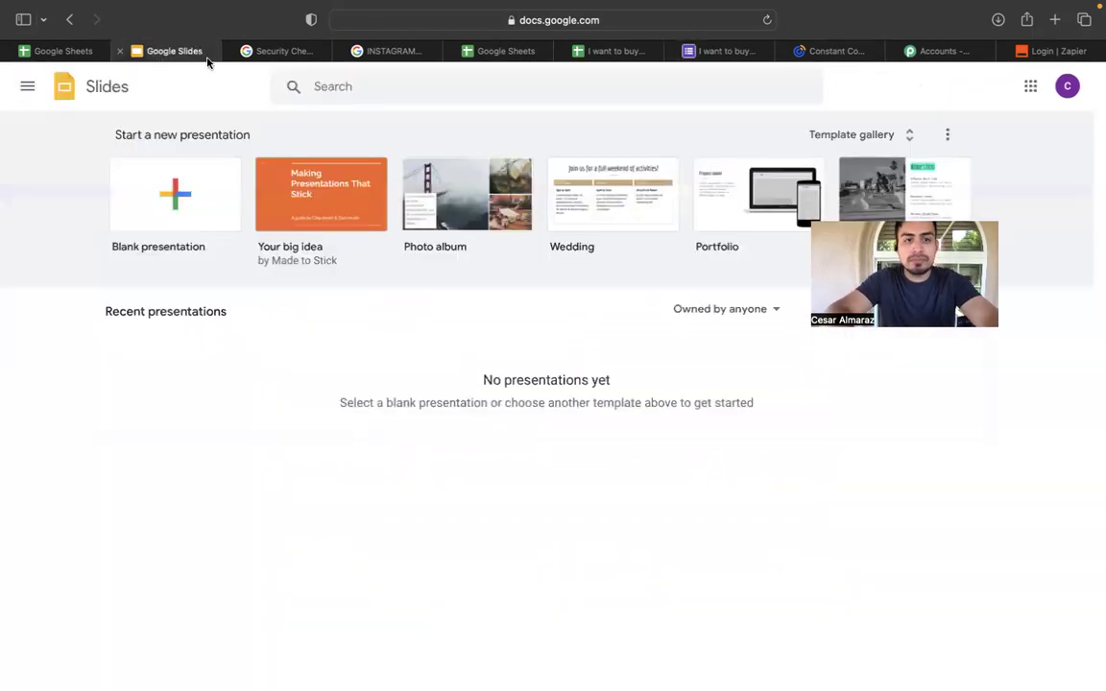
pyautogui.click(373, 53)
pyautogui.click(270, 51)
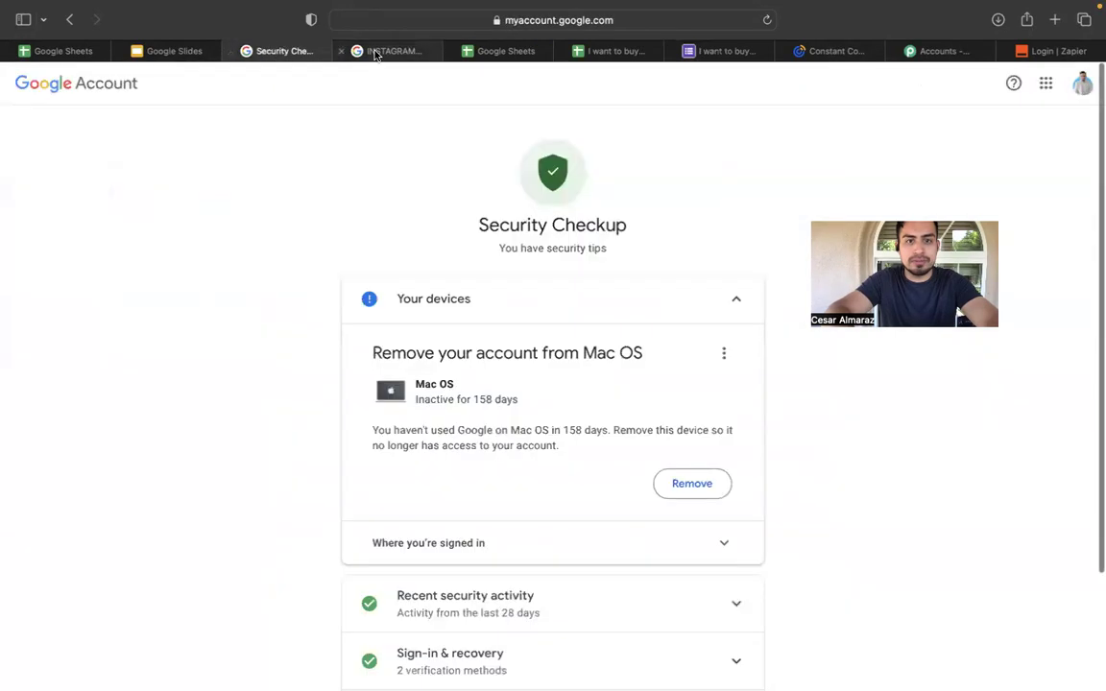
pyautogui.click(230, 51)
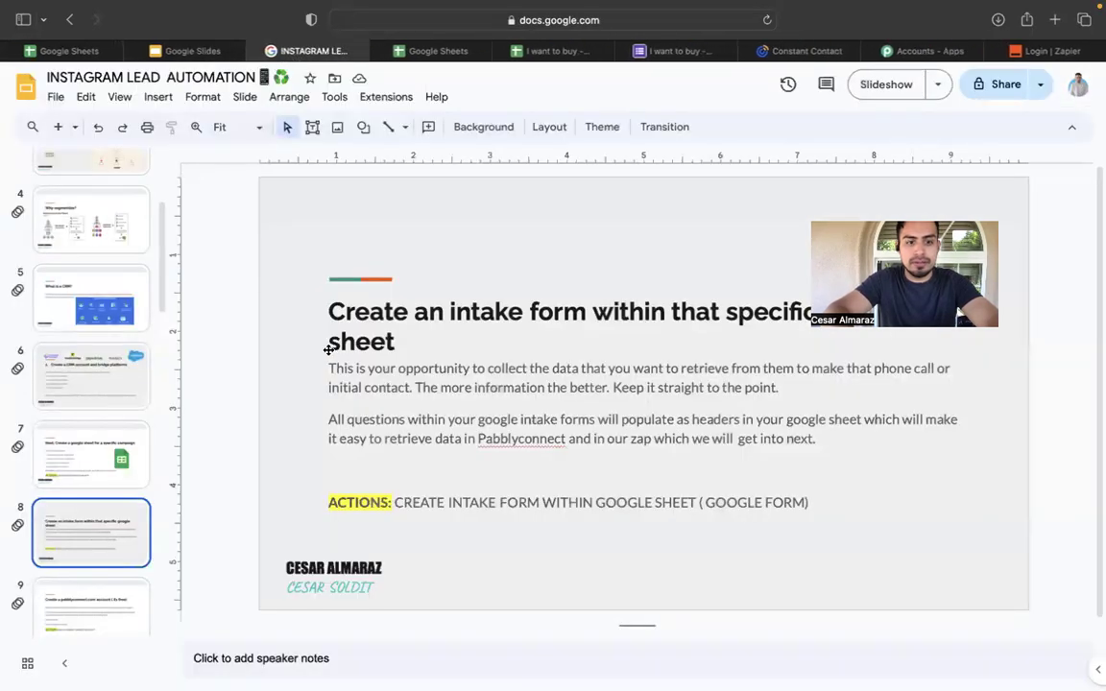
# Show slide 9 on creating a free Pabbly Connect account, then go to the Sheets home list.
pyautogui.click(90, 597)
pyautogui.scroll(-1, 89, 597)
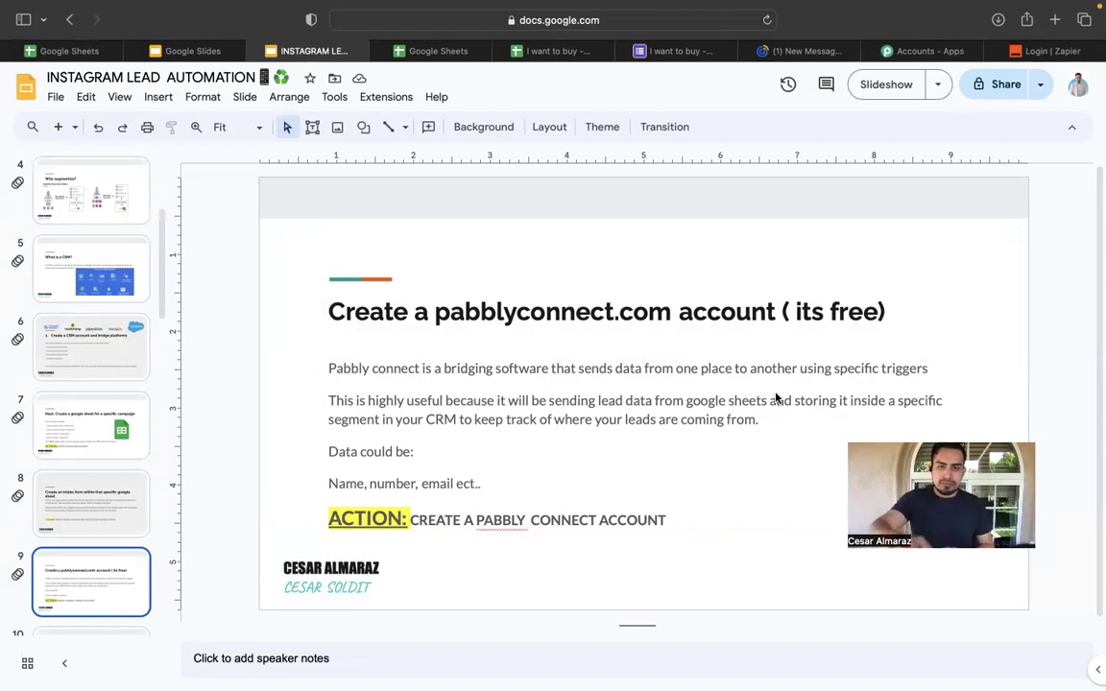
pyautogui.click(530, 46)
pyautogui.click(434, 50)
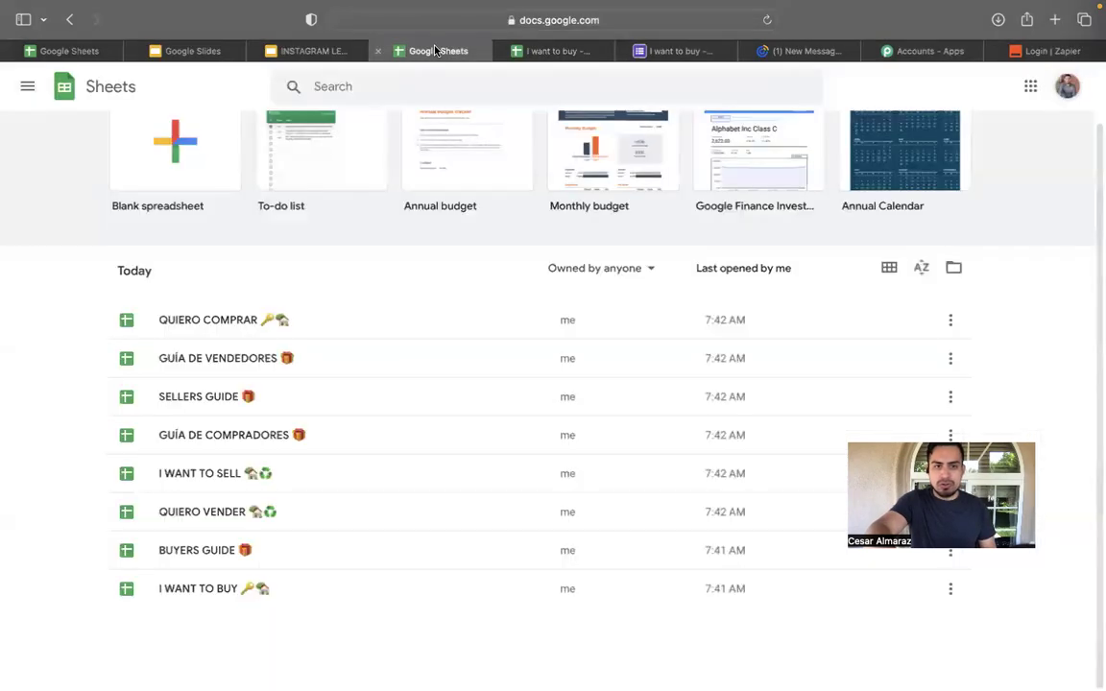
# Compare the I want to buy spreadsheet and form, scrolling the form's questions, then return to the sheet.
pyautogui.click(543, 52)
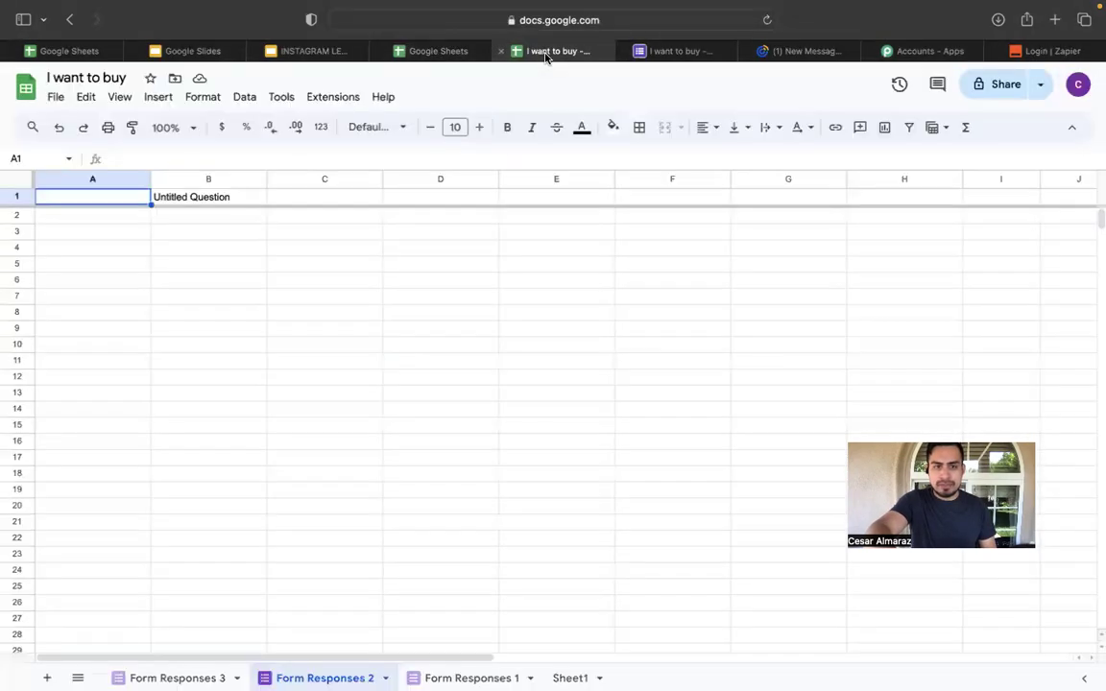
pyautogui.click(672, 51)
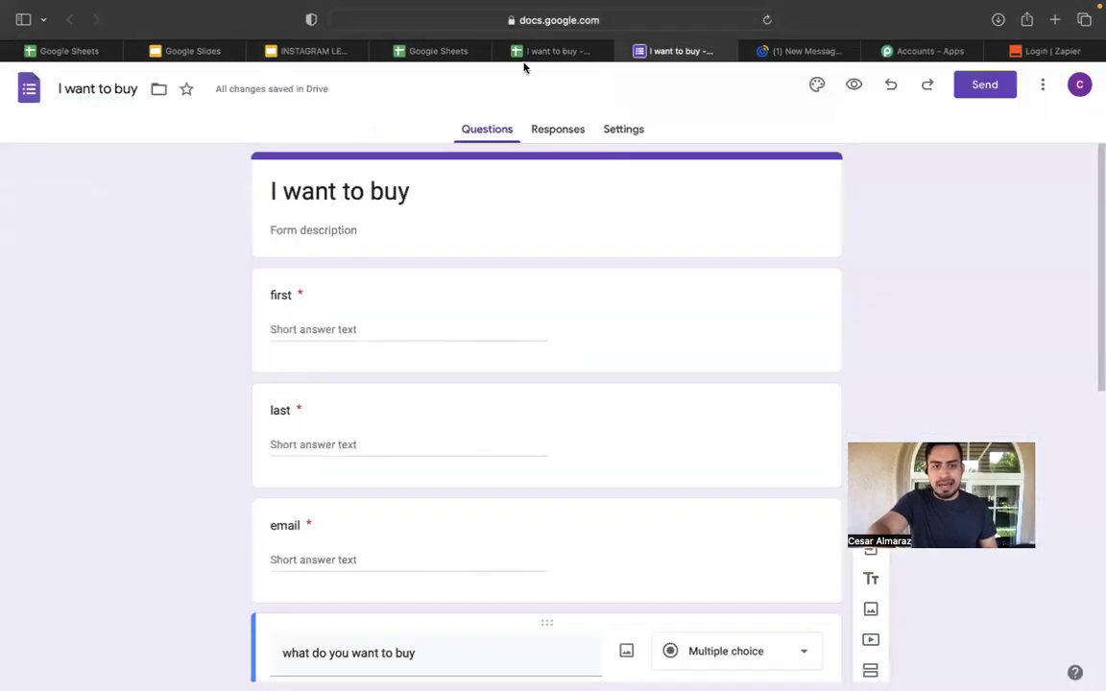
pyautogui.click(552, 53)
pyautogui.click(672, 51)
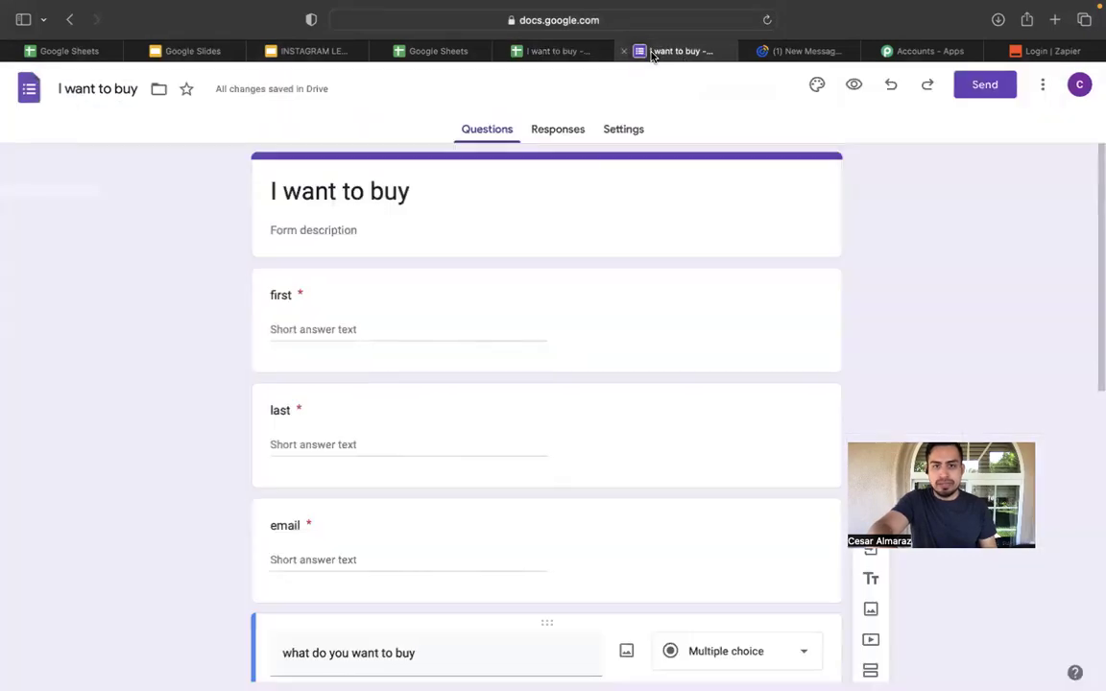
pyautogui.scroll(-10, 556, 297)
pyautogui.scroll(10, 555, 296)
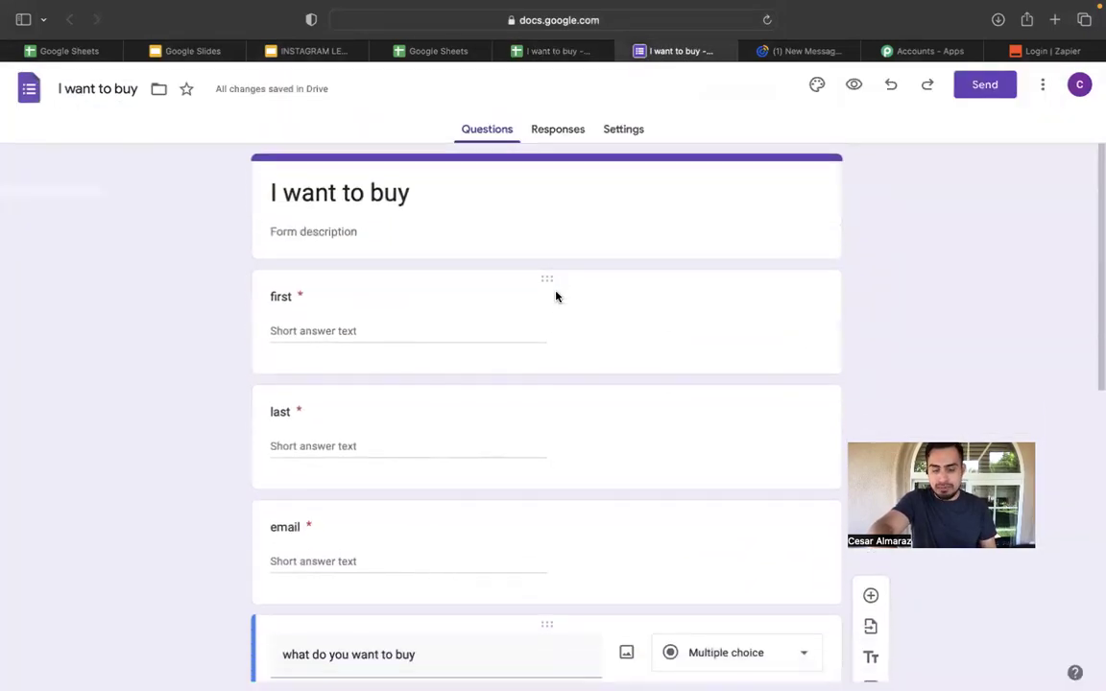
pyautogui.scroll(-5, 470, 248)
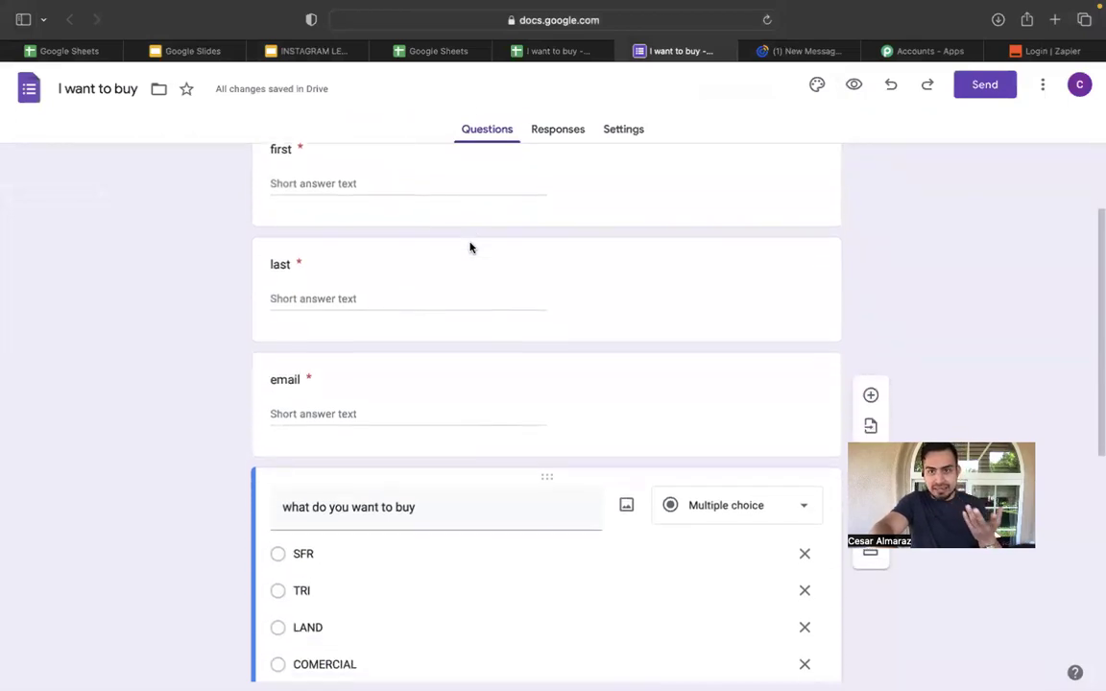
pyautogui.scroll(5, 469, 247)
pyautogui.click(556, 50)
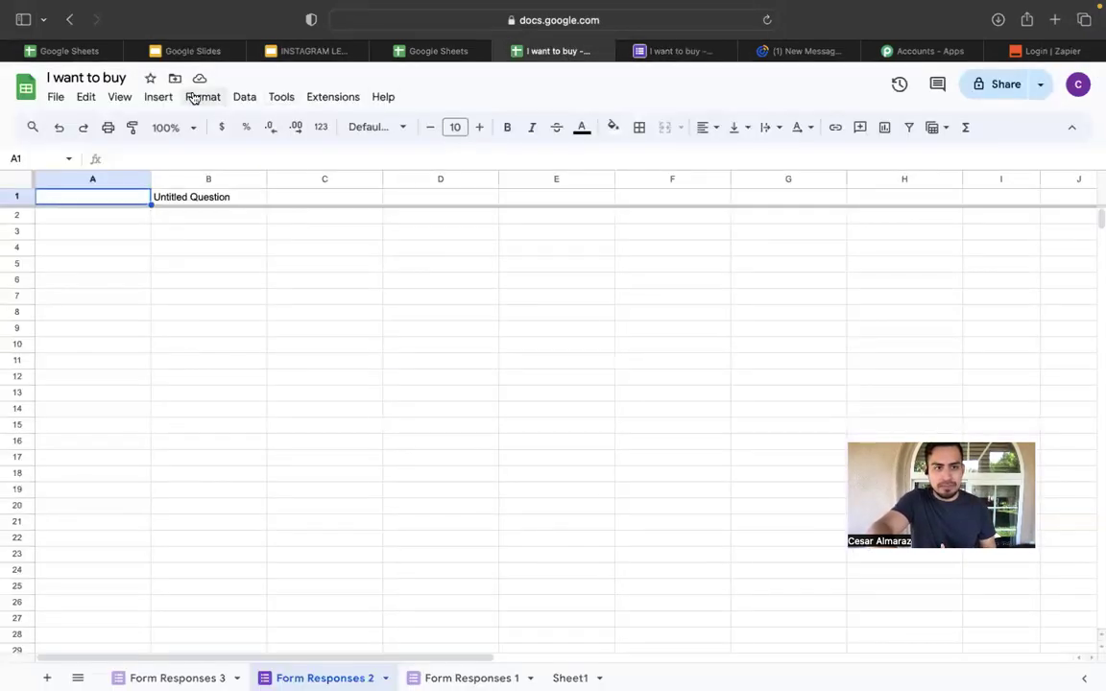
# Open the linked form's live respondent view via Tools > Manage form > Go to live form.
pyautogui.click(282, 96)
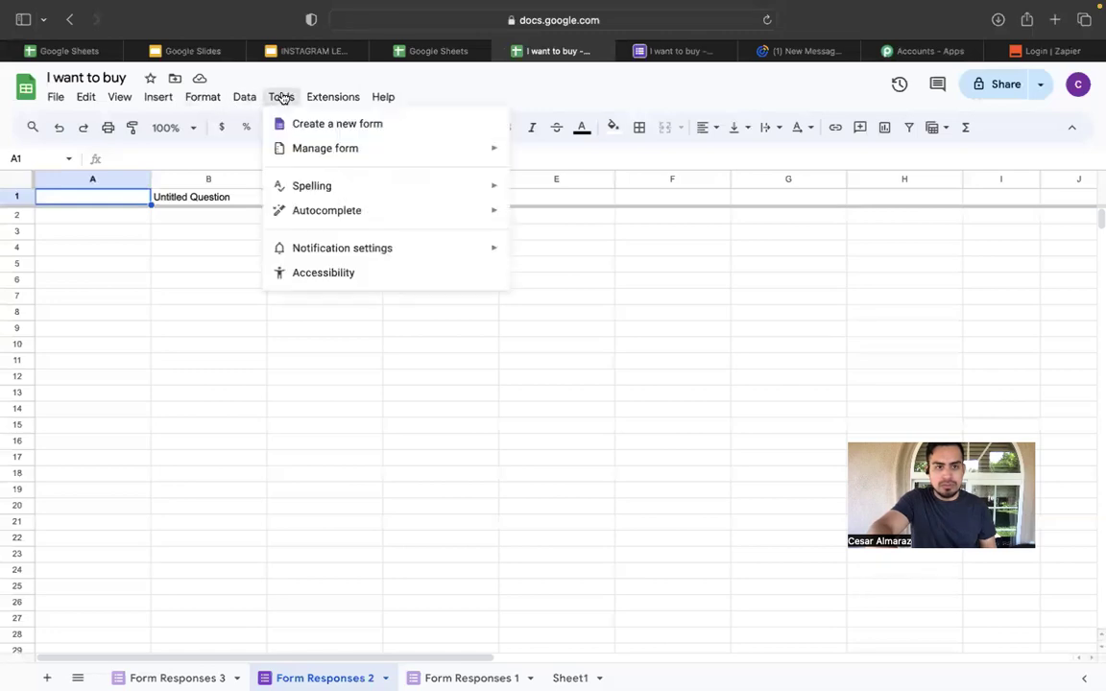
pyautogui.moveTo(336, 149)
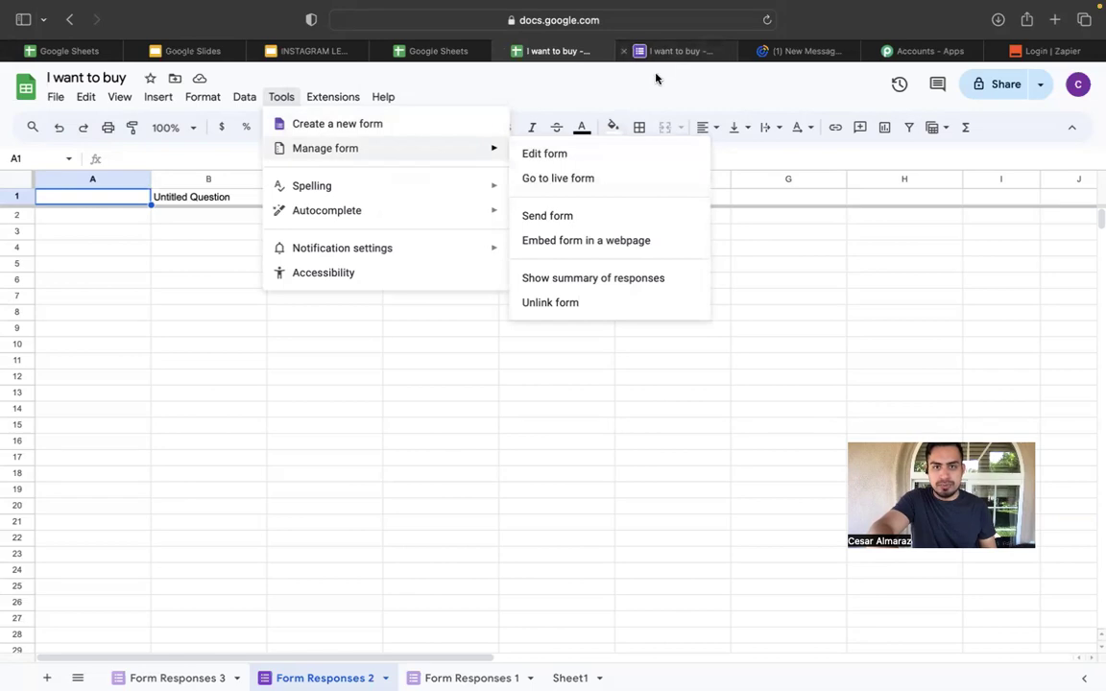
pyautogui.click(576, 182)
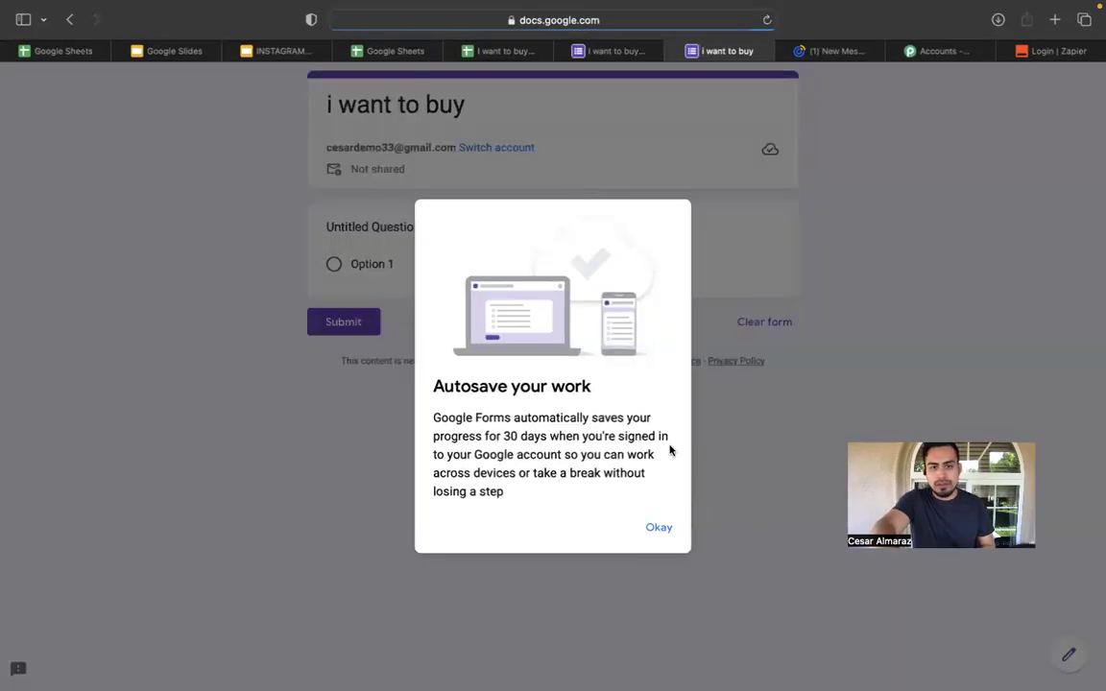
# Dismiss the autosave notice and look at the Send form options without sending.
pyautogui.click(658, 528)
pyautogui.click(626, 53)
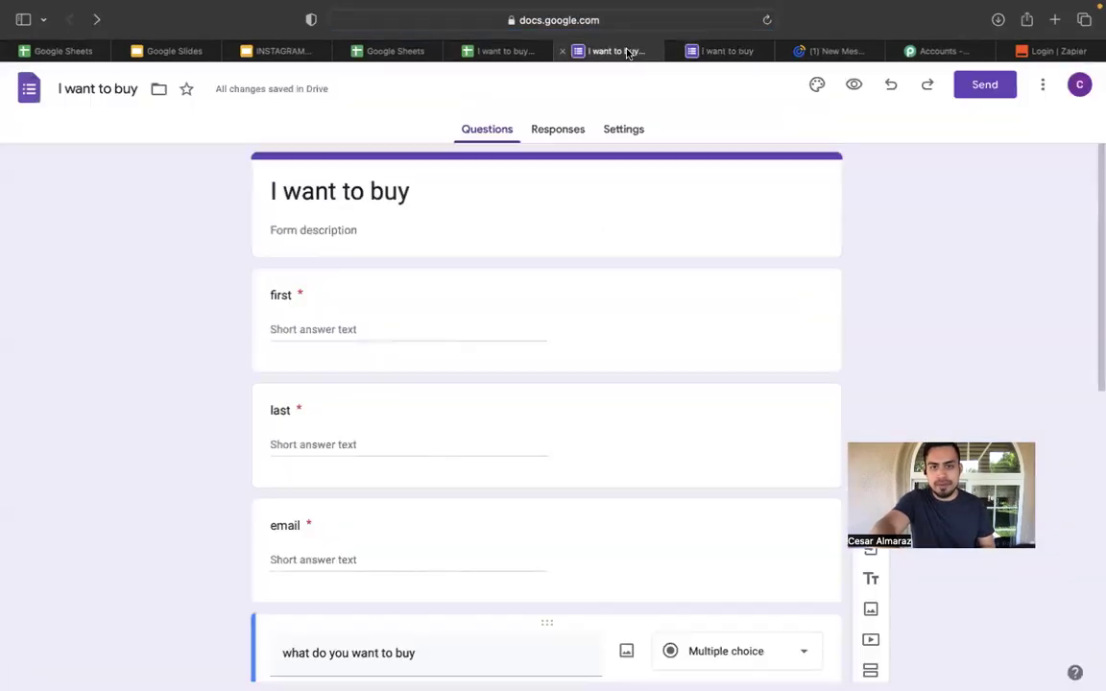
pyautogui.click(985, 85)
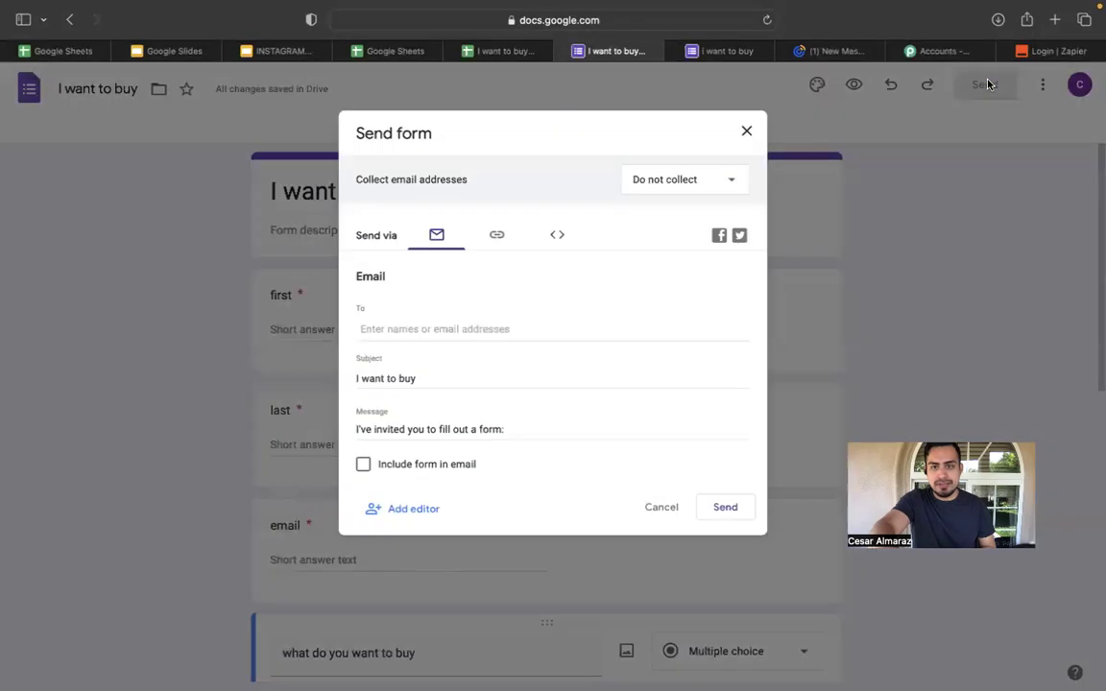
pyautogui.click(724, 520)
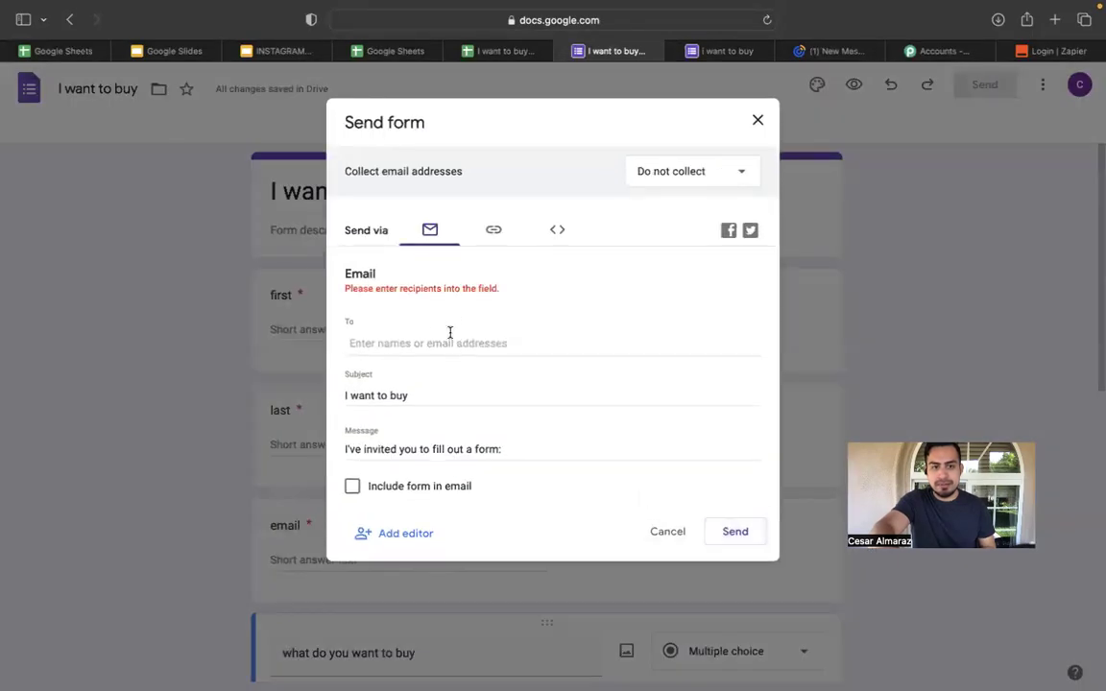
pyautogui.click(755, 122)
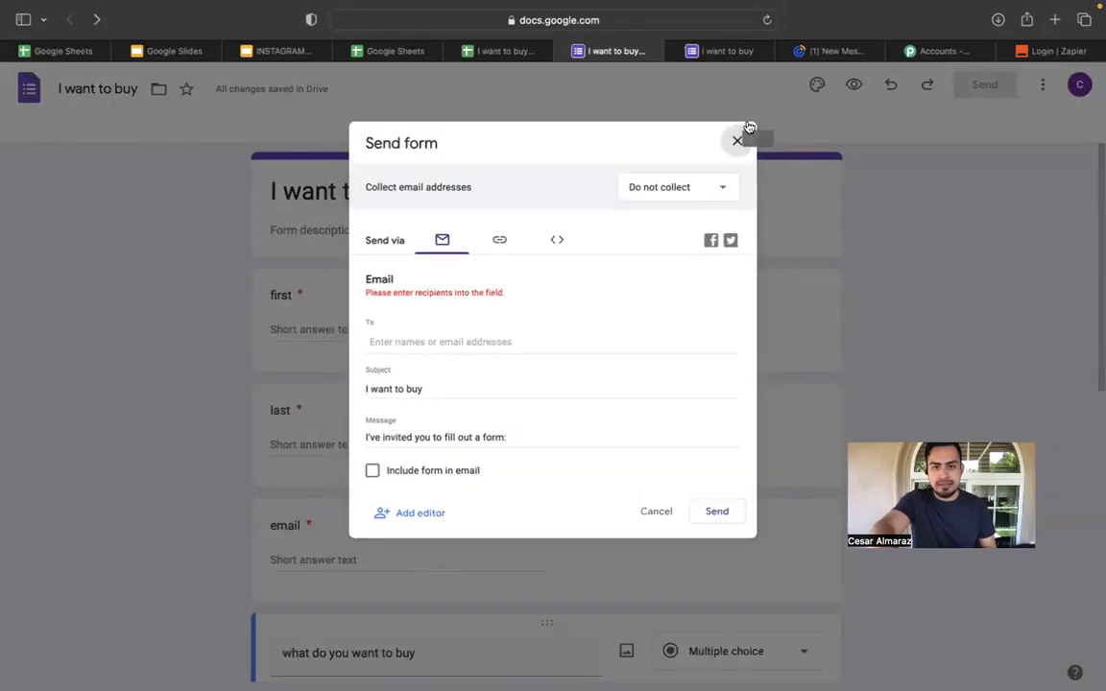
pyautogui.scroll(-15, 730, 202)
pyautogui.scroll(15, 988, 293)
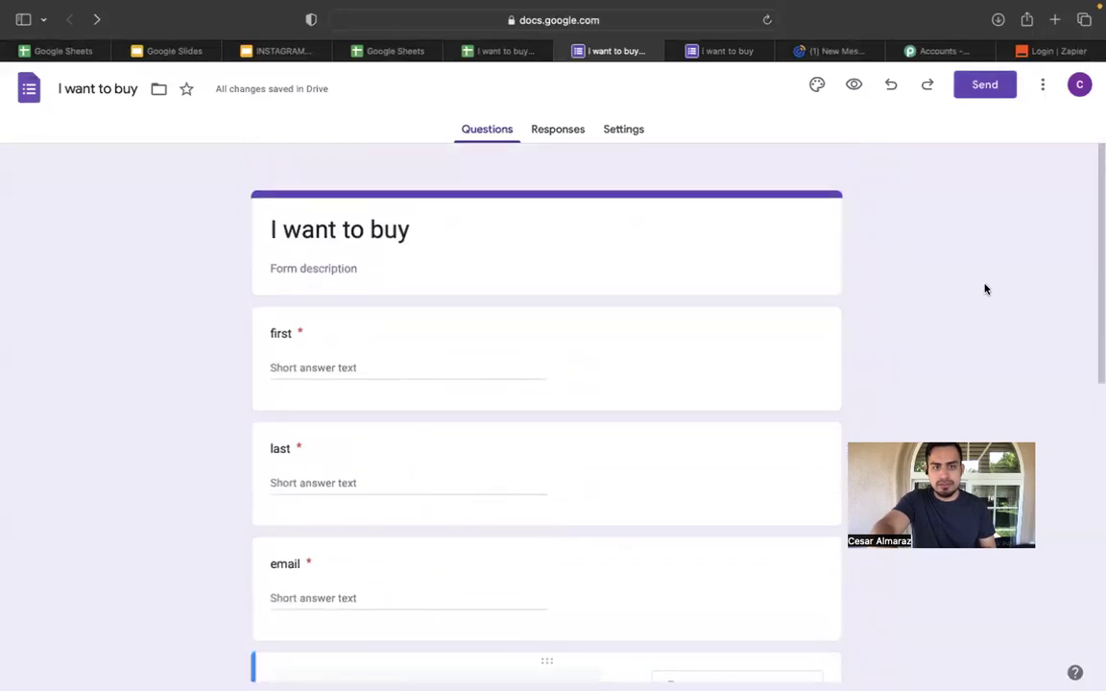
# Compare the live form preview with the editor, then reload the I want to buy editor.
pyautogui.click(705, 52)
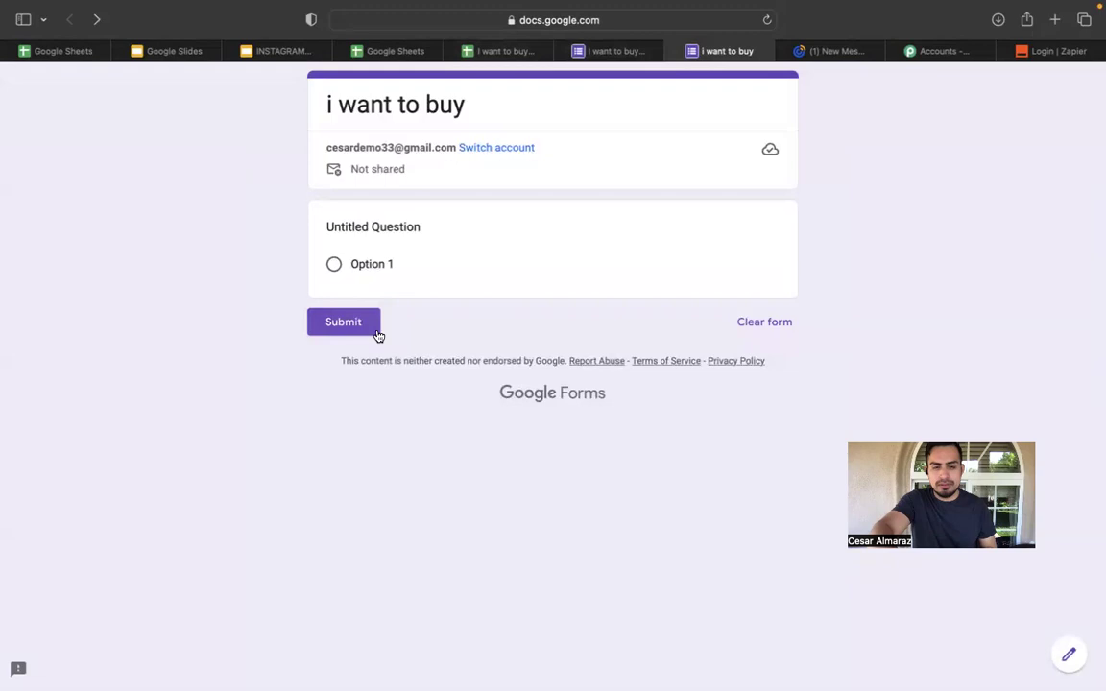
pyautogui.click(595, 48)
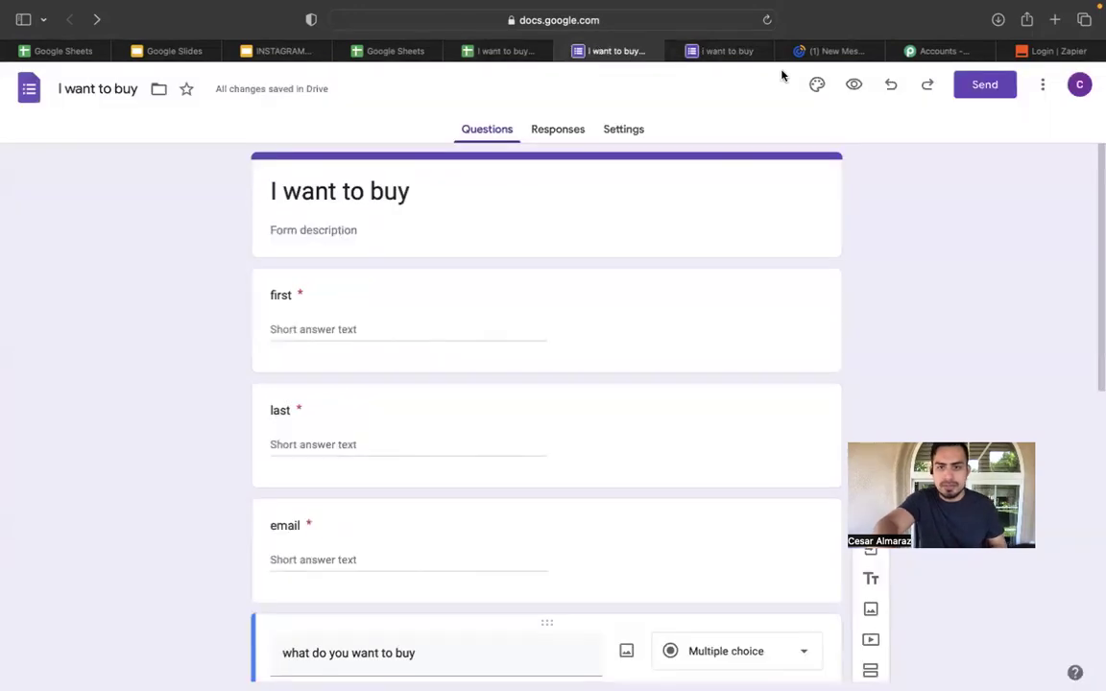
pyautogui.click(733, 53)
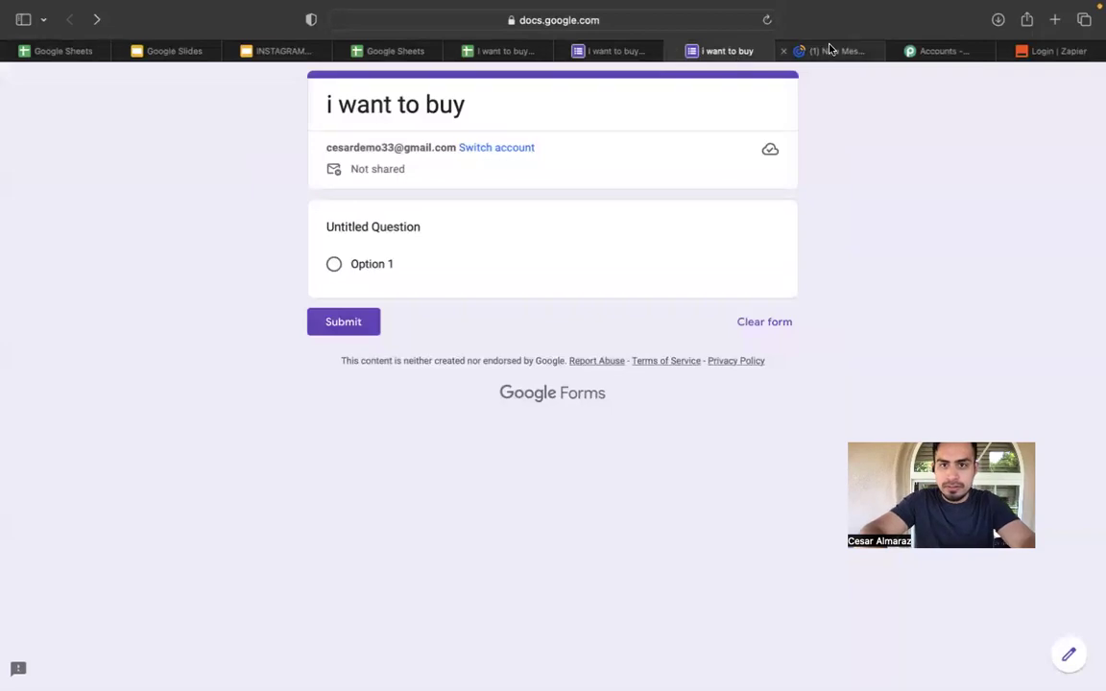
pyautogui.click(619, 51)
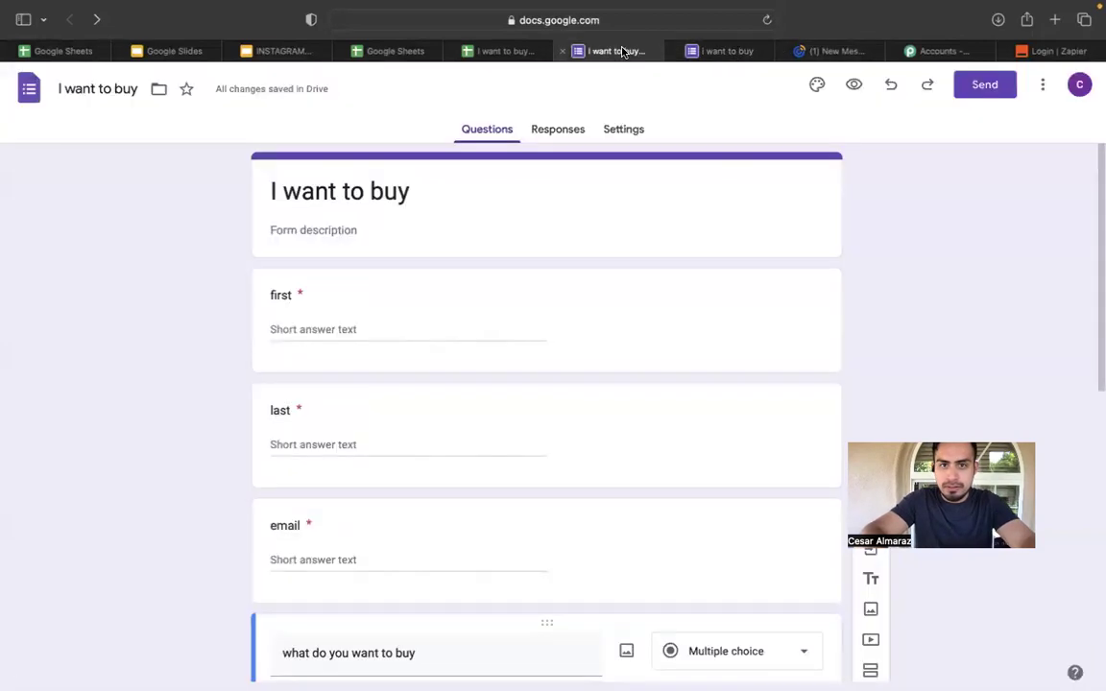
pyautogui.click(765, 21)
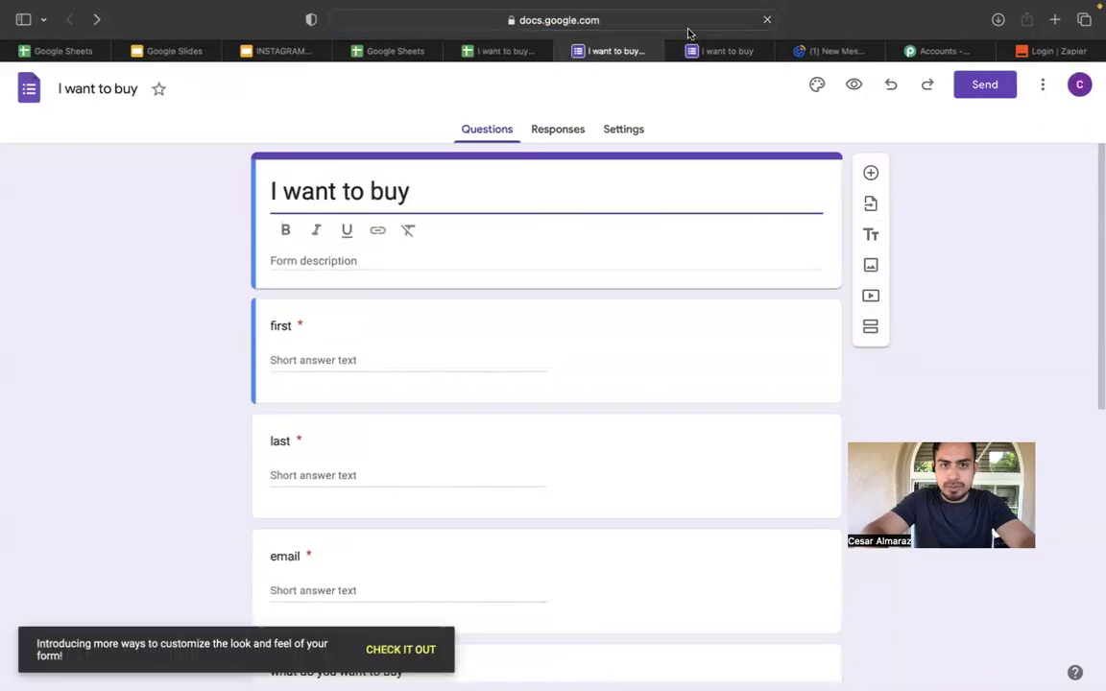
# Open the linked live form from the spreadsheet via Tools > Manage form.
pyautogui.click(719, 50)
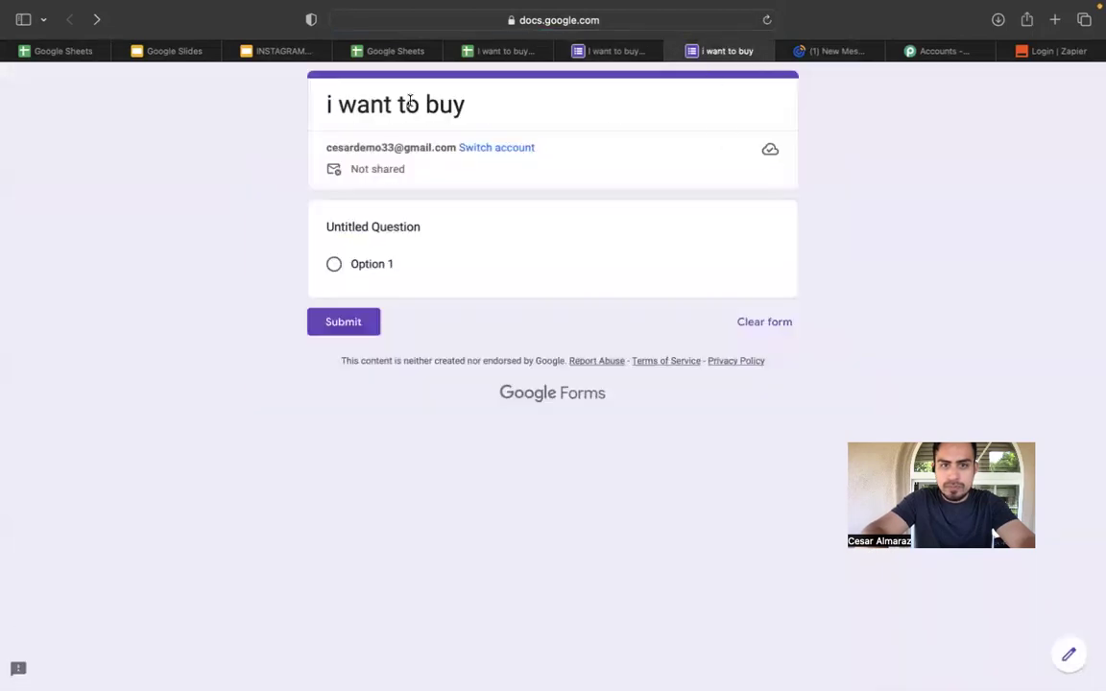
pyautogui.click(672, 49)
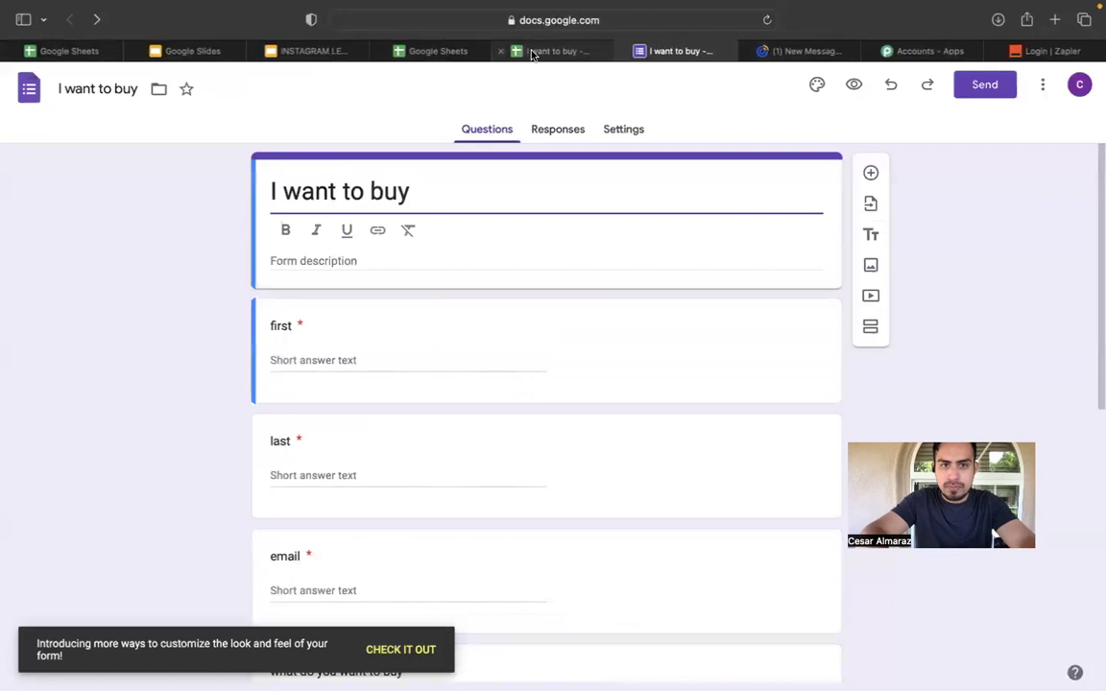
pyautogui.click(542, 50)
pyautogui.click(281, 97)
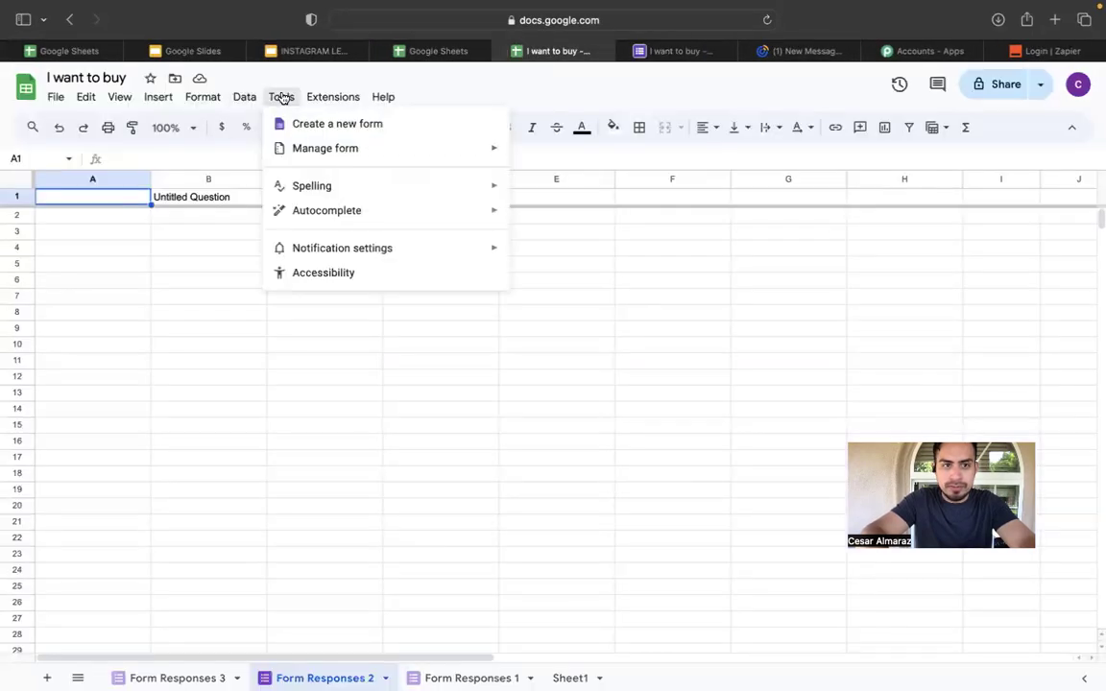
pyautogui.moveTo(333, 165)
pyautogui.click(559, 180)
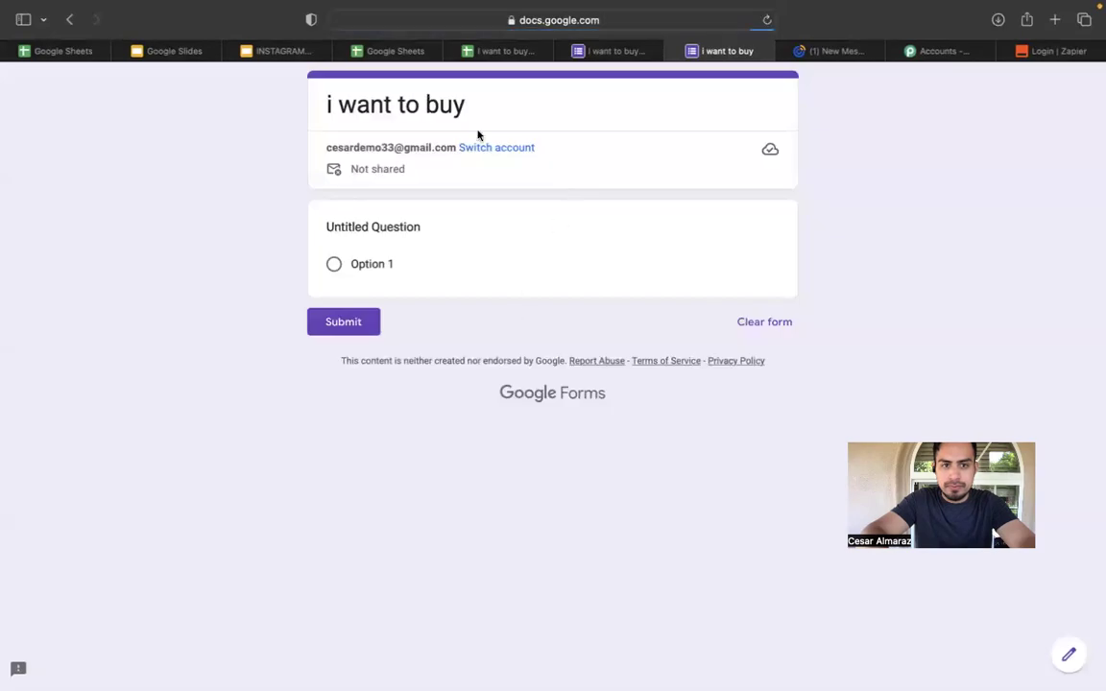
pyautogui.click(69, 21)
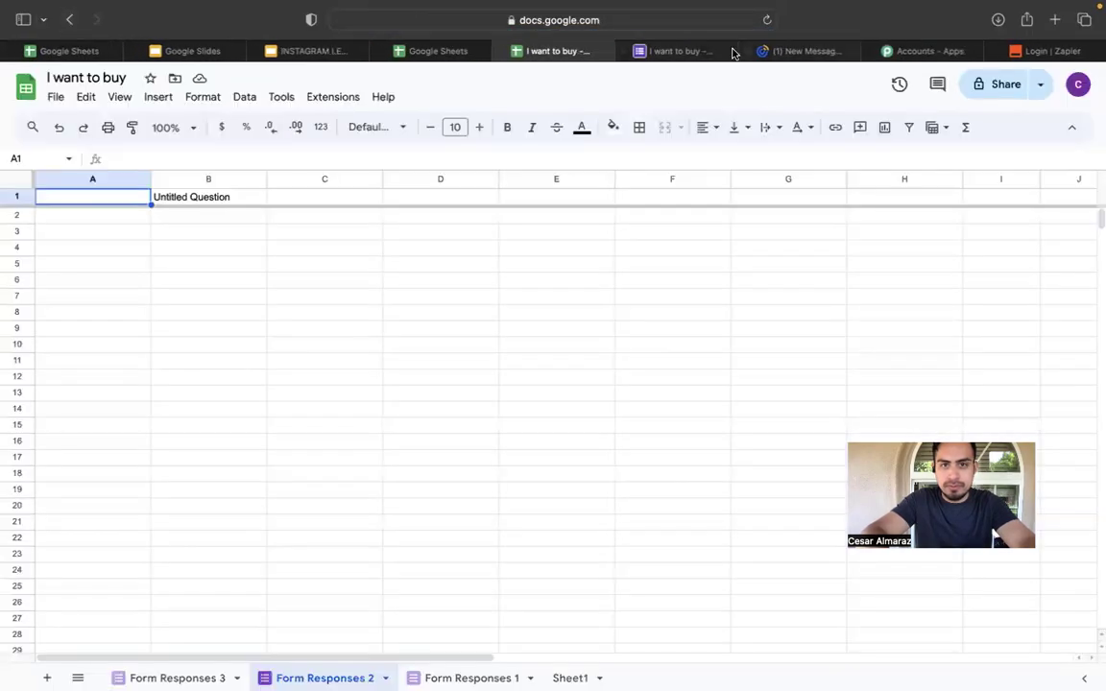
# Review the I want to buy form's questions, Responses and Settings tabs.
pyautogui.click(677, 51)
pyautogui.scroll(-10, 672, 346)
pyautogui.scroll(10, 672, 345)
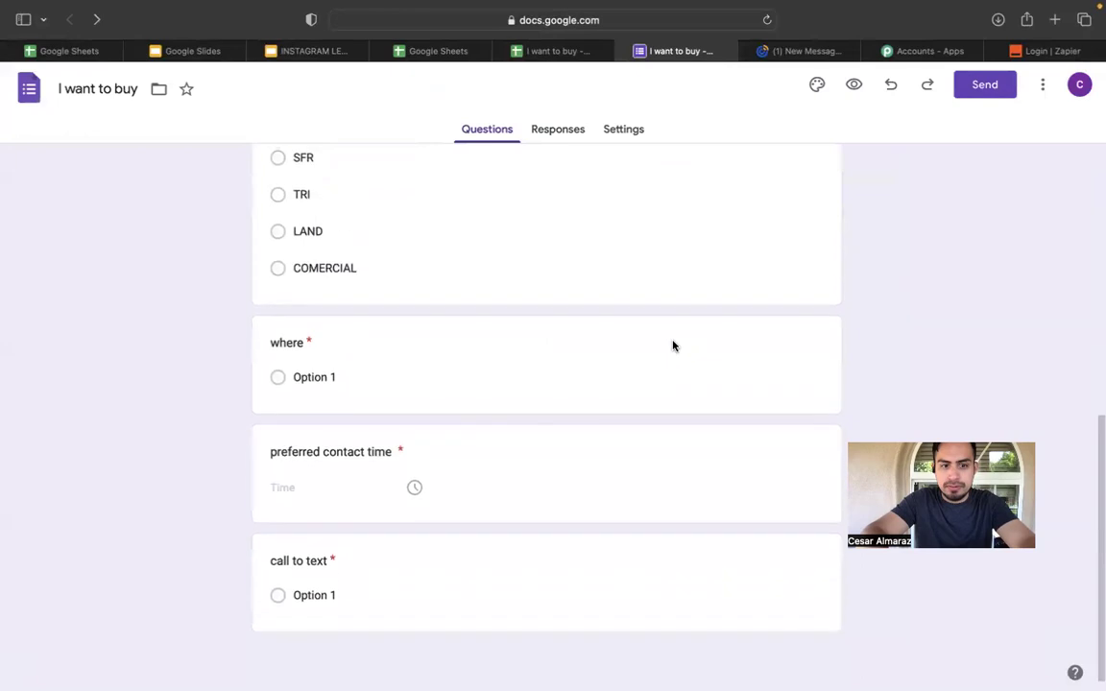
pyautogui.click(651, 305)
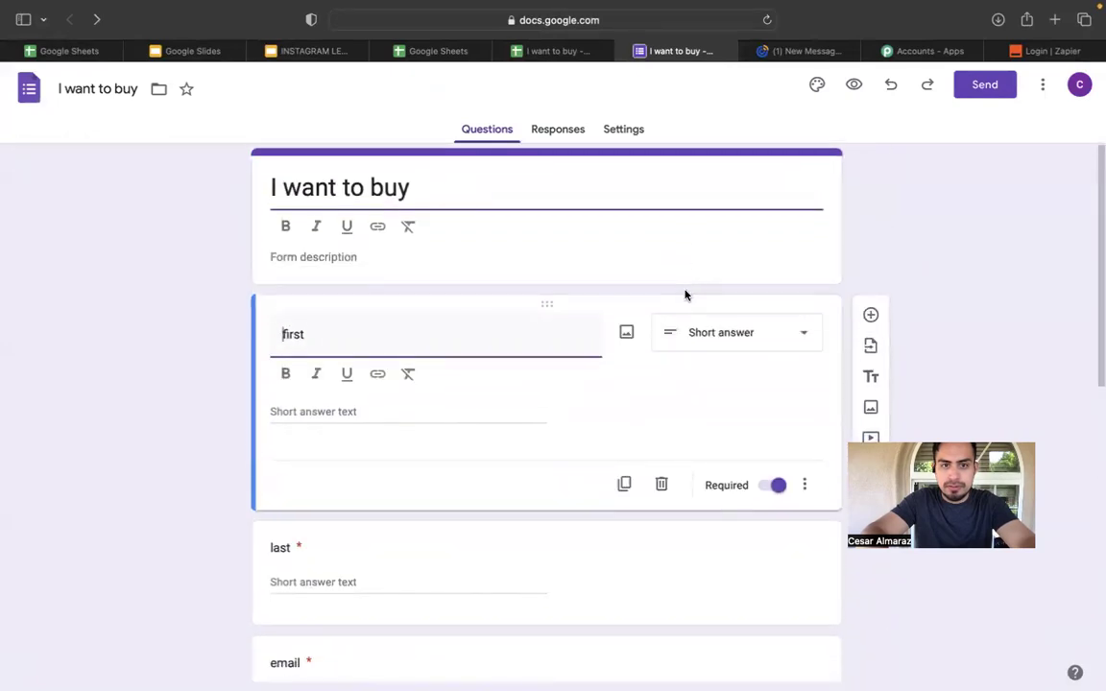
pyautogui.click(560, 131)
pyautogui.click(613, 129)
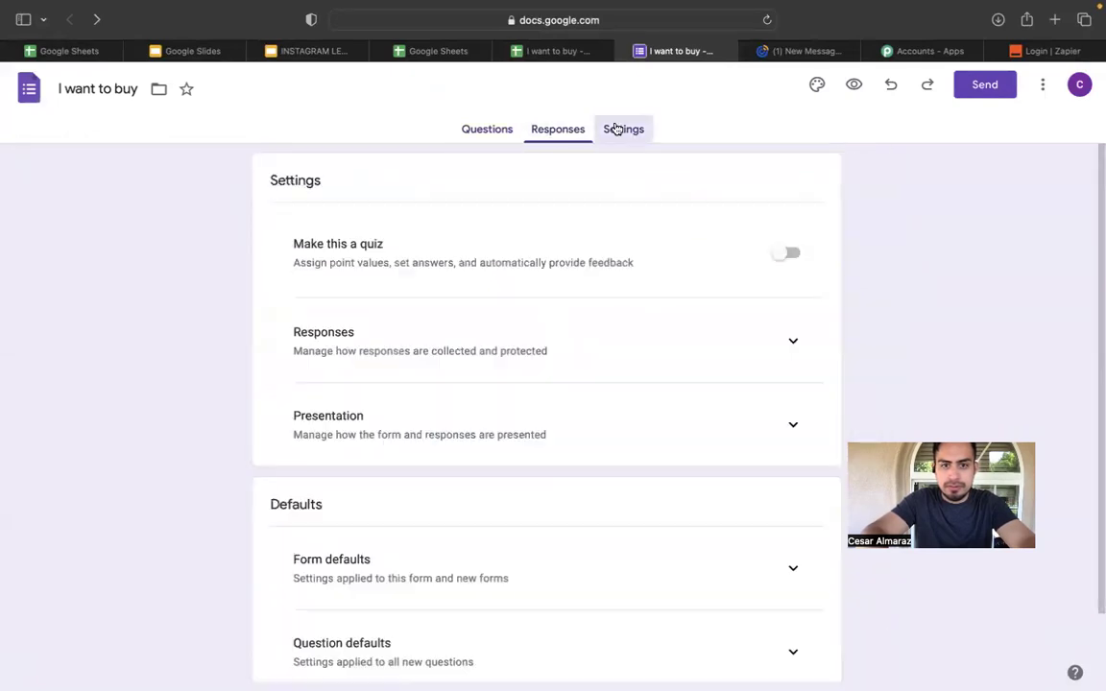
pyautogui.click(476, 131)
# Go to the Forms home page and open Google Sheets from the Google apps grid.
pyautogui.click(27, 93)
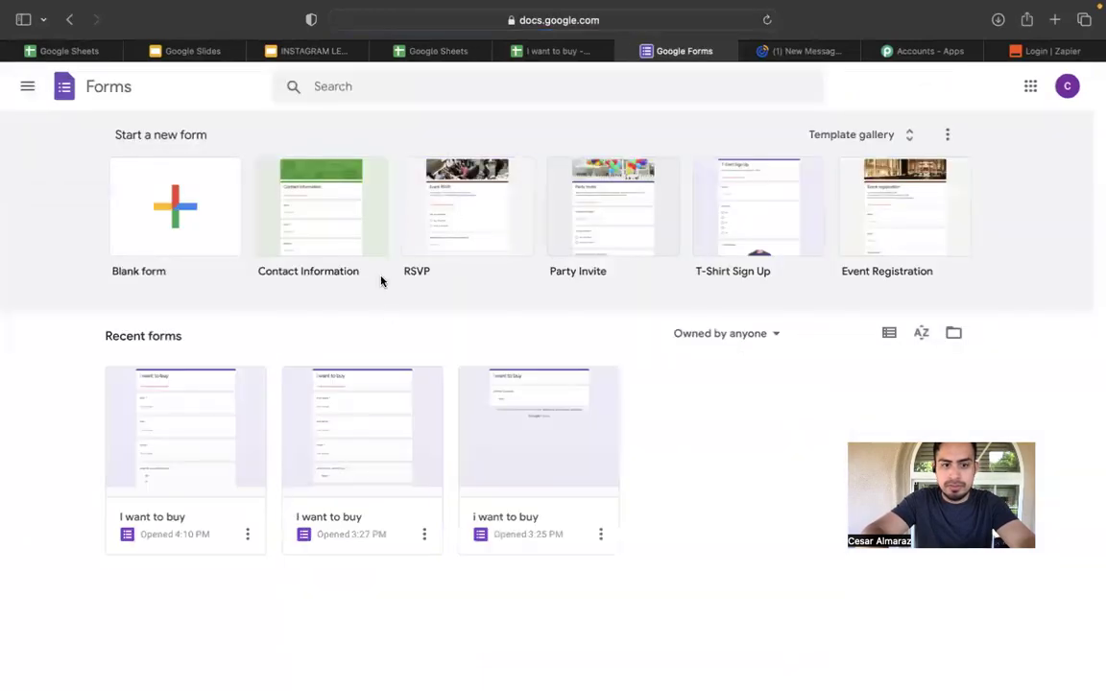
pyautogui.click(1033, 91)
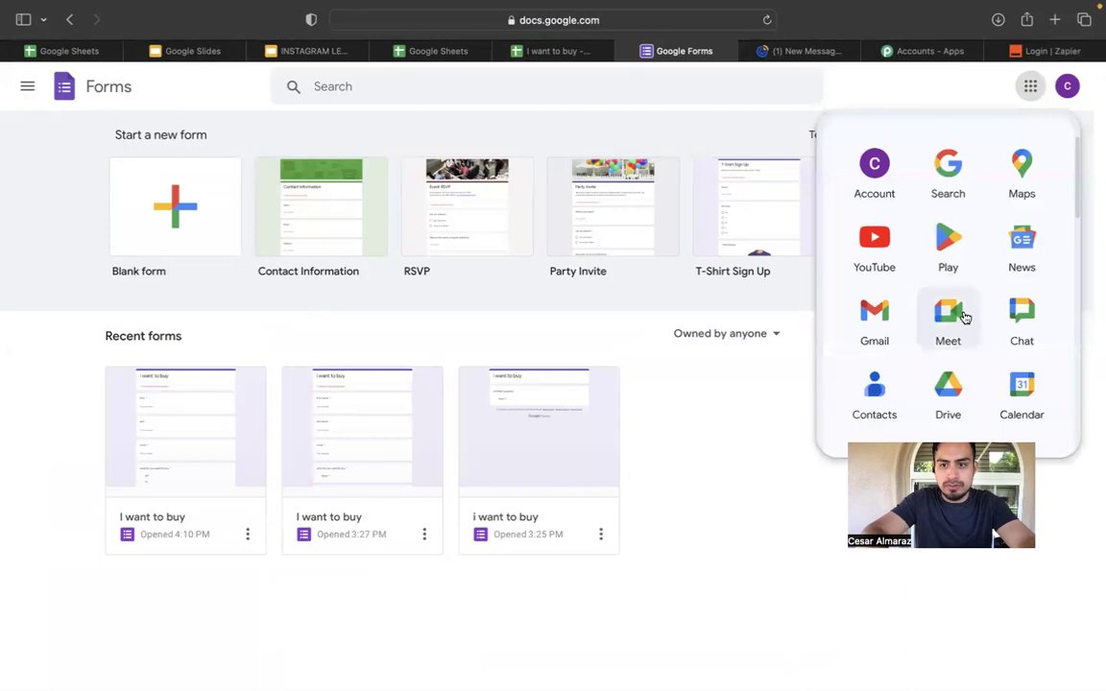
pyautogui.scroll(-5, 963, 316)
pyautogui.click(1030, 215)
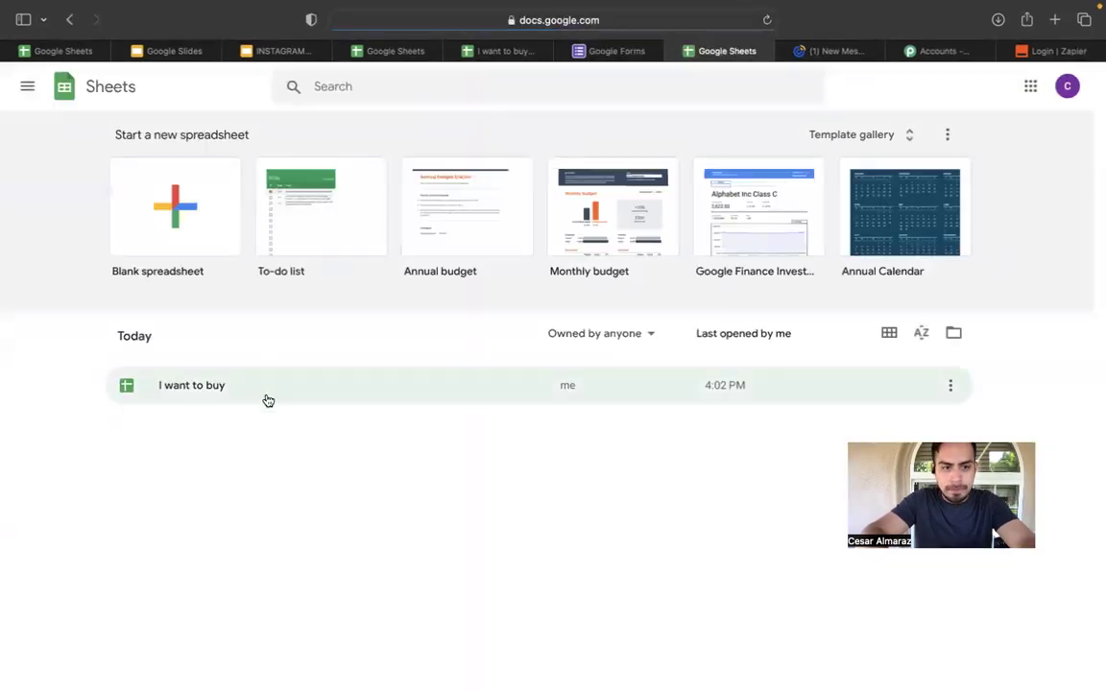
# Open the I want to buy spreadsheet and launch its live form through Tools > Manage form.
pyautogui.click(266, 398)
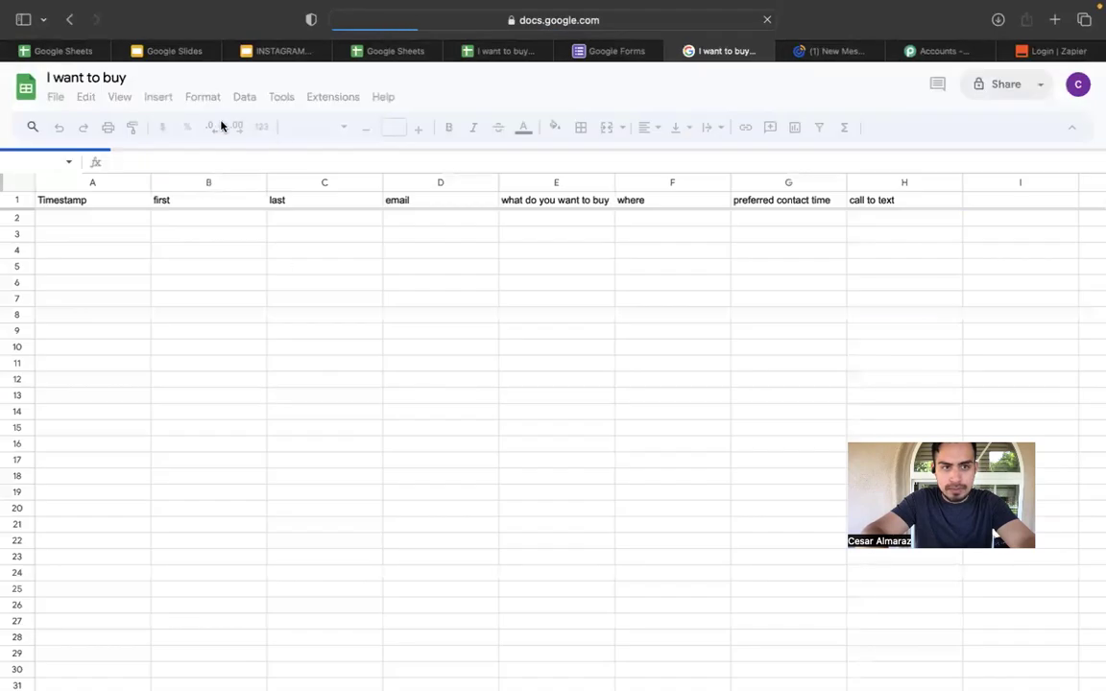
pyautogui.click(245, 97)
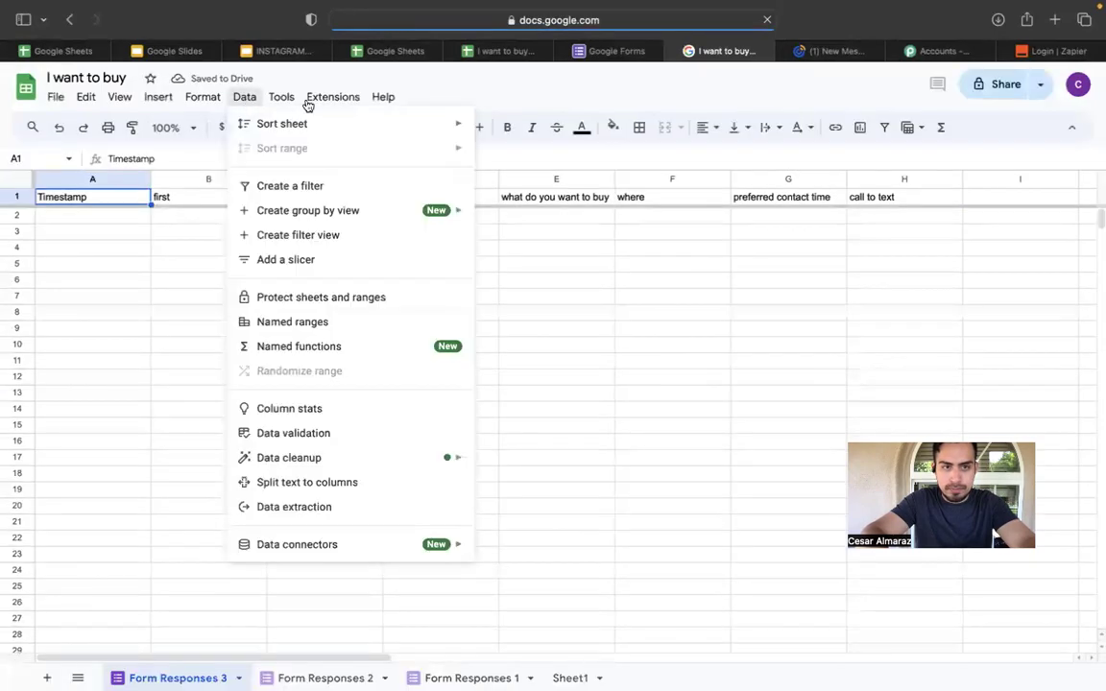
pyautogui.click(281, 97)
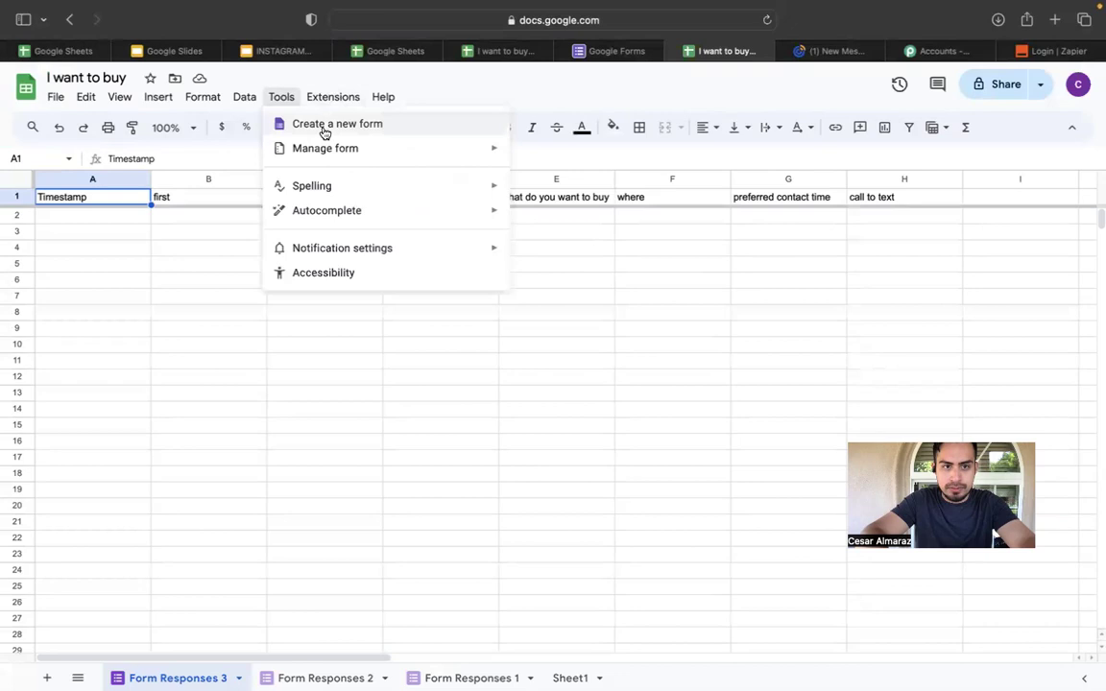
pyautogui.moveTo(441, 150)
pyautogui.click(562, 187)
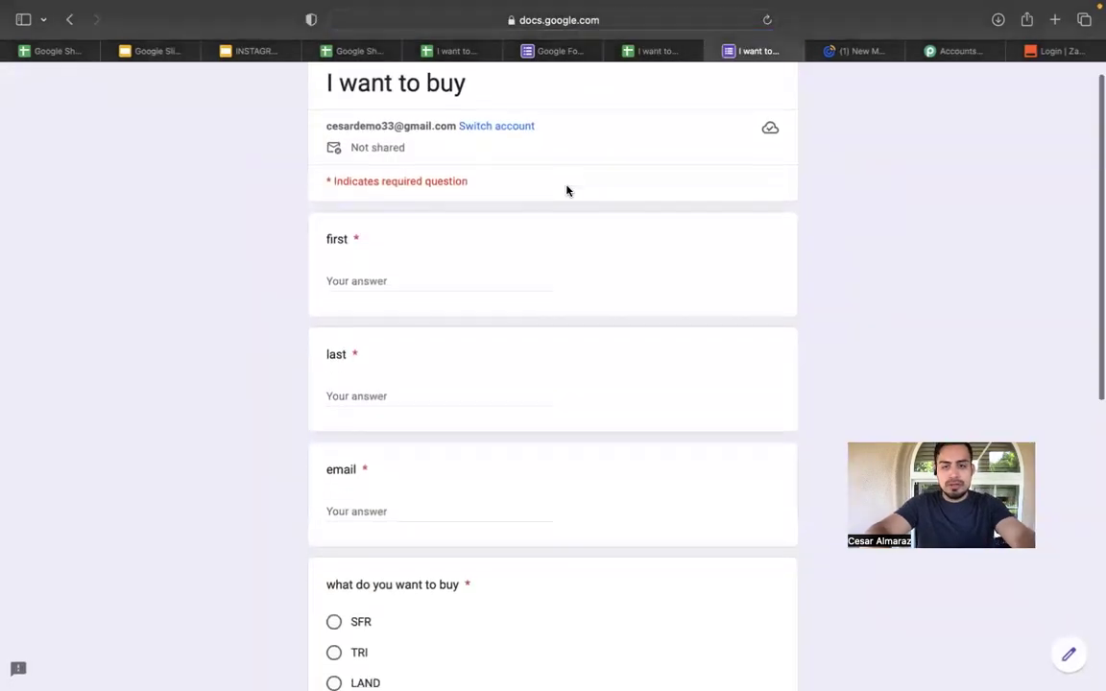
# Close the Forms home tab and compare Form Responses 3 headers with the live form's questions.
pyautogui.click(570, 56)
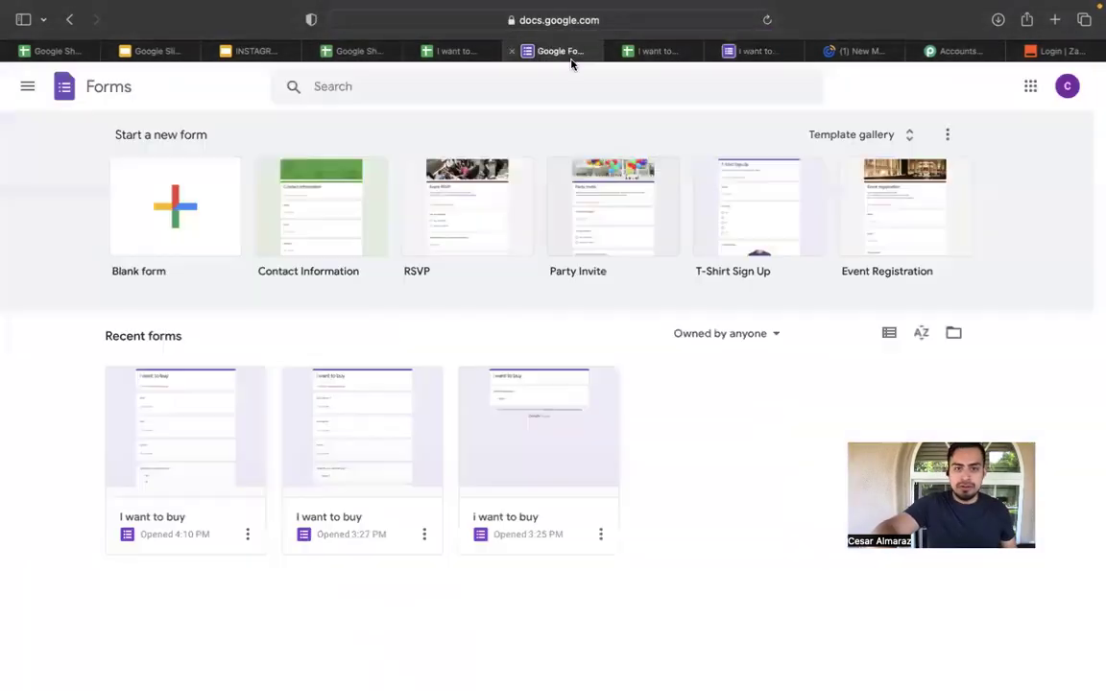
pyautogui.click(516, 51)
pyautogui.click(703, 50)
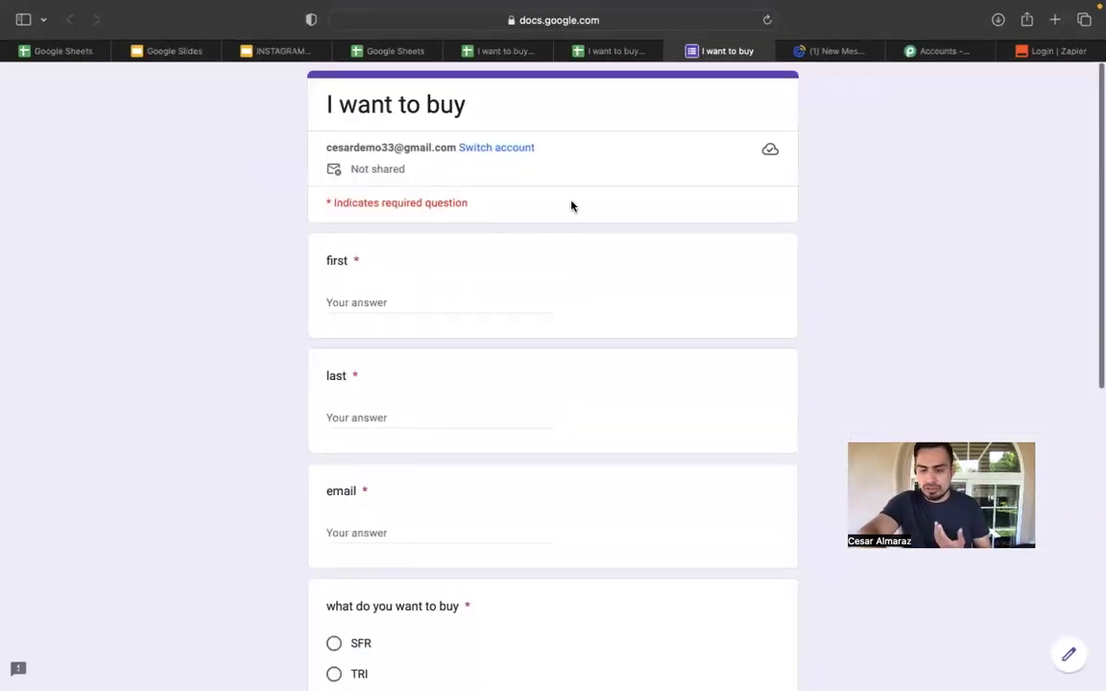
pyautogui.click(606, 52)
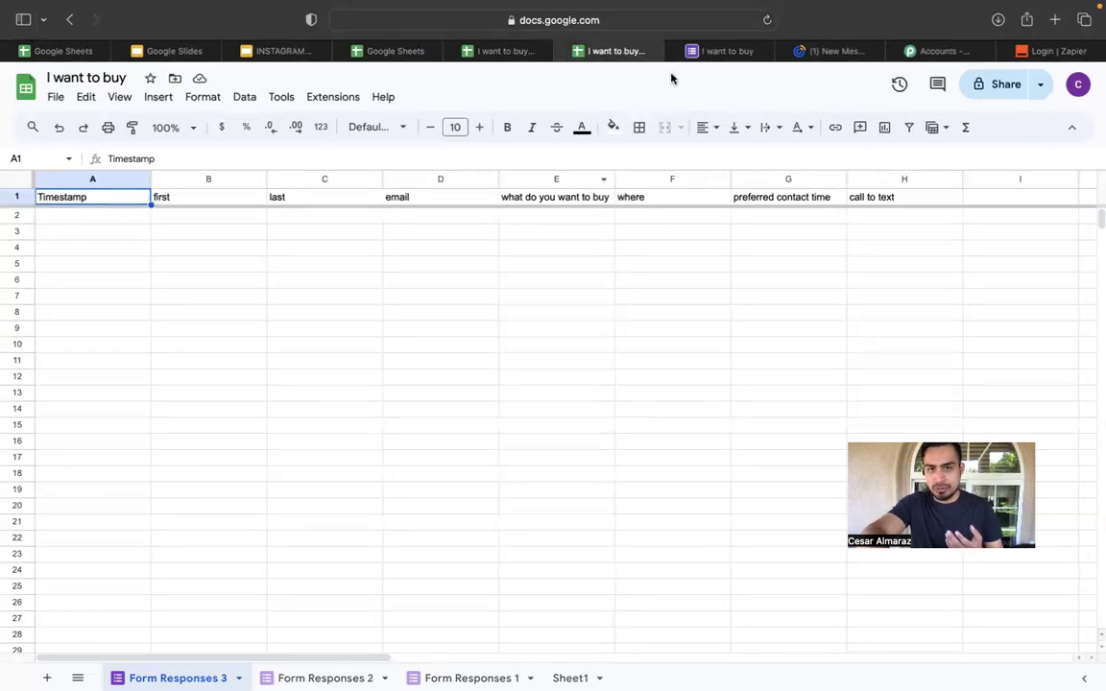
pyautogui.click(716, 51)
pyautogui.click(597, 53)
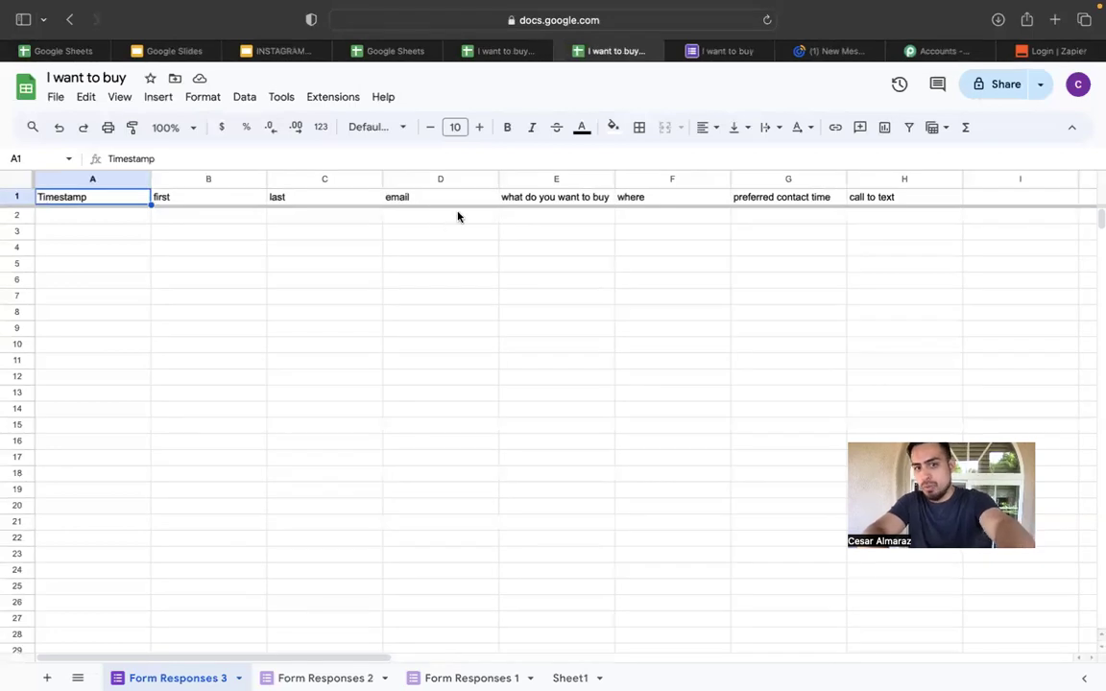
pyautogui.hscroll(2, 576, 204)
pyautogui.hscroll(2, 639, 213)
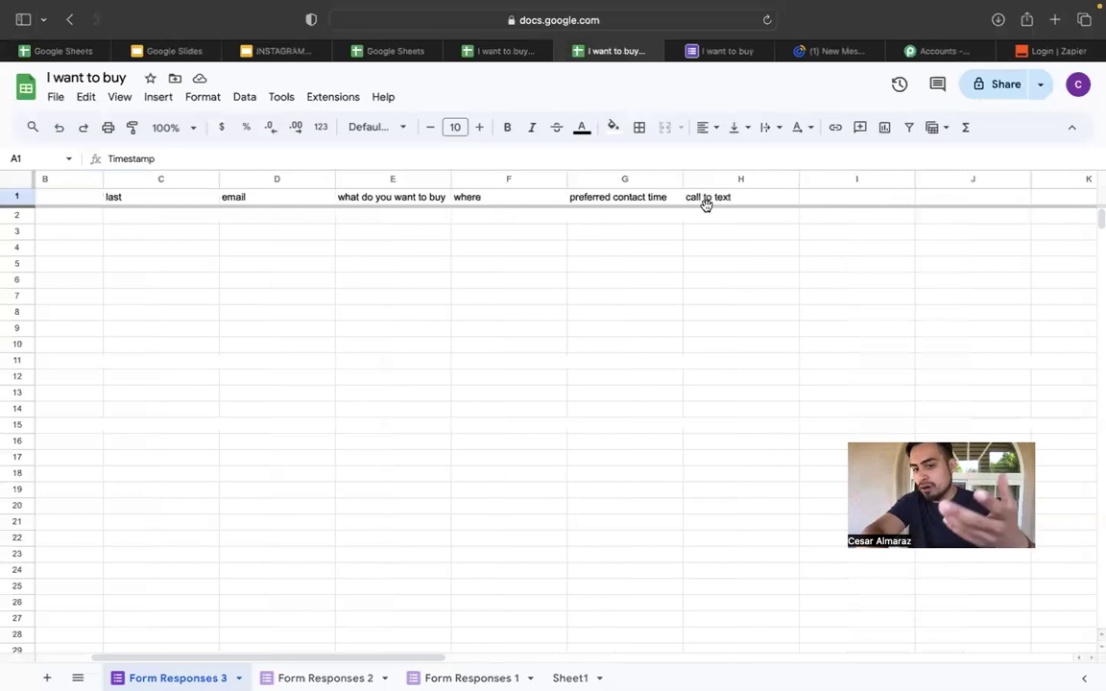
pyautogui.hscroll(-3, 355, 208)
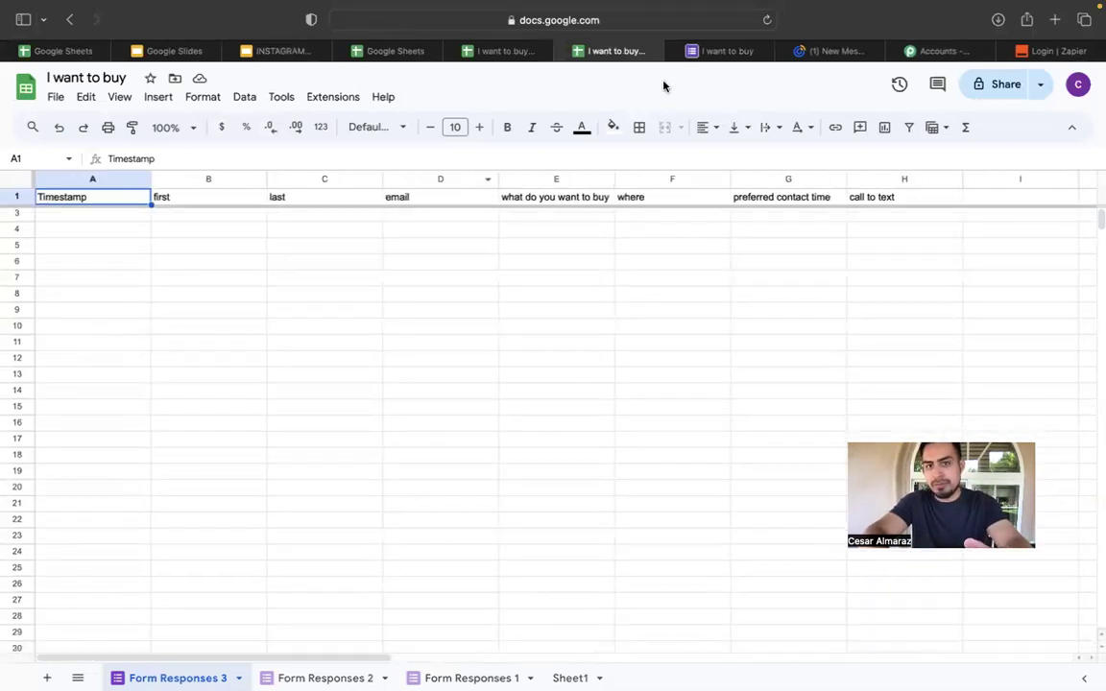
pyautogui.click(714, 54)
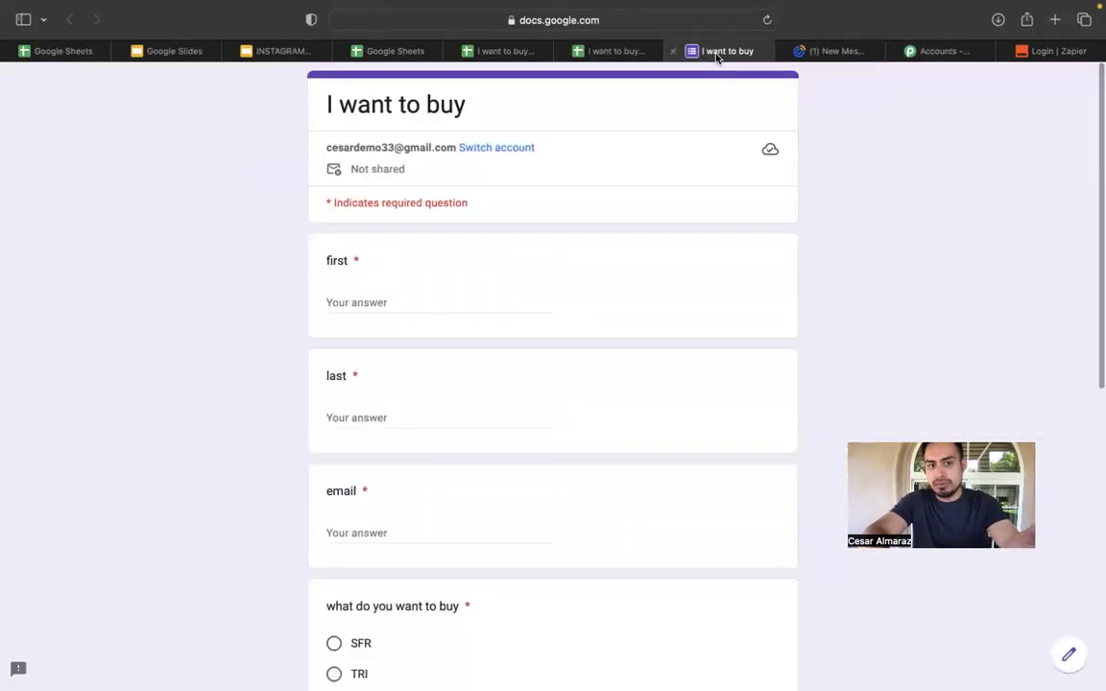
pyautogui.click(611, 48)
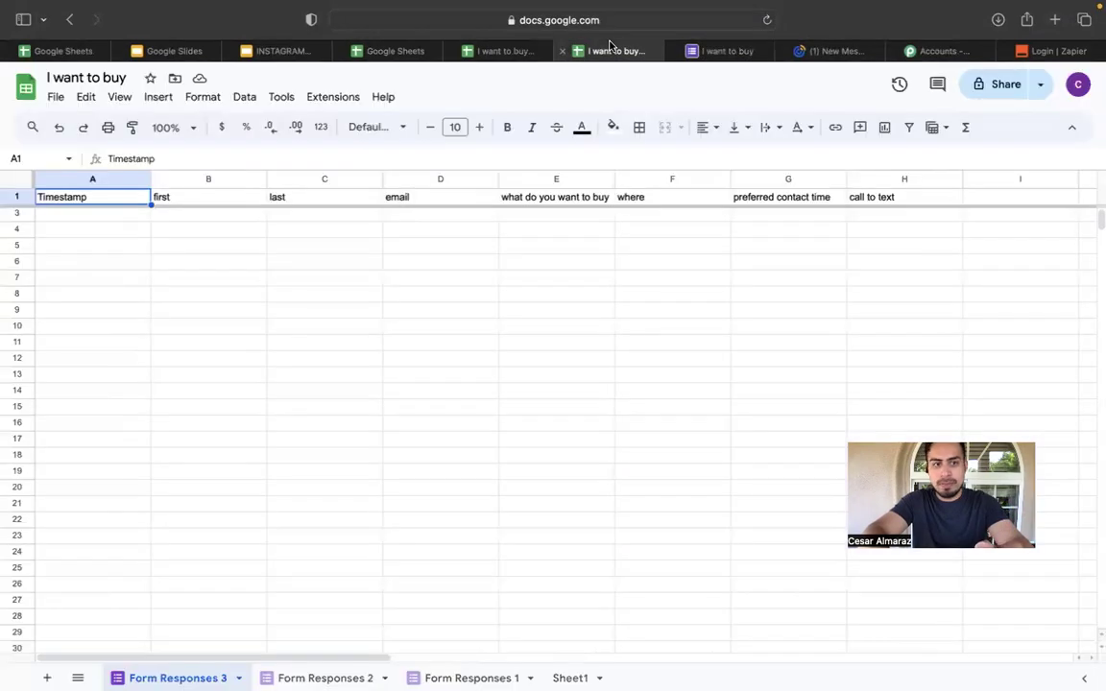
pyautogui.click(716, 53)
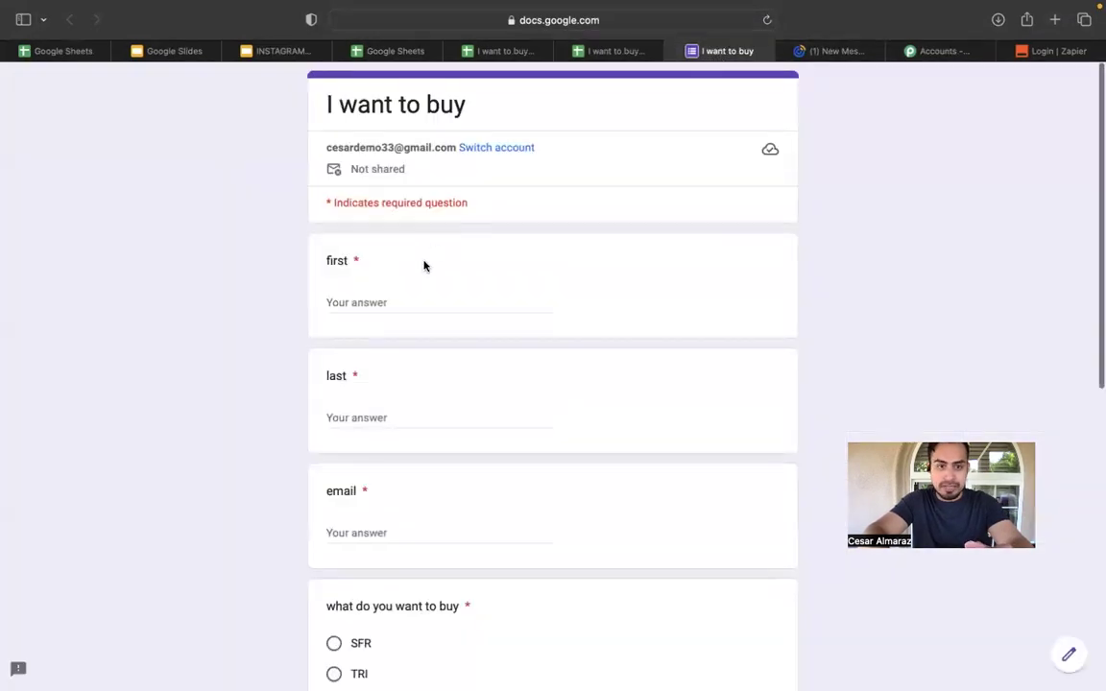
# Enter the first name, last name and email answers, choose SFR, and retype the mistyped email.
pyautogui.click(436, 302)
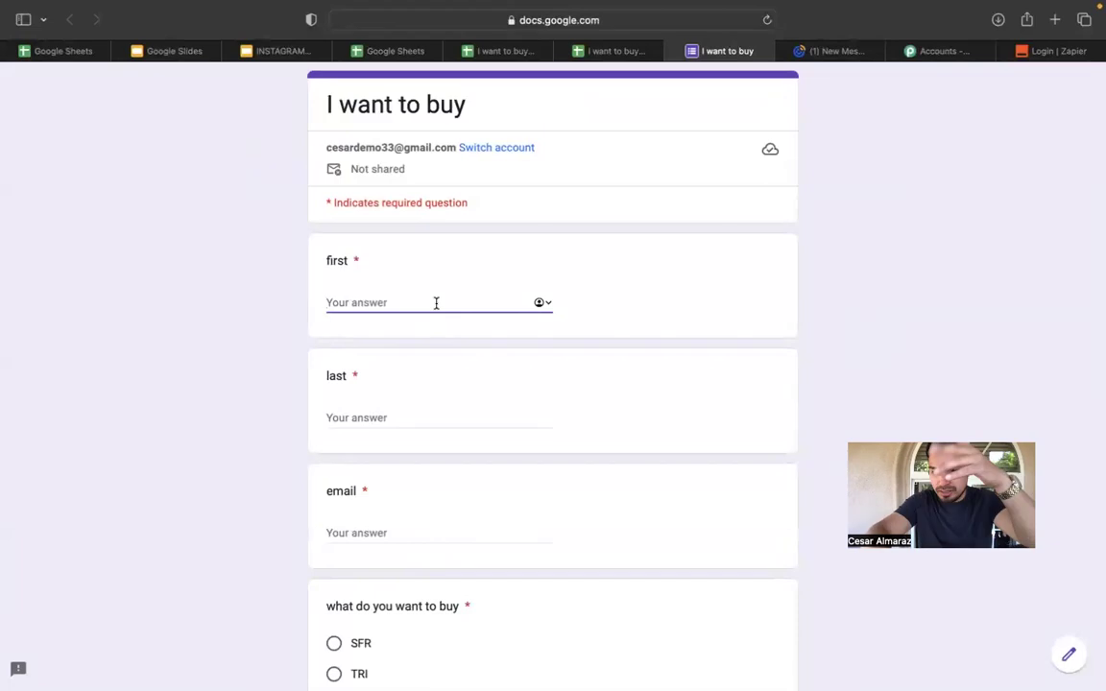
pyautogui.write('CE')
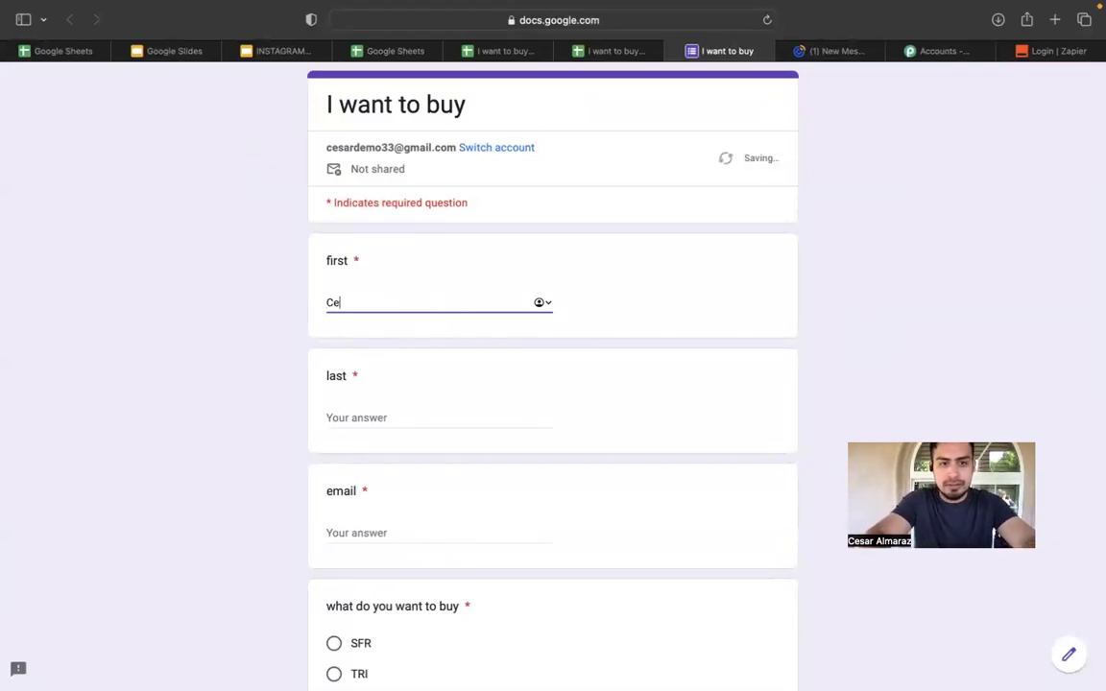
pyautogui.write('sar')
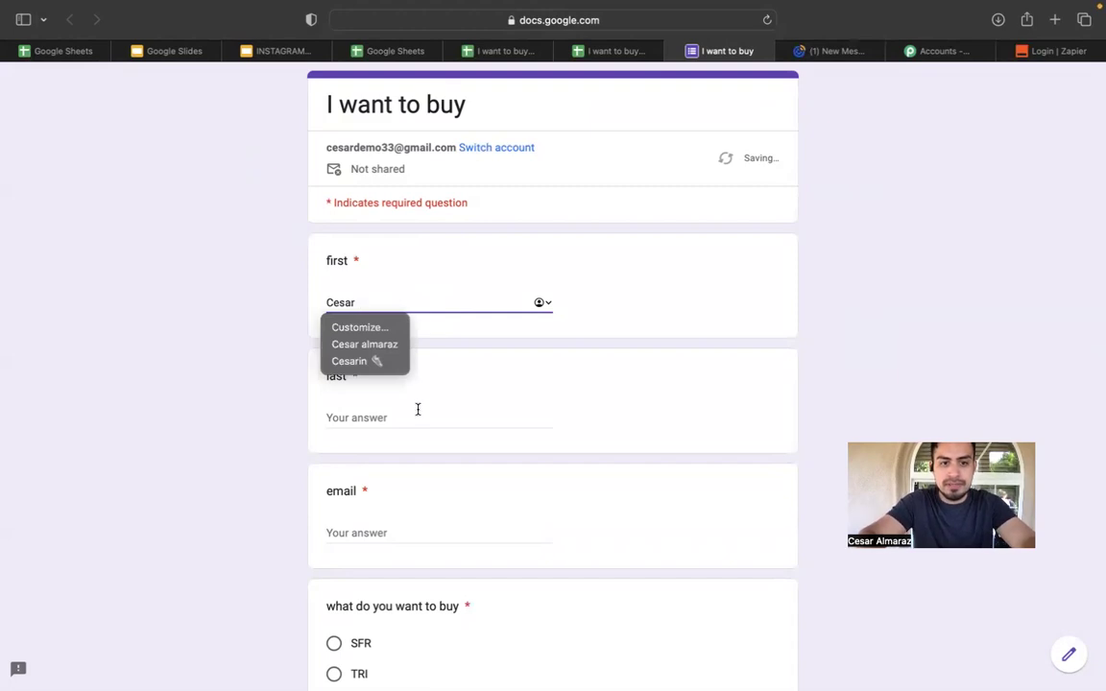
pyautogui.click(416, 415)
pyautogui.write('demo')
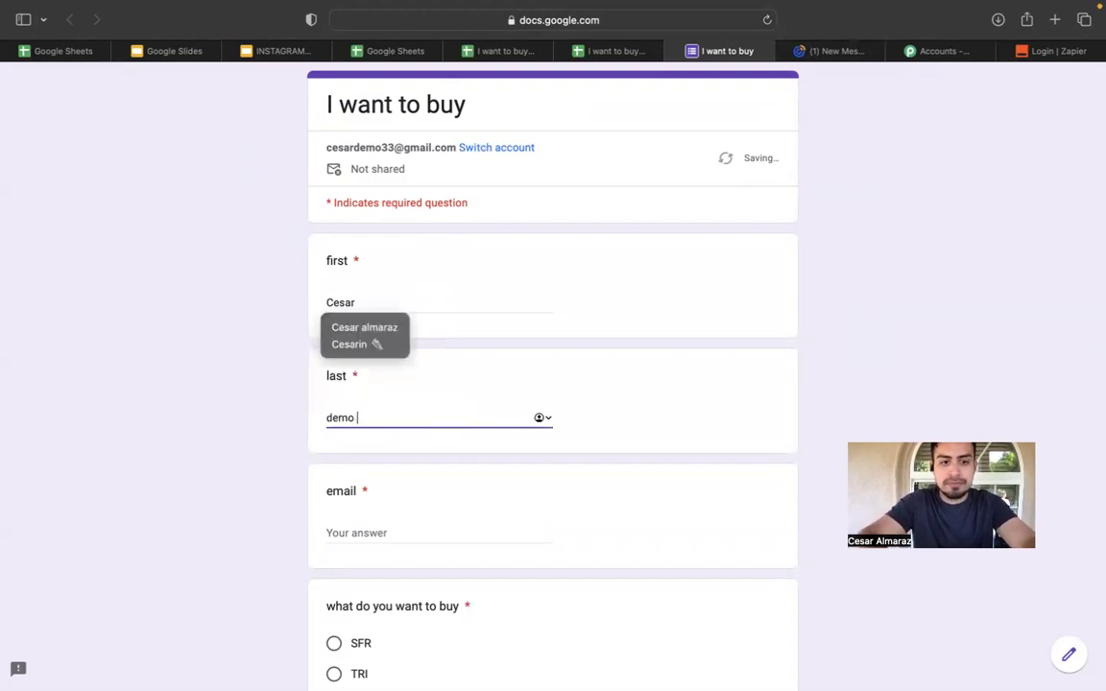
pyautogui.scroll(-3, 401, 429)
pyautogui.click(446, 386)
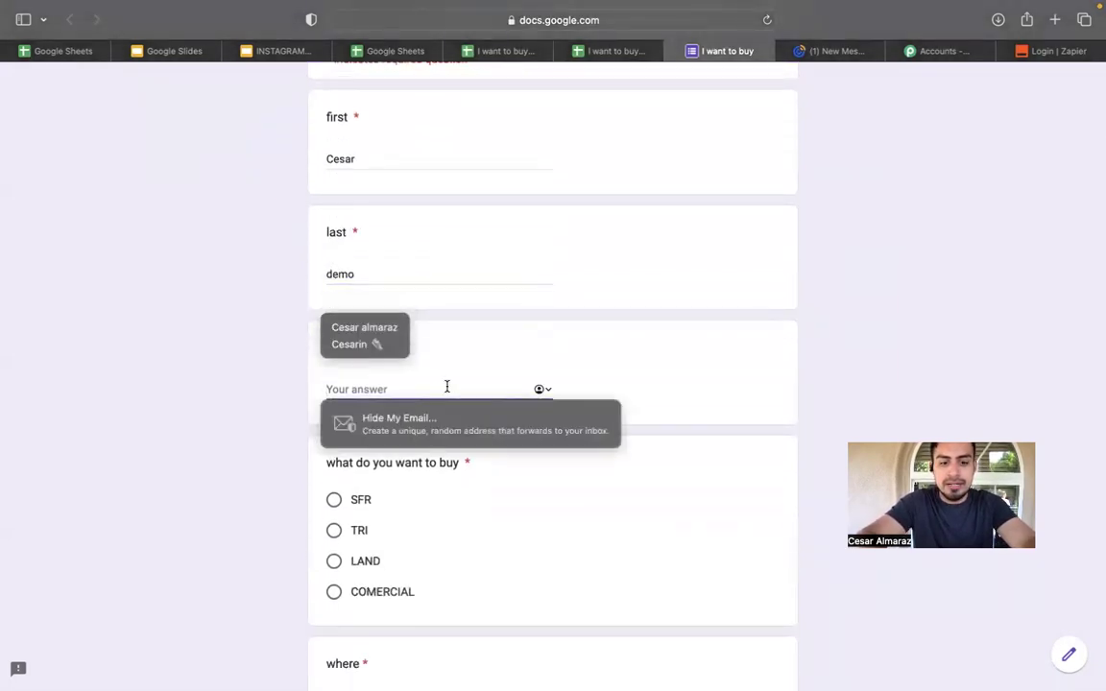
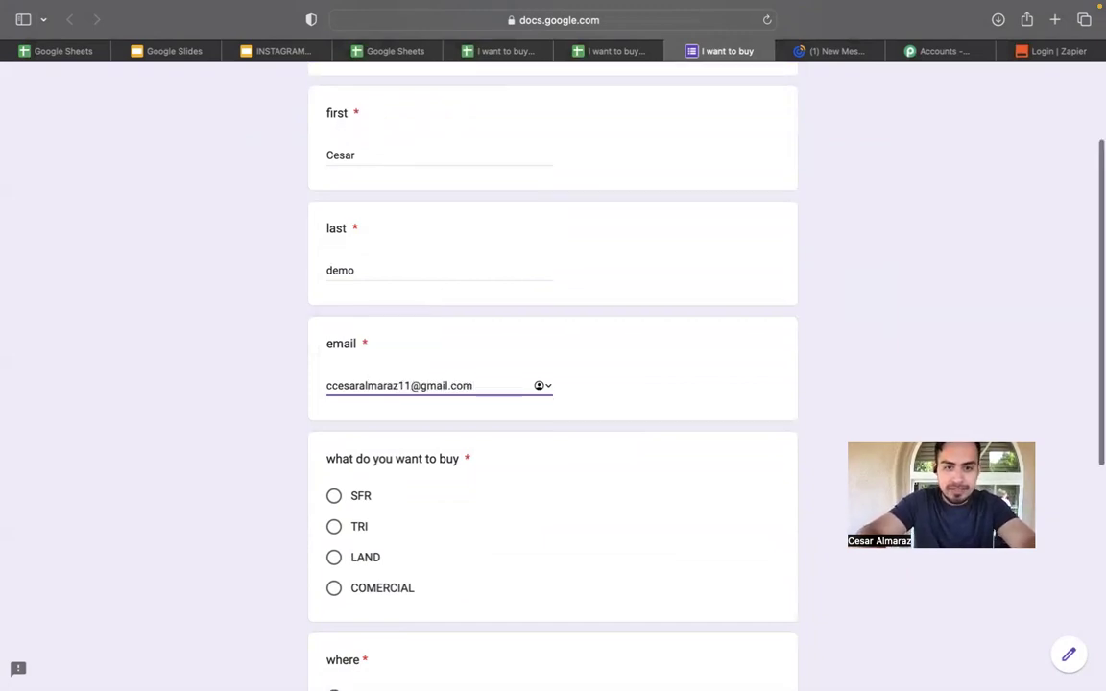
pyautogui.scroll(-2, 351, 375)
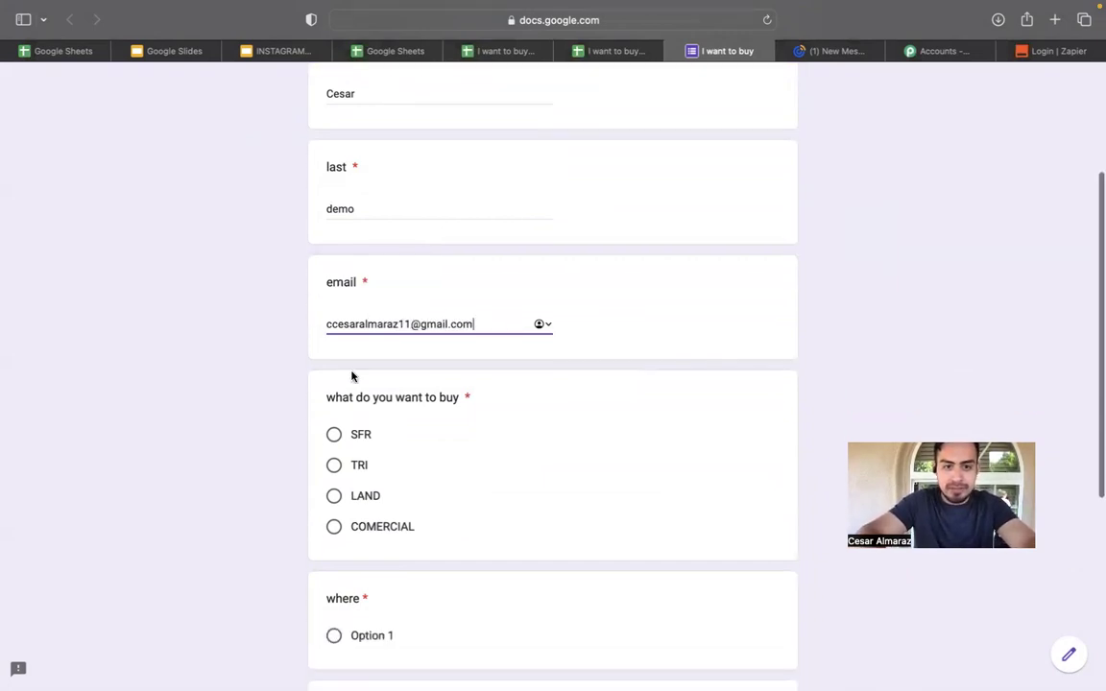
pyautogui.click(334, 438)
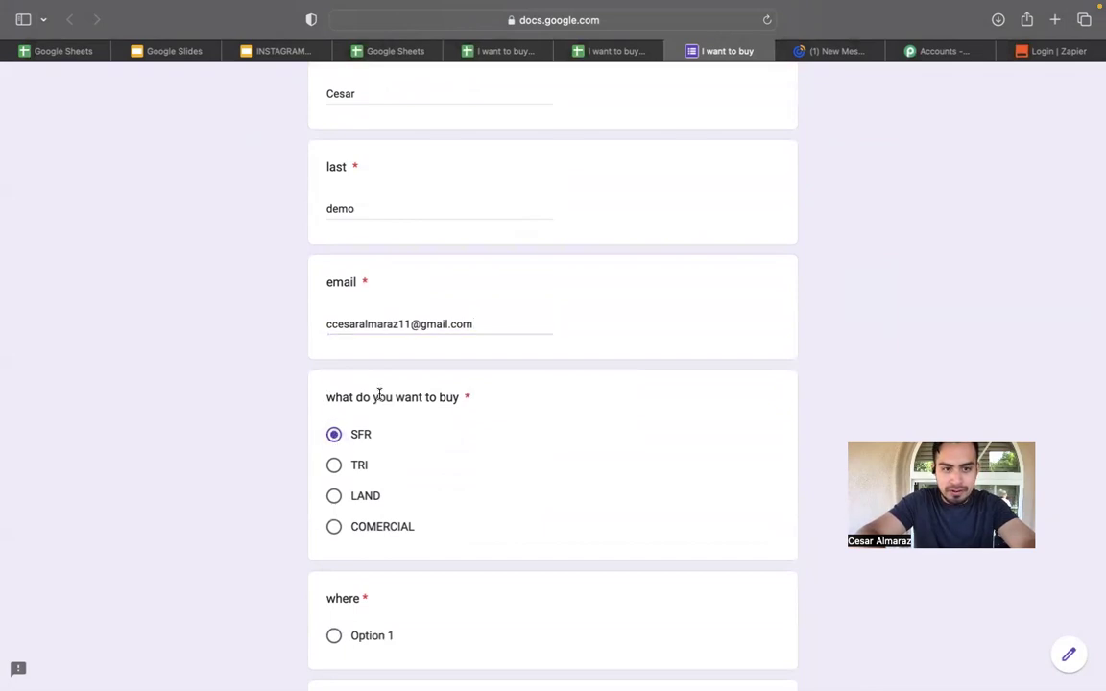
pyautogui.click(487, 328)
pyautogui.moveTo(461, 324); pyautogui.dragTo(294, 299)
pyautogui.press('BackSpace')
pyautogui.write('c')
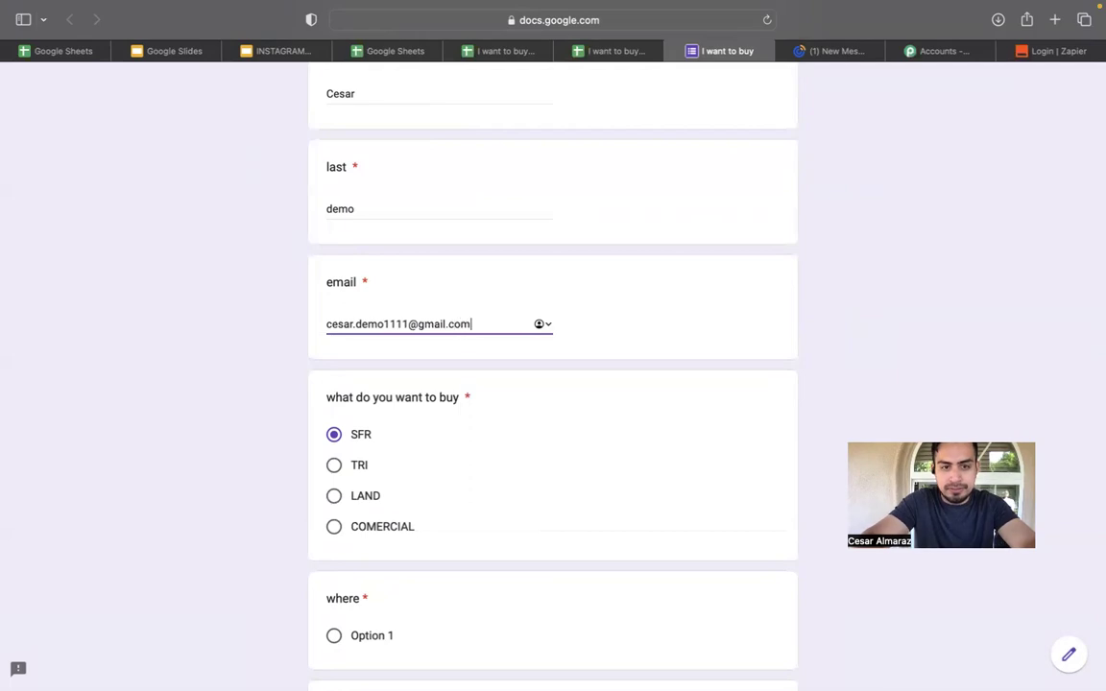
pyautogui.scroll(-2, 553, 375)
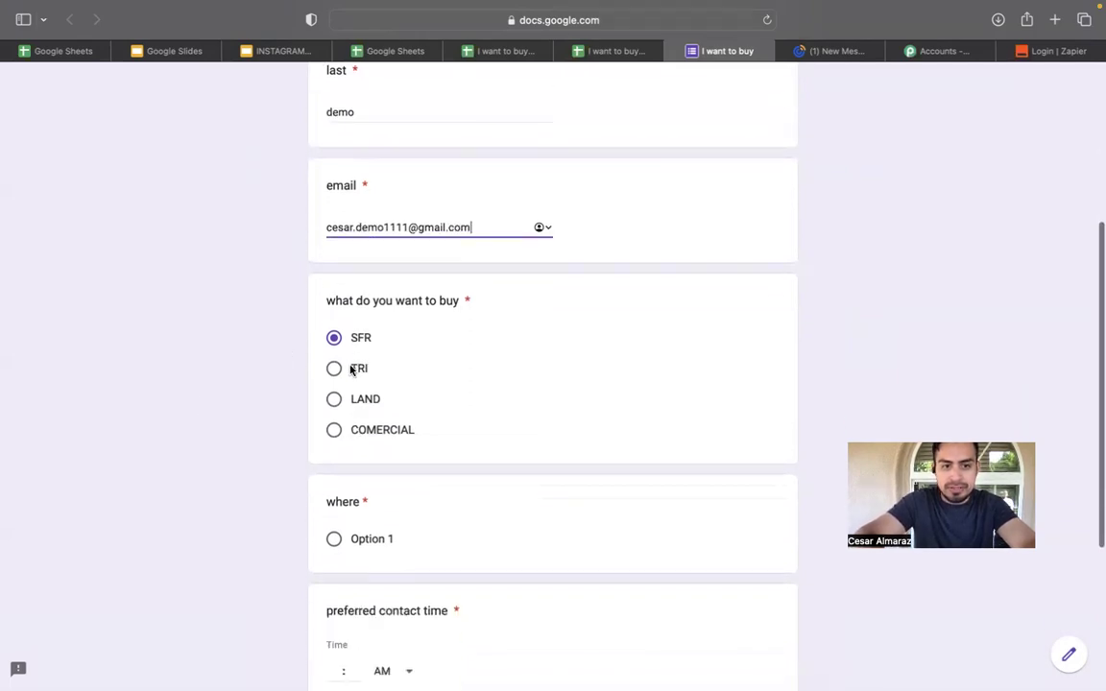
pyautogui.scroll(-2, 351, 403)
# Answer Option 1 for where, set contact time 07:00 PM, pick Option 1 for call to text, and submit.
pyautogui.click(335, 432)
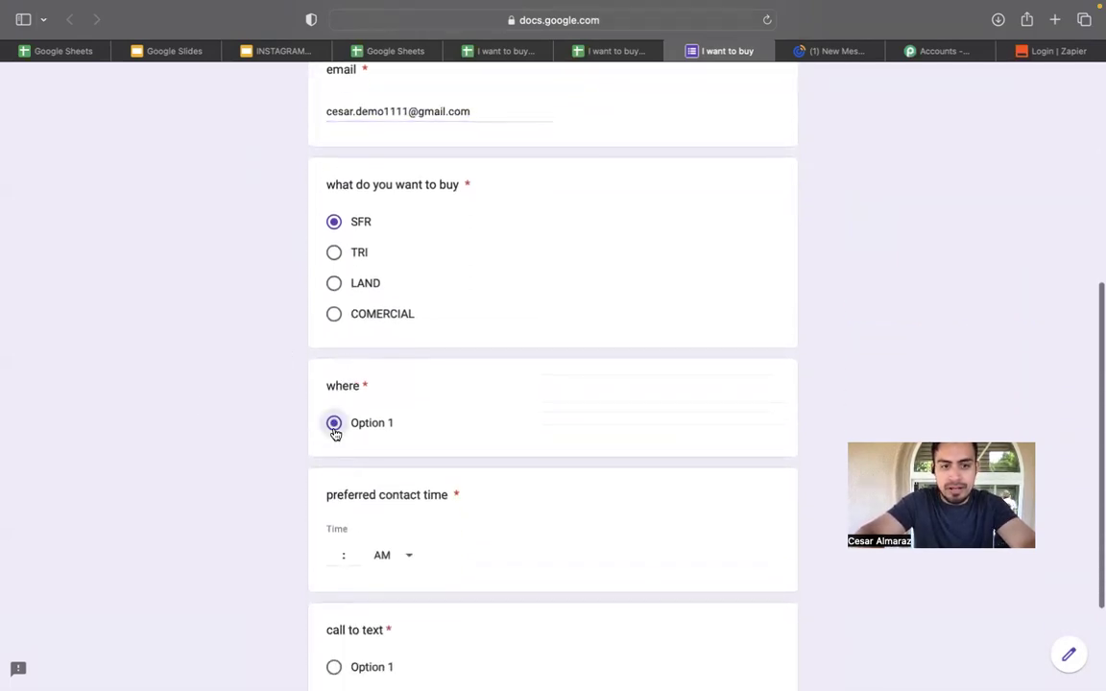
pyautogui.scroll(-2, 343, 398)
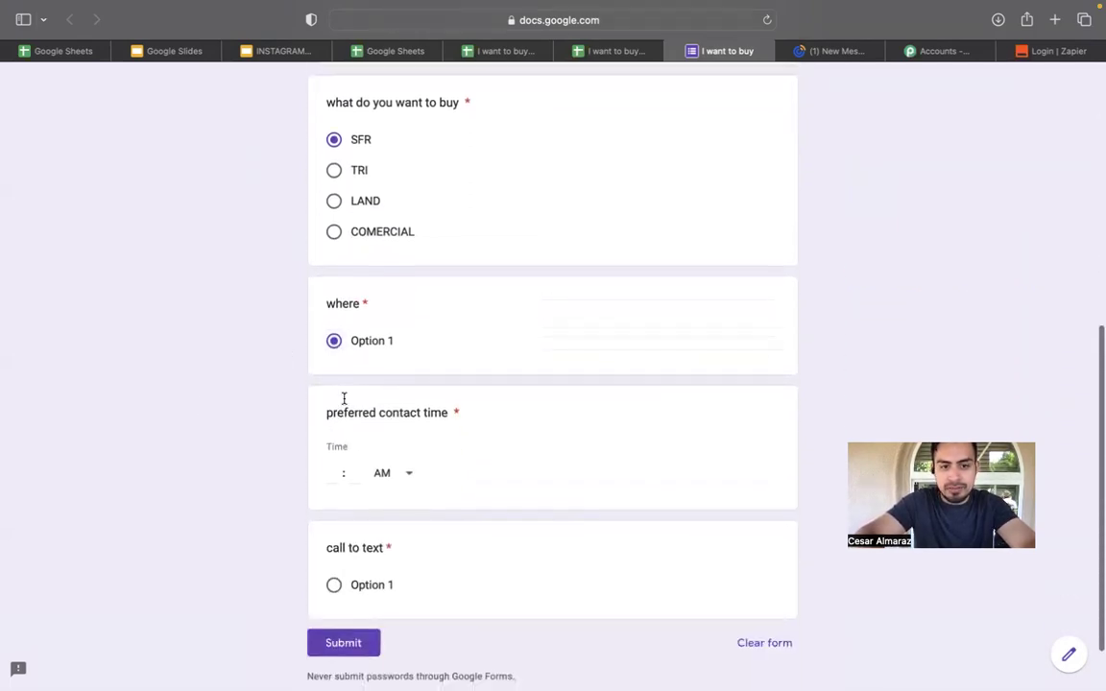
pyautogui.click(411, 479)
pyautogui.click(403, 523)
pyautogui.click(338, 475)
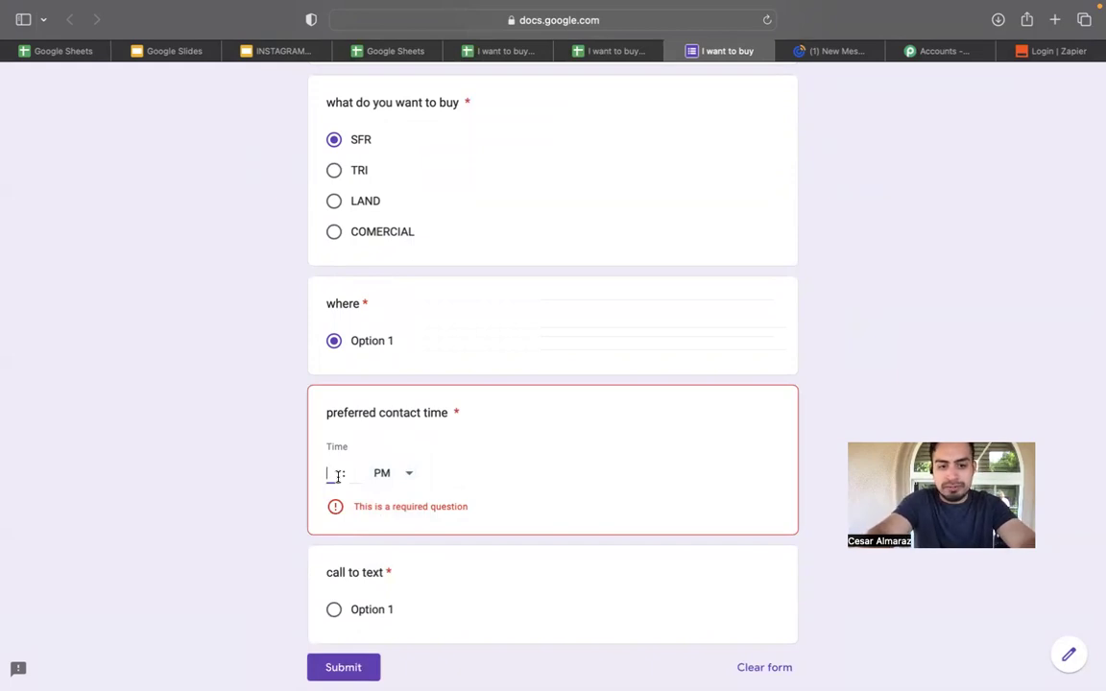
pyautogui.write('6')
pyautogui.press('BackSpace')
pyautogui.write('7')
pyautogui.click(354, 472)
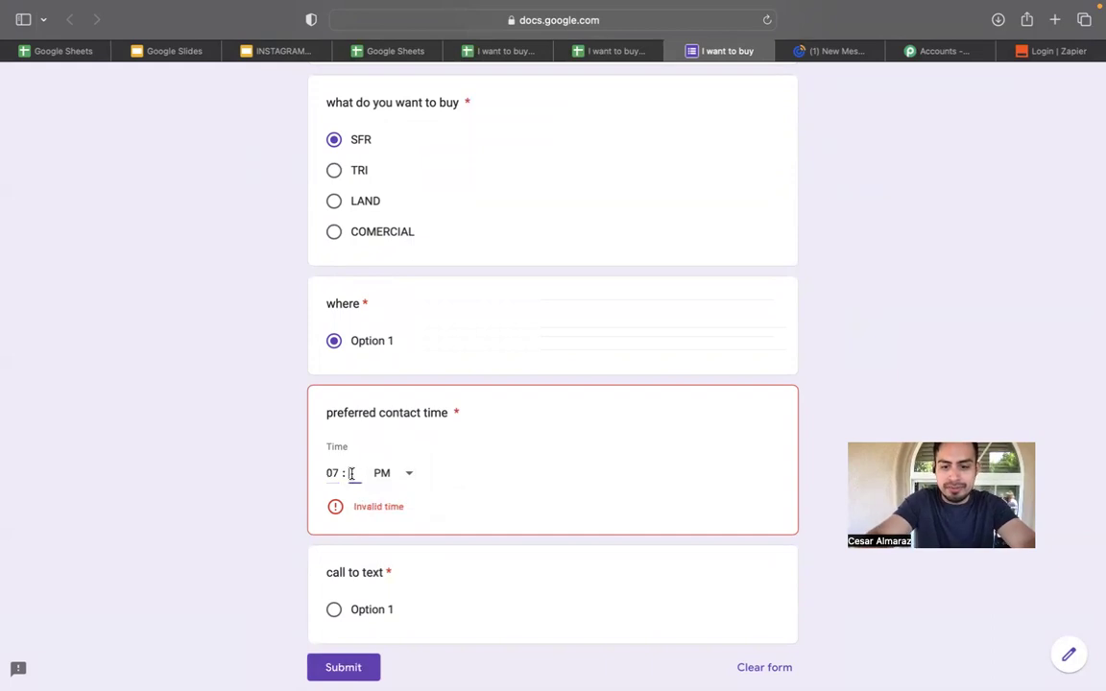
pyautogui.write('00')
pyautogui.scroll(-1, 551, 384)
pyautogui.click(334, 518)
pyautogui.click(337, 580)
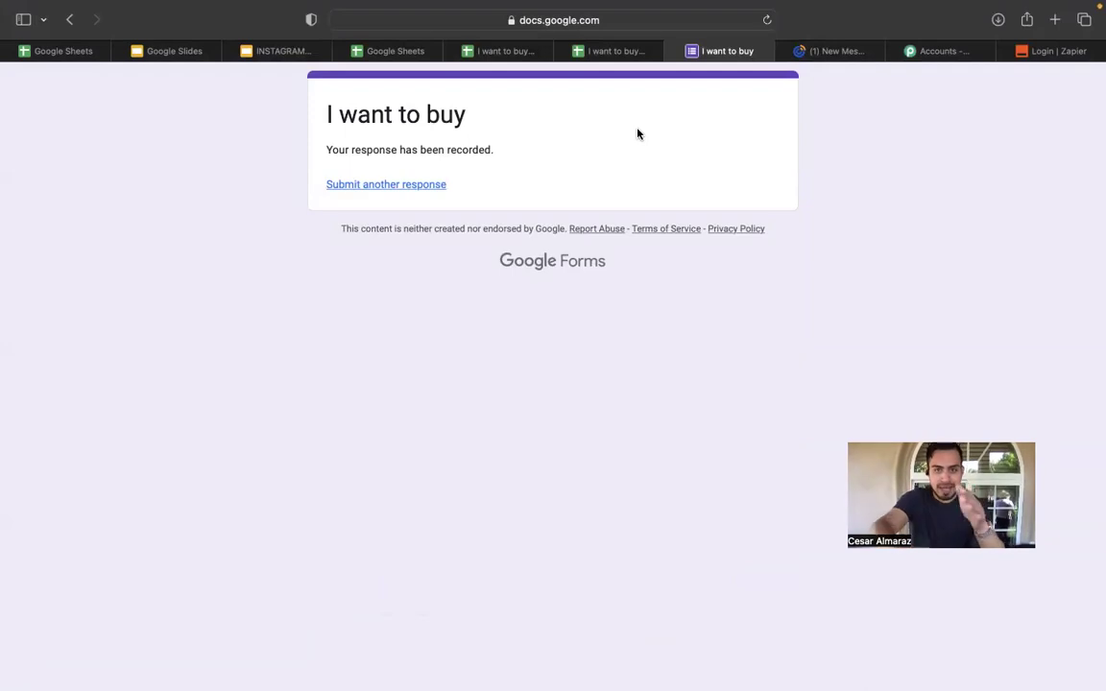
pyautogui.moveTo(608, 60)
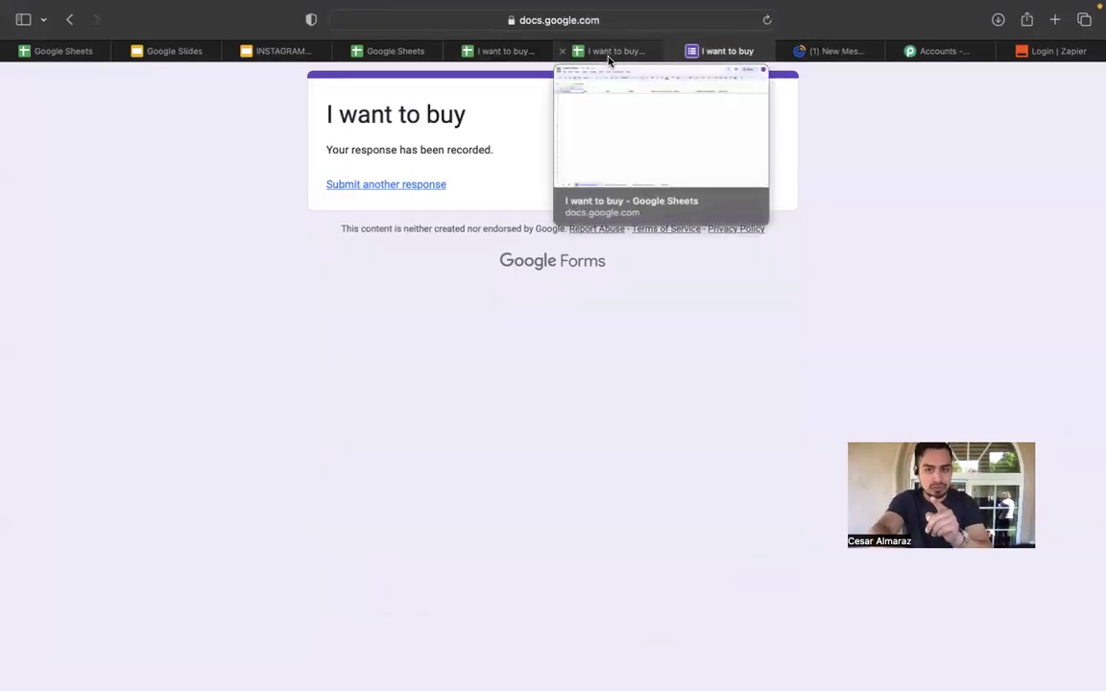
# Reload the I want to buy sheet to show the test response in row 2, then browse the Tools menu.
pyautogui.click(629, 48)
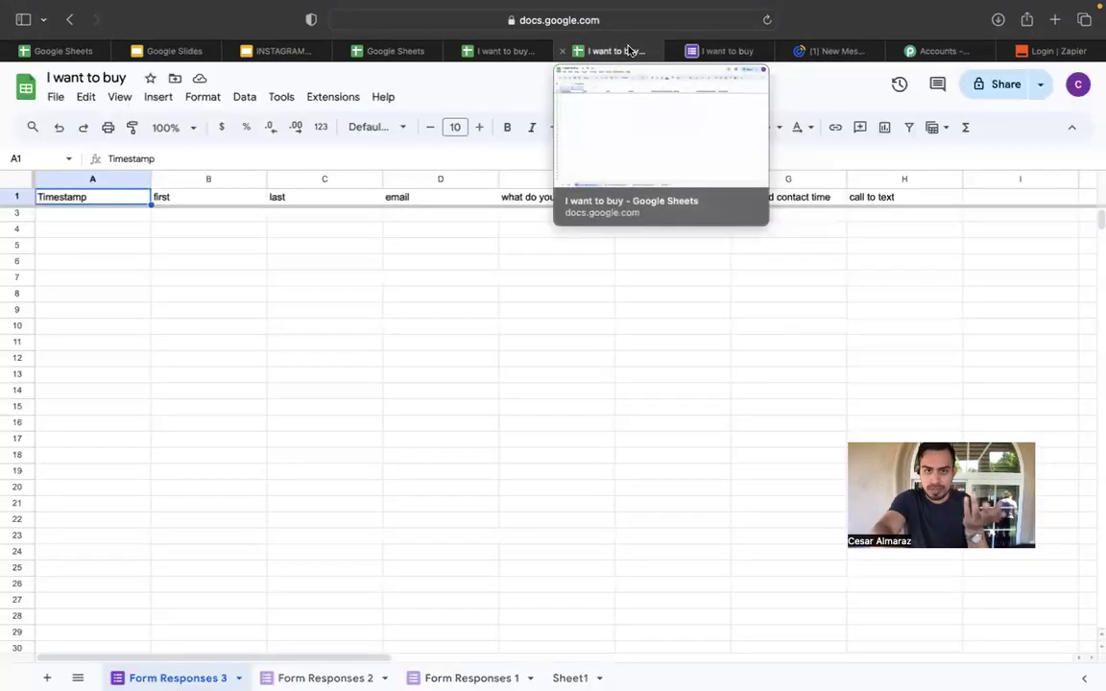
pyautogui.click(766, 20)
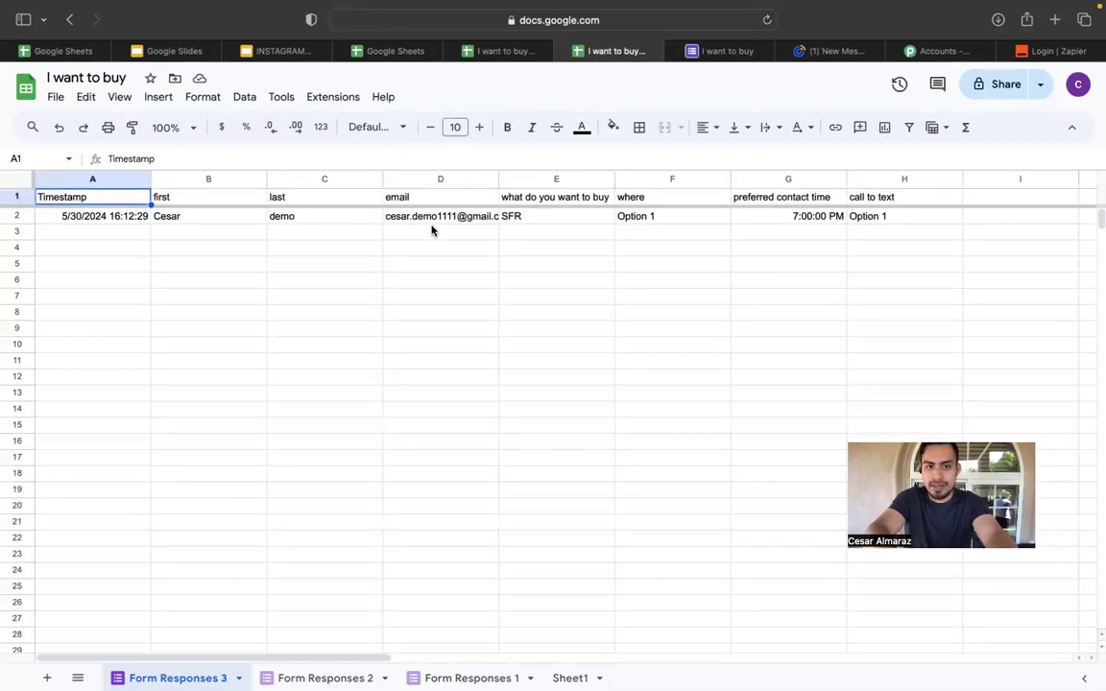
pyautogui.moveTo(446, 224)
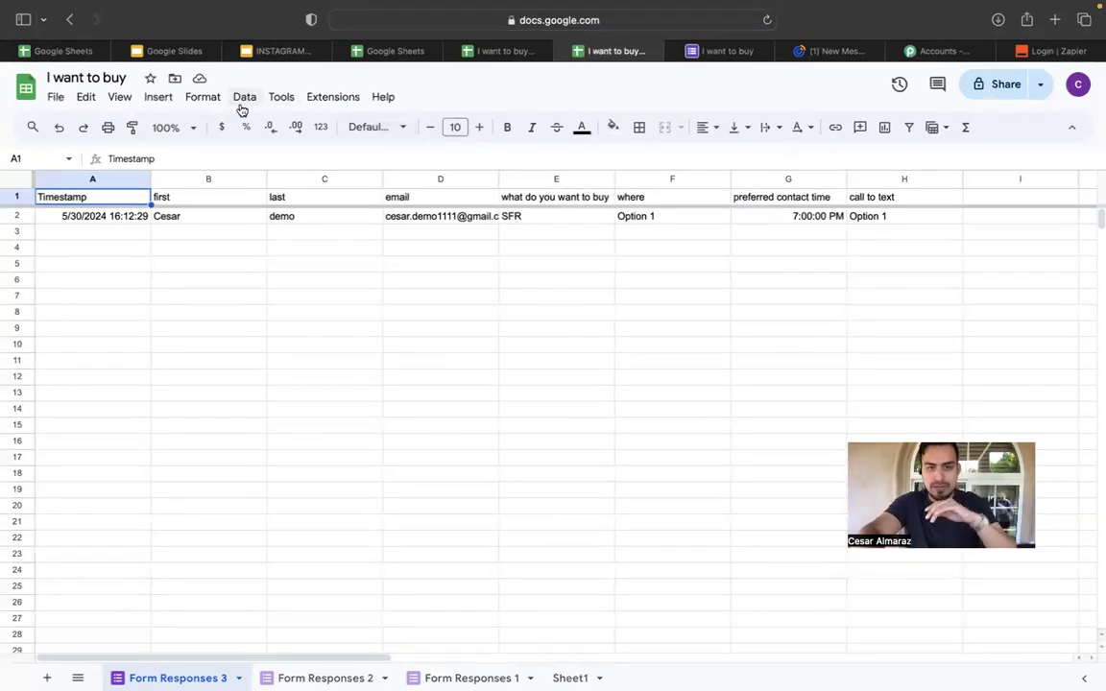
pyautogui.click(279, 102)
pyautogui.moveTo(322, 103)
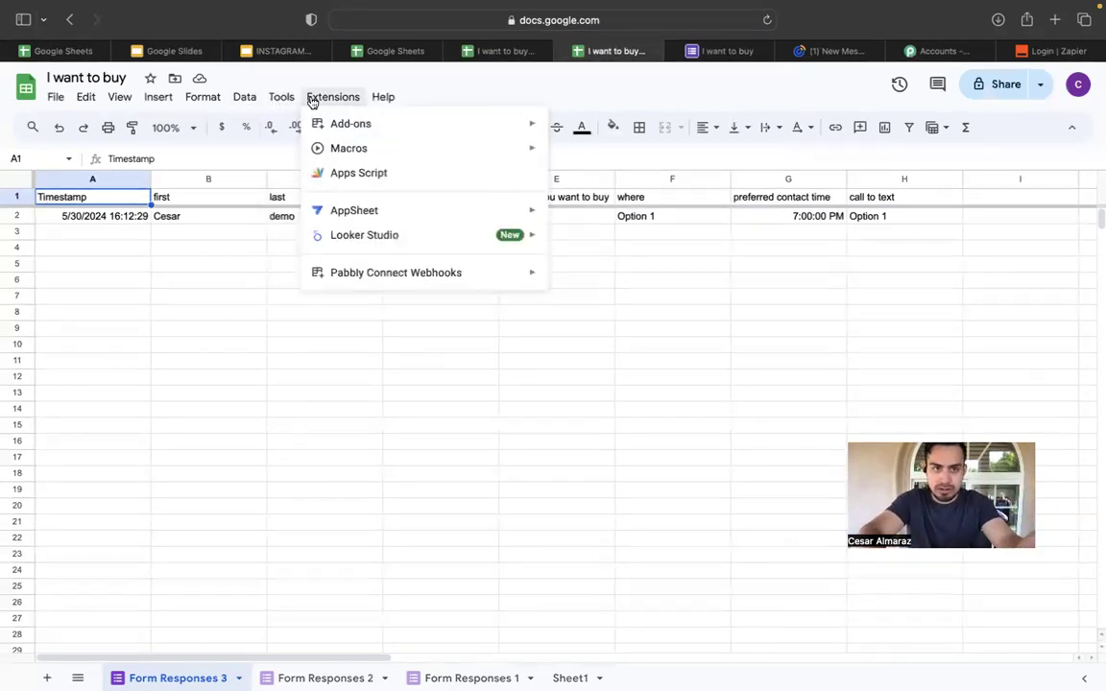
pyautogui.moveTo(243, 98)
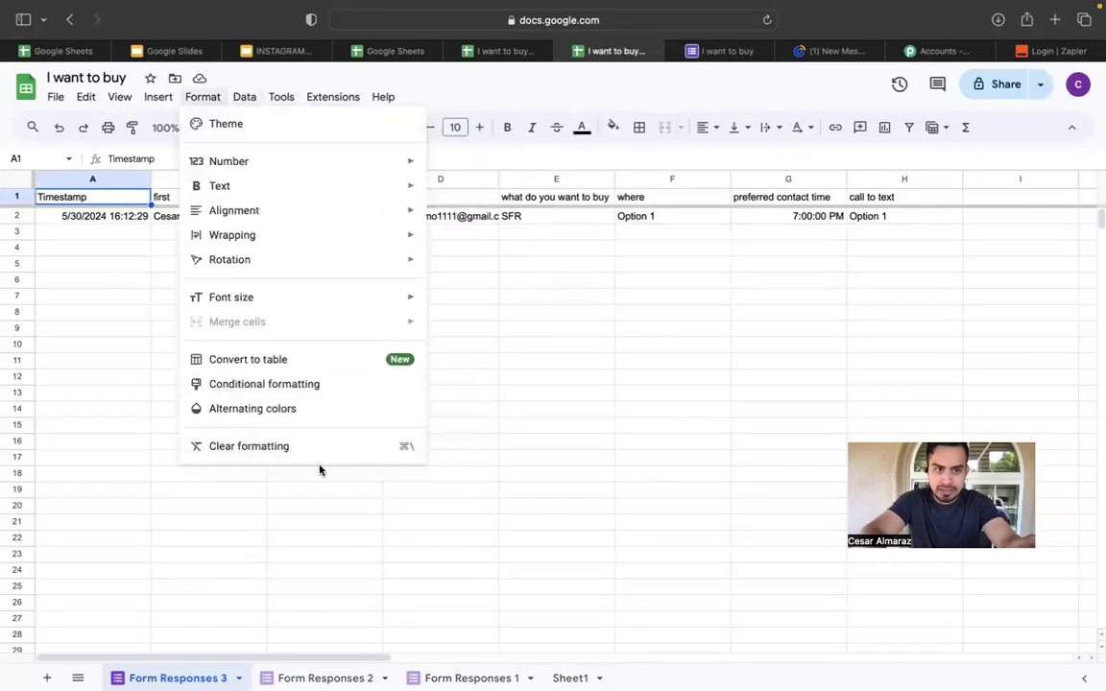
# Apply the light blue alternating colours style to range A1:Z100.
pyautogui.click(307, 407)
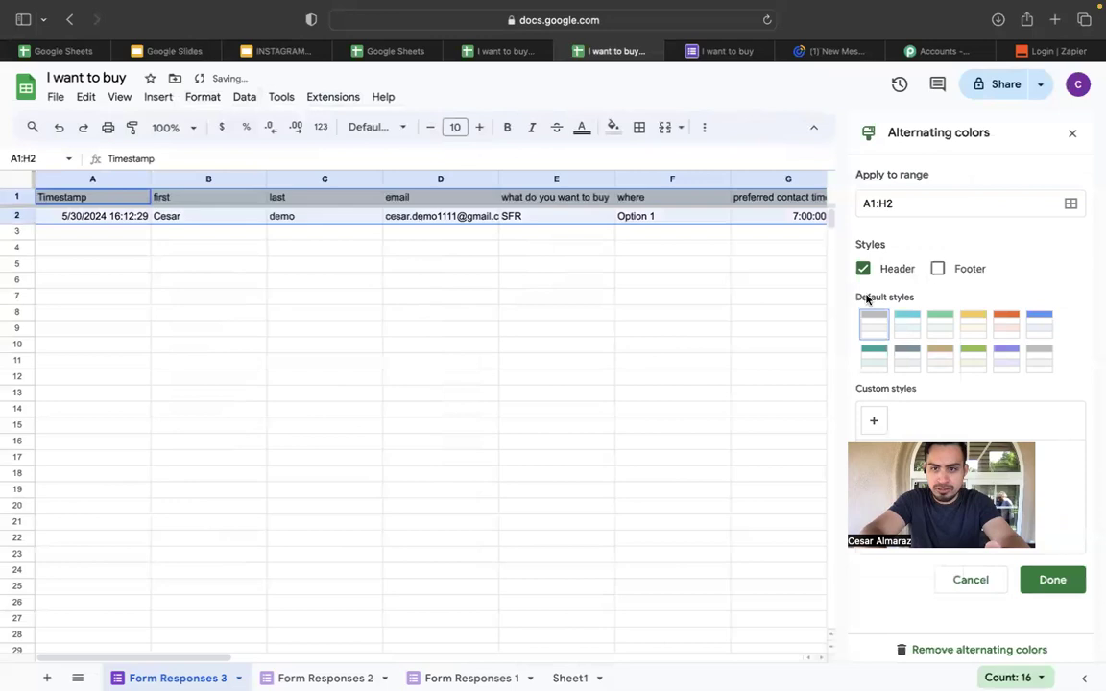
pyautogui.click(902, 205)
pyautogui.press('BackSpace')
pyautogui.press('BackSpace')
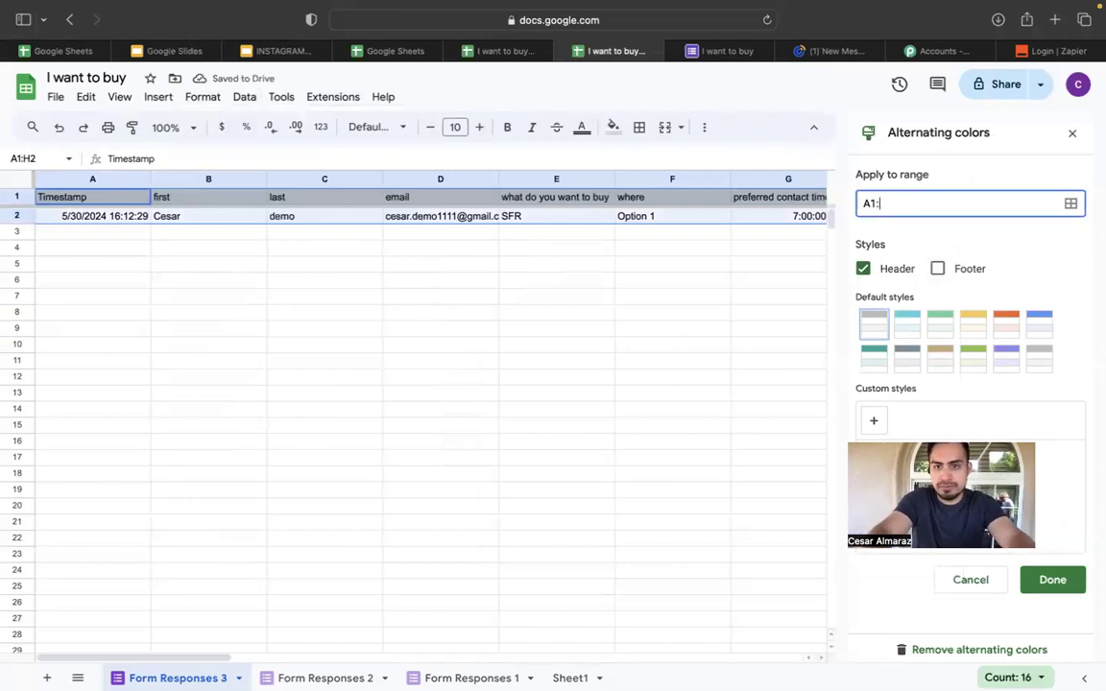
pyautogui.write('Z100')
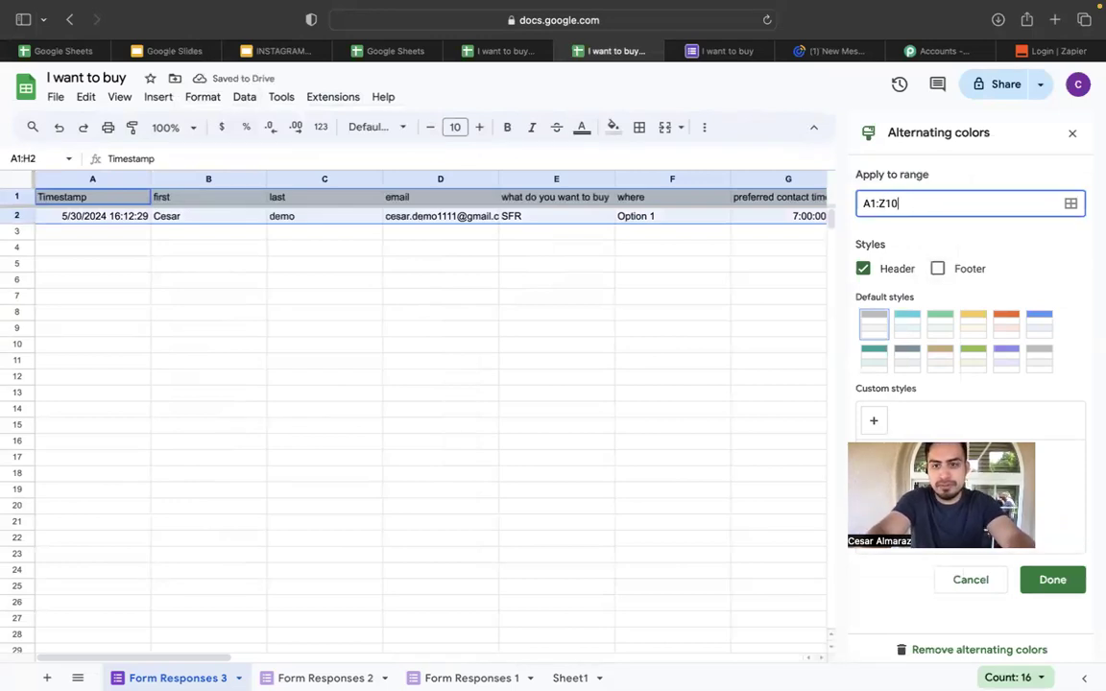
pyautogui.click(907, 324)
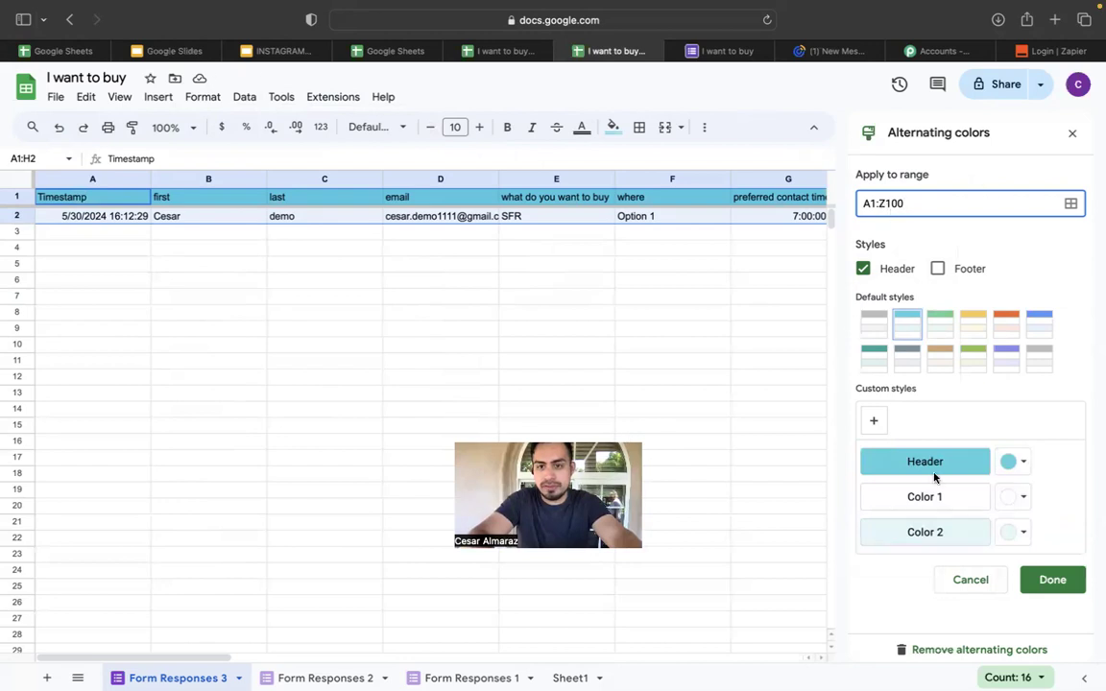
pyautogui.click(1050, 579)
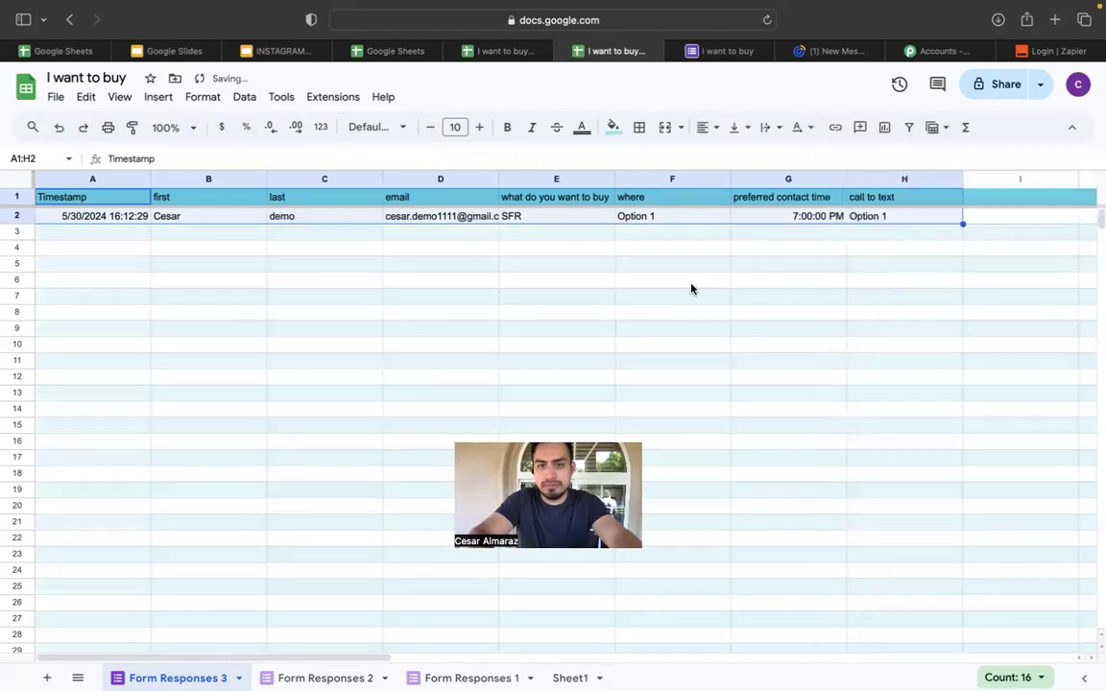
# Scroll around Form Responses 3 to inspect the banding, then go to the Sheets home tab.
pyautogui.click(347, 327)
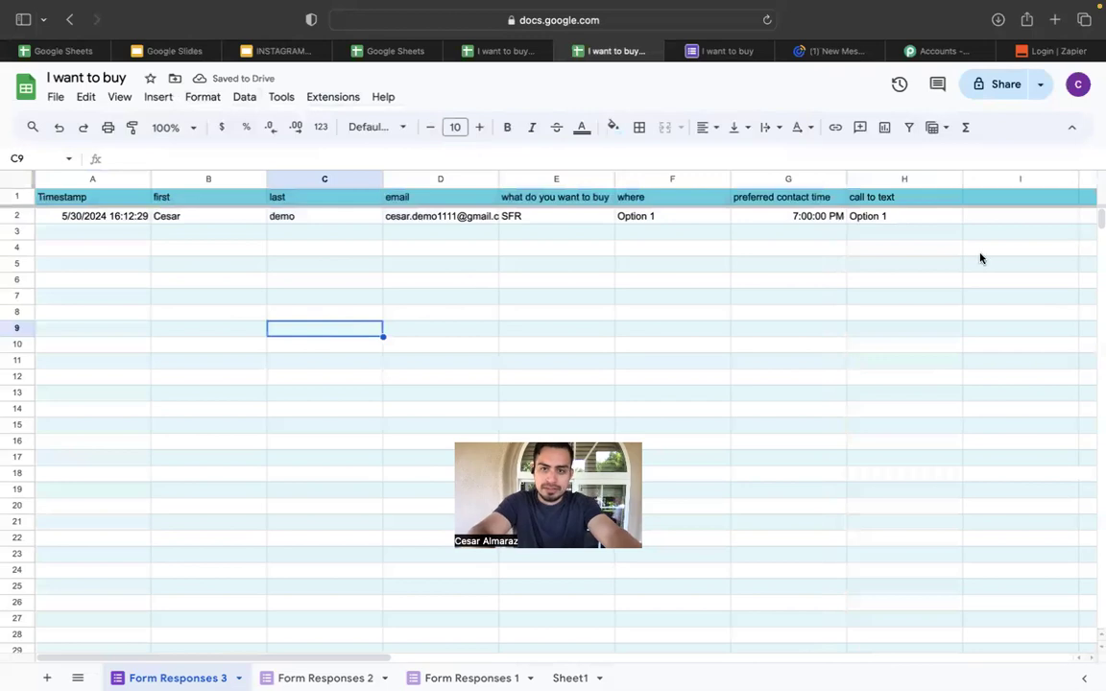
pyautogui.hscroll(10, 980, 257)
pyautogui.scroll(-8, 980, 257)
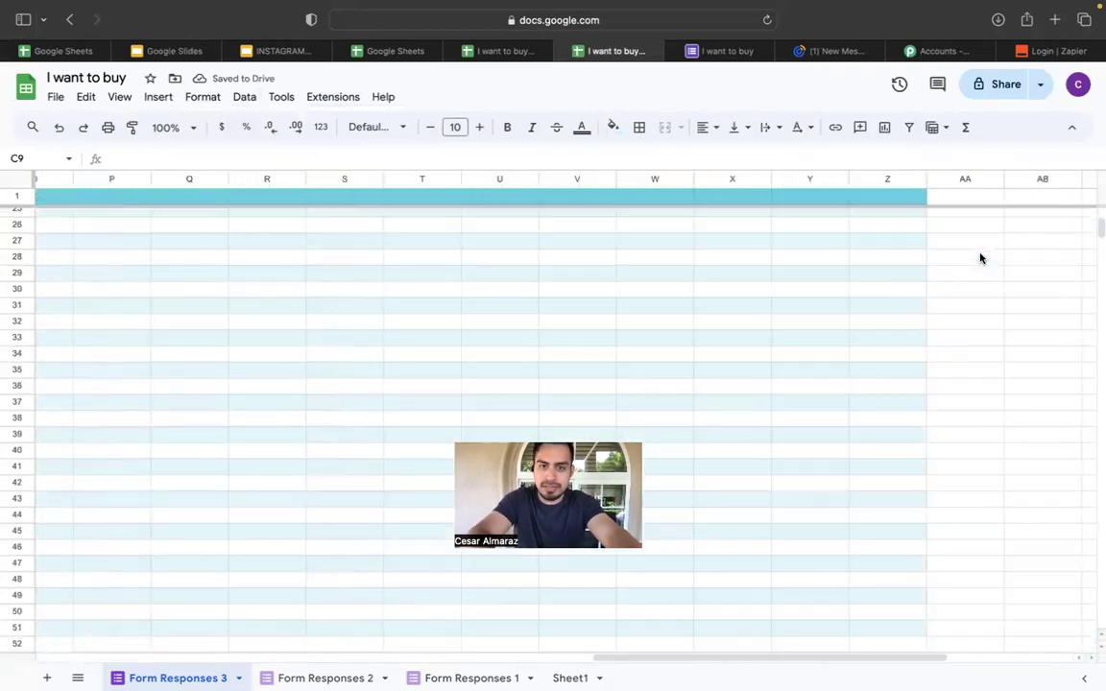
pyautogui.scroll(-20, 980, 257)
pyautogui.hscroll(-3, 980, 257)
pyautogui.scroll(10, 976, 257)
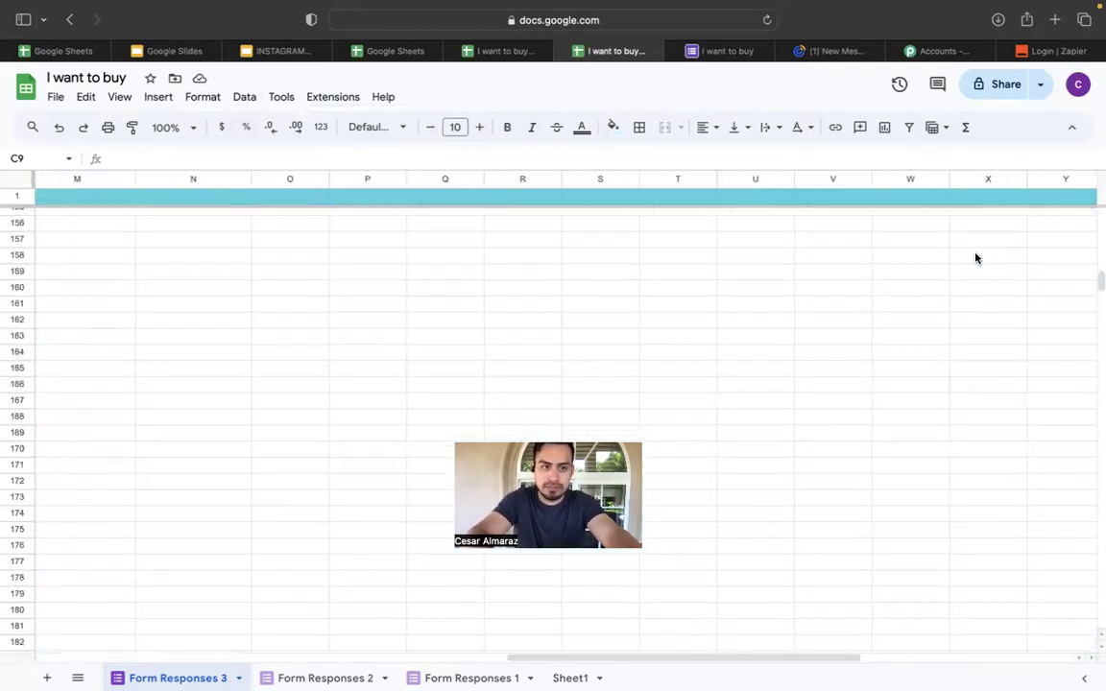
pyautogui.scroll(15, 975, 257)
pyautogui.hscroll(-5, 649, 254)
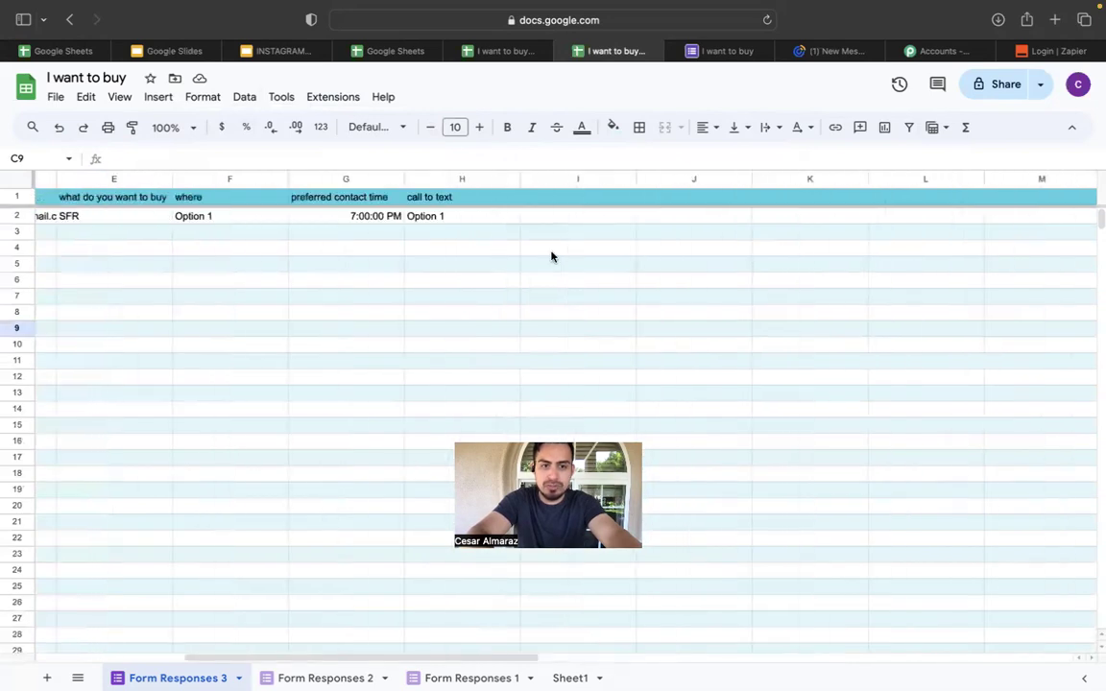
pyautogui.hscroll(-3, 552, 256)
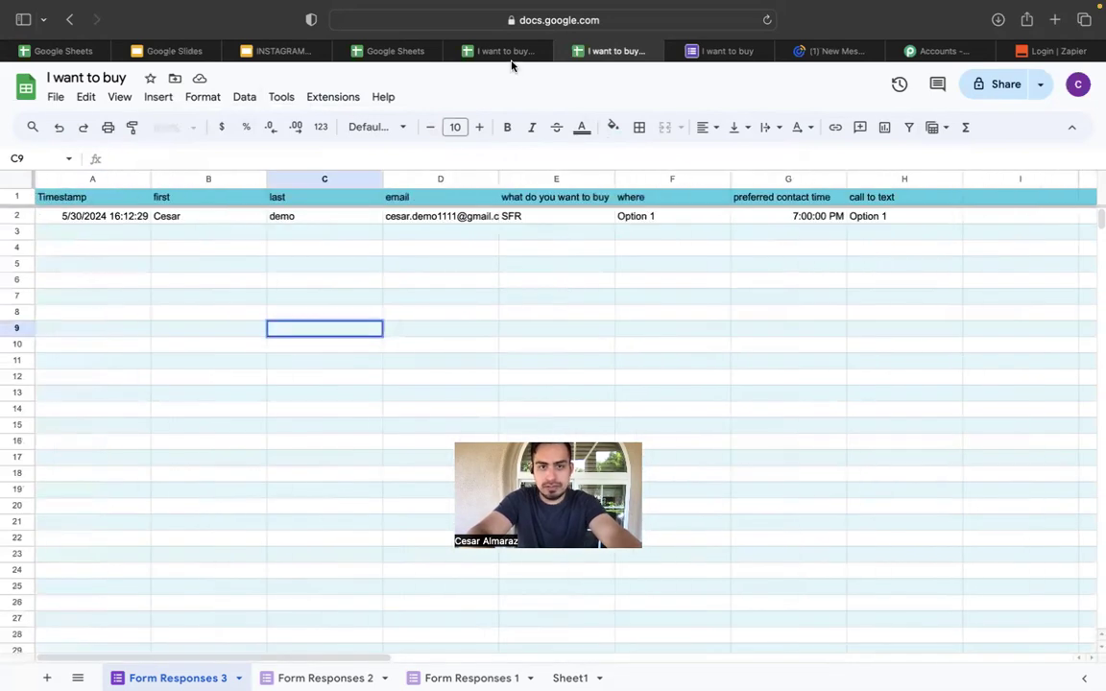
pyautogui.click(407, 54)
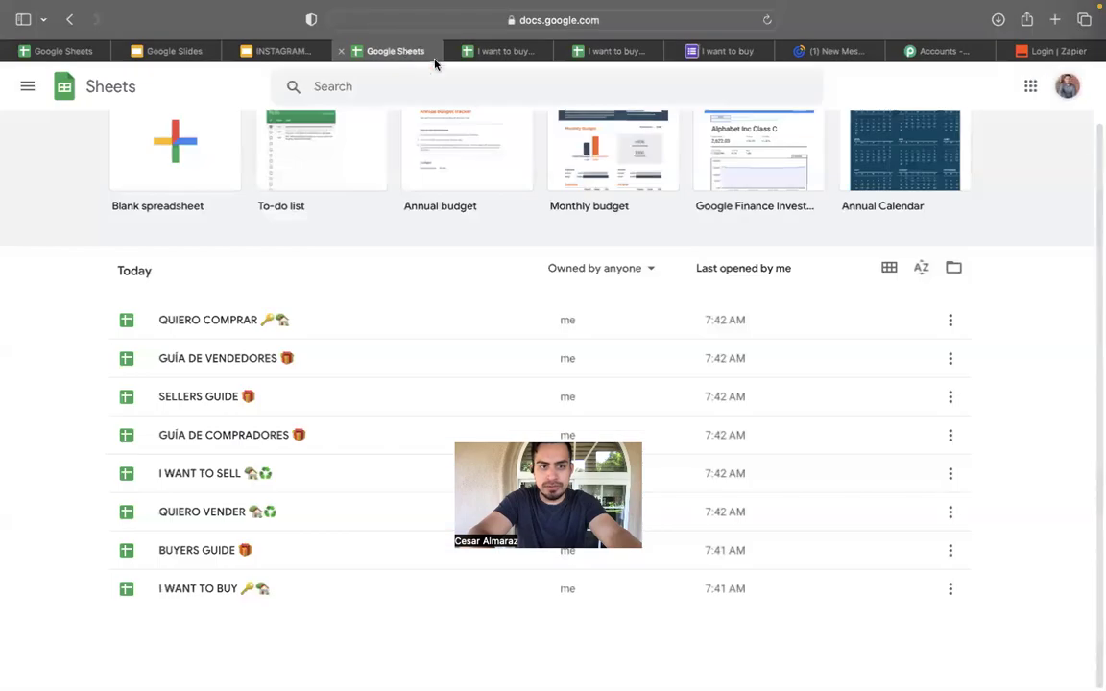
# Review slide 9 of INSTAGRAM LEAD AUTOMATION, then bring up the All Pabbly Apps page.
pyautogui.click(508, 55)
pyautogui.click(280, 54)
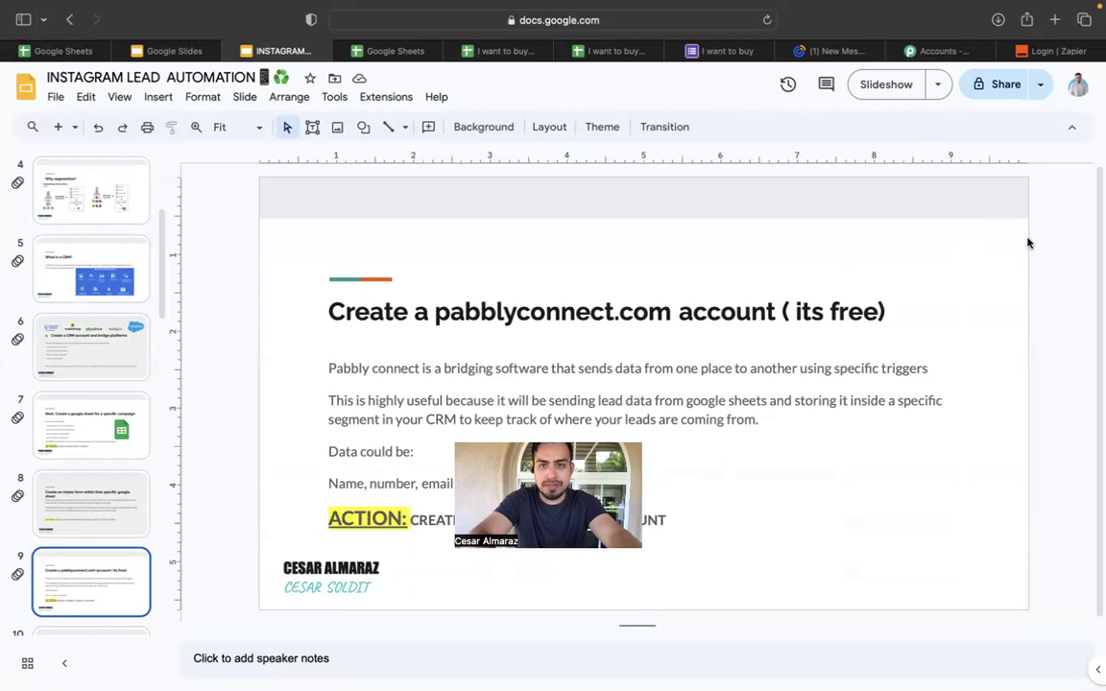
pyautogui.click(936, 51)
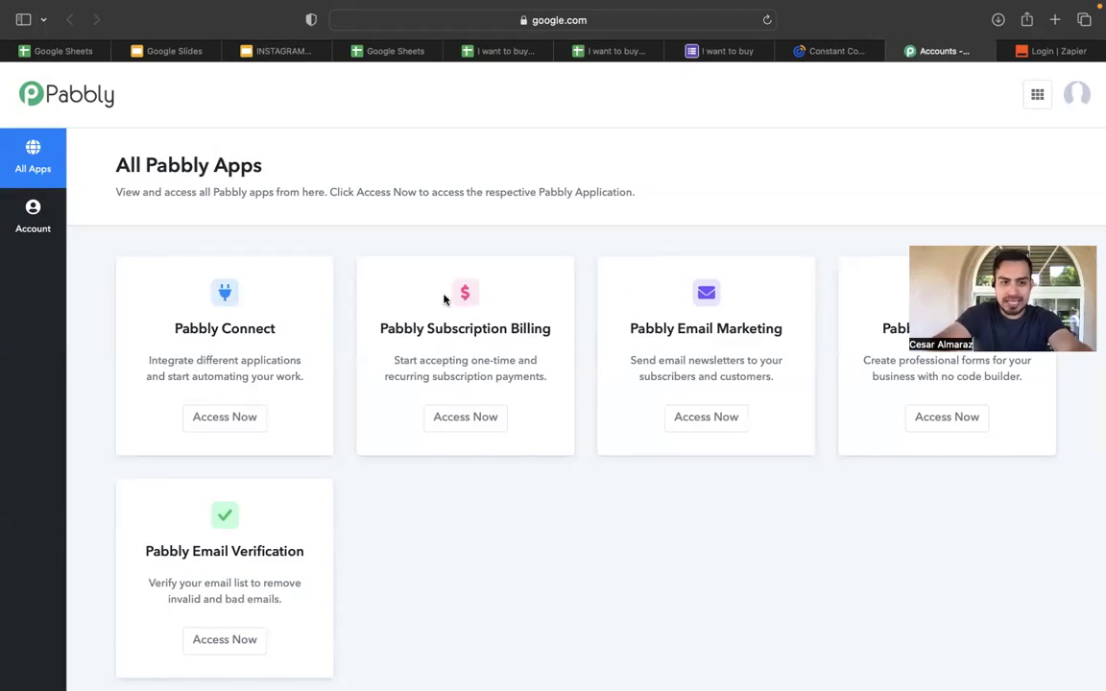
# Create a new Pabbly Connect workflow named 'I want to buy'.
pyautogui.click(247, 418)
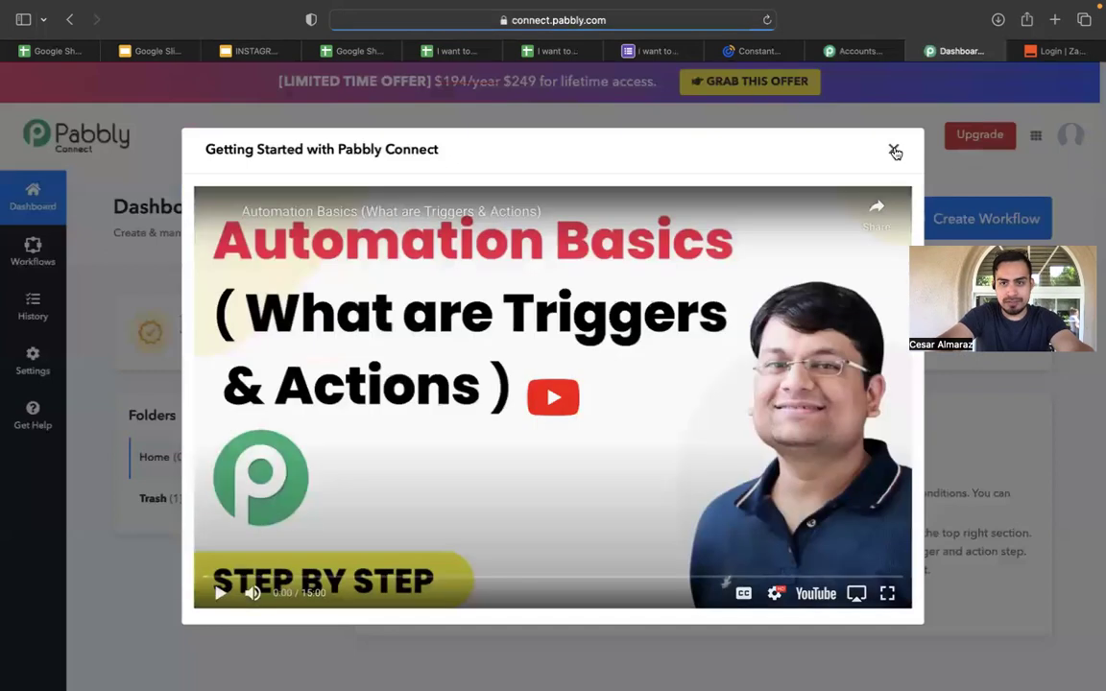
pyautogui.click(892, 150)
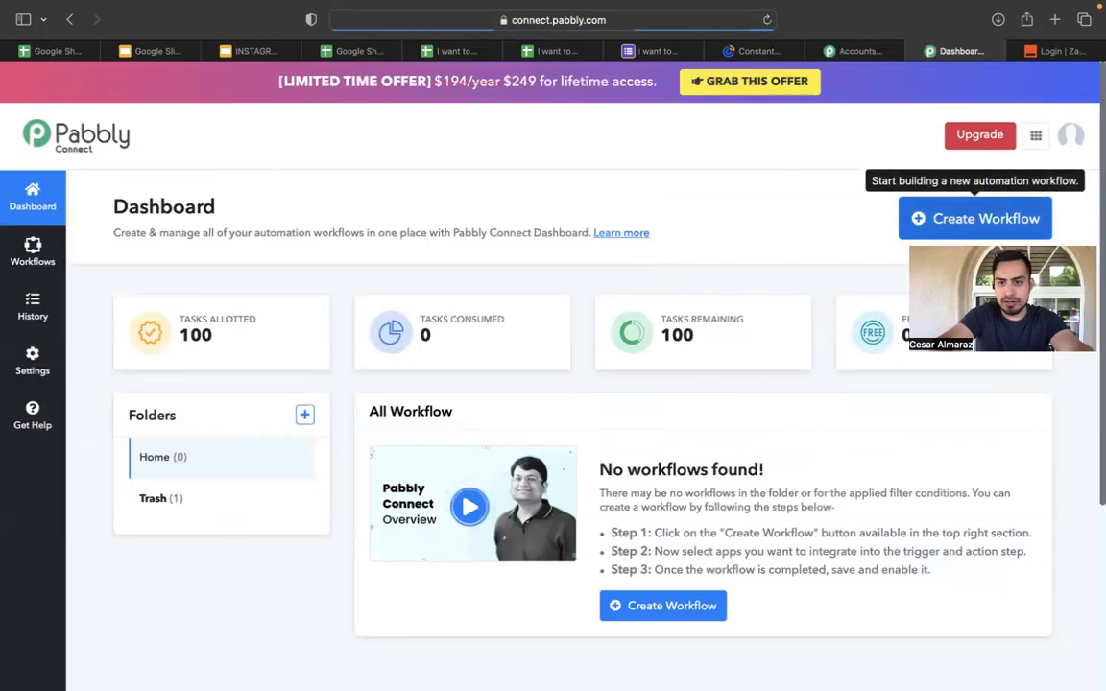
pyautogui.click(940, 221)
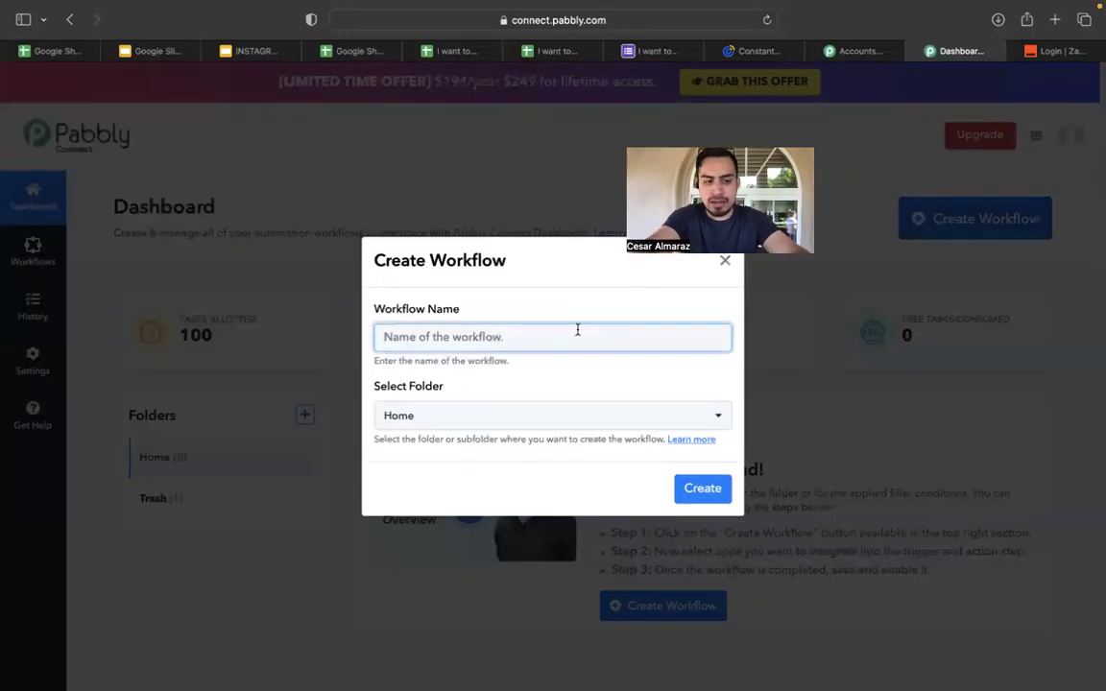
pyautogui.write('I wan')
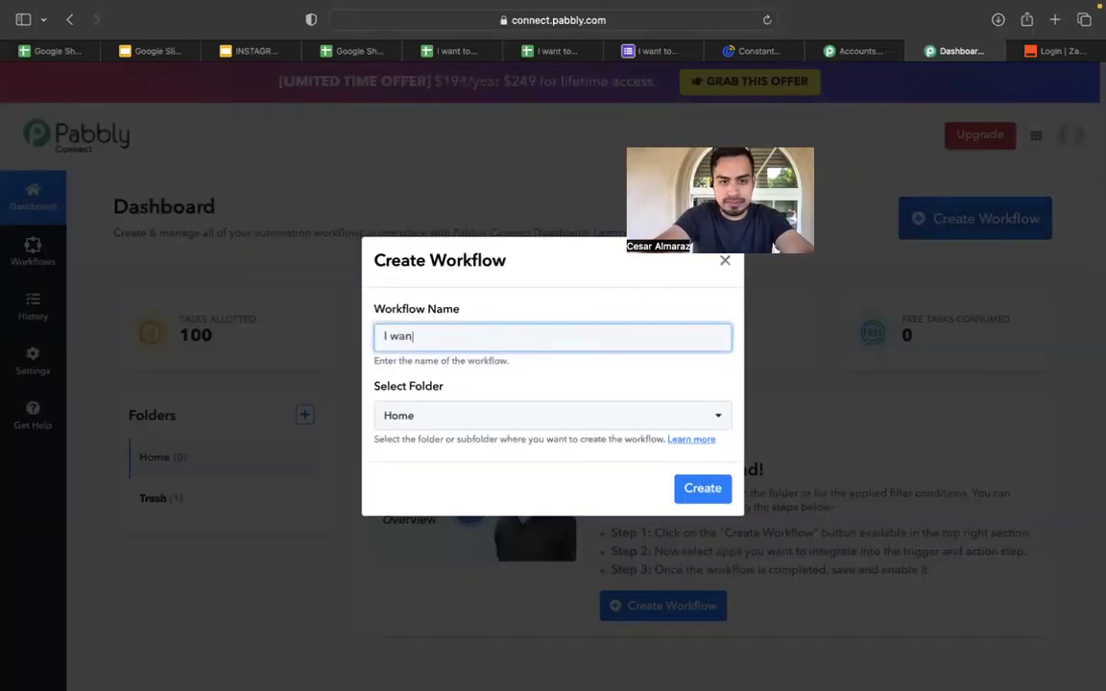
pyautogui.write('t to buy')
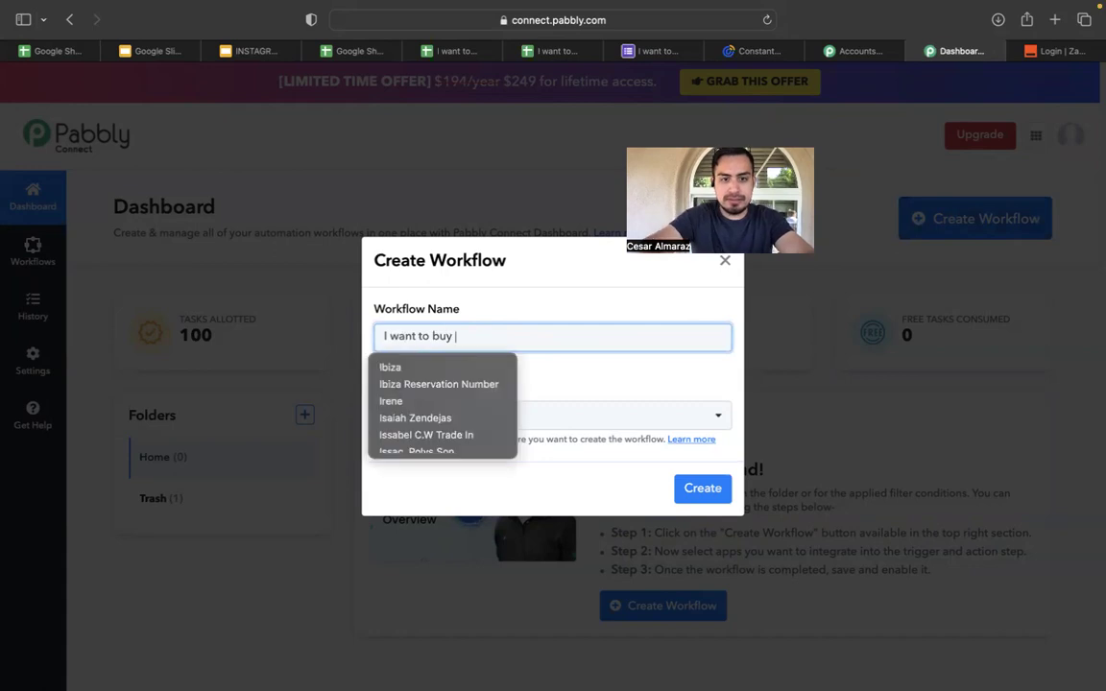
pyautogui.click(566, 271)
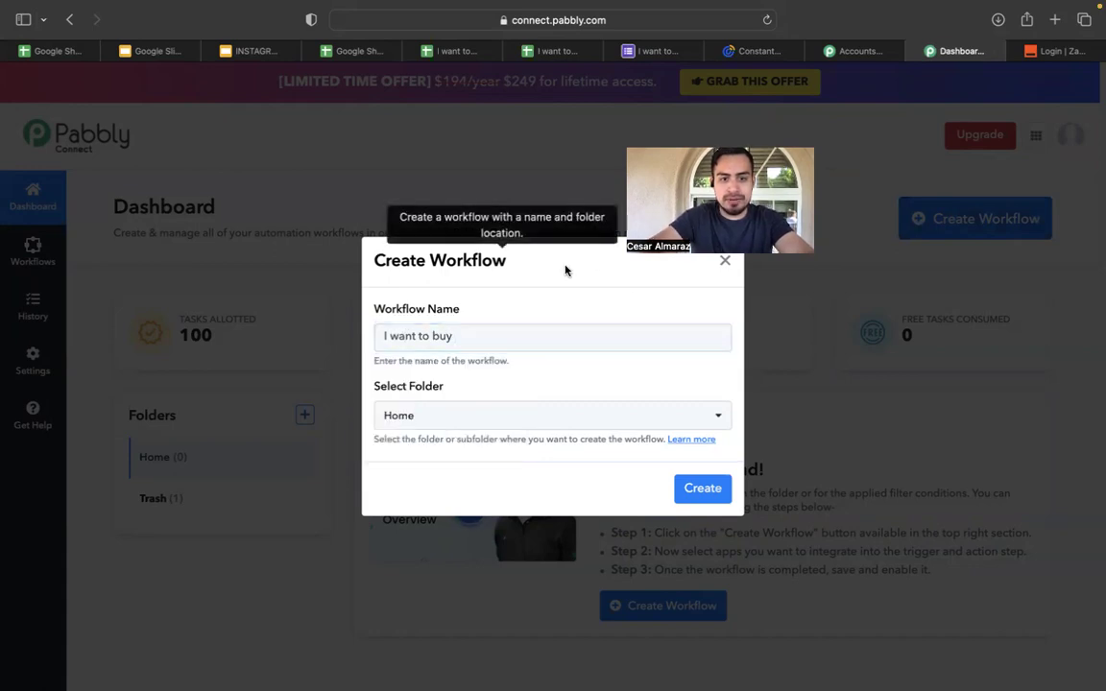
pyautogui.click(702, 489)
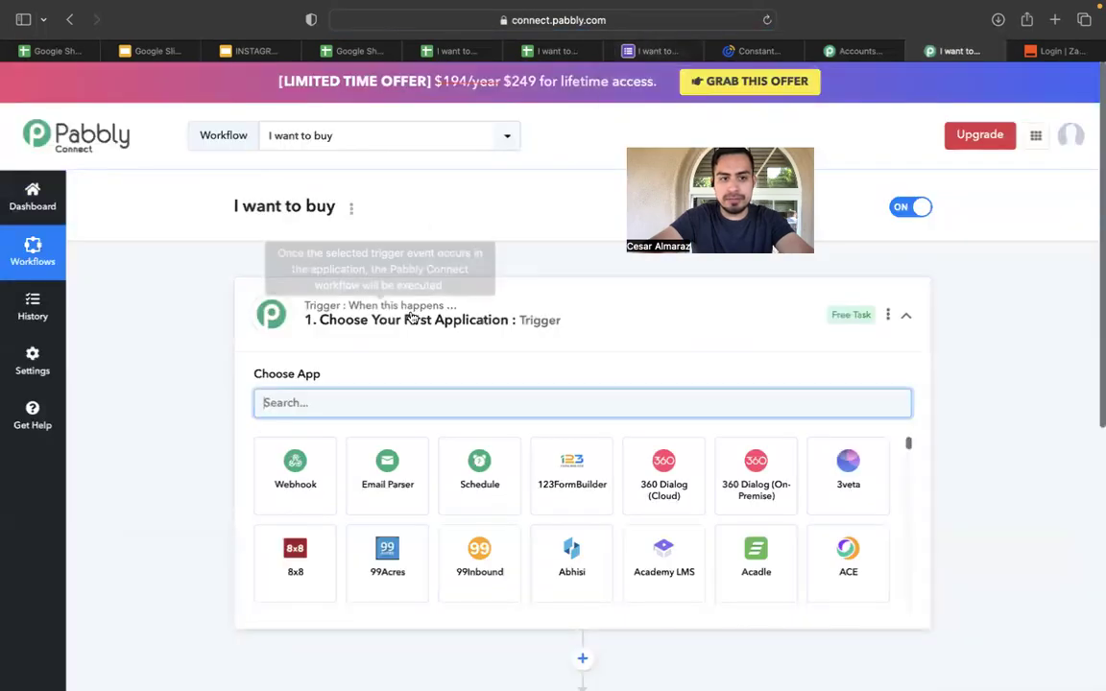
# Check the form confirmation and responses sheet, then return to the I want to buy workflow.
pyautogui.click(652, 54)
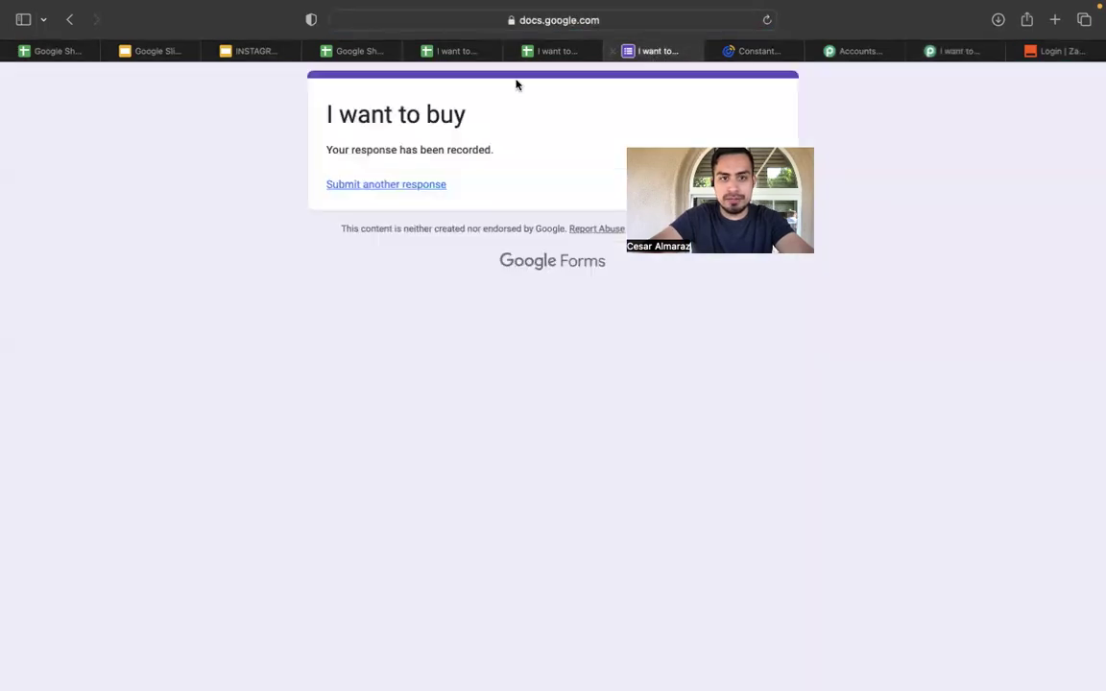
pyautogui.click(554, 53)
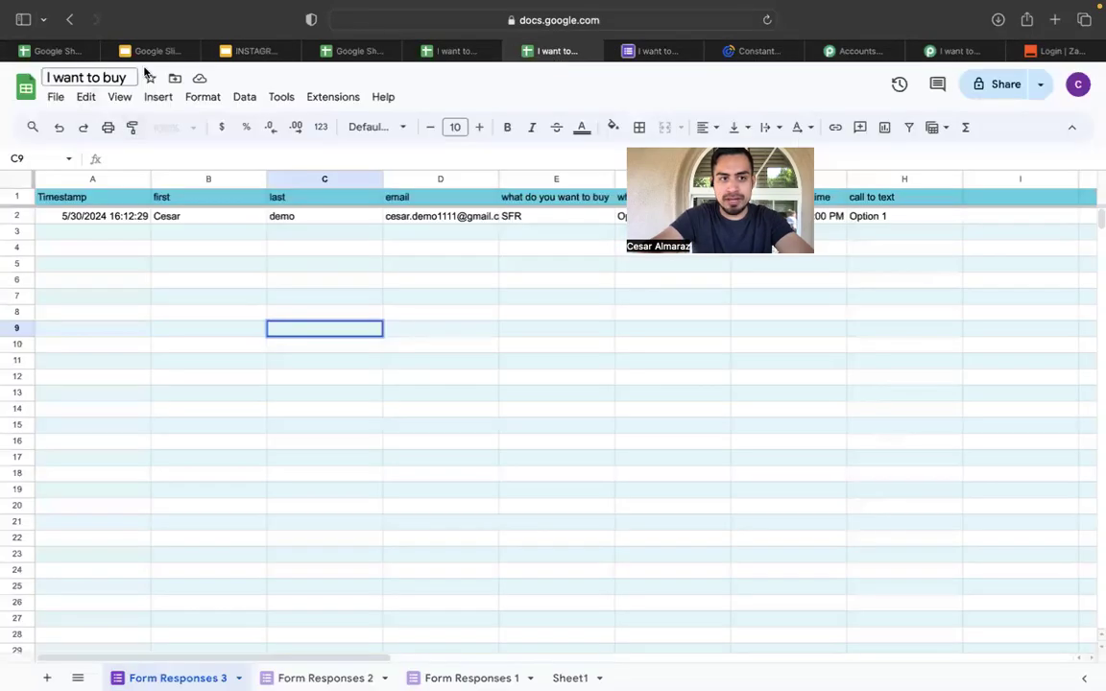
pyautogui.click(657, 53)
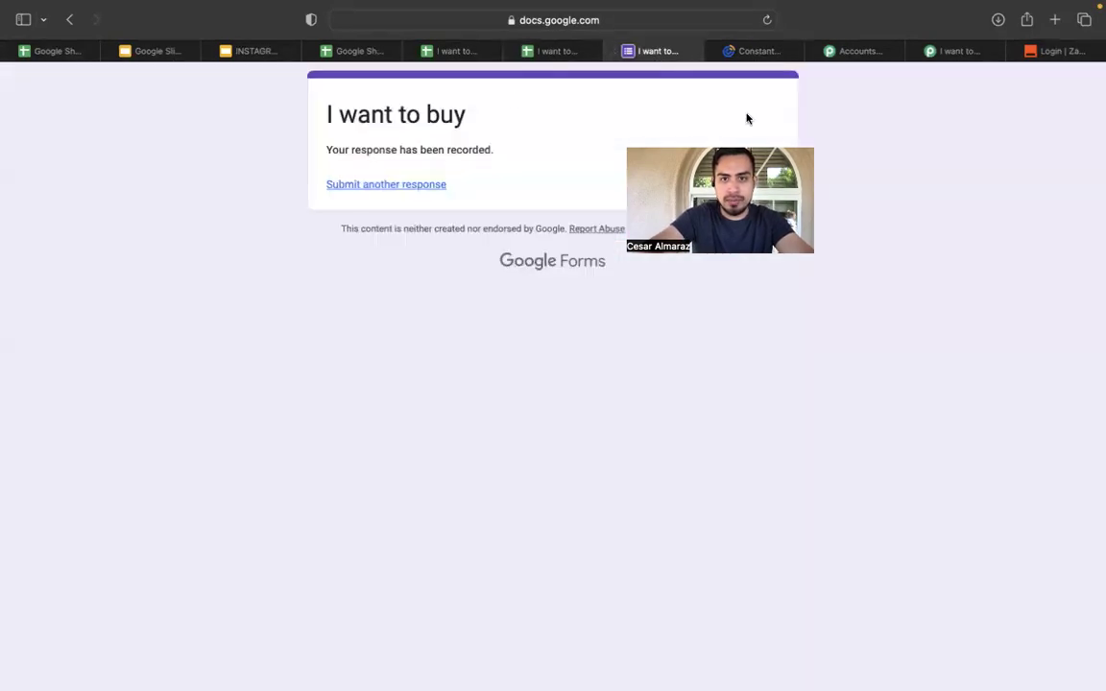
pyautogui.click(860, 53)
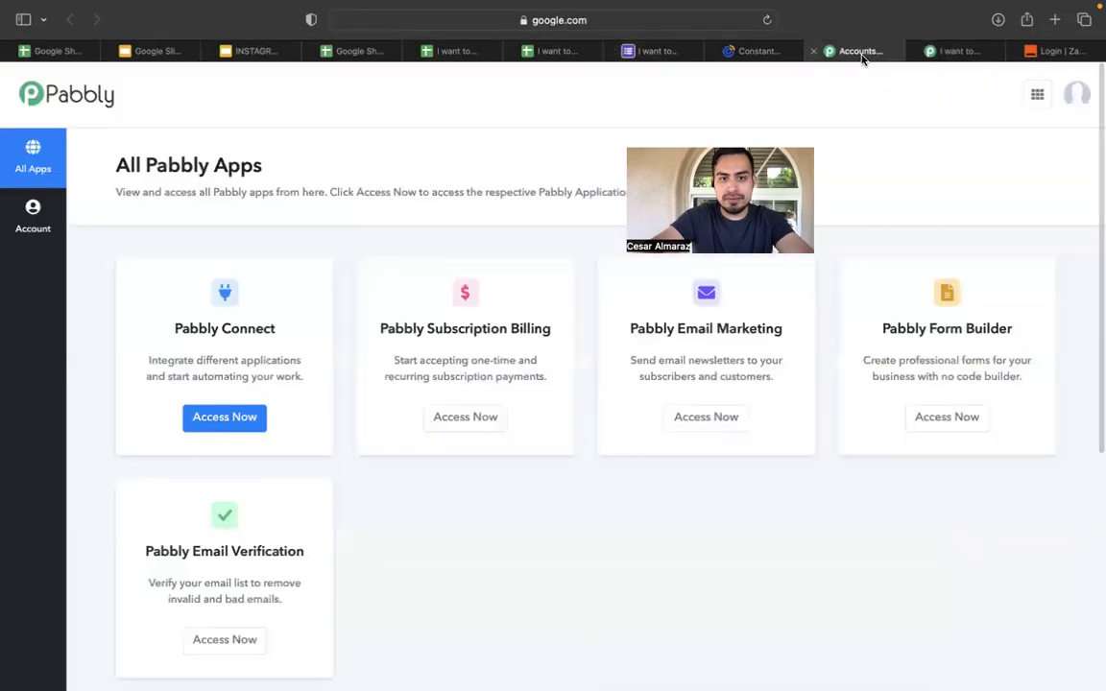
pyautogui.click(960, 53)
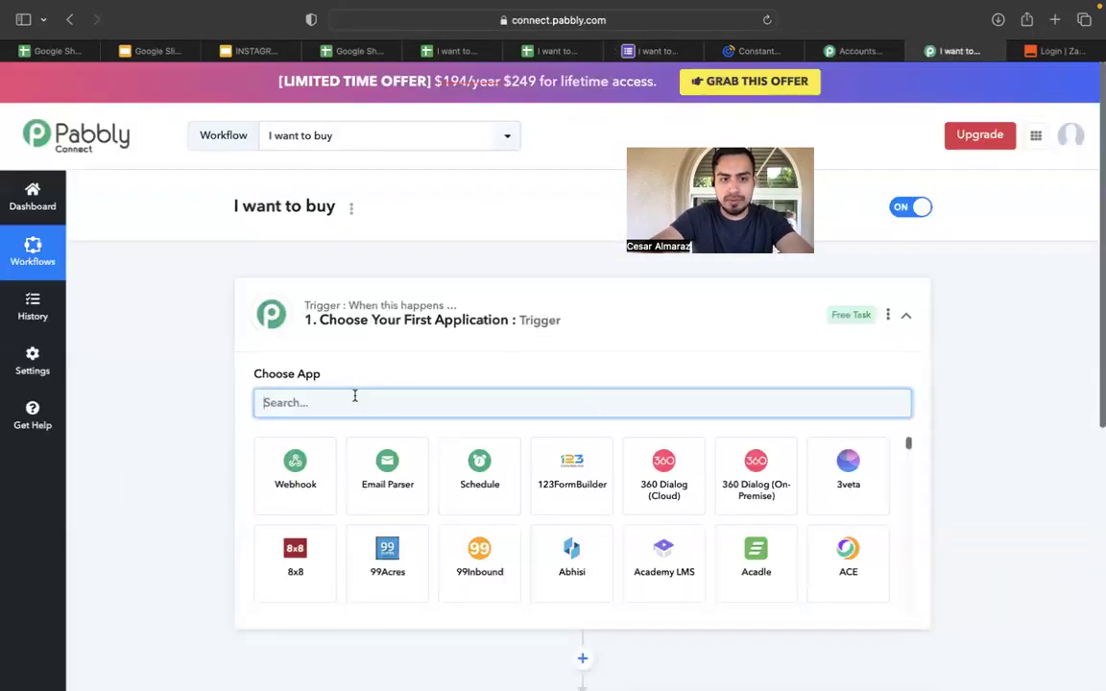
# Set the trigger app to Google Sheets with the New or Updated Spreadsheet Row event.
pyautogui.write('google sheets')
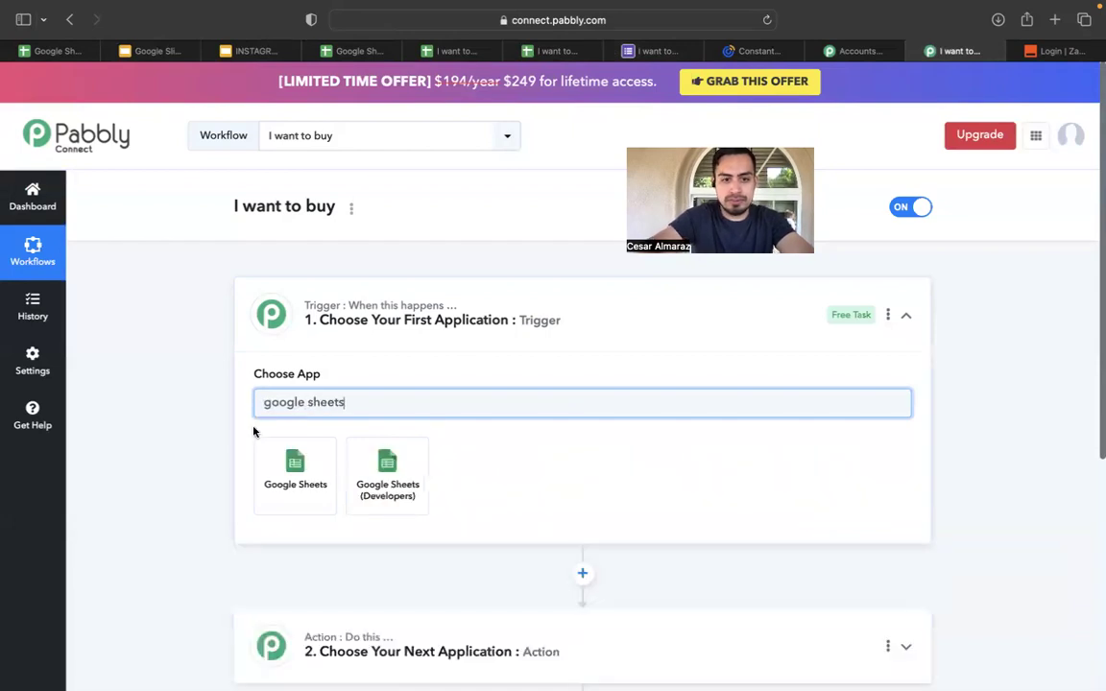
pyautogui.click(289, 470)
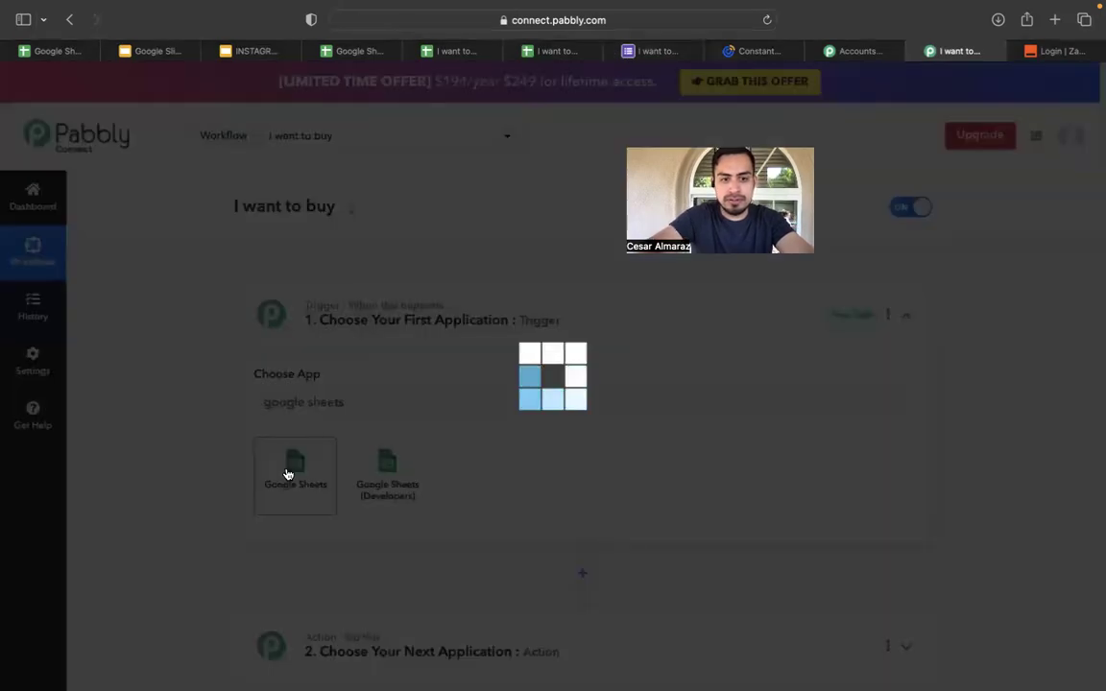
pyautogui.scroll(-1, 284, 470)
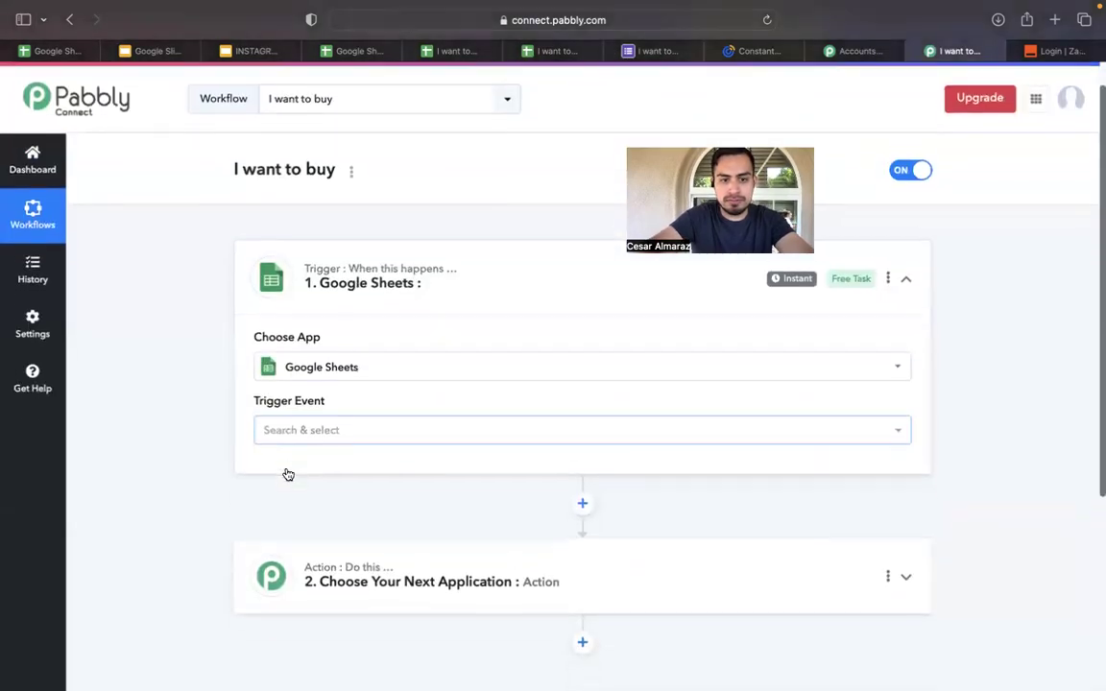
pyautogui.click(362, 426)
pyautogui.click(388, 496)
pyautogui.scroll(-2, 354, 464)
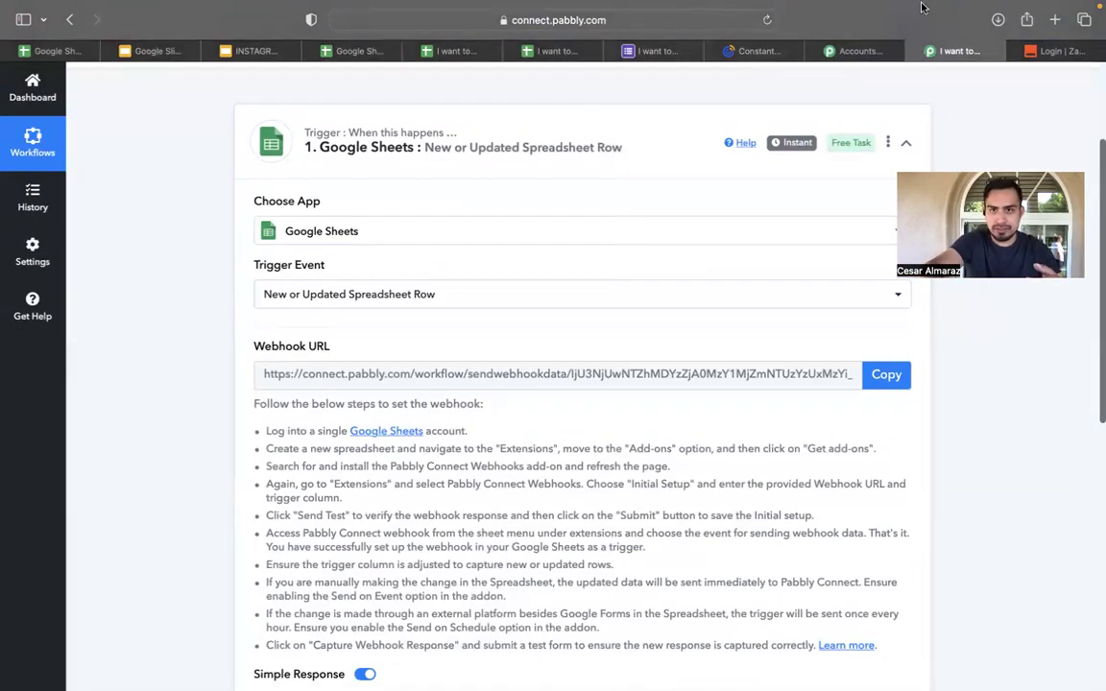
pyautogui.moveTo(923, 9)
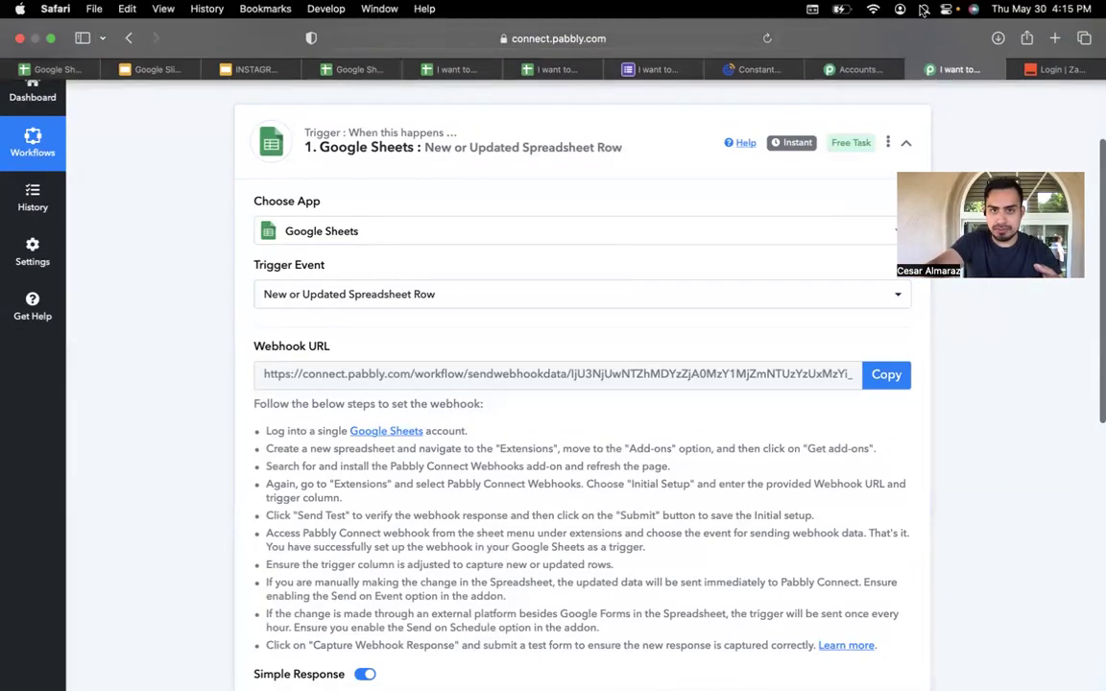
pyautogui.click(543, 69)
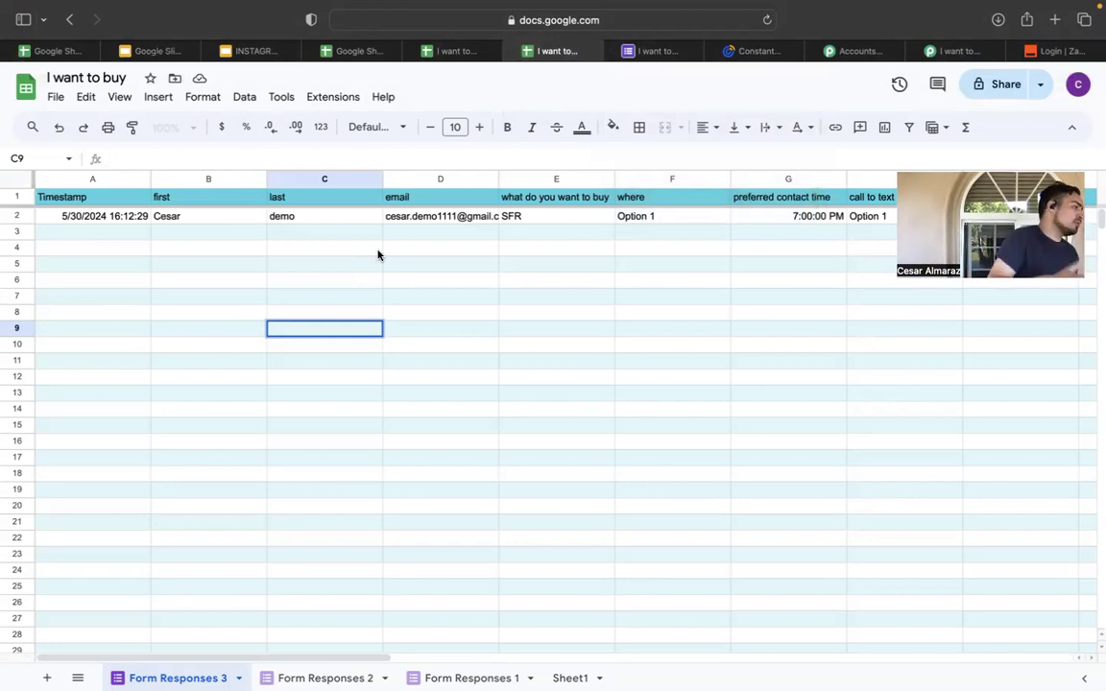
# Compare the responses sheet's test row with the form confirmation page, ending on the confirmation page.
pyautogui.click(667, 54)
pyautogui.click(558, 52)
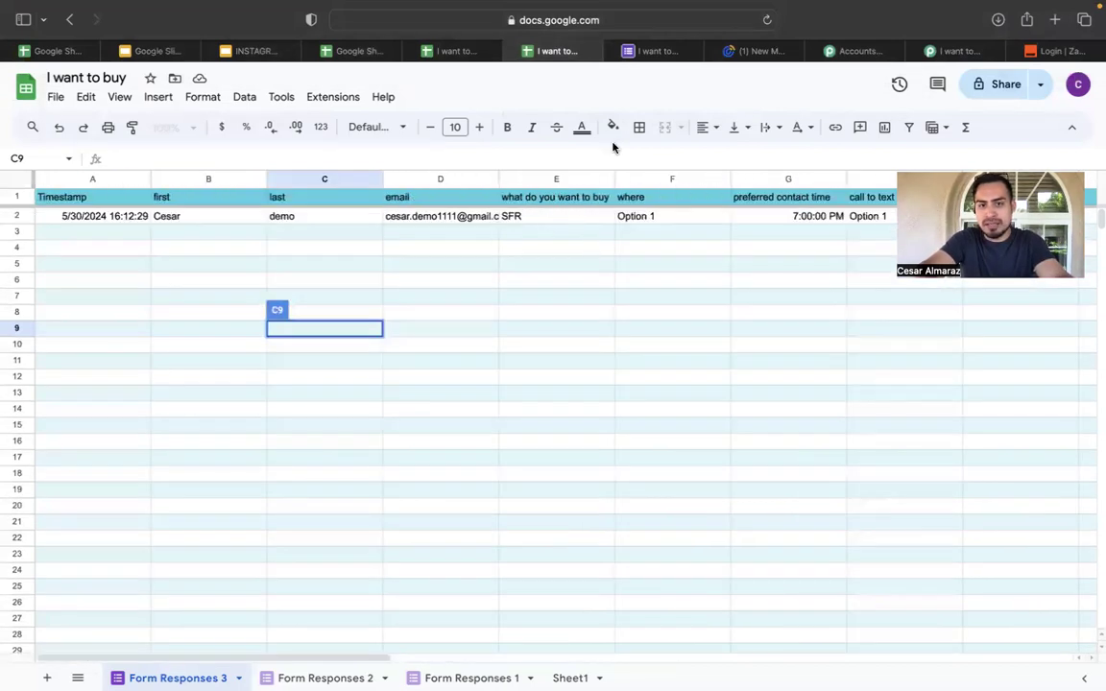
pyautogui.click(647, 51)
pyautogui.click(538, 57)
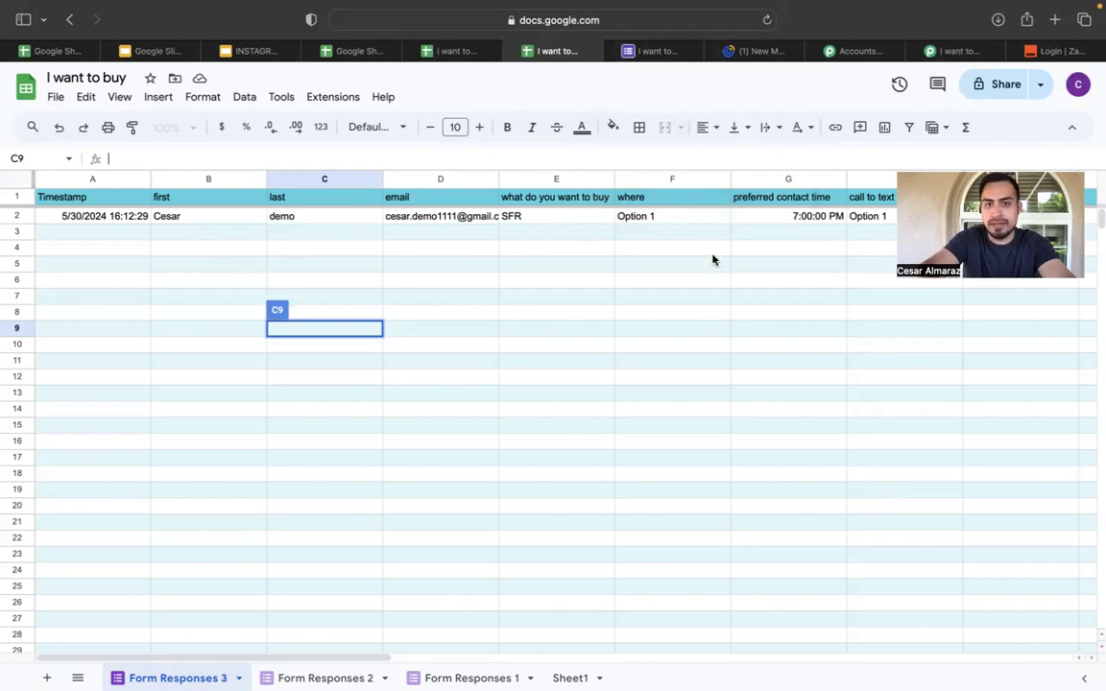
pyautogui.click(662, 50)
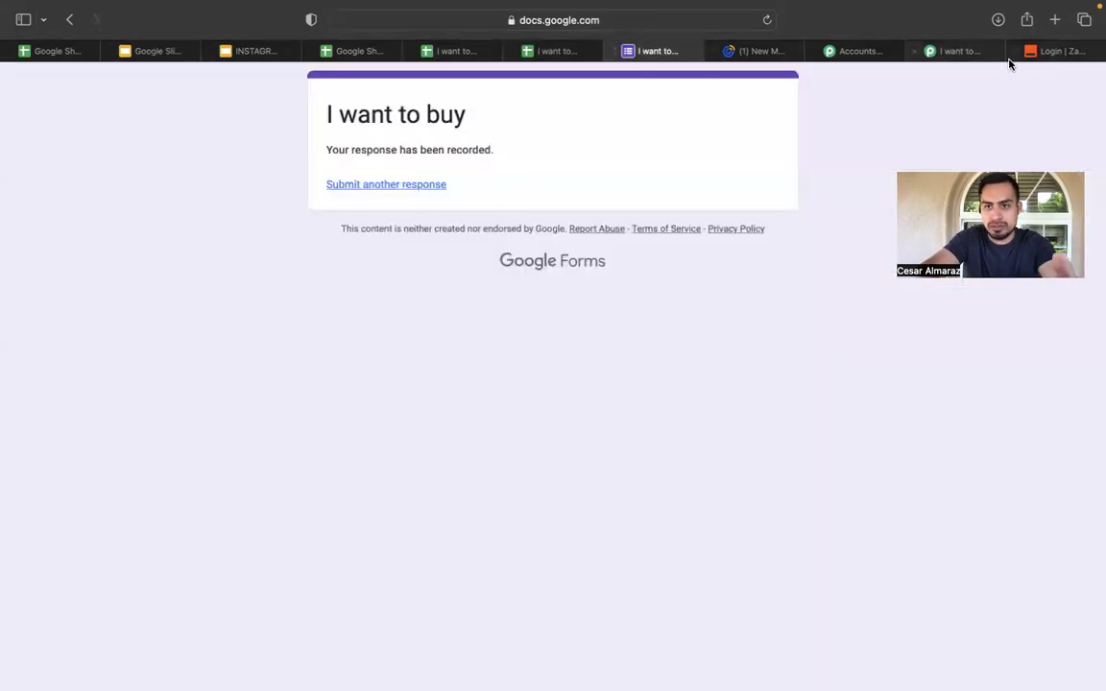
# Glance over the Pabbly apps and Constant Contact tabs, then expand the workflow's action step.
pyautogui.click(845, 51)
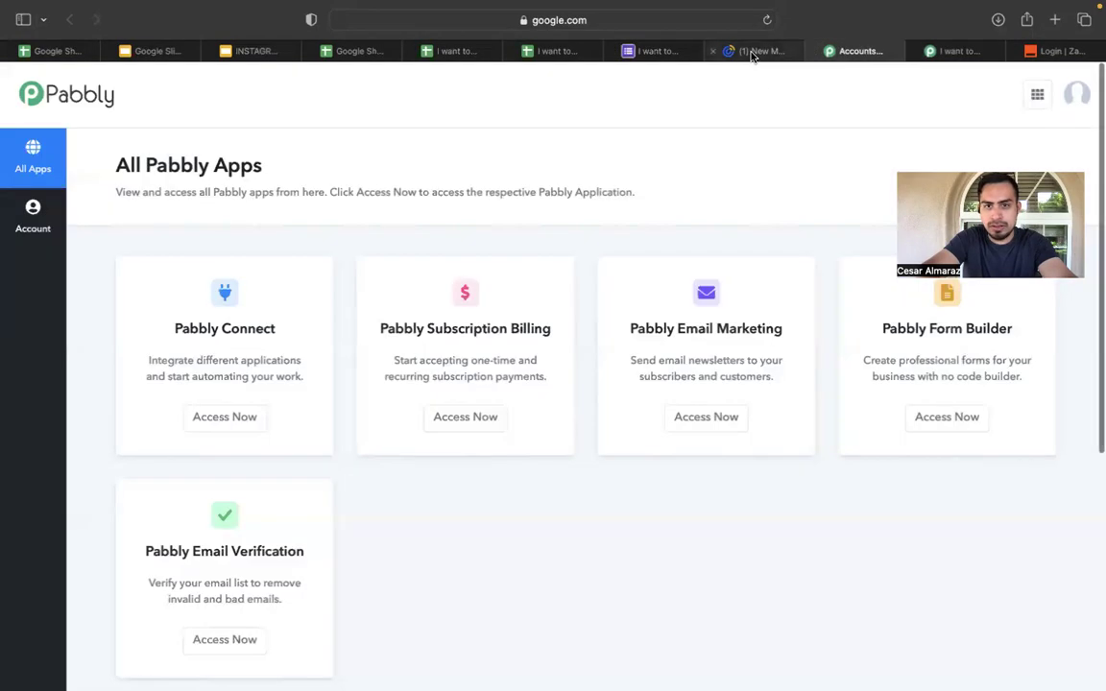
pyautogui.click(752, 51)
pyautogui.click(955, 51)
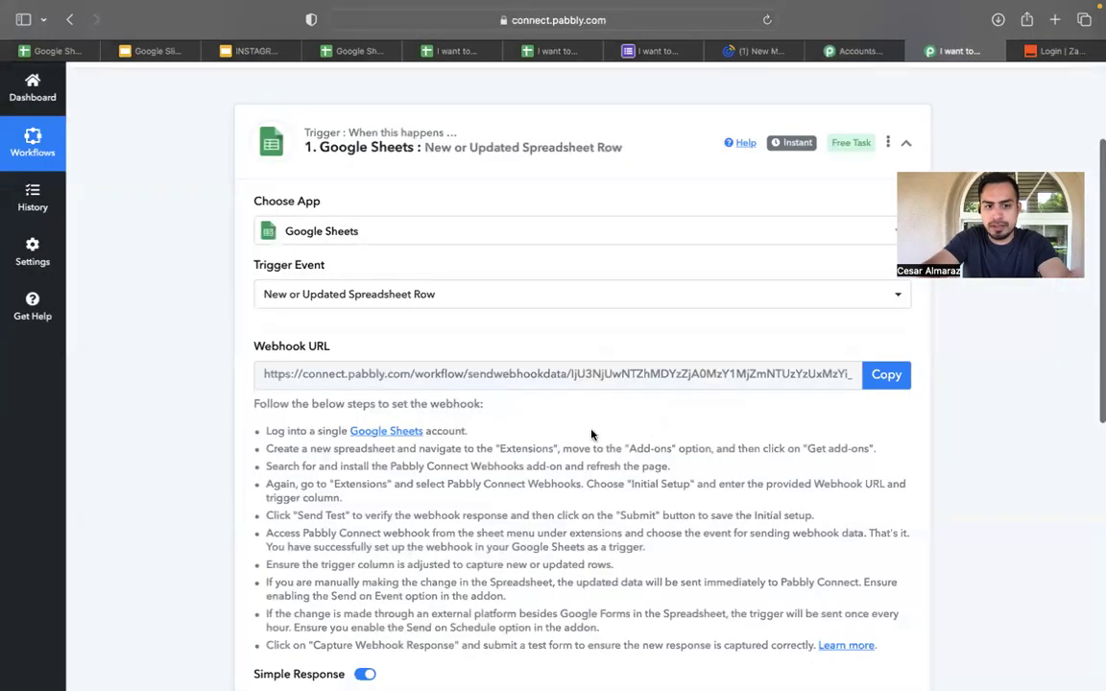
pyautogui.scroll(-5, 591, 435)
pyautogui.click(526, 459)
# Search 'cons' and set the action step to Constant Contact's Create Contact event, then view the Constant Contact dashboard.
pyautogui.scroll(2, 514, 313)
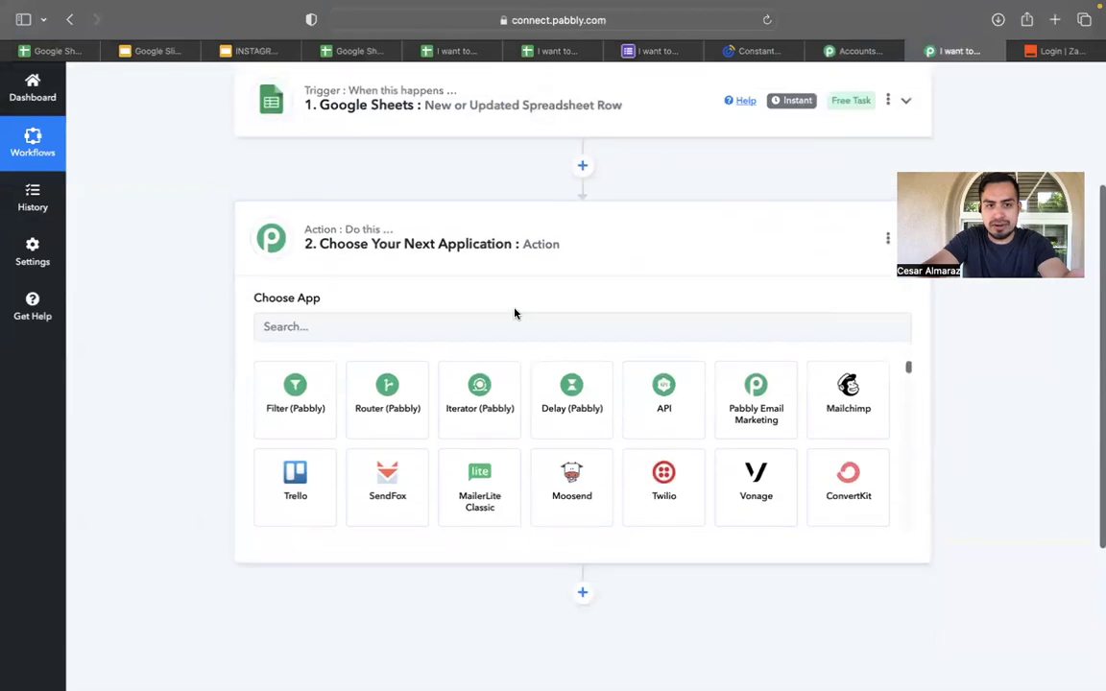
pyautogui.click(484, 340)
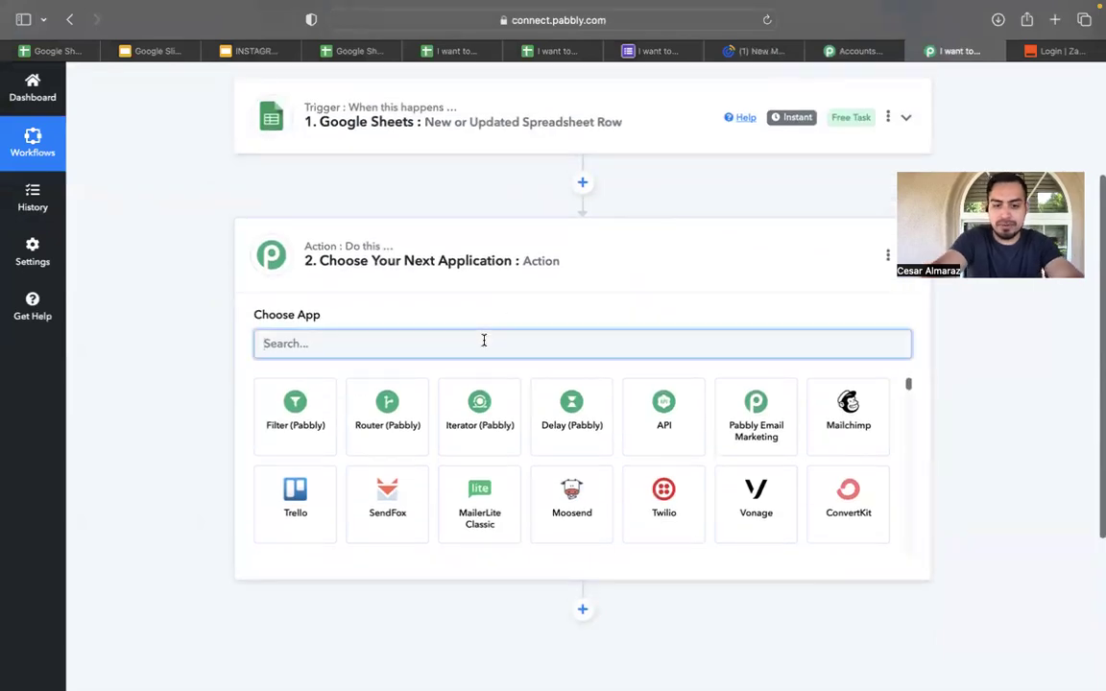
pyautogui.write('cons')
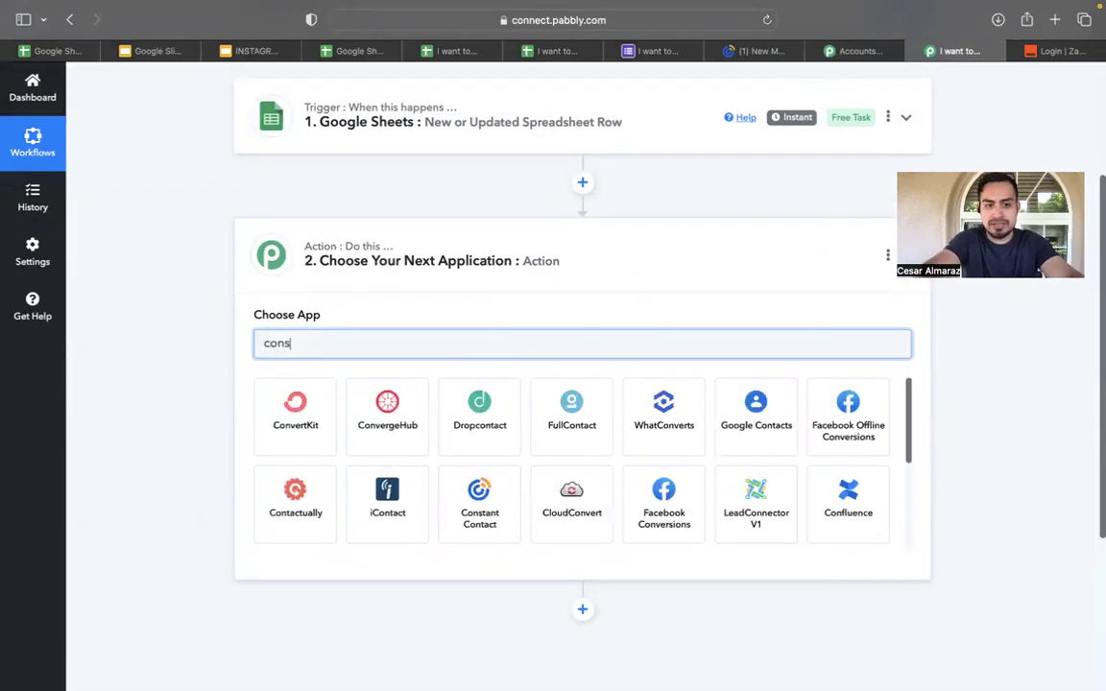
pyautogui.click(299, 434)
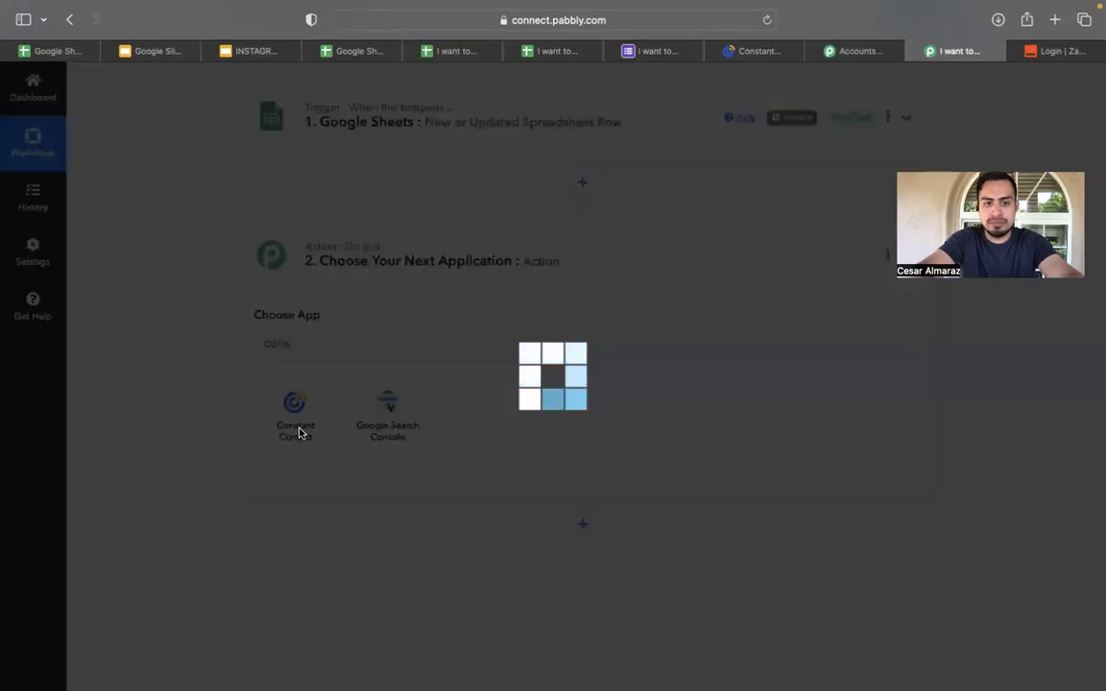
pyautogui.click(363, 409)
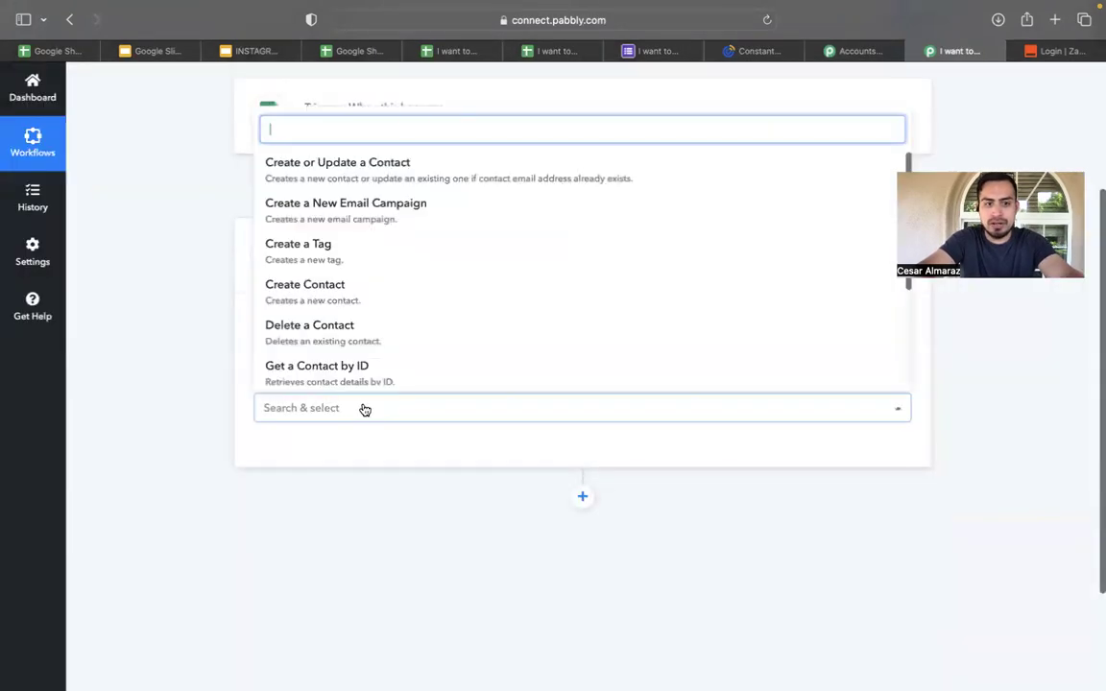
pyautogui.click(389, 292)
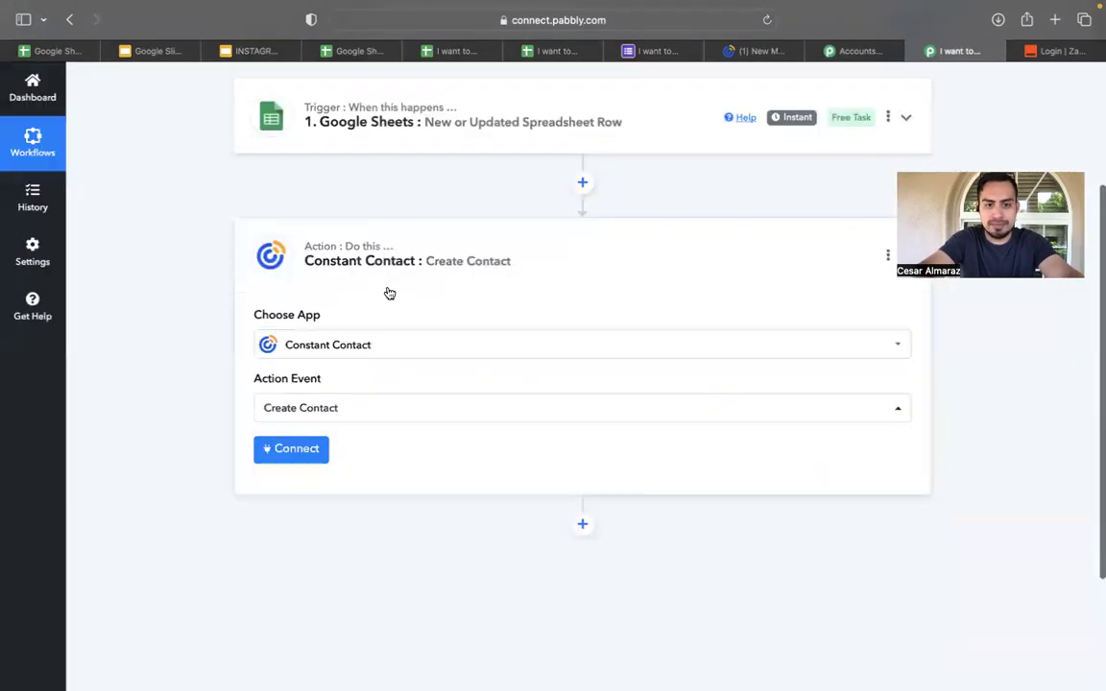
pyautogui.scroll(3, 389, 293)
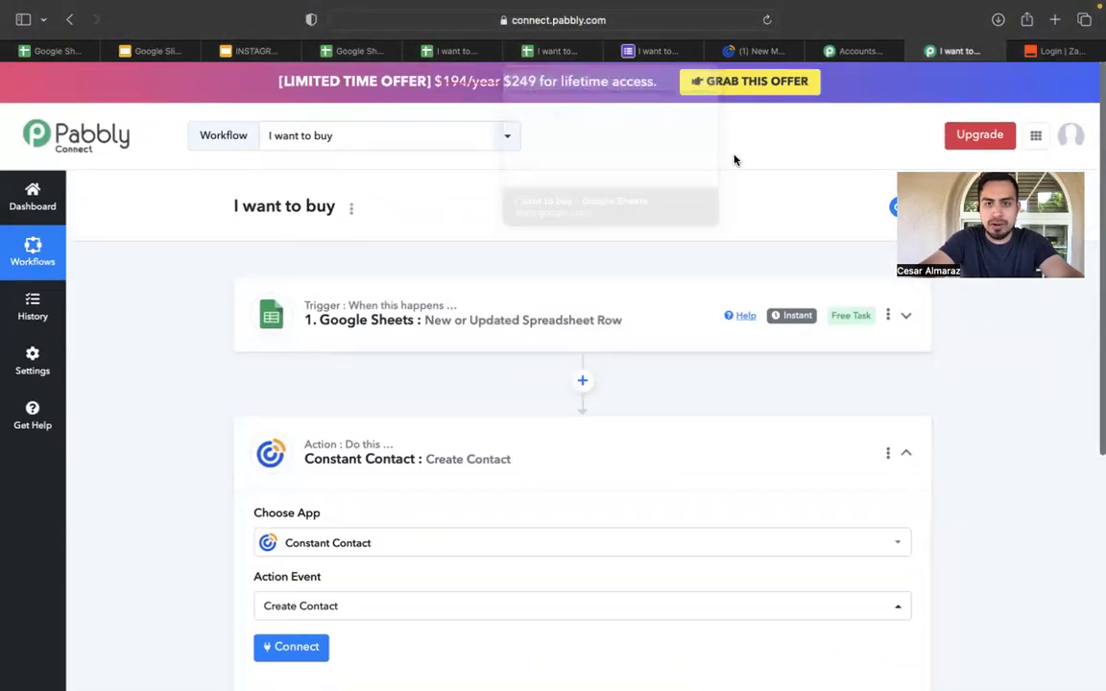
pyautogui.click(761, 51)
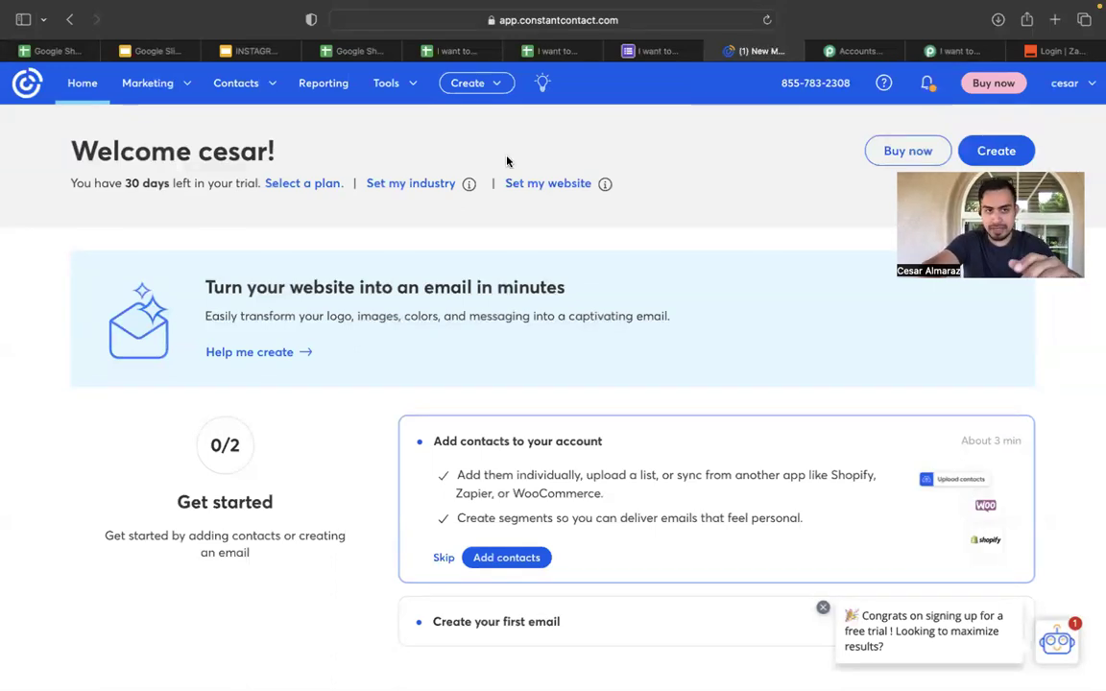
# On the contact lists page, start a new list named 'cdcdc', then discard it unsaved.
pyautogui.click(243, 85)
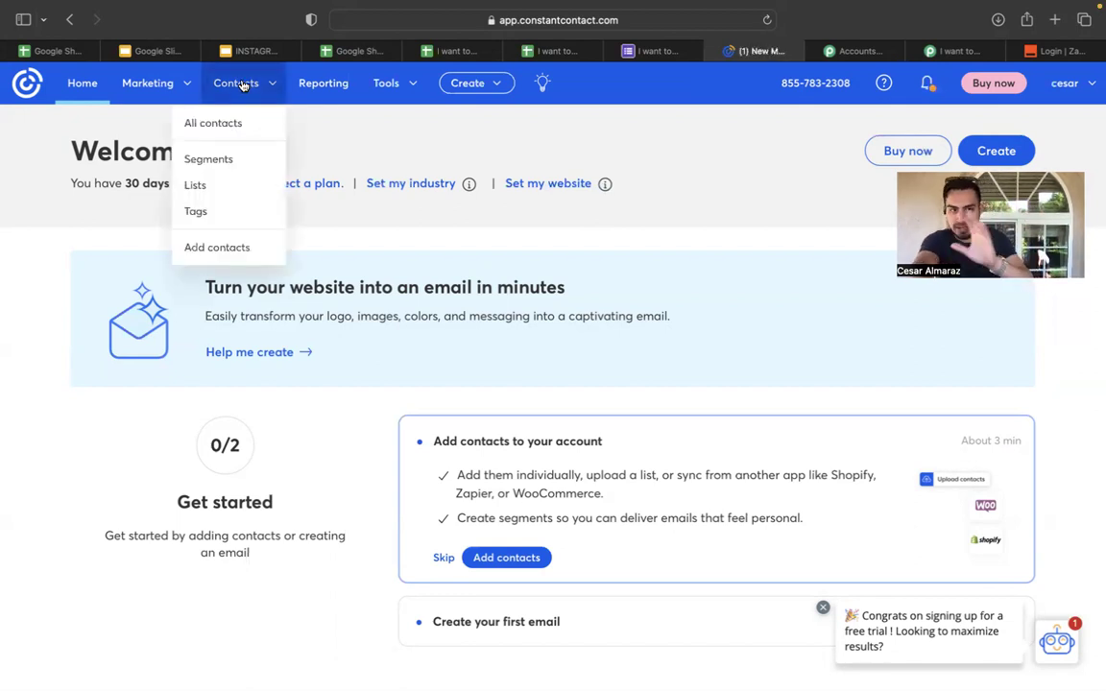
pyautogui.click(242, 191)
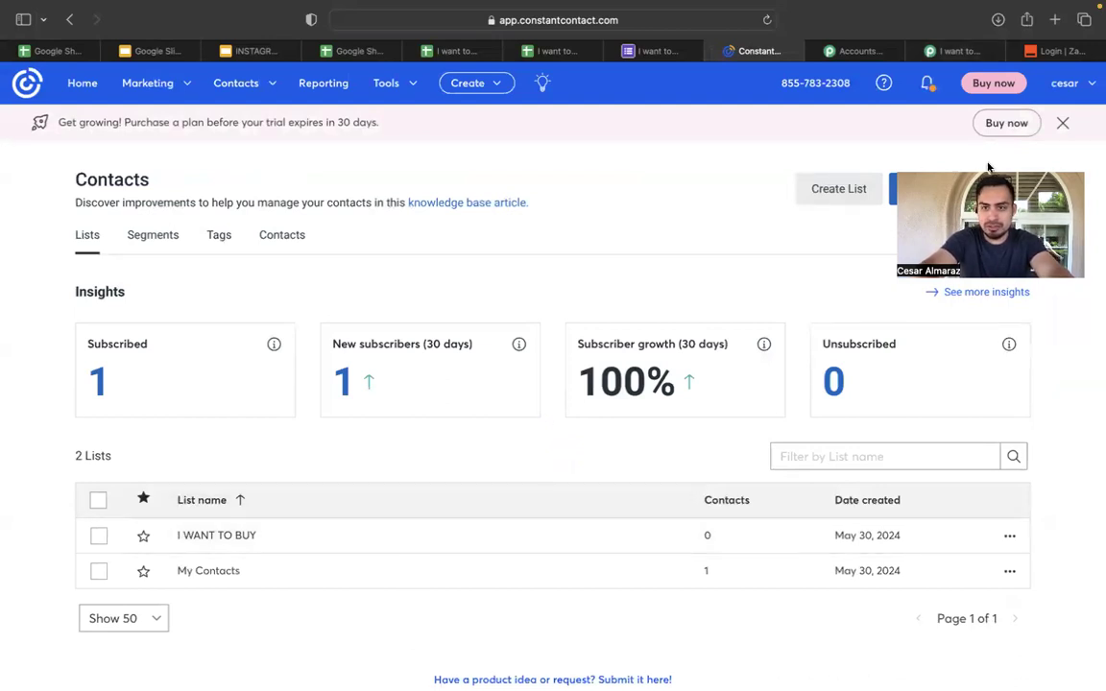
pyautogui.click(843, 190)
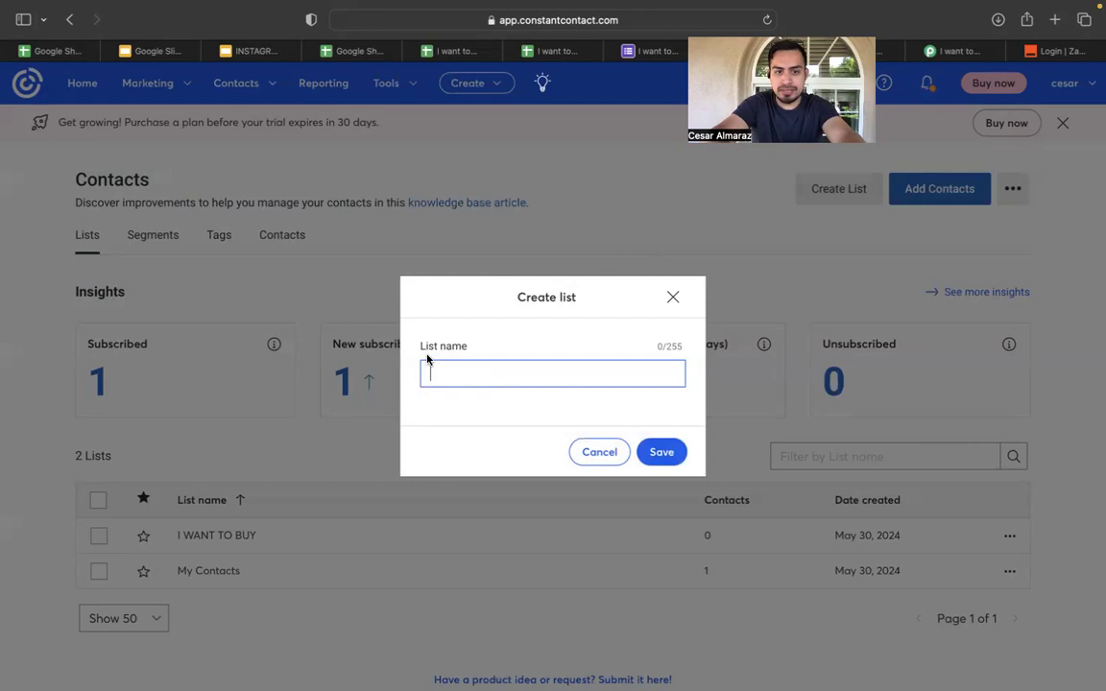
pyautogui.write('cdcdcdc')
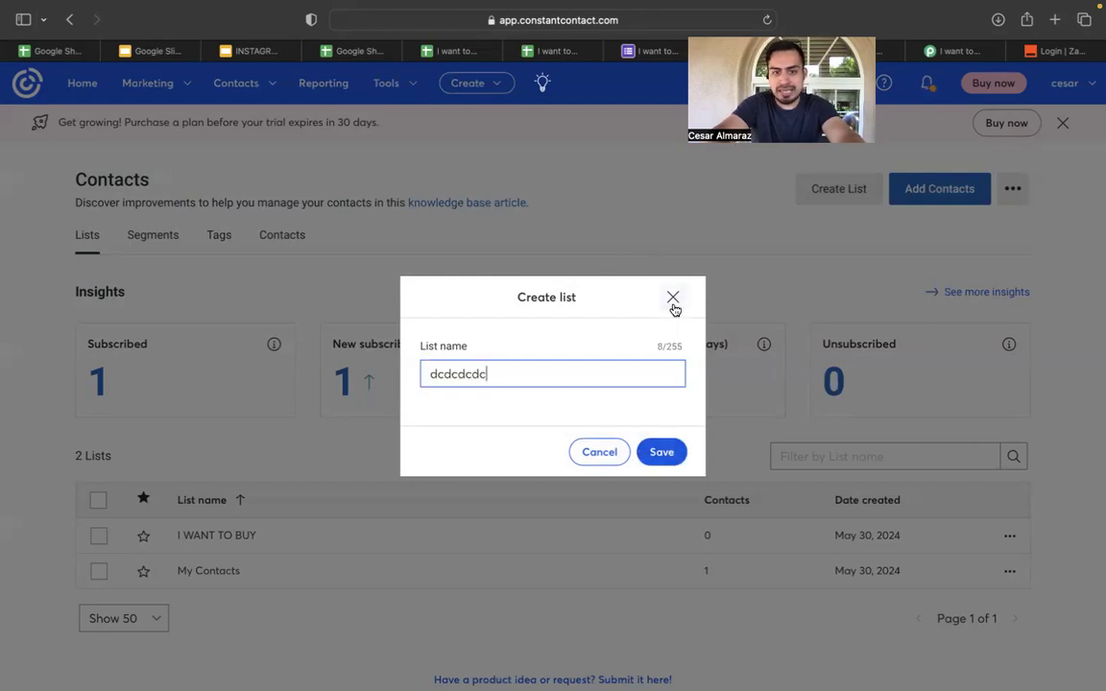
pyautogui.press('BackSpace')
pyautogui.press('BackSpace')
pyautogui.press('BackSpace')
pyautogui.press('BackSpace')
pyautogui.press('BackSpace')
pyautogui.press('BackSpace')
pyautogui.press('BackSpace')
pyautogui.press('BackSpace')
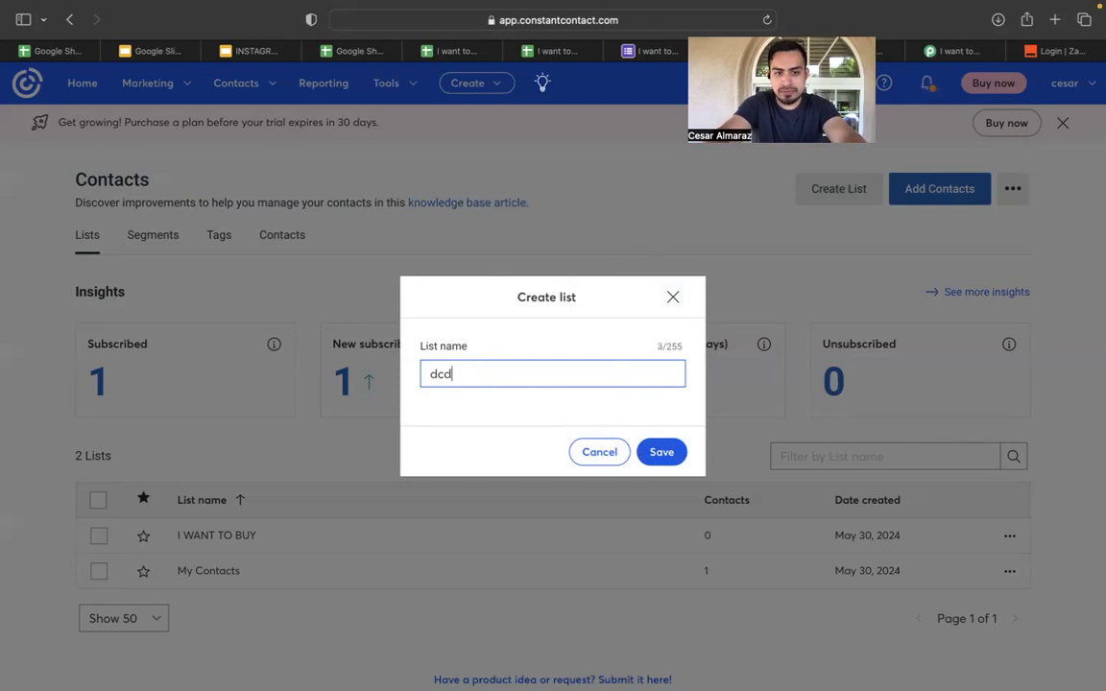
pyautogui.click(674, 298)
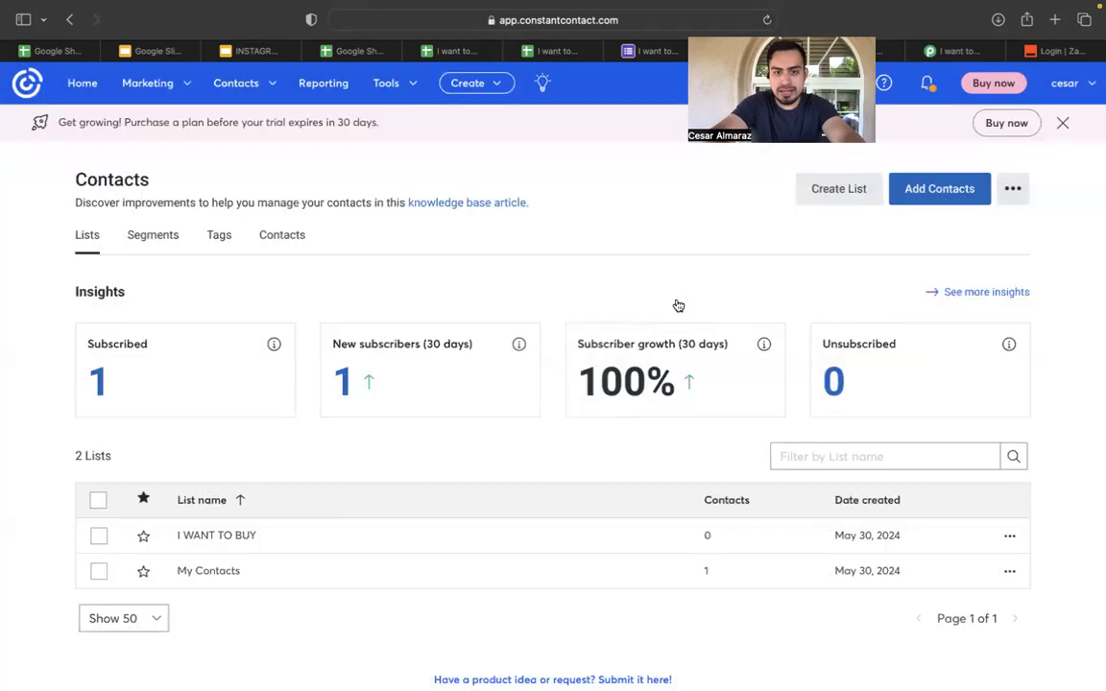
# Open the empty I WANT TO BUY list, then go to the Pabbly accounts page.
pyautogui.click(256, 535)
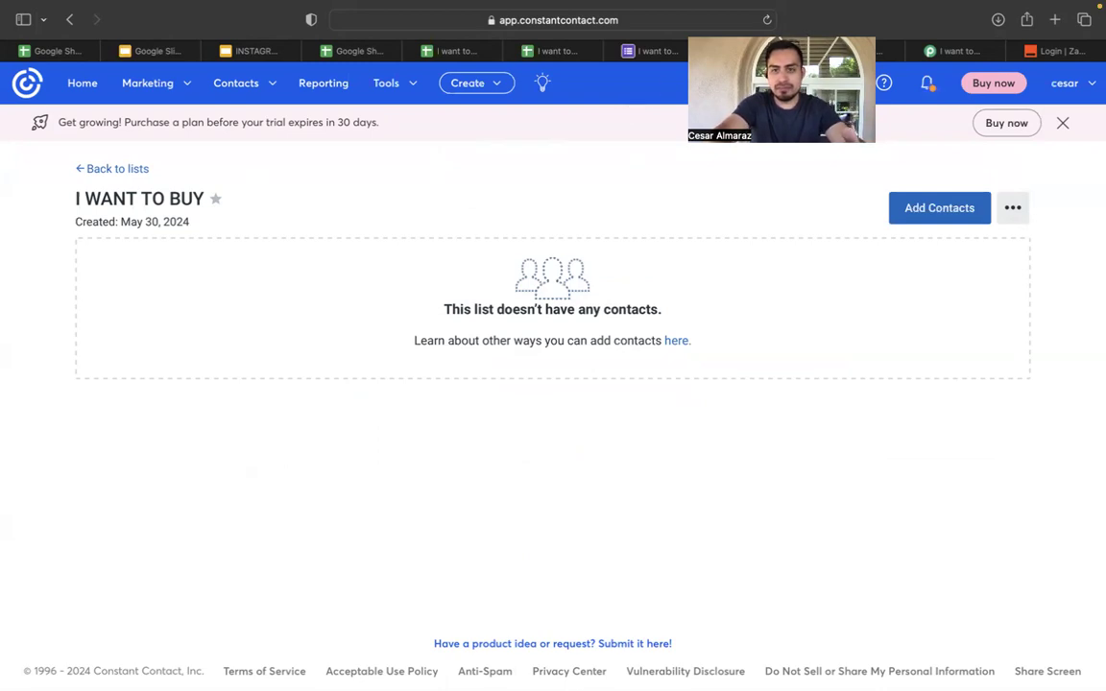
pyautogui.moveTo(809, 45); pyautogui.dragTo(736, 119)
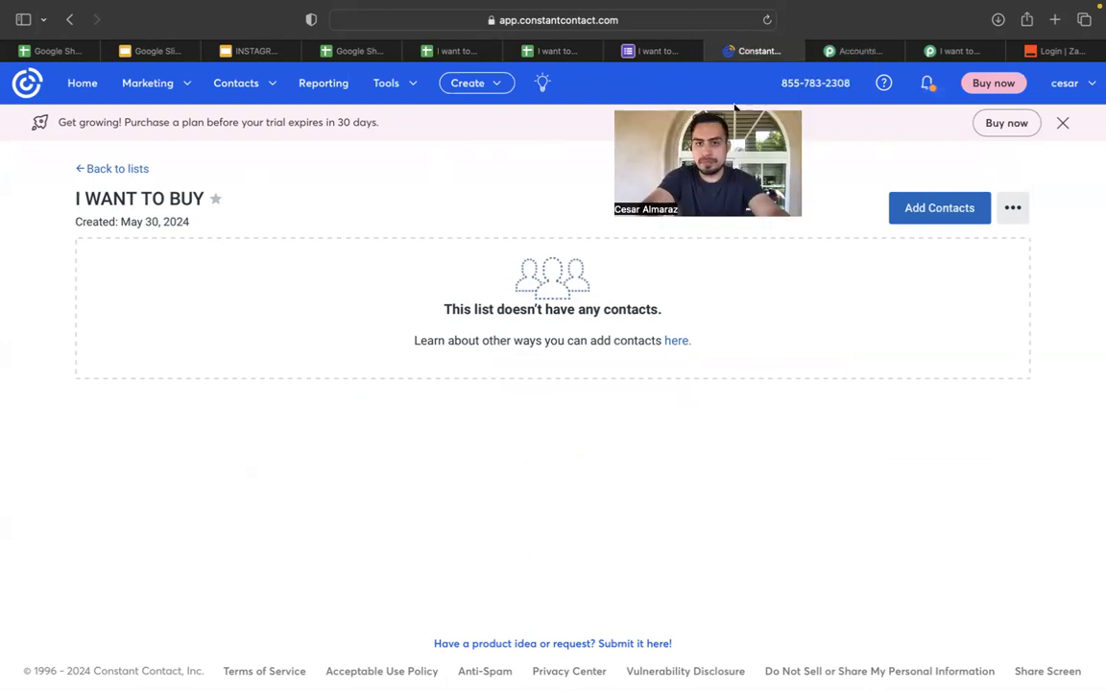
pyautogui.click(875, 53)
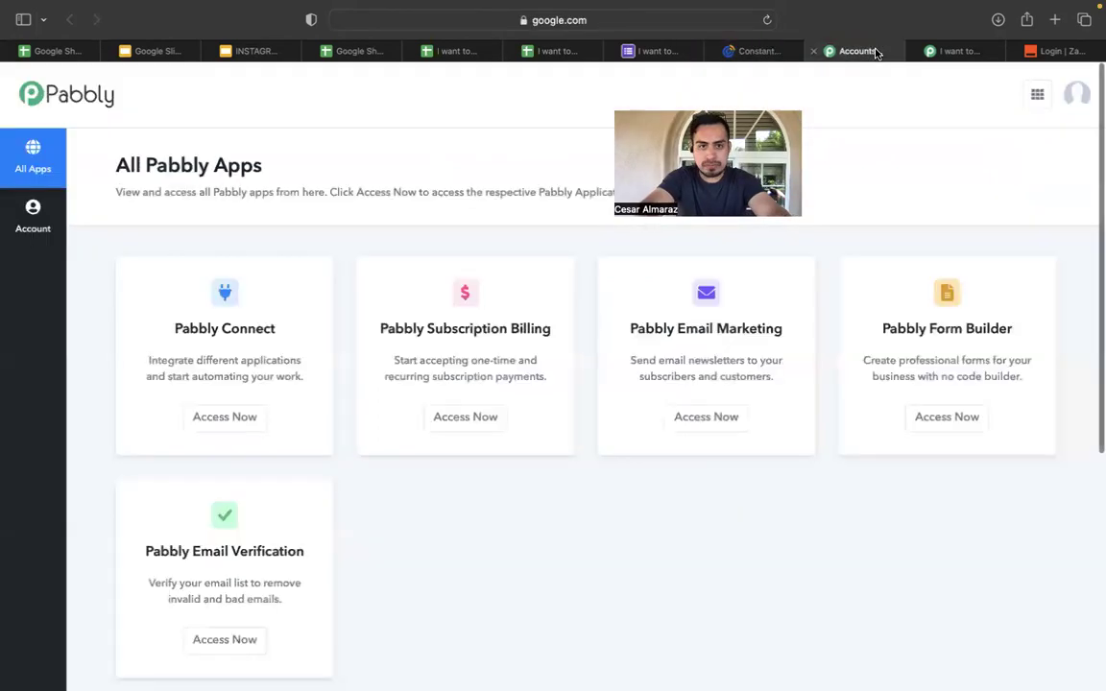
# Check the Pabbly workflow's Google Sheets trigger step, then return to the I want to buy spreadsheet.
pyautogui.click(549, 51)
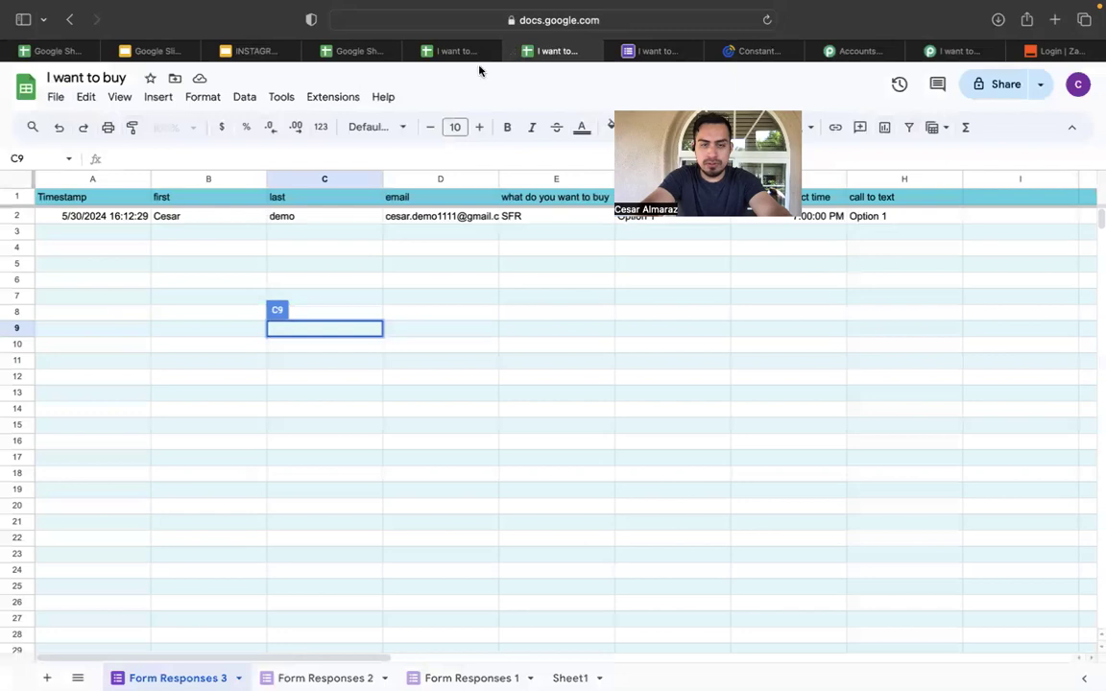
pyautogui.click(954, 59)
pyautogui.scroll(-2, 543, 436)
pyautogui.scroll(2, 523, 365)
pyautogui.click(516, 320)
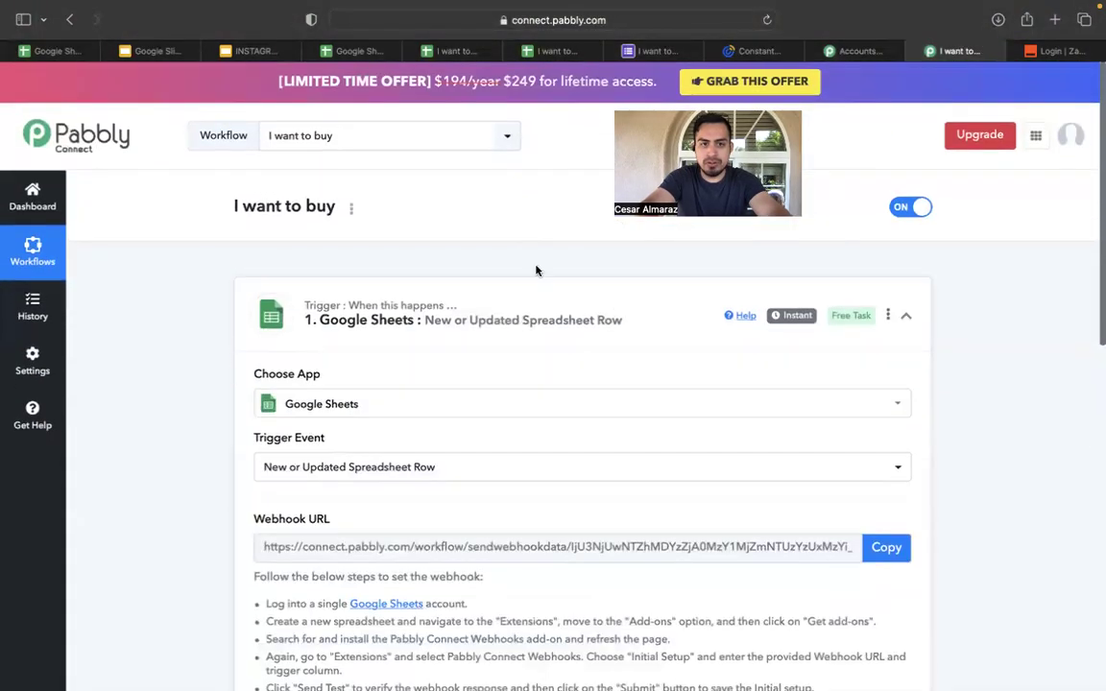
pyautogui.click(544, 54)
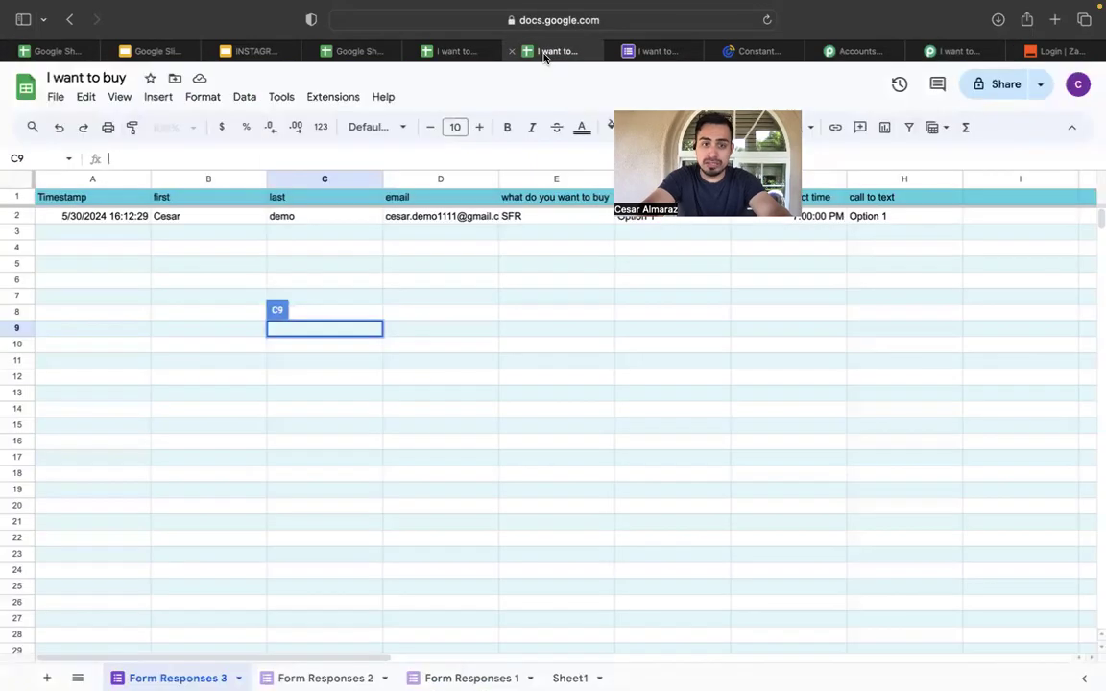
# Search the add-on marketplace for 'pabb' and confirm Pabbly Connect Webhooks is already installed.
pyautogui.click(319, 100)
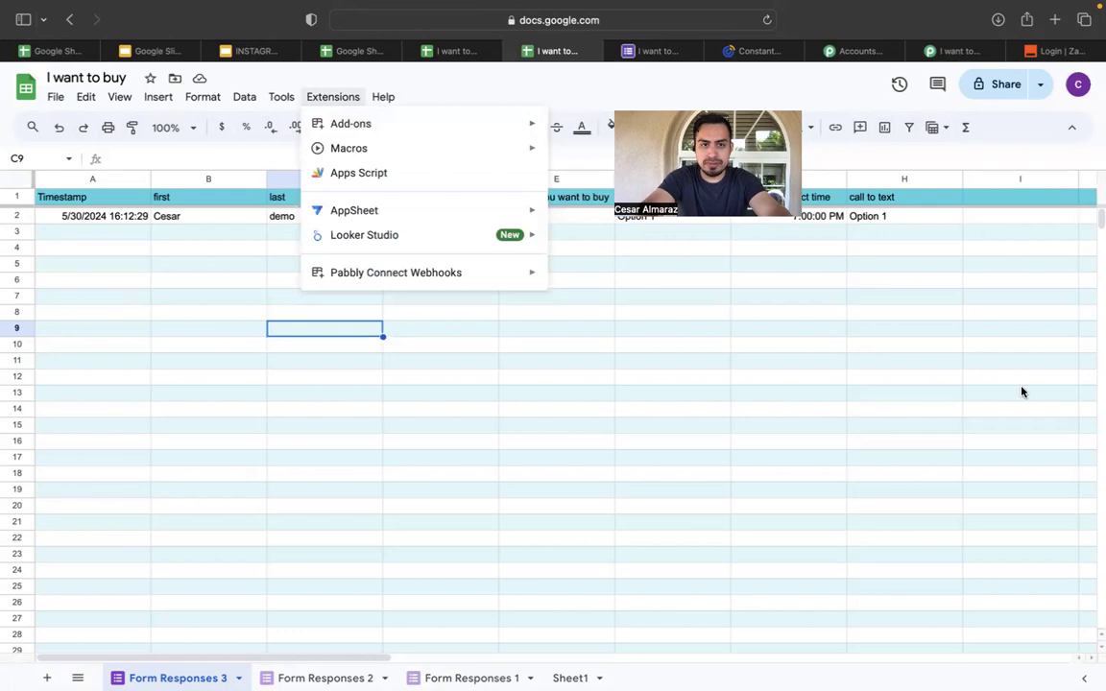
pyautogui.moveTo(432, 126)
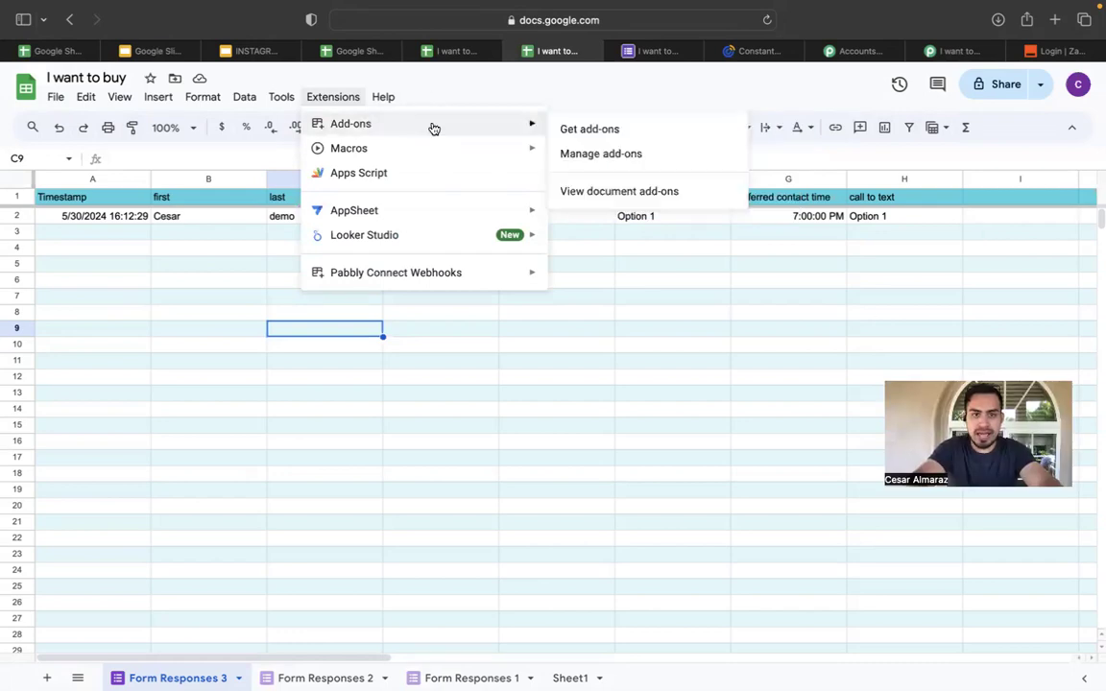
pyautogui.click(585, 130)
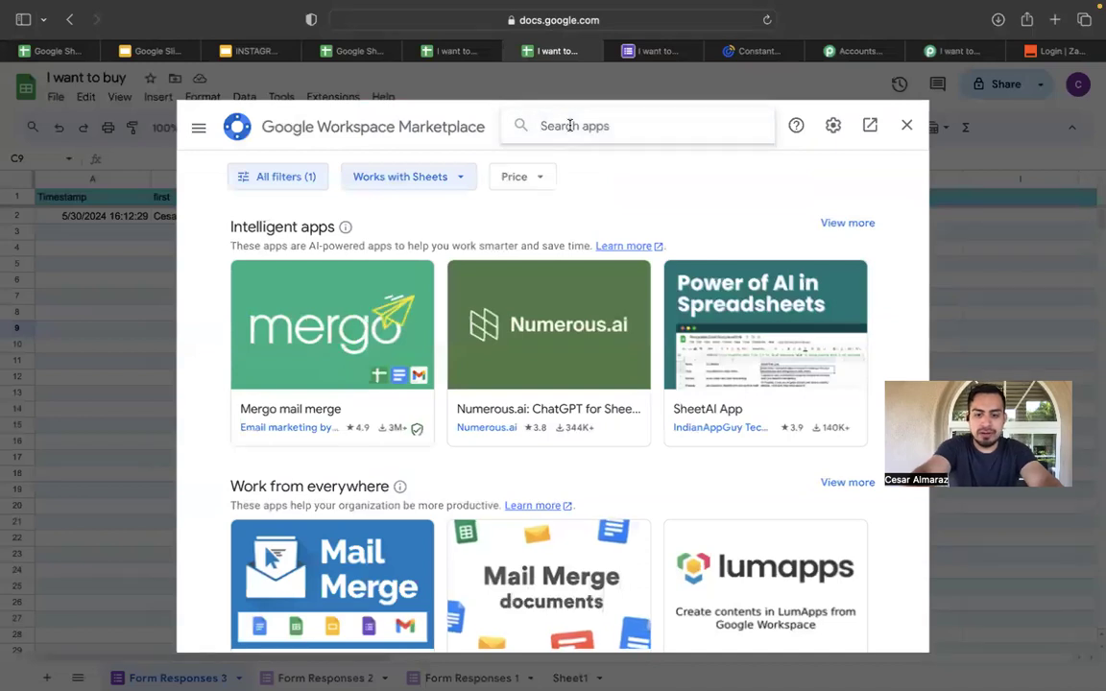
pyautogui.click(570, 125)
pyautogui.write('pabbl')
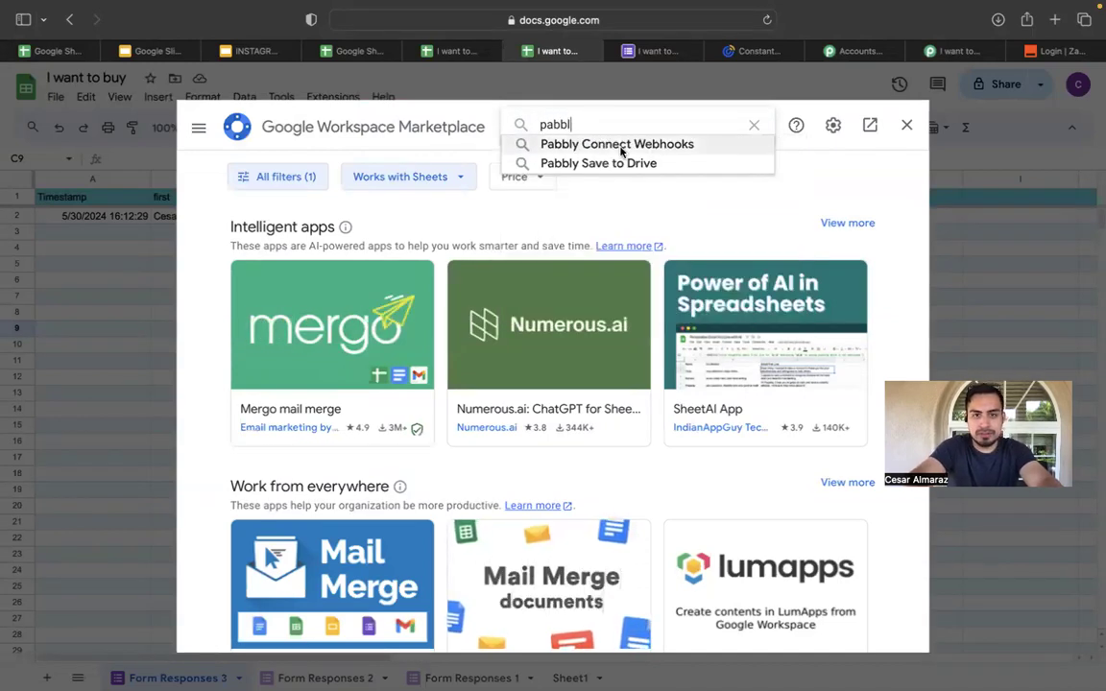
pyautogui.click(620, 145)
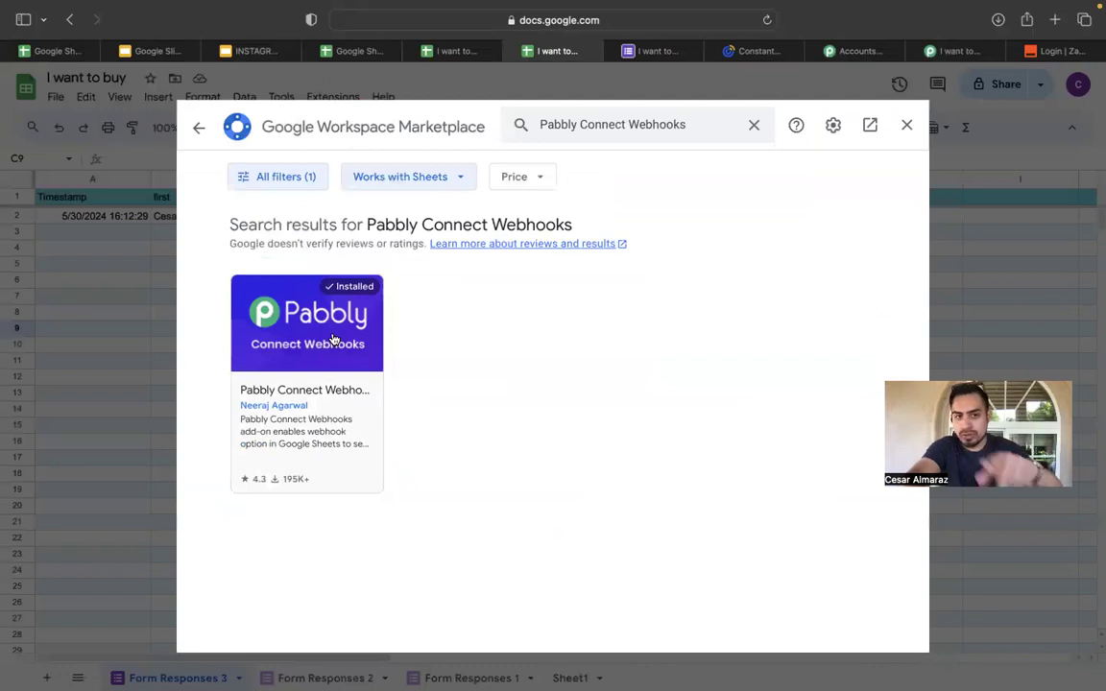
pyautogui.click(907, 123)
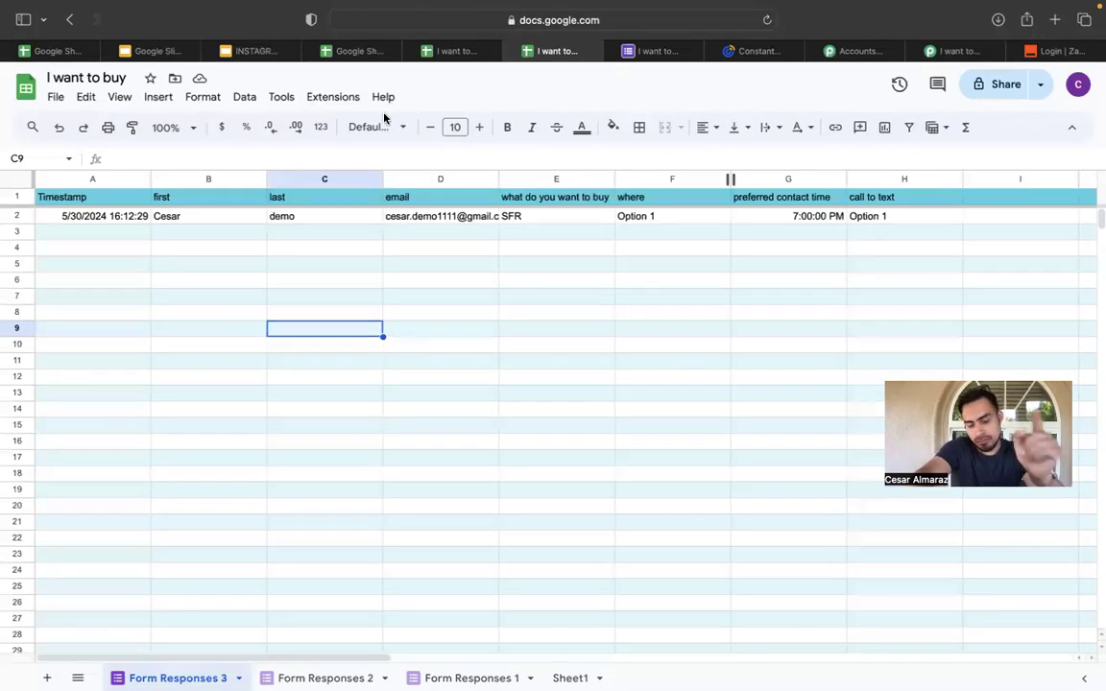
# Copy the Google Sheets trigger's webhook URL in Pabbly Connect and return to the spreadsheet.
pyautogui.click(956, 51)
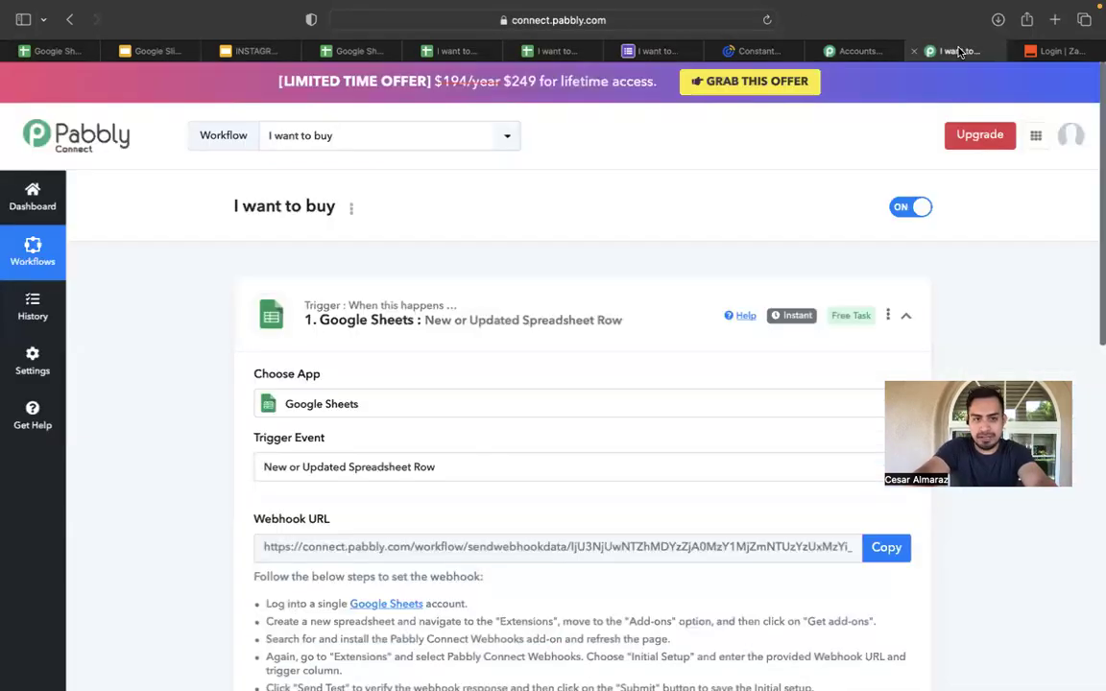
pyautogui.scroll(-4, 758, 225)
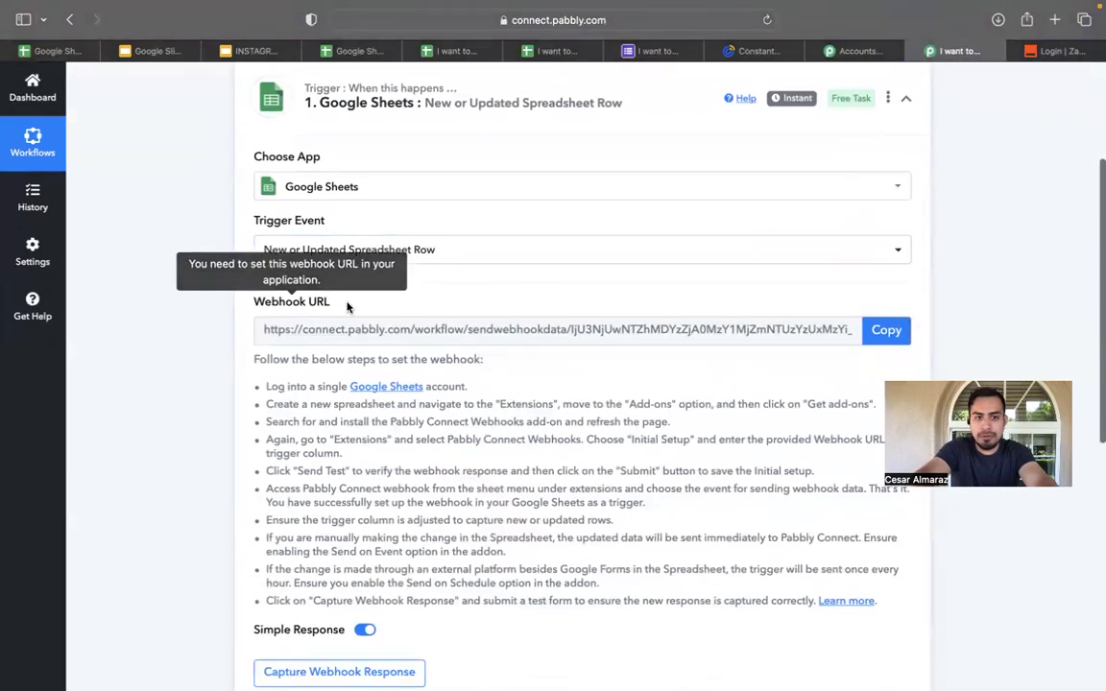
pyautogui.click(892, 330)
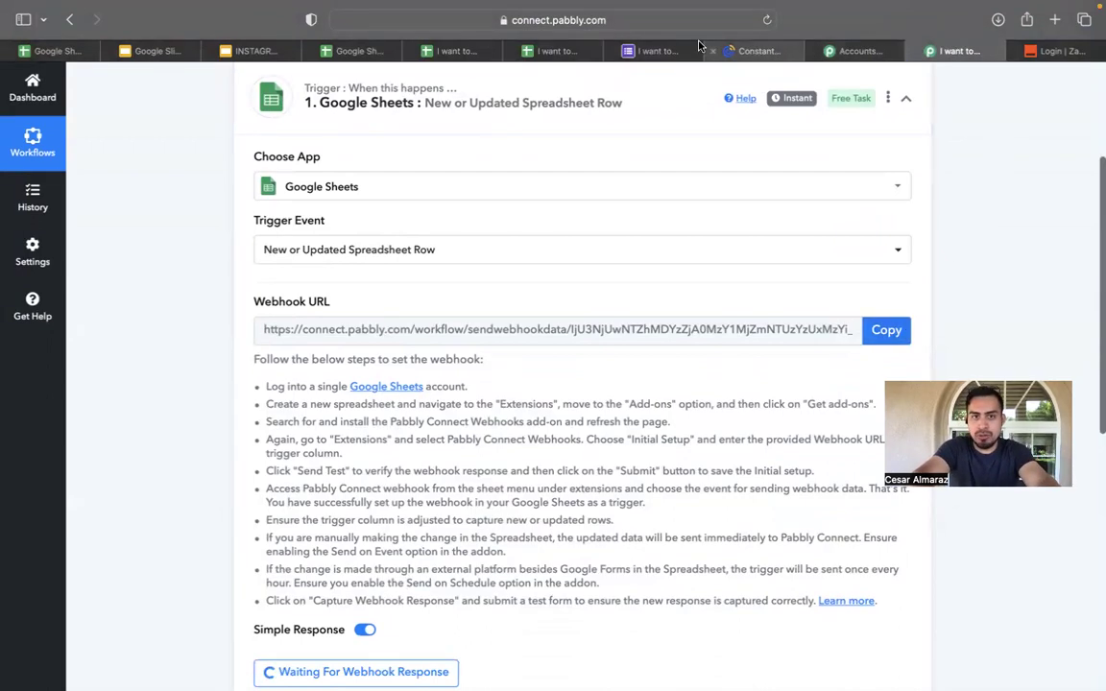
pyautogui.click(554, 53)
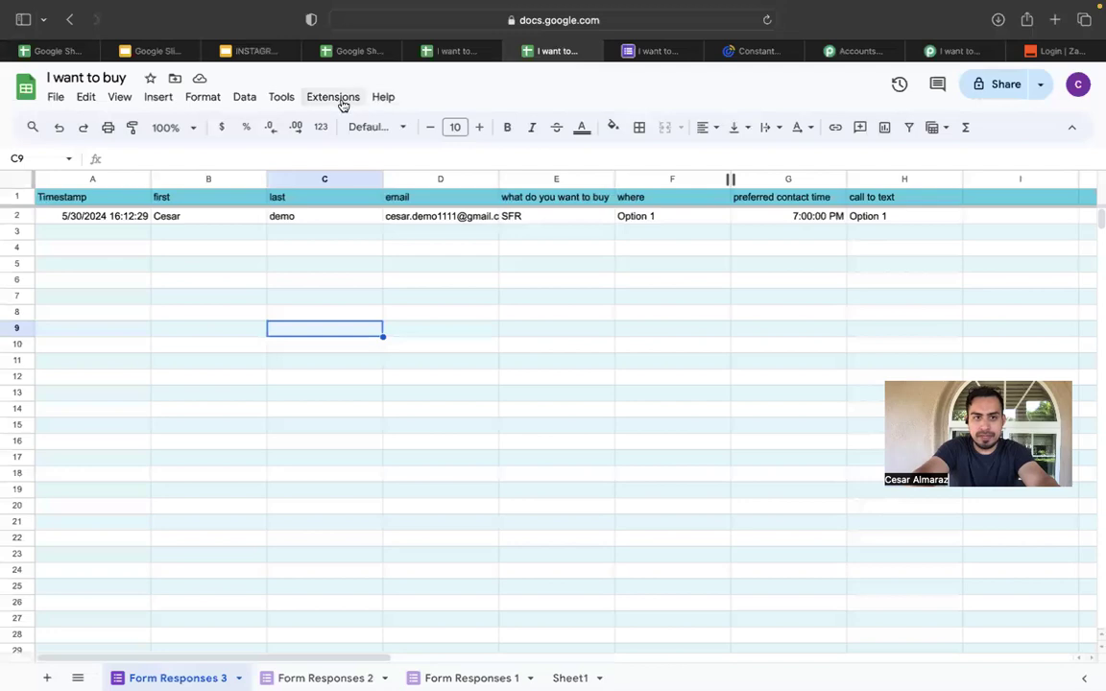
# Run the Pabbly Connect Webhooks add-on's Send On Event option, then reopen its Extensions menu.
pyautogui.click(293, 104)
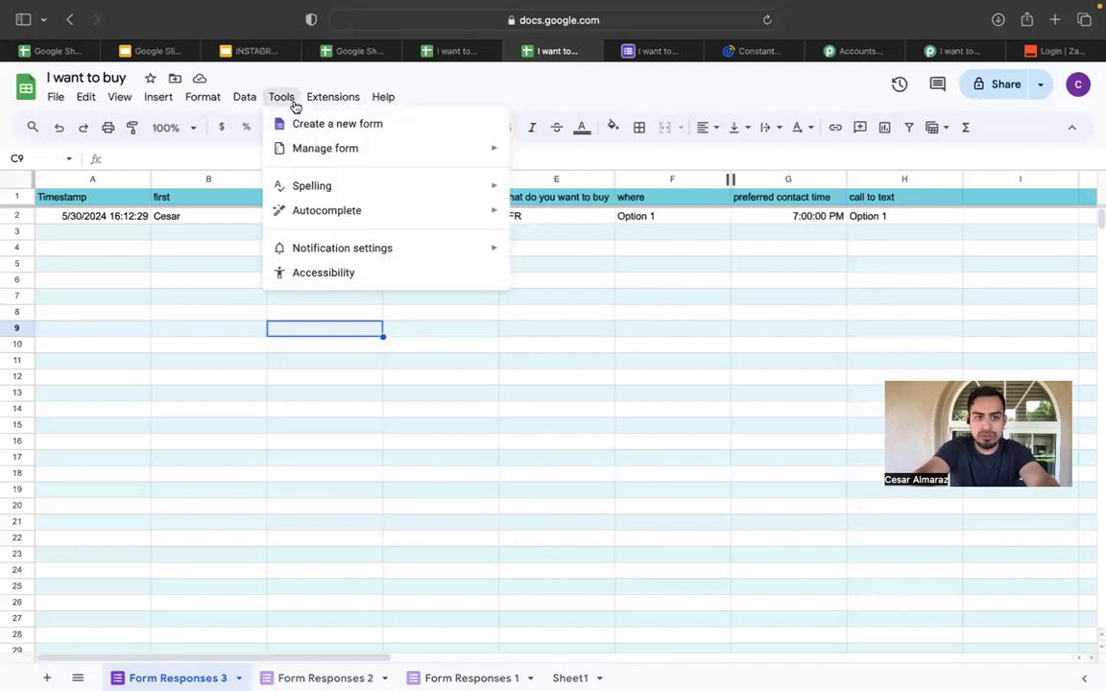
pyautogui.moveTo(330, 97)
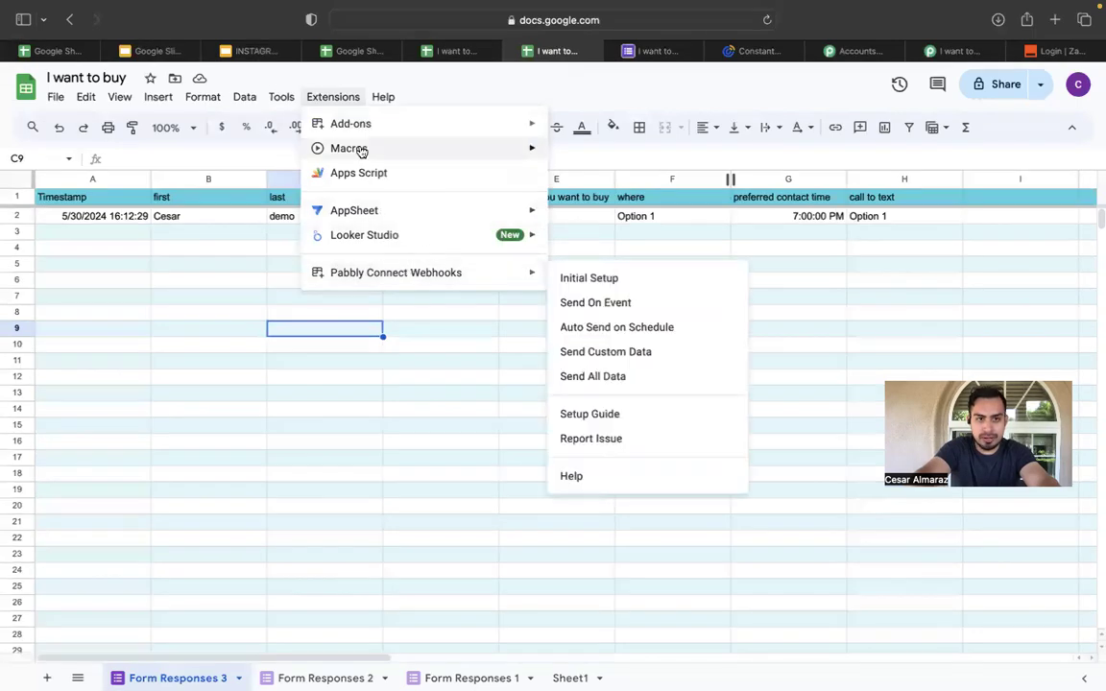
pyautogui.moveTo(407, 276)
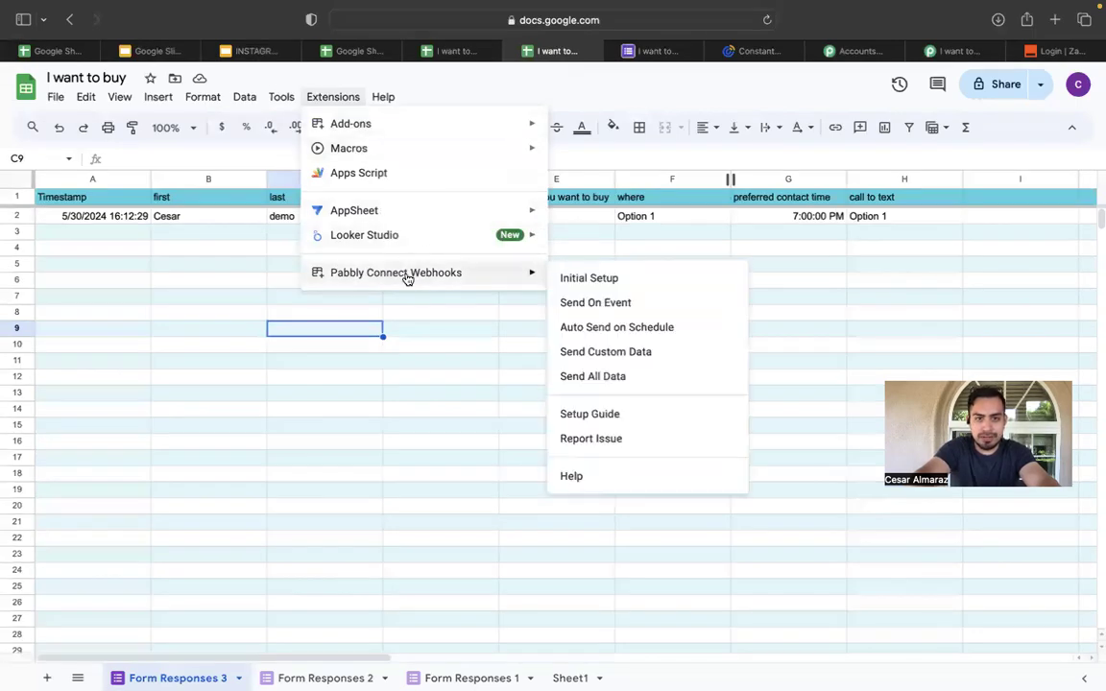
pyautogui.click(597, 305)
pyautogui.click(332, 97)
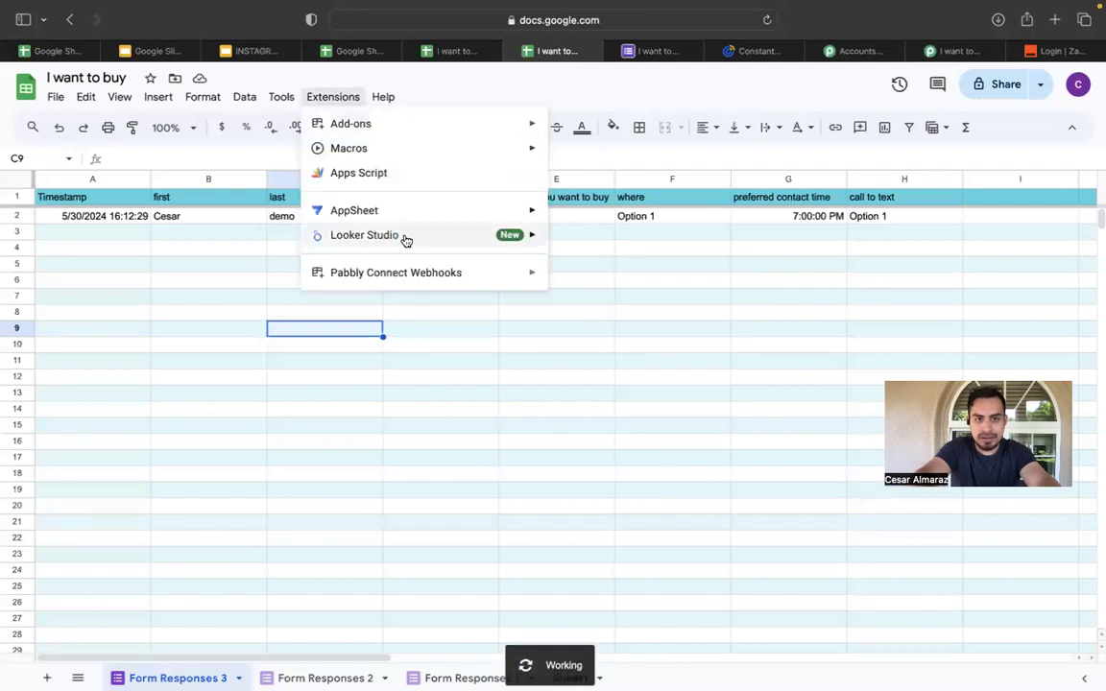
pyautogui.moveTo(420, 281)
pyautogui.click(580, 285)
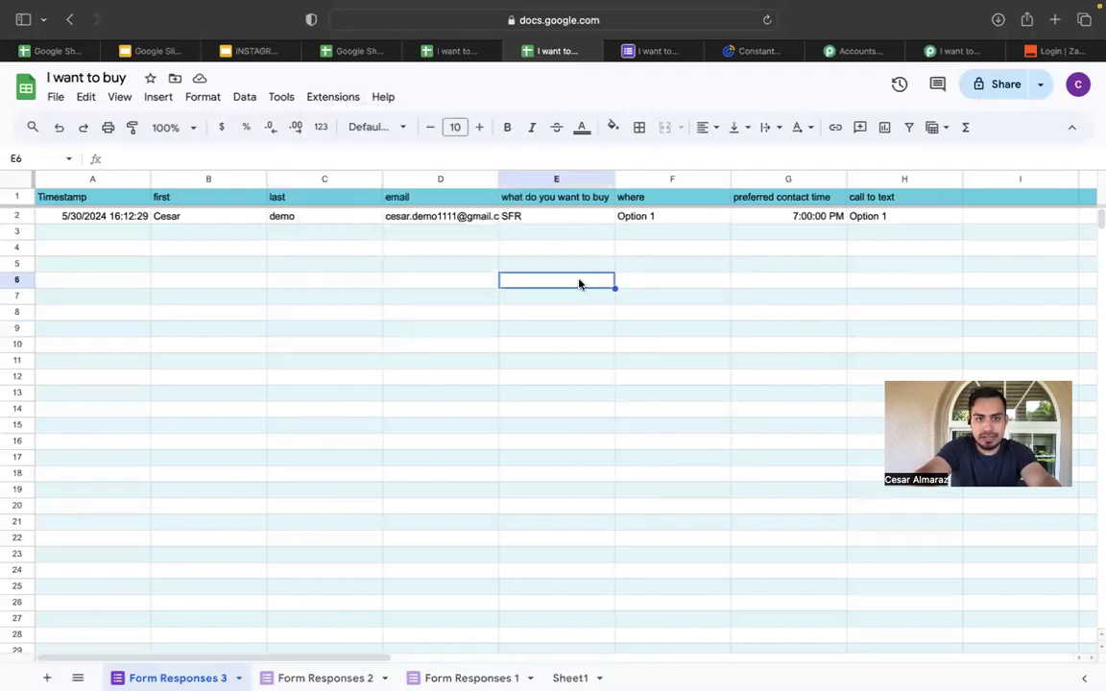
pyautogui.click(332, 97)
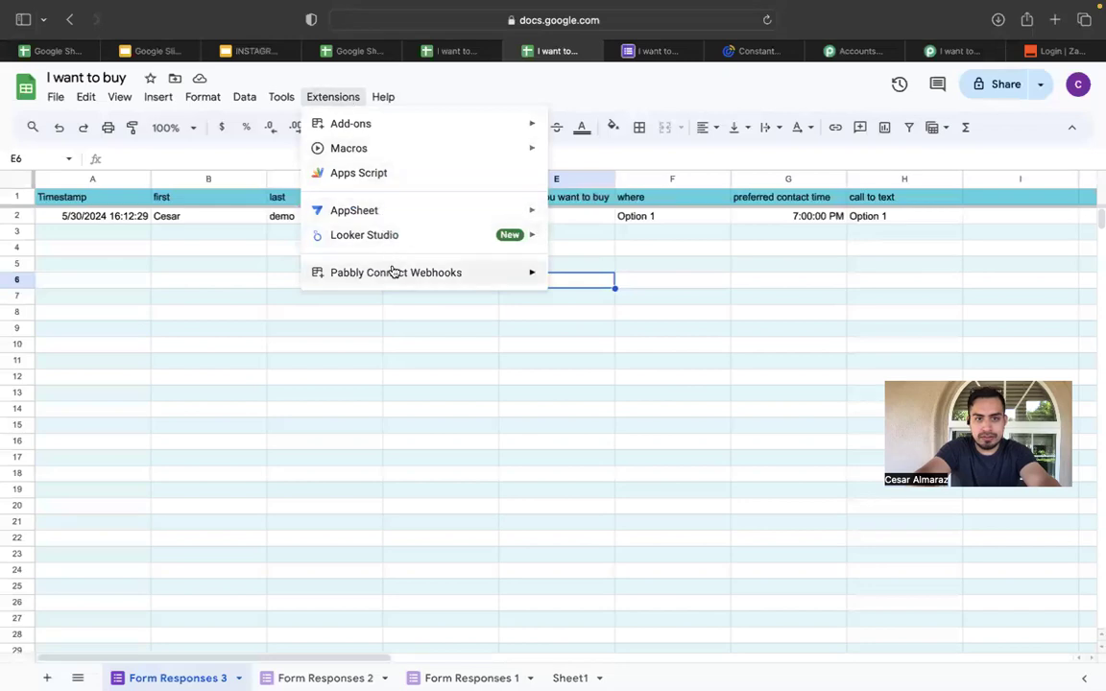
# In the add-on's Initial Setup, paste the Pabbly webhook URL and set trigger column H.
pyautogui.moveTo(394, 272)
pyautogui.click(580, 282)
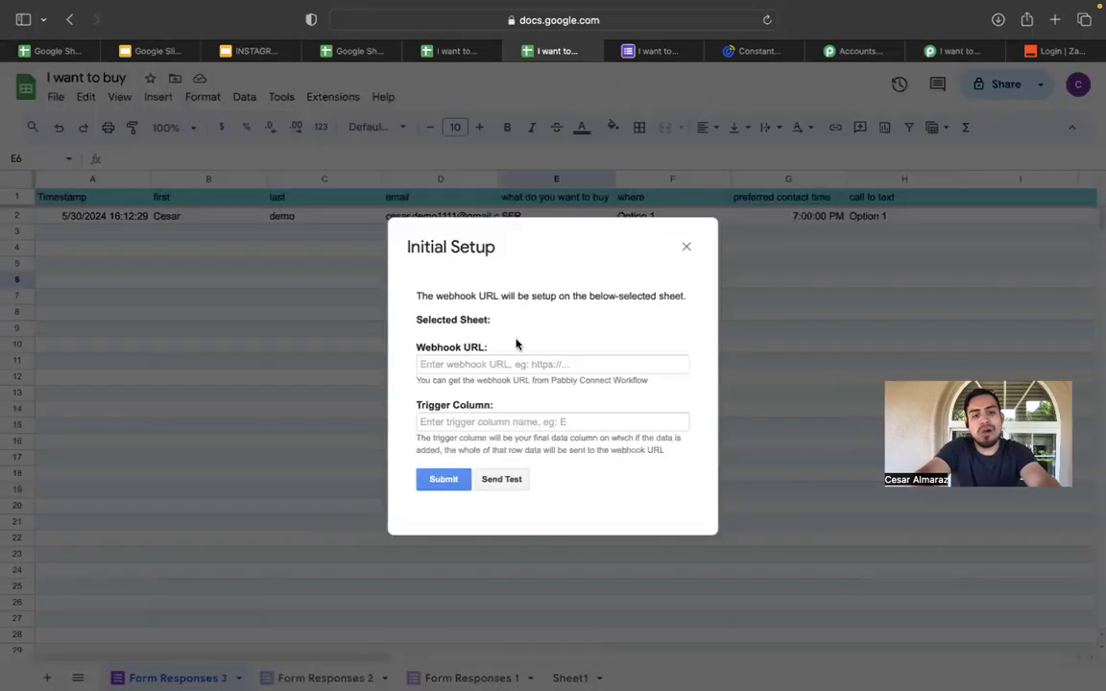
pyautogui.rightClick(505, 362)
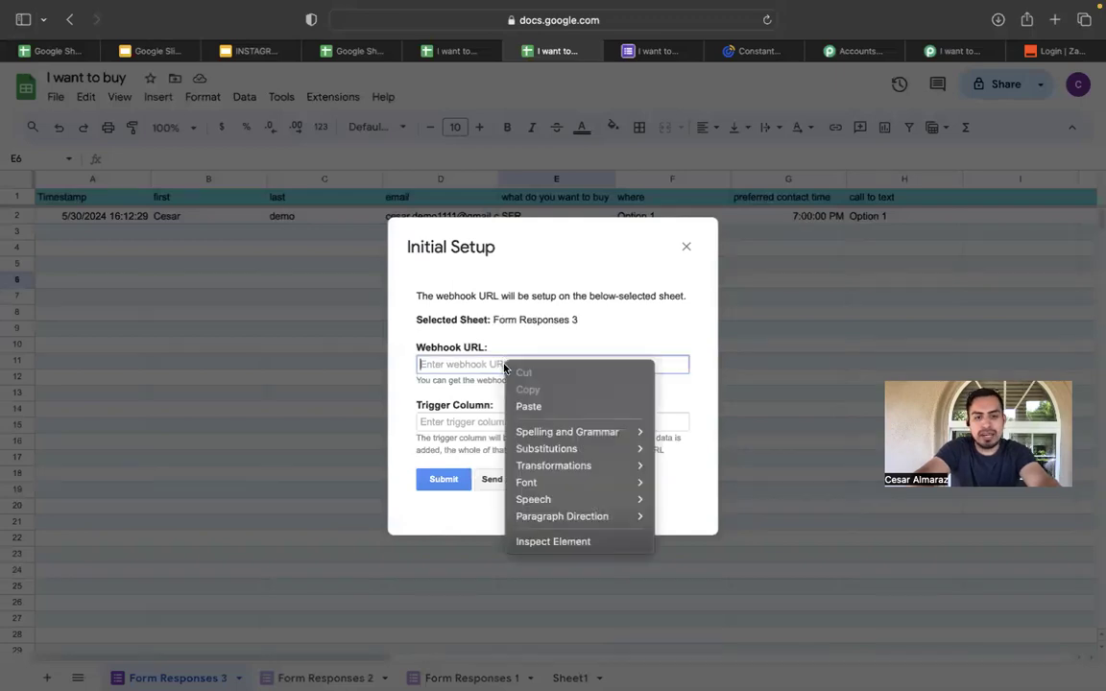
pyautogui.click(534, 407)
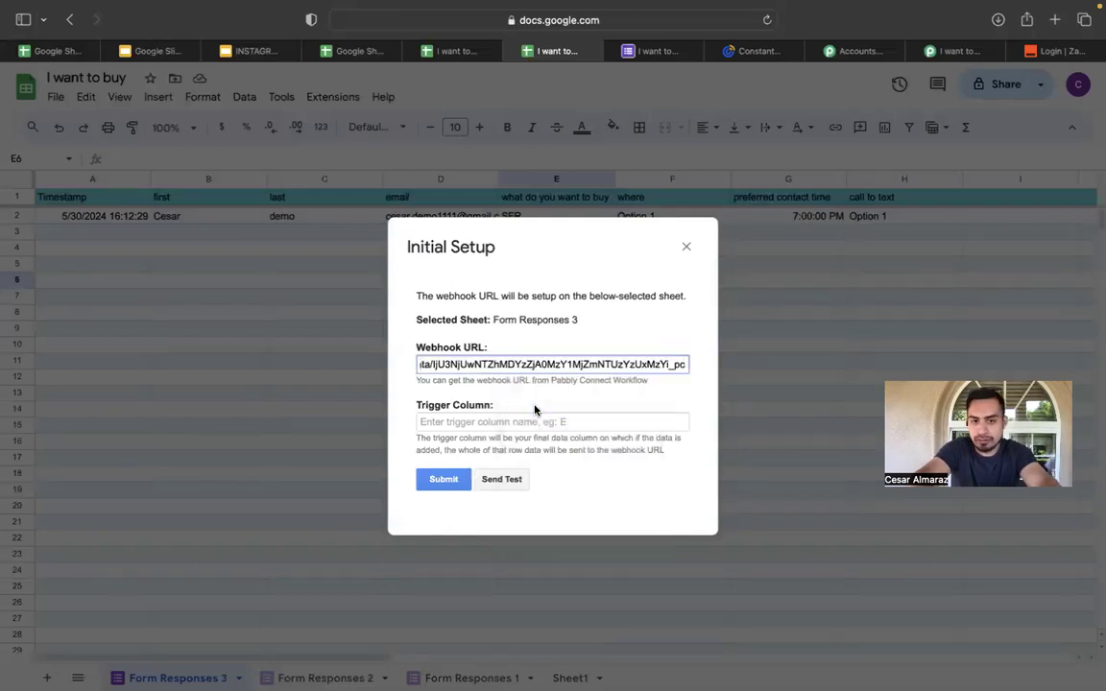
pyautogui.click(517, 423)
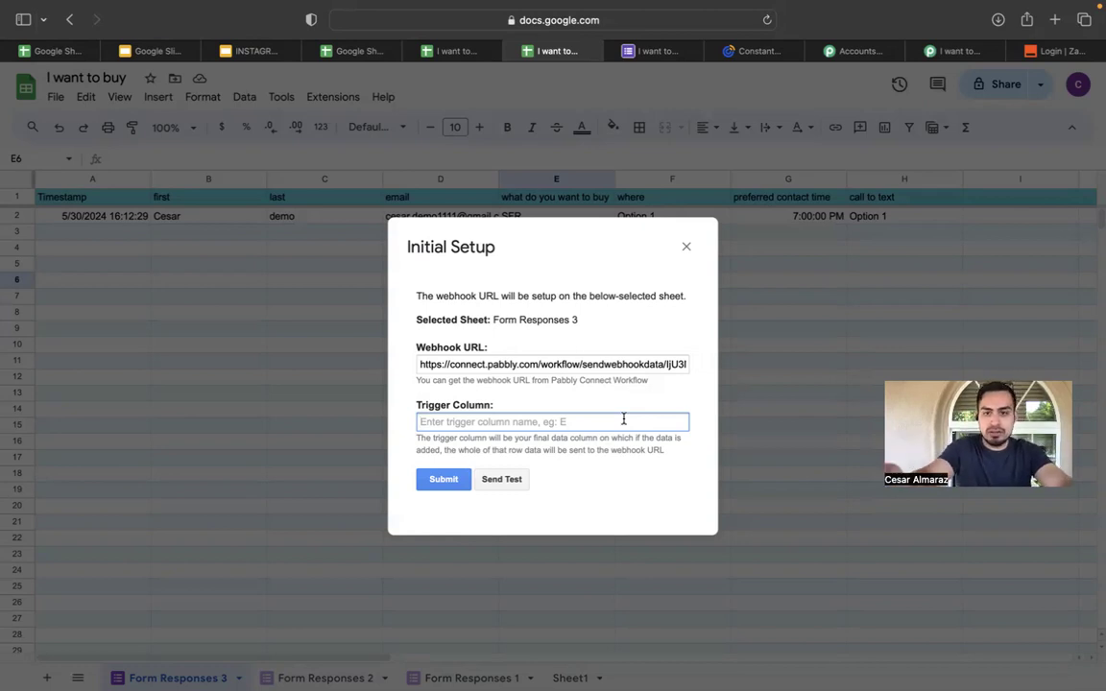
pyautogui.write('H')
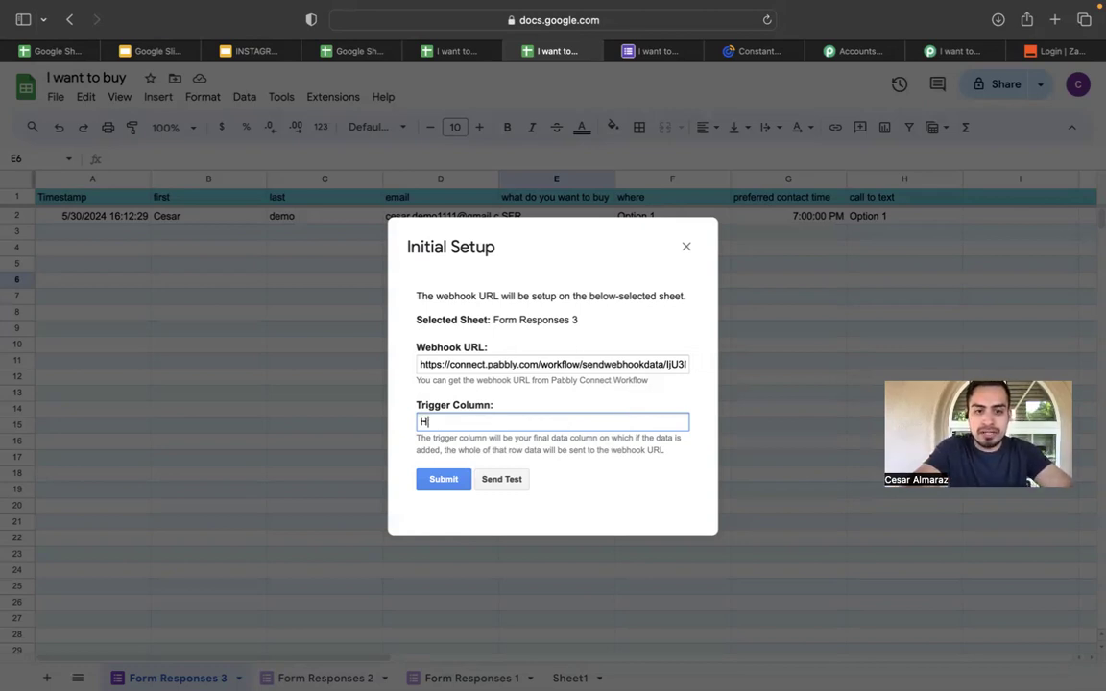
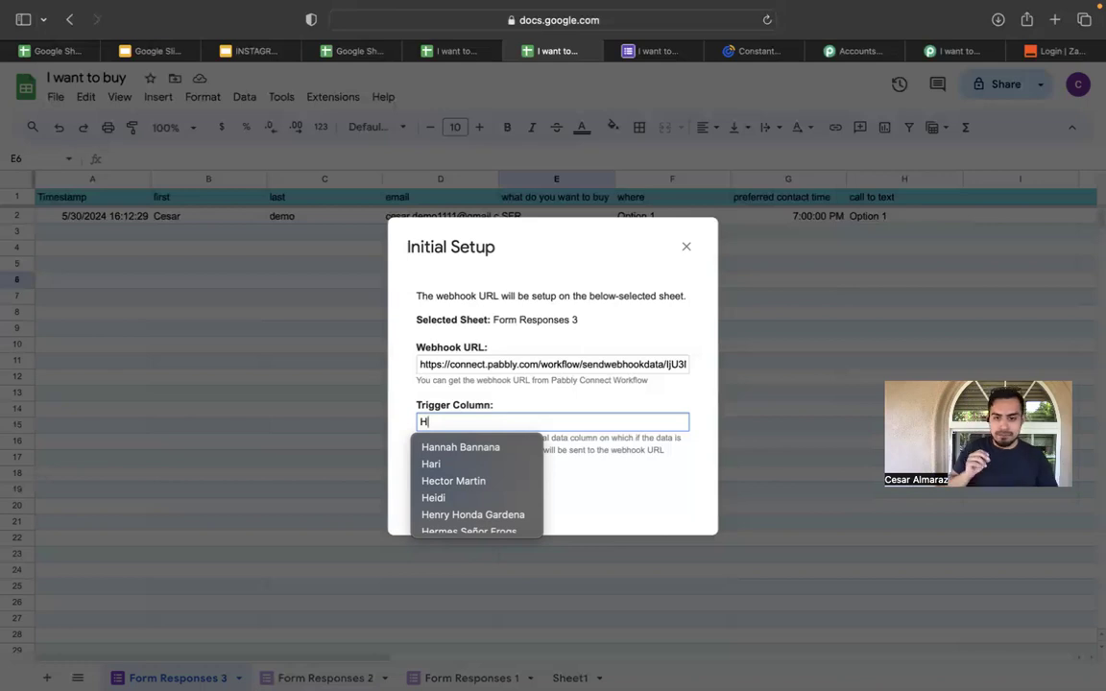
# Keep H as the trigger column, send a test row, and submit the webhook setup.
pyautogui.click(685, 447)
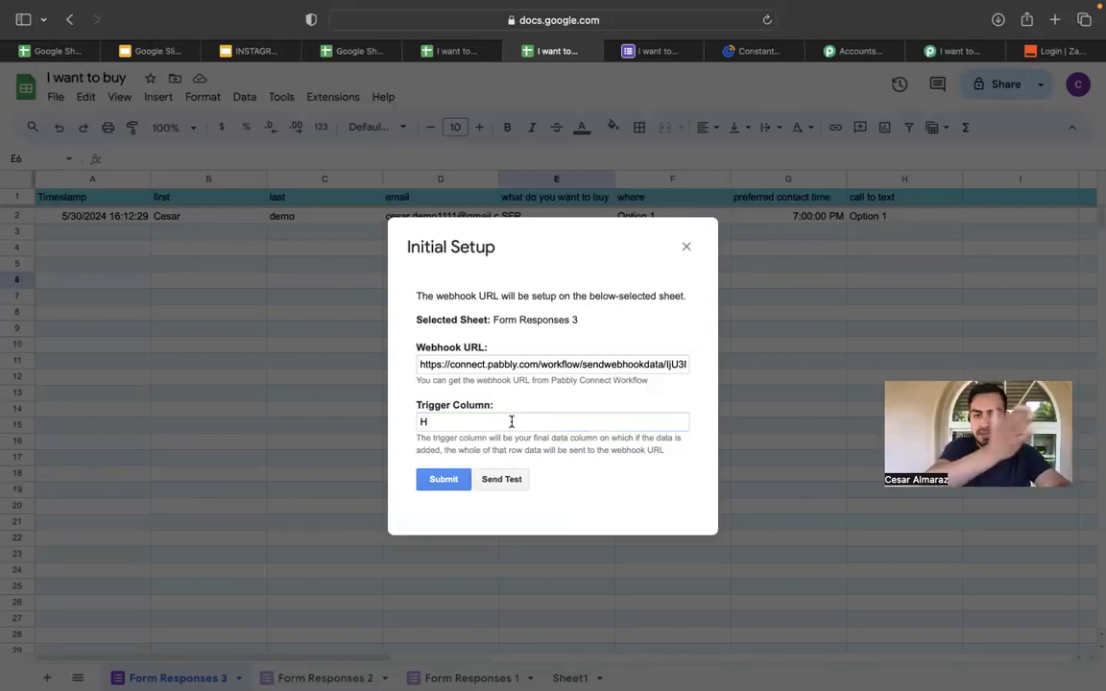
pyautogui.click(497, 479)
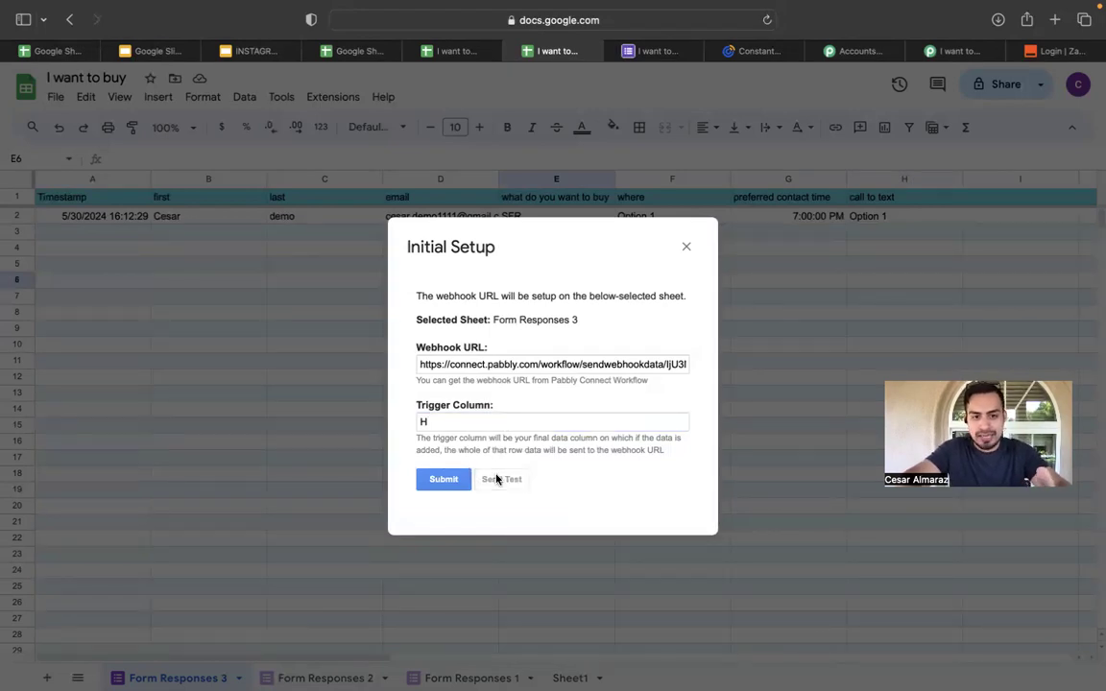
pyautogui.click(444, 480)
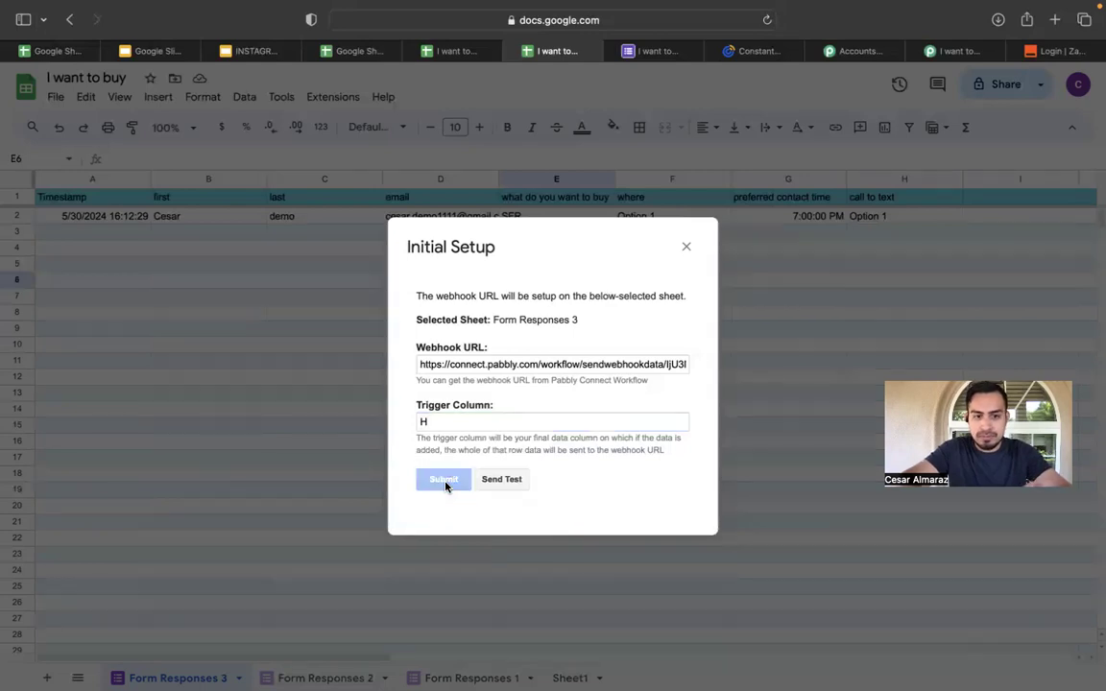
# Close the setup window and return to the Pabbly Connect workflow.
pyautogui.click(686, 247)
pyautogui.click(461, 53)
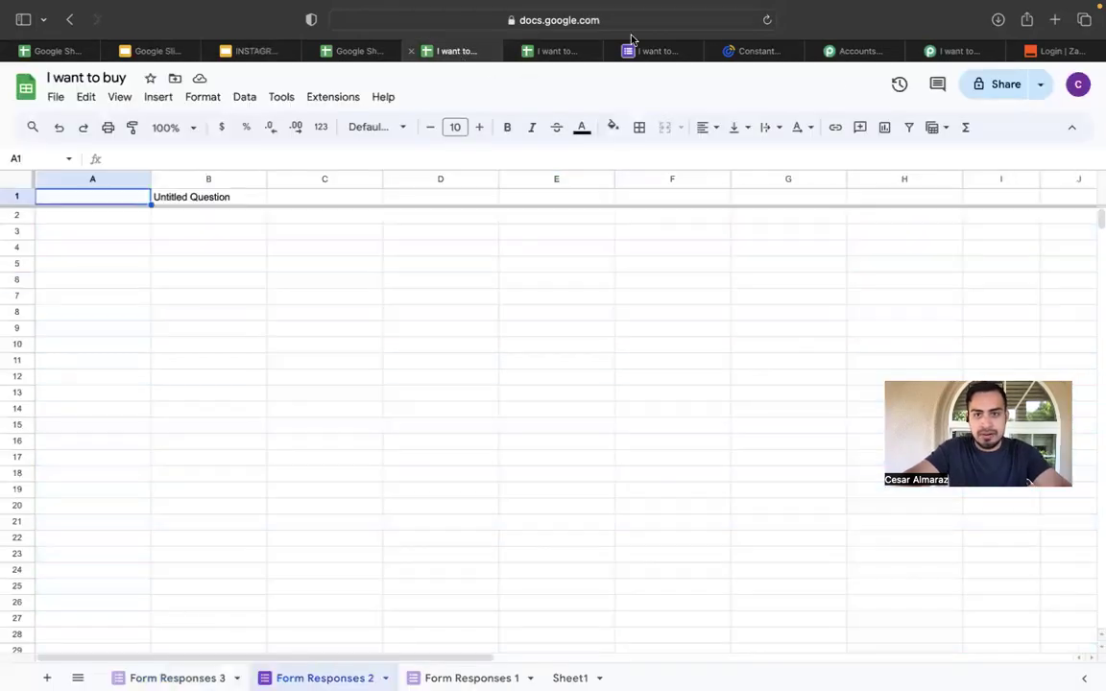
pyautogui.click(950, 51)
# Review the trigger's captured Response Received fields, then expand the Constant Contact : Create Contact action.
pyautogui.scroll(-4, 670, 399)
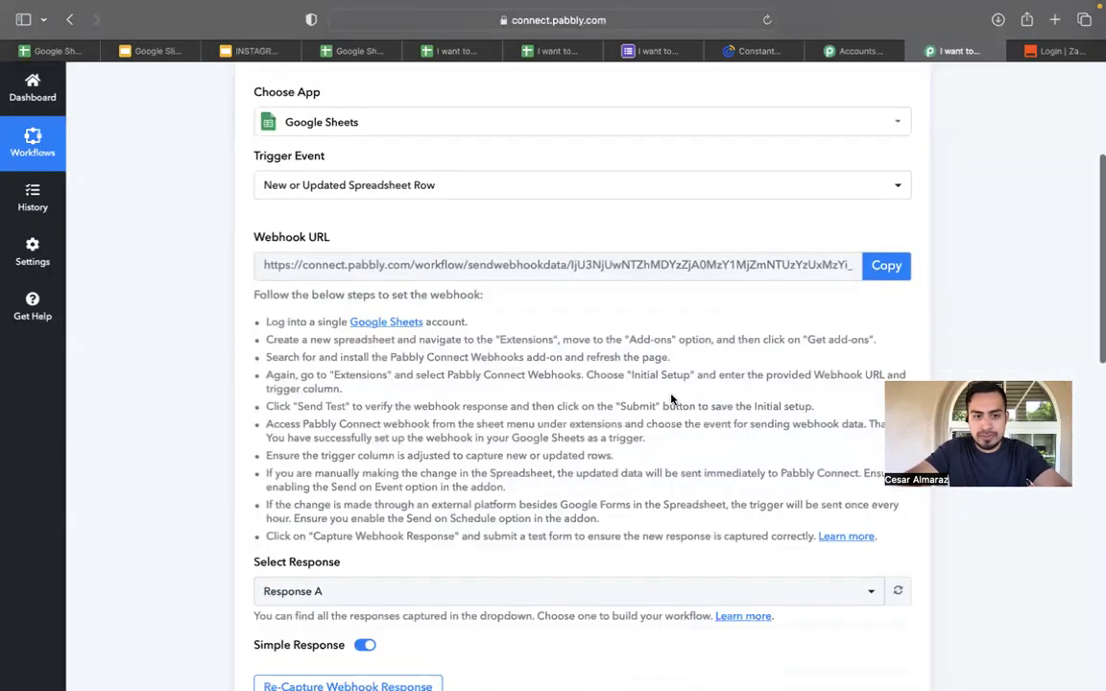
pyautogui.scroll(-6, 671, 399)
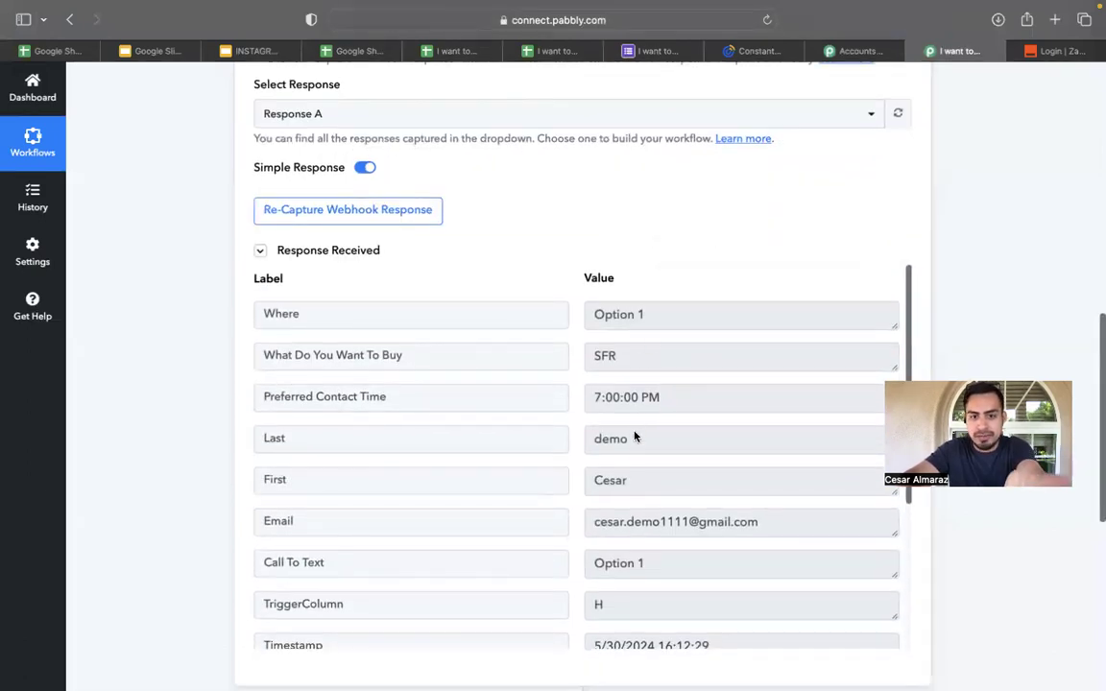
pyautogui.scroll(-5, 645, 509)
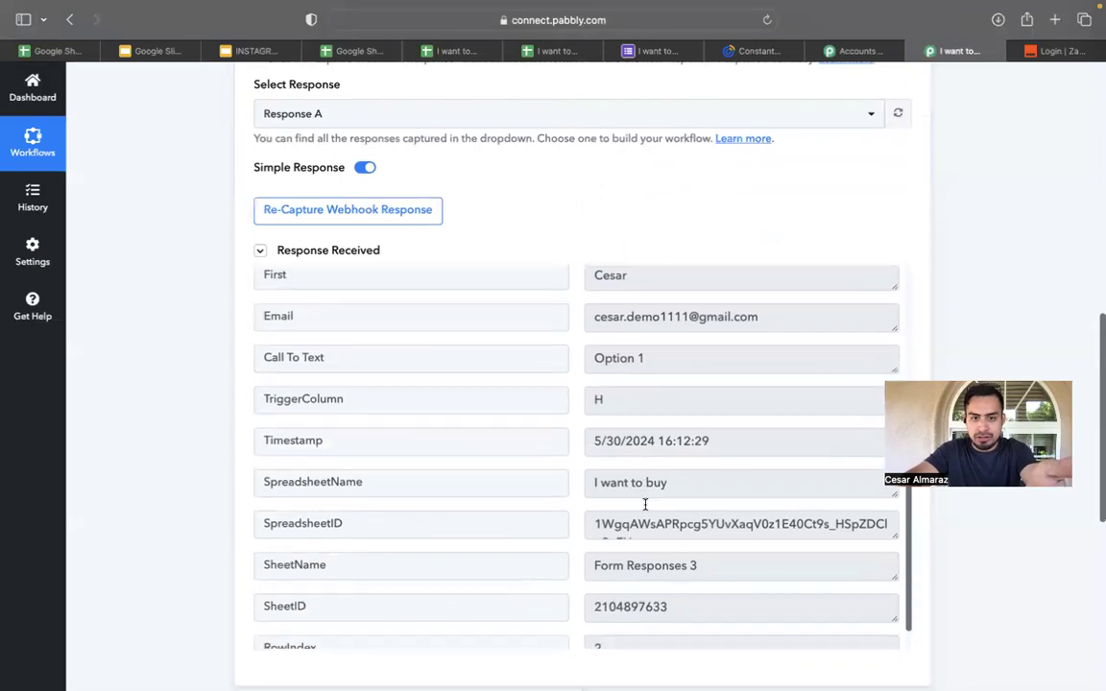
pyautogui.scroll(-6, 687, 277)
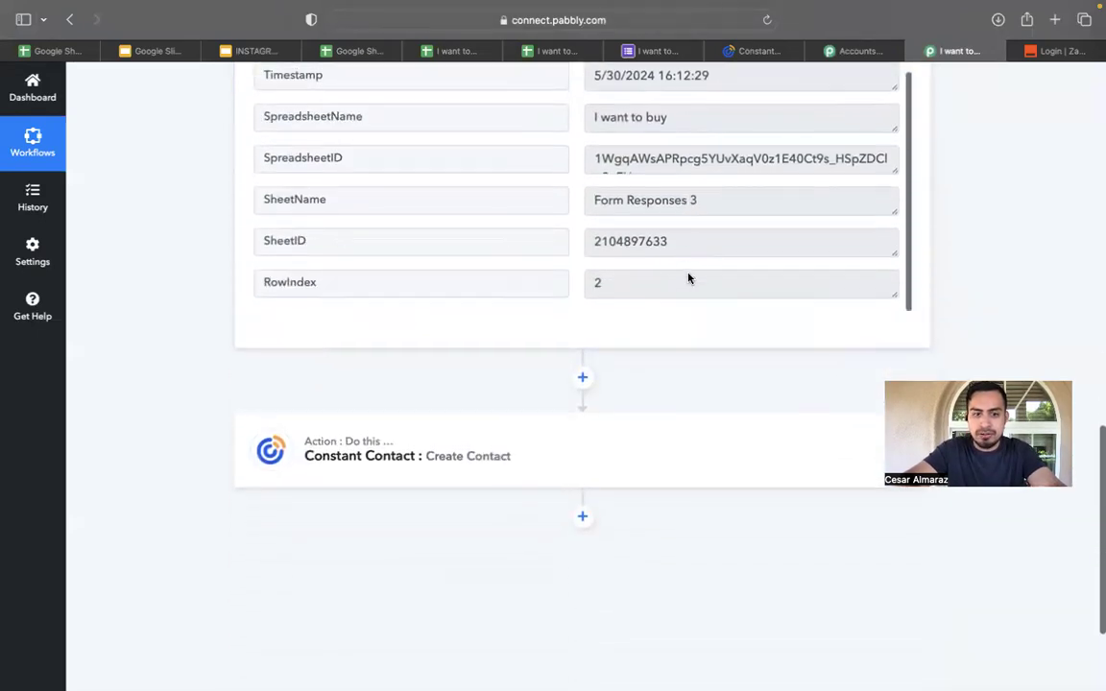
pyautogui.scroll(4, 688, 278)
pyautogui.scroll(10, 687, 278)
pyautogui.scroll(-10, 687, 277)
pyautogui.scroll(11, 688, 277)
pyautogui.scroll(10, 687, 278)
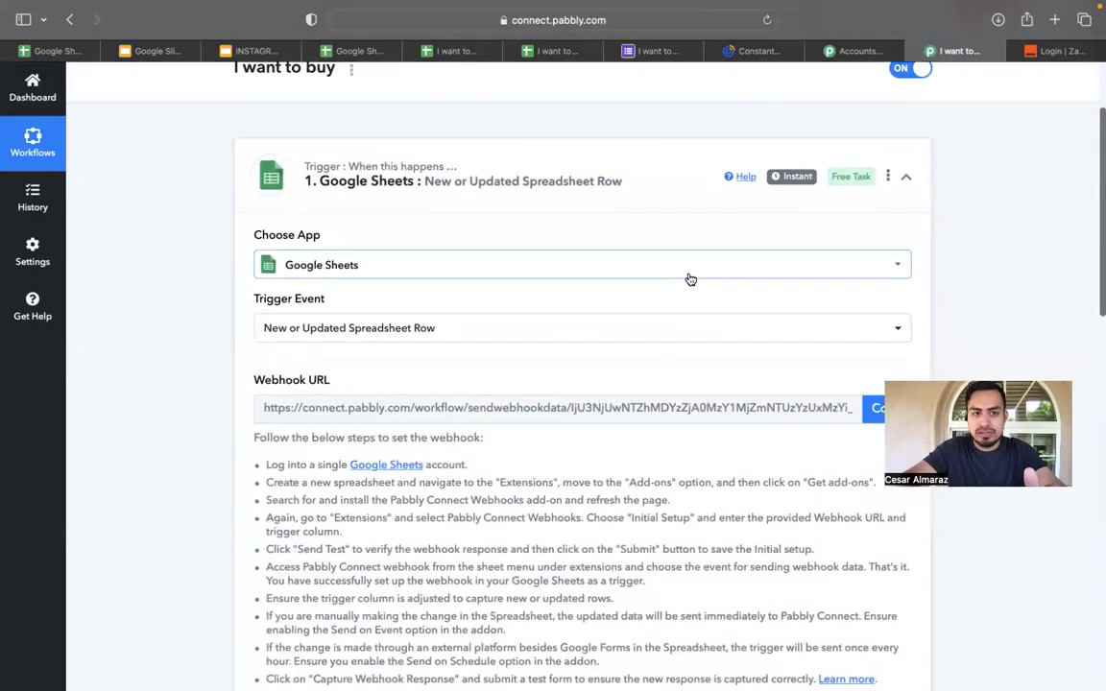
pyautogui.scroll(3, 689, 279)
pyautogui.scroll(-12, 689, 278)
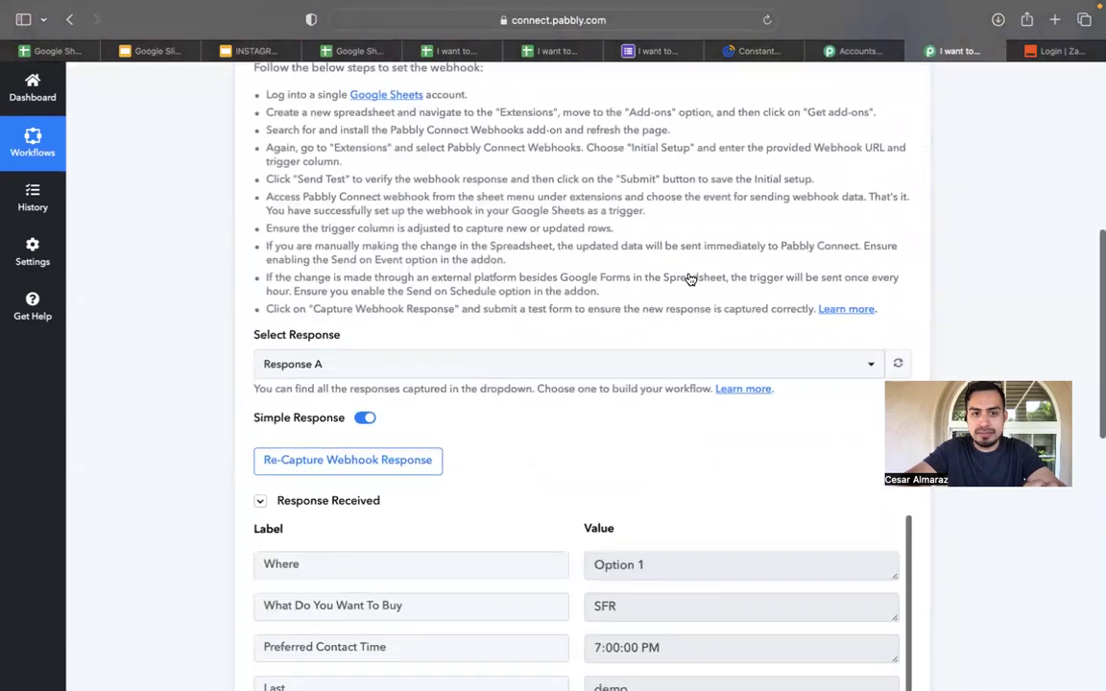
pyautogui.scroll(-15, 687, 278)
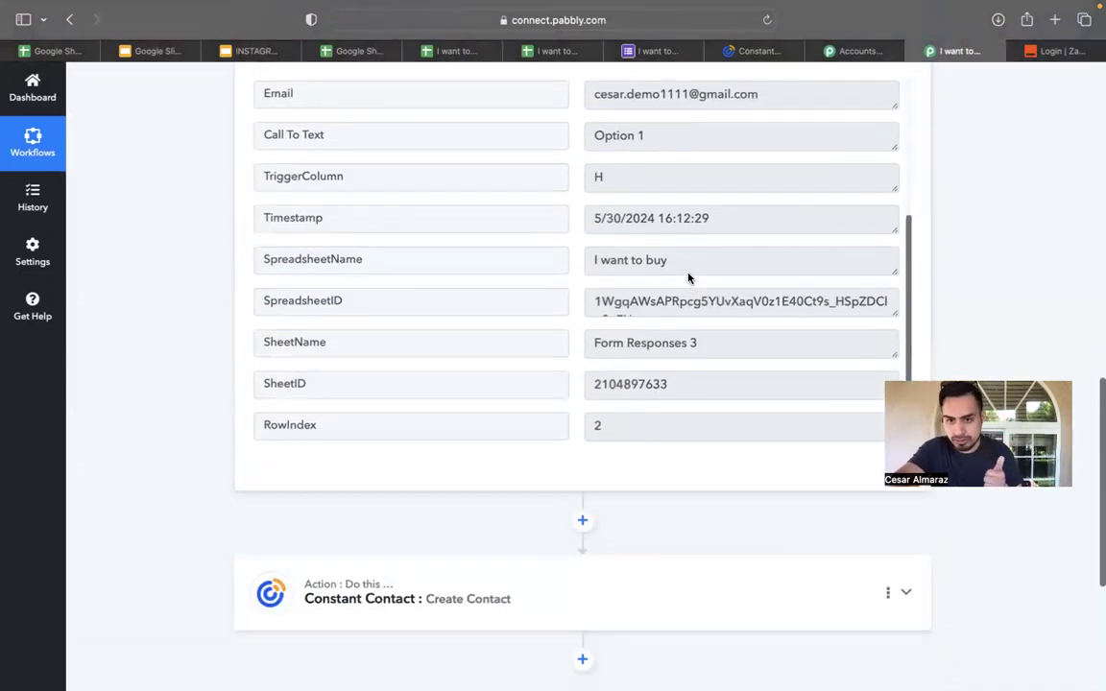
pyautogui.click(632, 586)
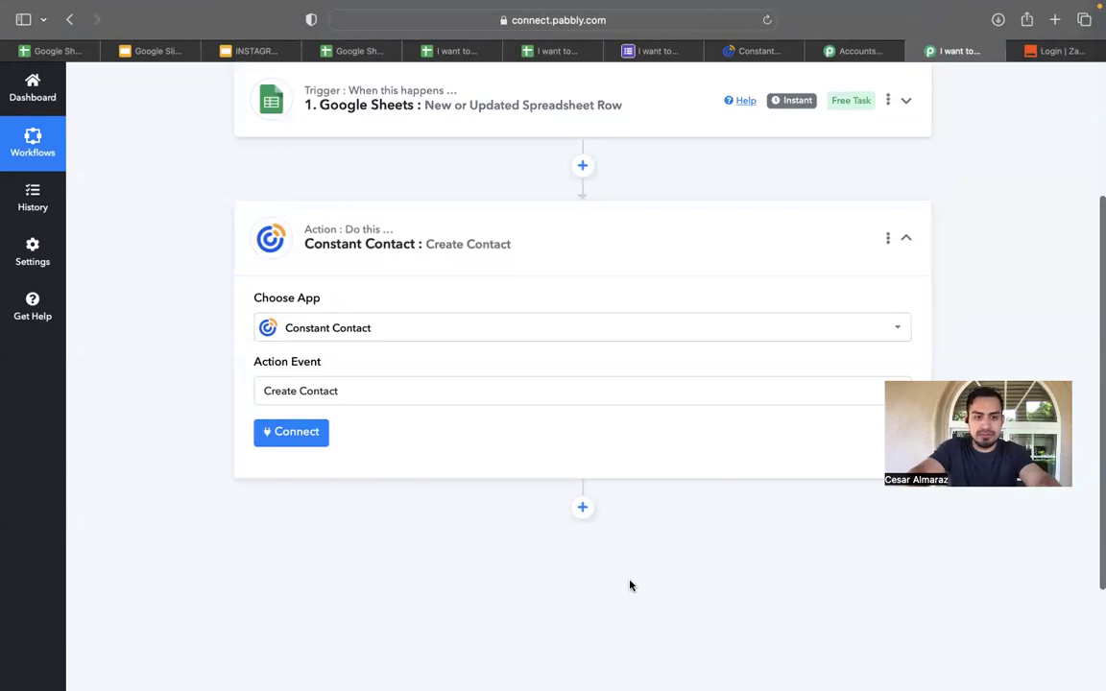
# Link the existing Constant Contact connection to the Create Contact action and save it.
pyautogui.click(304, 443)
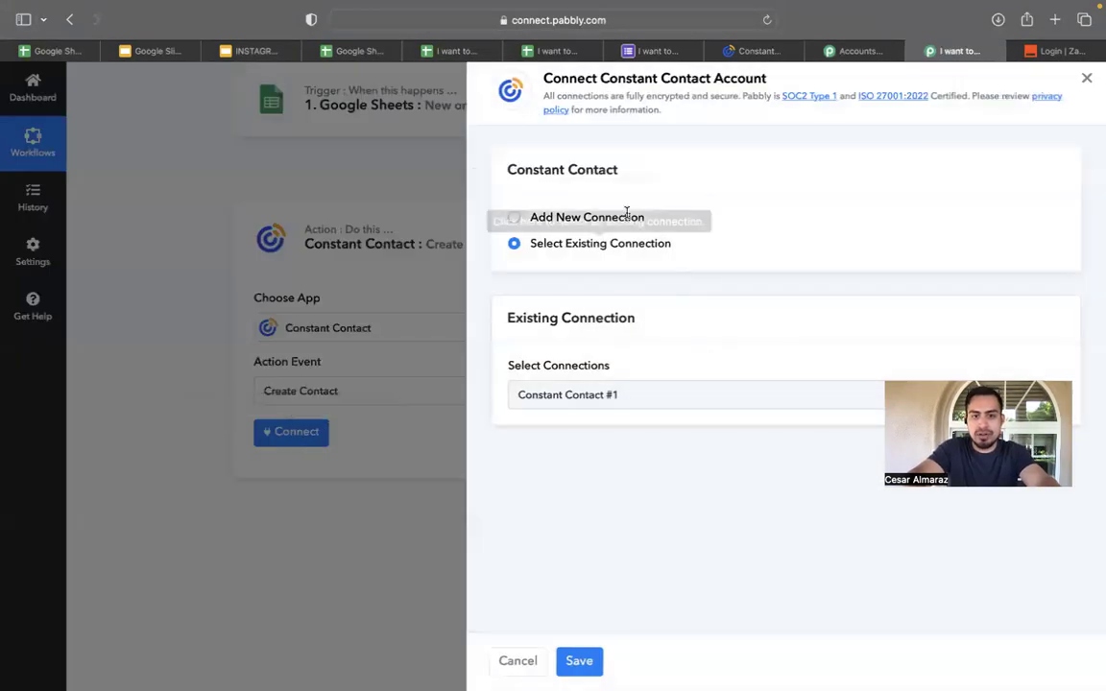
pyautogui.click(583, 664)
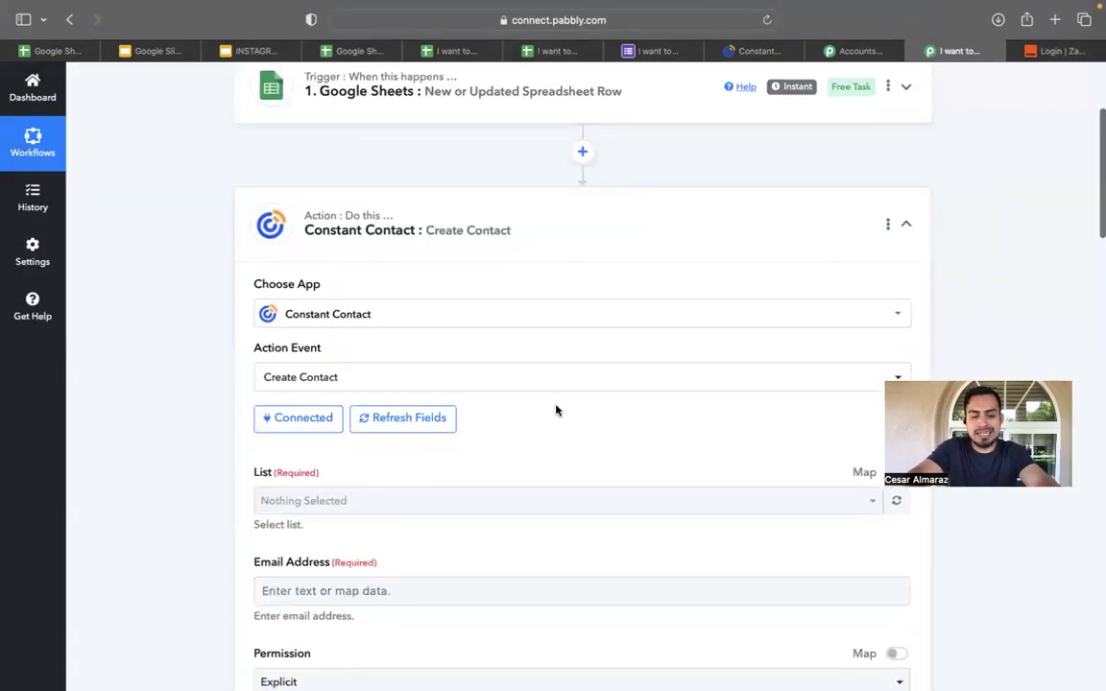
pyautogui.scroll(-2, 555, 410)
# Confirm the list in Constant Contact, then select I WANT TO BUY as the contact list.
pyautogui.click(571, 411)
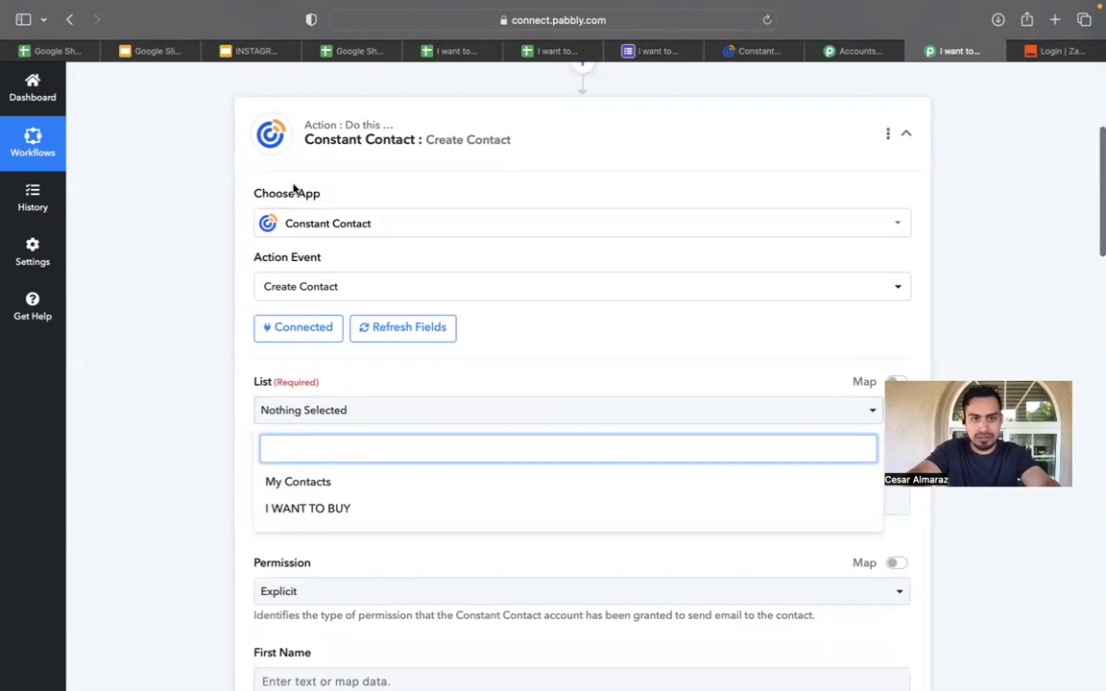
pyautogui.click(747, 53)
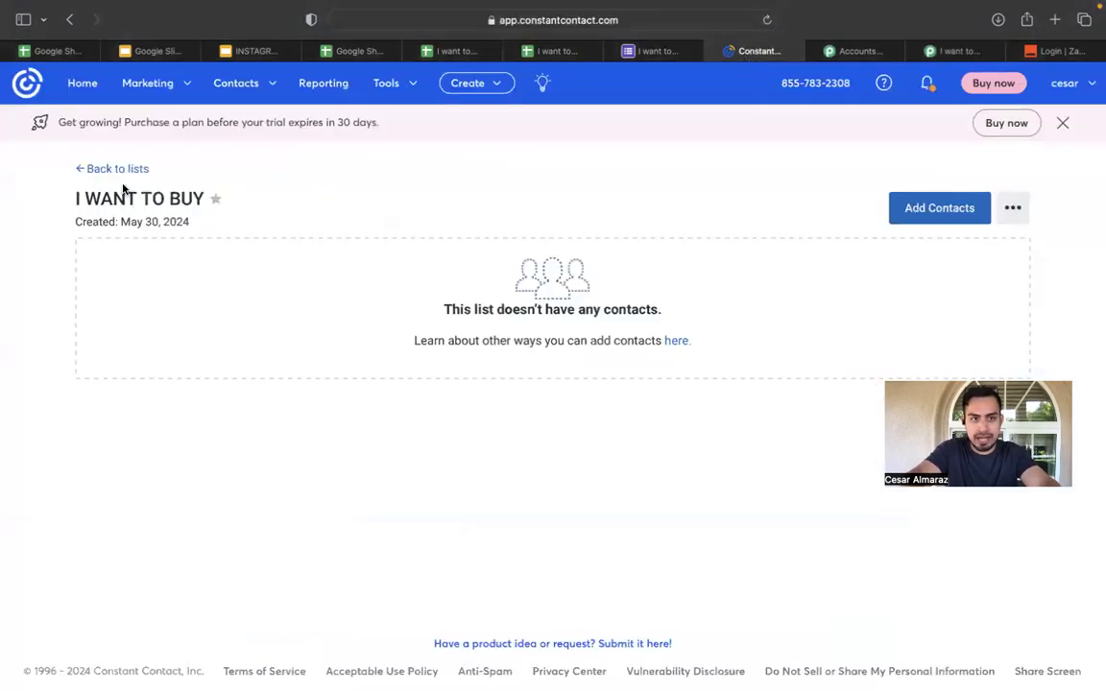
pyautogui.click(953, 51)
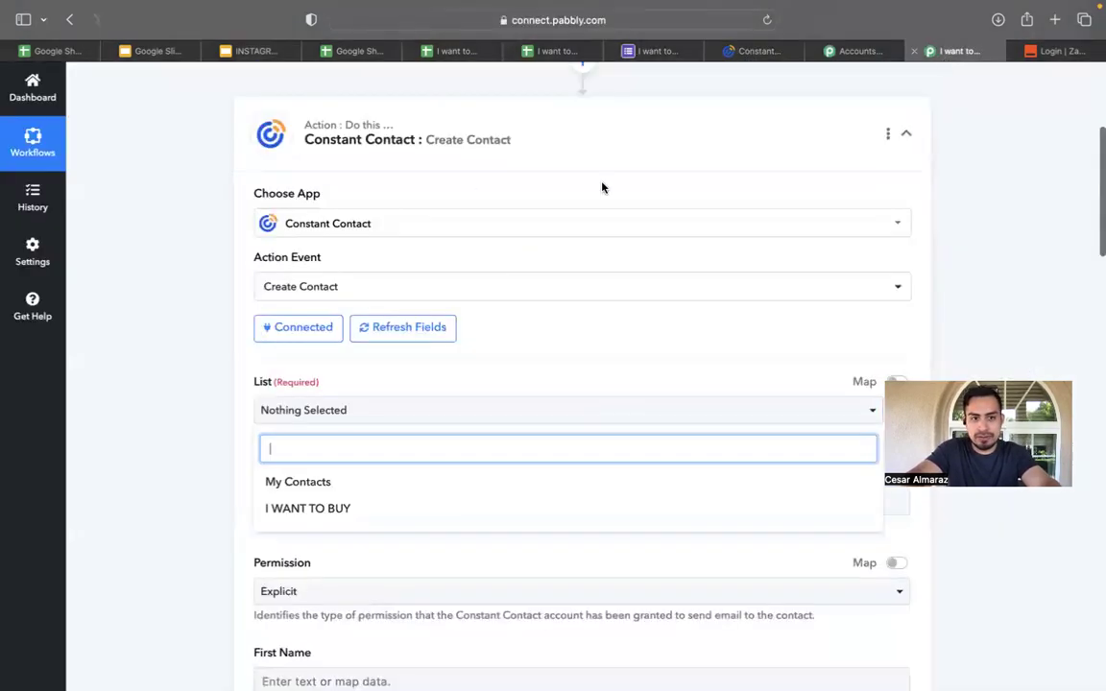
pyautogui.click(347, 510)
pyautogui.click(433, 400)
pyautogui.scroll(-3, 509, 345)
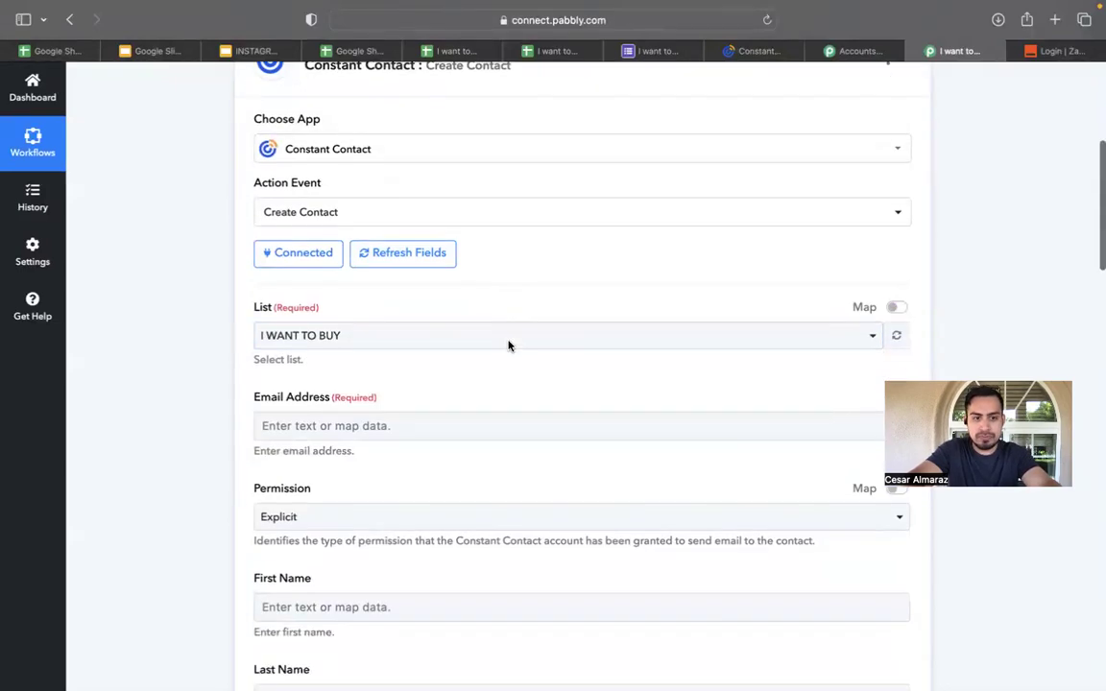
pyautogui.click(462, 351)
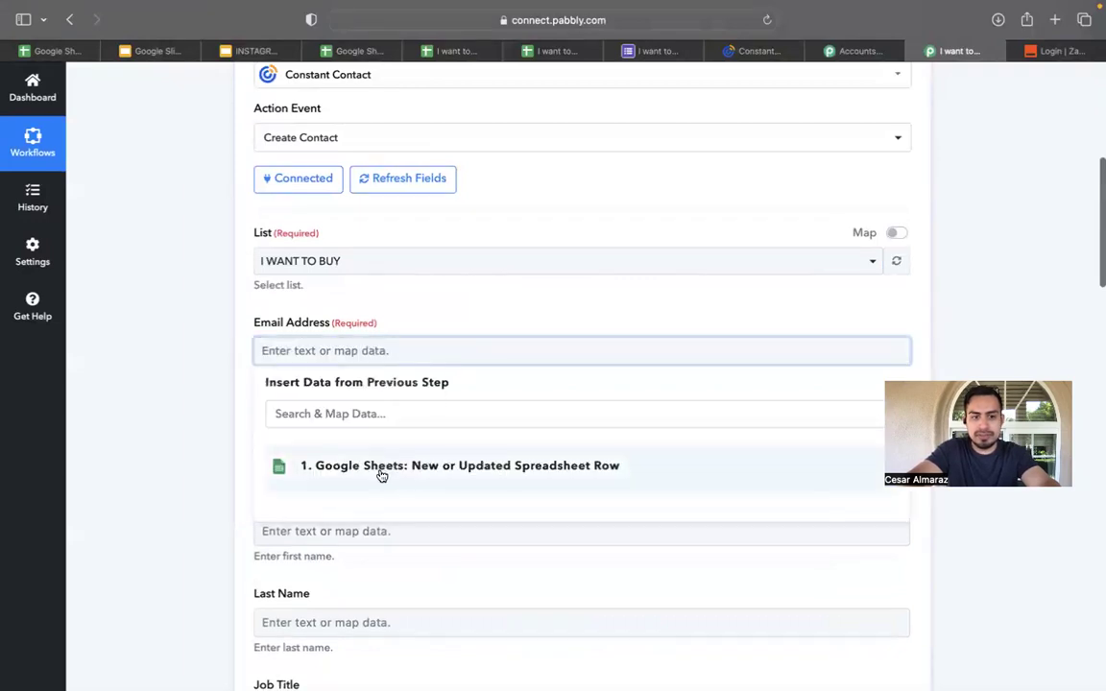
# Map the sheet's Email field into Email Address.
pyautogui.click(381, 474)
pyautogui.scroll(-3, 382, 474)
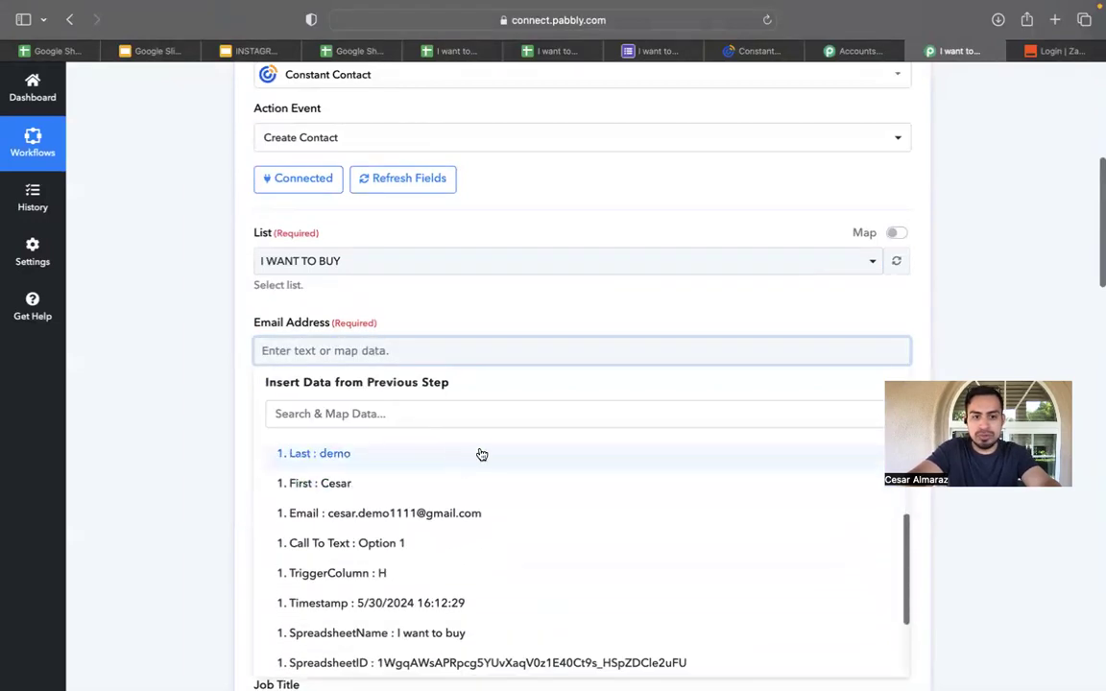
pyautogui.scroll(-2, 480, 453)
pyautogui.scroll(-2, 508, 340)
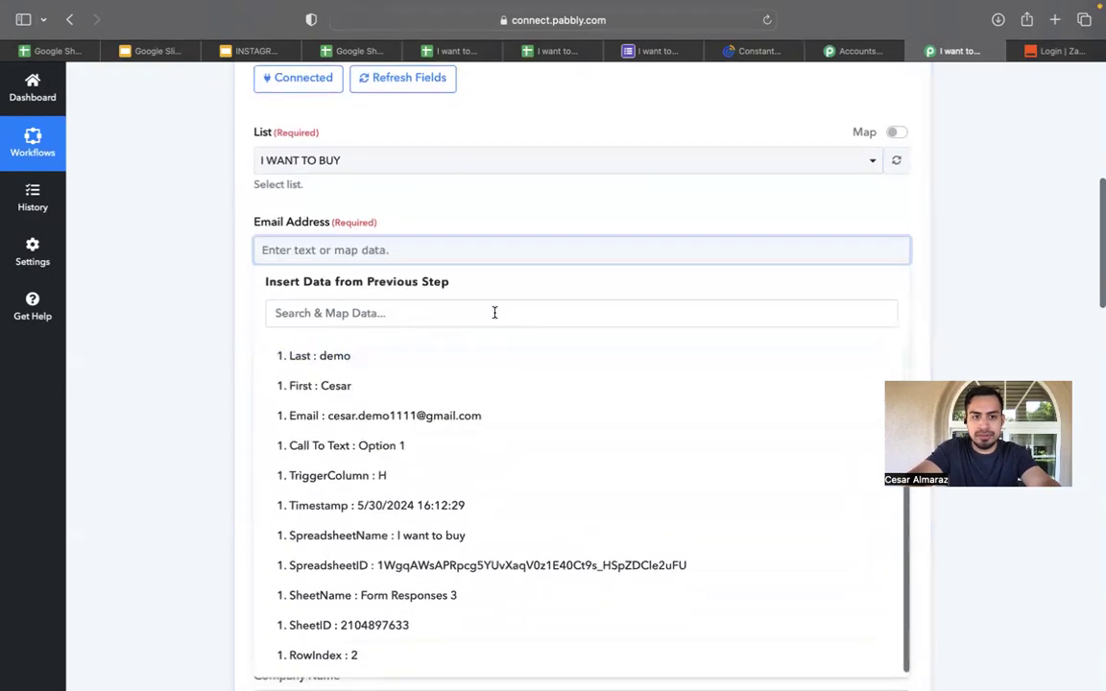
pyautogui.scroll(1, 346, 447)
pyautogui.click(366, 444)
pyautogui.click(546, 179)
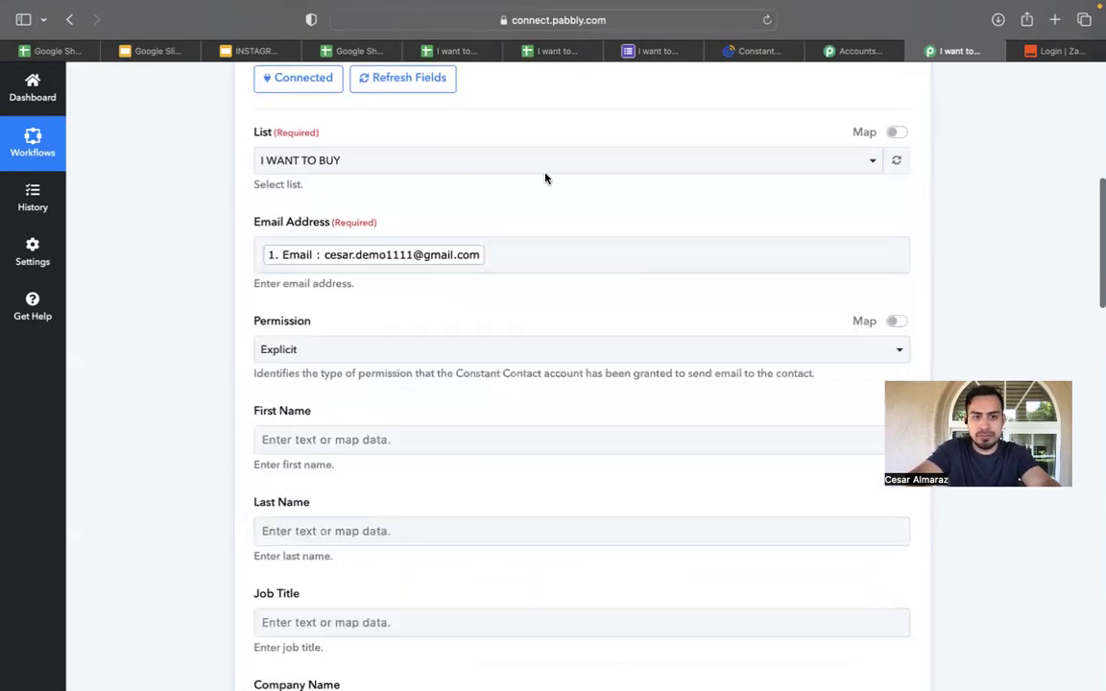
# Map the sheet's First and Last fields into First Name and Last Name.
pyautogui.scroll(-1, 405, 434)
pyautogui.click(442, 403)
pyautogui.click(414, 508)
pyautogui.scroll(-1, 419, 480)
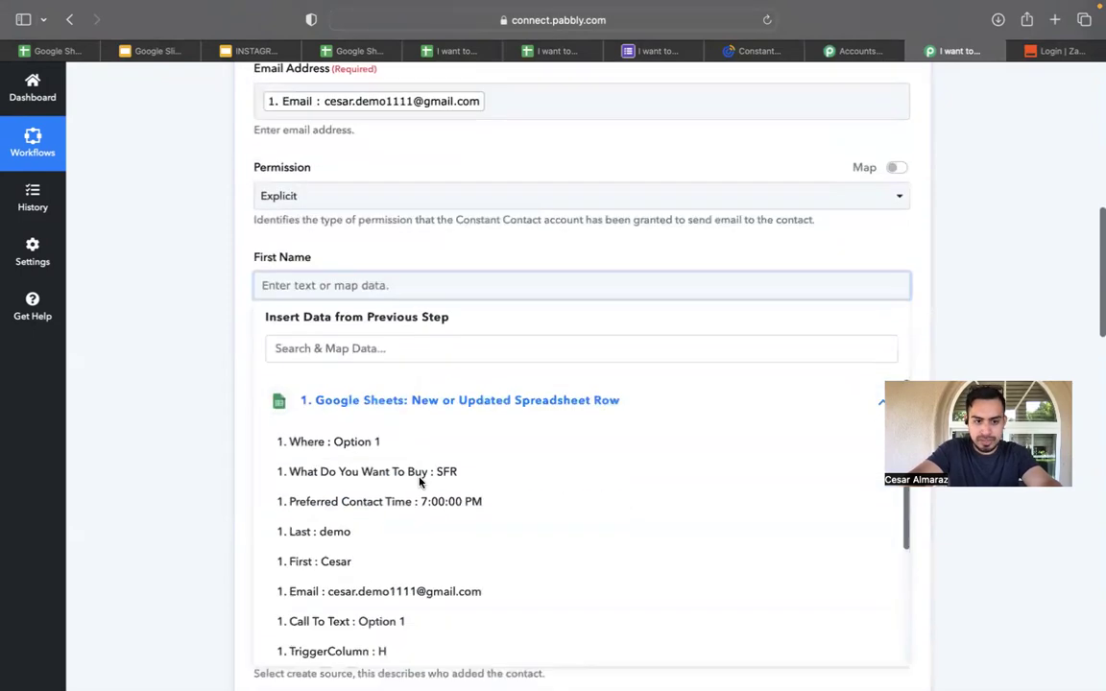
pyautogui.click(385, 548)
pyautogui.click(506, 245)
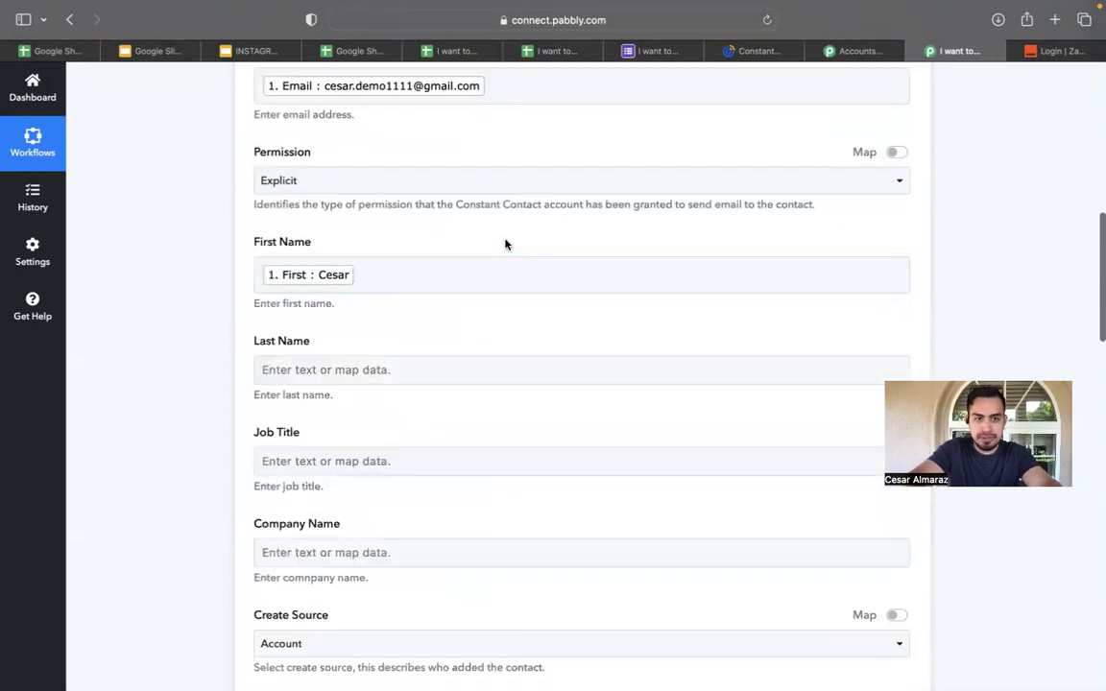
pyautogui.scroll(-1, 480, 288)
pyautogui.click(462, 346)
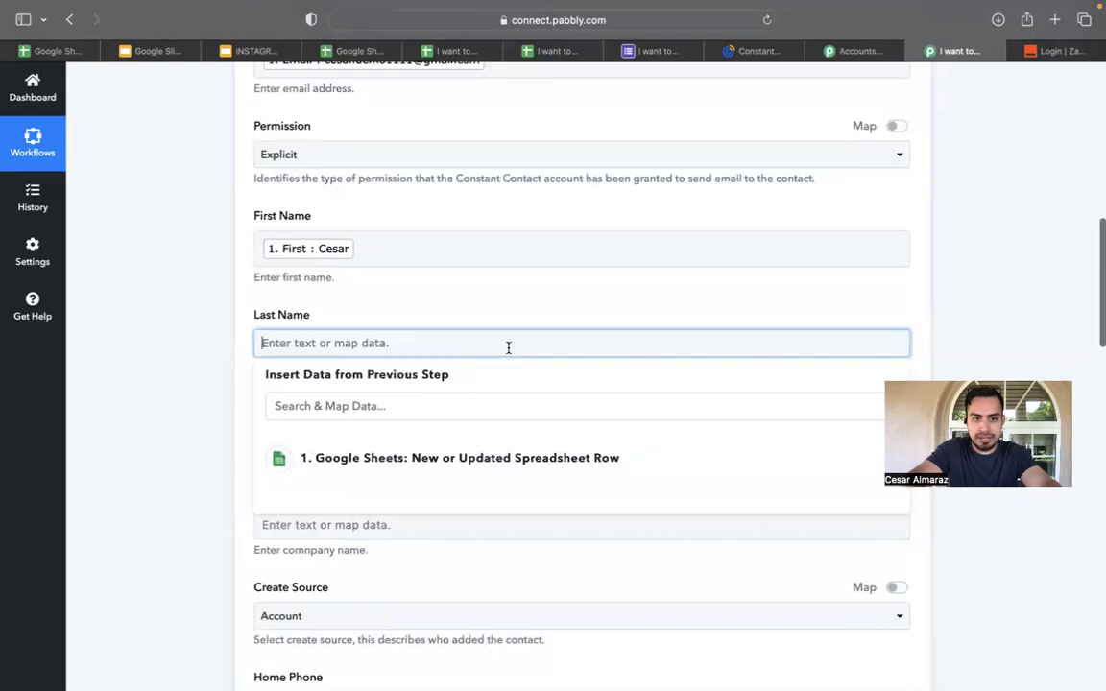
pyautogui.click(503, 319)
pyautogui.click(488, 343)
pyautogui.click(434, 462)
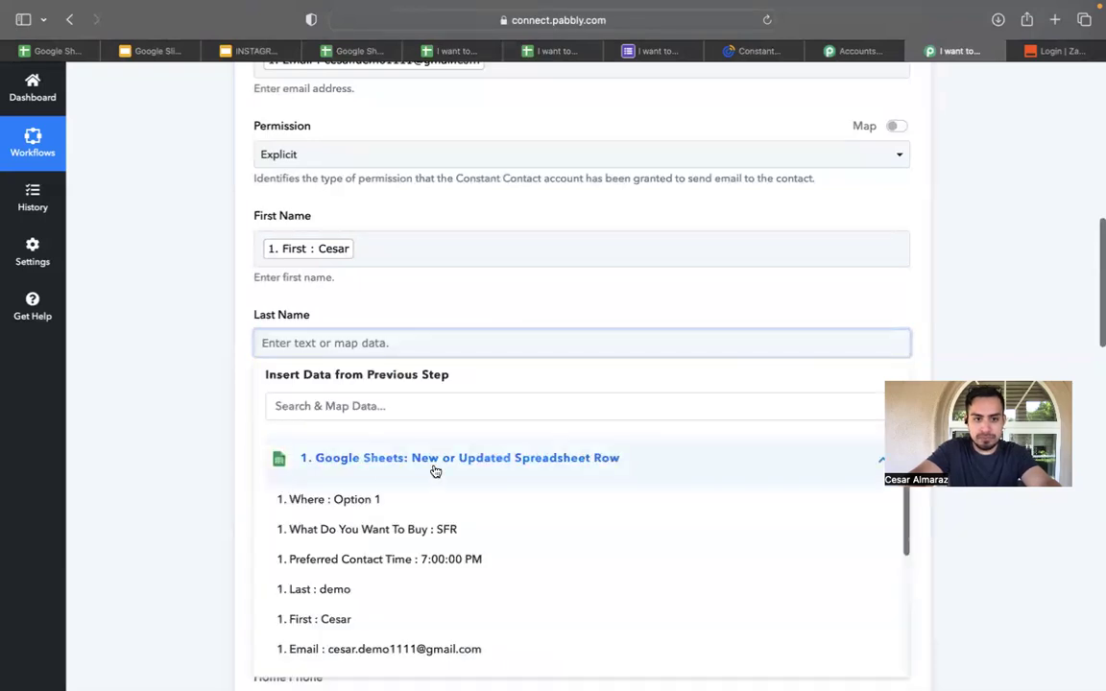
pyautogui.scroll(-3, 382, 573)
pyautogui.scroll(2, 385, 575)
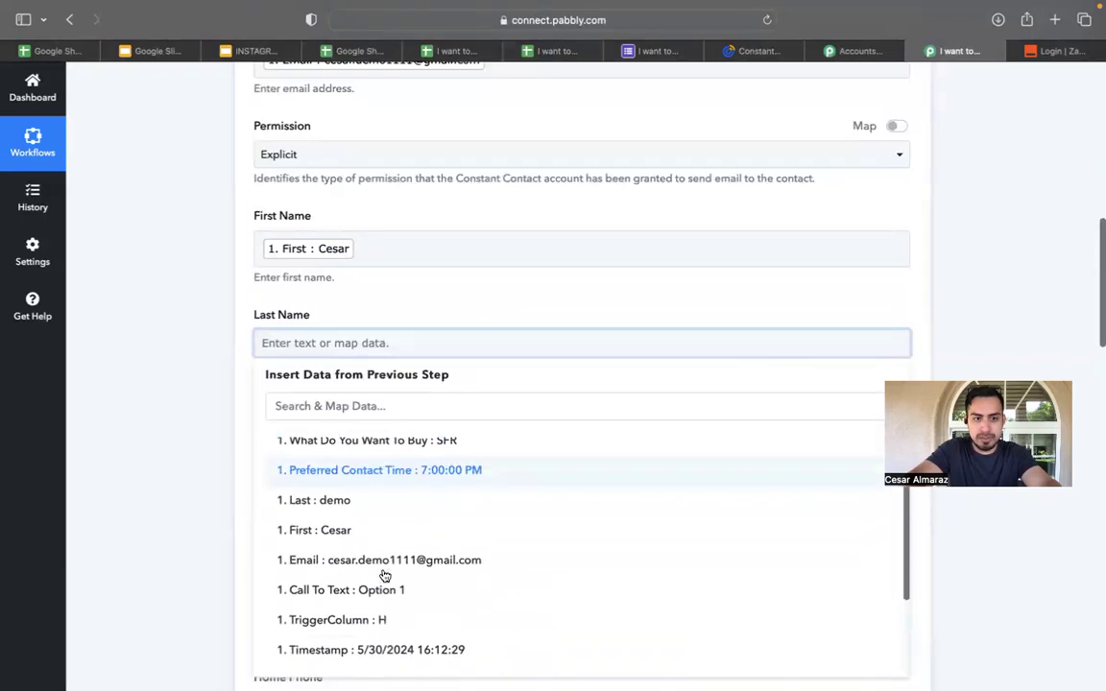
pyautogui.click(370, 501)
pyautogui.click(499, 296)
# Look through the sheet data for Mobile Phone but leave it unmapped.
pyautogui.scroll(-4, 503, 293)
pyautogui.scroll(-5, 385, 450)
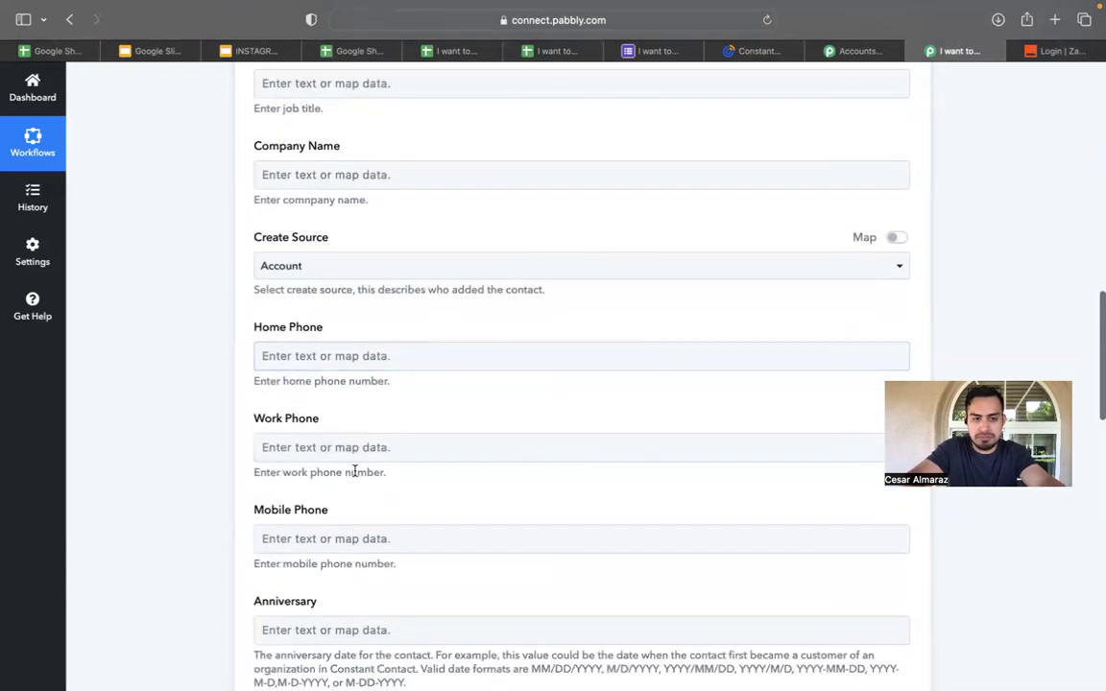
pyautogui.click(390, 543)
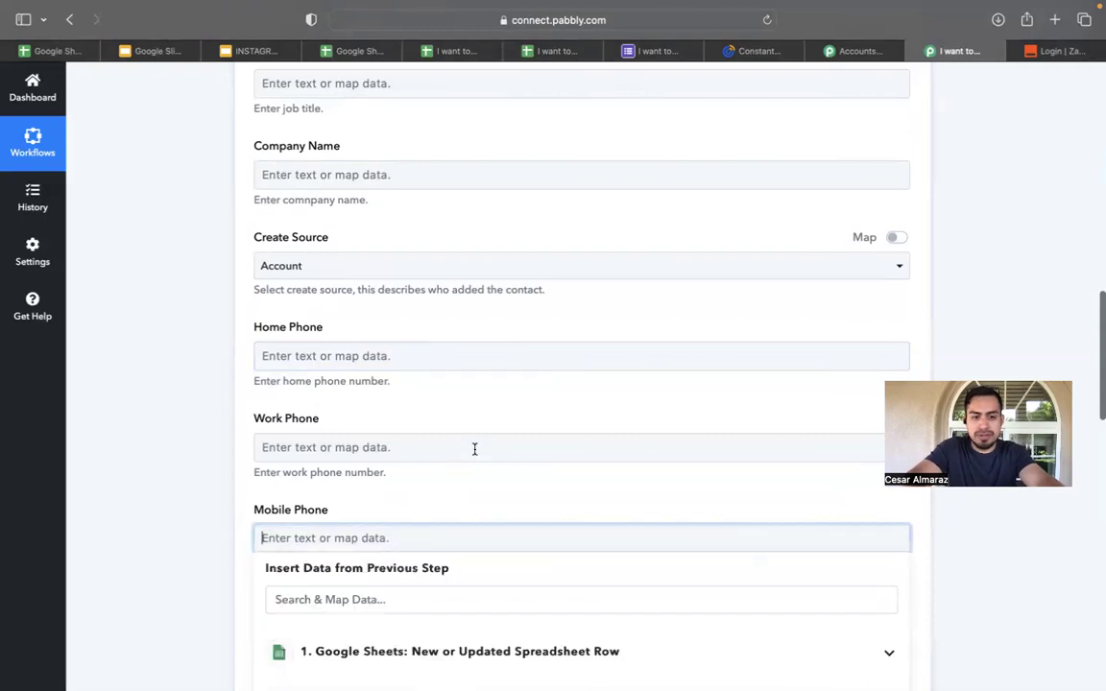
pyautogui.scroll(-5, 474, 449)
pyautogui.click(474, 402)
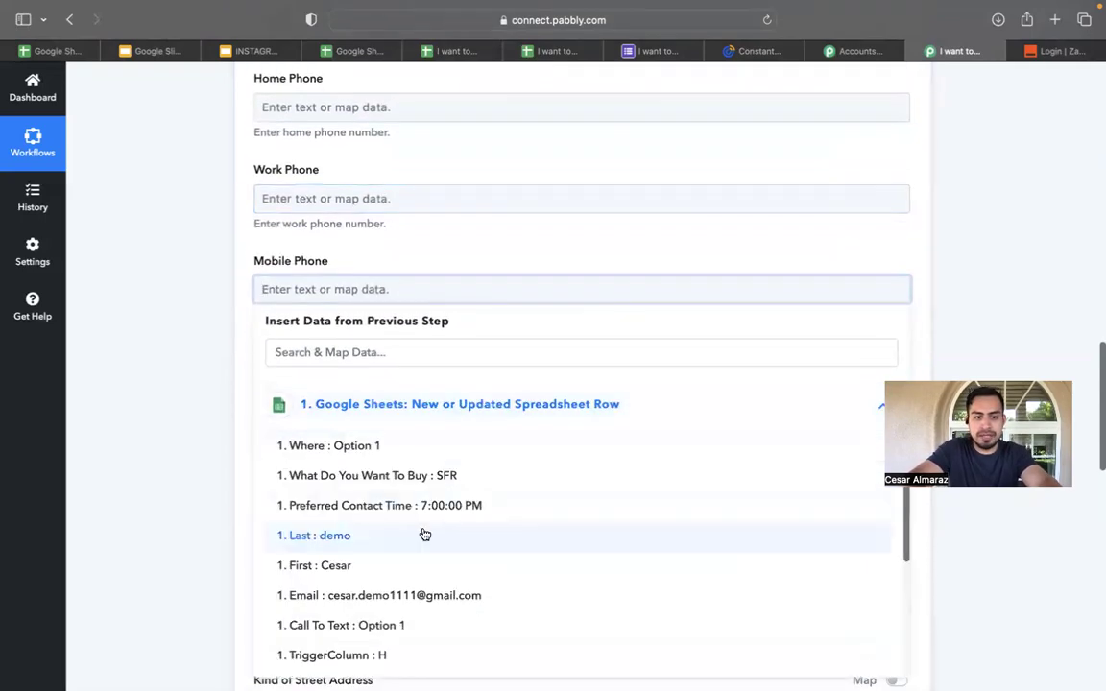
pyautogui.scroll(-4, 424, 535)
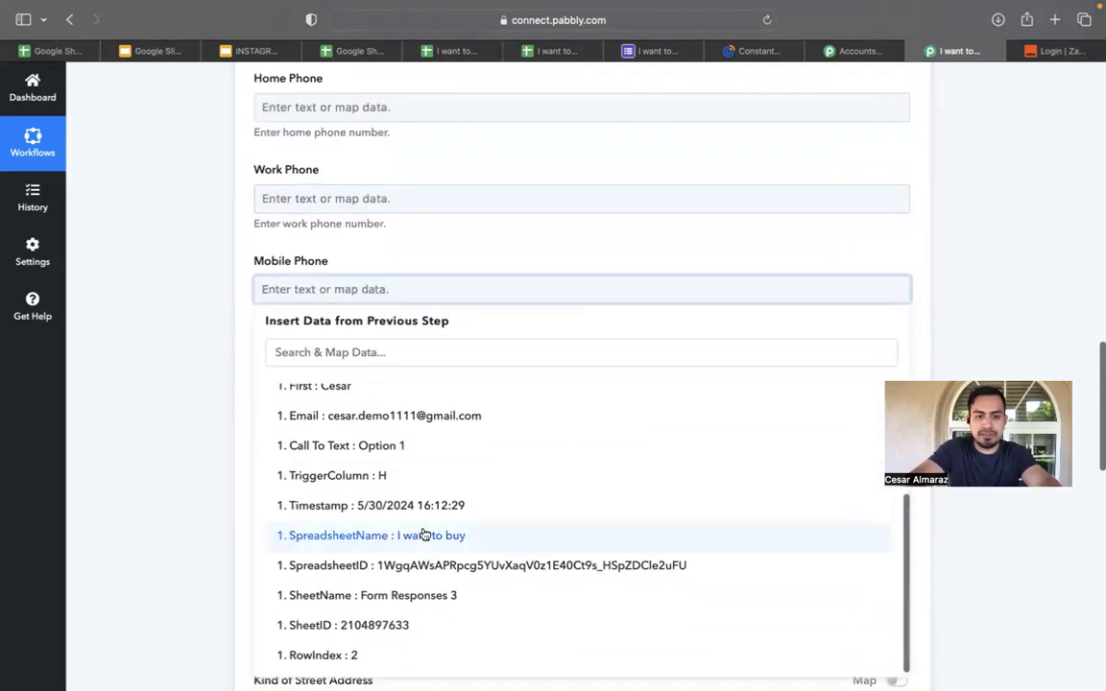
pyautogui.scroll(4, 424, 535)
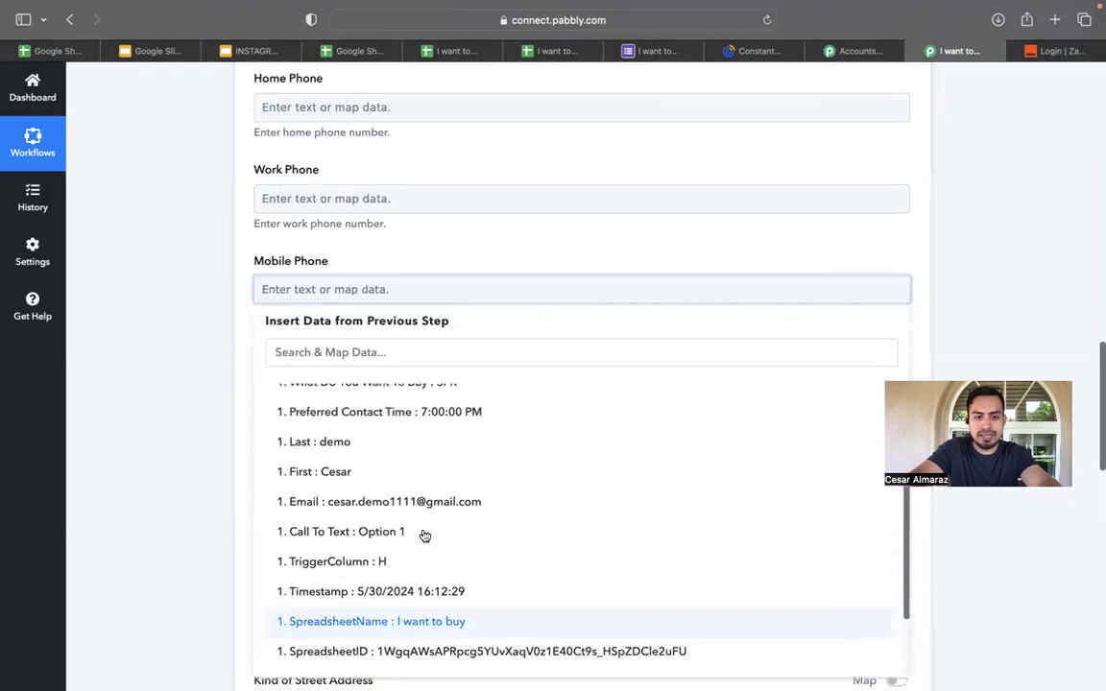
pyautogui.click(589, 270)
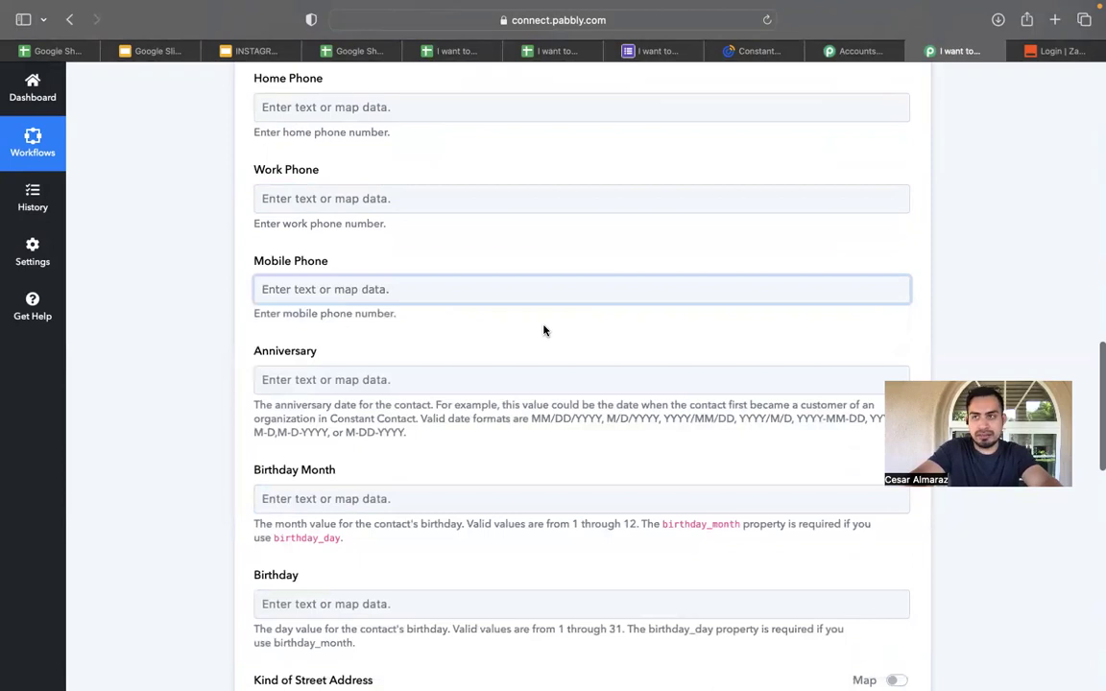
# Map the sheet's '1. Where : Option 1' answer into City.
pyautogui.scroll(-1, 543, 330)
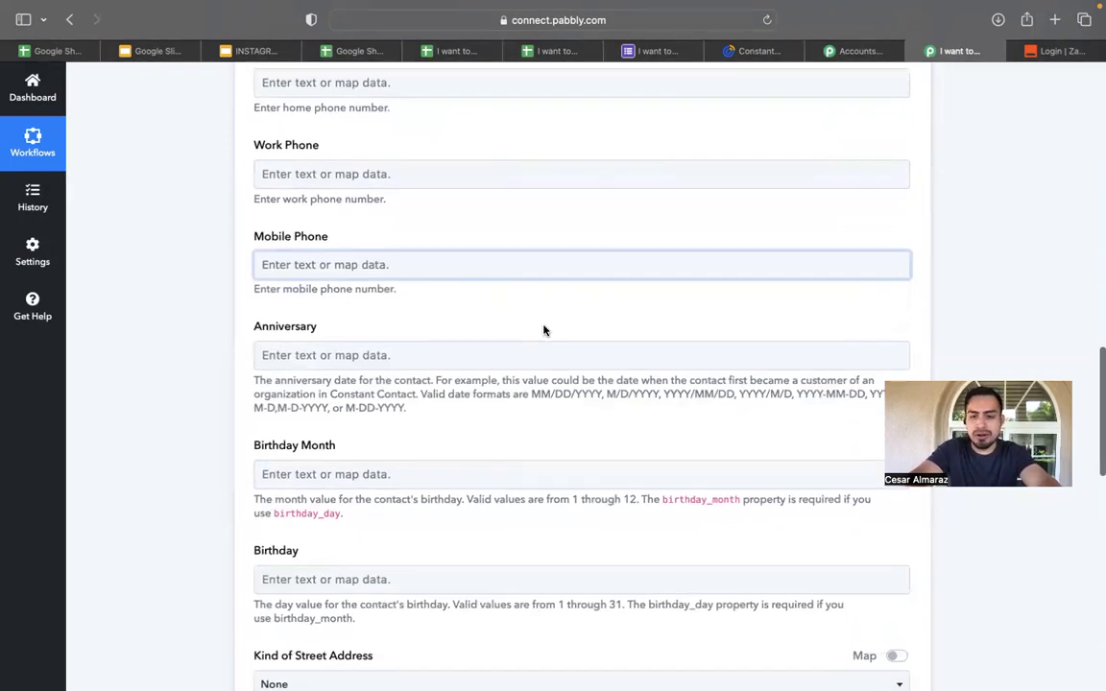
pyautogui.scroll(-5, 544, 330)
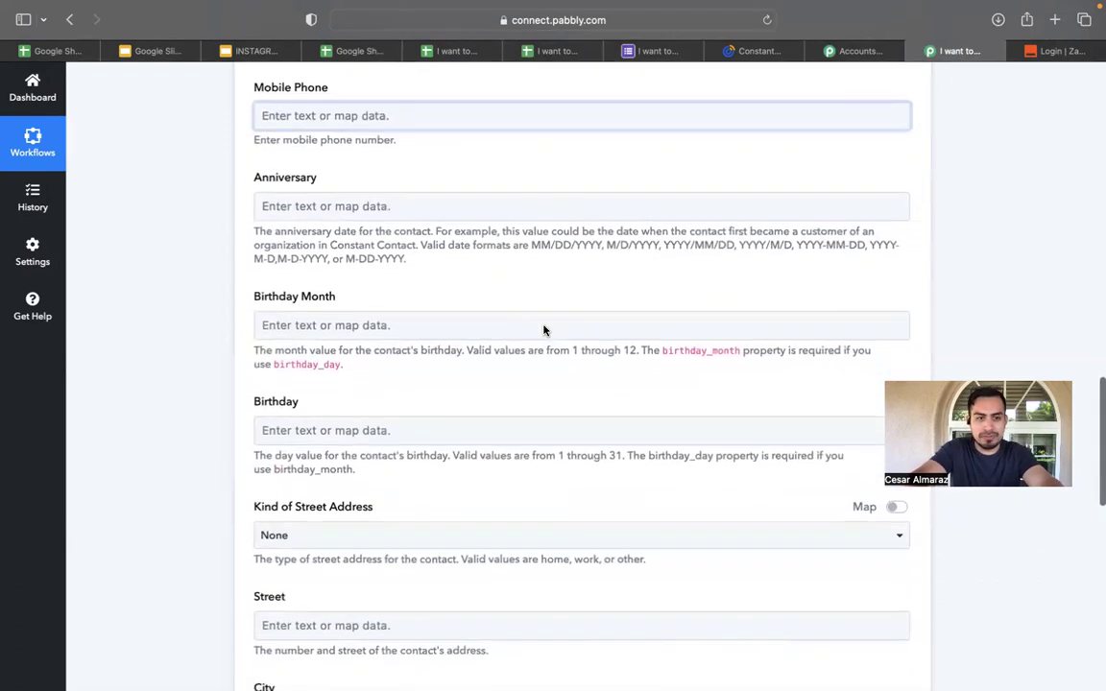
pyautogui.scroll(-2, 469, 360)
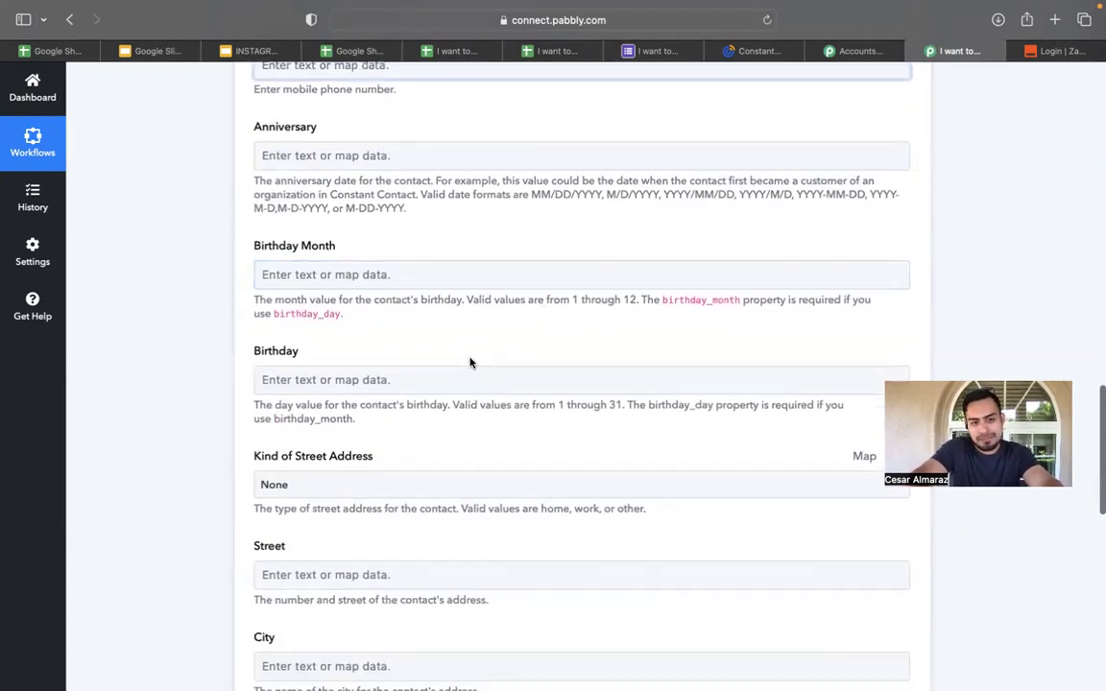
pyautogui.scroll(-6, 470, 357)
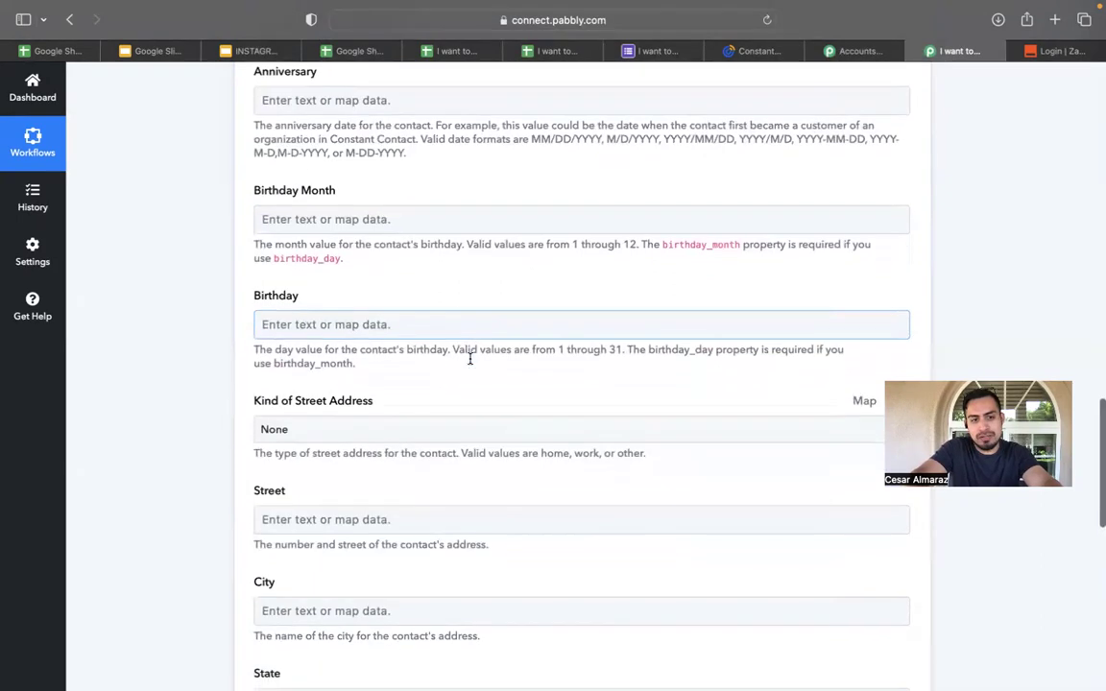
pyautogui.scroll(-1, 469, 358)
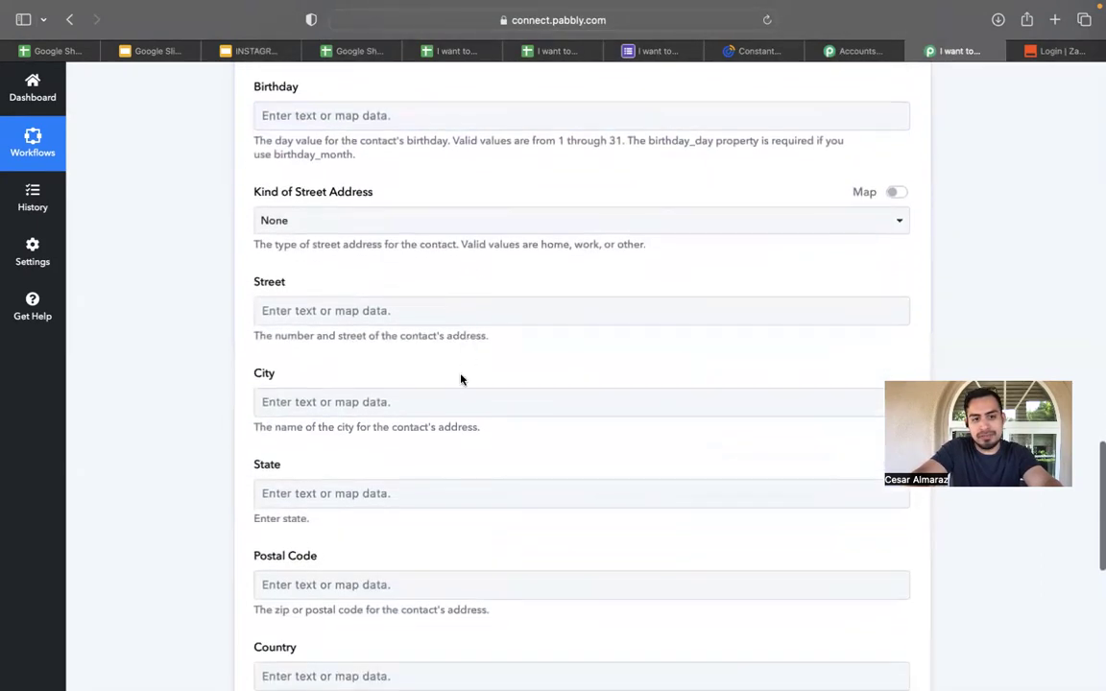
pyautogui.click(447, 401)
pyautogui.click(406, 509)
pyautogui.scroll(-4, 538, 358)
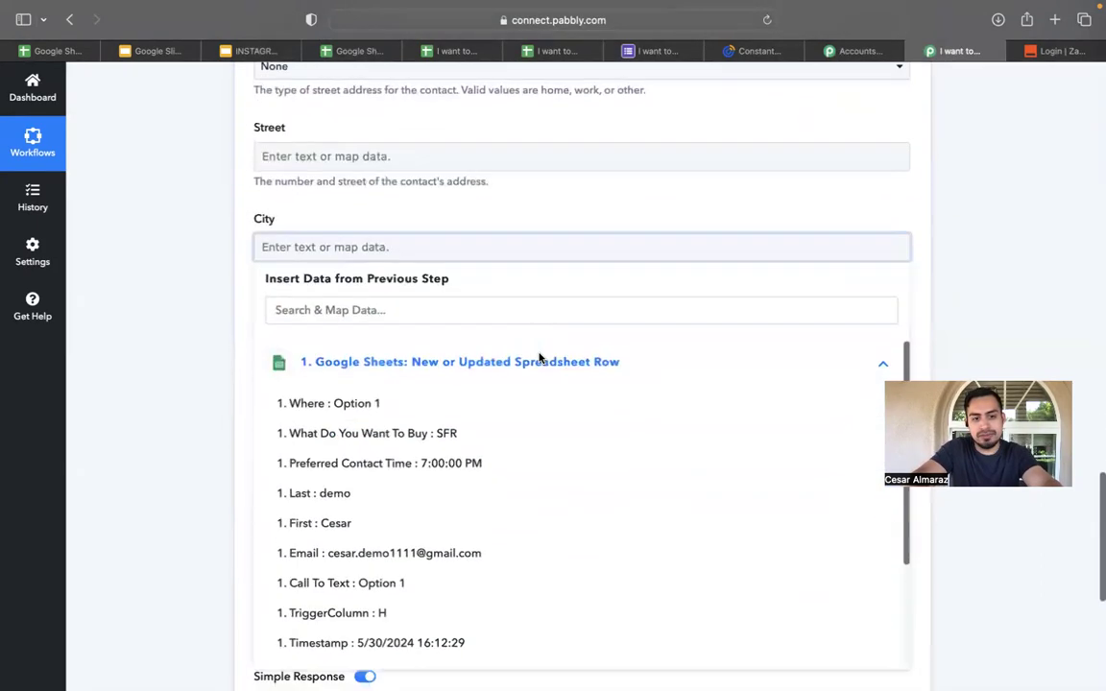
pyautogui.scroll(-3, 444, 511)
pyautogui.scroll(-3, 443, 511)
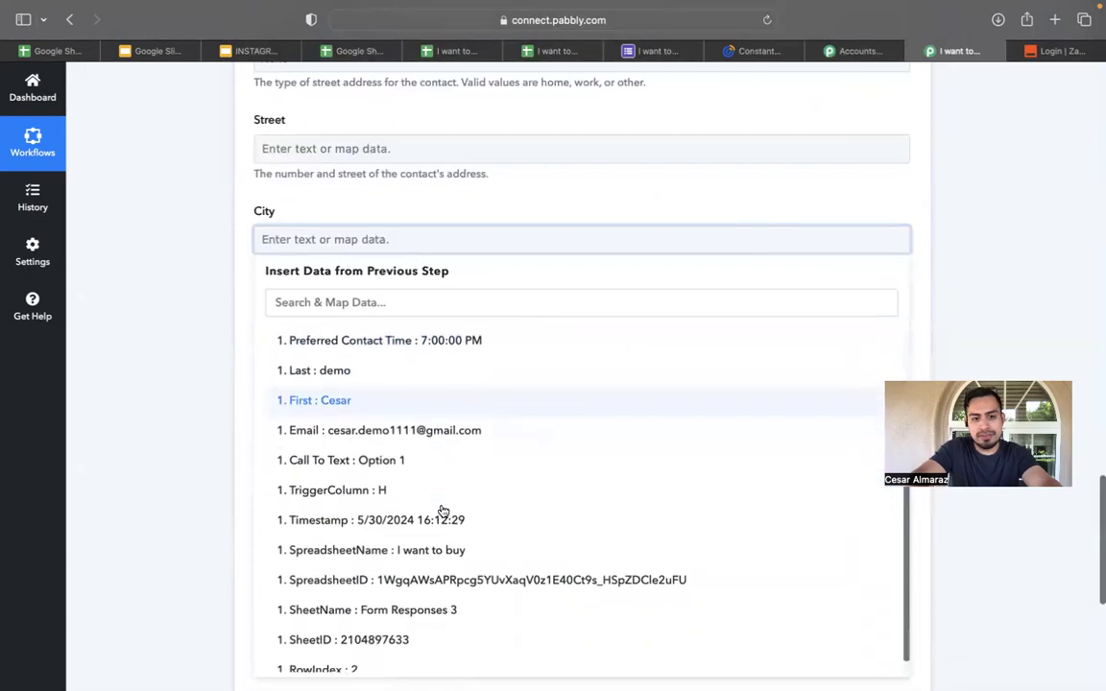
pyautogui.scroll(5, 445, 504)
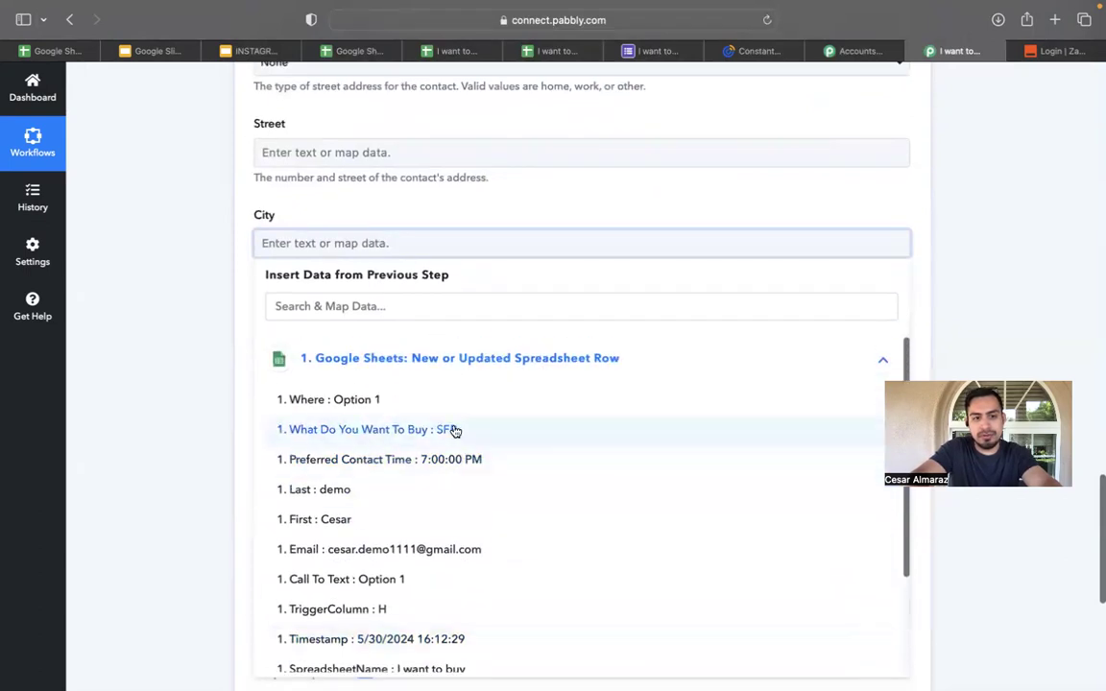
pyautogui.click(405, 401)
pyautogui.click(499, 207)
# Scroll through the Create Contact fields to review the mappings so far.
pyautogui.click(434, 345)
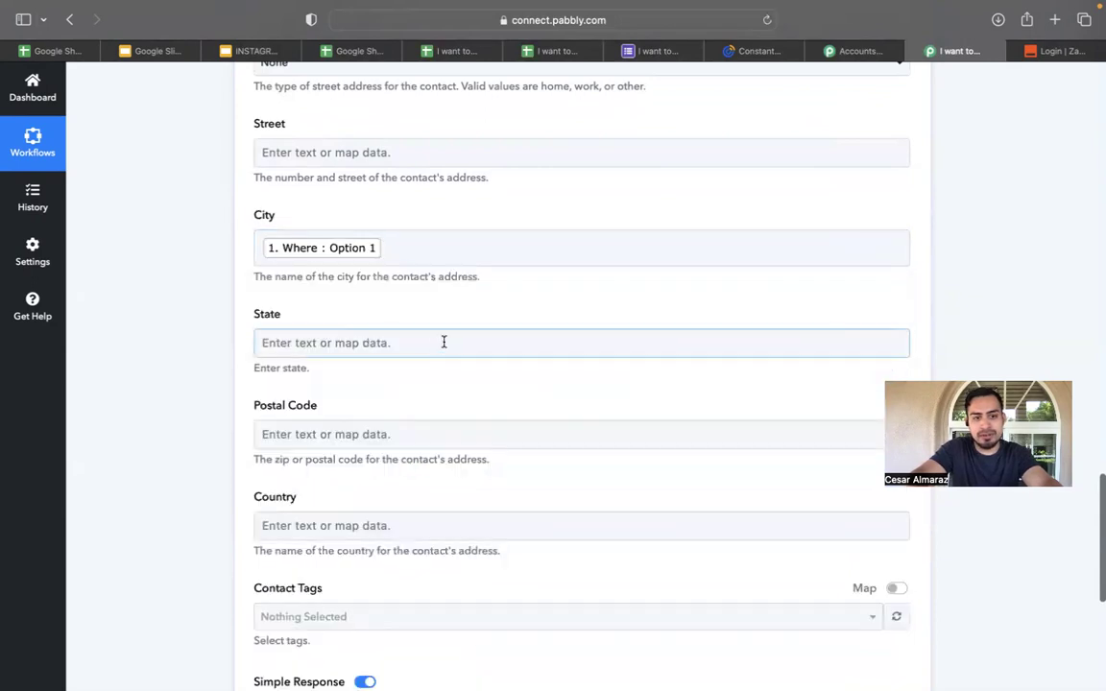
pyautogui.scroll(3, 431, 365)
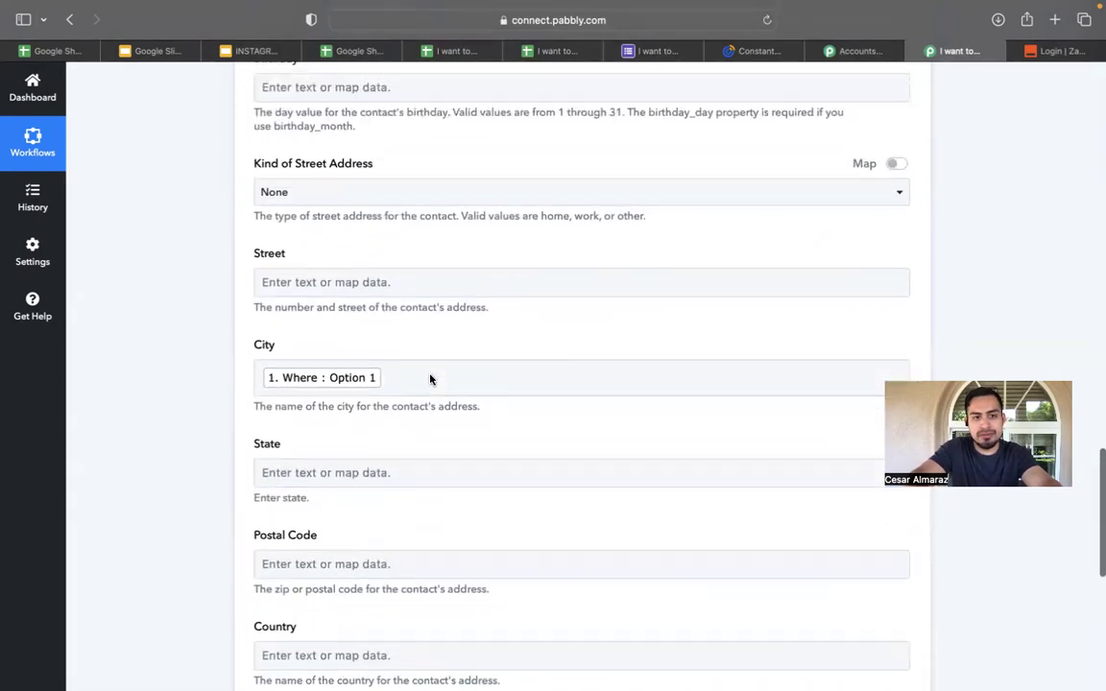
pyautogui.scroll(8, 425, 278)
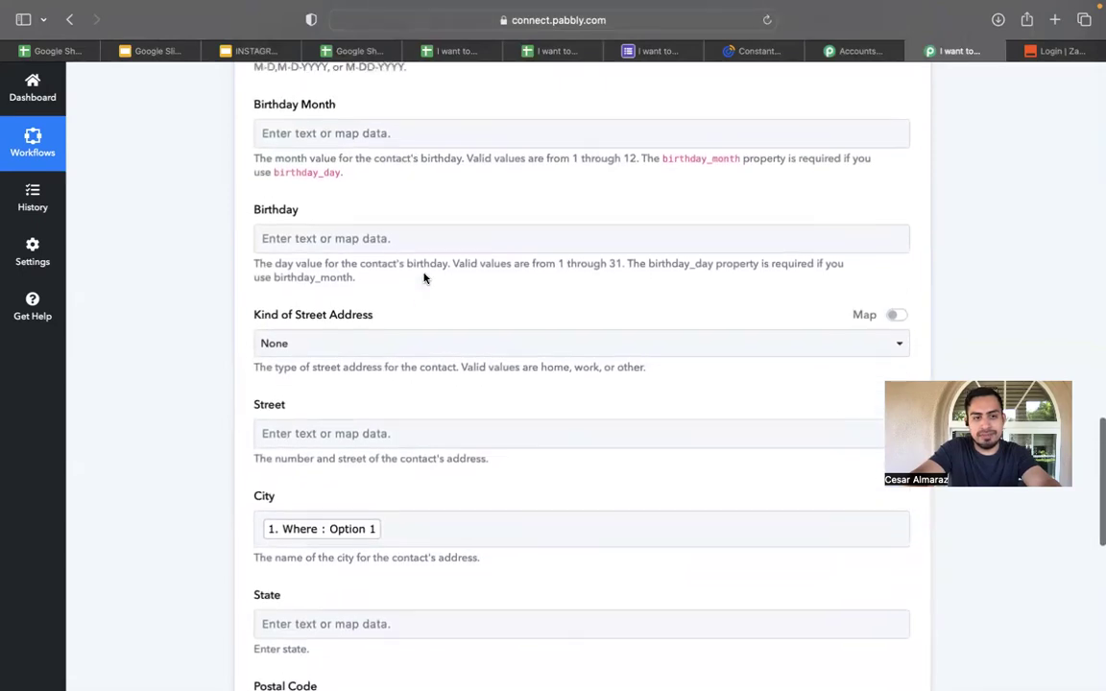
pyautogui.scroll(7, 424, 279)
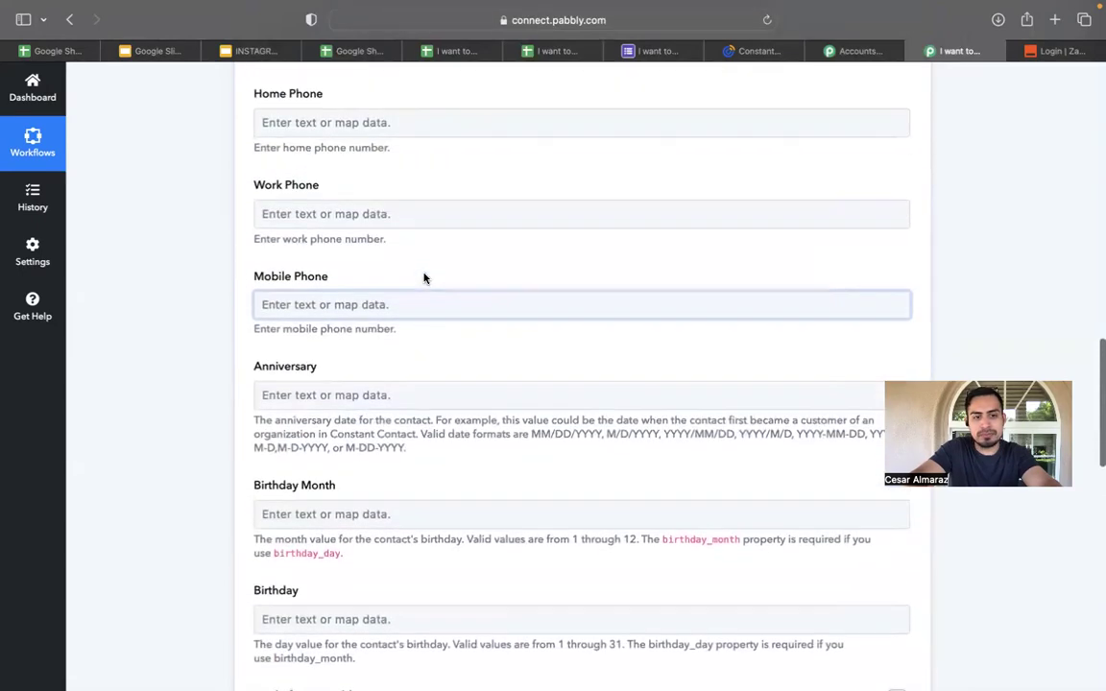
pyautogui.scroll(-1, 424, 278)
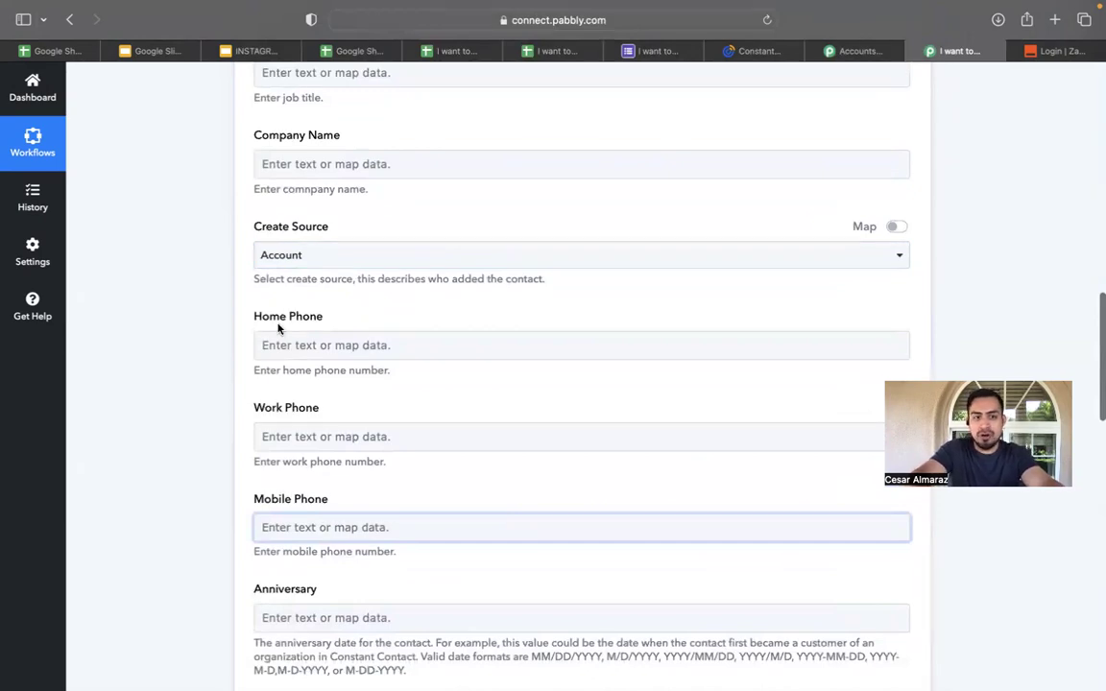
pyautogui.scroll(-4, 307, 477)
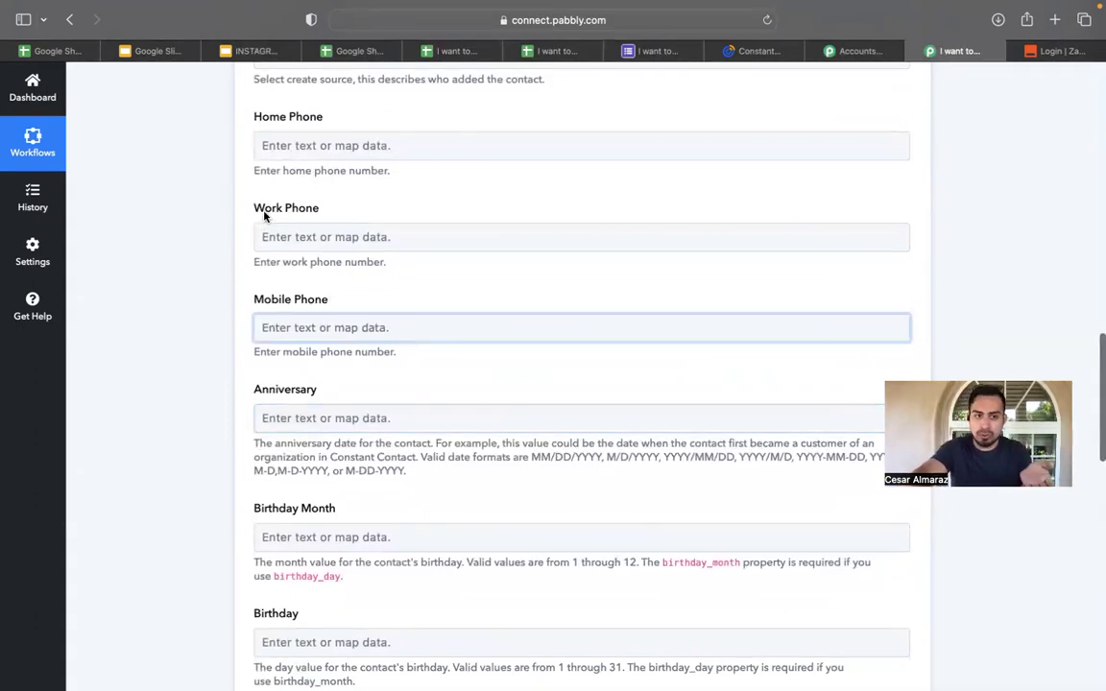
pyautogui.scroll(2, 266, 217)
pyautogui.scroll(13, 290, 216)
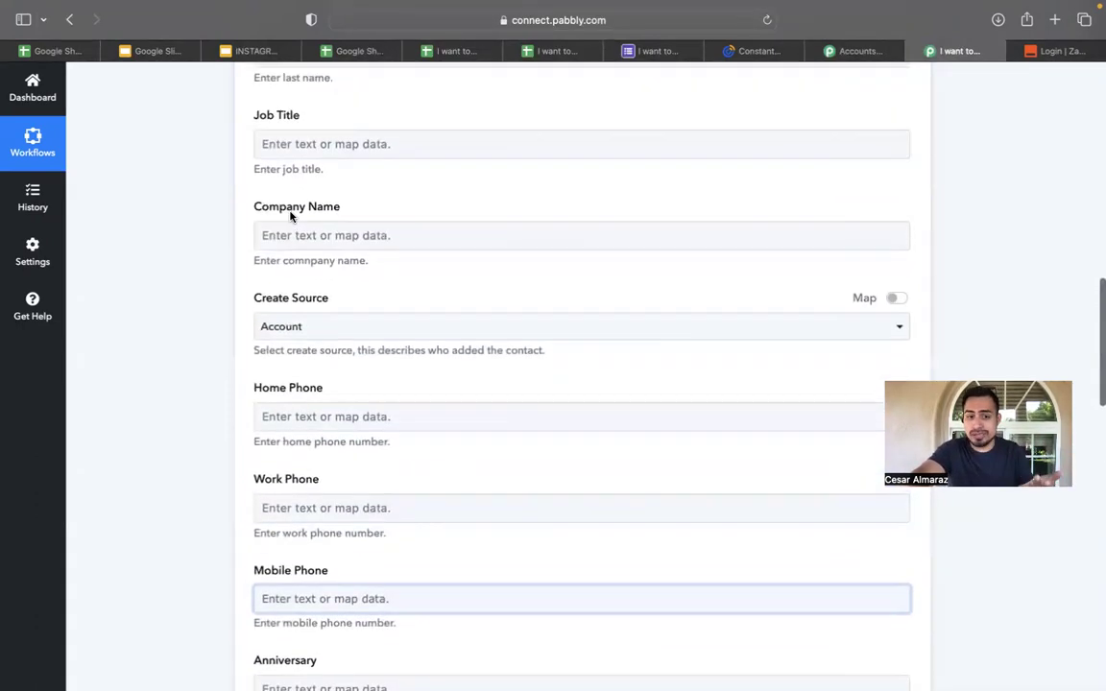
pyautogui.scroll(12, 291, 216)
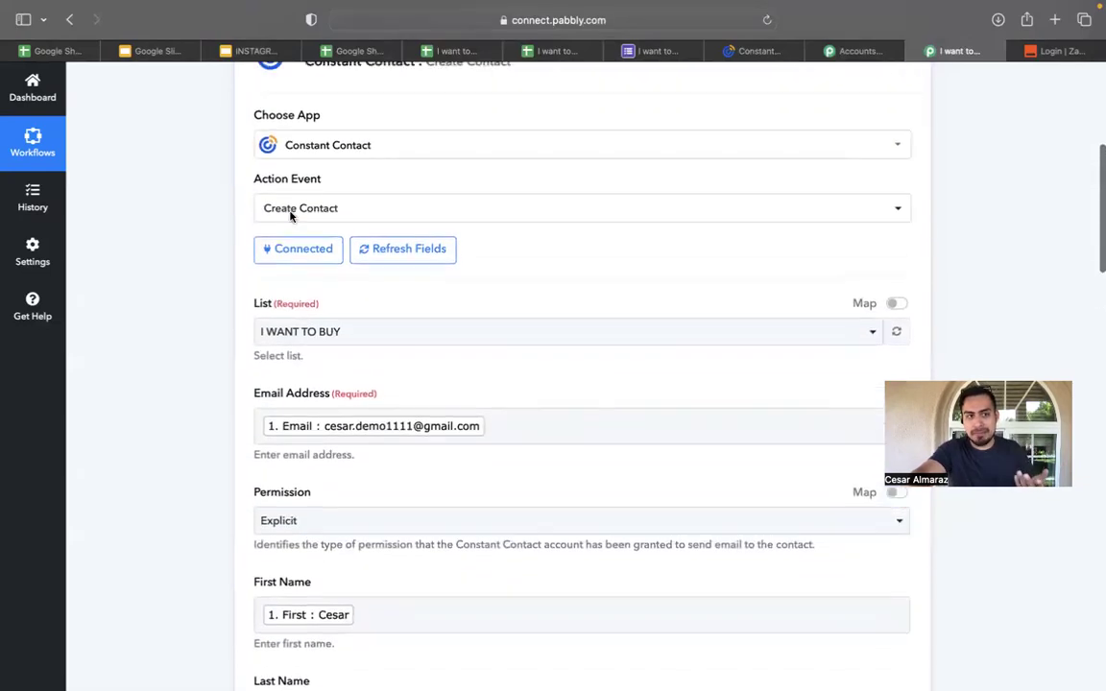
pyautogui.scroll(-20, 291, 216)
pyautogui.scroll(-4, 291, 216)
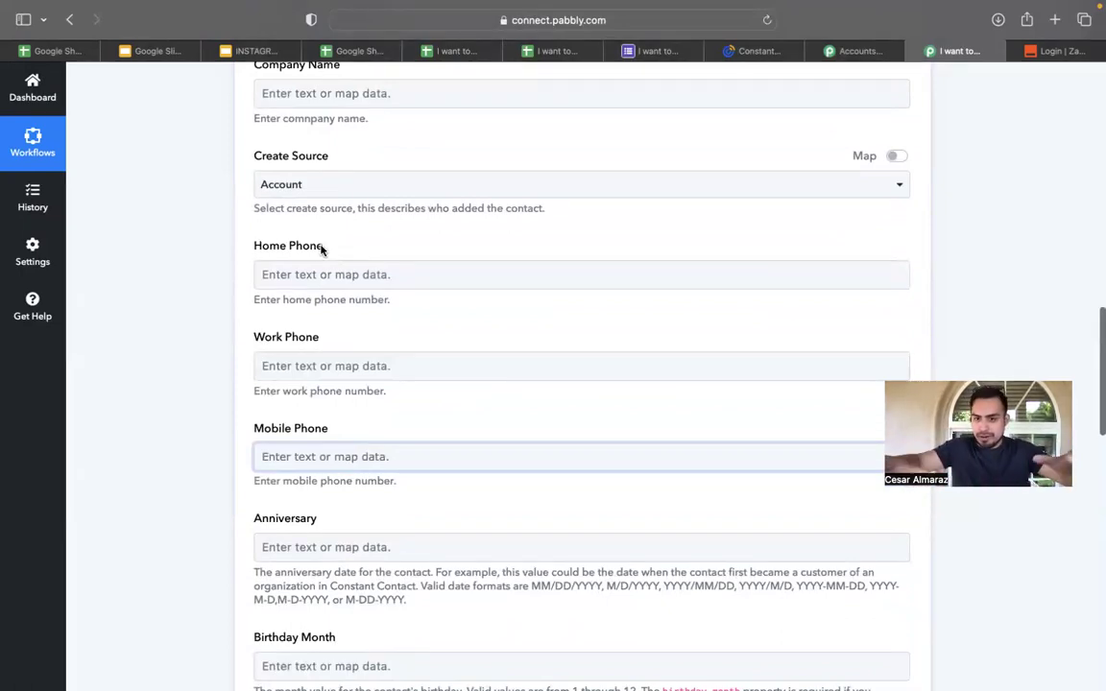
pyautogui.scroll(3, 297, 163)
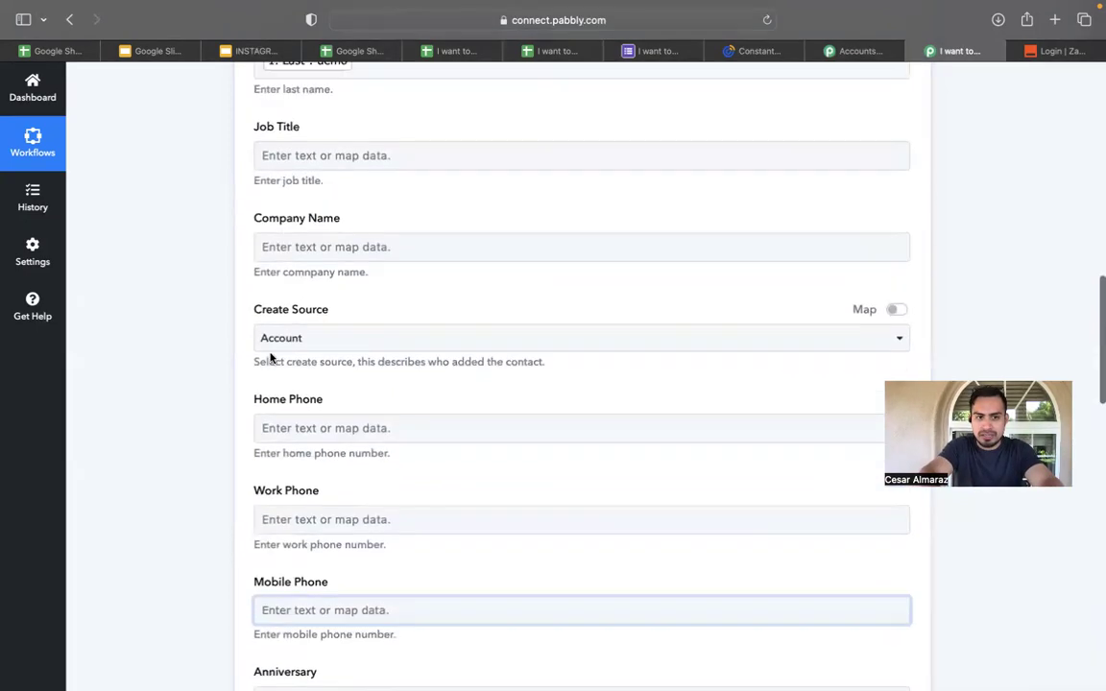
pyautogui.scroll(-4, 344, 448)
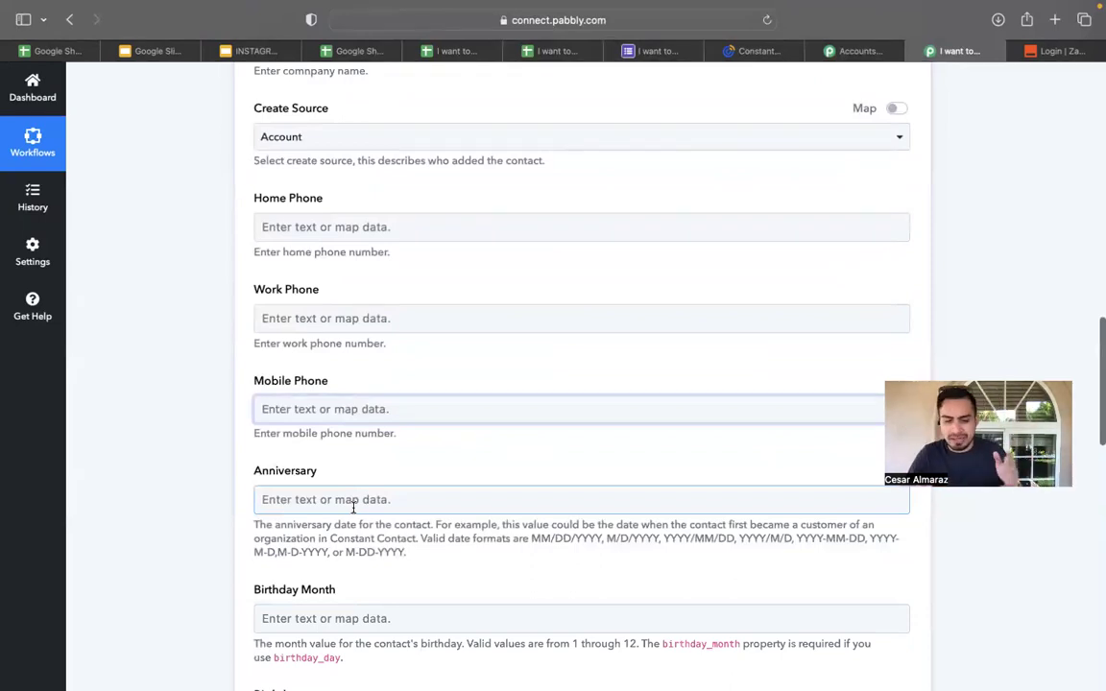
pyautogui.scroll(-7, 344, 502)
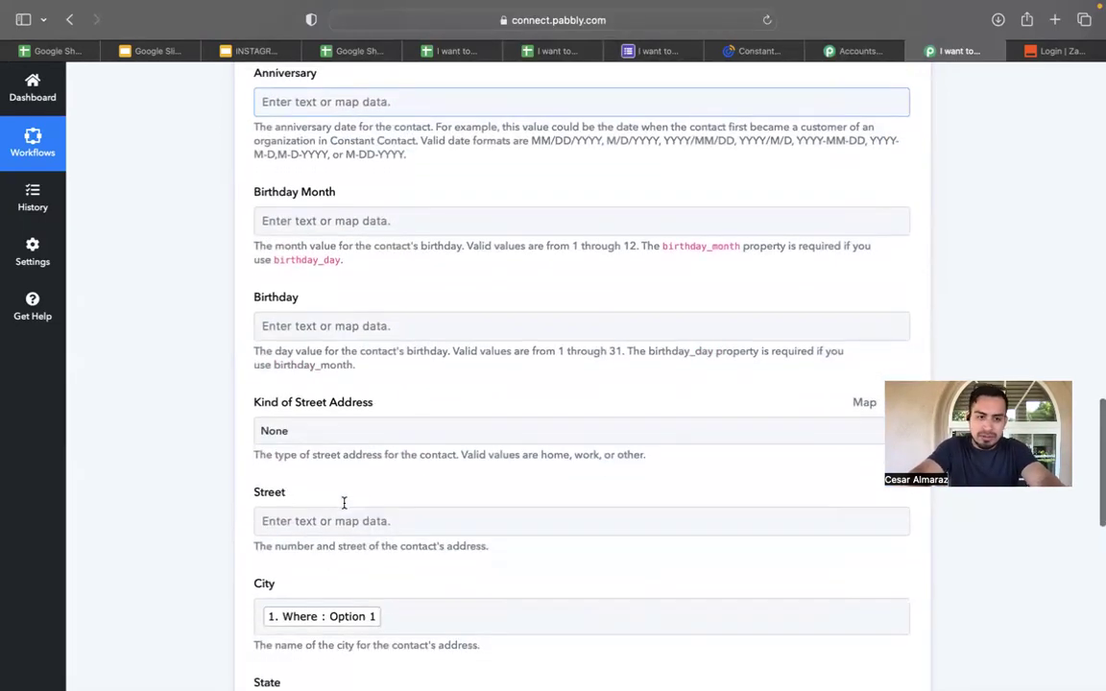
pyautogui.scroll(1, 344, 509)
pyautogui.scroll(-1, 344, 509)
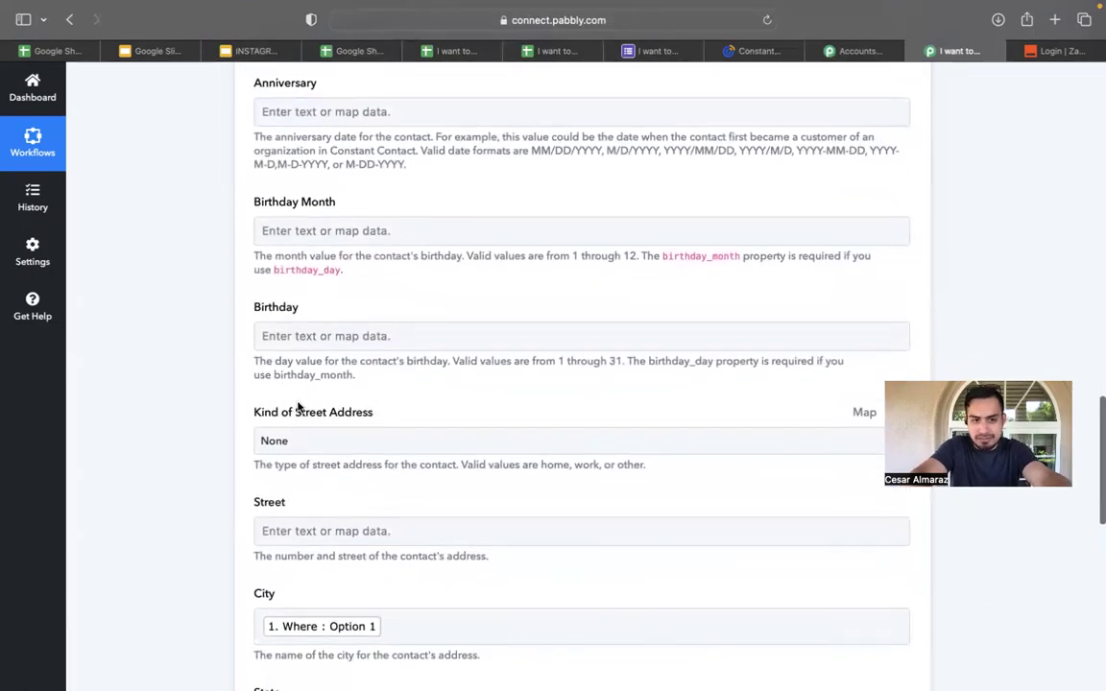
# Map the sheet's Preferred Contact Time value into the Birthday field.
pyautogui.click(353, 336)
pyautogui.click(349, 449)
pyautogui.scroll(-3, 417, 489)
pyautogui.scroll(1, 416, 494)
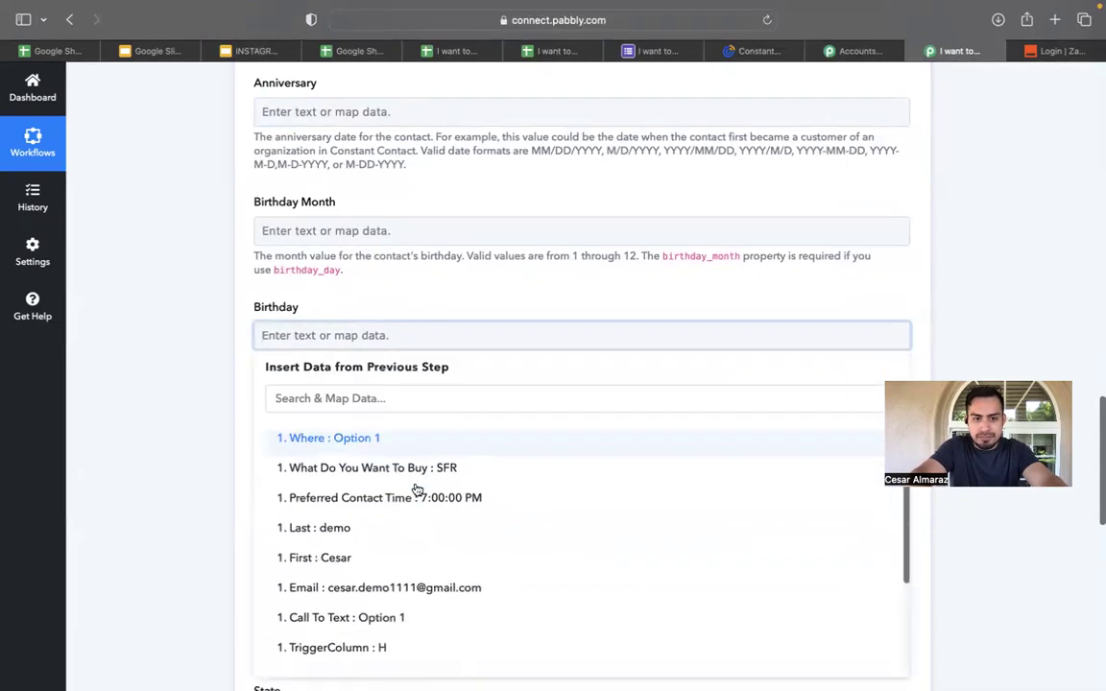
pyautogui.click(413, 497)
pyautogui.click(499, 301)
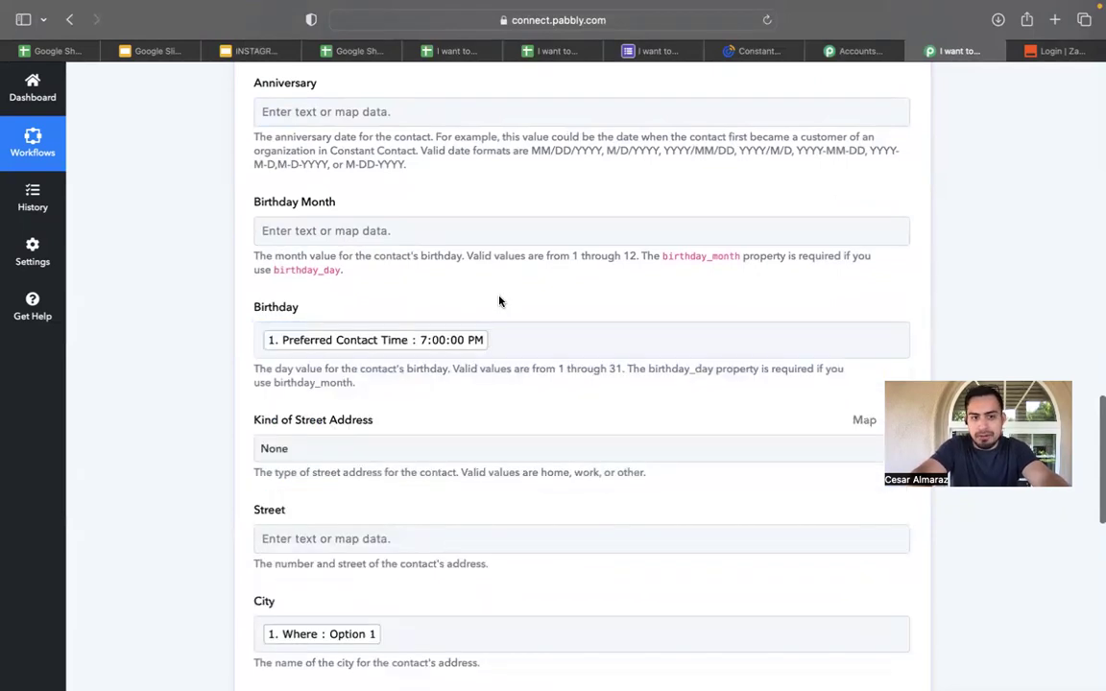
pyautogui.scroll(-2, 499, 301)
pyautogui.scroll(15, 420, 350)
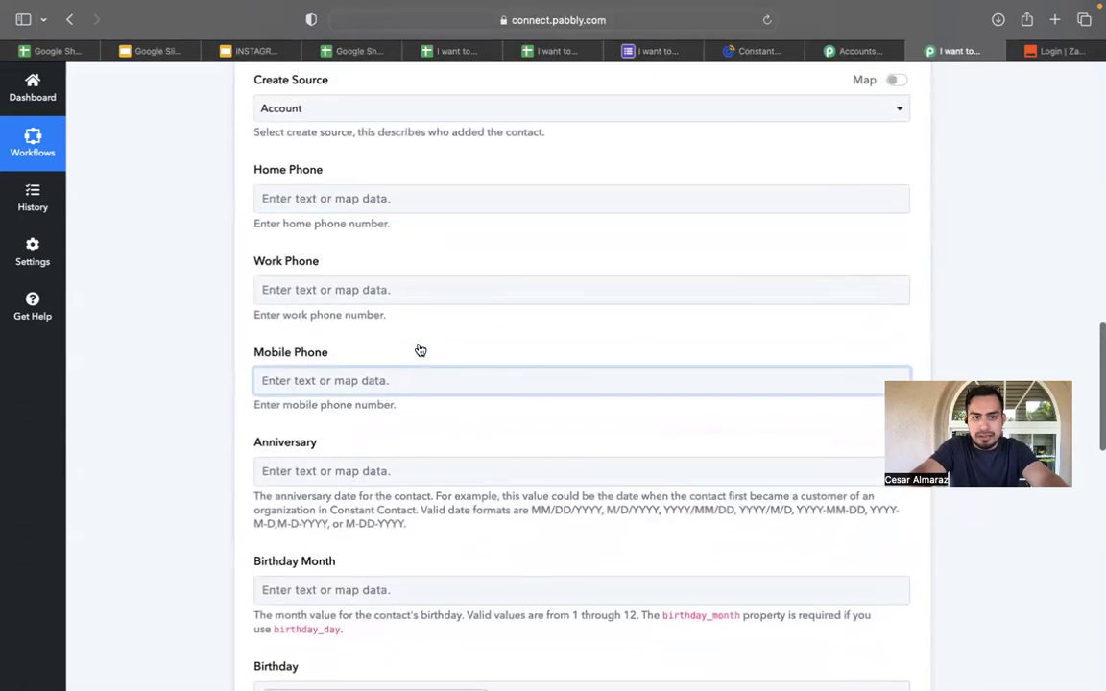
pyautogui.scroll(-13, 420, 349)
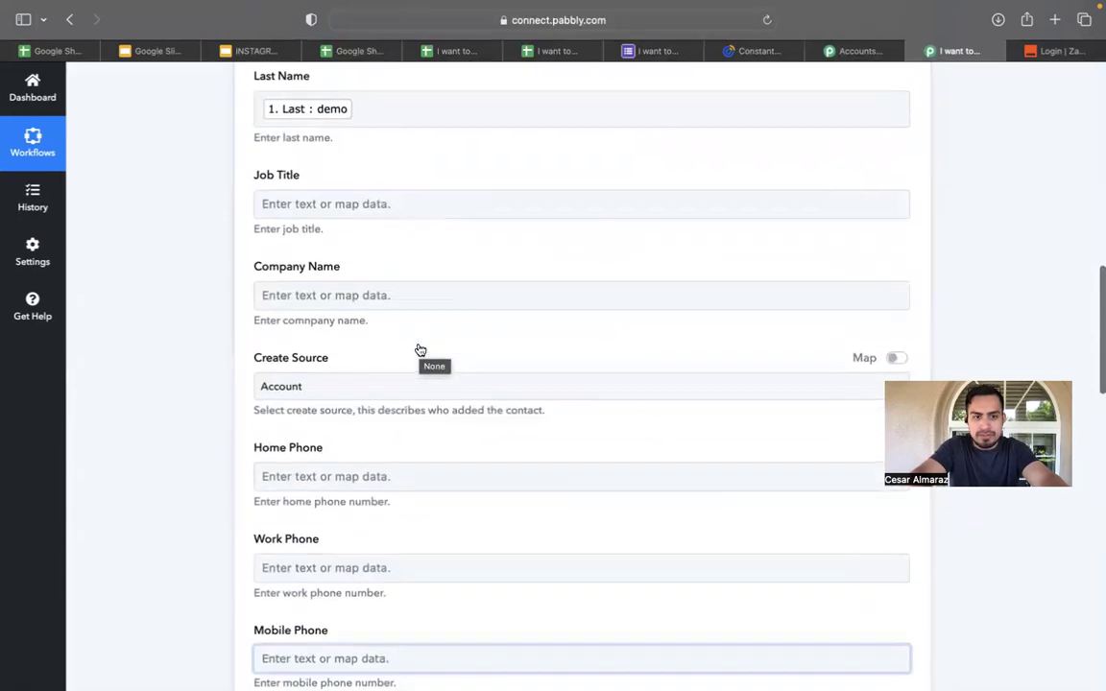
pyautogui.scroll(-3, 420, 349)
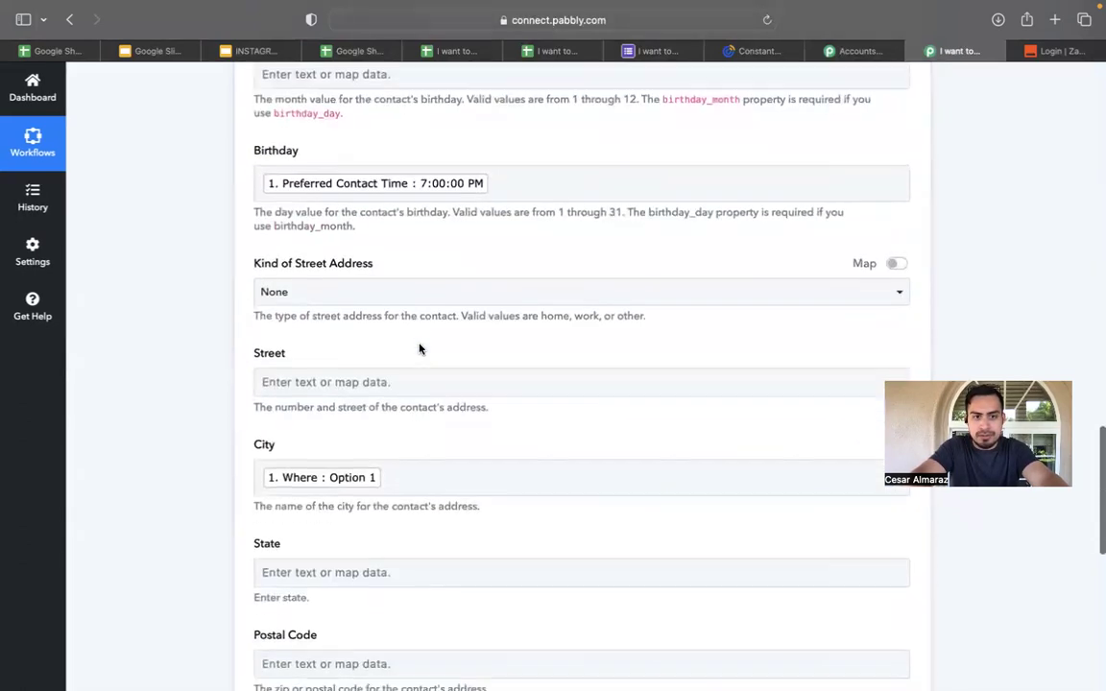
pyautogui.scroll(2, 419, 345)
pyautogui.scroll(1, 420, 344)
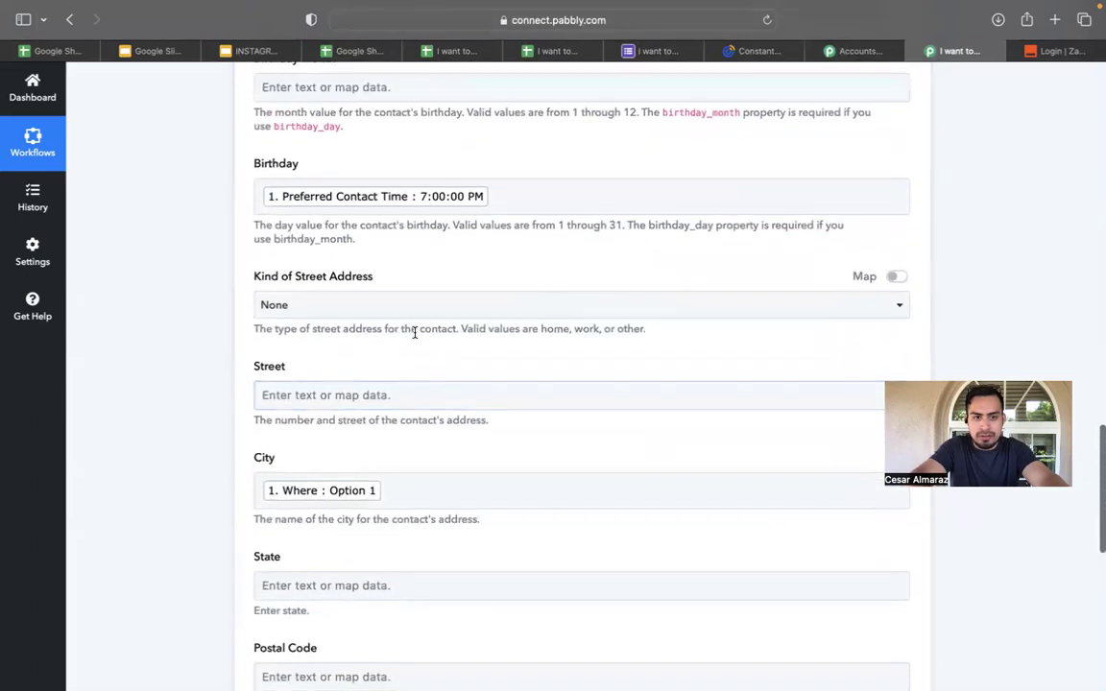
# Leave Kind of Street Address set to None.
pyautogui.click(431, 309)
pyautogui.click(406, 315)
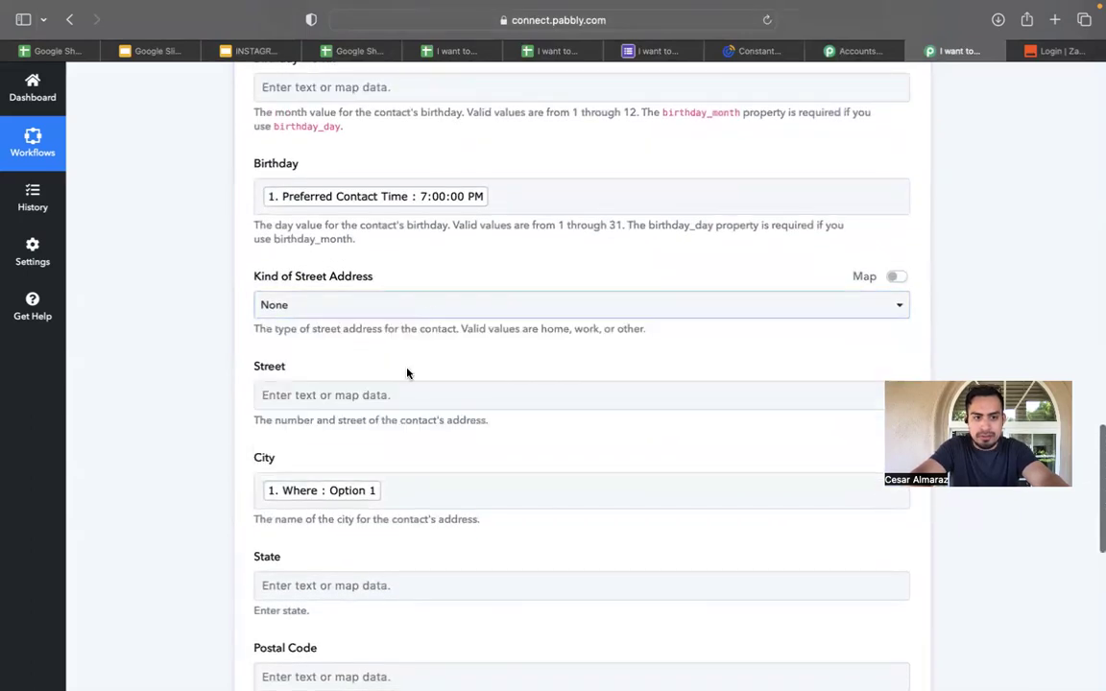
pyautogui.scroll(-2, 415, 449)
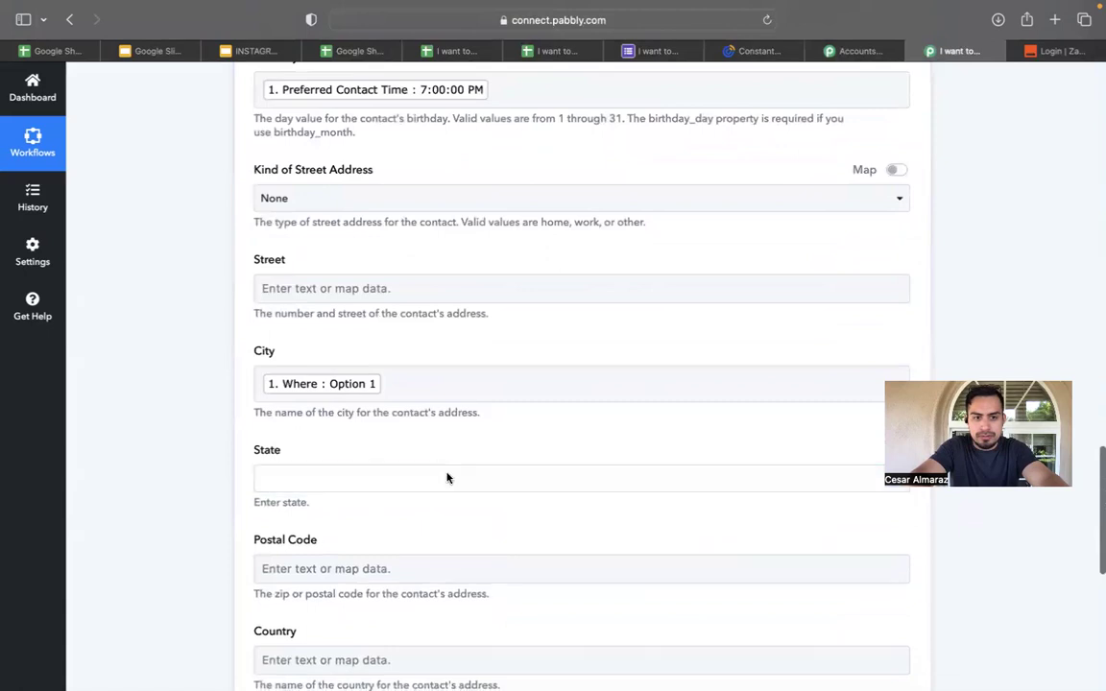
# Map '1. Call To Text : Option 1' into State, deleting the duplicate token.
pyautogui.click(447, 477)
pyautogui.click(429, 581)
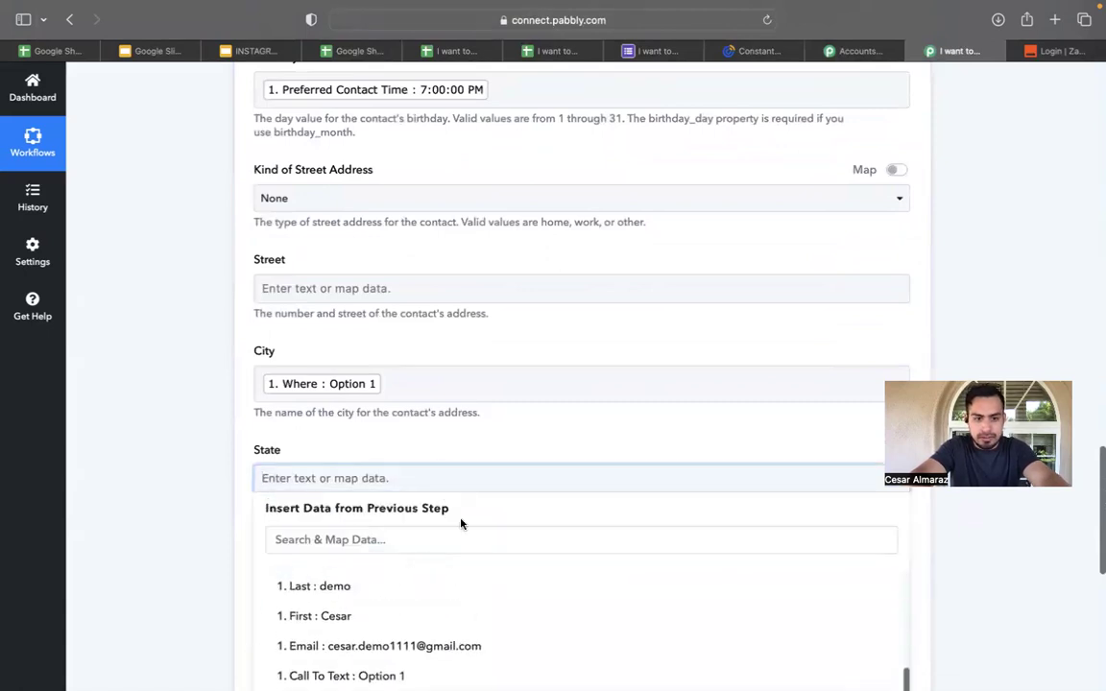
pyautogui.scroll(-5, 459, 521)
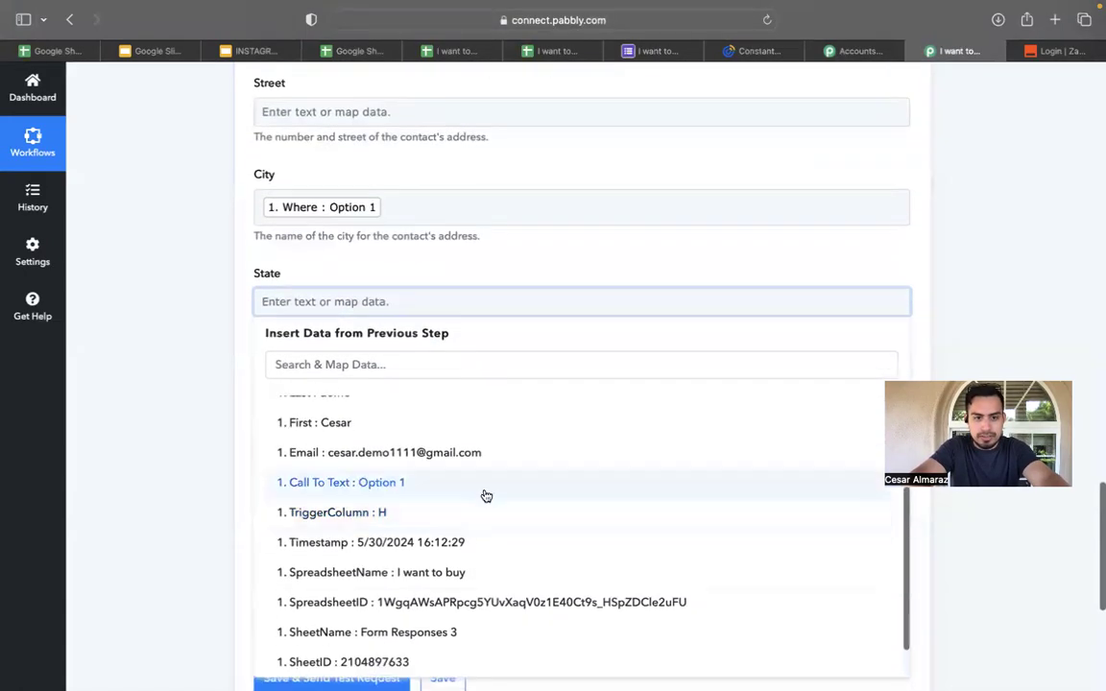
pyautogui.scroll(1, 484, 496)
pyautogui.scroll(-2, 484, 496)
pyautogui.scroll(4, 486, 495)
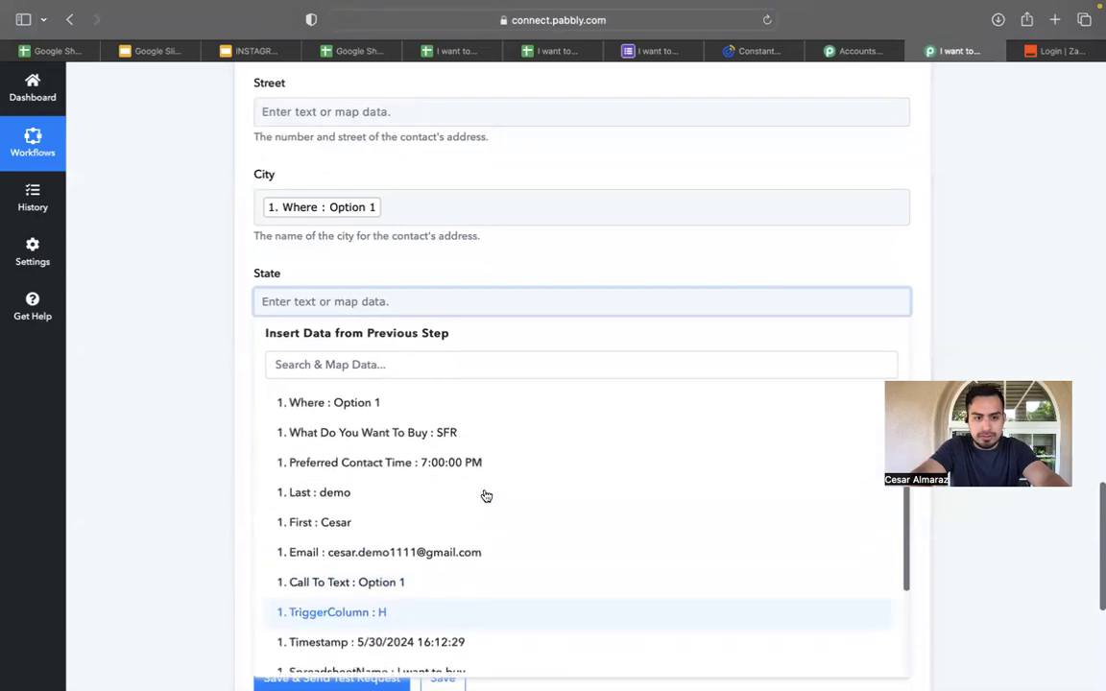
pyautogui.scroll(-1, 486, 495)
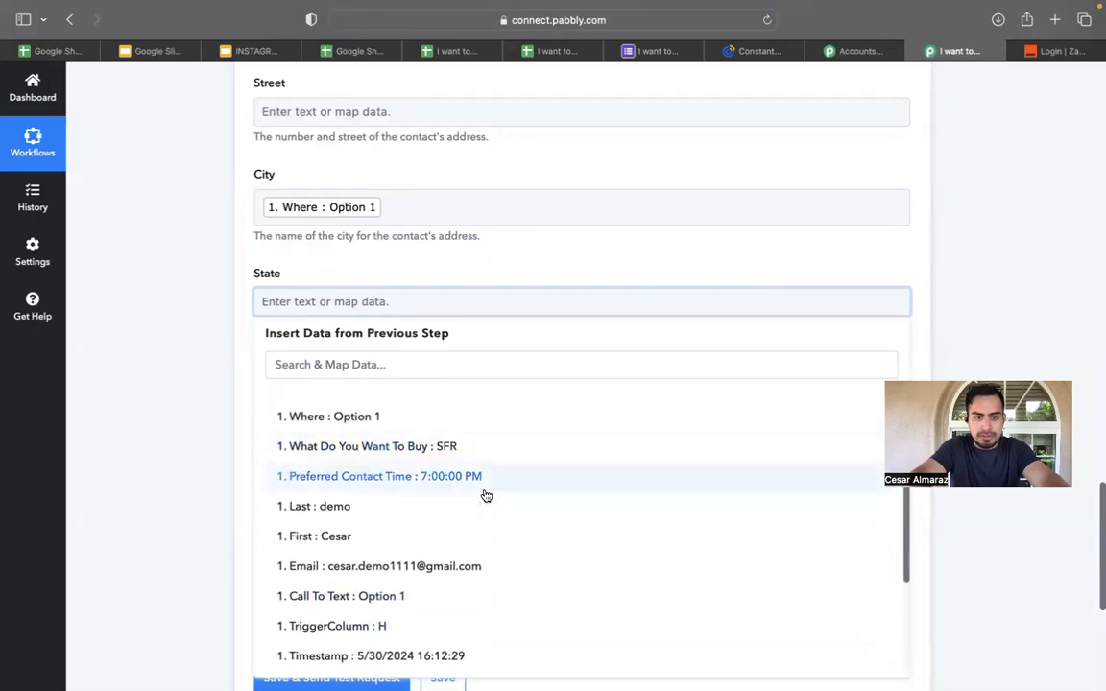
pyautogui.scroll(-1, 486, 496)
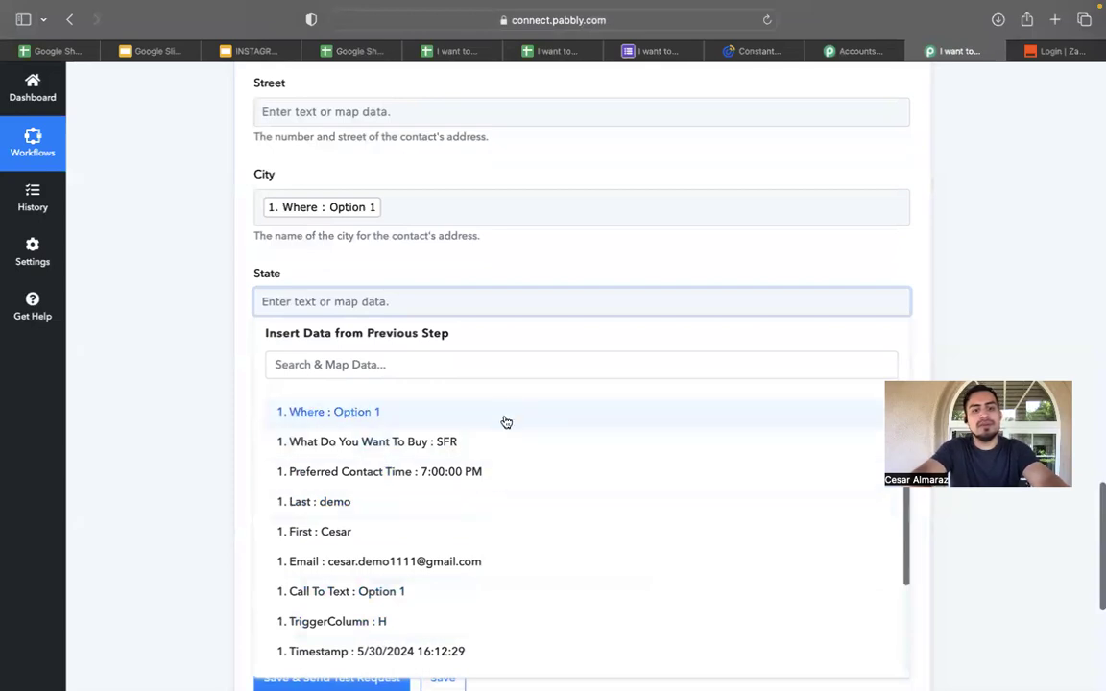
pyautogui.click(471, 594)
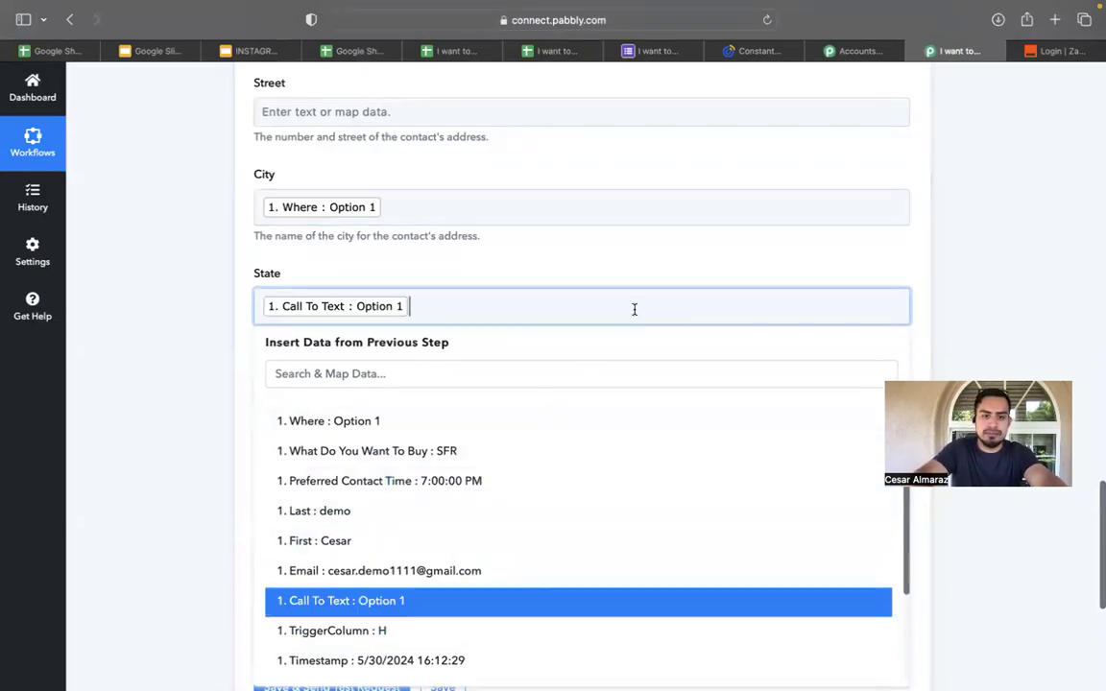
pyautogui.click(454, 602)
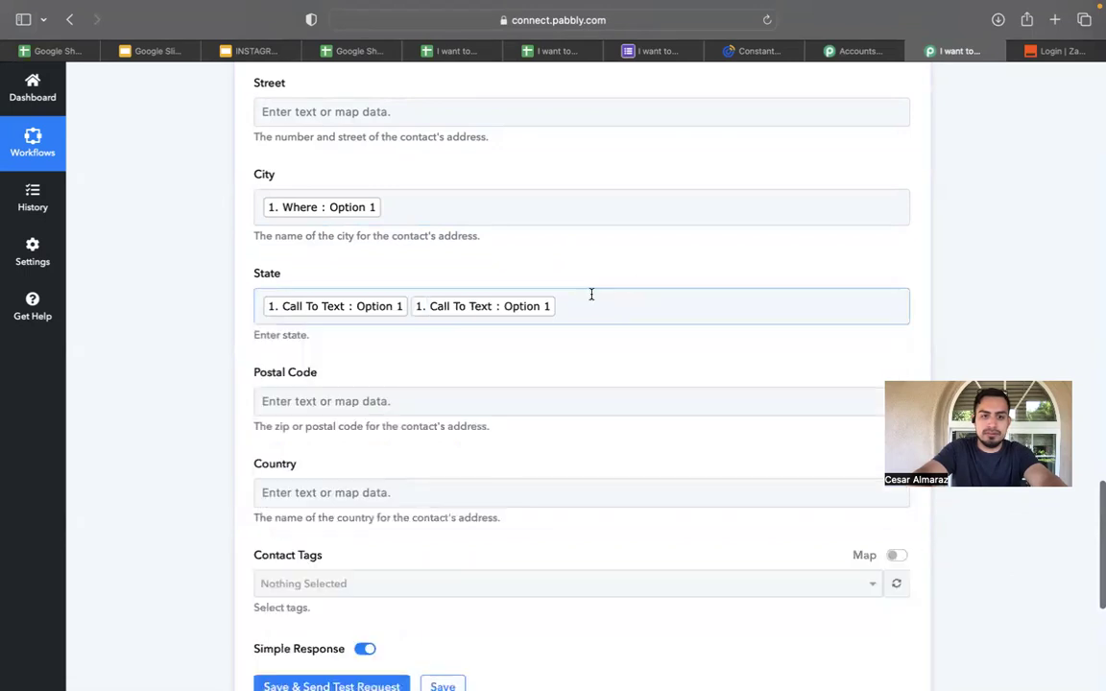
pyautogui.click(584, 297)
pyautogui.press('BackSpace')
# Scroll through the Create Contact fields to check the completed mappings.
pyautogui.scroll(15, 580, 384)
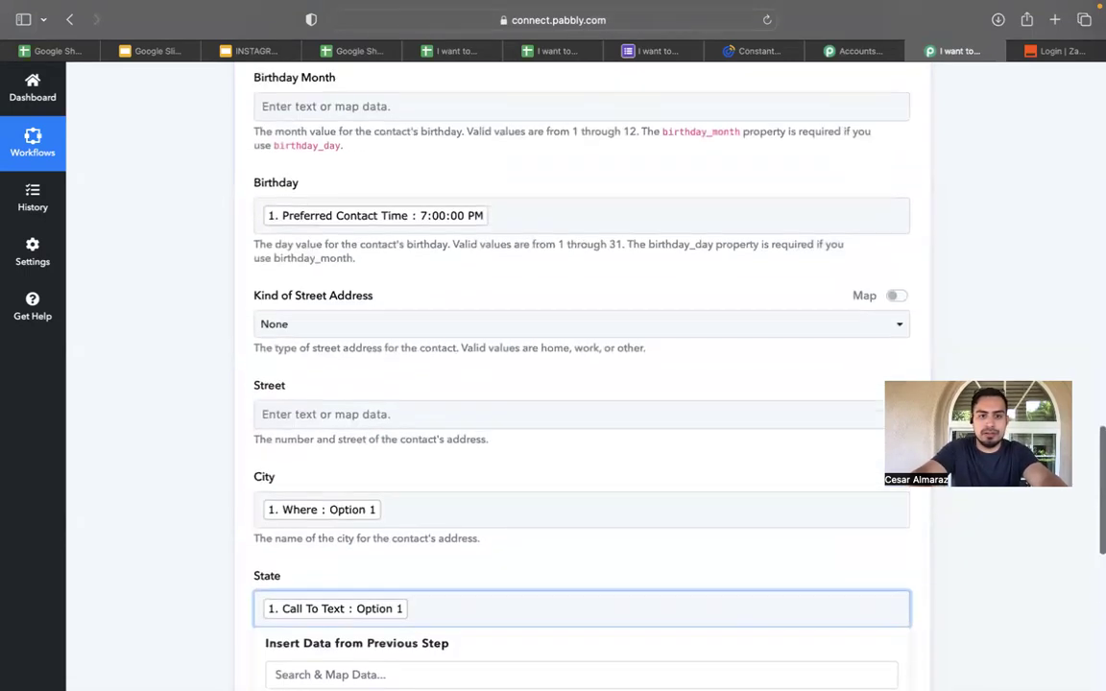
pyautogui.scroll(5, 580, 384)
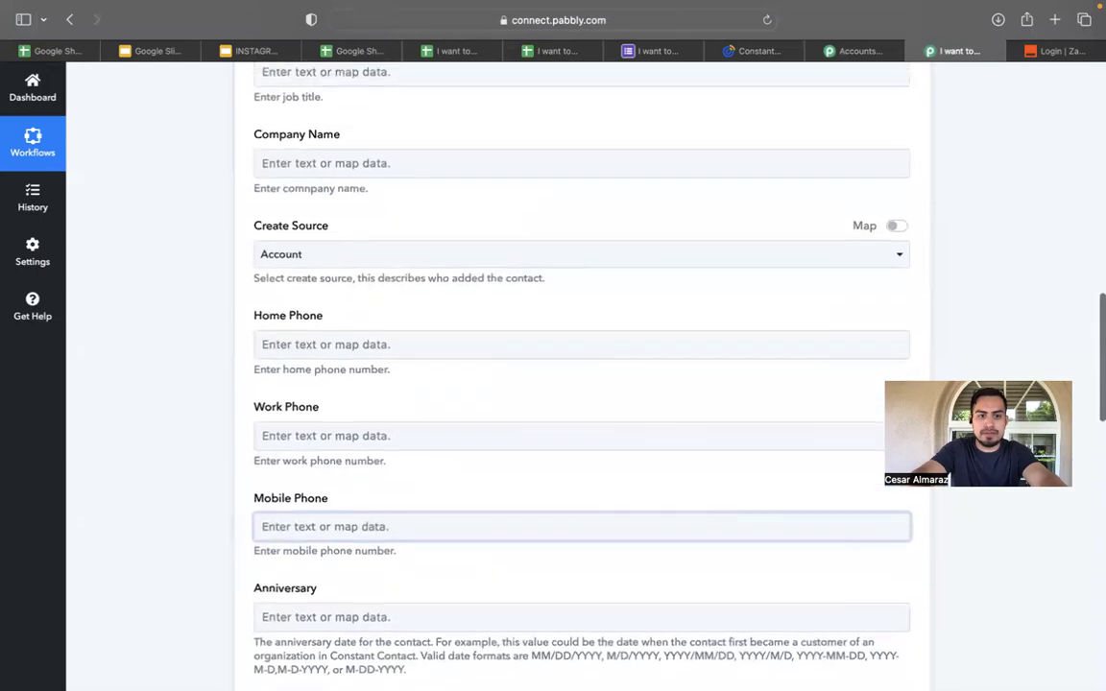
pyautogui.scroll(-15, 581, 384)
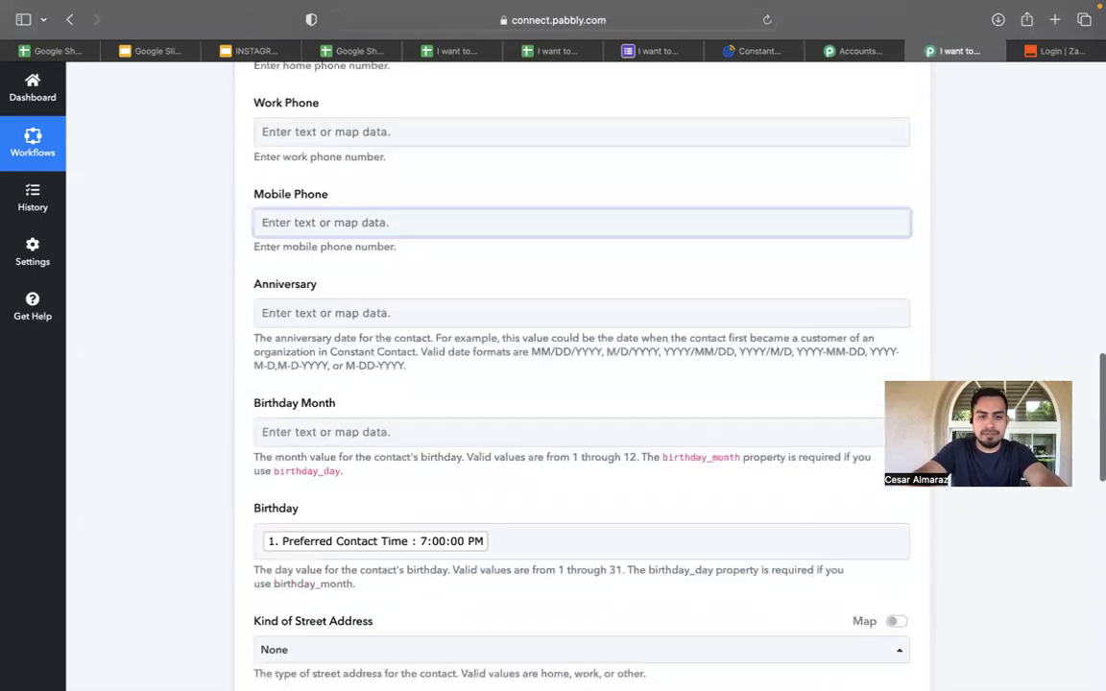
pyautogui.scroll(-3, 580, 384)
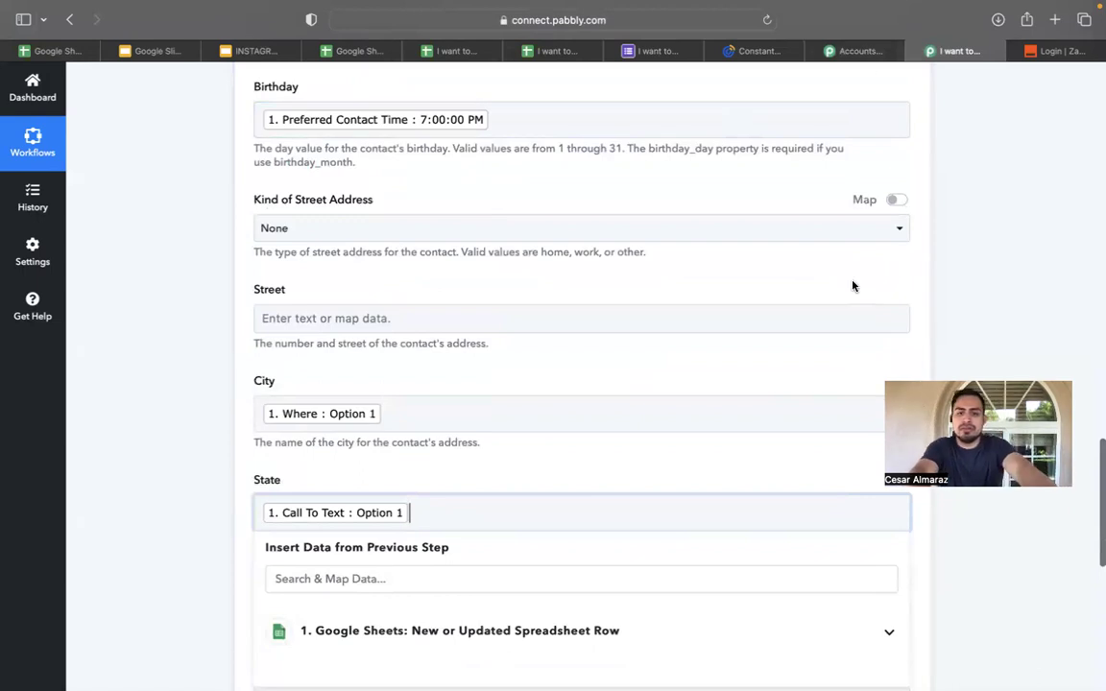
pyautogui.scroll(-4, 853, 286)
pyautogui.scroll(12, 852, 286)
pyautogui.scroll(8, 852, 286)
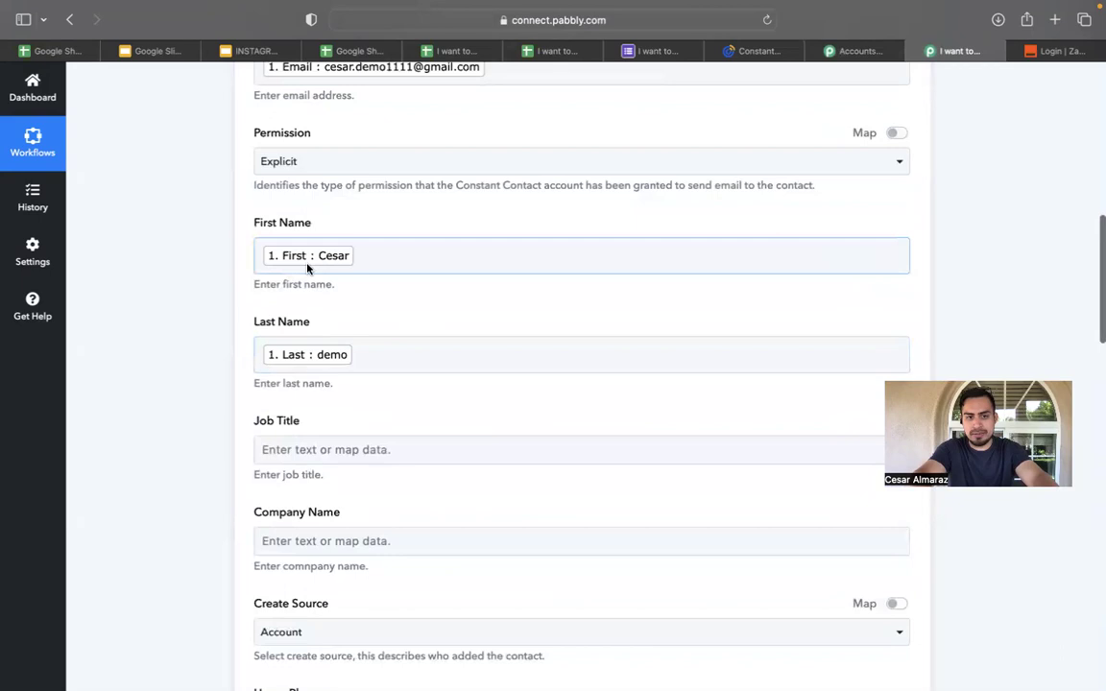
pyautogui.scroll(-15, 325, 395)
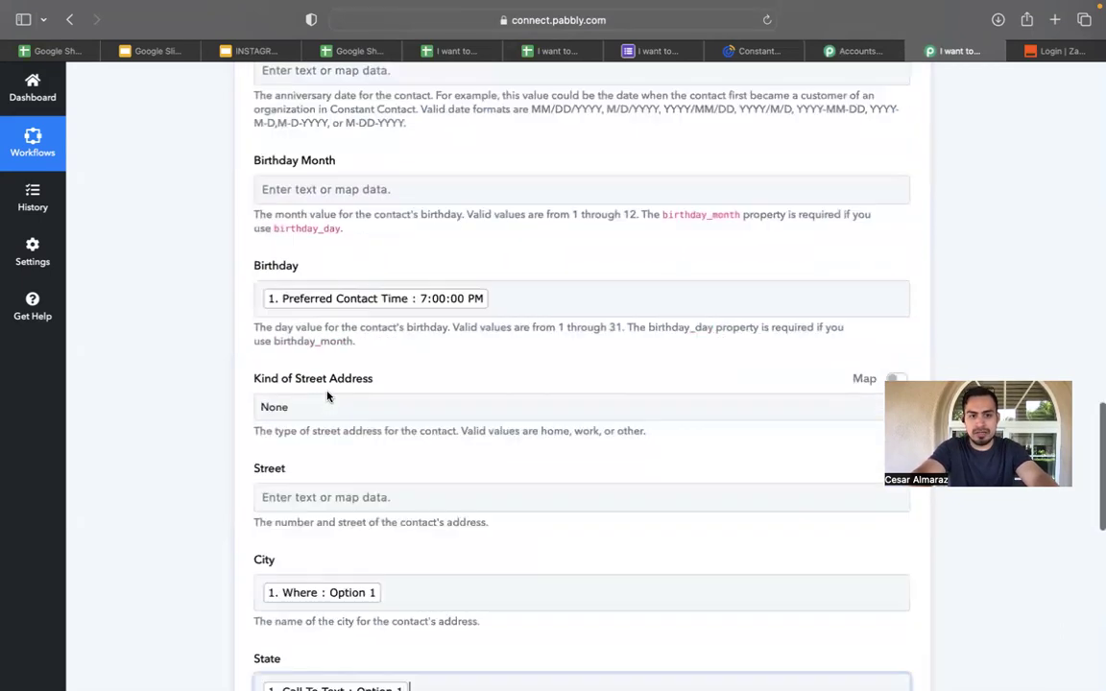
pyautogui.scroll(1, 326, 394)
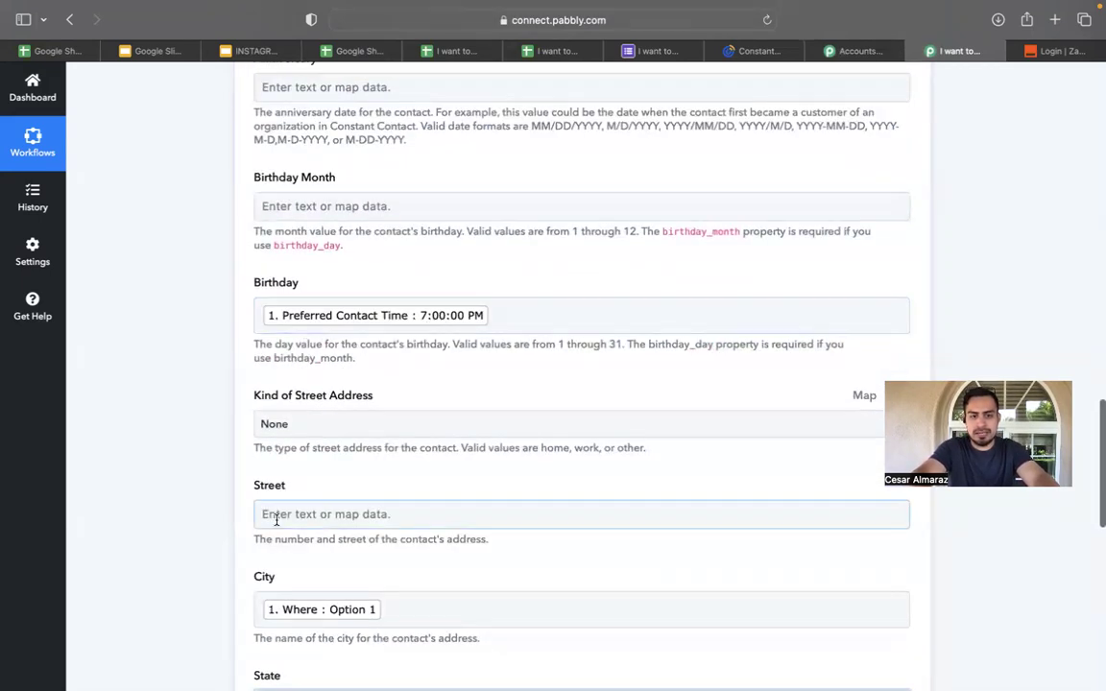
pyautogui.scroll(-3, 277, 518)
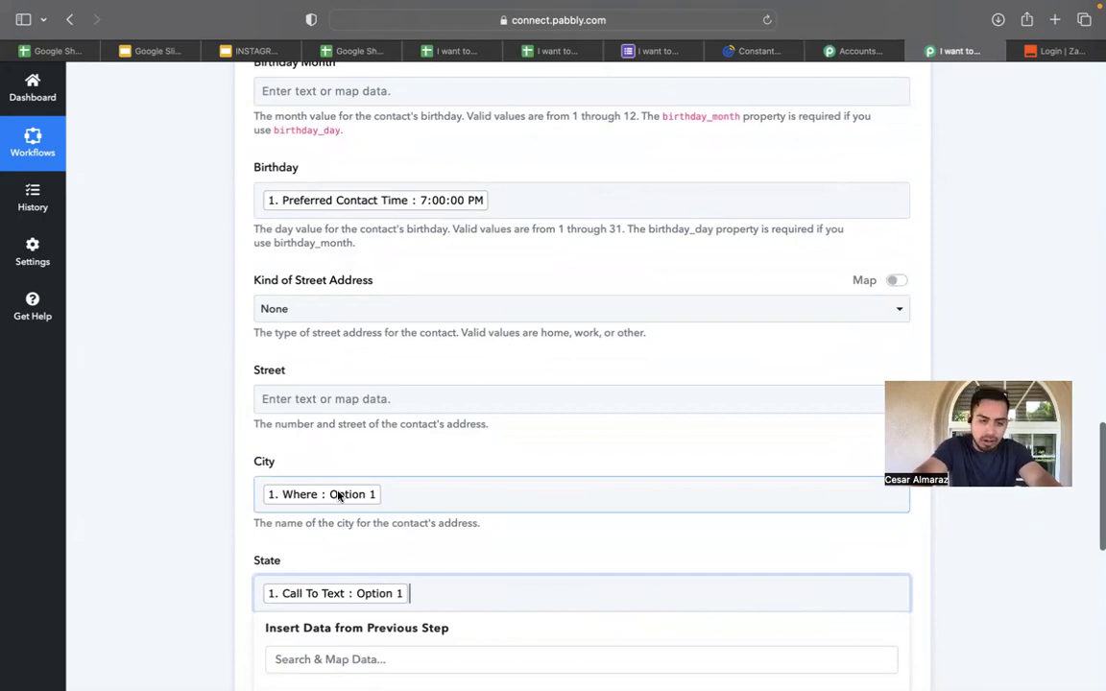
pyautogui.scroll(-2, 338, 496)
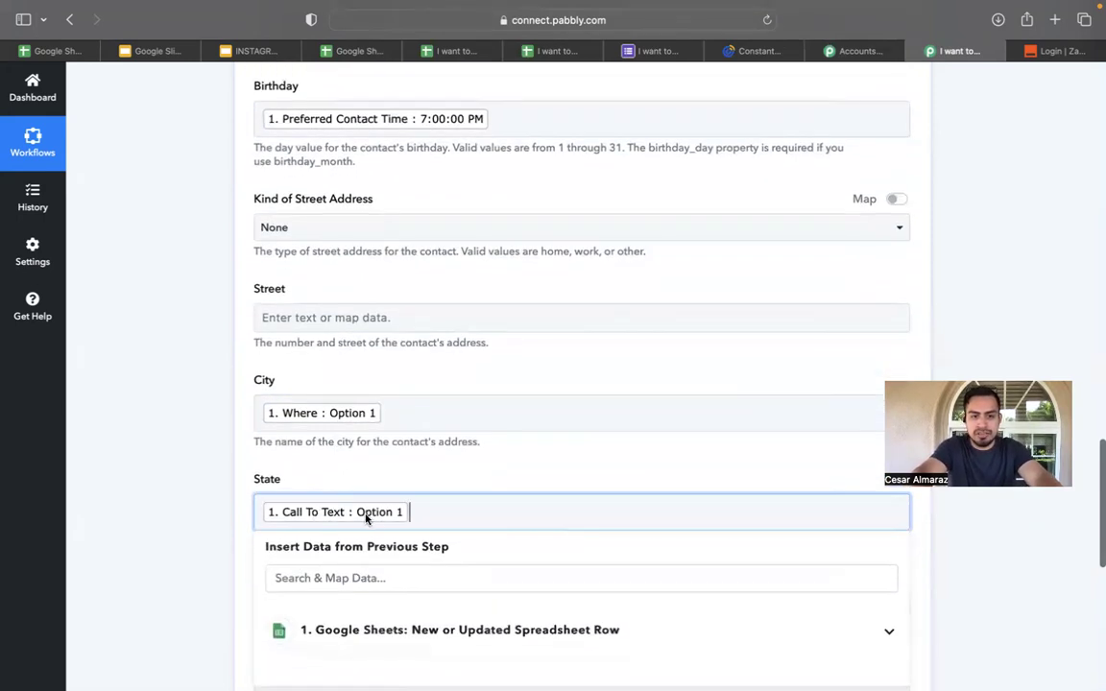
pyautogui.scroll(-5, 361, 527)
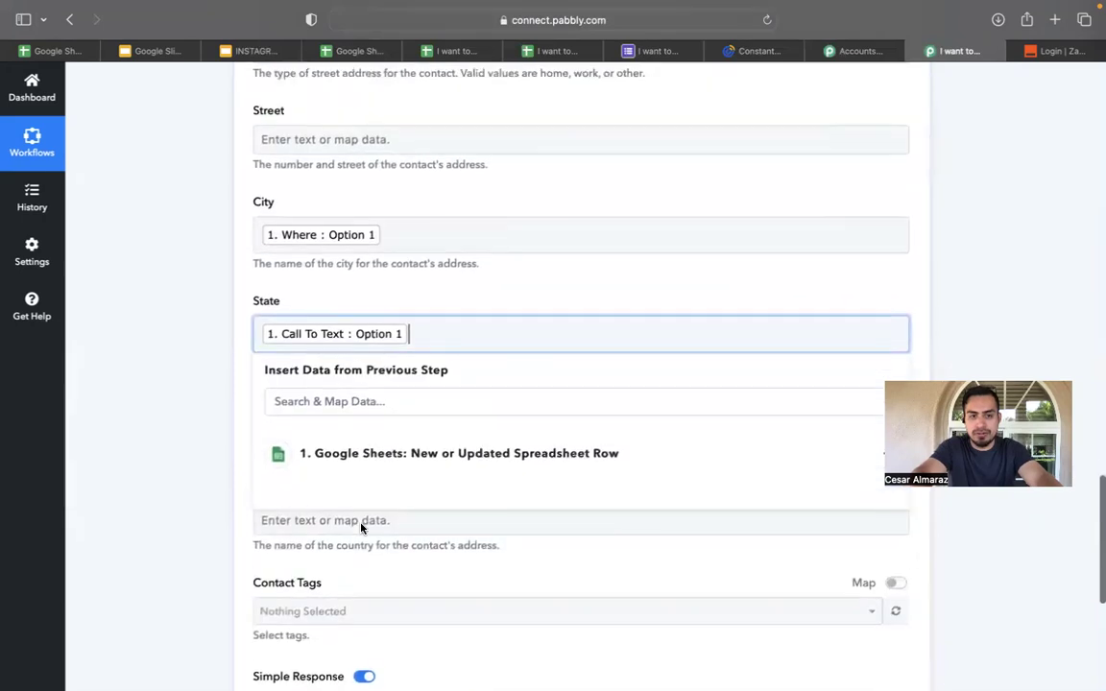
pyautogui.scroll(2, 330, 186)
pyautogui.scroll(1, 330, 187)
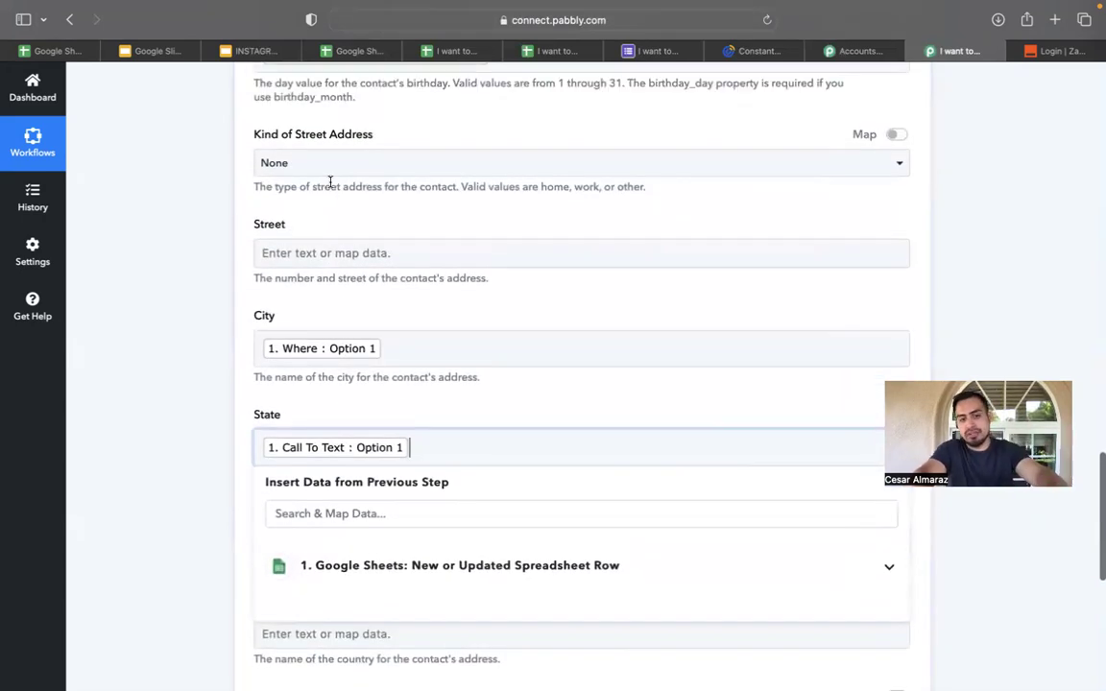
pyautogui.scroll(-9, 330, 181)
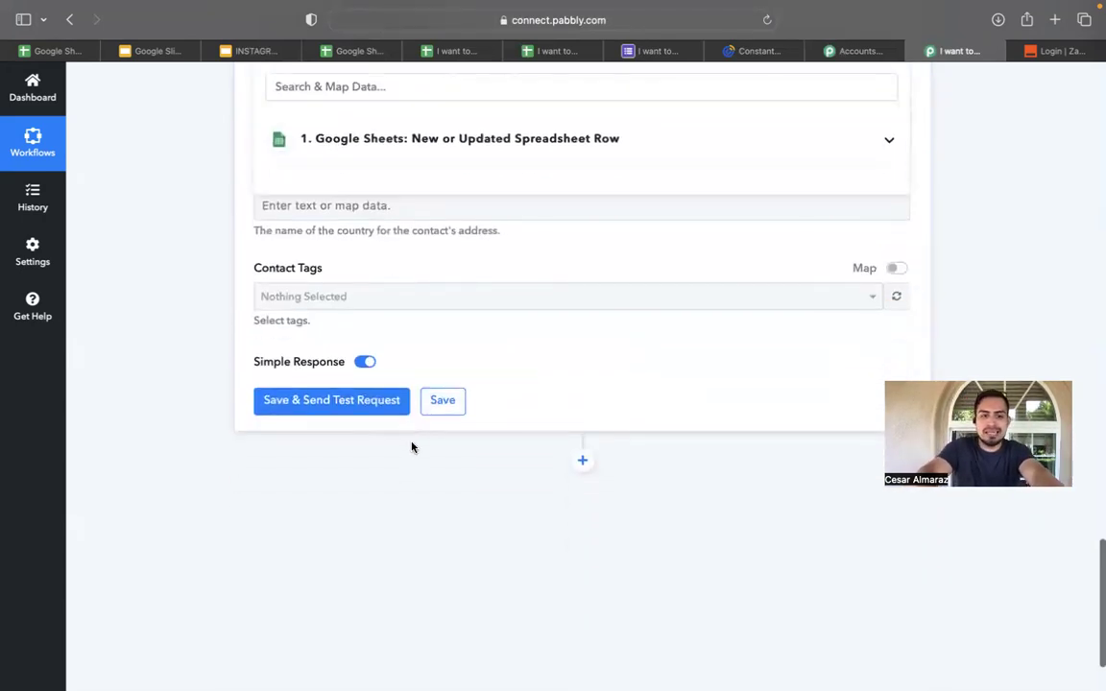
# Save the Create Contact step and send a test request.
pyautogui.click(341, 406)
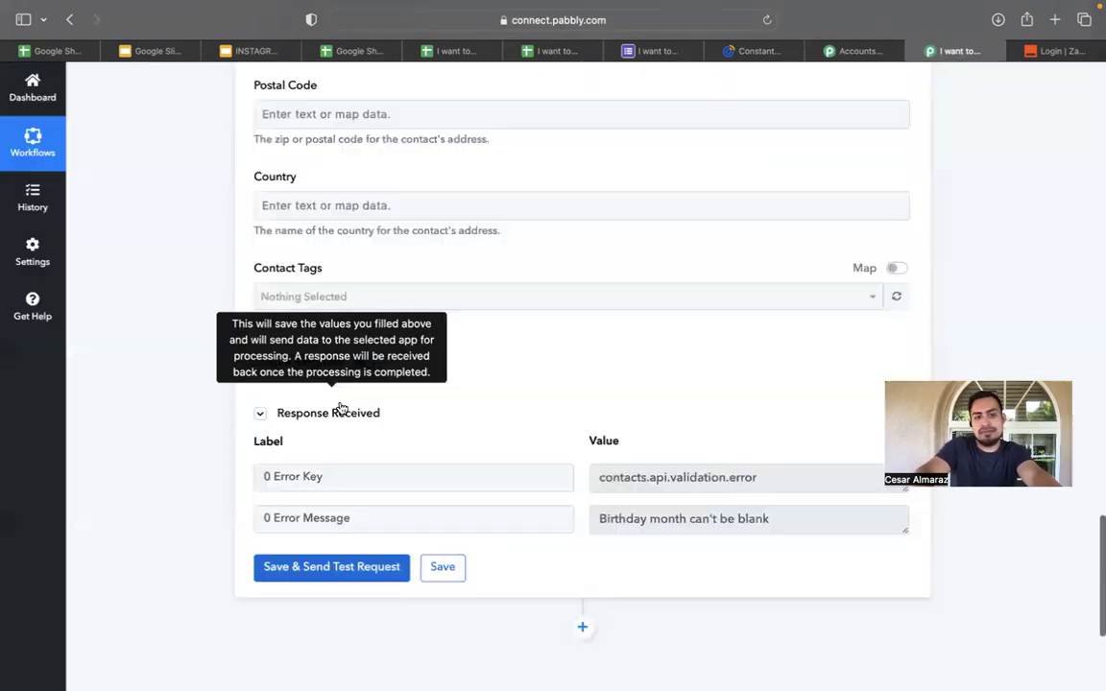
pyautogui.scroll(-1, 597, 381)
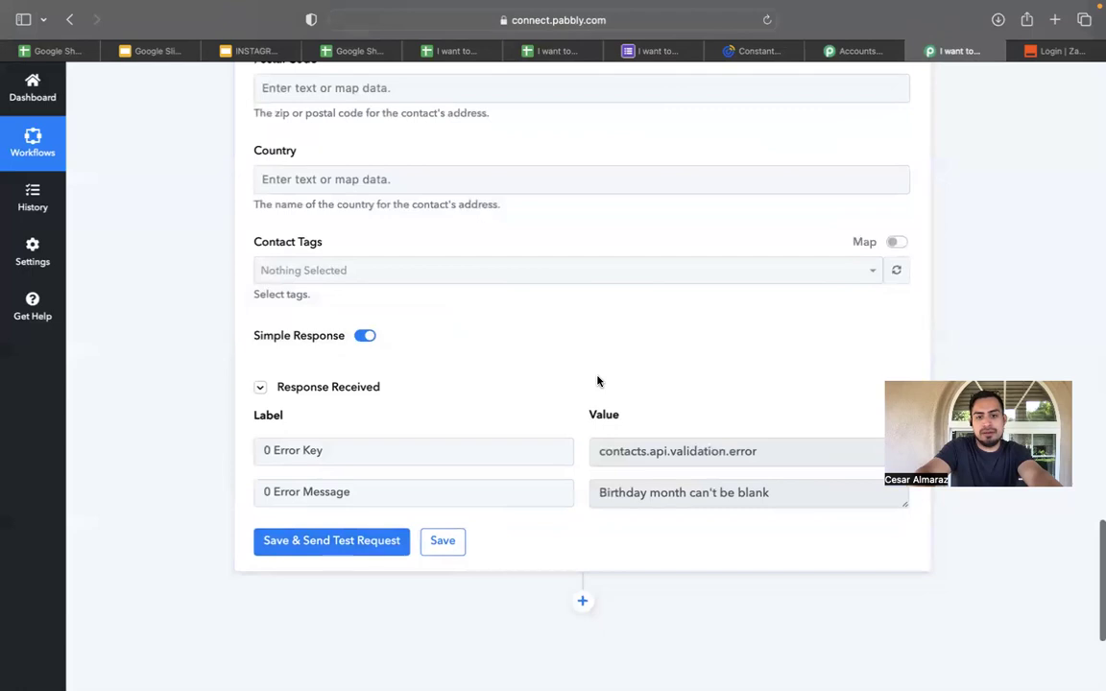
pyautogui.scroll(1, 597, 381)
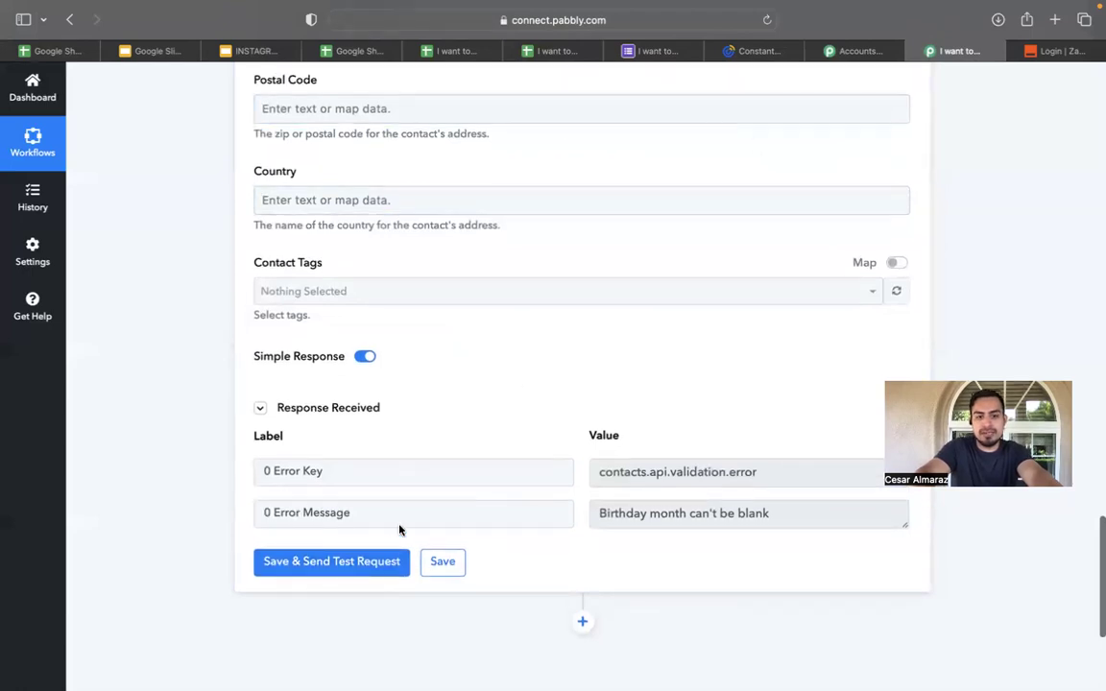
# Reload the I WANT TO BUY list in Constant Contact, then return to the Pabbly workflow.
pyautogui.click(757, 53)
pyautogui.click(767, 19)
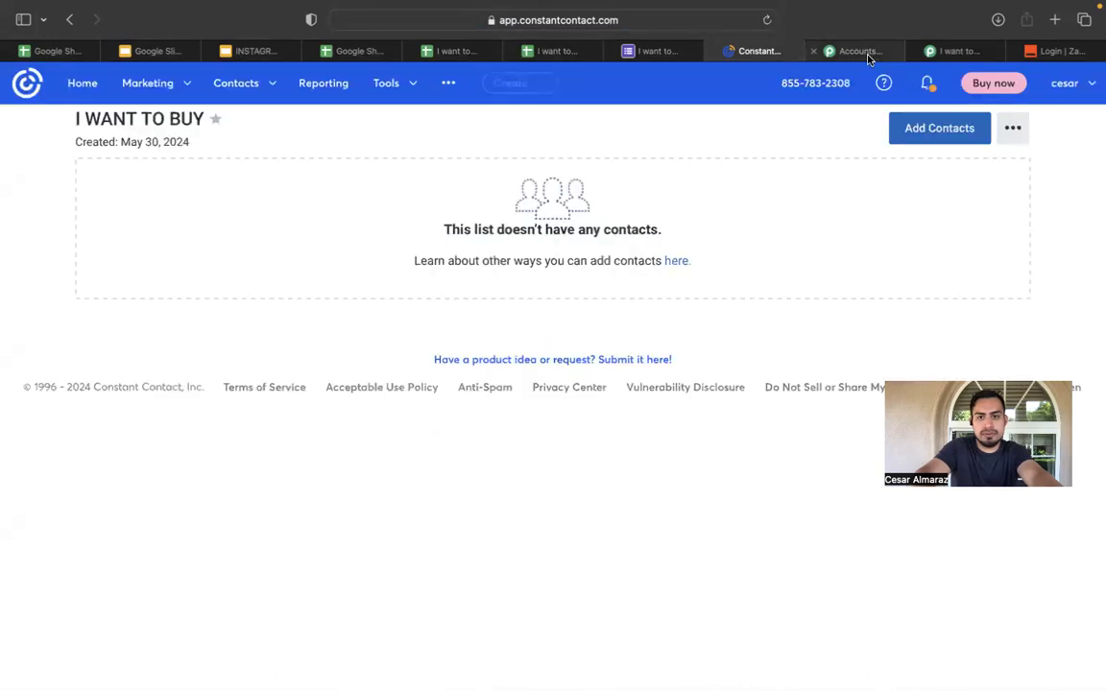
pyautogui.click(862, 58)
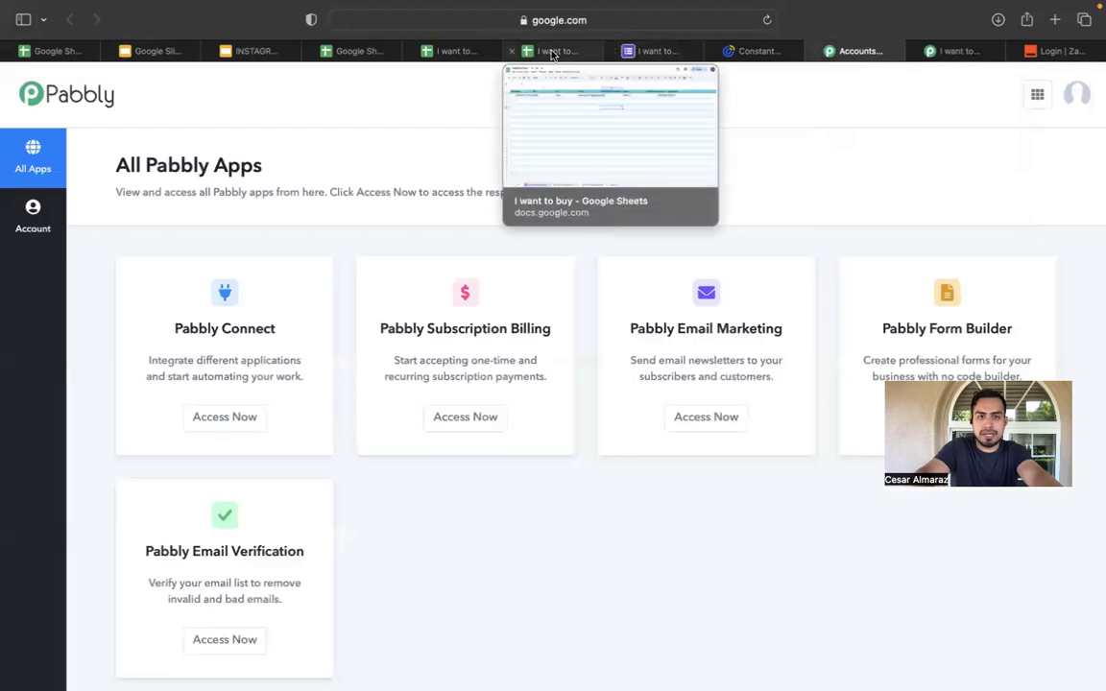
pyautogui.click(957, 53)
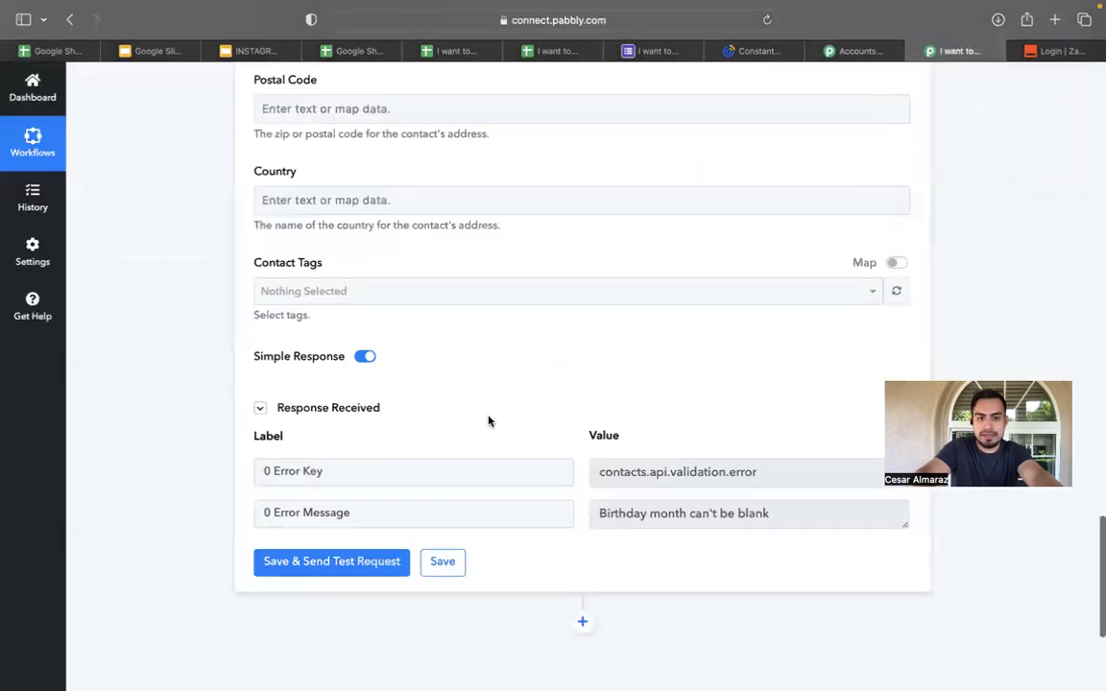
# Map the Google Sheets Timestamp value into the Birthday Month field.
pyautogui.scroll(10, 488, 420)
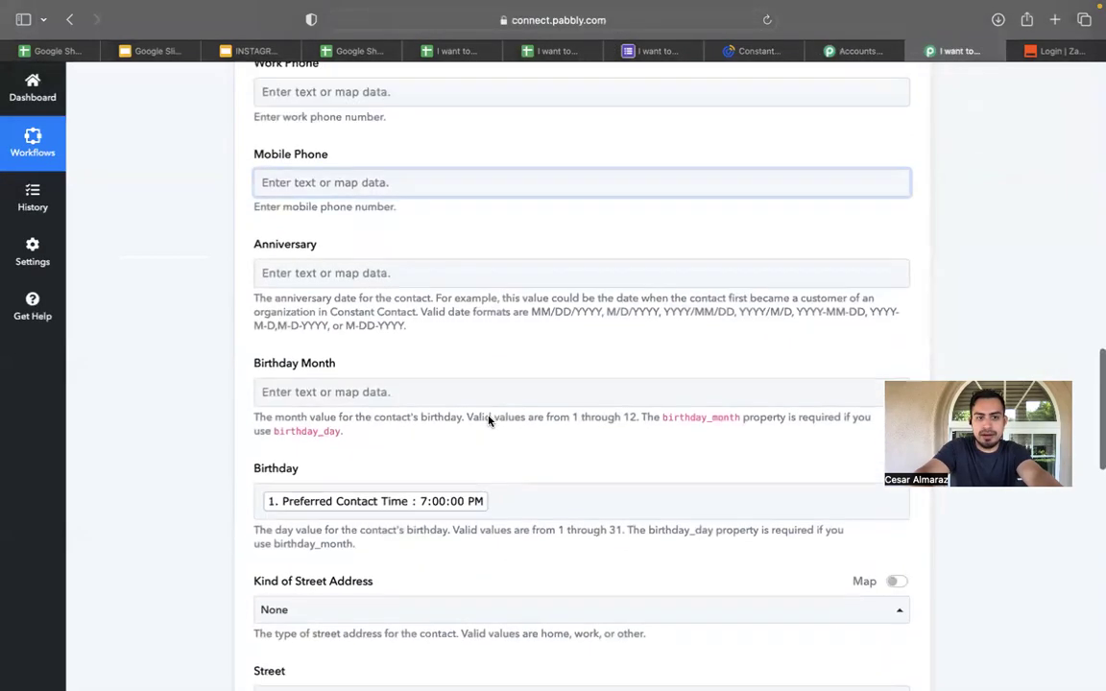
pyautogui.scroll(-1, 488, 420)
pyautogui.scroll(1, 501, 386)
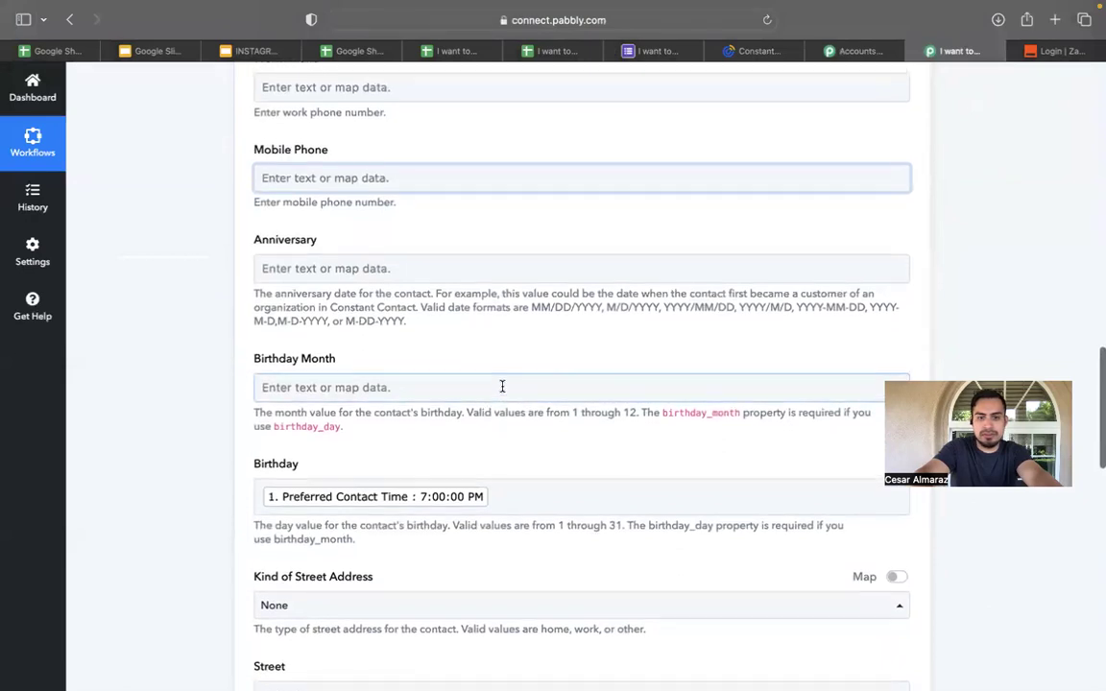
pyautogui.click(486, 397)
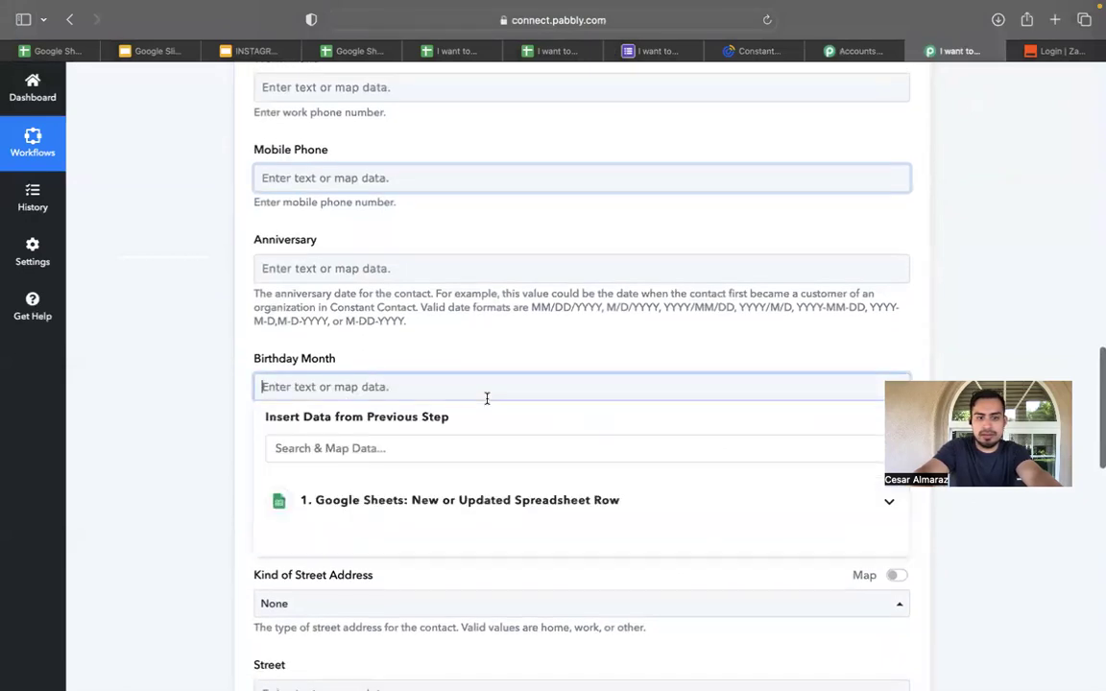
pyautogui.click(430, 495)
pyautogui.scroll(-2, 457, 584)
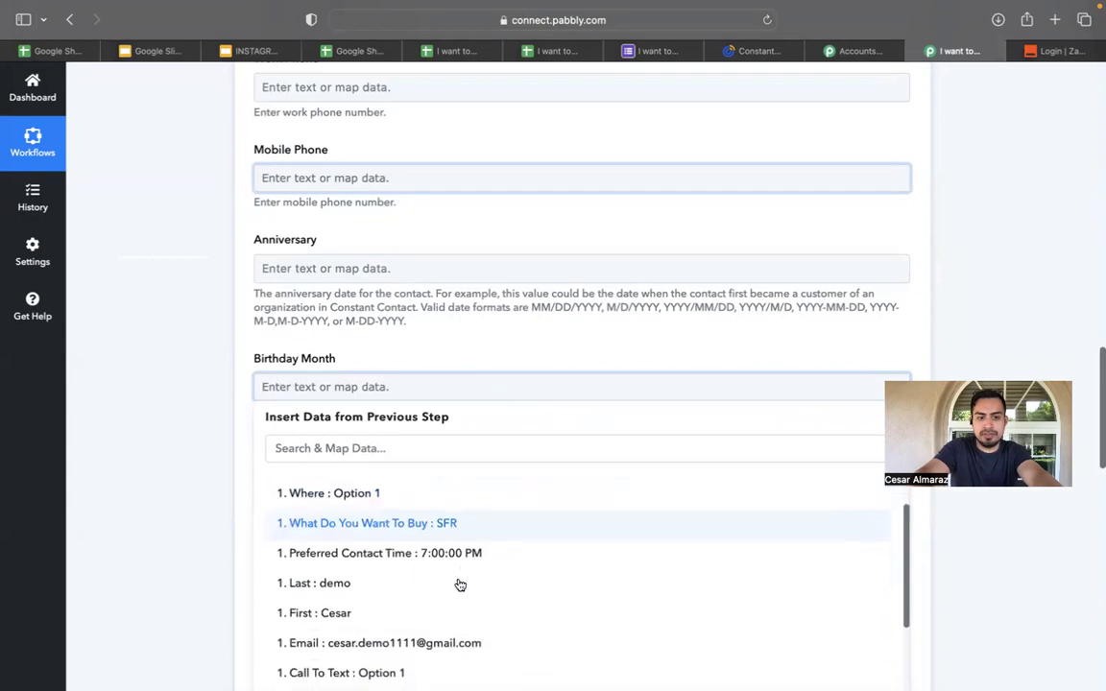
pyautogui.scroll(-5, 435, 672)
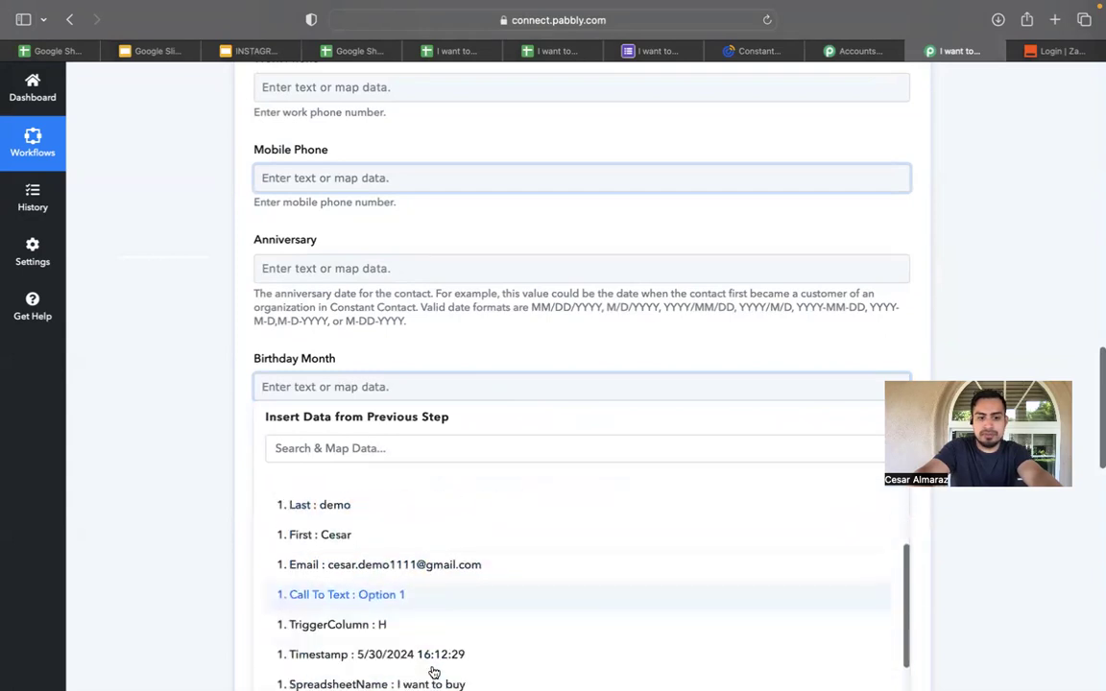
pyautogui.click(461, 560)
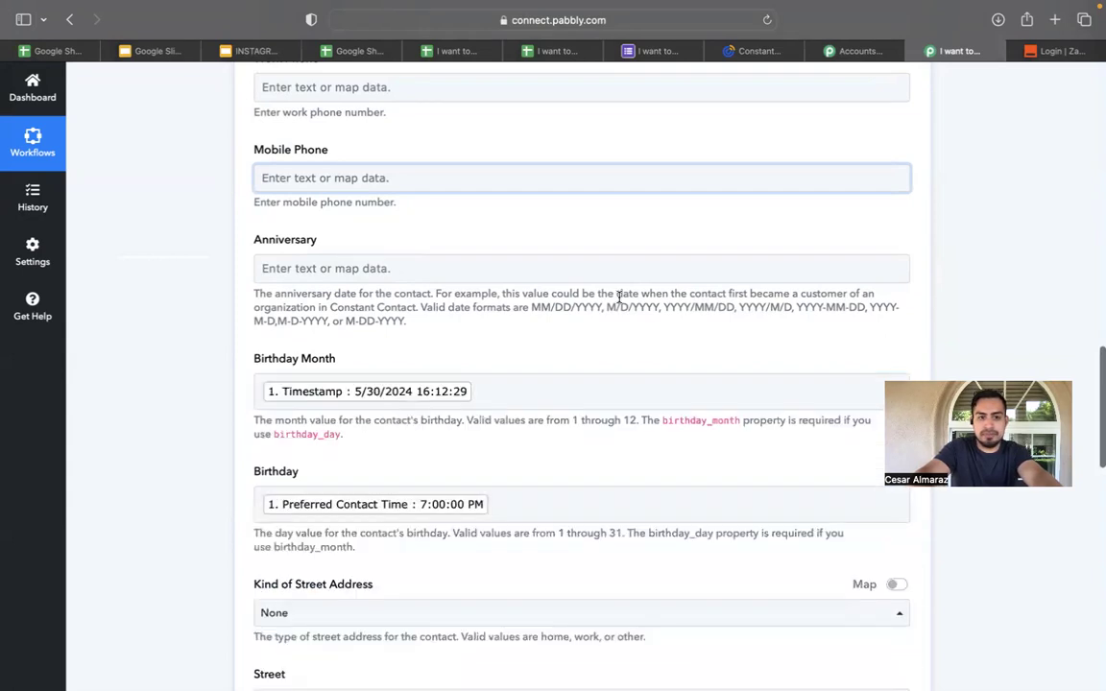
# Save and resend the test request, confirming the contact is created with Birthday Month 5.
pyautogui.scroll(8, 618, 296)
pyautogui.scroll(10, 618, 297)
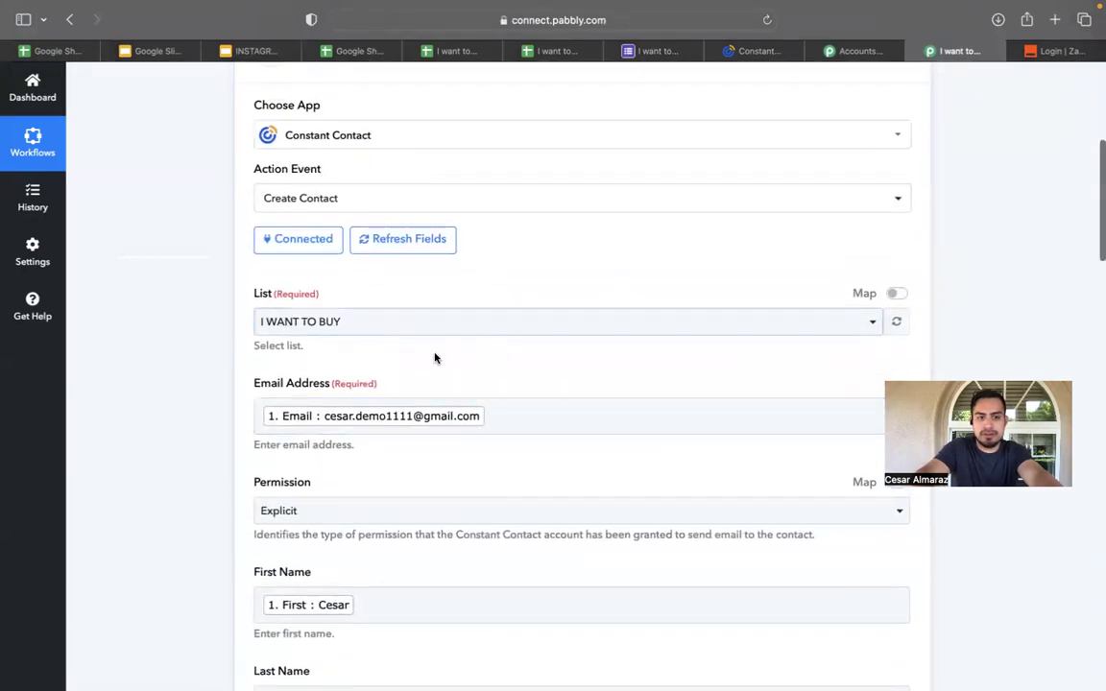
pyautogui.scroll(10, 487, 274)
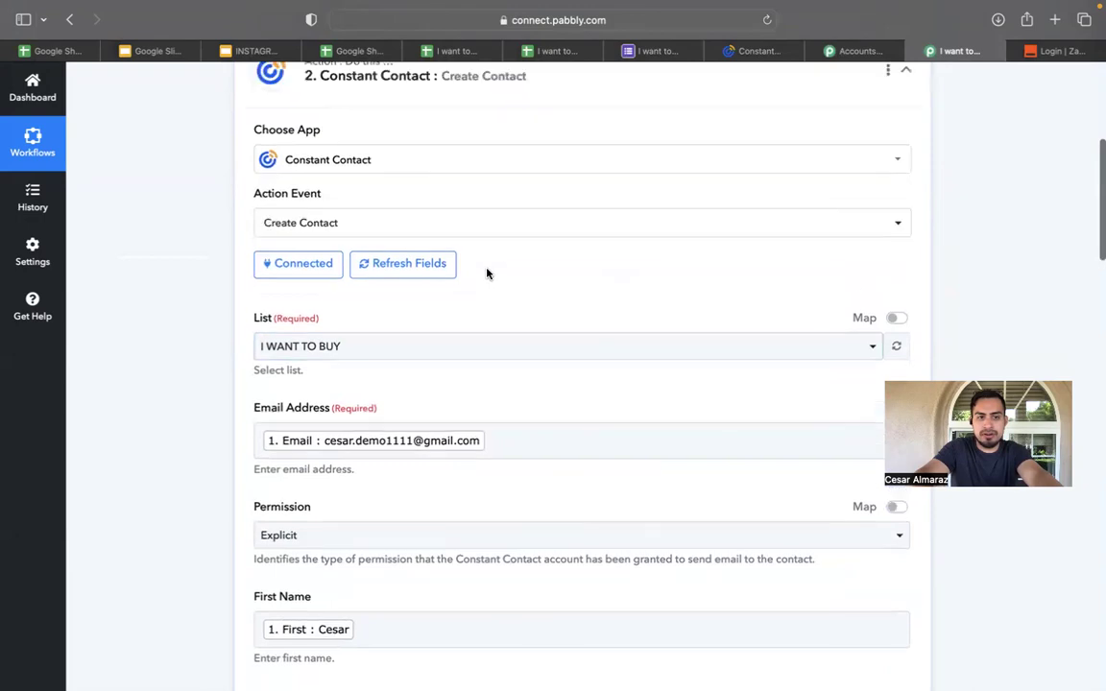
pyautogui.scroll(-20, 487, 274)
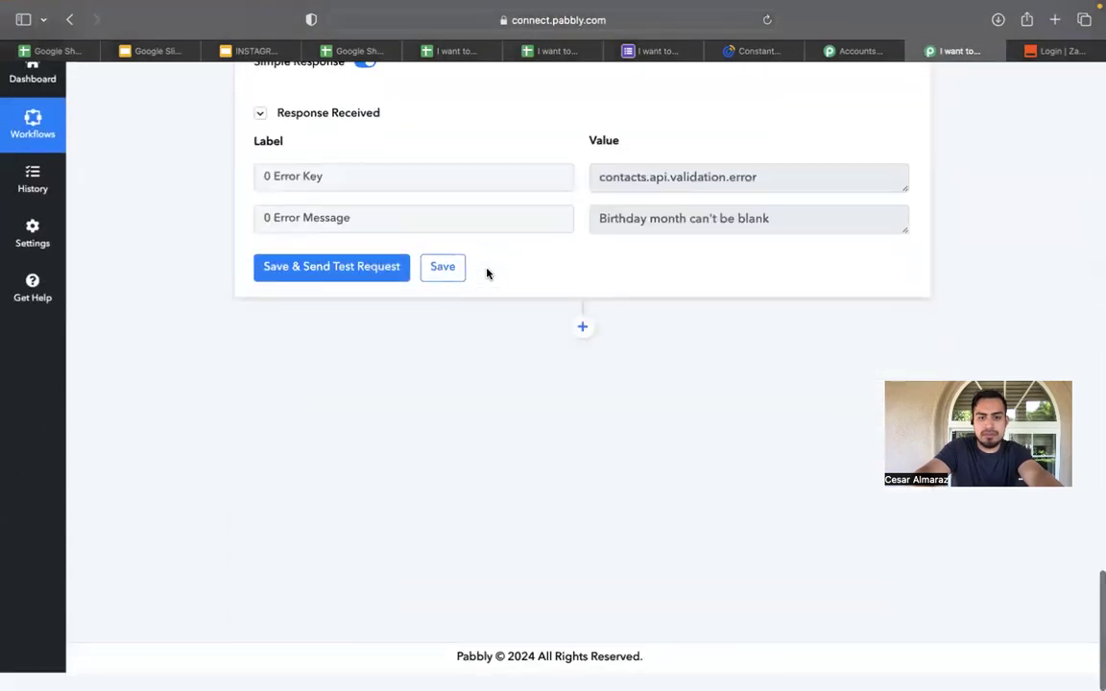
pyautogui.click(365, 301)
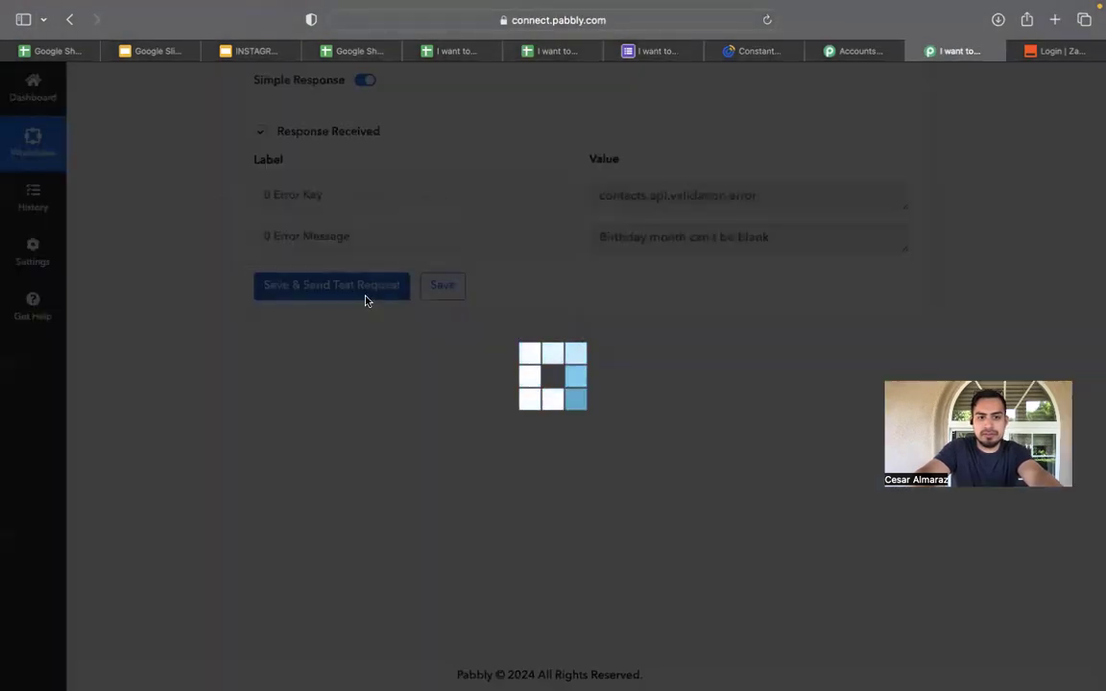
pyautogui.scroll(-5, 365, 302)
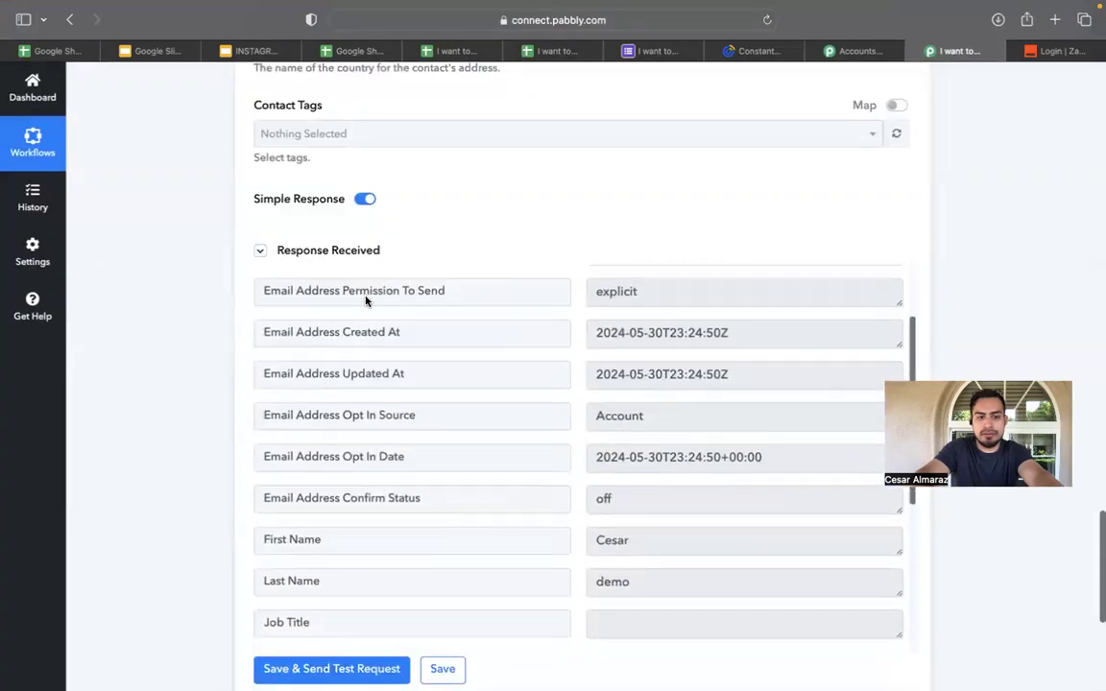
pyautogui.scroll(-3, 493, 224)
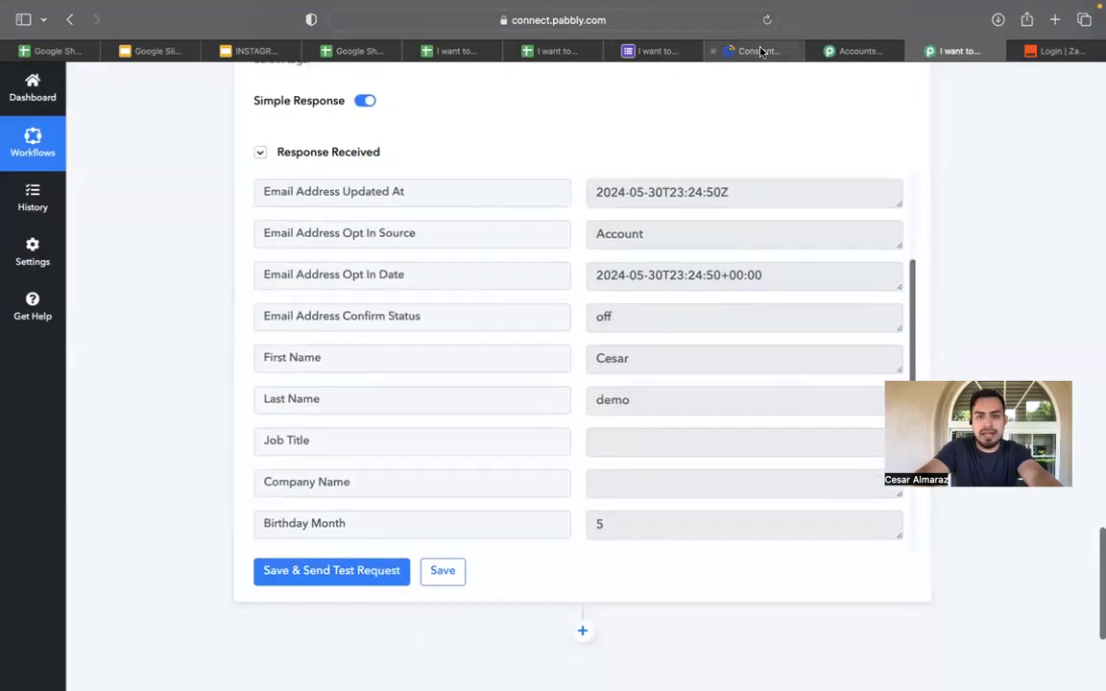
pyautogui.click(756, 51)
# Reload the I WANT TO BUY list and check the new contact's details, showing a May 7 birthday.
pyautogui.click(767, 20)
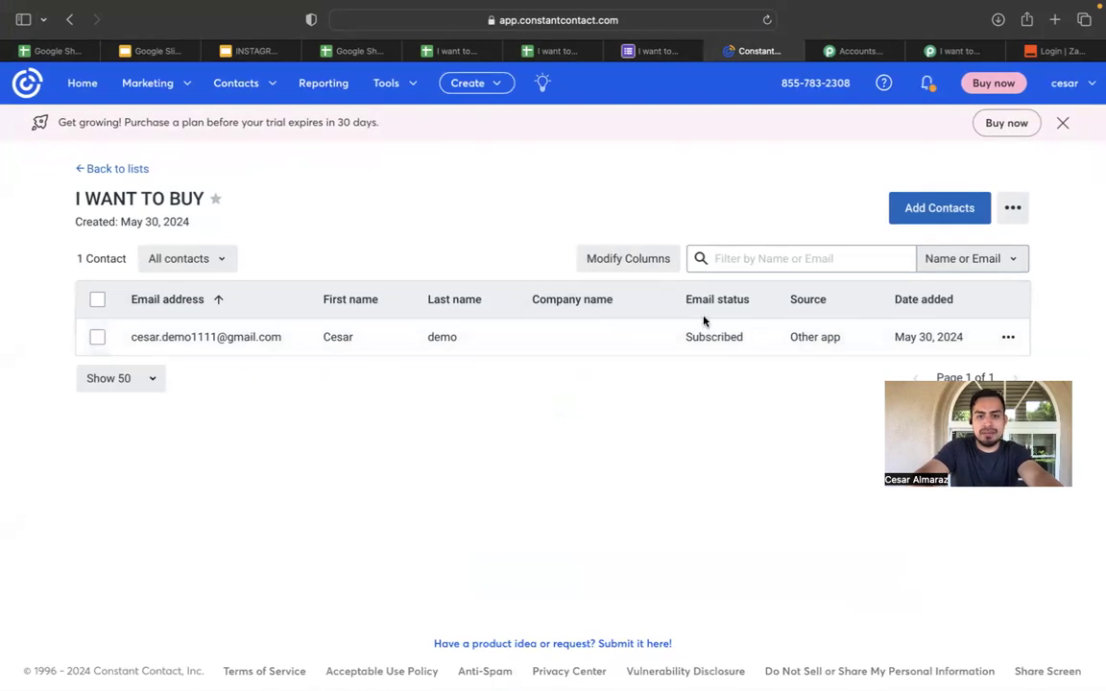
pyautogui.click(583, 347)
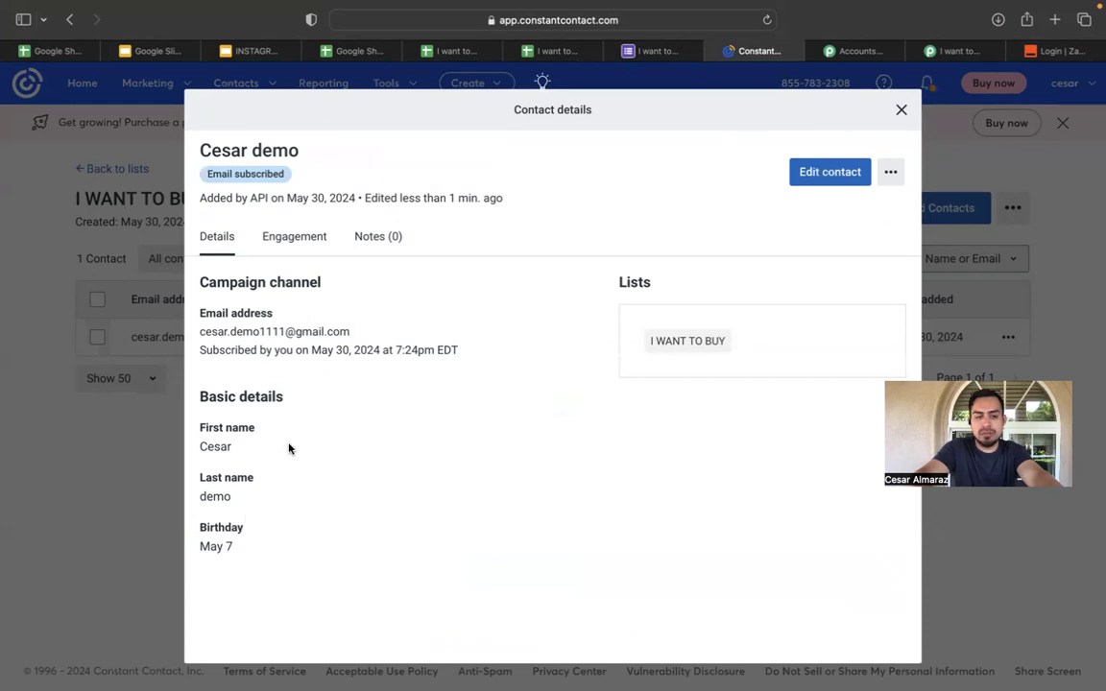
pyautogui.click(901, 111)
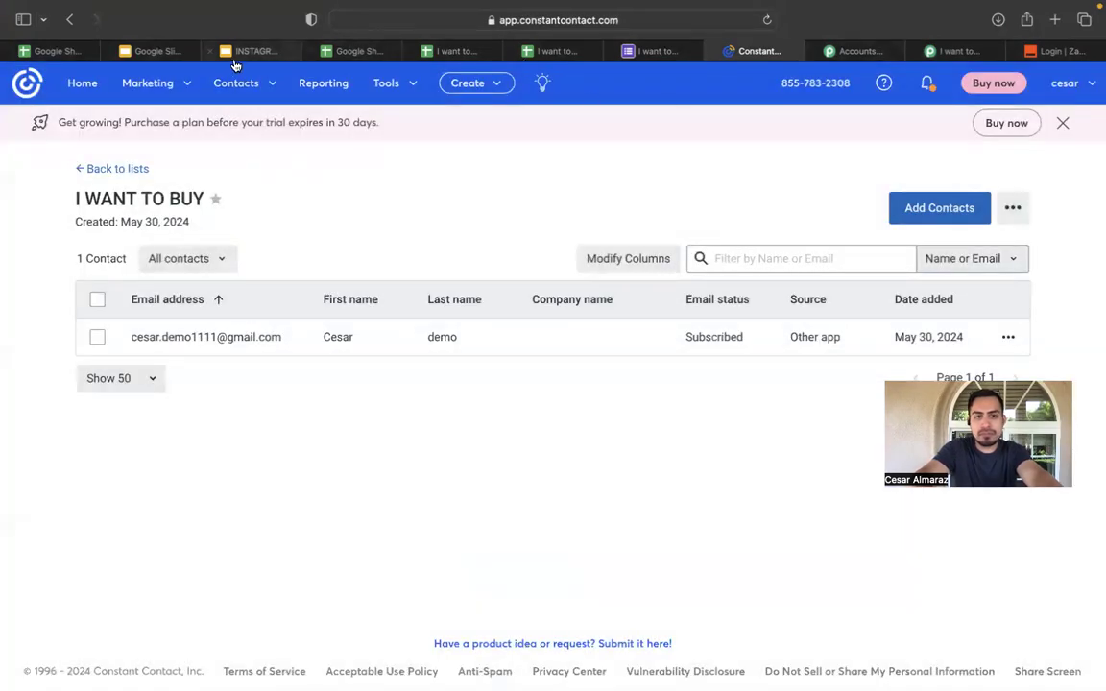
# Cycle through the open form, spreadsheet, slides and Constant Contact tabs, ending on the Pabbly accounts page.
pyautogui.click(647, 51)
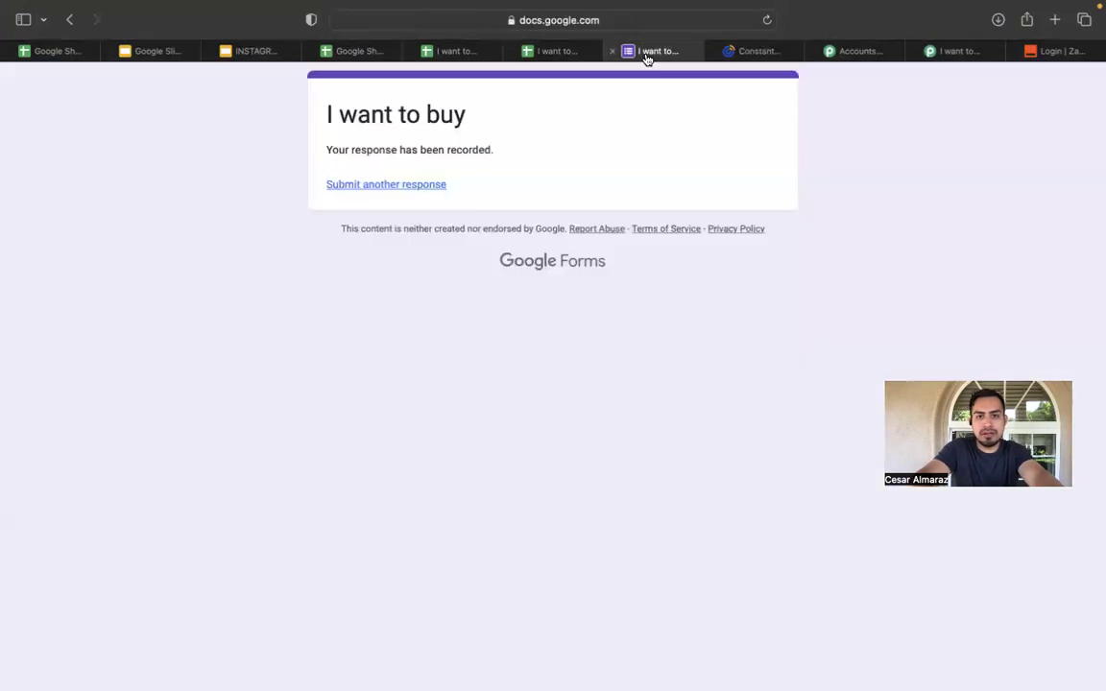
pyautogui.click(576, 52)
pyautogui.click(472, 52)
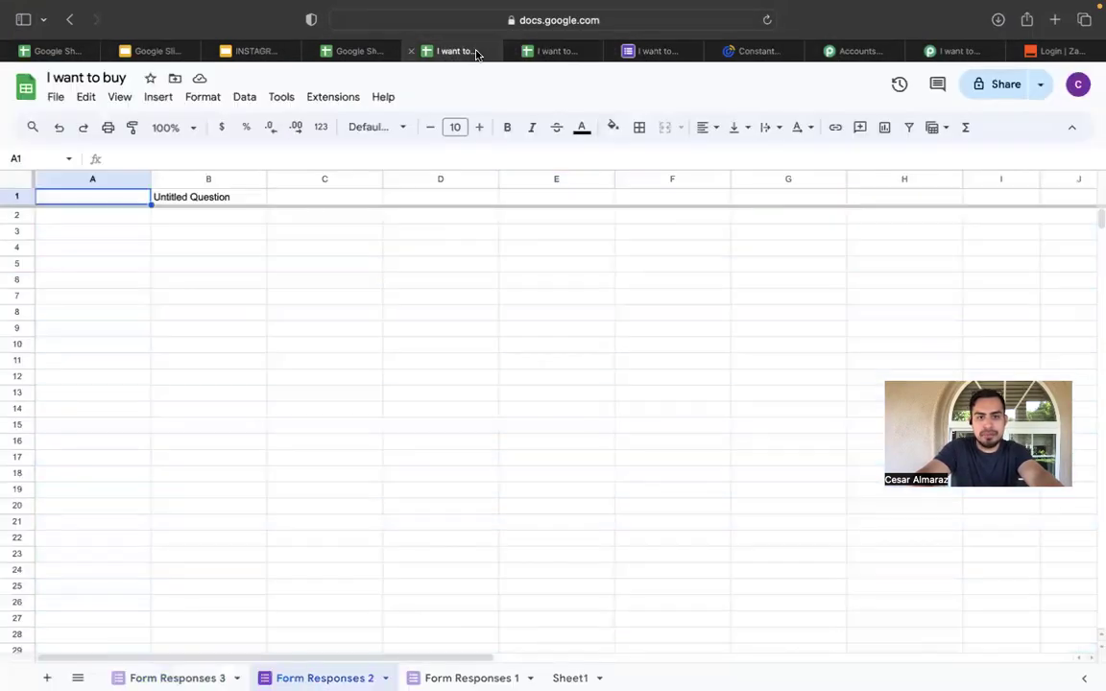
pyautogui.click(357, 51)
pyautogui.click(247, 52)
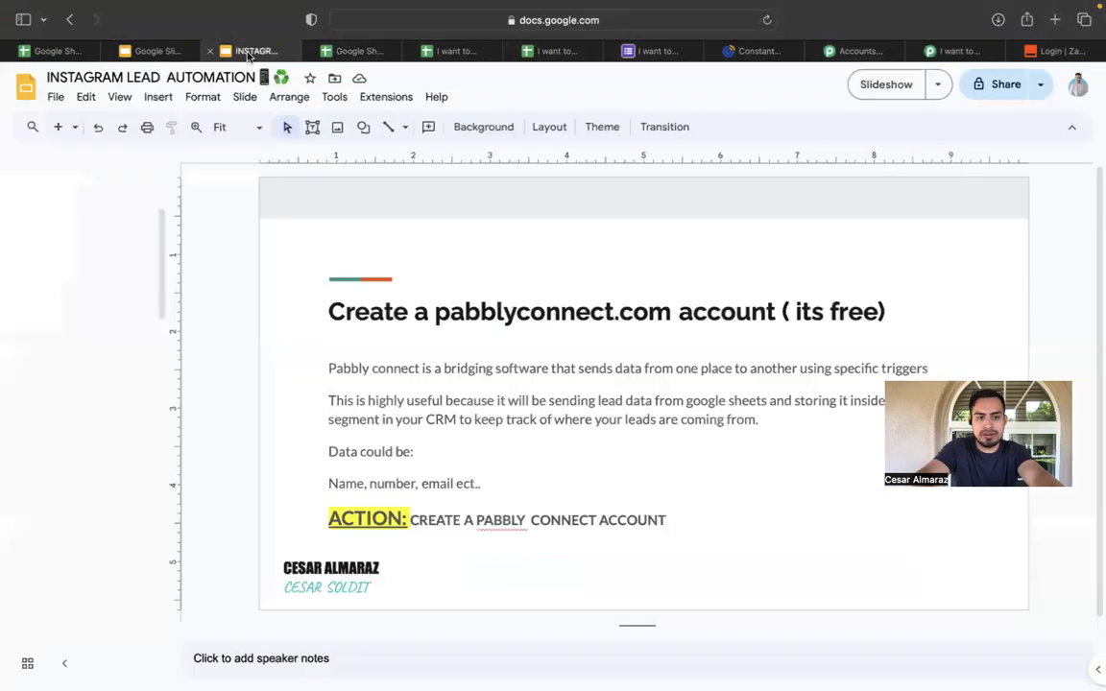
pyautogui.click(162, 52)
pyautogui.click(732, 55)
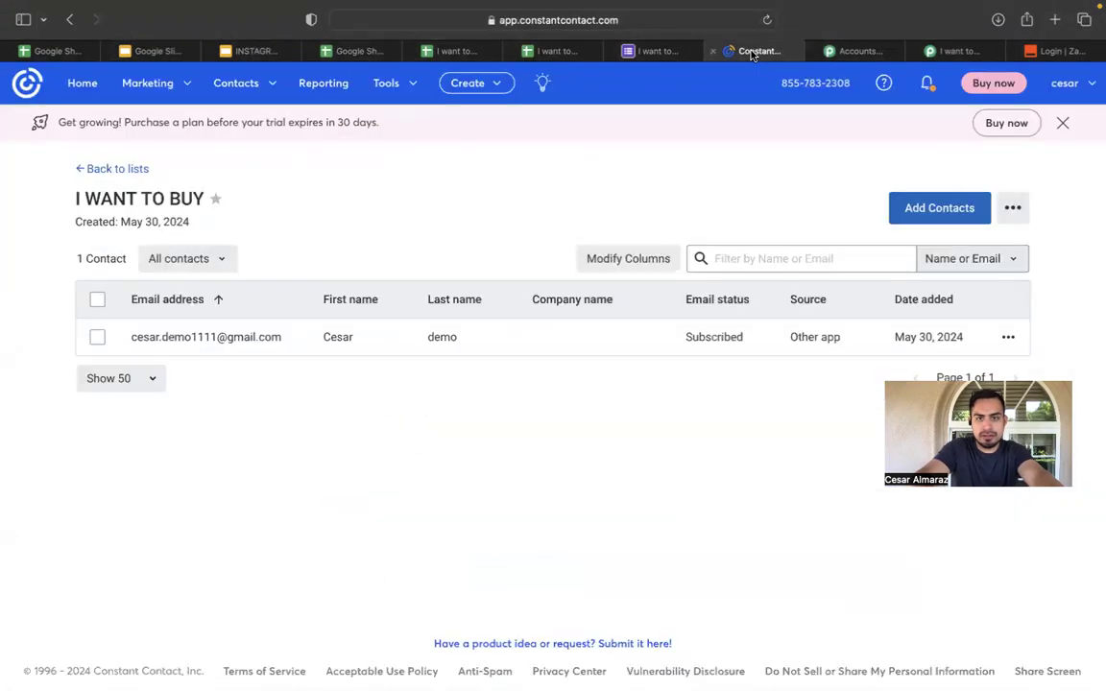
pyautogui.click(676, 48)
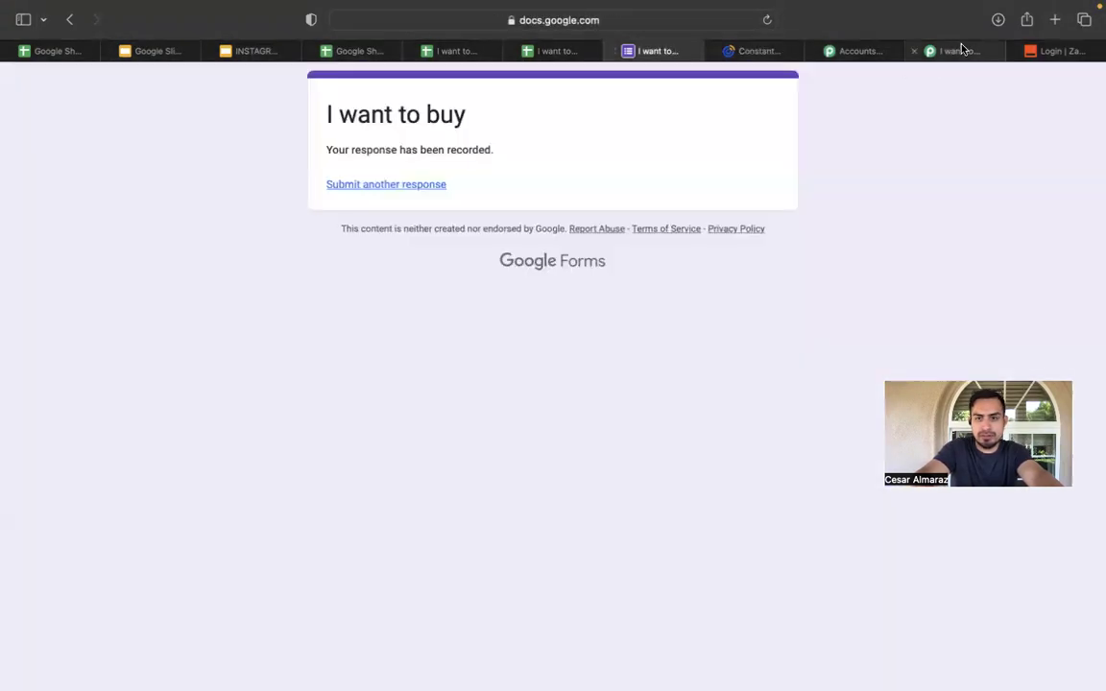
pyautogui.click(854, 50)
# Save the Create Contact action step in the Pabbly workflow and dismiss the success dialog.
pyautogui.click(956, 51)
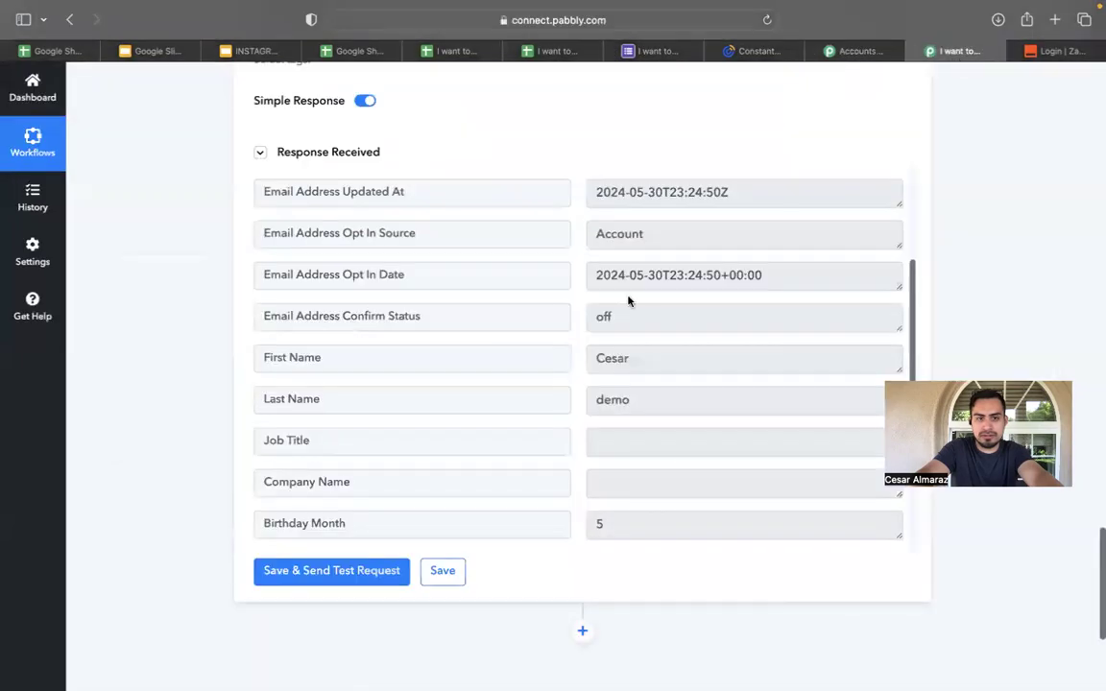
pyautogui.scroll(-1, 629, 300)
pyautogui.scroll(10, 628, 301)
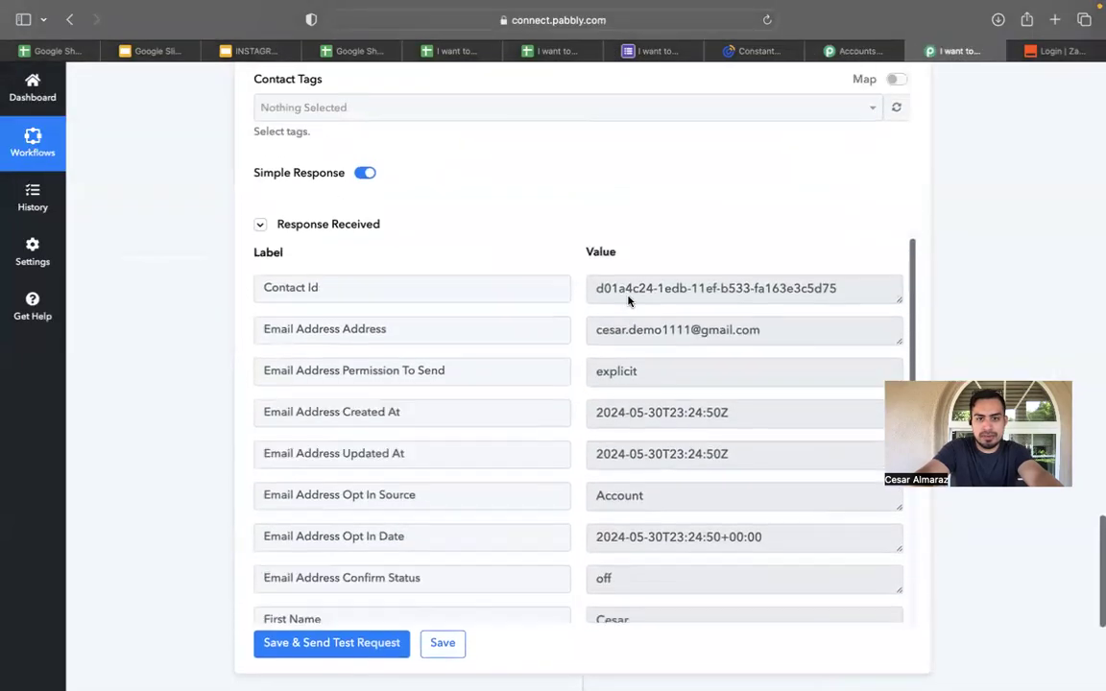
pyautogui.scroll(15, 629, 301)
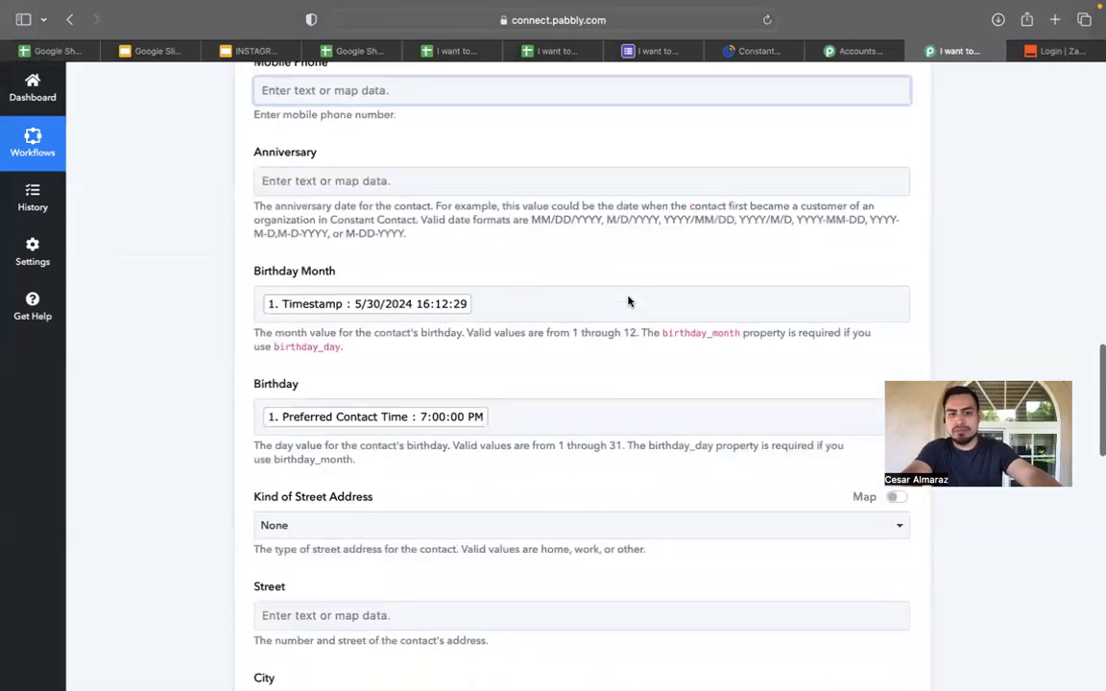
pyautogui.scroll(2, 628, 300)
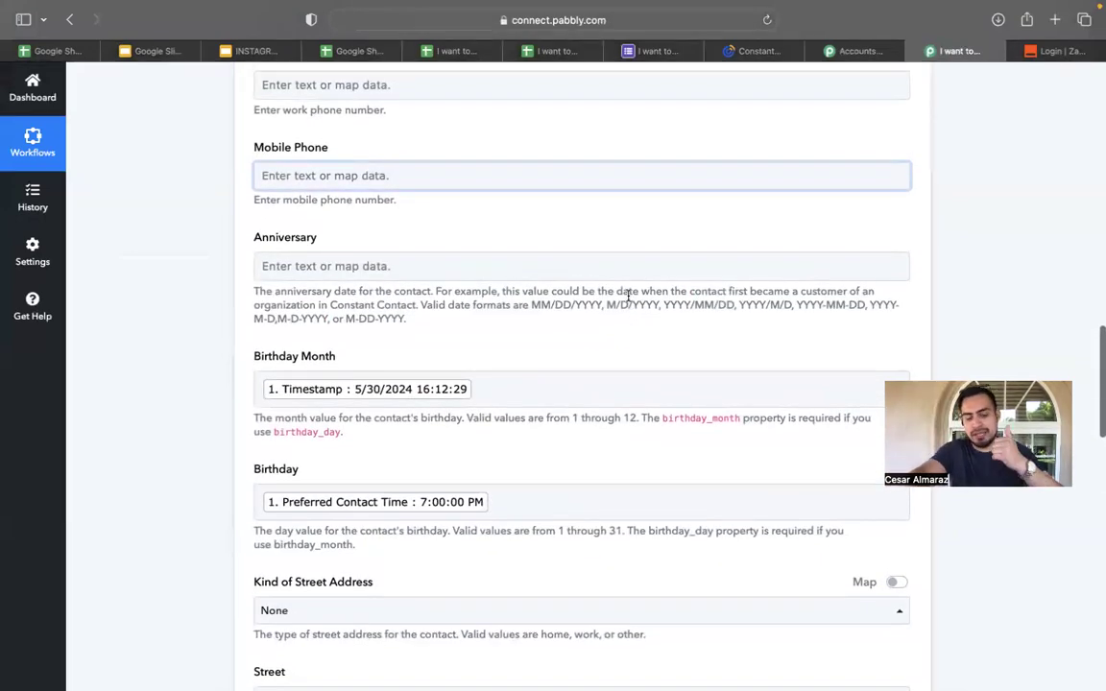
pyautogui.scroll(-20, 629, 297)
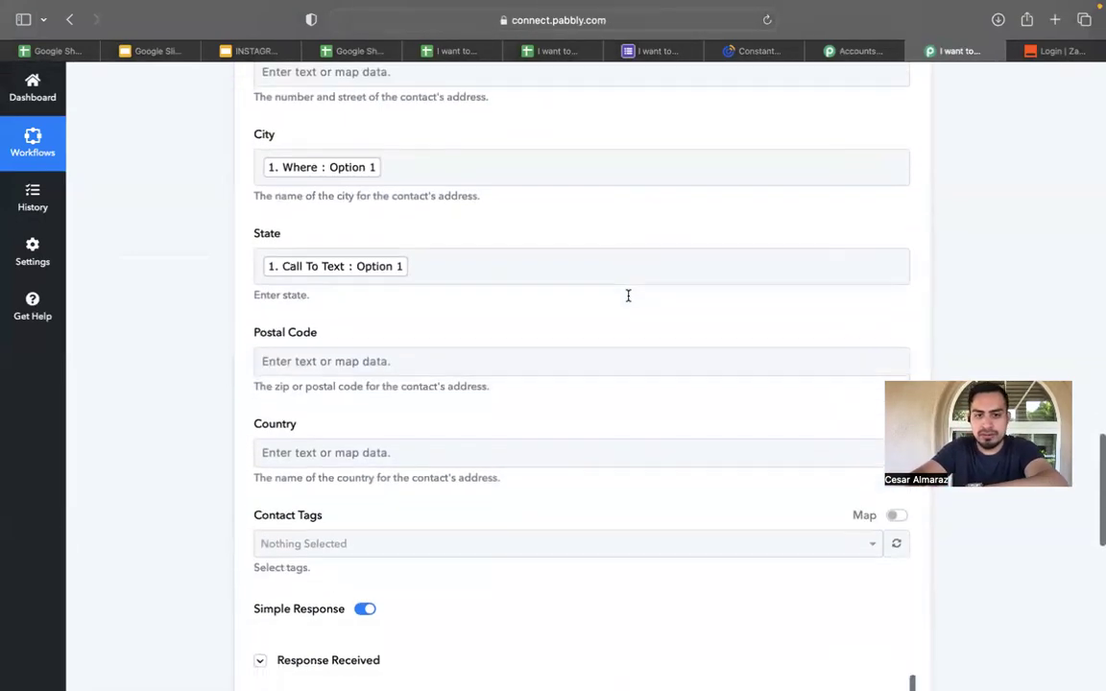
pyautogui.scroll(-6, 629, 297)
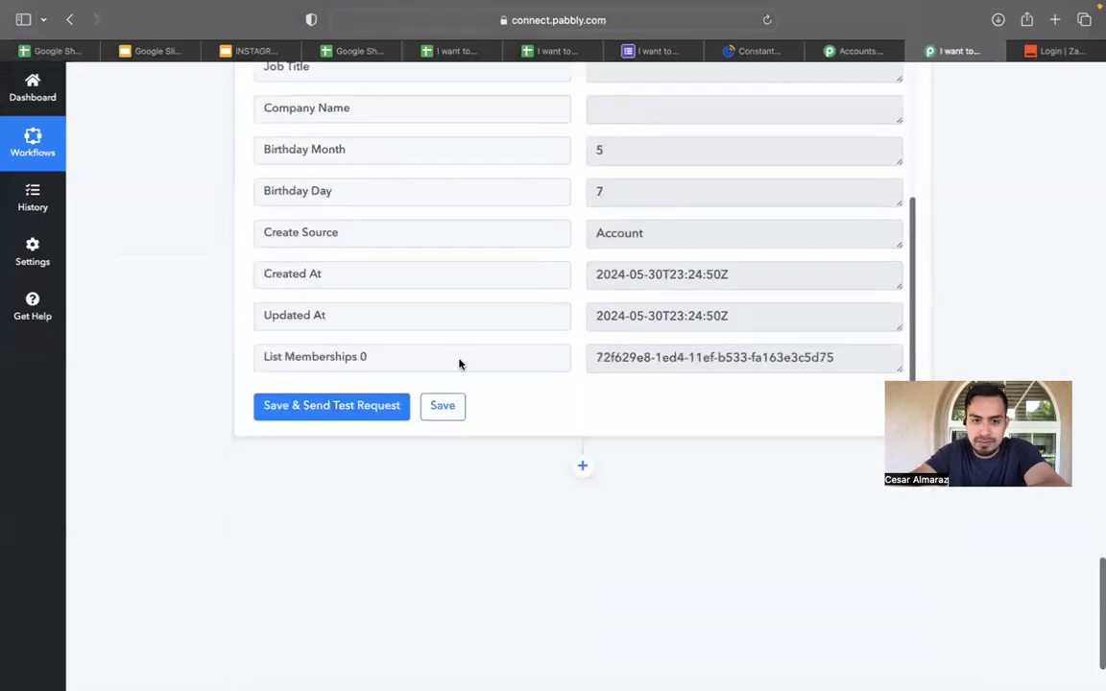
pyautogui.click(442, 407)
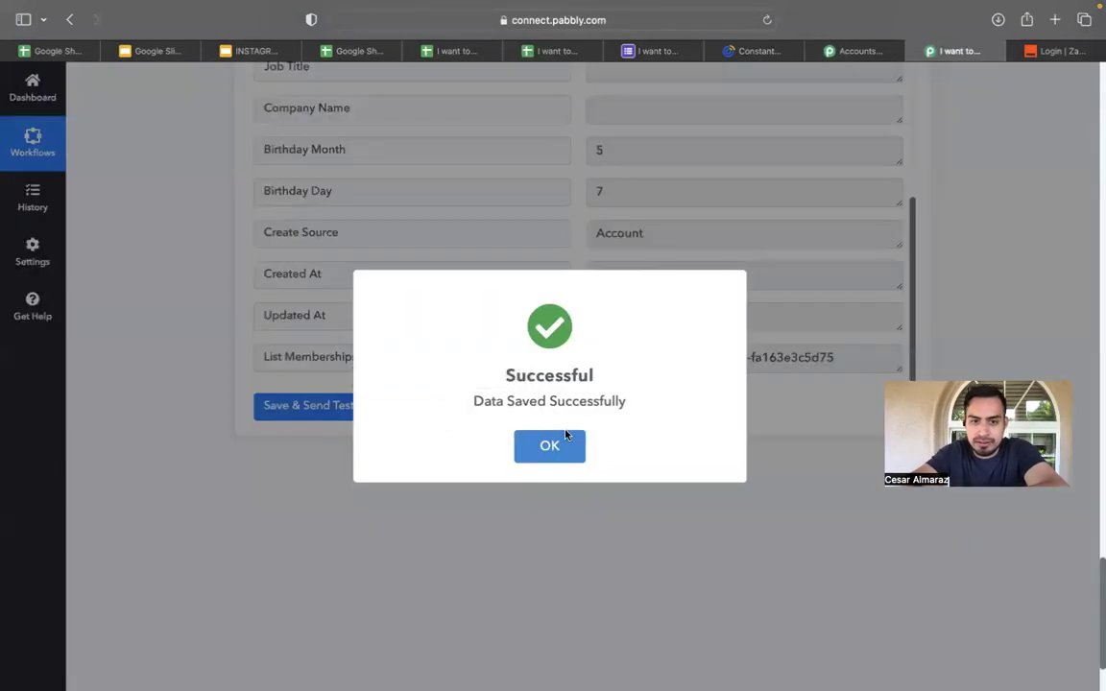
pyautogui.click(557, 444)
# Return to the Google Form's response-recorded page.
pyautogui.scroll(20, 958, 273)
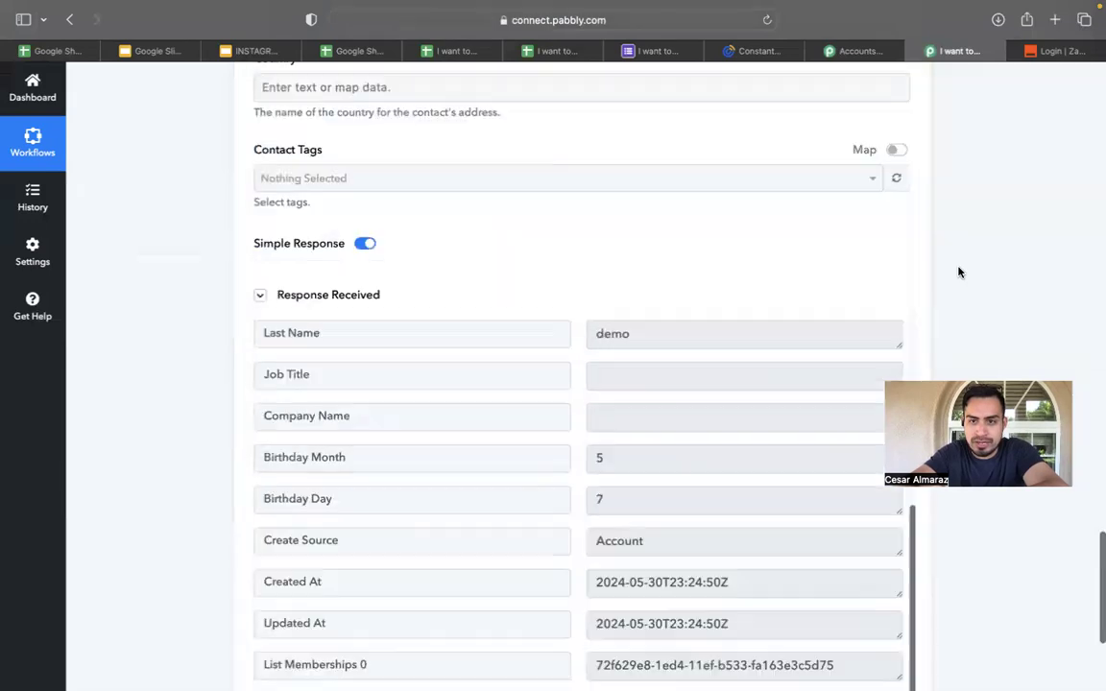
pyautogui.scroll(15, 958, 272)
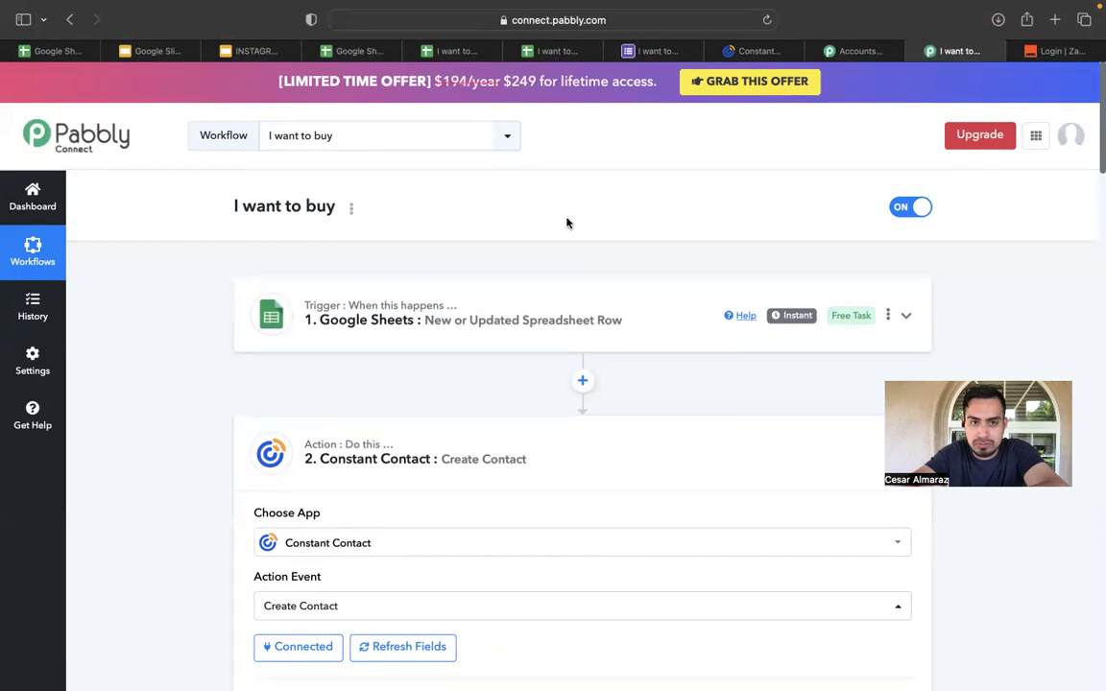
pyautogui.click(655, 53)
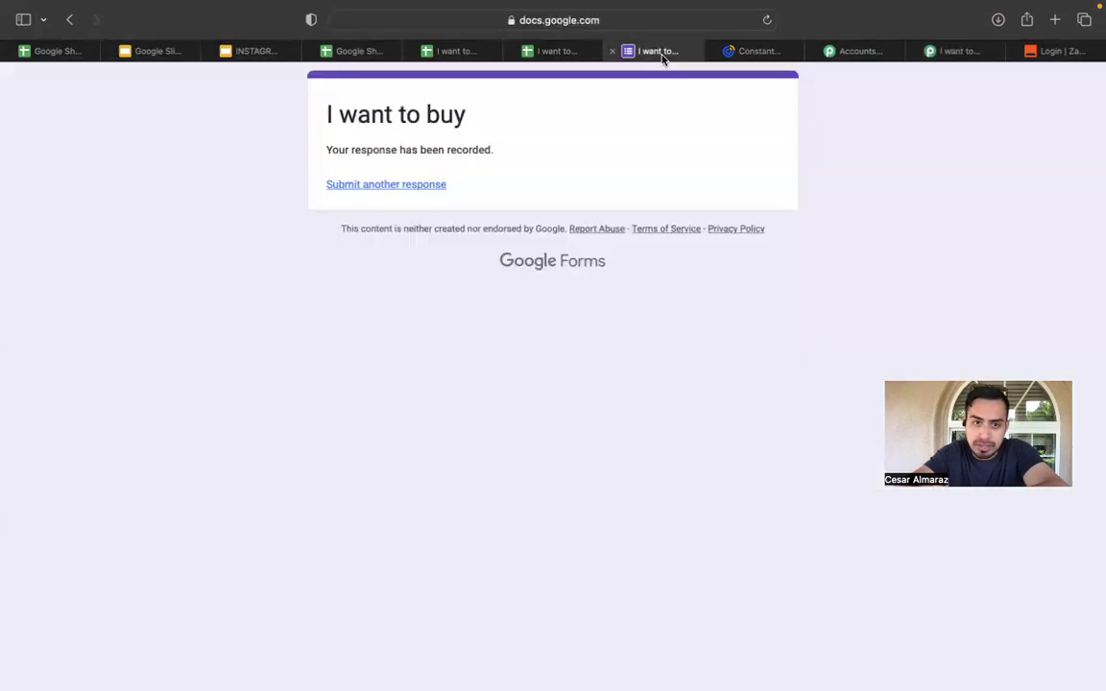
# Close the form tab and open the live linked form via Tools > Manage form > Go to live form.
pyautogui.click(756, 51)
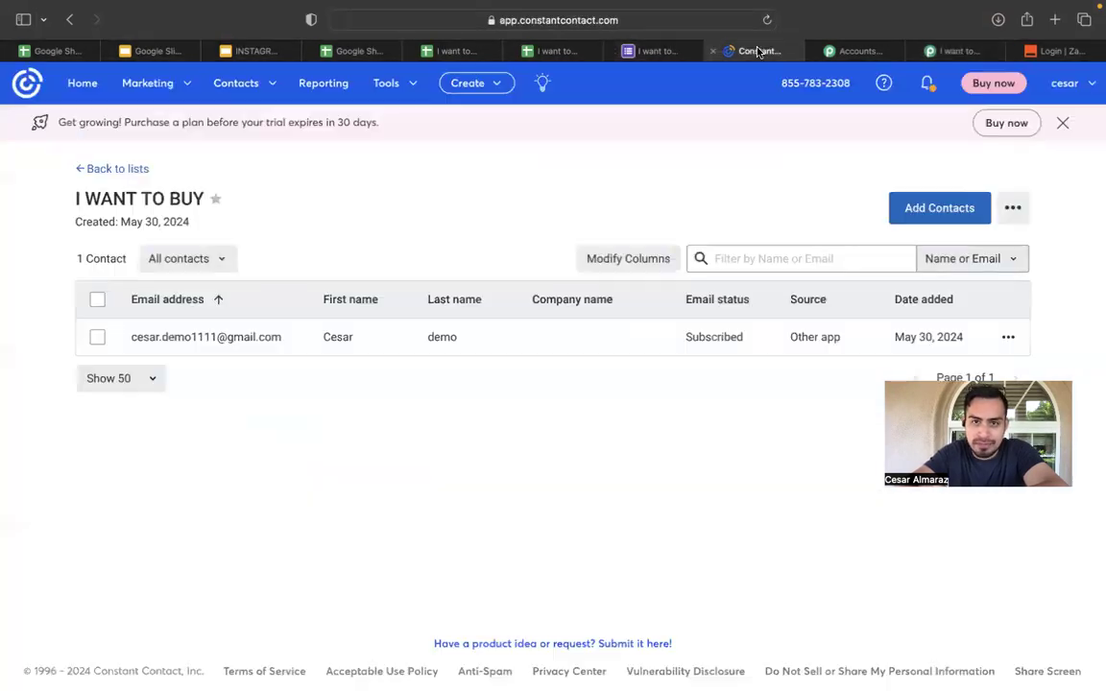
pyautogui.click(669, 52)
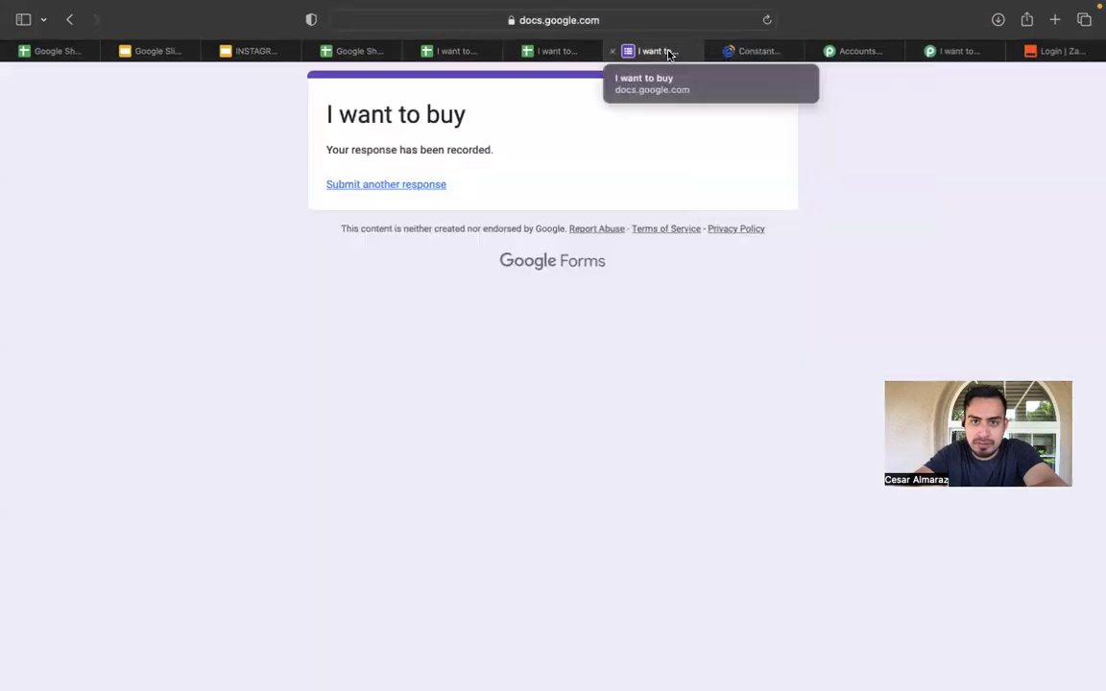
pyautogui.click(615, 56)
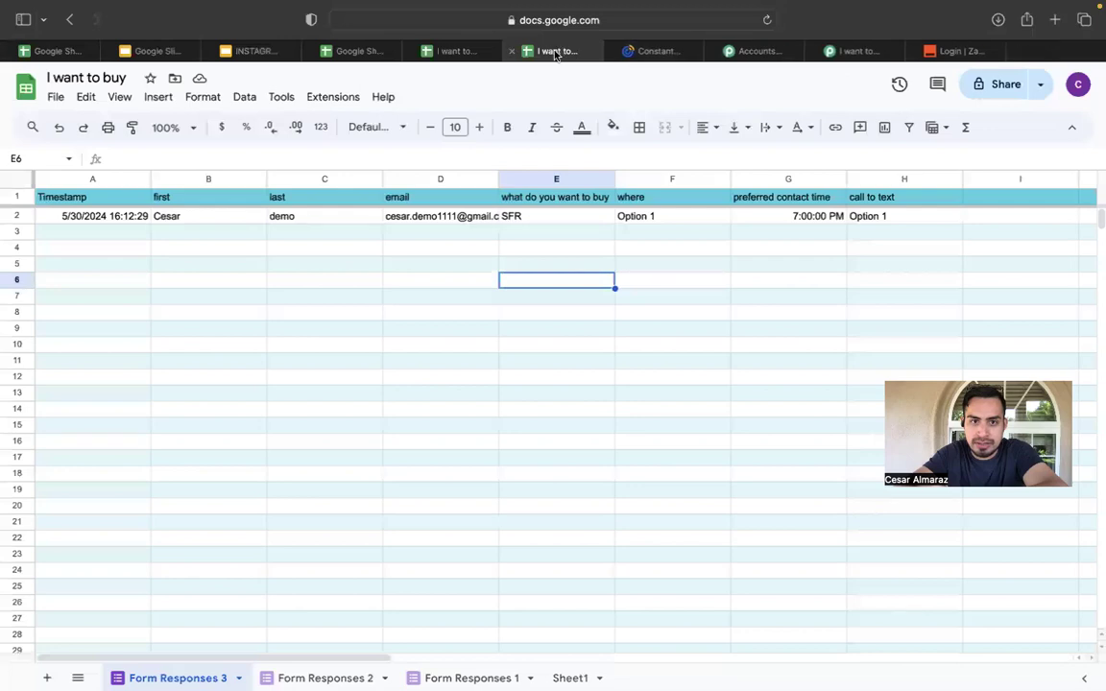
pyautogui.click(284, 100)
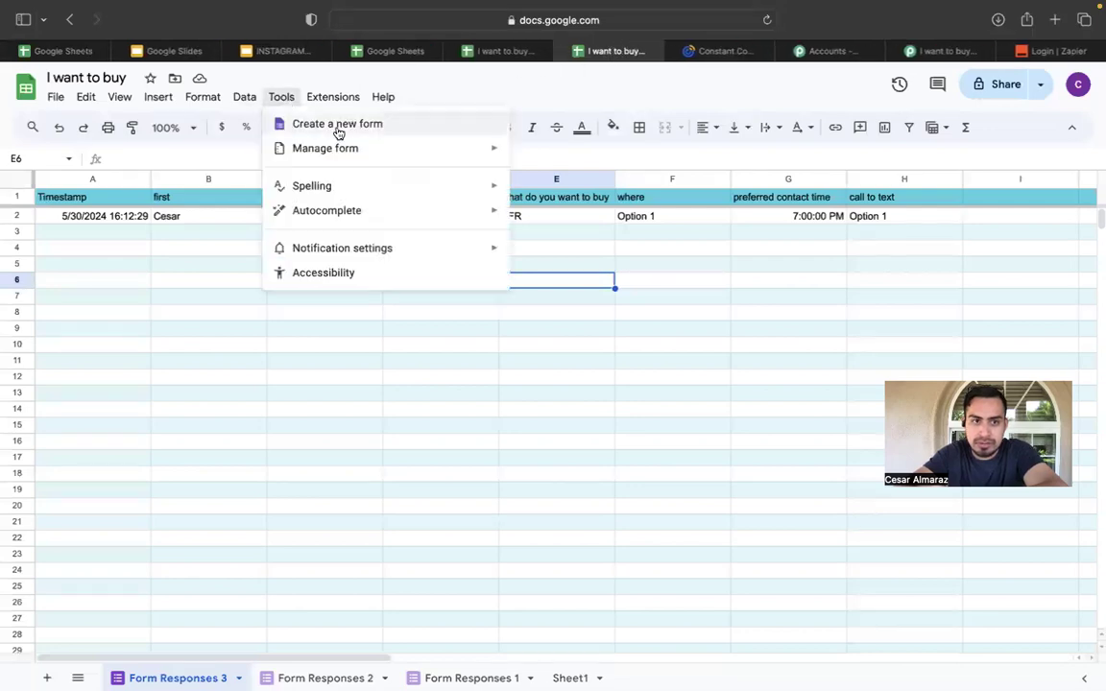
pyautogui.moveTo(382, 151)
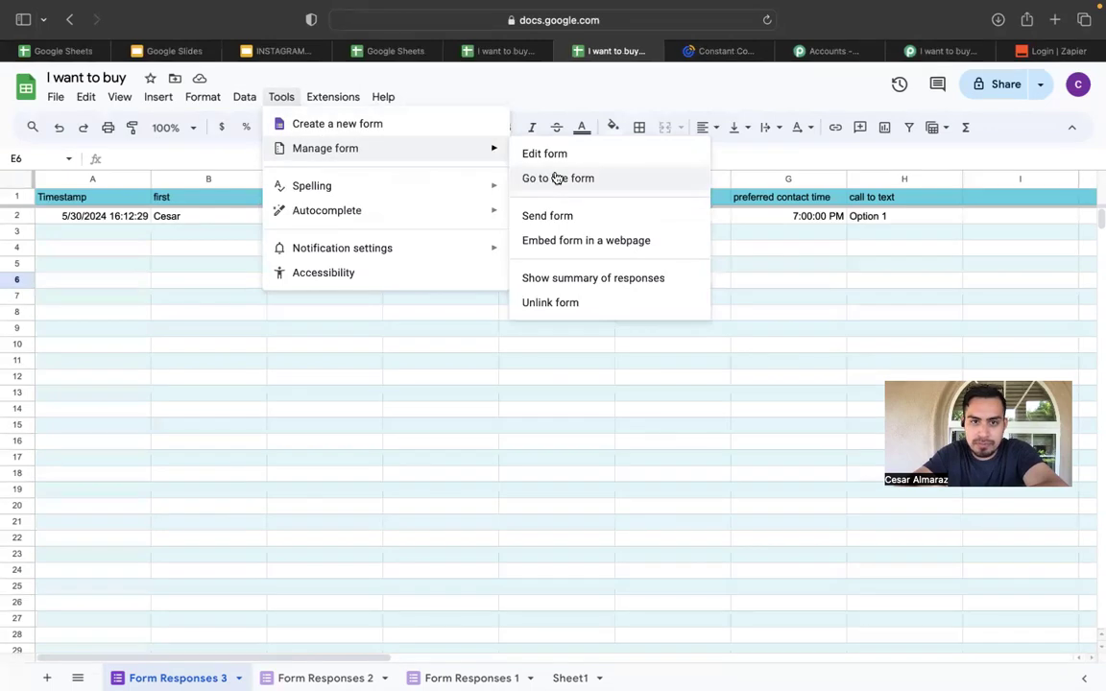
pyautogui.click(557, 179)
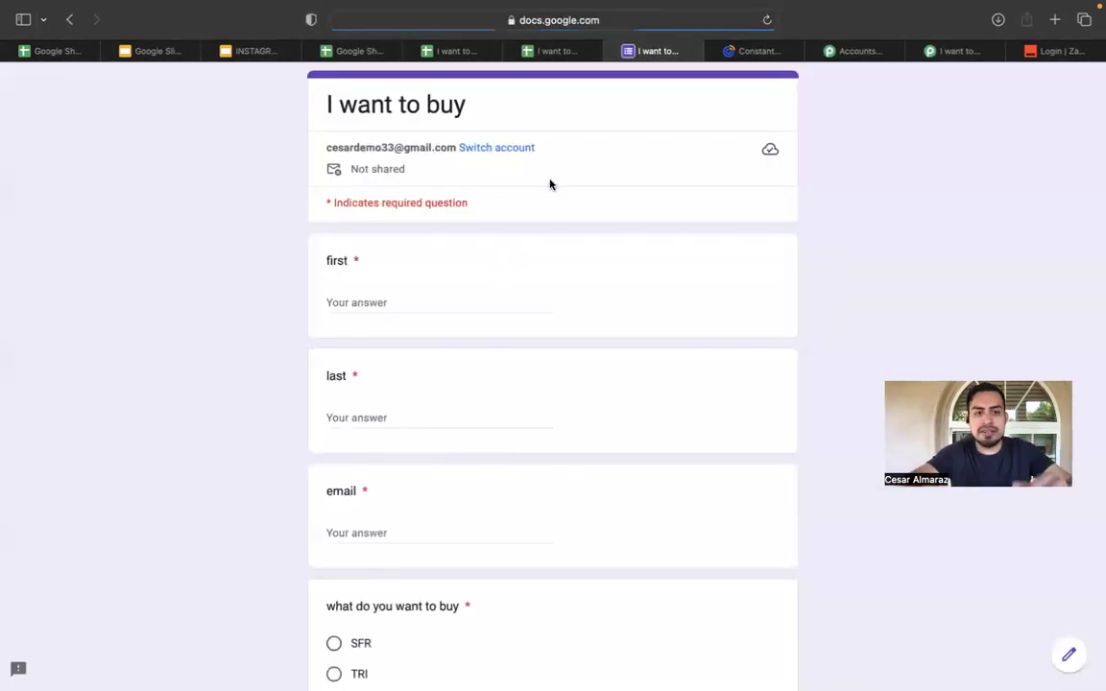
# Enter the respondent's first name, last name and e-mail address in the form.
pyautogui.click(389, 303)
pyautogui.write('kevib')
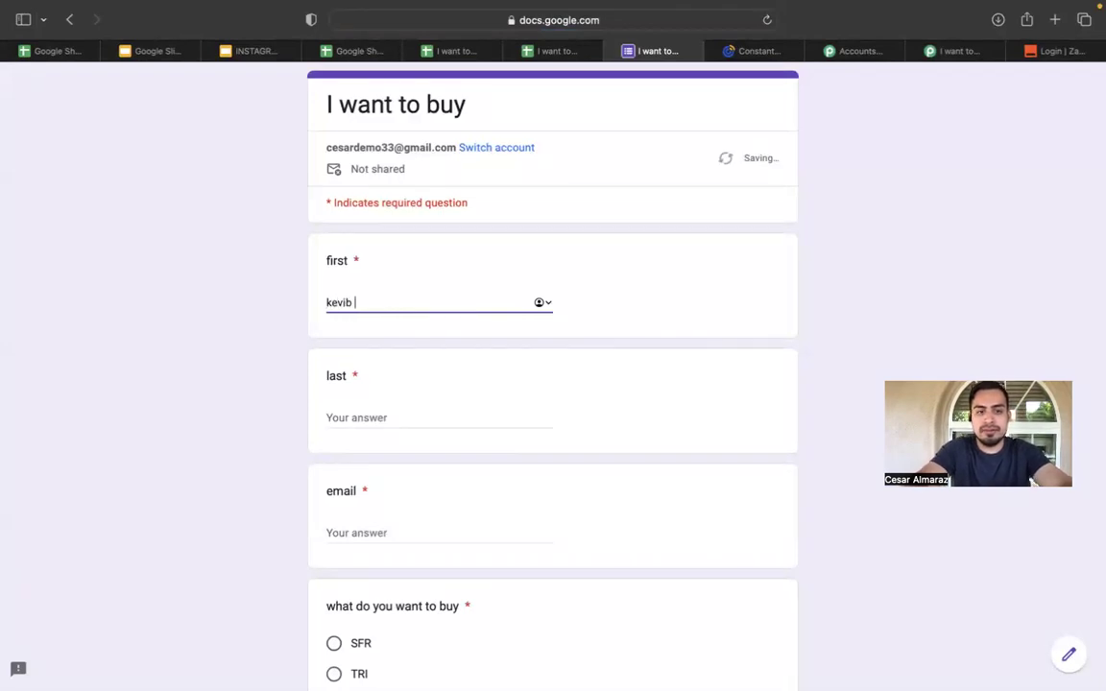
pyautogui.press('BackSpace')
pyautogui.press('BackSpace')
pyautogui.click(431, 417)
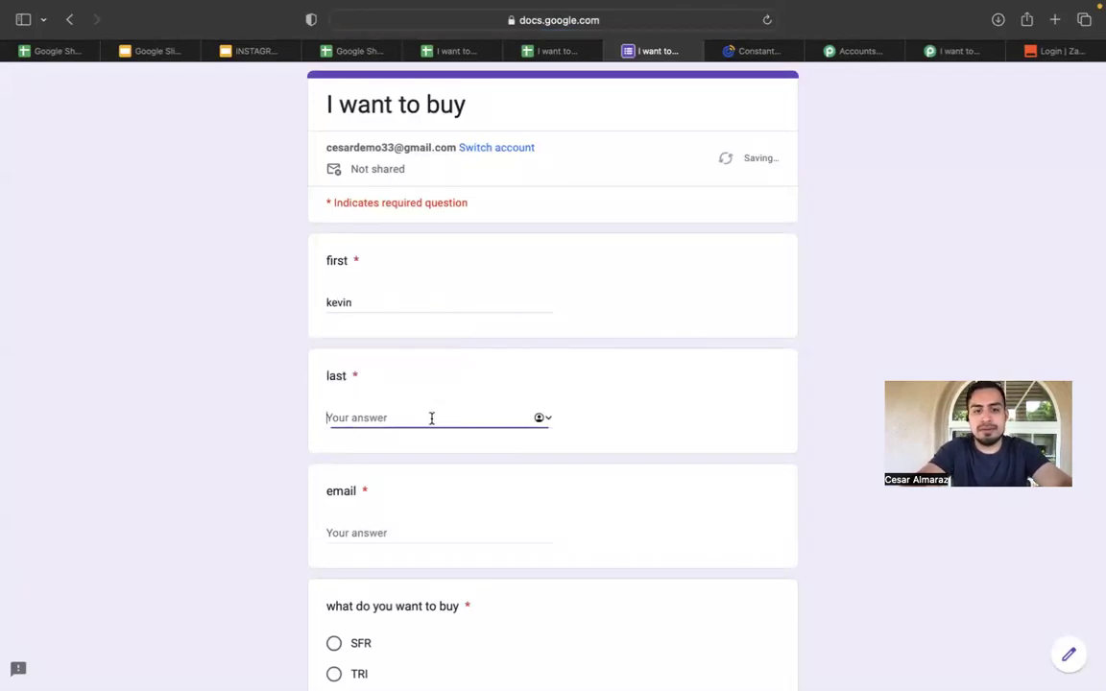
pyautogui.click(503, 421)
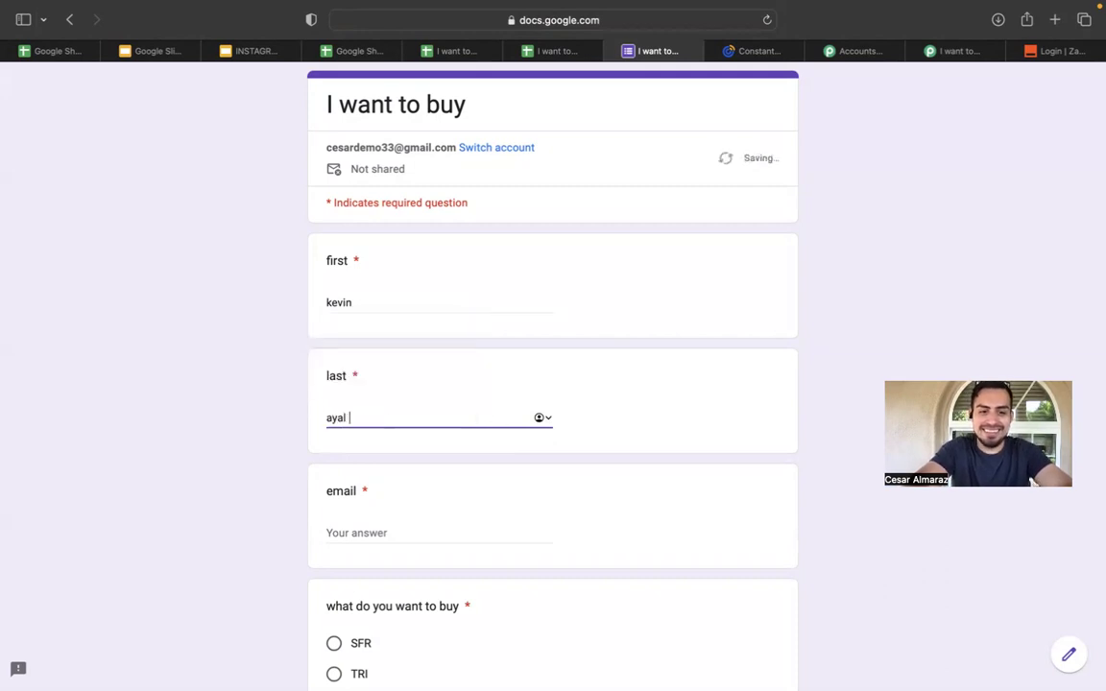
pyautogui.scroll(-3, 414, 427)
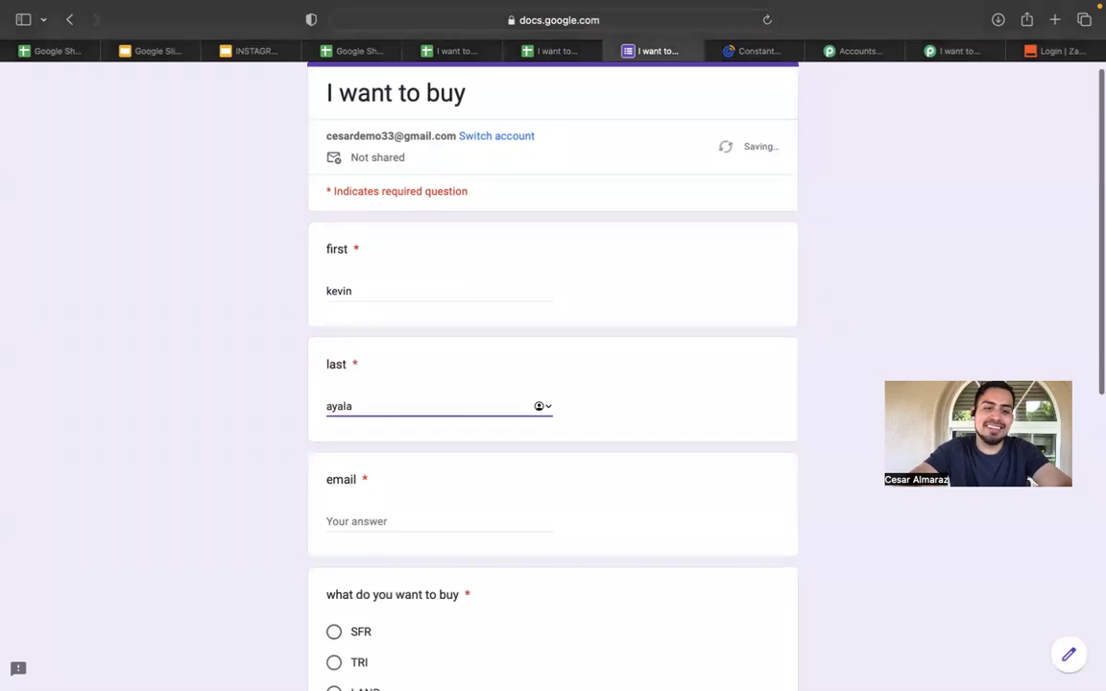
pyautogui.click(405, 403)
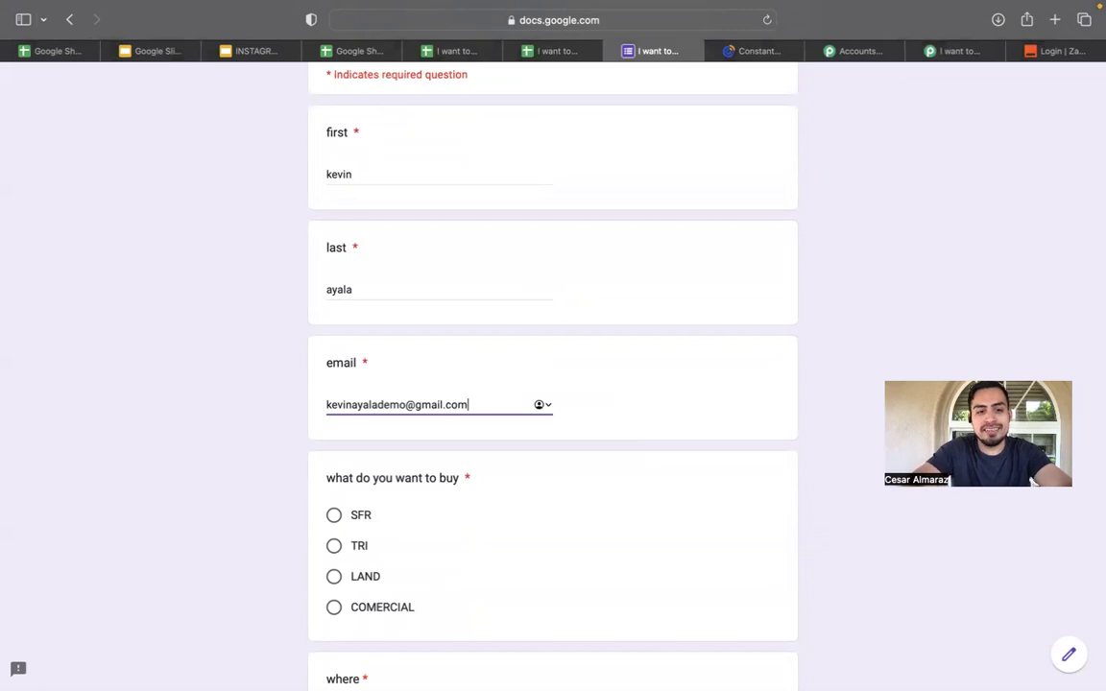
# Choose TRI, Option 1 for where, 03:00 PM contact time, Option 1 for call to text, and submit.
pyautogui.scroll(-2, 361, 411)
pyautogui.click(337, 450)
pyautogui.scroll(-4, 338, 452)
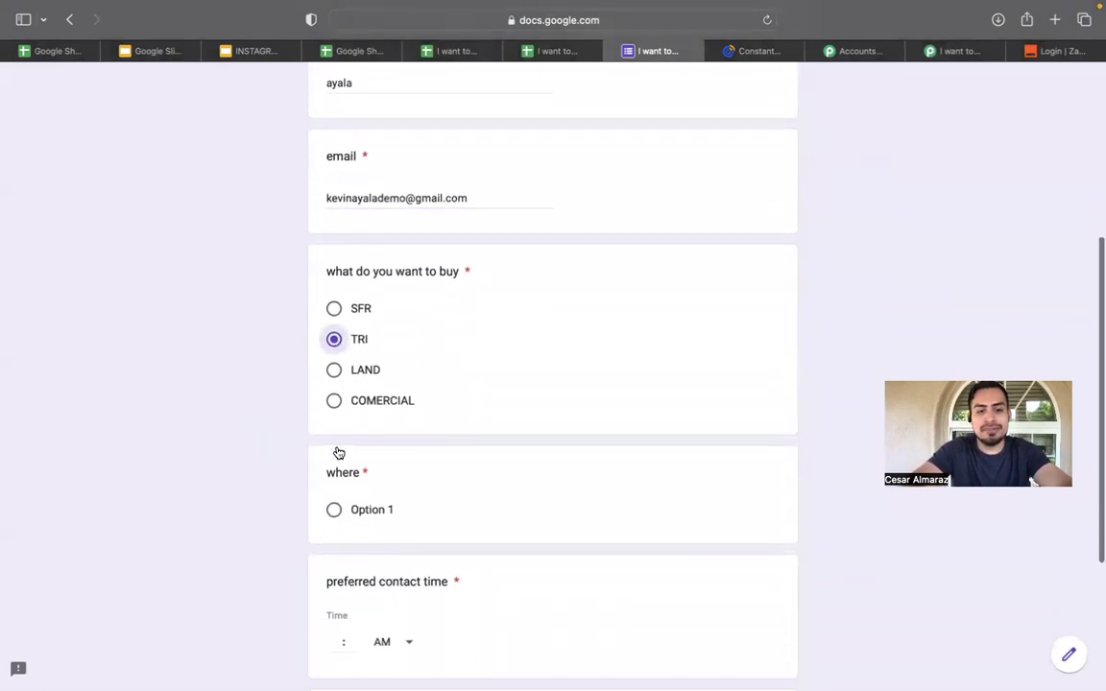
pyautogui.click(335, 418)
pyautogui.click(367, 549)
pyautogui.click(392, 584)
pyautogui.scroll(-3, 325, 434)
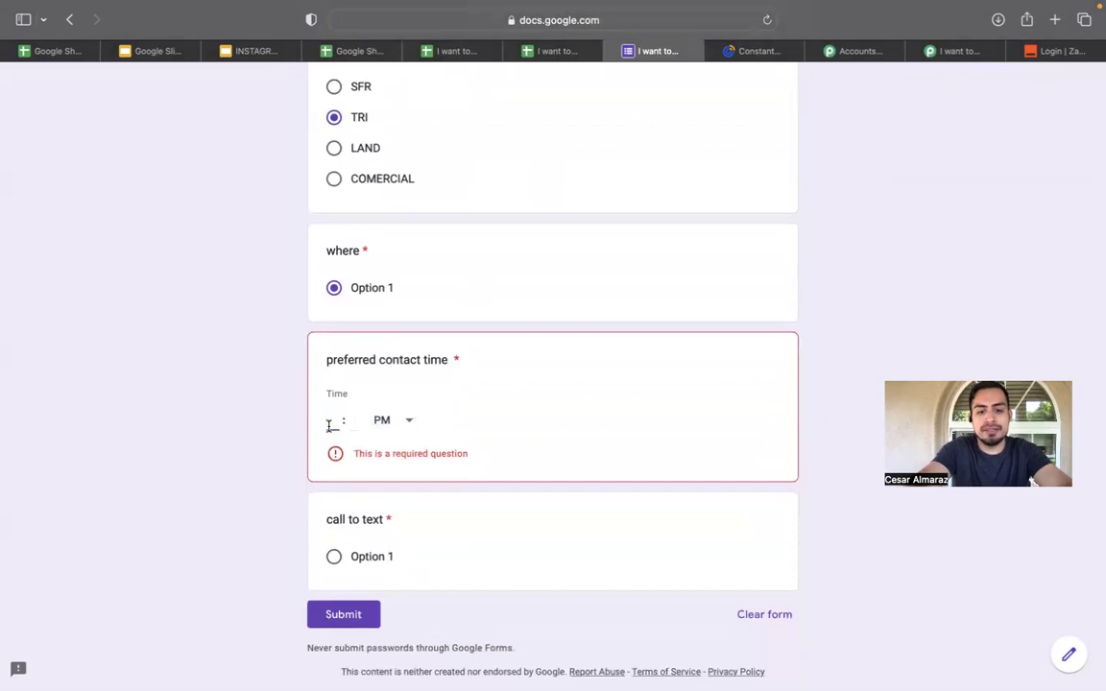
pyautogui.write('0300')
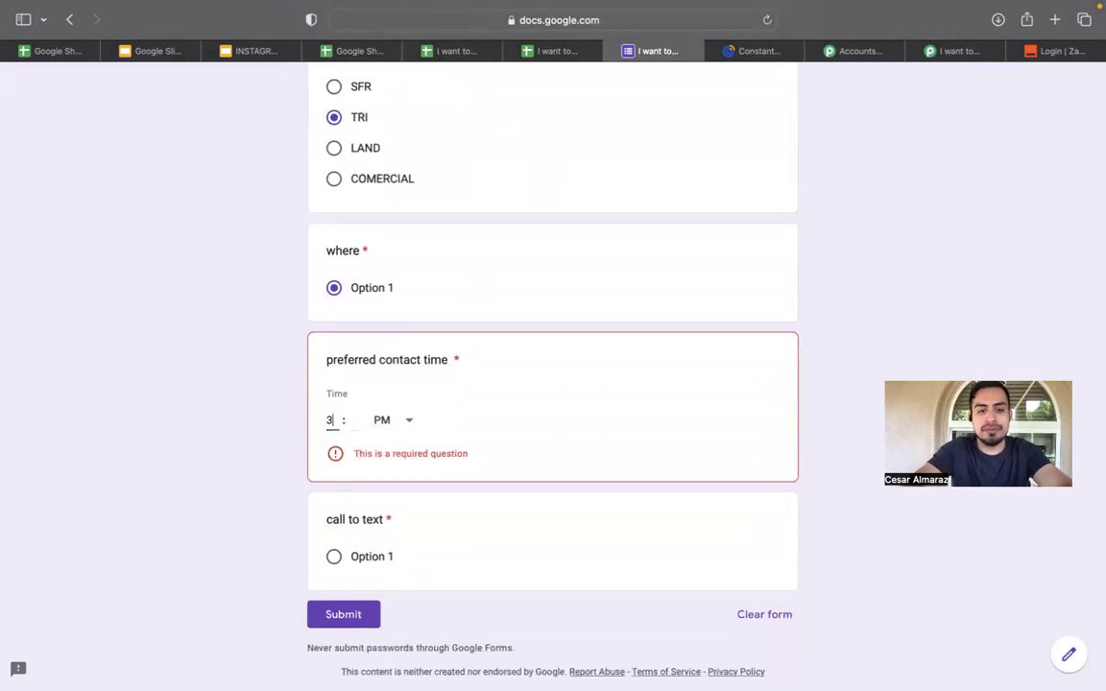
pyautogui.scroll(-1, 336, 507)
pyautogui.click(333, 510)
pyautogui.click(346, 567)
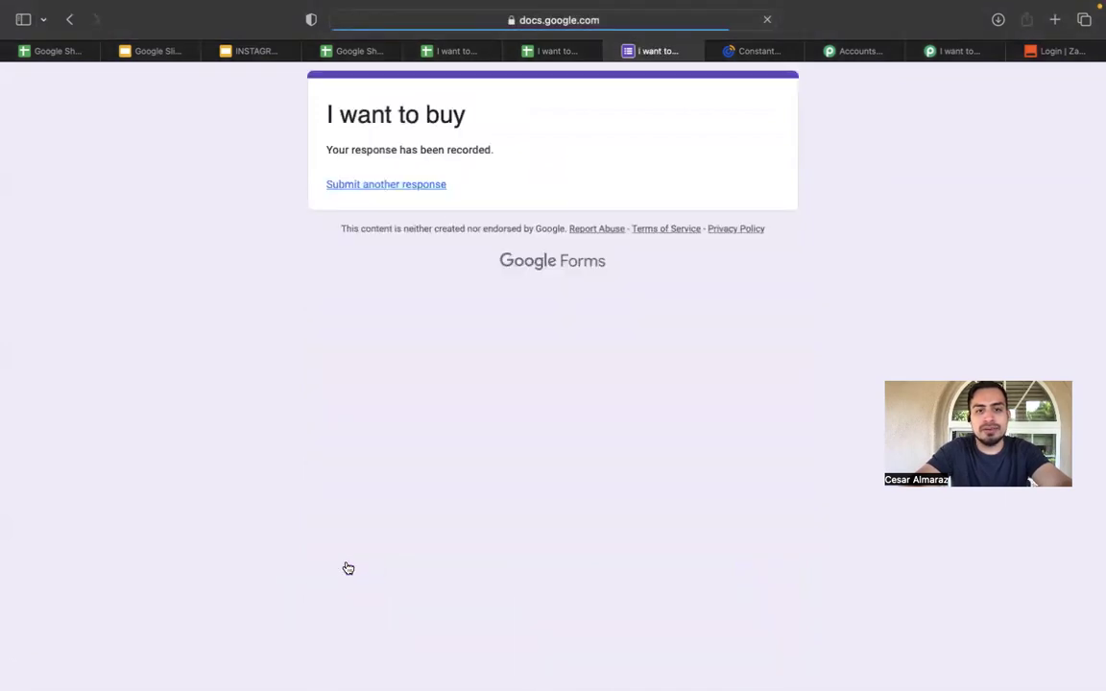
pyautogui.click(552, 51)
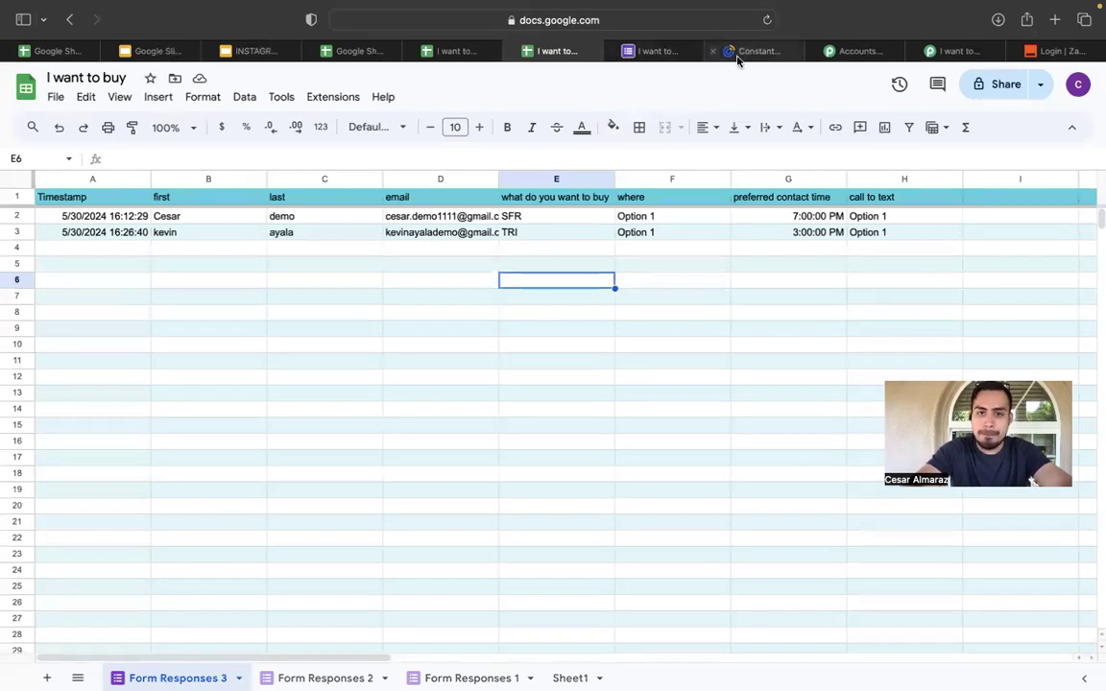
# Check the new row 3 response, then reload Constant Contact's I WANT TO BUY list showing 2 contacts.
pyautogui.moveTo(736, 59)
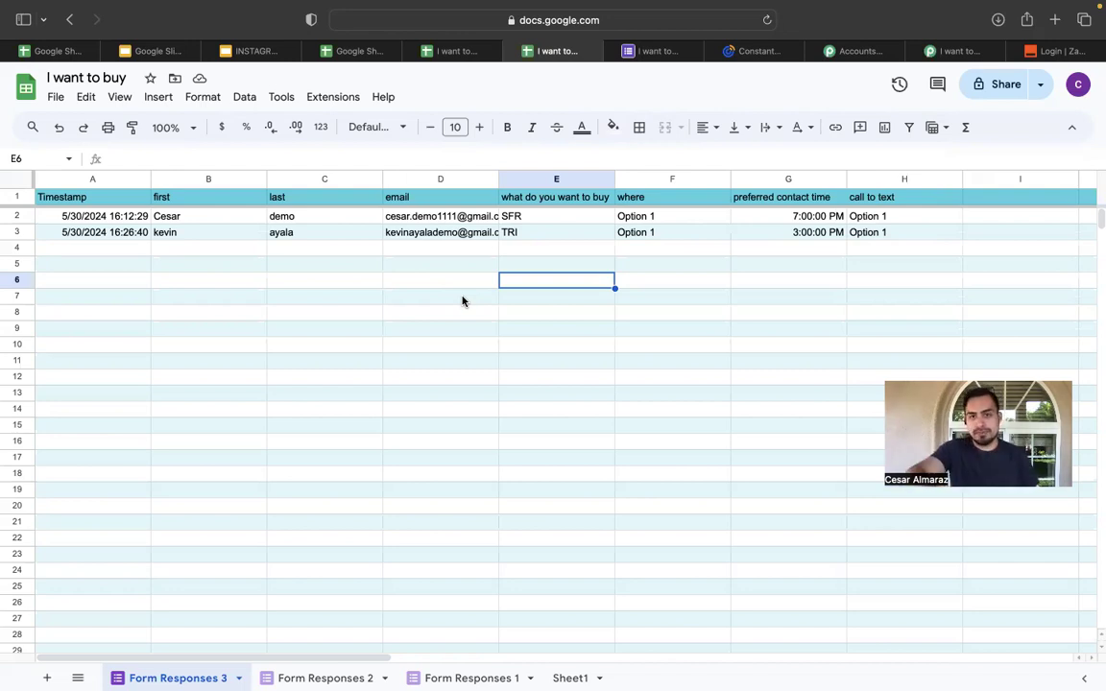
pyautogui.click(770, 52)
pyautogui.click(767, 19)
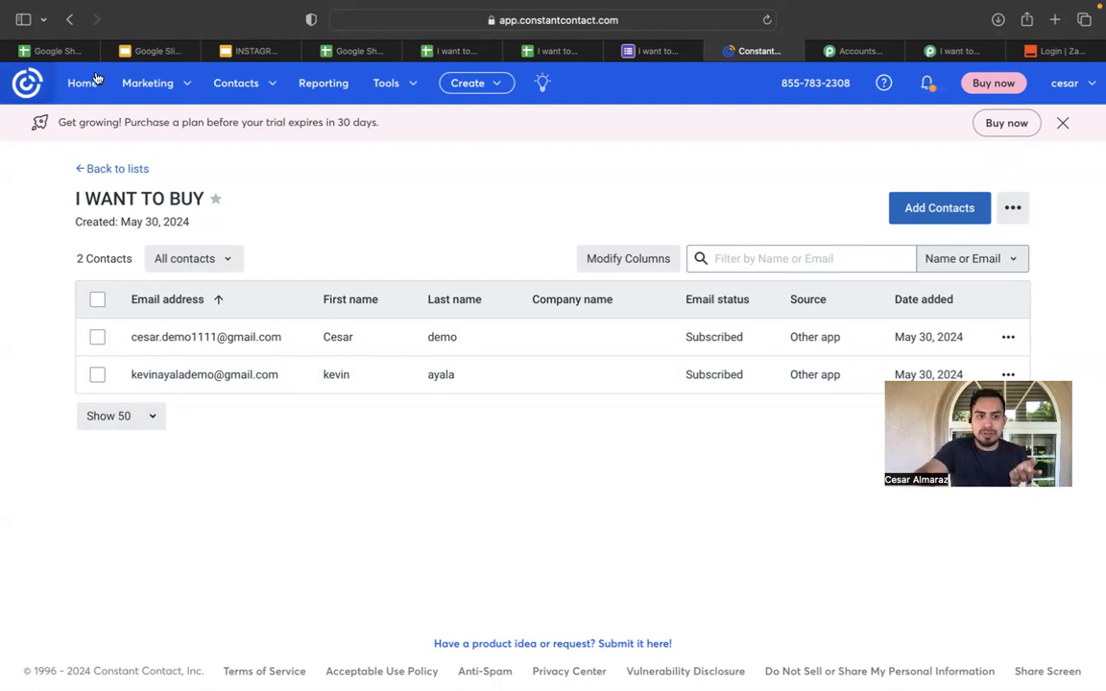
# Create a new email from Marketing > Email using the Admin Calendar template.
pyautogui.click(148, 83)
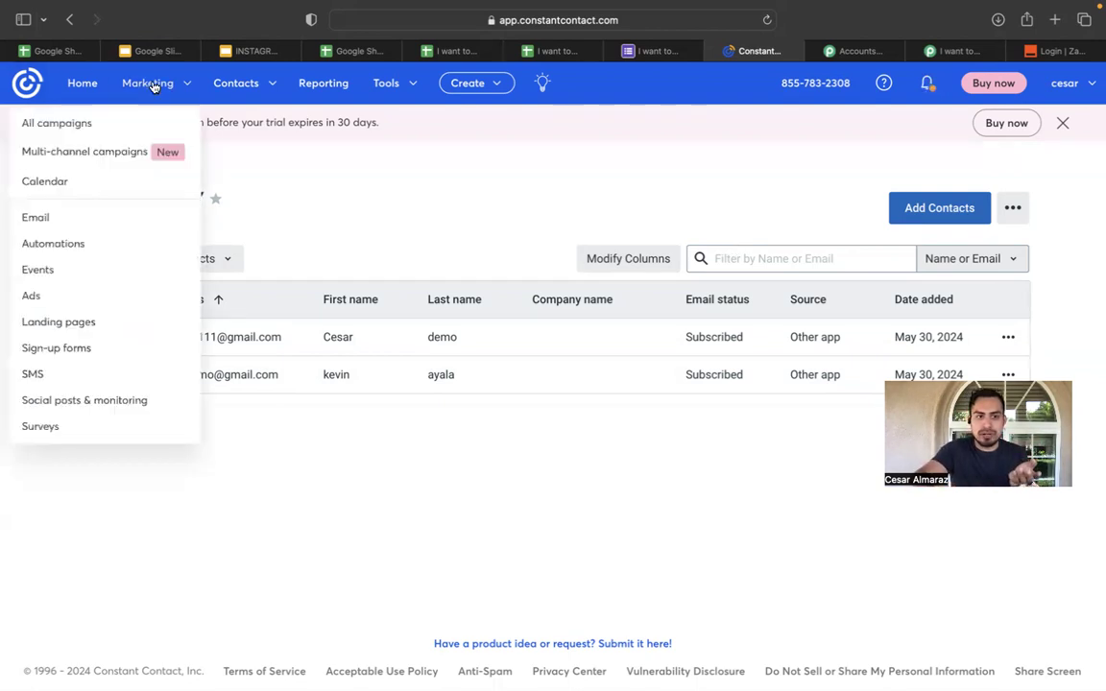
pyautogui.click(125, 231)
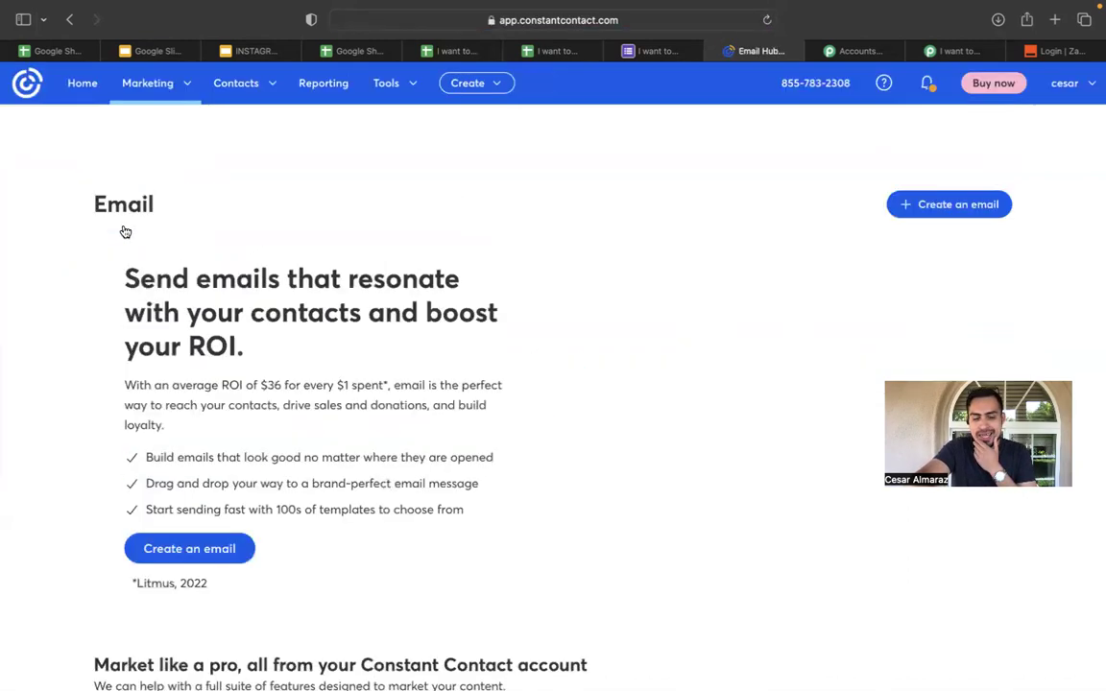
pyautogui.click(931, 204)
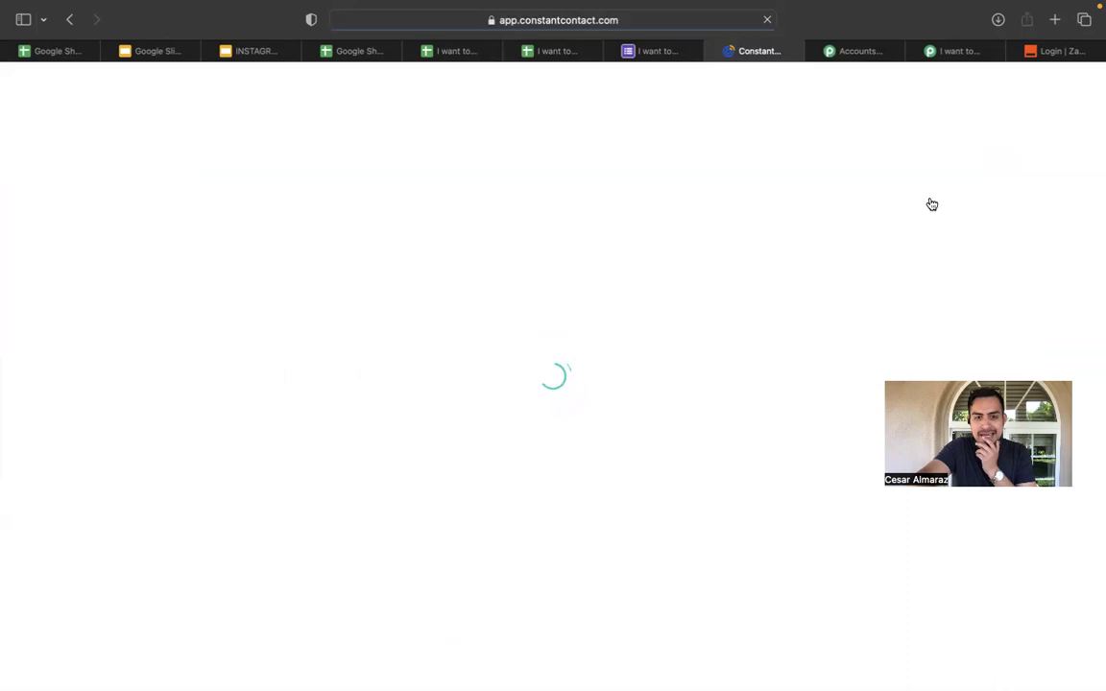
pyautogui.scroll(-2, 494, 400)
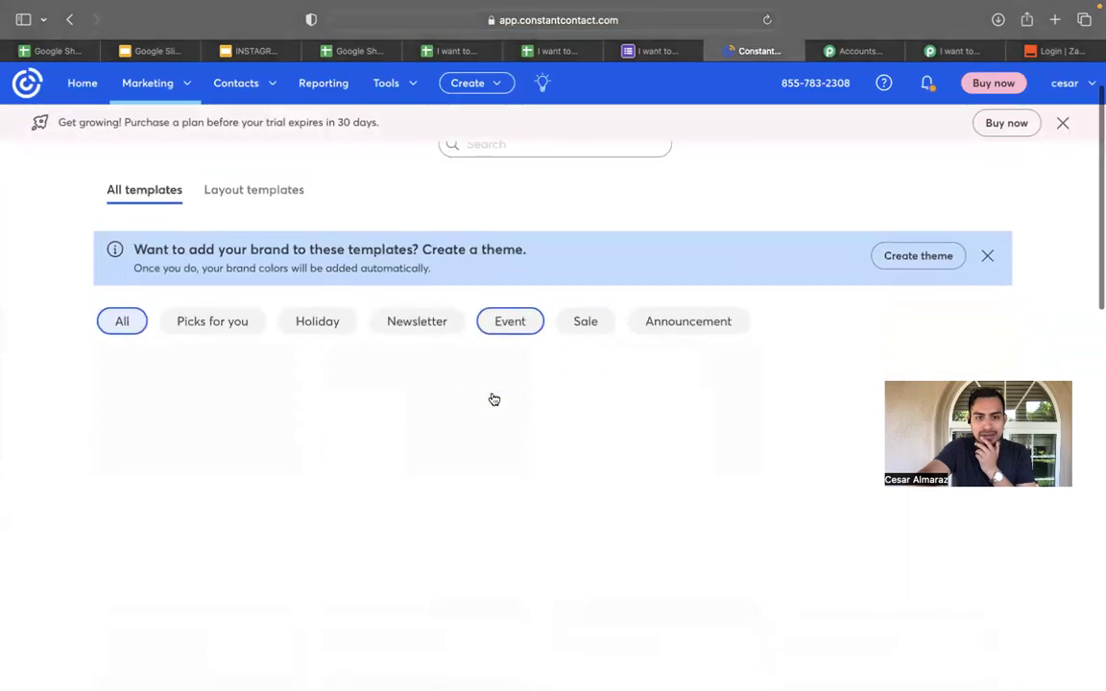
pyautogui.scroll(-5, 410, 436)
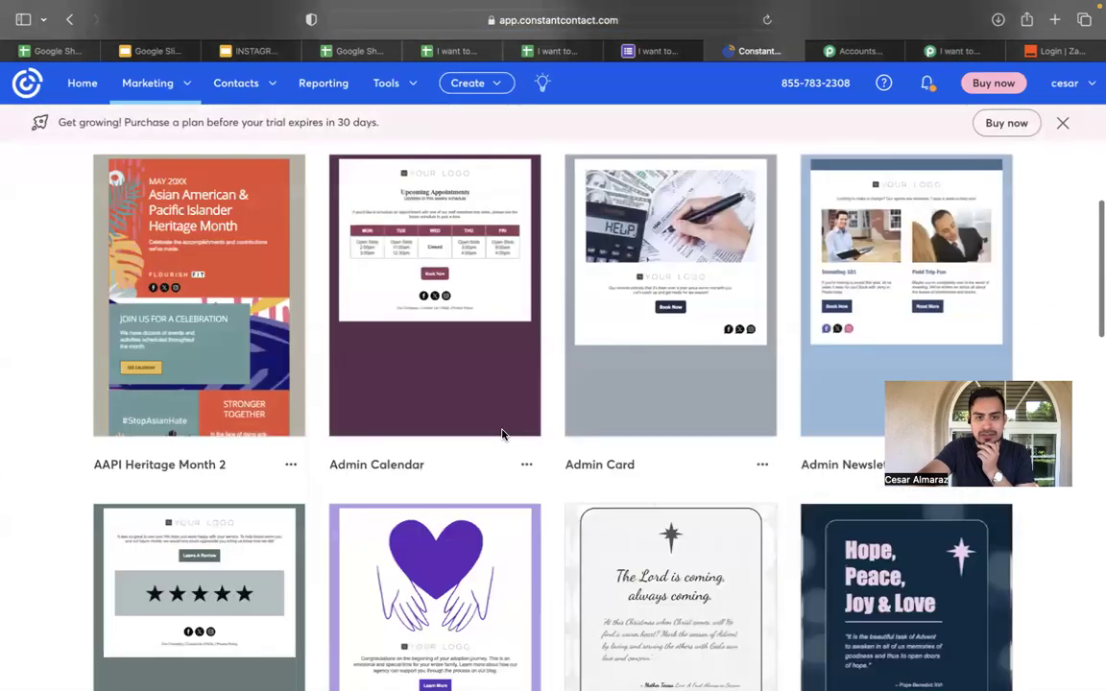
pyautogui.click(455, 310)
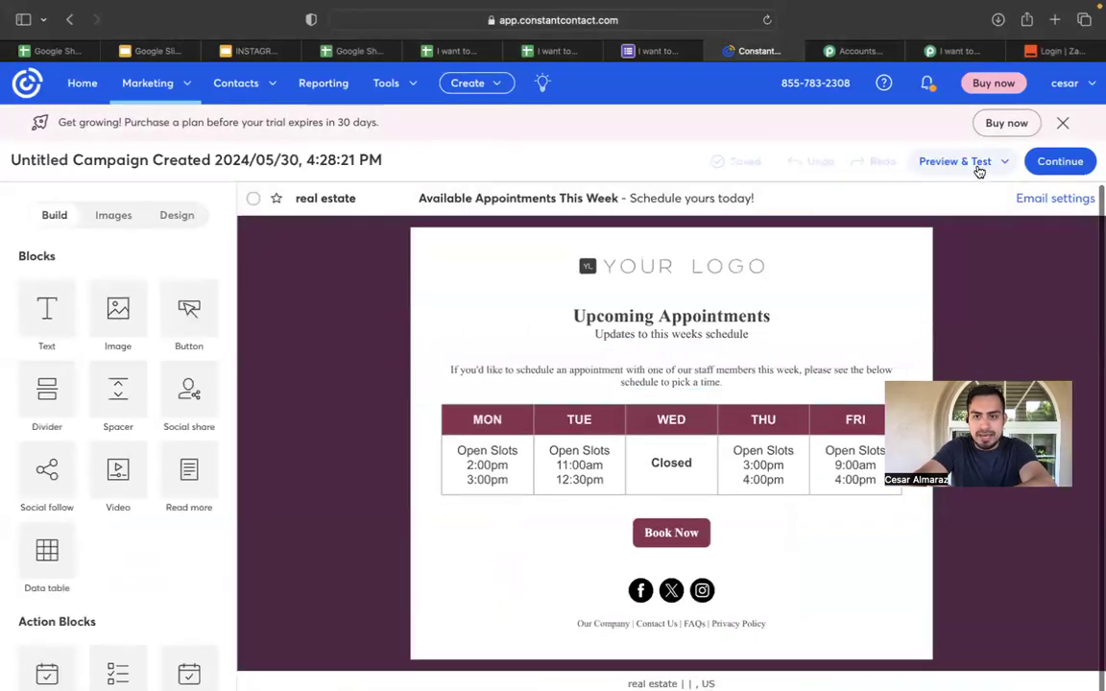
# Select the I WANT TO BUY (2) list as campaign recipients, then return to the INSTAGRAM LEAD AUTOMATION slides.
pyautogui.click(1059, 164)
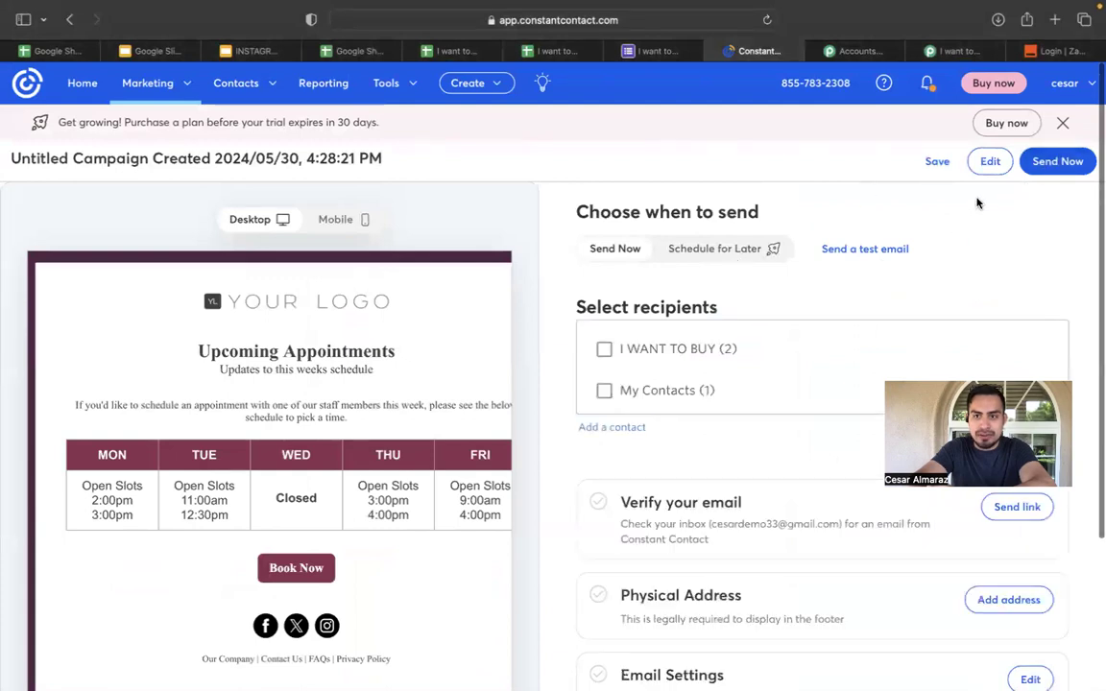
pyautogui.scroll(-1, 876, 307)
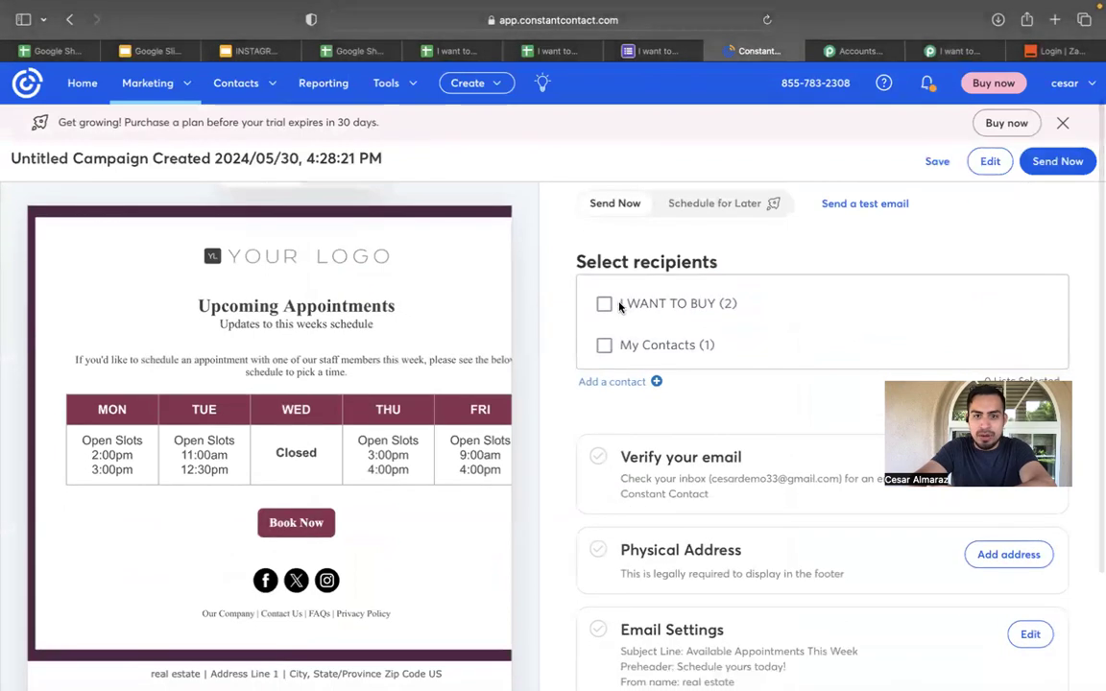
pyautogui.click(606, 305)
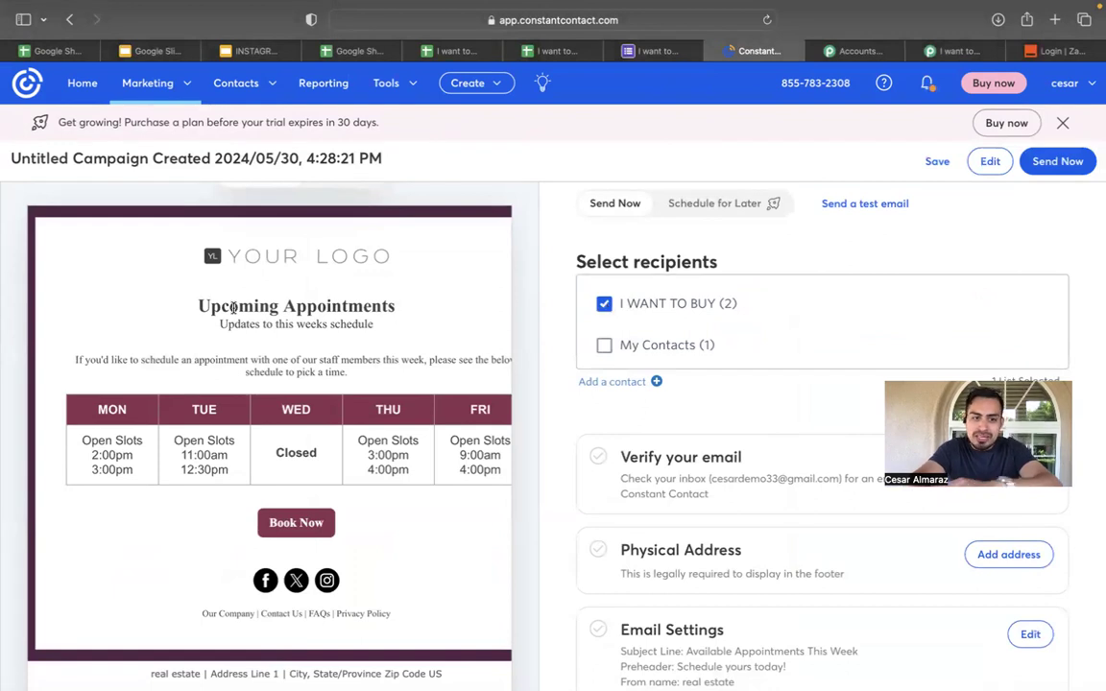
pyautogui.scroll(-1, 209, 360)
pyautogui.scroll(1, 220, 384)
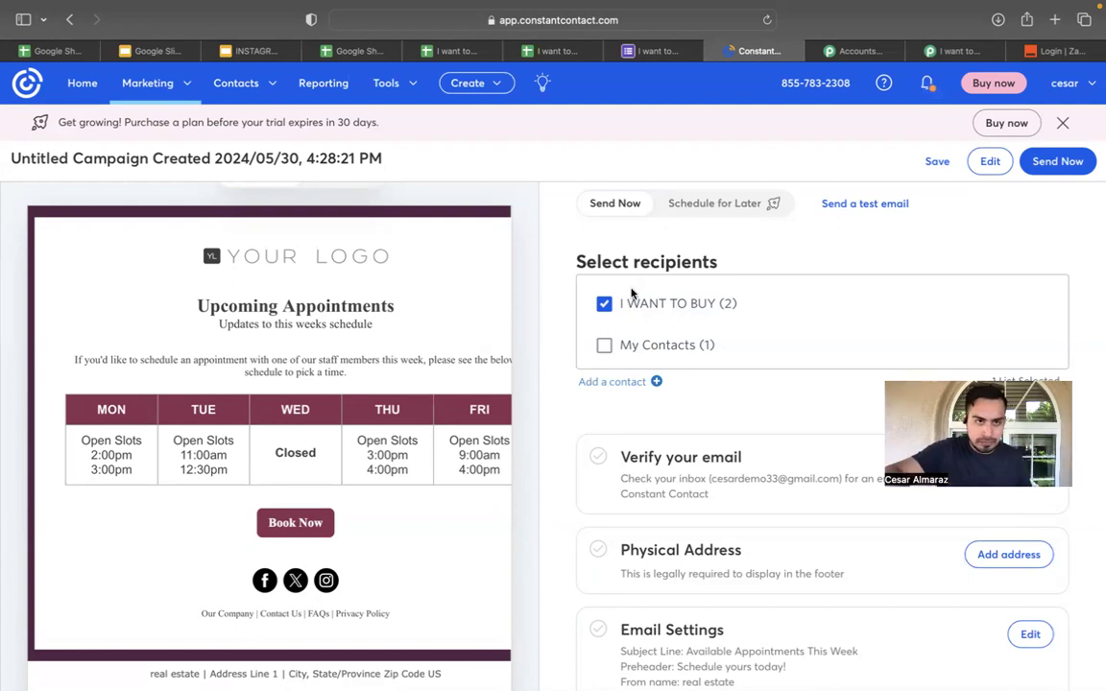
pyautogui.click(242, 48)
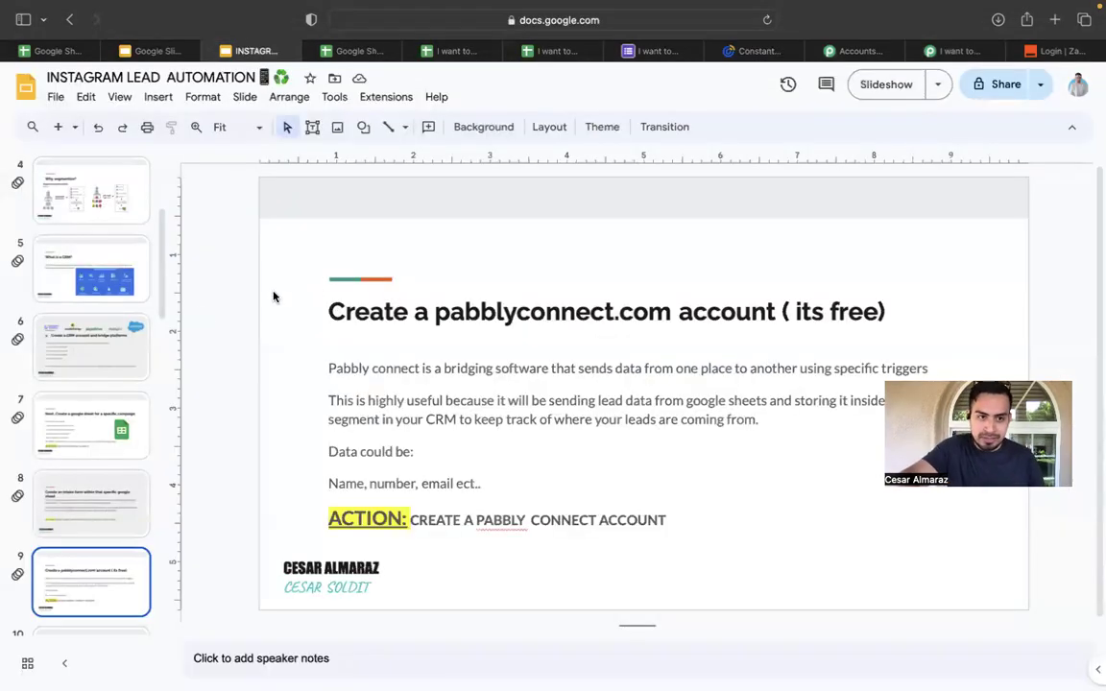
# Show slide 10, then slide 11 'Why bridge google sheets to Pabbly Connect ?'.
pyautogui.scroll(-4, 120, 388)
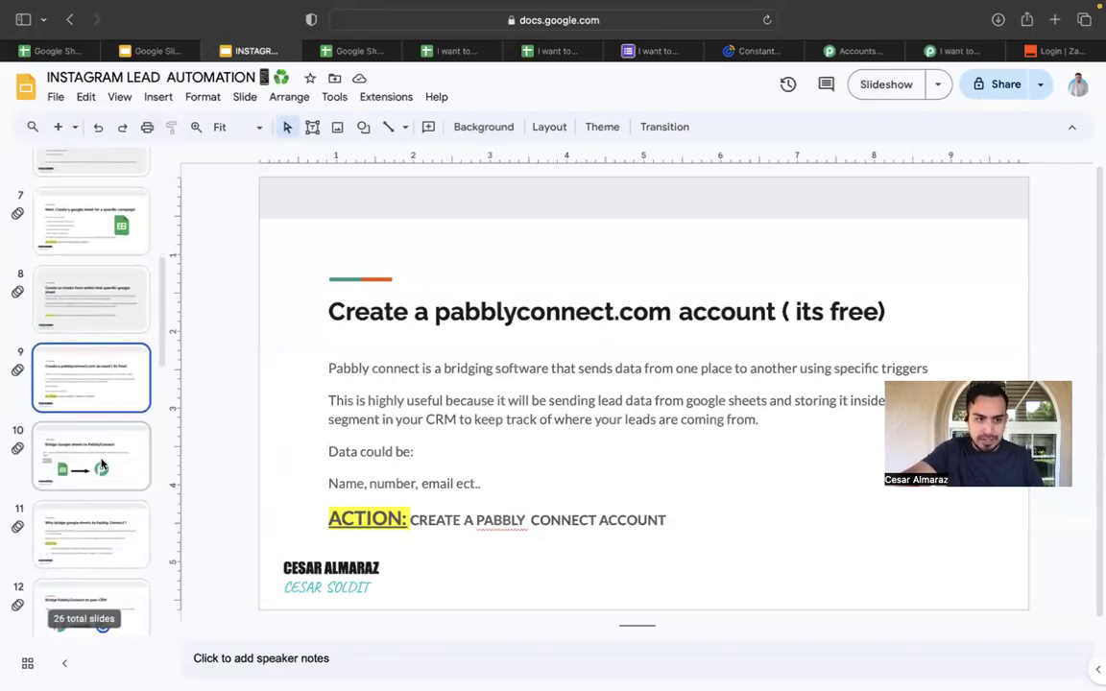
pyautogui.click(96, 462)
pyautogui.scroll(-3, 96, 451)
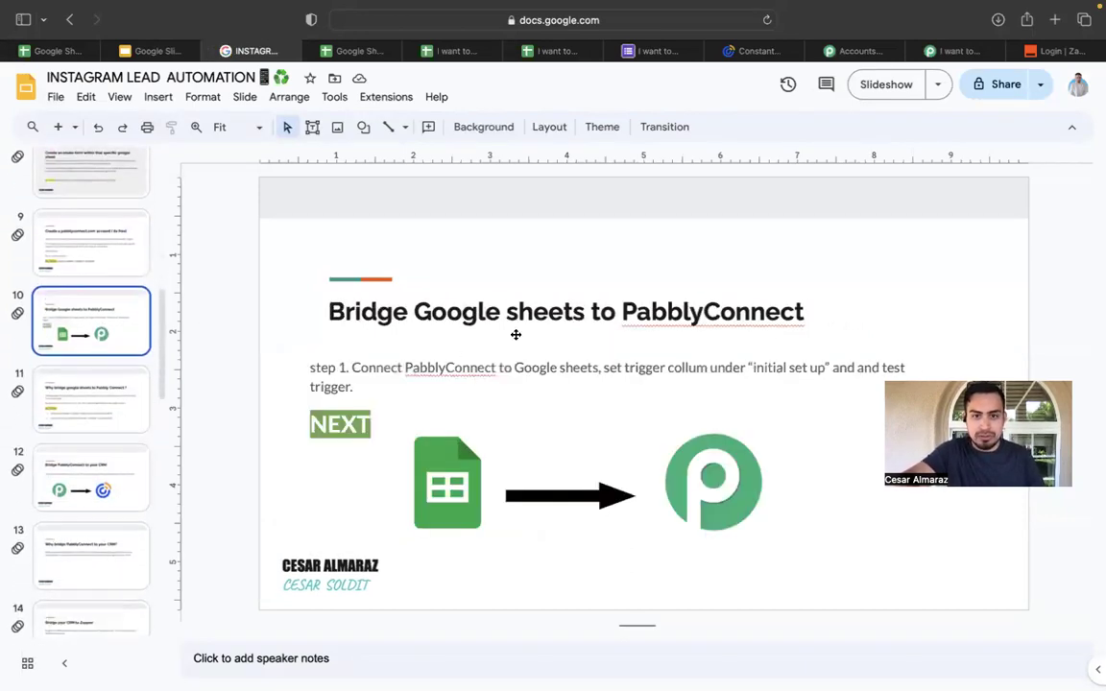
pyautogui.click(118, 405)
pyautogui.scroll(-1, 118, 405)
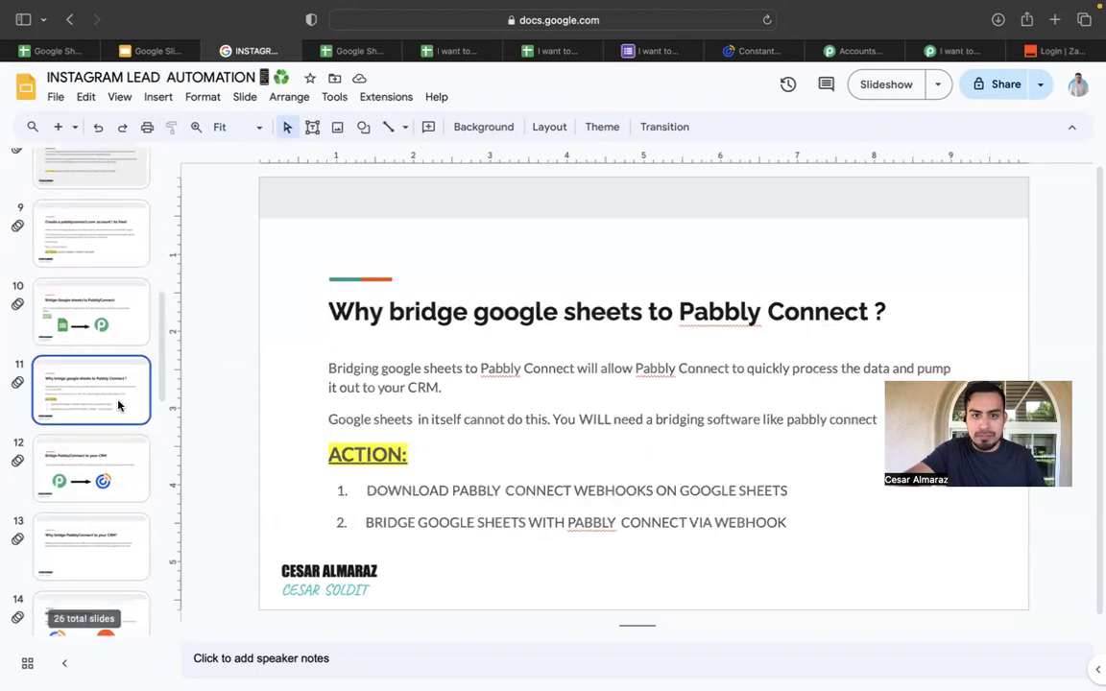
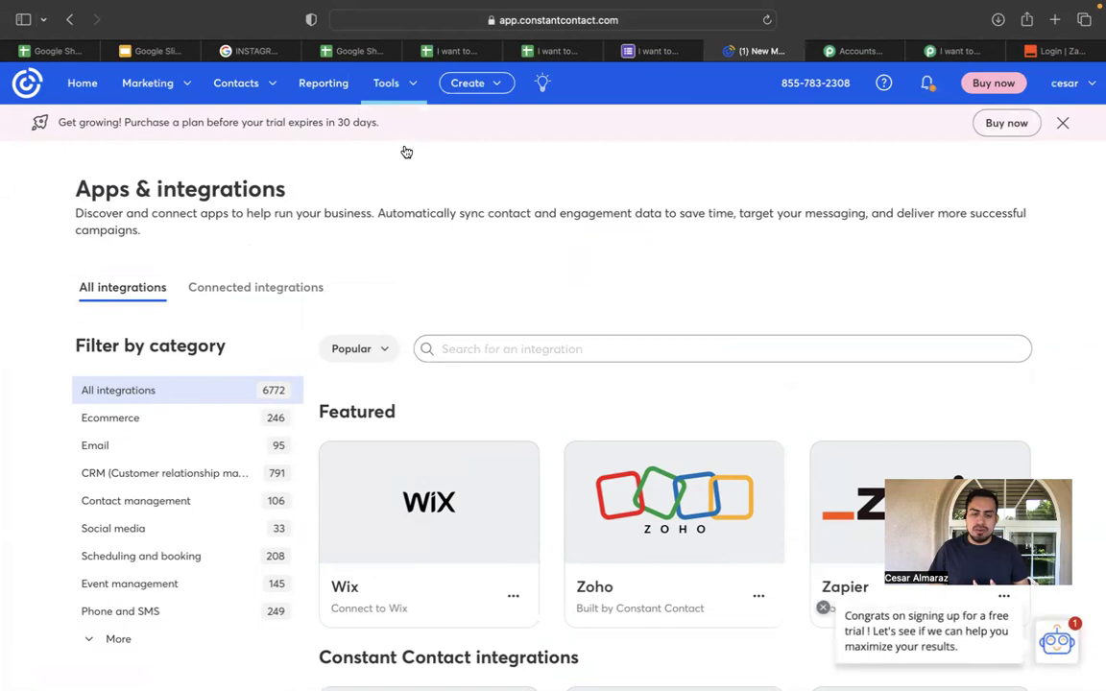
# Open the Zapier integration from the featured apps and begin connecting it to Constant Contact.
pyautogui.scroll(-2, 406, 152)
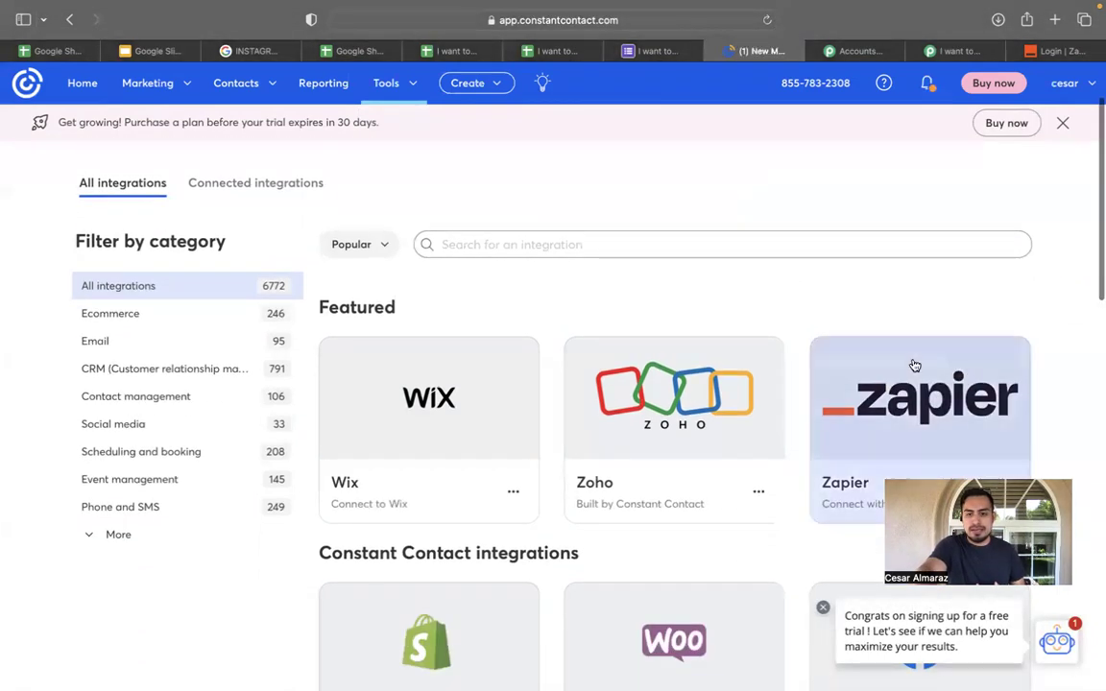
pyautogui.click(901, 398)
pyautogui.click(737, 549)
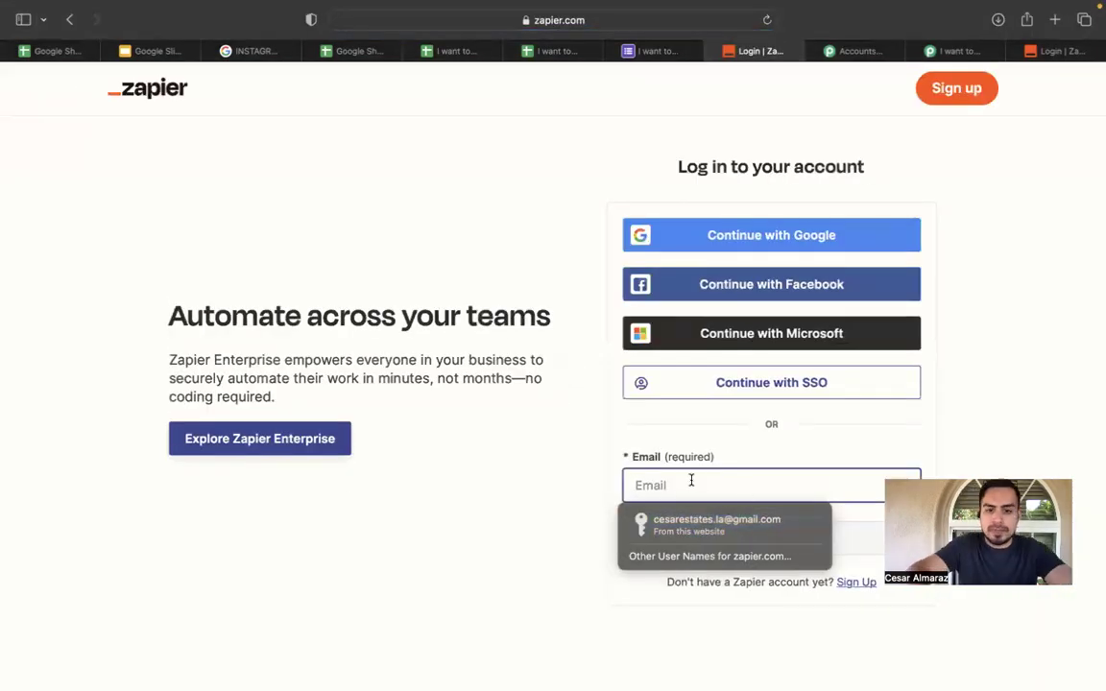
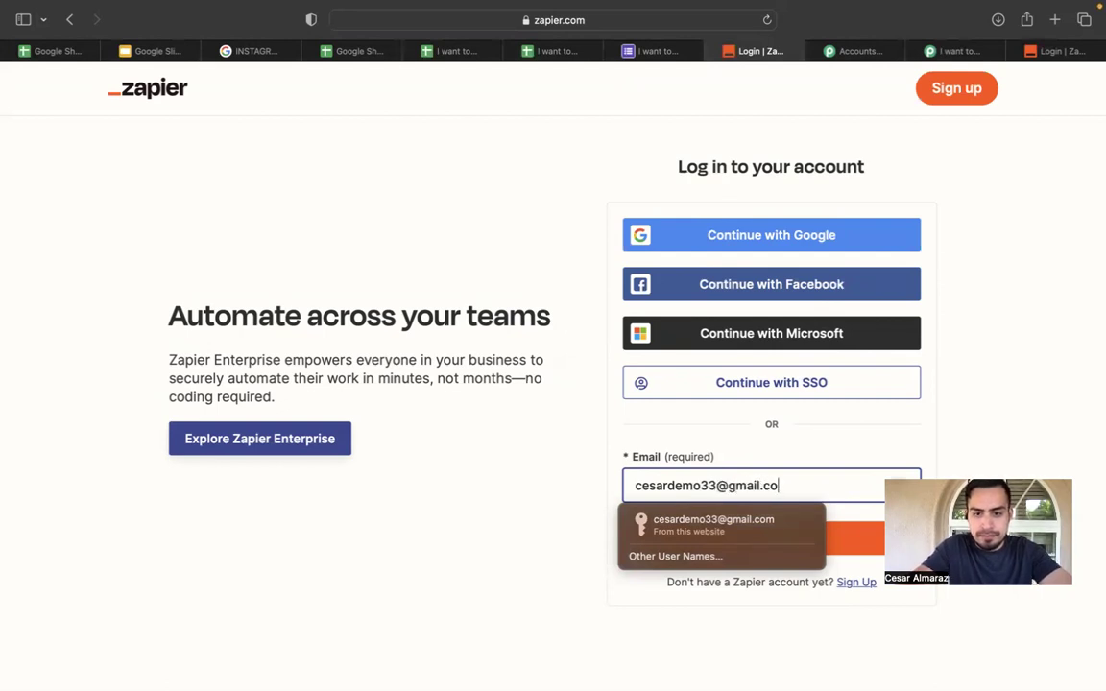
# Log in to Zapier with the account email and password, then authorize Constant Contact.
pyautogui.click(897, 367)
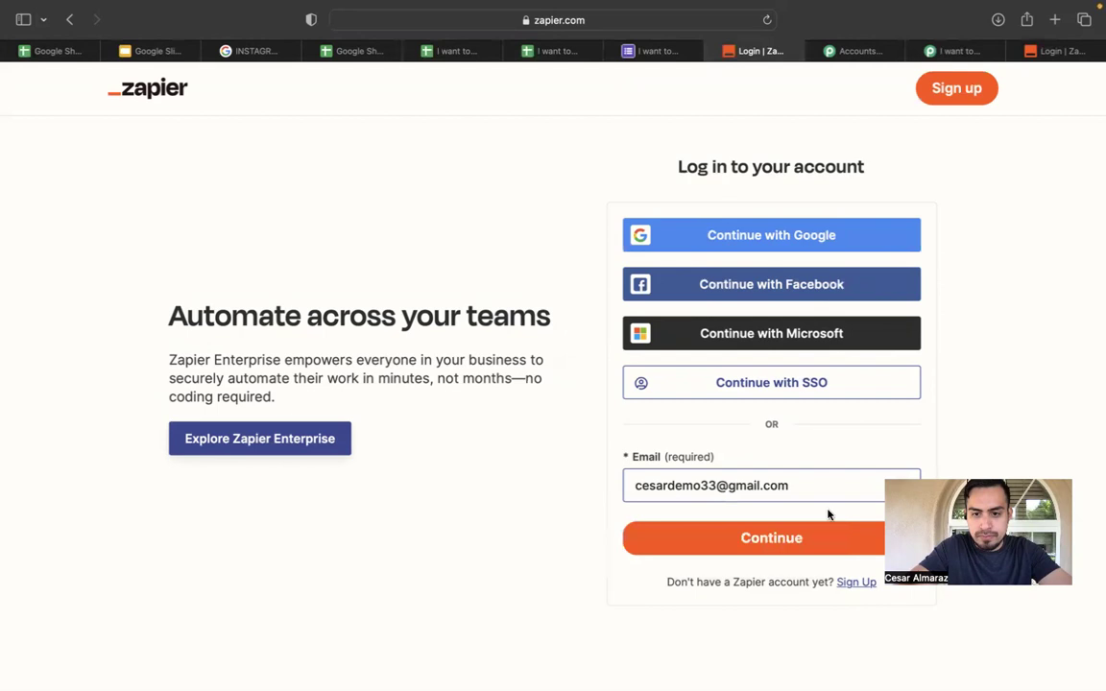
pyautogui.click(822, 530)
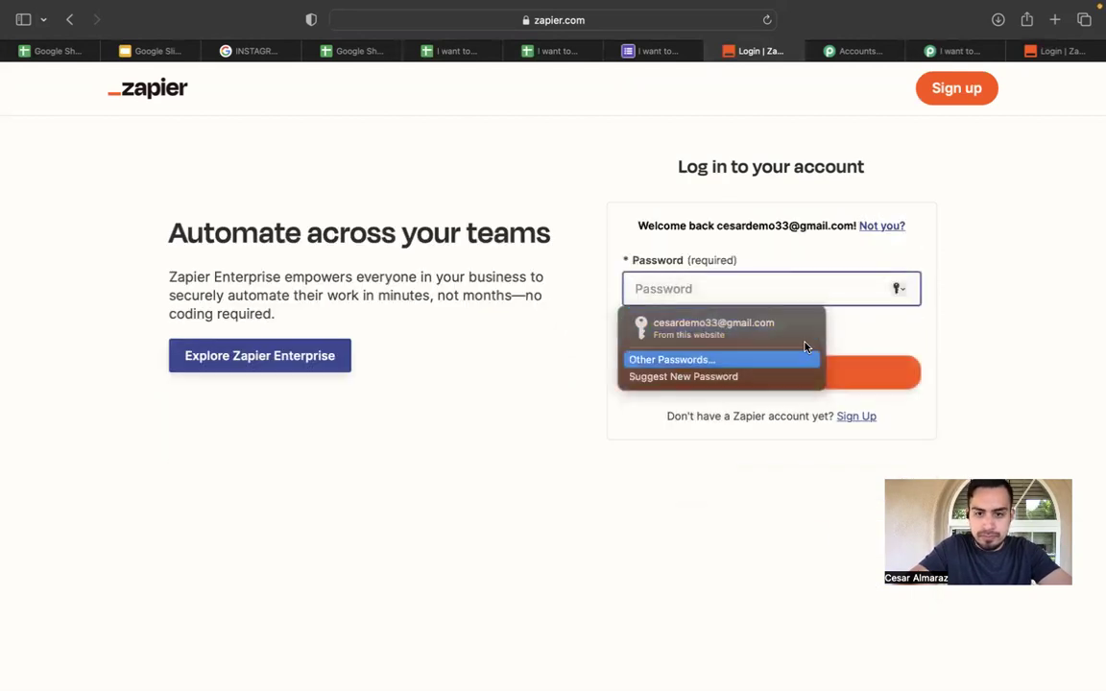
pyautogui.write('••')
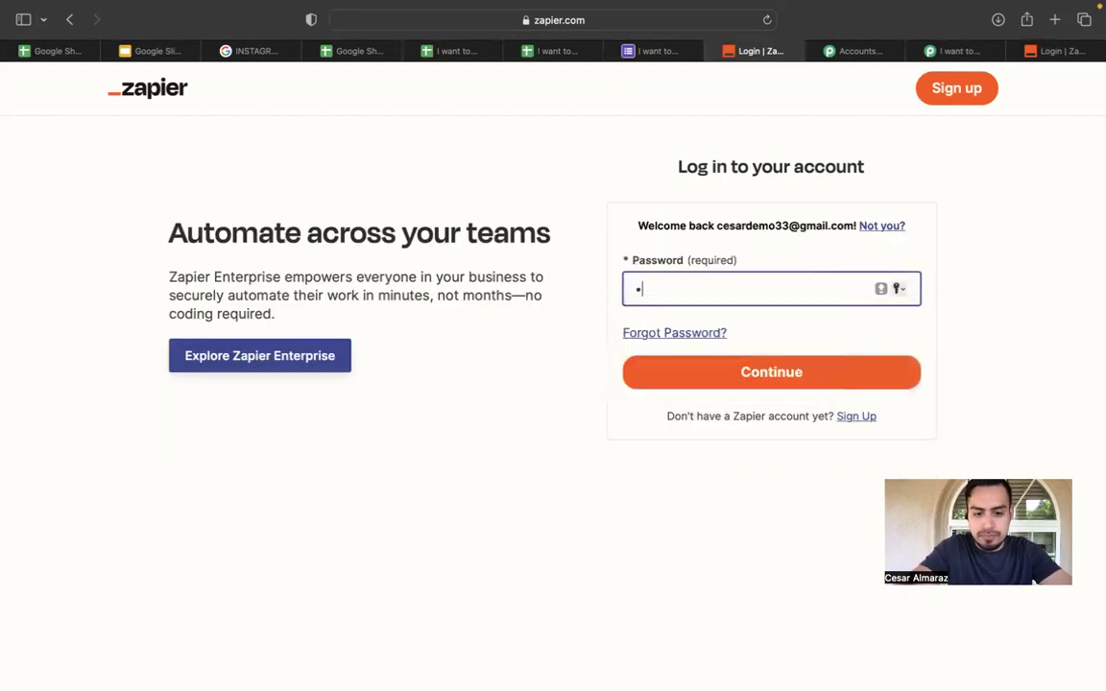
pyautogui.write('•••••••••••••')
pyautogui.press('Return')
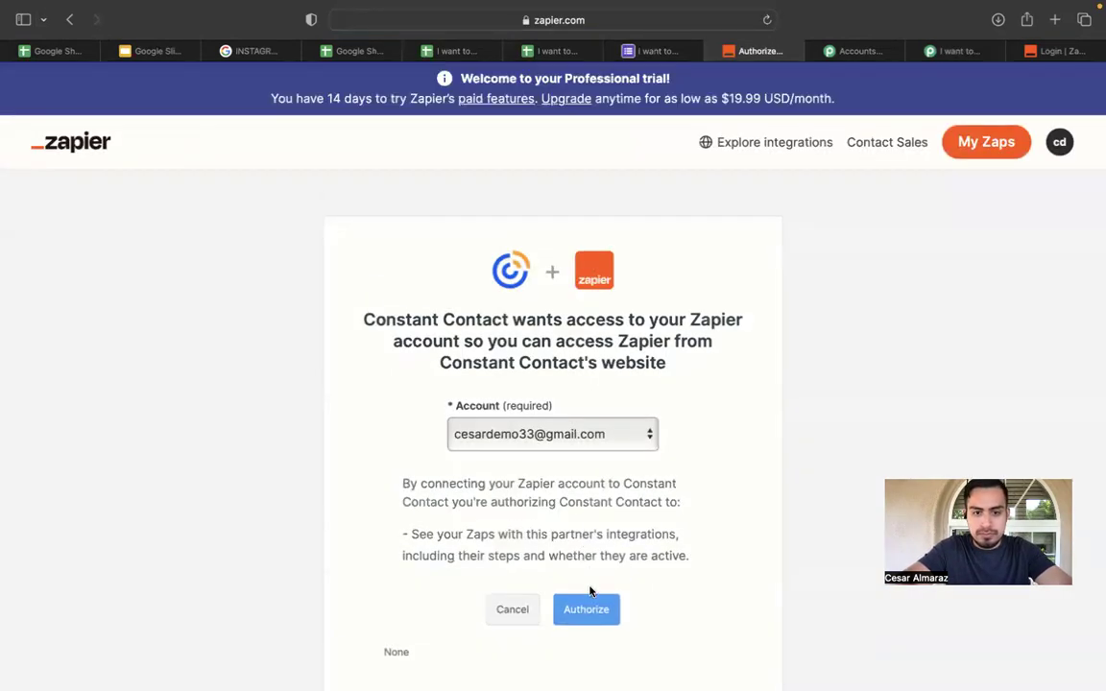
pyautogui.click(597, 610)
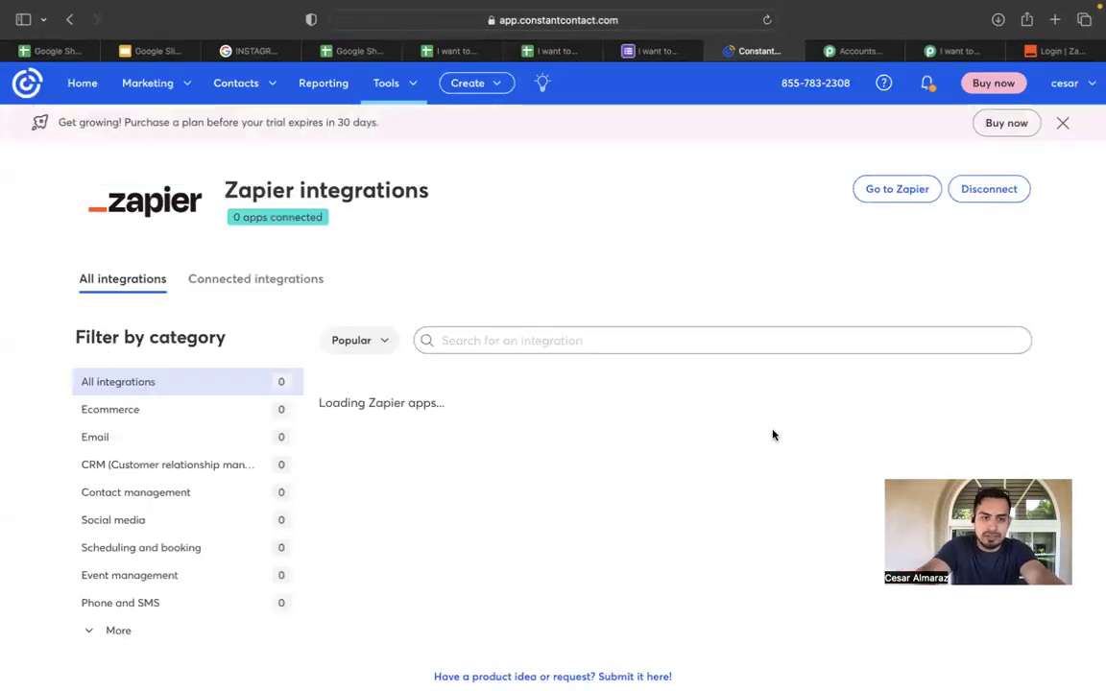
# Open the Google Sheets integration card and continue to Zapier from its connection prompt.
pyautogui.scroll(-1, 772, 435)
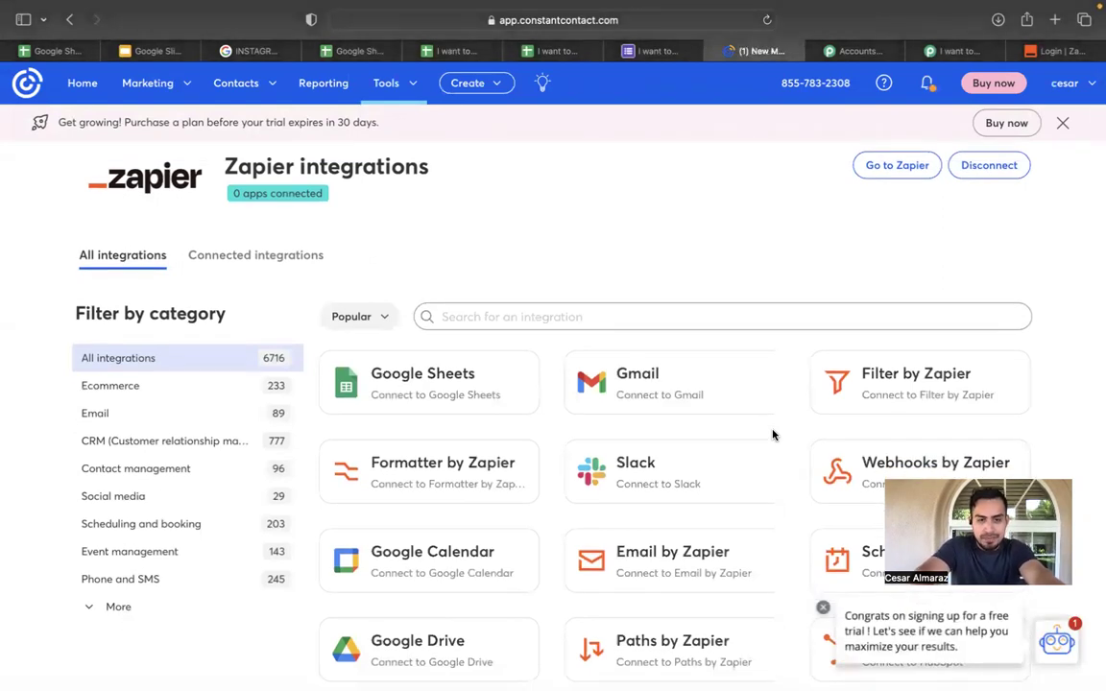
pyautogui.scroll(-2, 772, 435)
pyautogui.scroll(1, 772, 435)
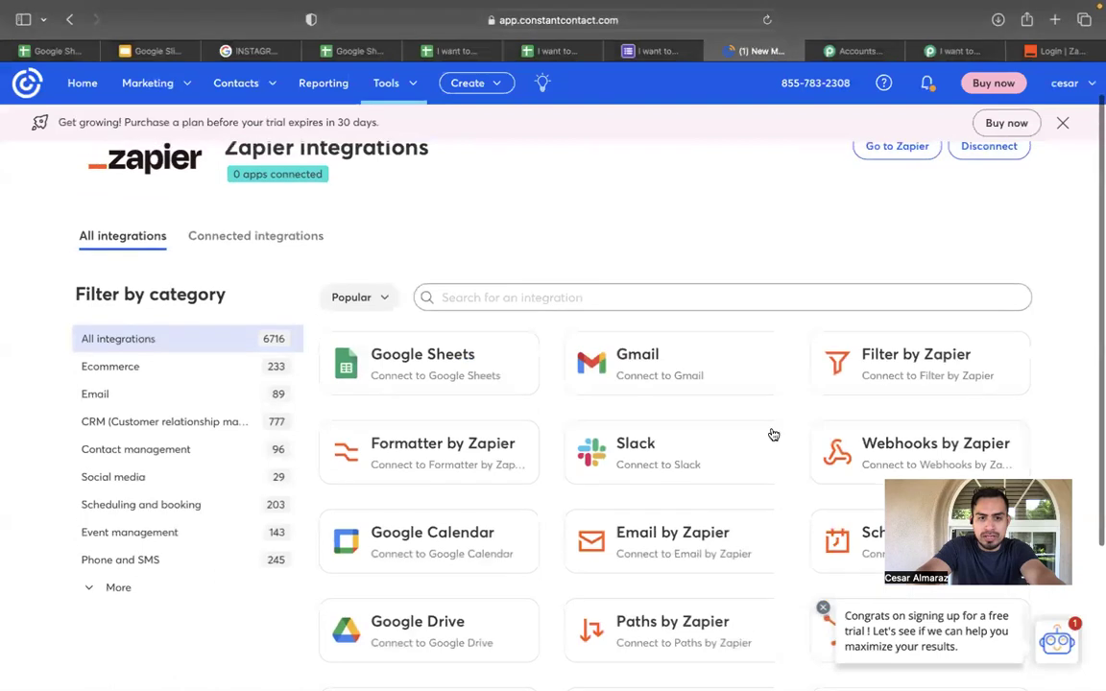
pyautogui.scroll(1, 766, 263)
pyautogui.scroll(-1, 661, 286)
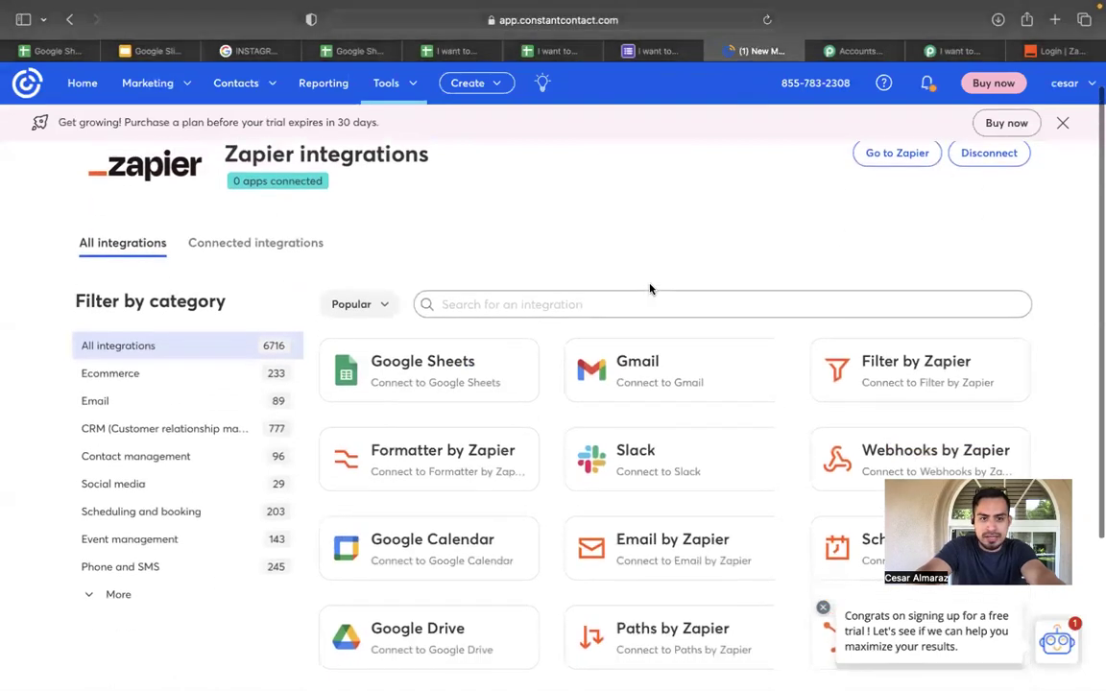
pyautogui.click(495, 364)
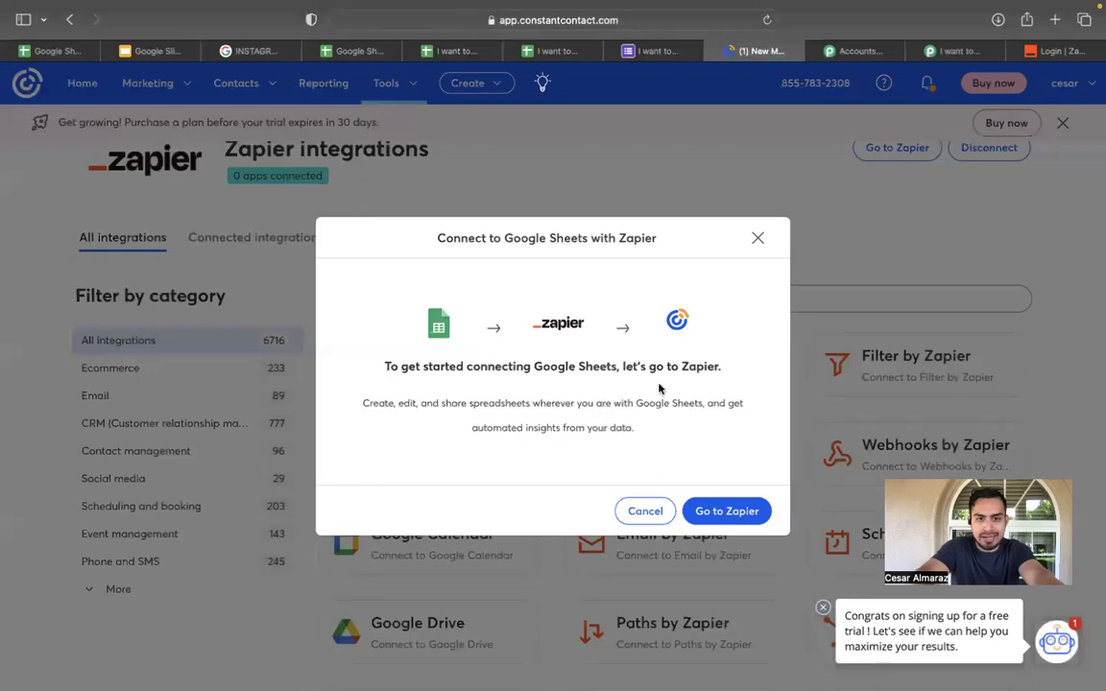
pyautogui.click(757, 240)
pyautogui.scroll(-5, 757, 253)
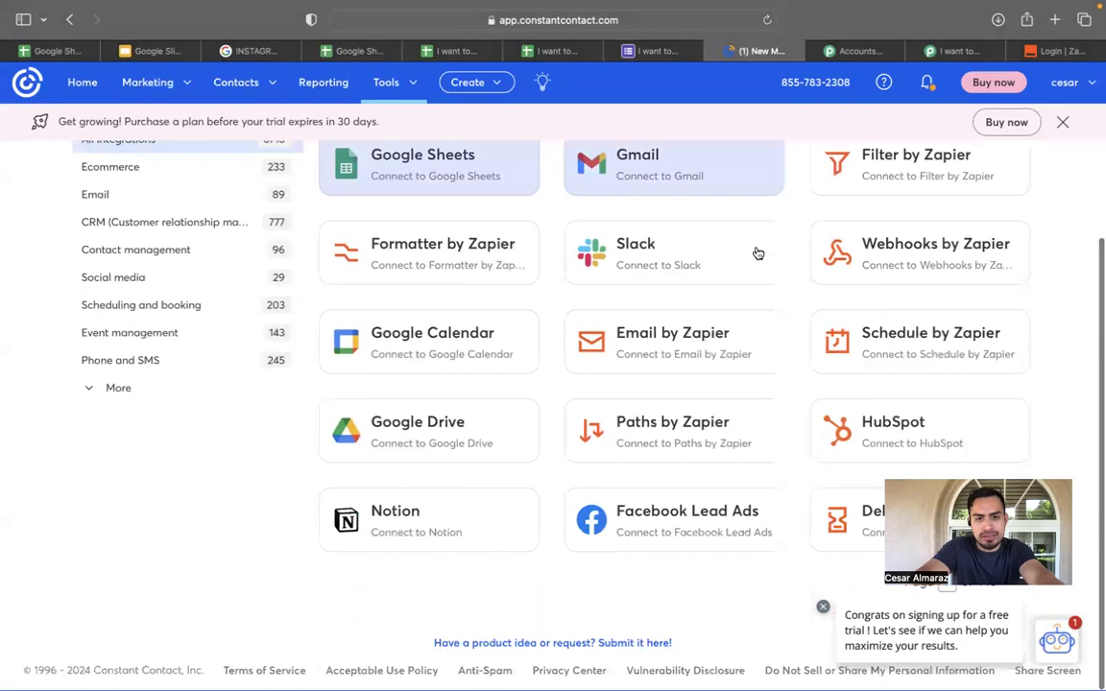
pyautogui.scroll(2, 757, 253)
pyautogui.scroll(1, 757, 253)
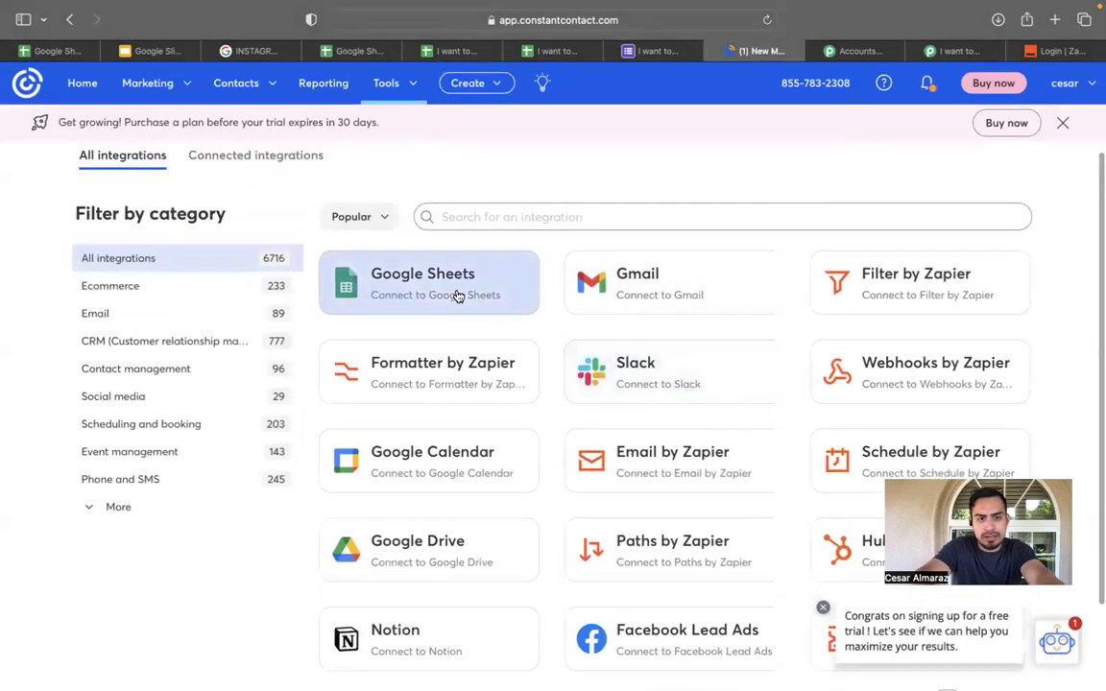
pyautogui.click(460, 299)
pyautogui.click(733, 512)
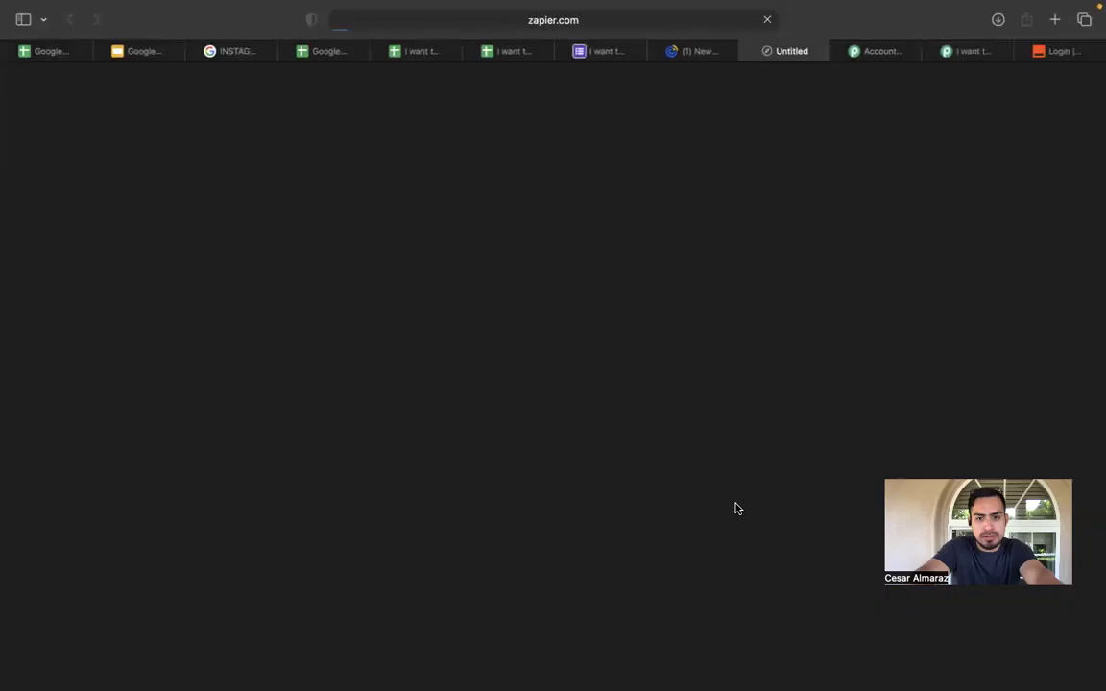
# Go to My Zaps and bring up the create options beside My Zaps (default folder).
pyautogui.scroll(-5, 683, 447)
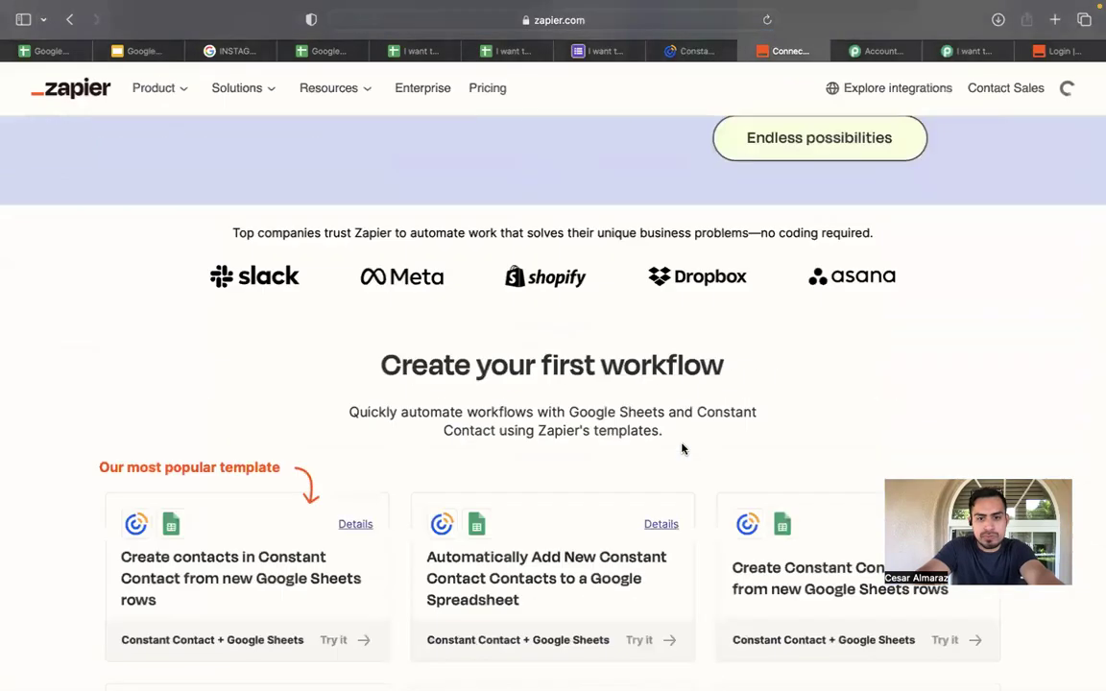
pyautogui.scroll(-5, 682, 447)
pyautogui.scroll(15, 649, 449)
pyautogui.click(986, 144)
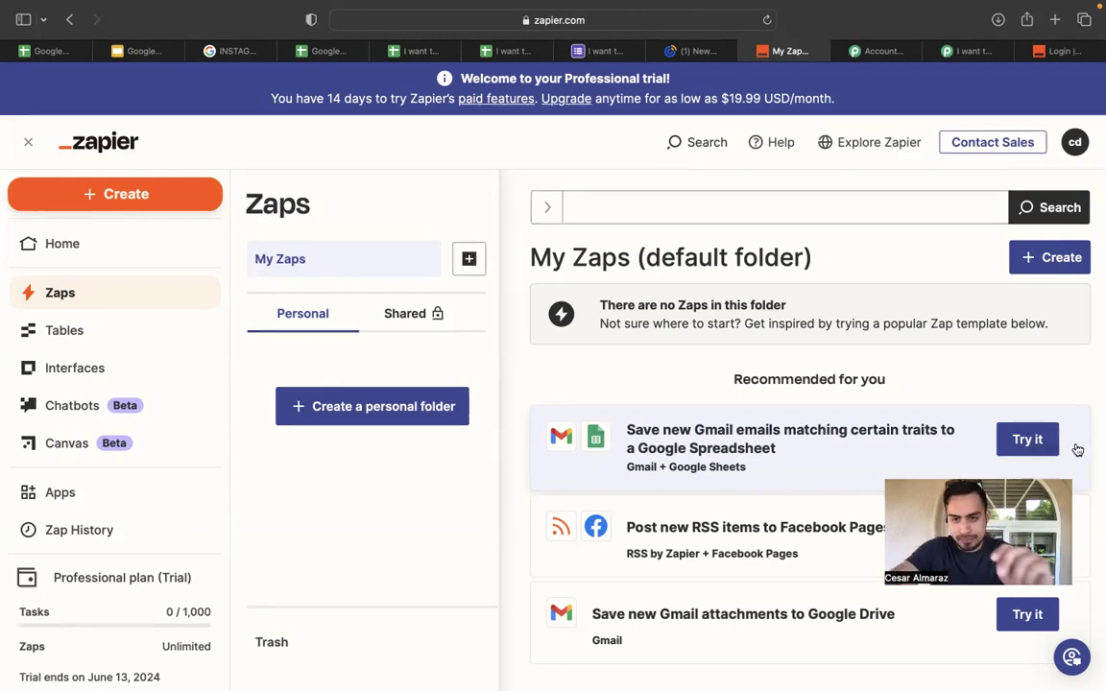
pyautogui.scroll(-2, 1051, 442)
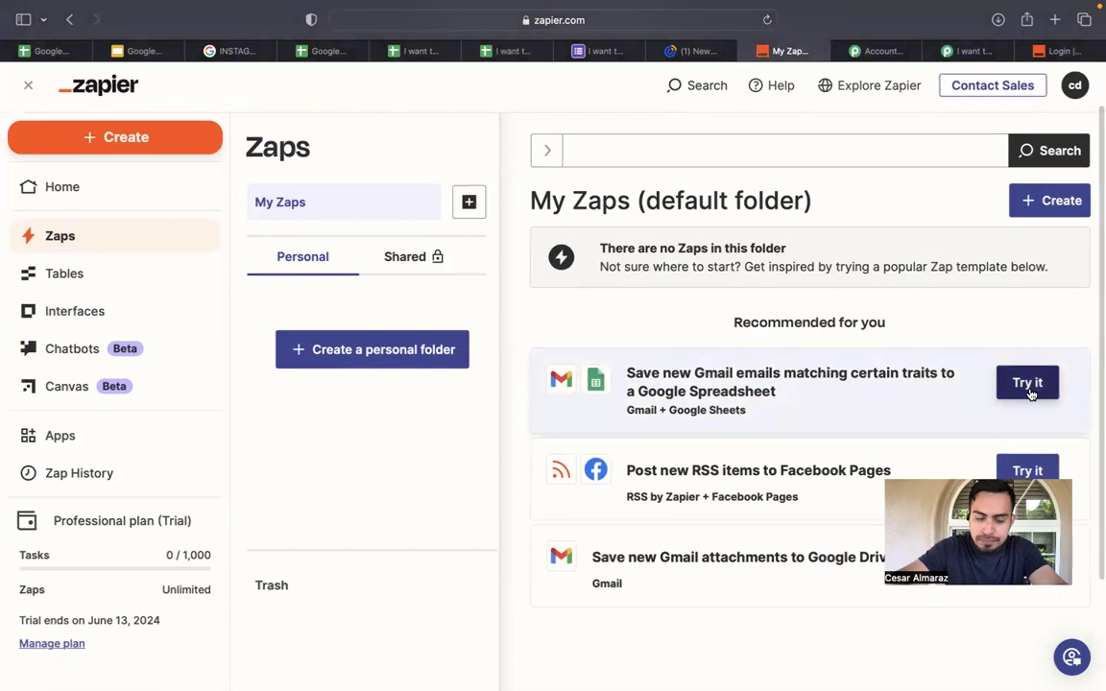
pyautogui.scroll(-1, 1032, 389)
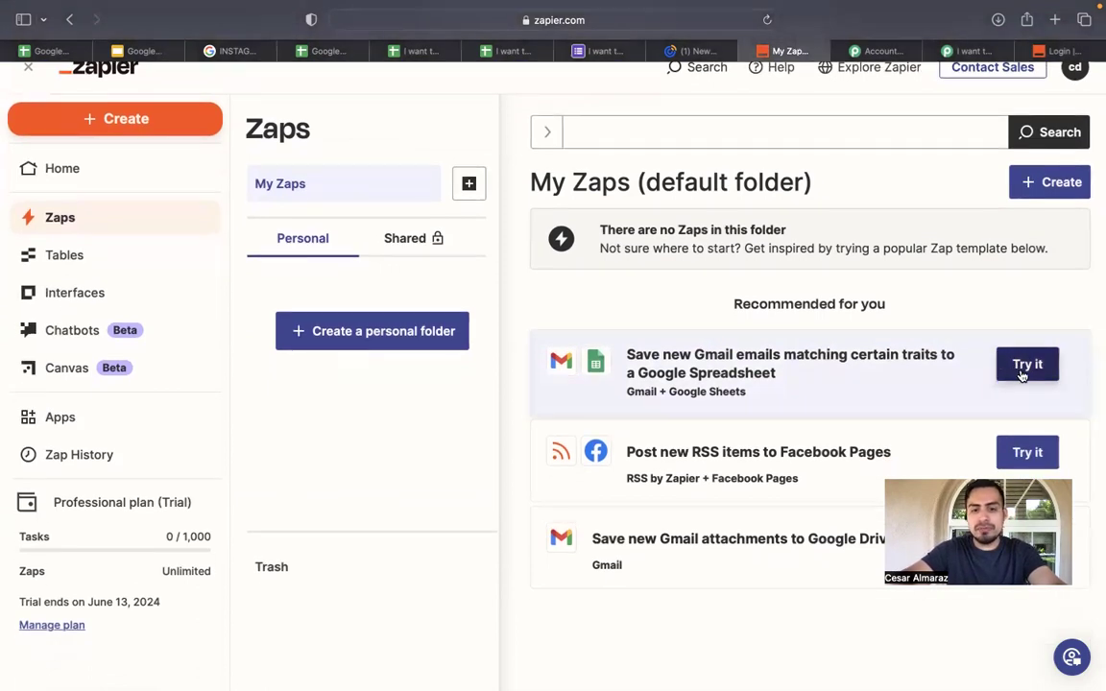
pyautogui.scroll(3, 880, 289)
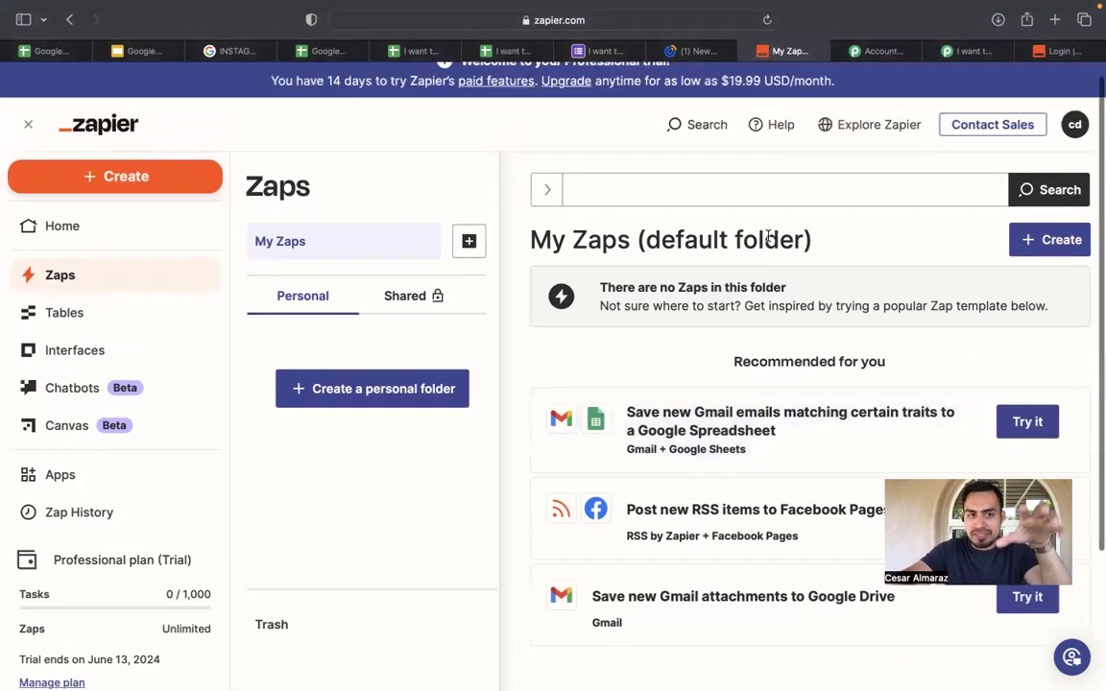
pyautogui.scroll(-3, 998, 411)
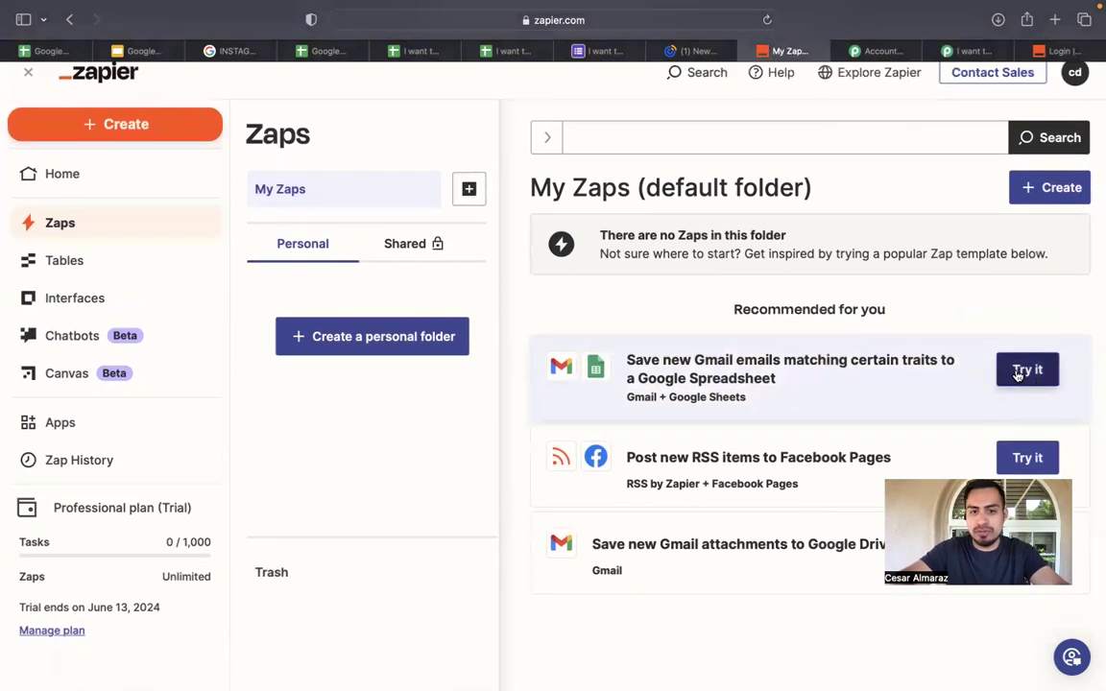
pyautogui.scroll(3, 1014, 376)
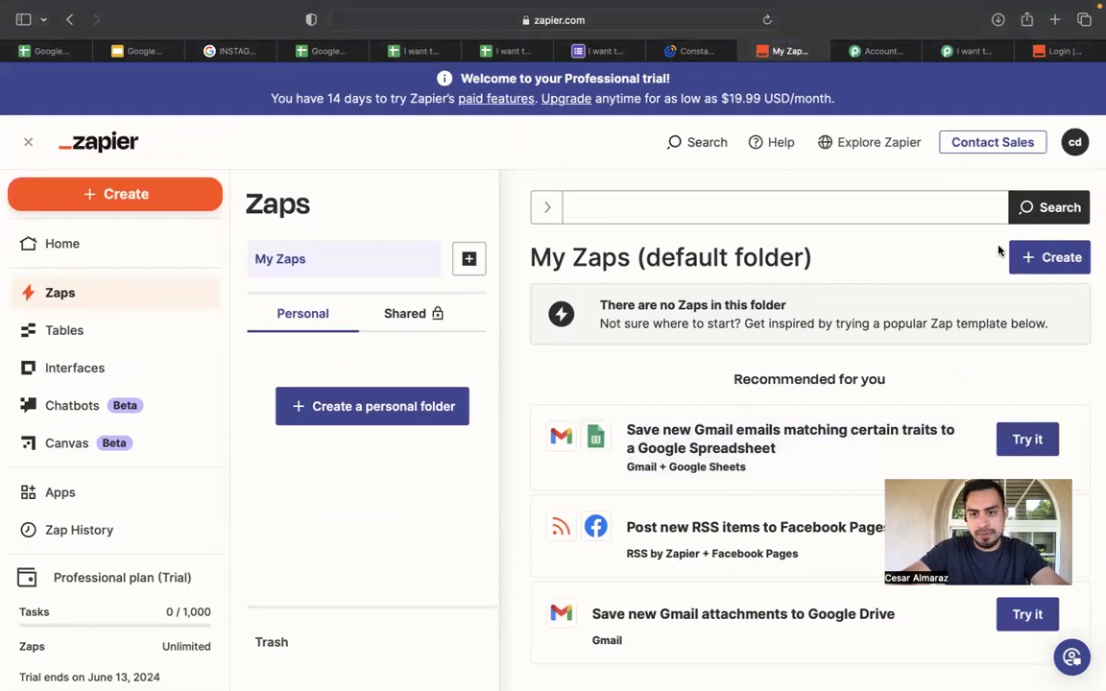
pyautogui.click(1021, 255)
# Create a new Zap whose trigger is Google Sheets 'New or Updated Spreadsheet Row'.
pyautogui.click(989, 307)
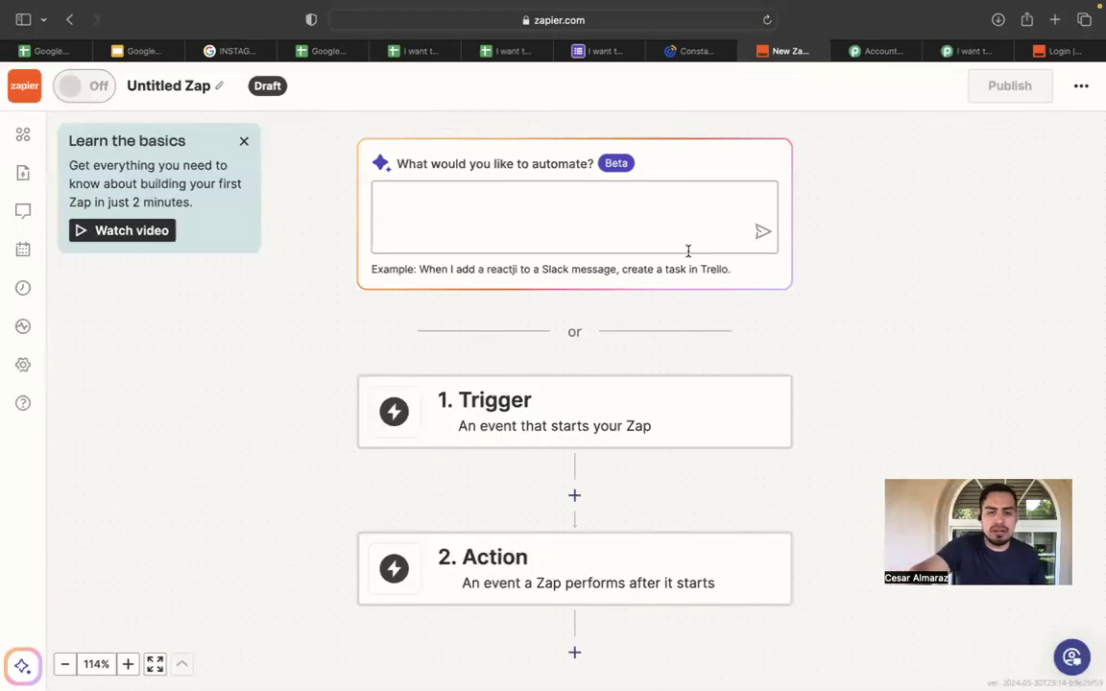
pyautogui.click(561, 420)
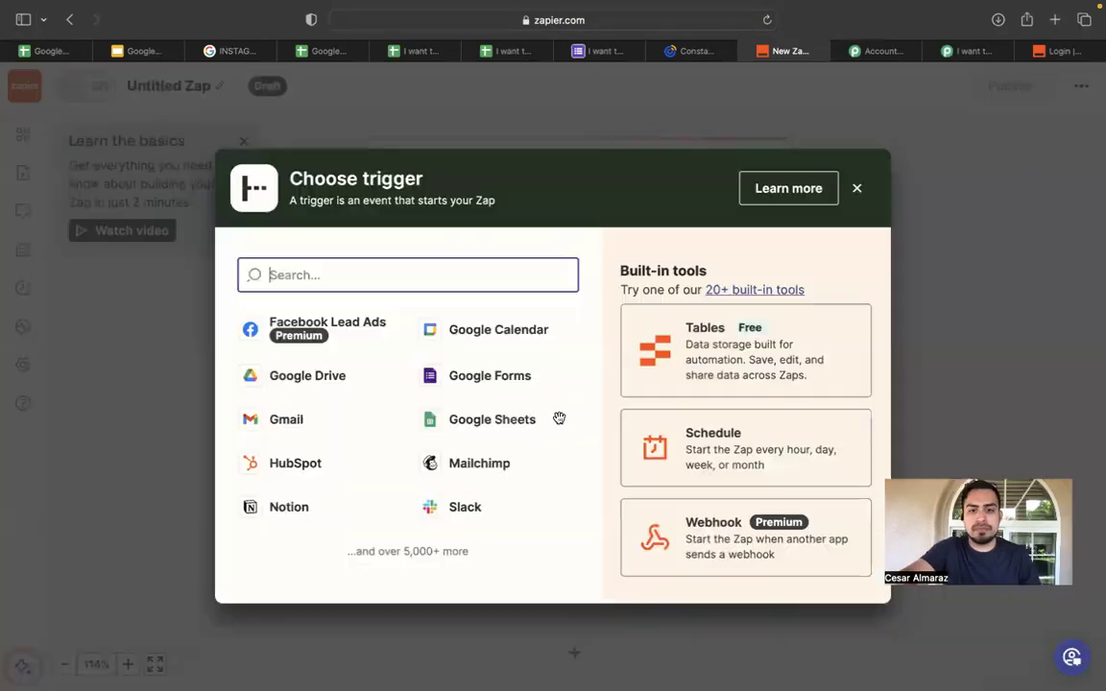
pyautogui.write('go')
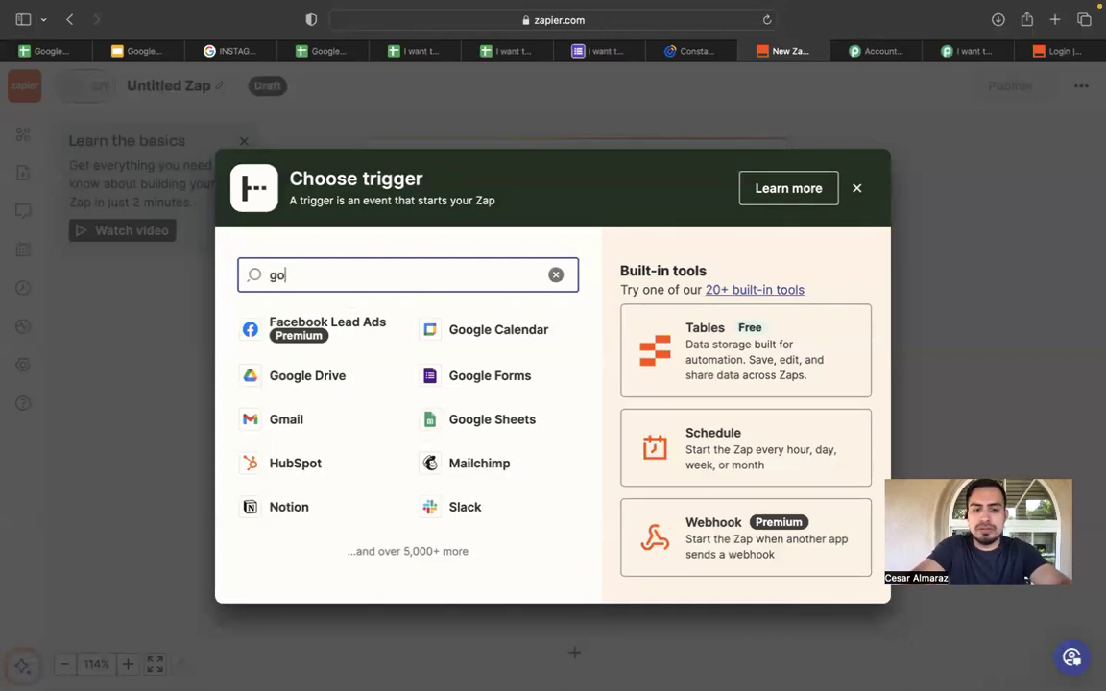
pyautogui.write('ogle')
pyautogui.click(338, 335)
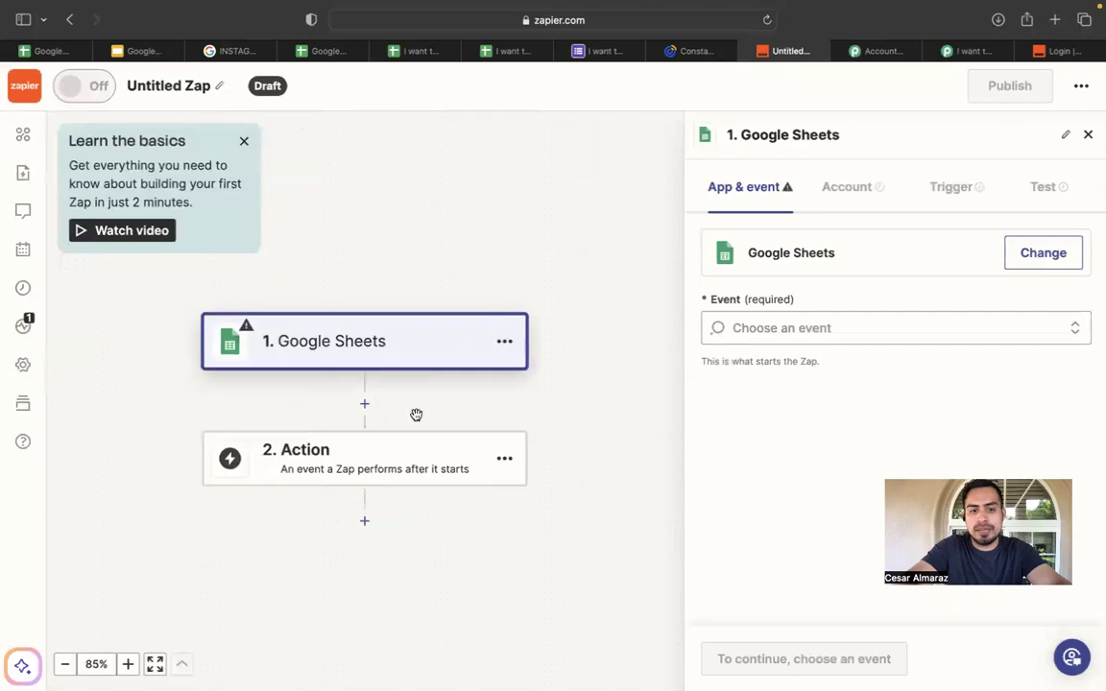
pyautogui.click(773, 329)
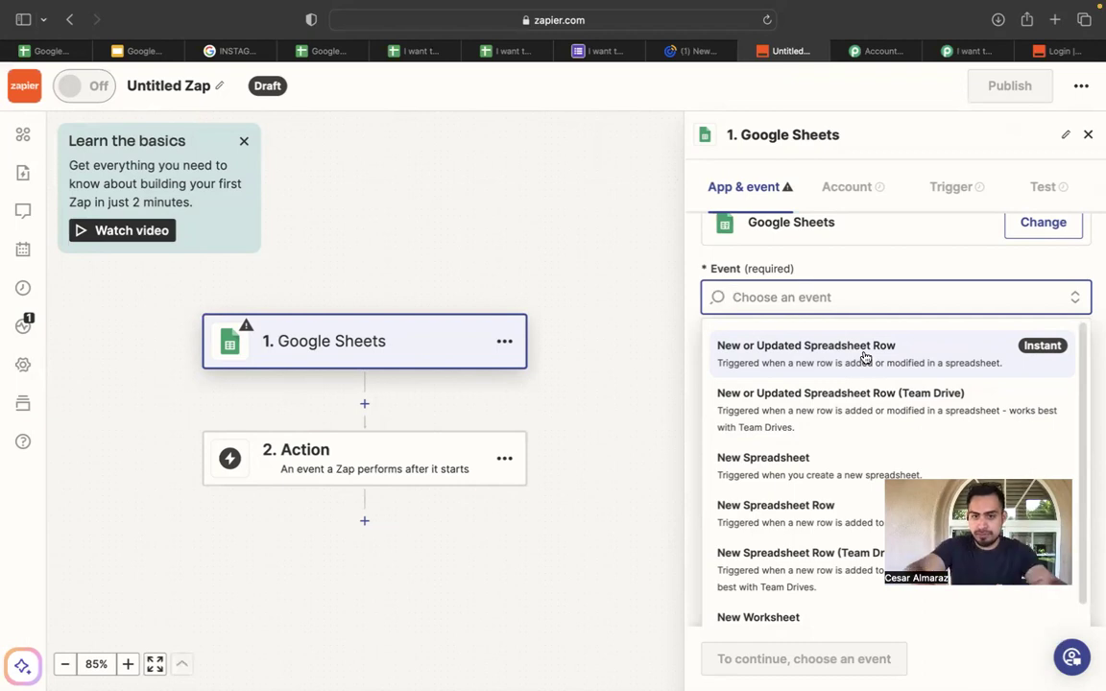
pyautogui.click(864, 353)
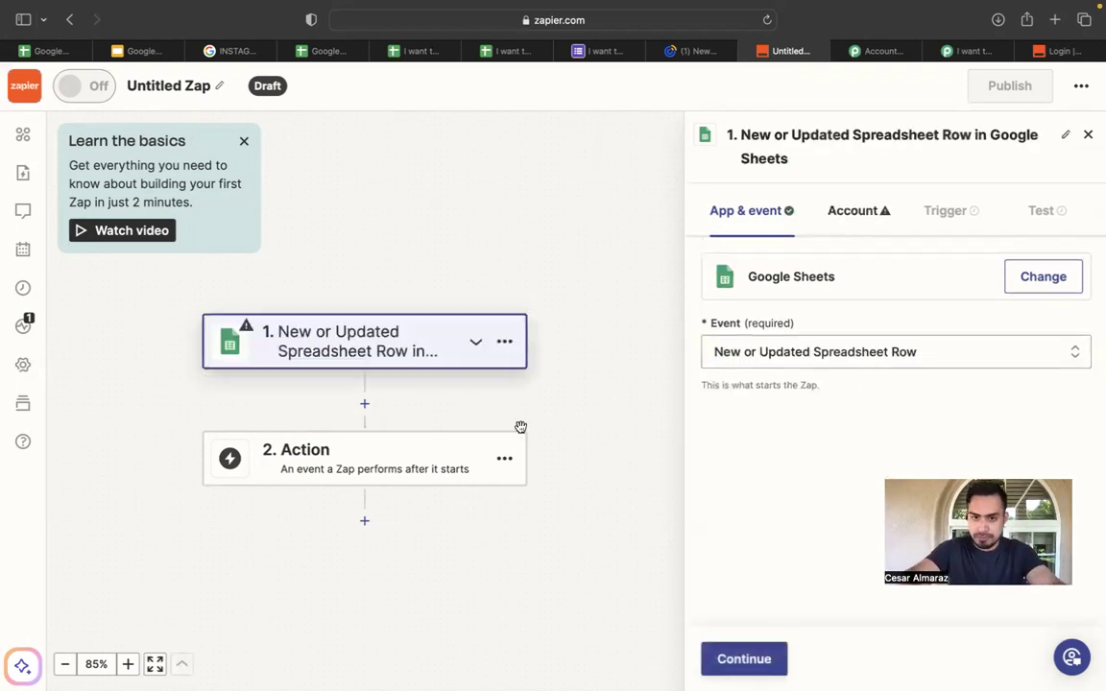
# Connect and authorize a Google account for the Sheets trigger, then continue to its settings.
pyautogui.click(749, 660)
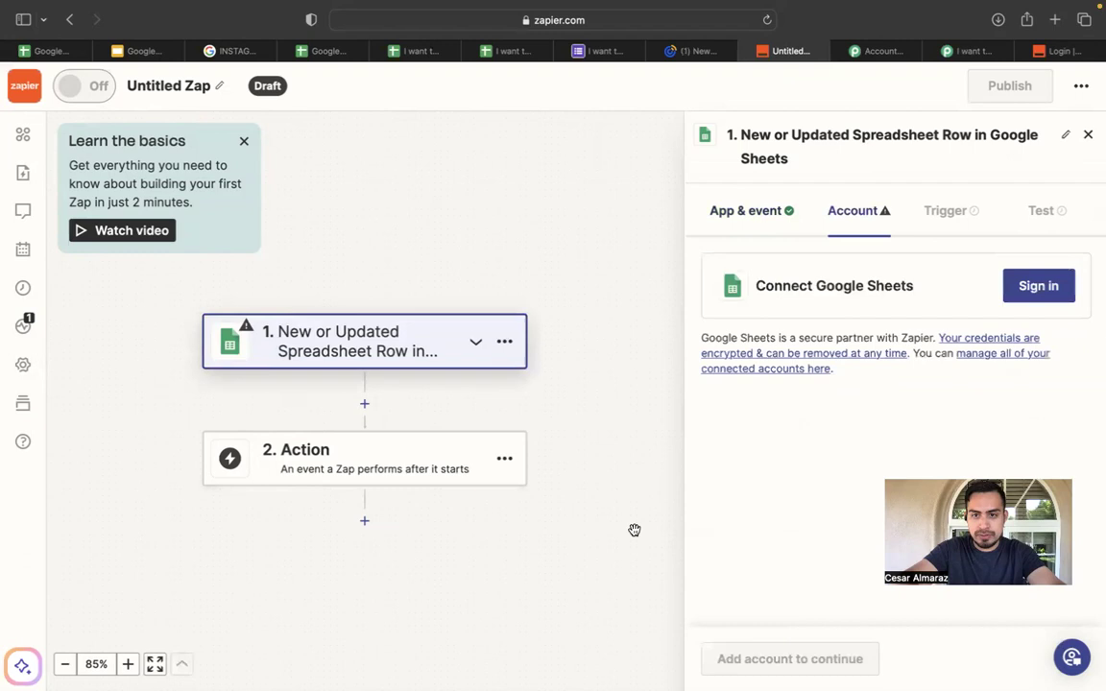
pyautogui.click(1037, 285)
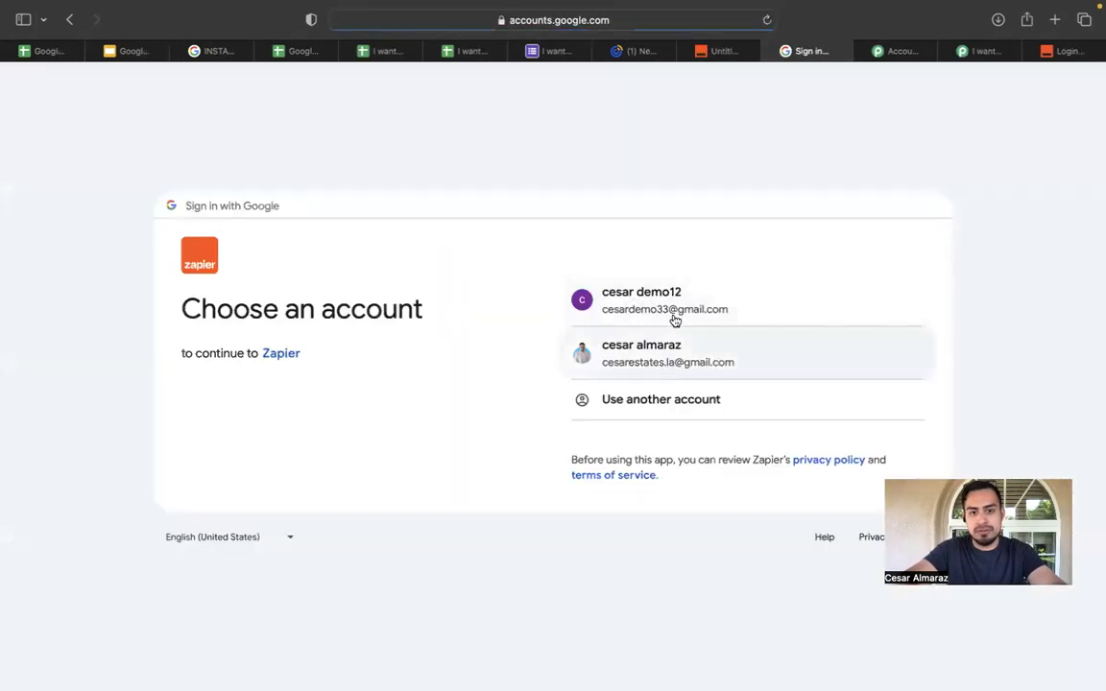
pyautogui.click(674, 321)
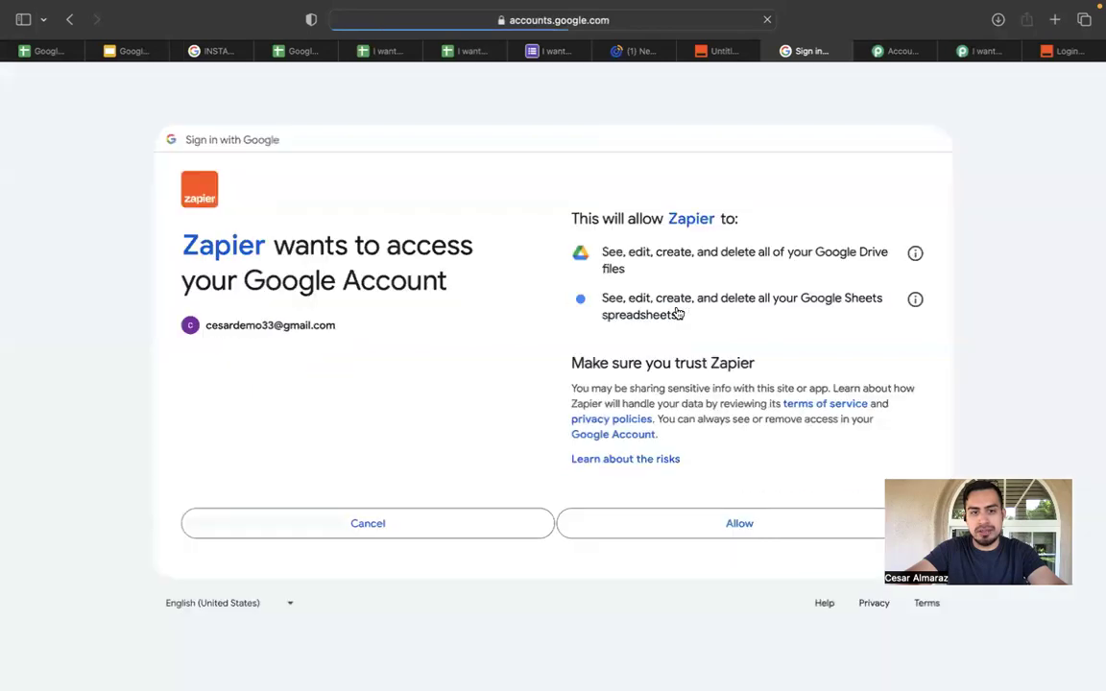
pyautogui.click(740, 524)
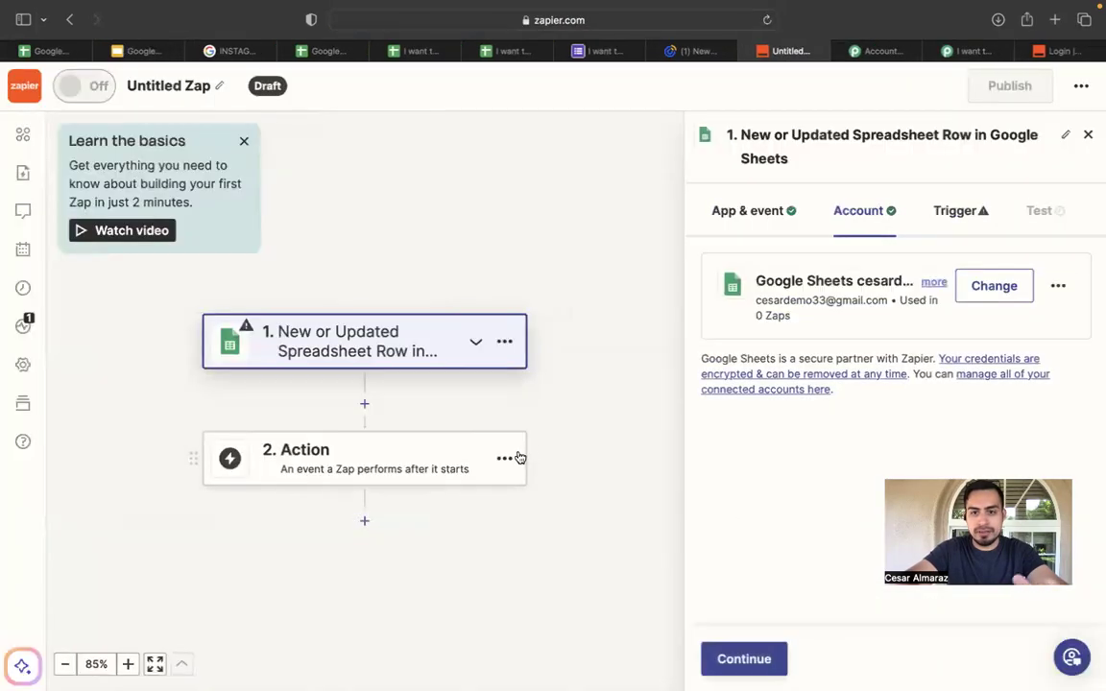
pyautogui.click(743, 657)
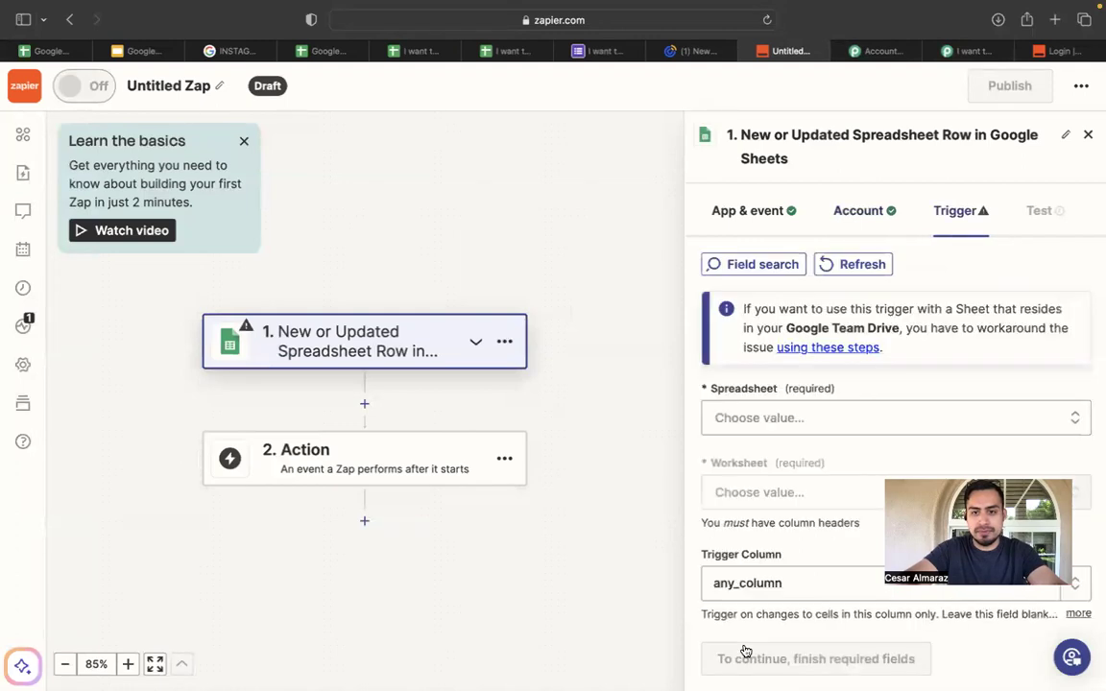
# Search 'gma' in the action step's app list and add Gmail as the action app.
pyautogui.click(356, 448)
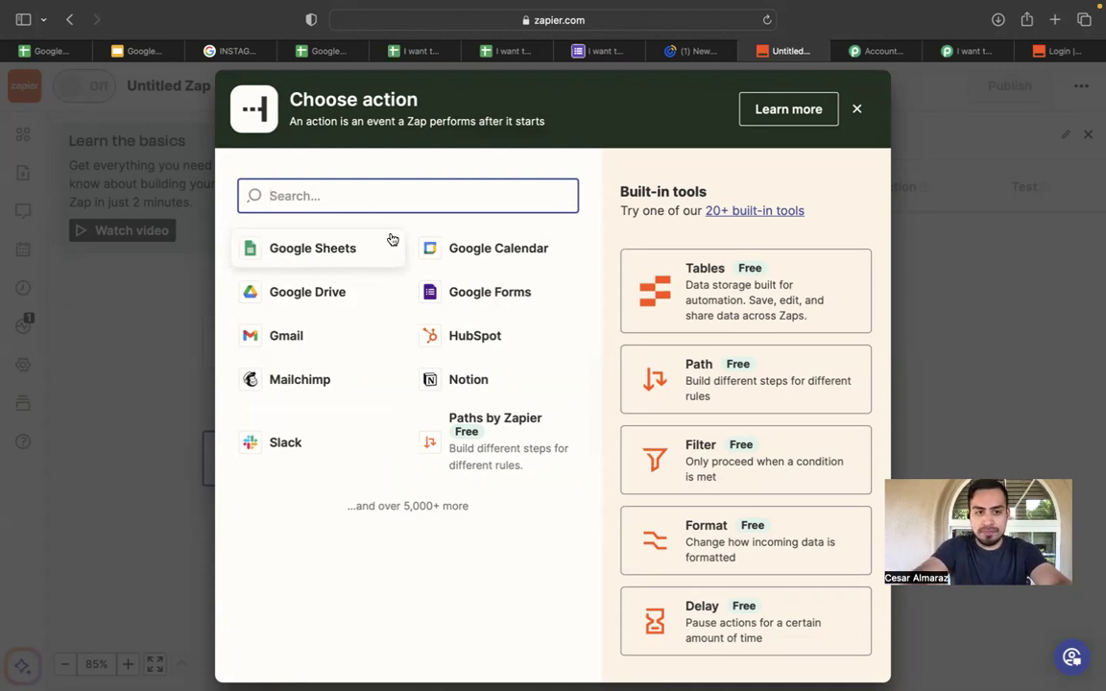
pyautogui.write('email')
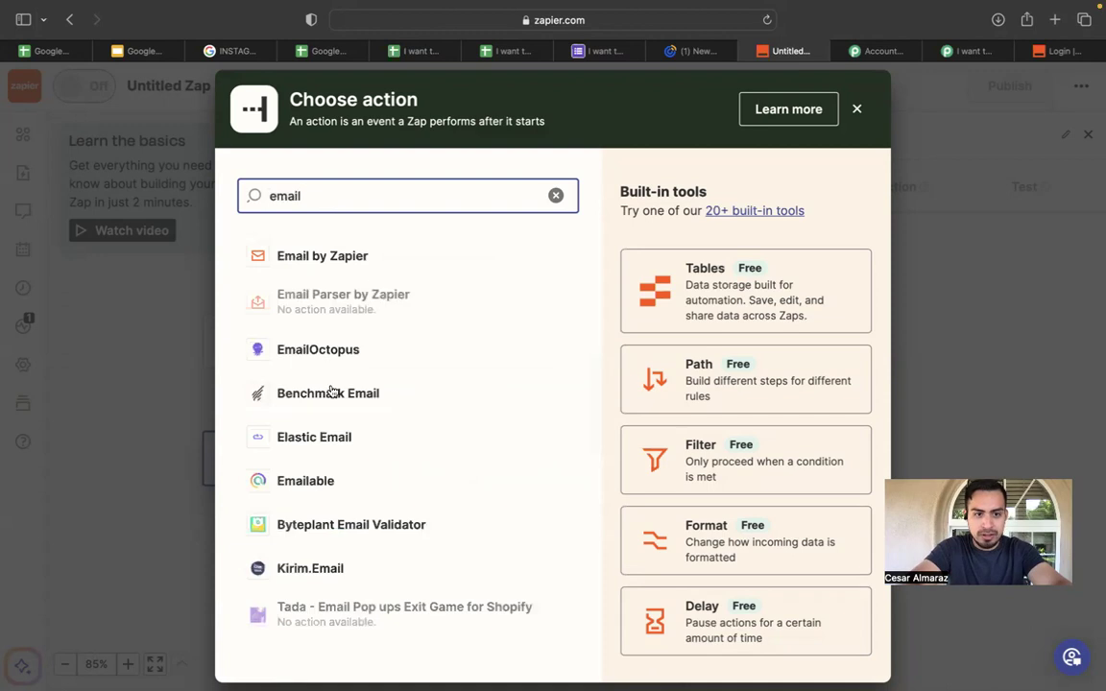
pyautogui.press('BackSpace')
pyautogui.press('BackSpace')
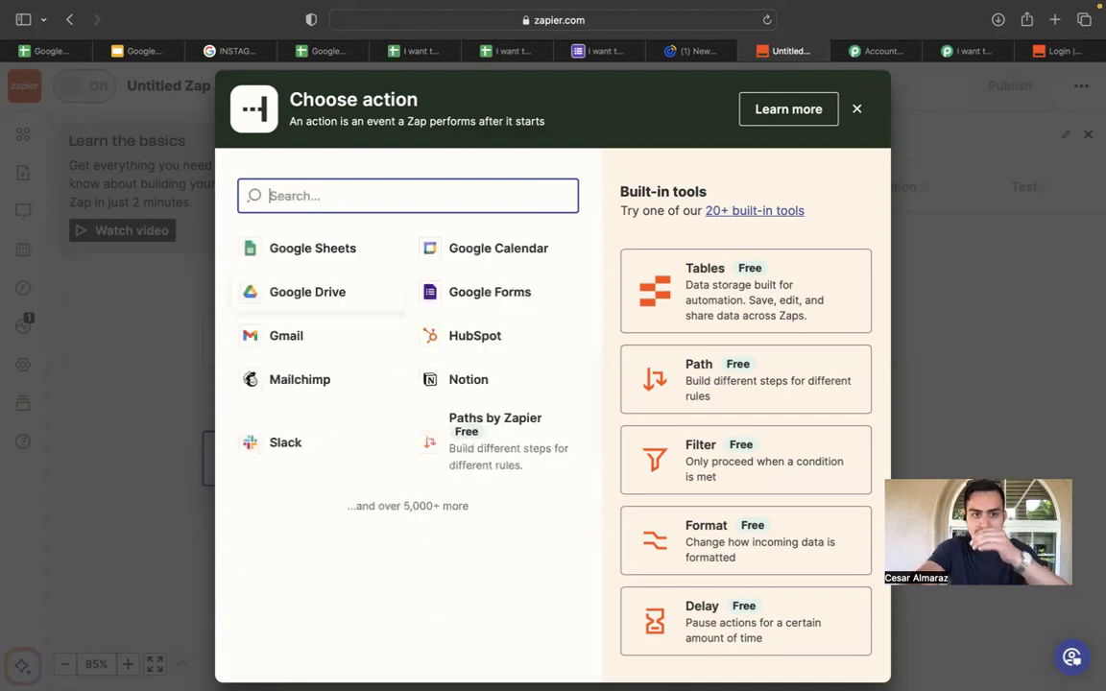
pyautogui.write('gma')
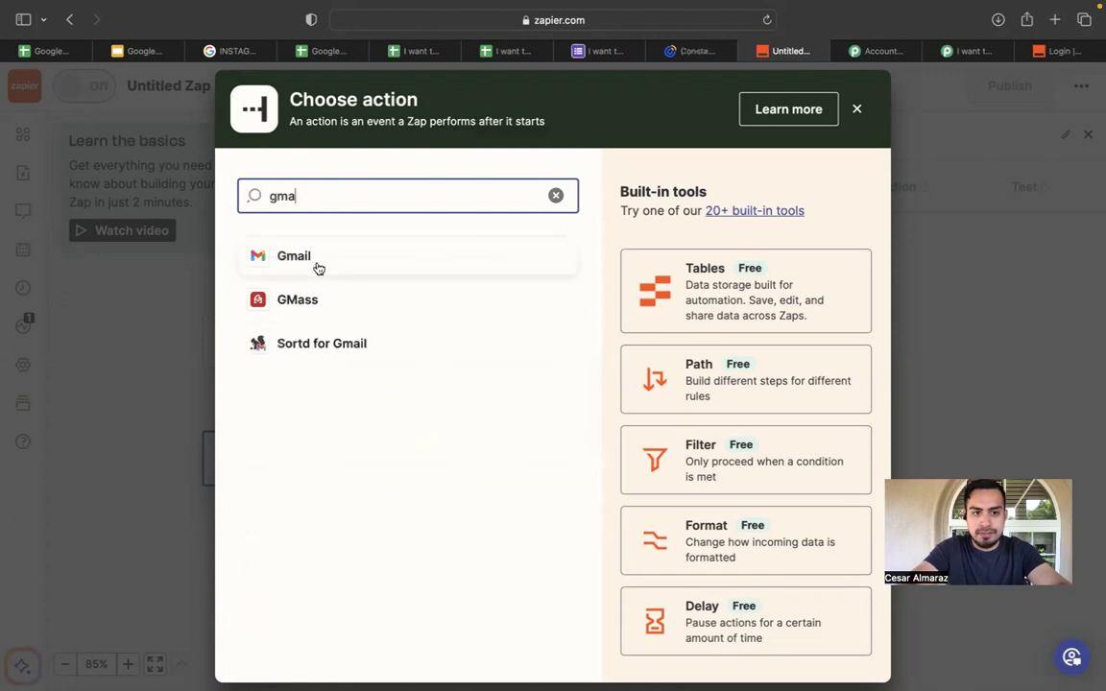
pyautogui.click(293, 256)
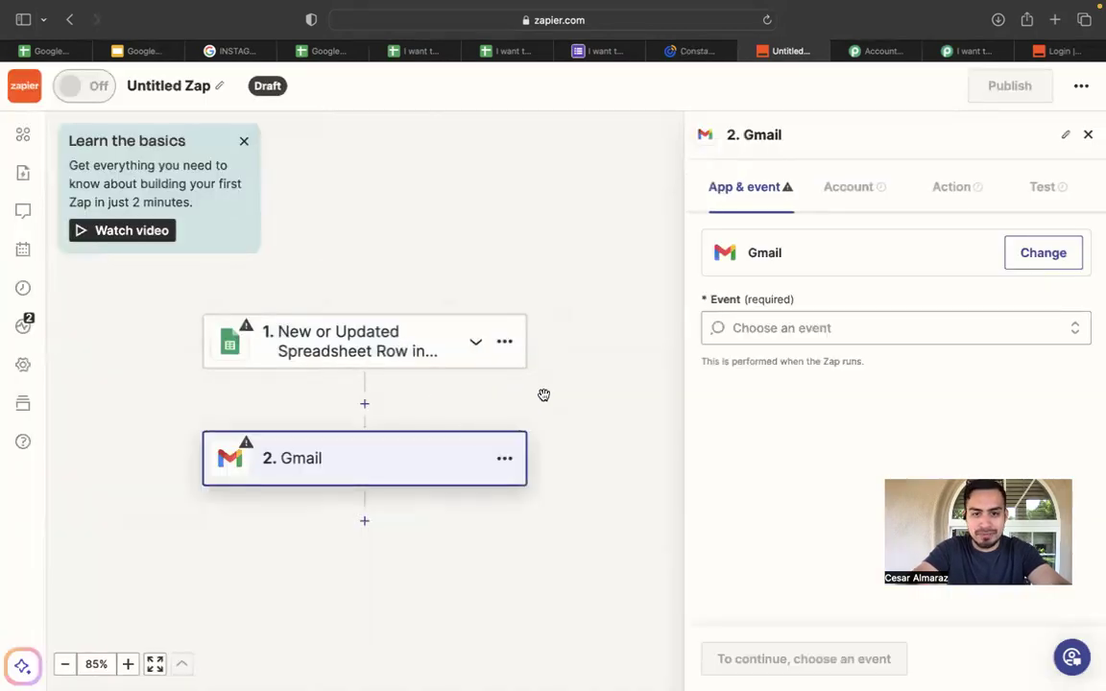
pyautogui.click(452, 349)
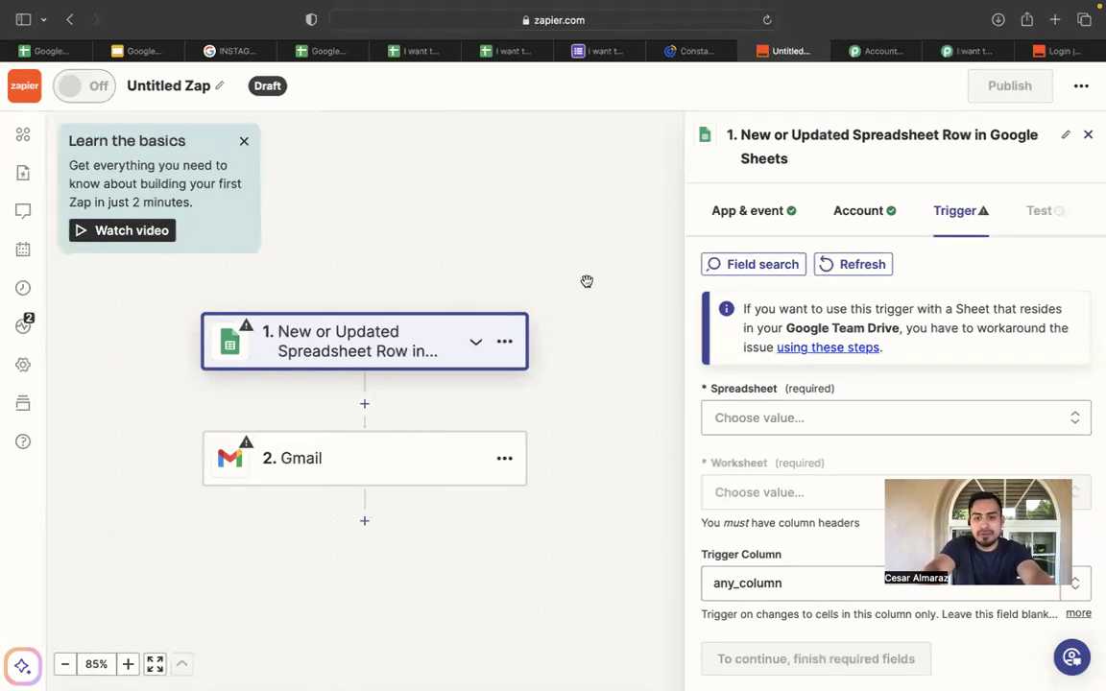
# Scroll down through the Zap editor's step settings panel.
pyautogui.scroll(-2, 531, 392)
# Choose Send Email as the Gmail event, continue, and begin the Gmail account sign-in.
pyautogui.click(447, 415)
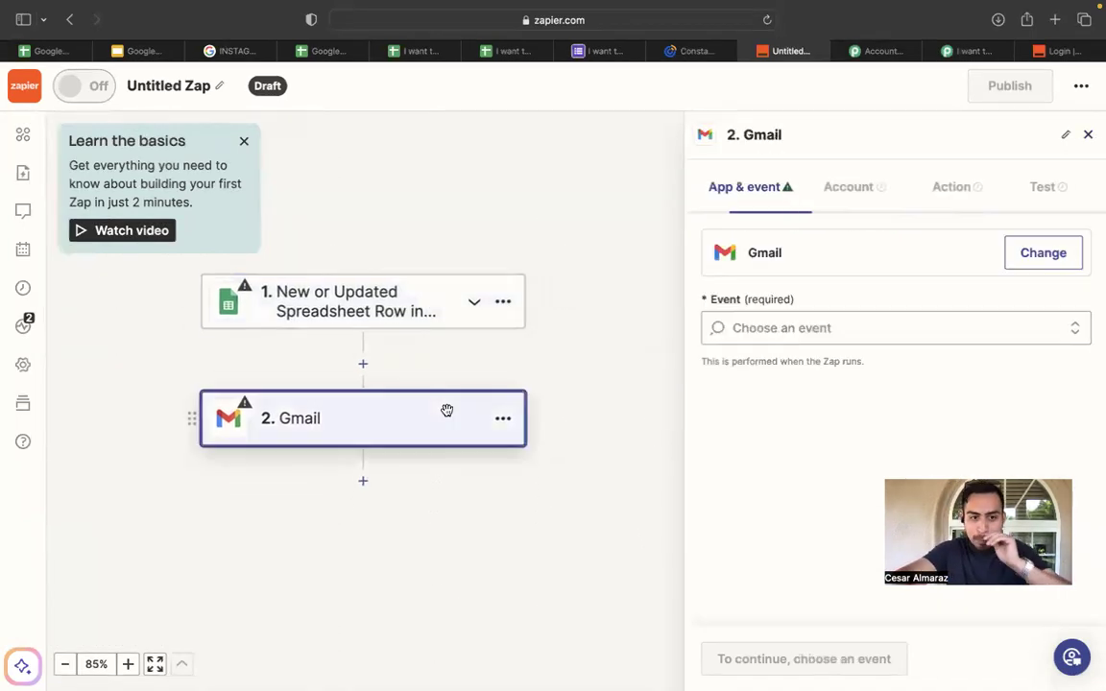
pyautogui.click(802, 331)
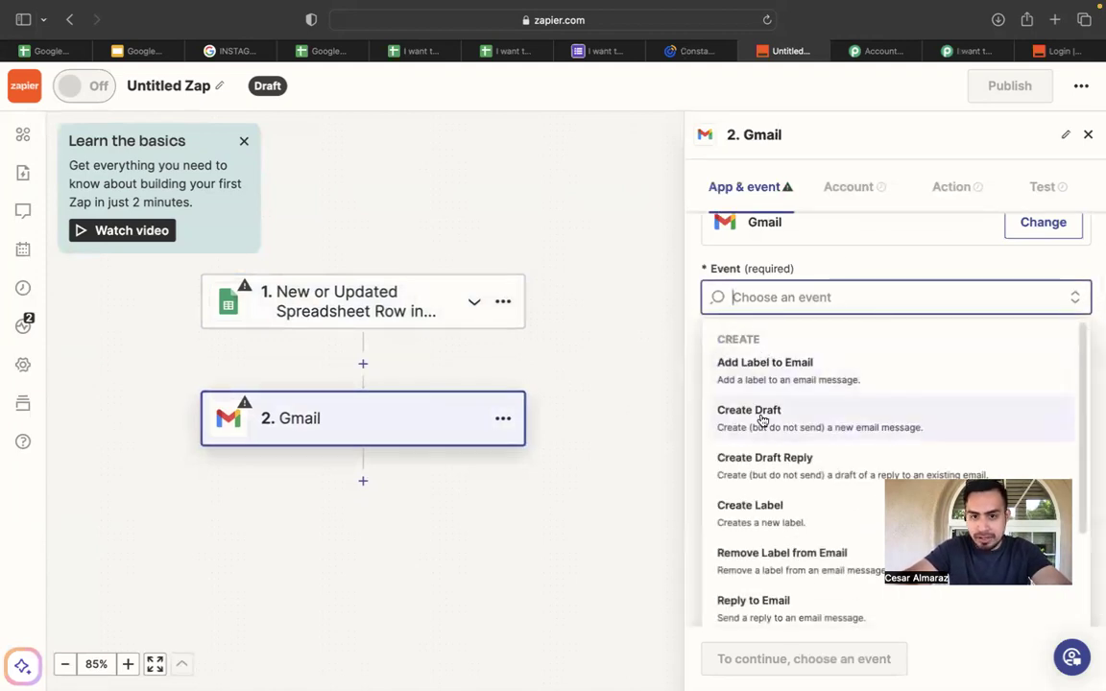
pyautogui.scroll(-3, 762, 424)
pyautogui.scroll(-3, 789, 520)
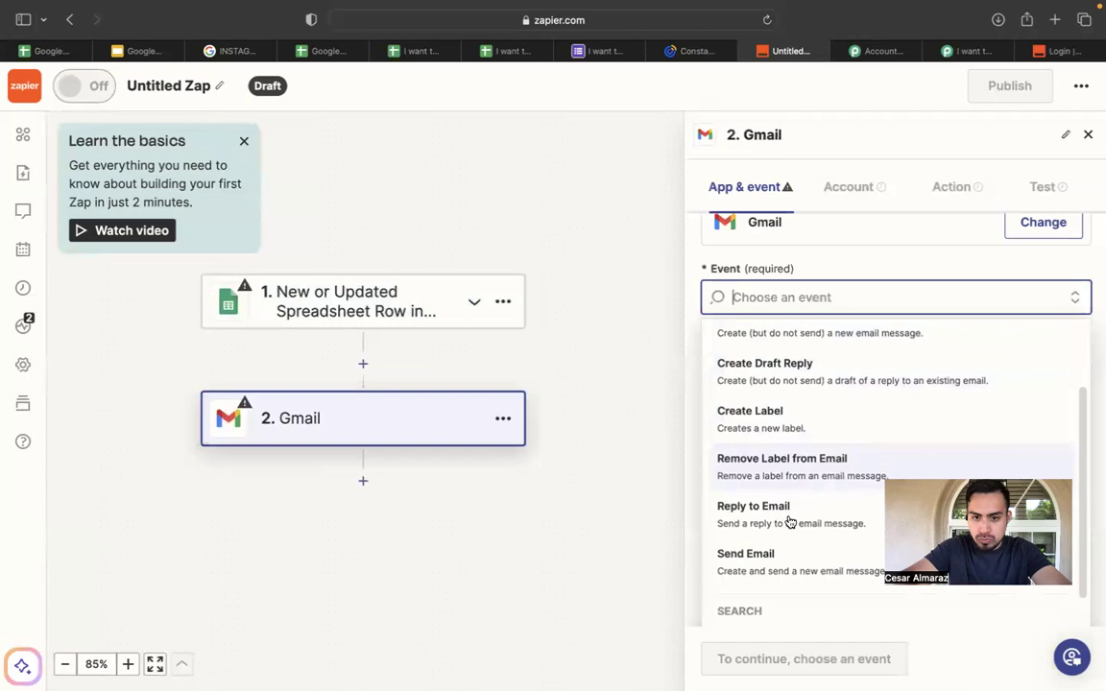
pyautogui.click(814, 520)
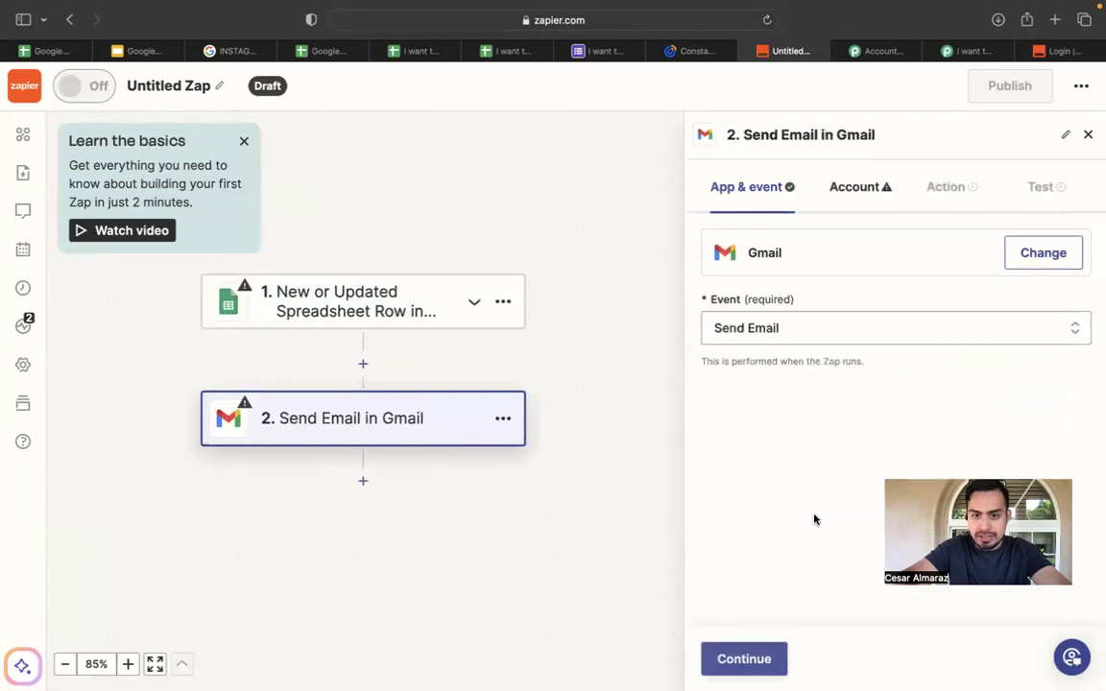
pyautogui.click(720, 658)
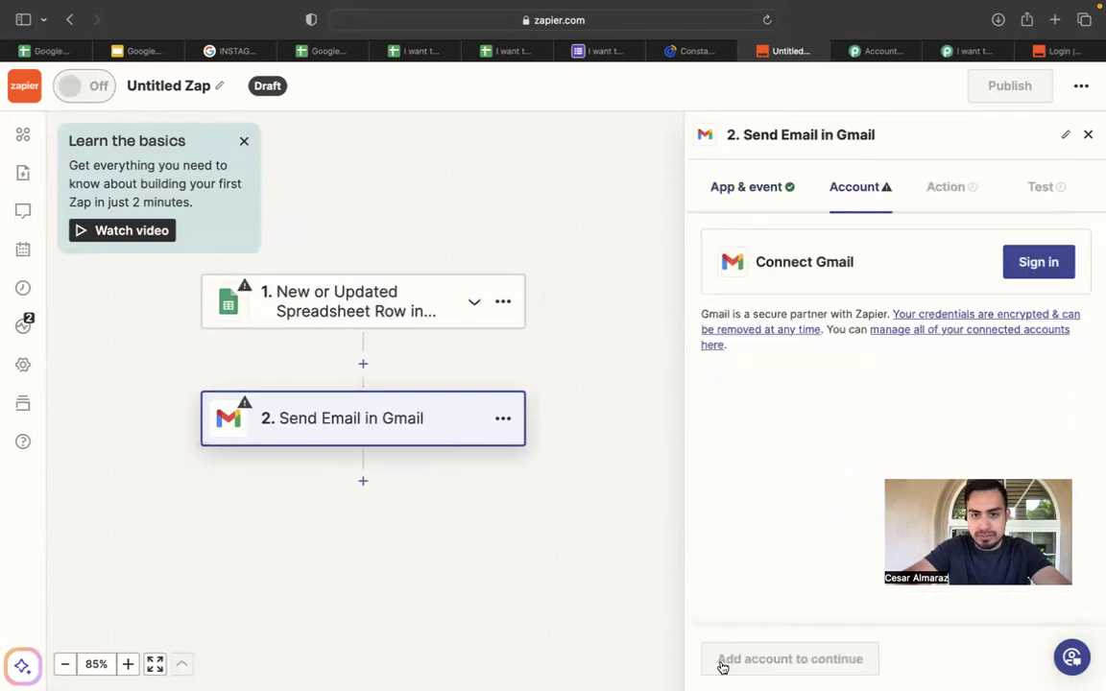
pyautogui.click(1054, 263)
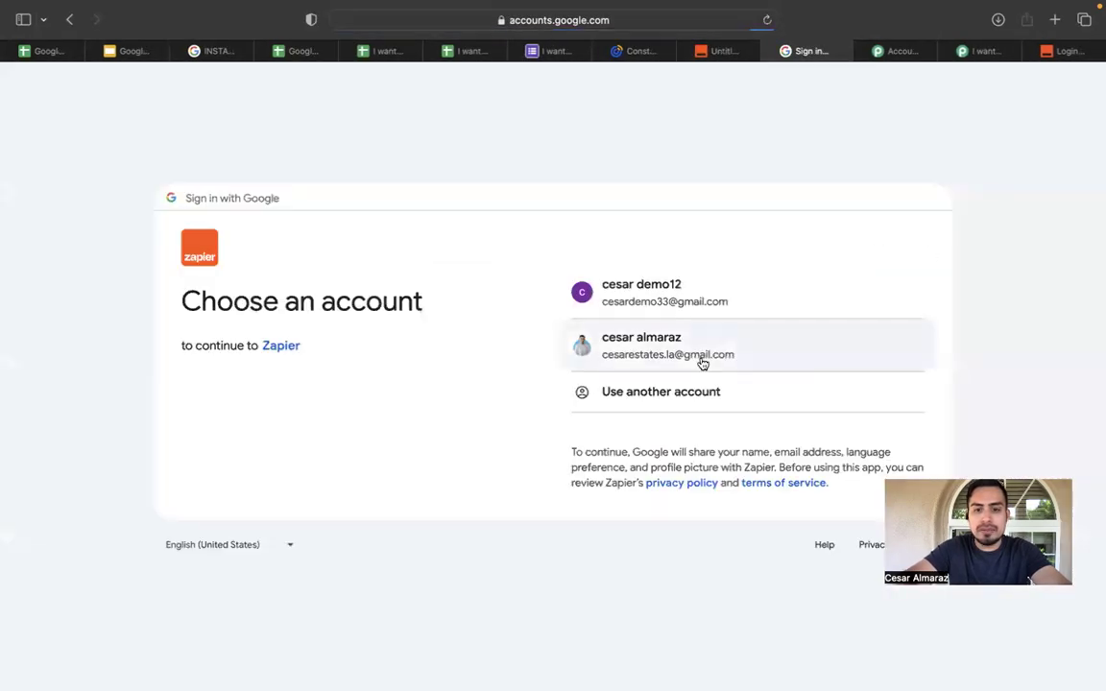
# Pick the Google account, confirm signing in to Zapier, and allow Gmail send permissions.
pyautogui.click(740, 308)
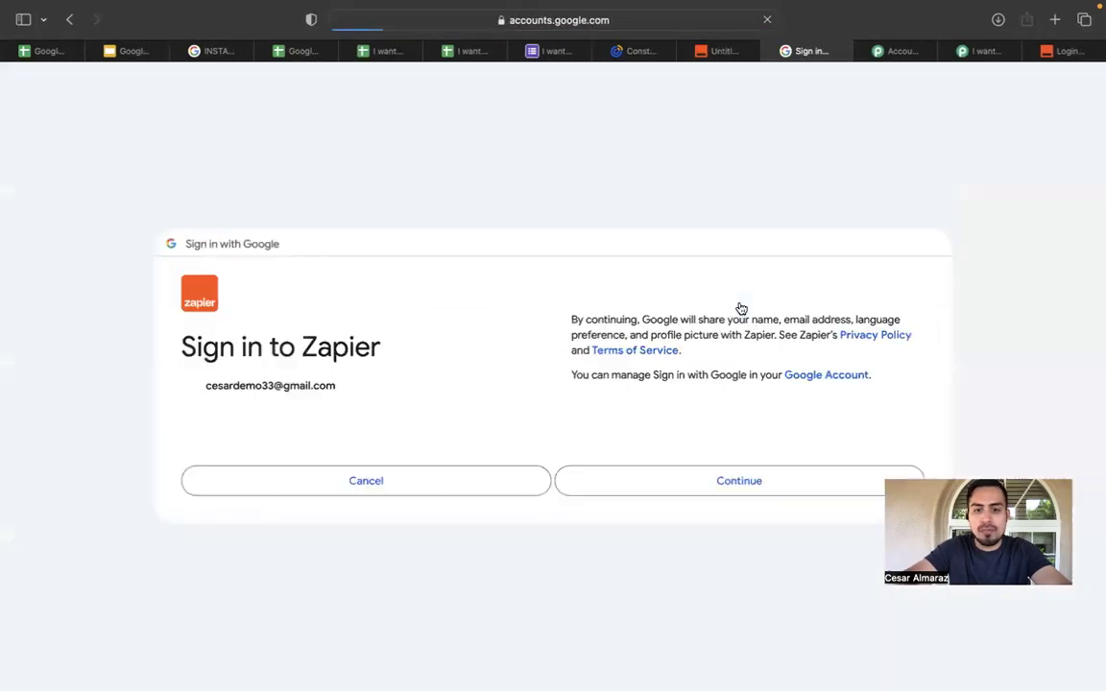
pyautogui.click(735, 457)
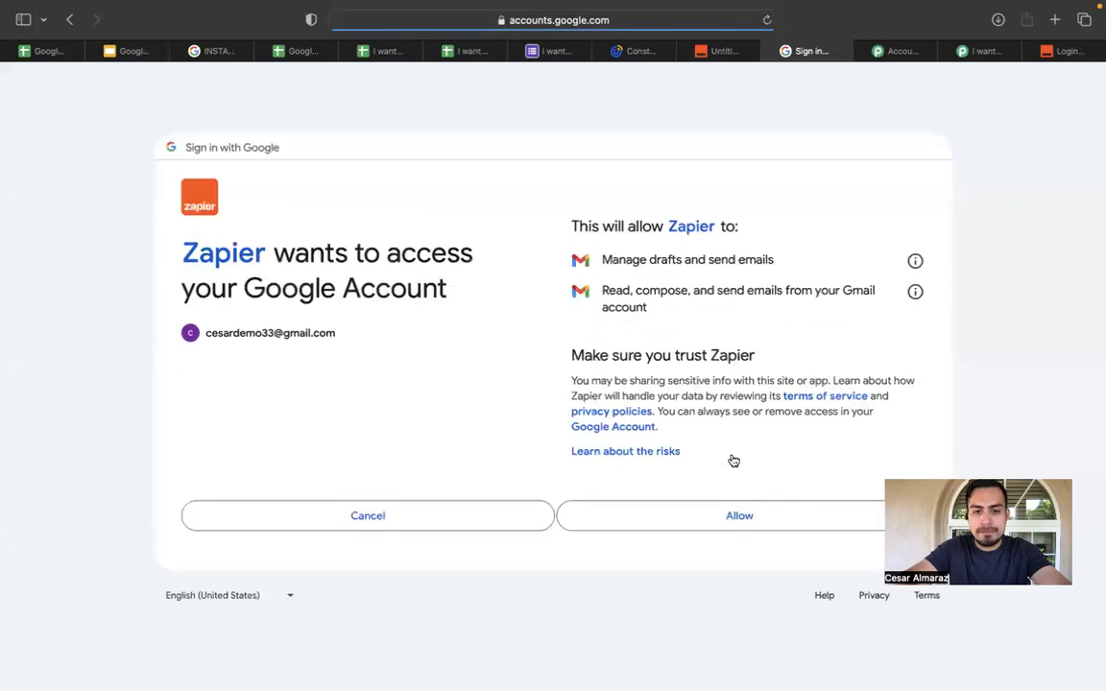
pyautogui.click(725, 515)
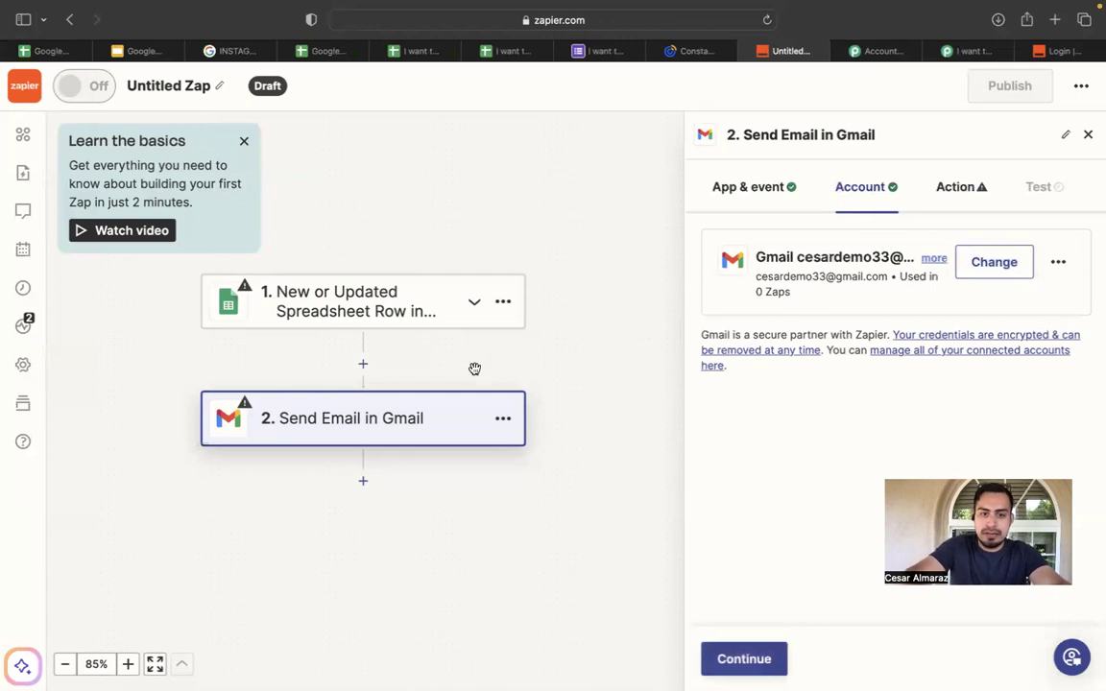
pyautogui.click(436, 323)
# Point the trigger at the 'I want to buy' spreadsheet's Form Responses 2 worksheet, then check it in Google Sheets.
pyautogui.scroll(-1, 799, 399)
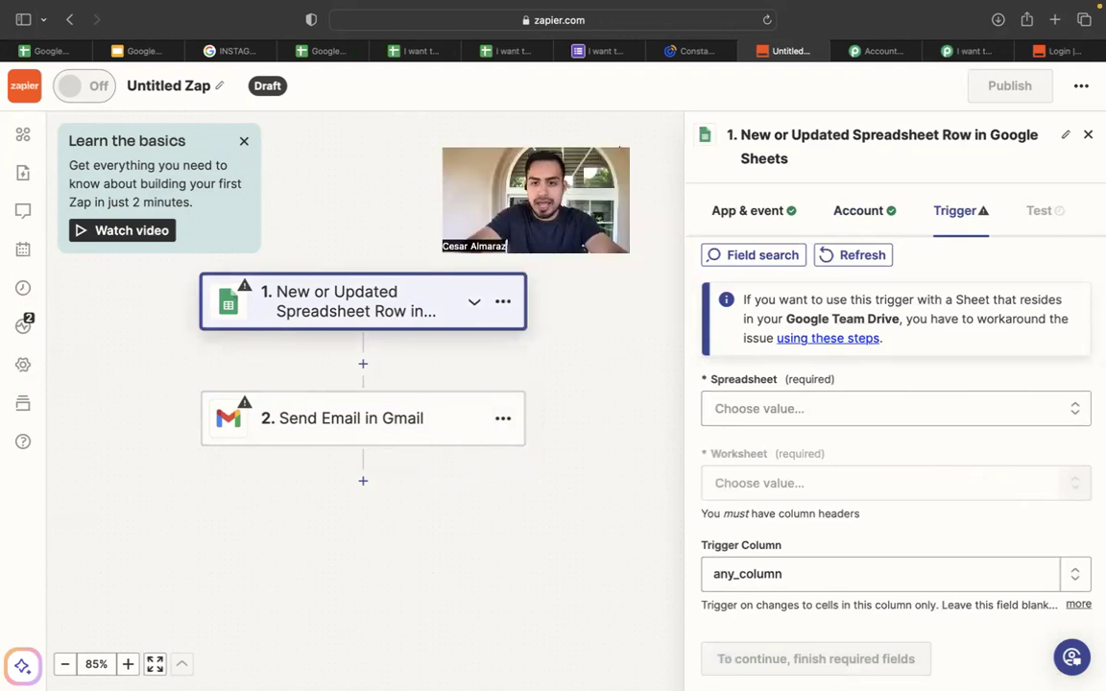
pyautogui.click(942, 403)
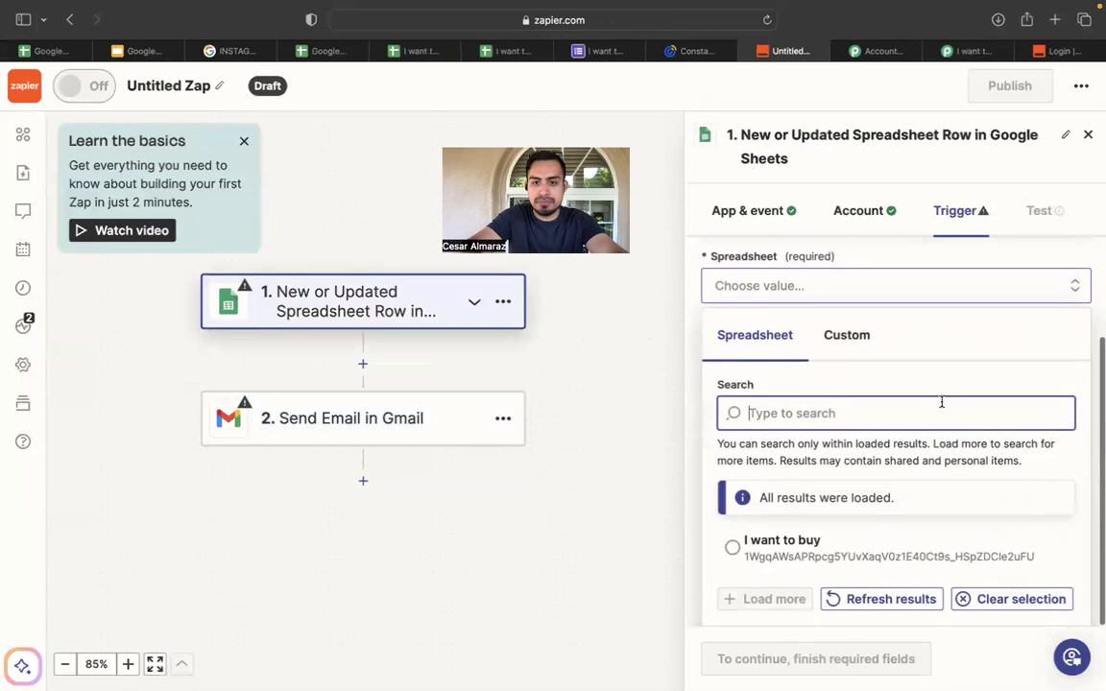
pyautogui.click(734, 547)
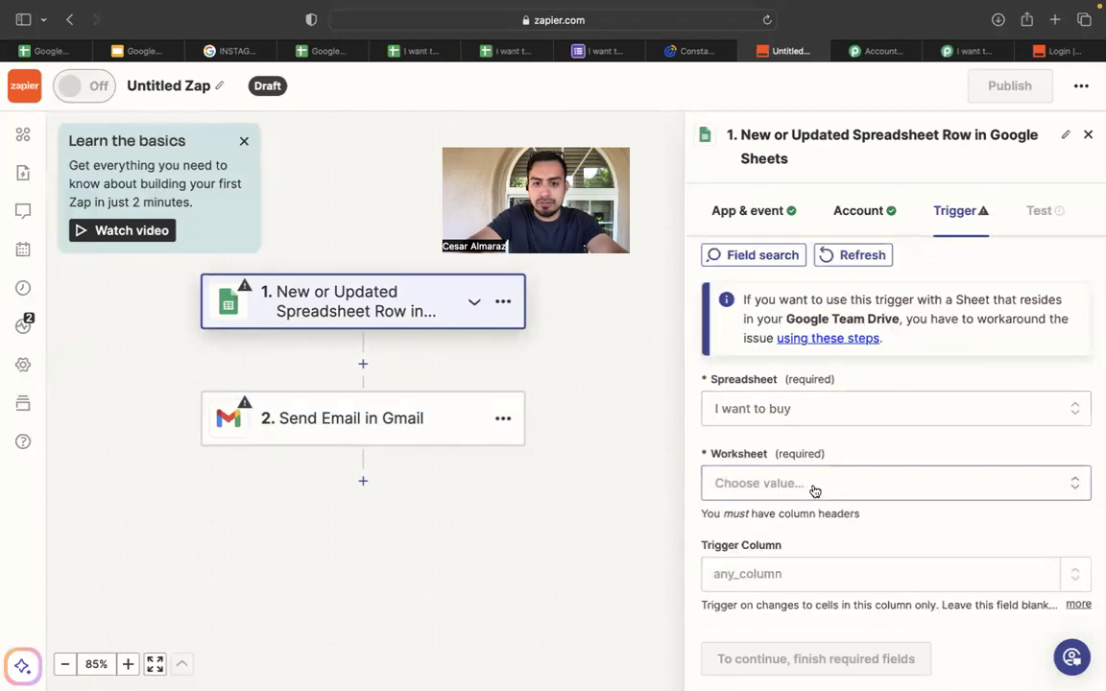
pyautogui.click(814, 483)
pyautogui.scroll(-2, 643, 434)
pyautogui.scroll(-5, 834, 489)
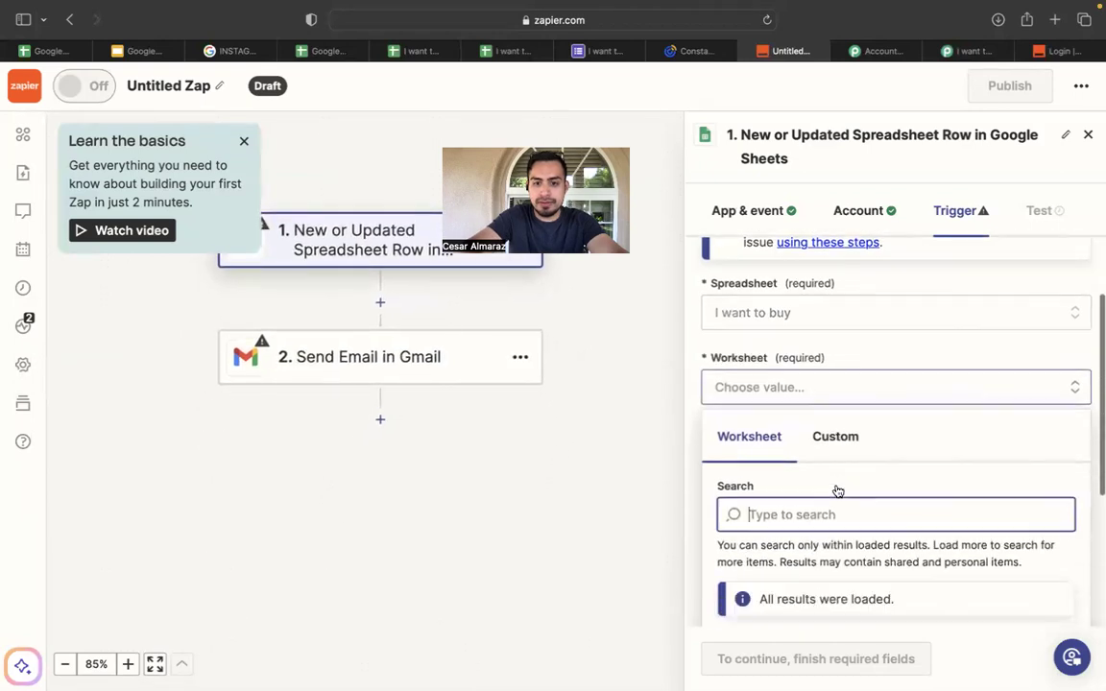
pyautogui.scroll(-3, 837, 490)
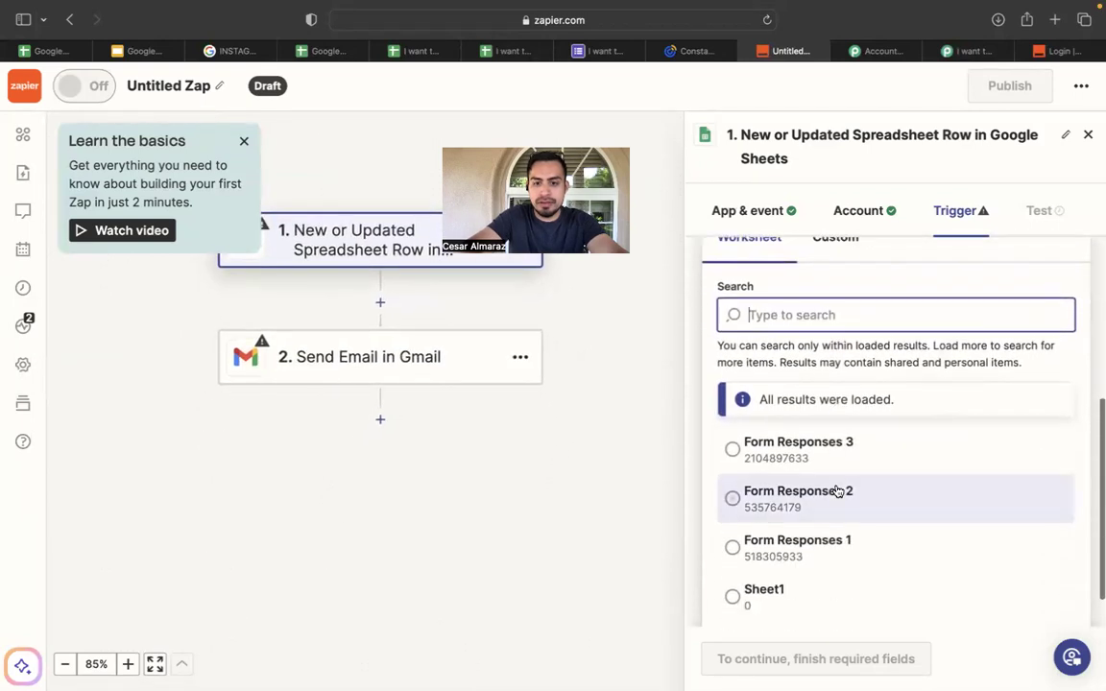
pyautogui.click(765, 453)
pyautogui.click(419, 53)
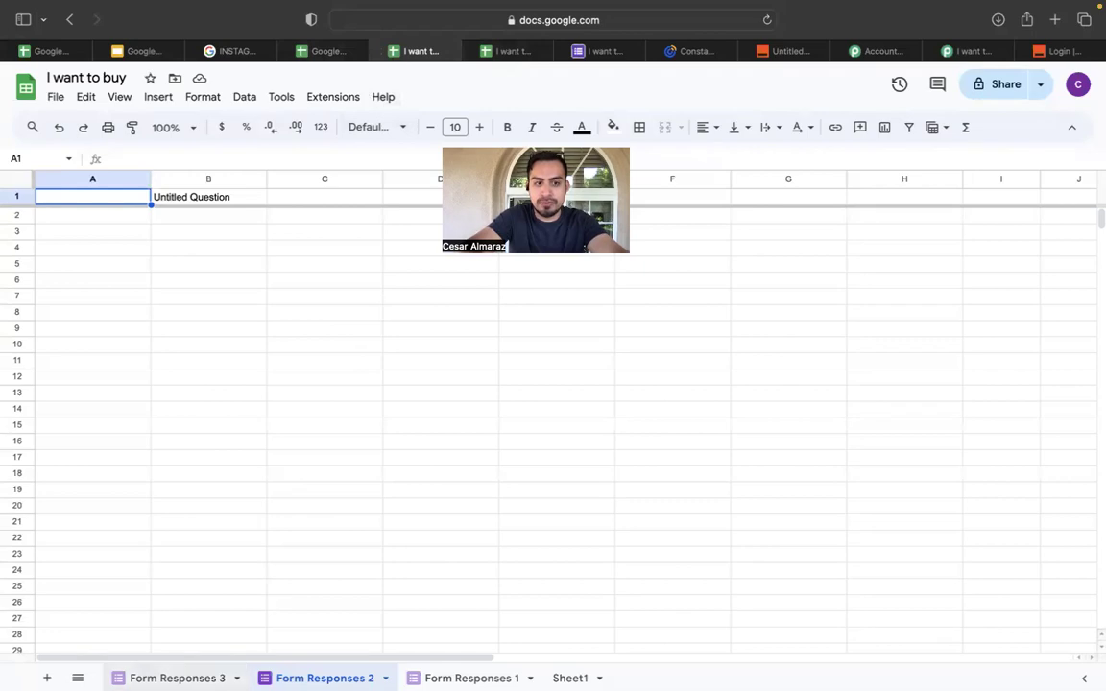
pyautogui.click(177, 679)
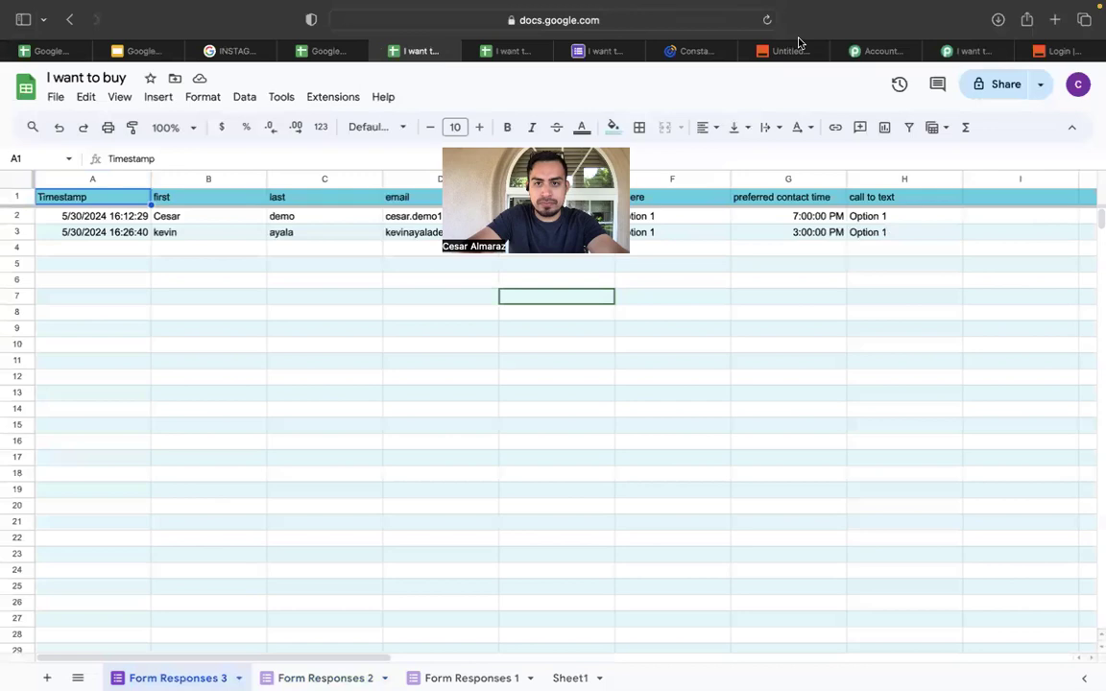
# Back in the Zap editor, change the trigger worksheet to Form Responses 3.
pyautogui.click(872, 51)
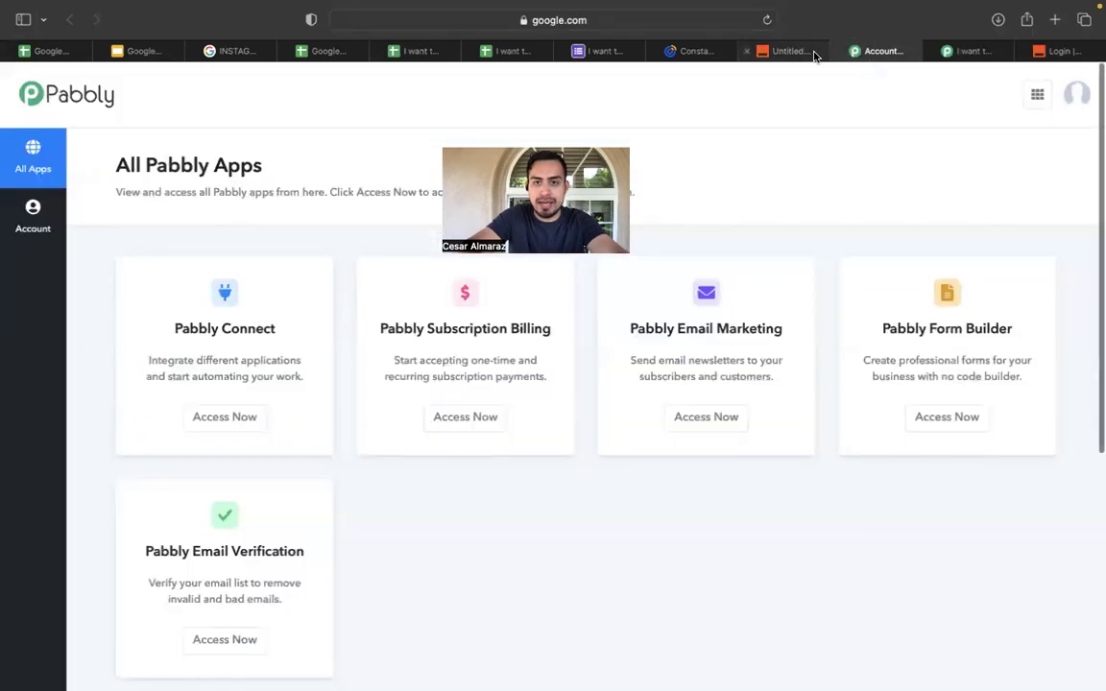
pyautogui.click(812, 54)
pyautogui.click(777, 395)
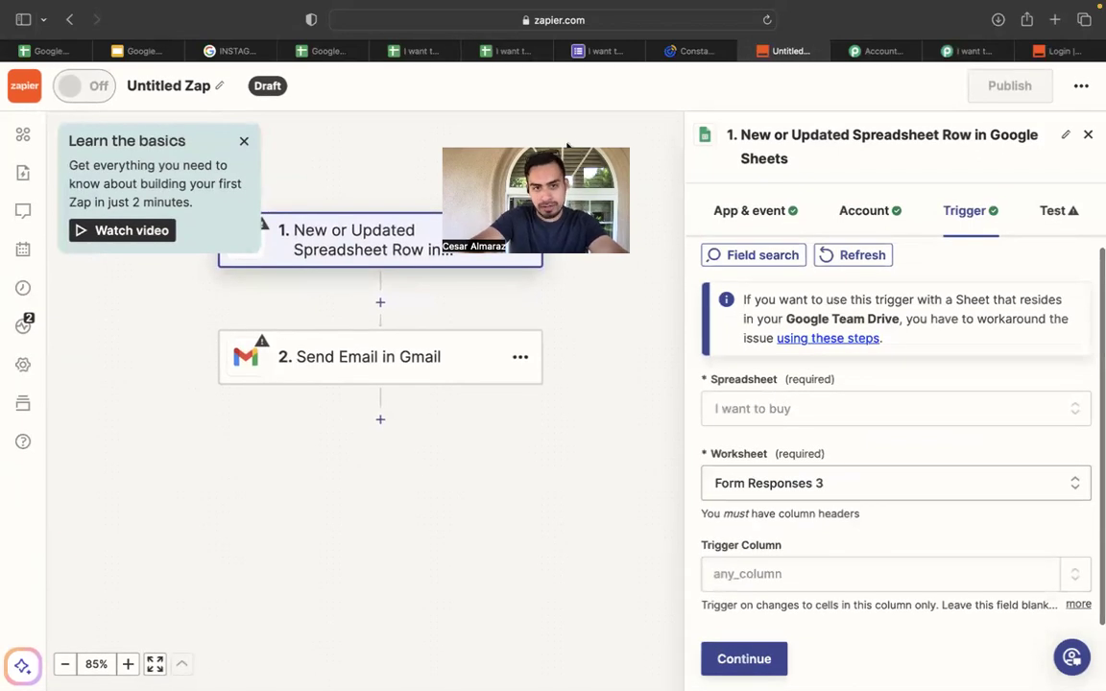
# Open the Trigger Column choices and scroll through the sheet's searchable column list.
pyautogui.click(811, 573)
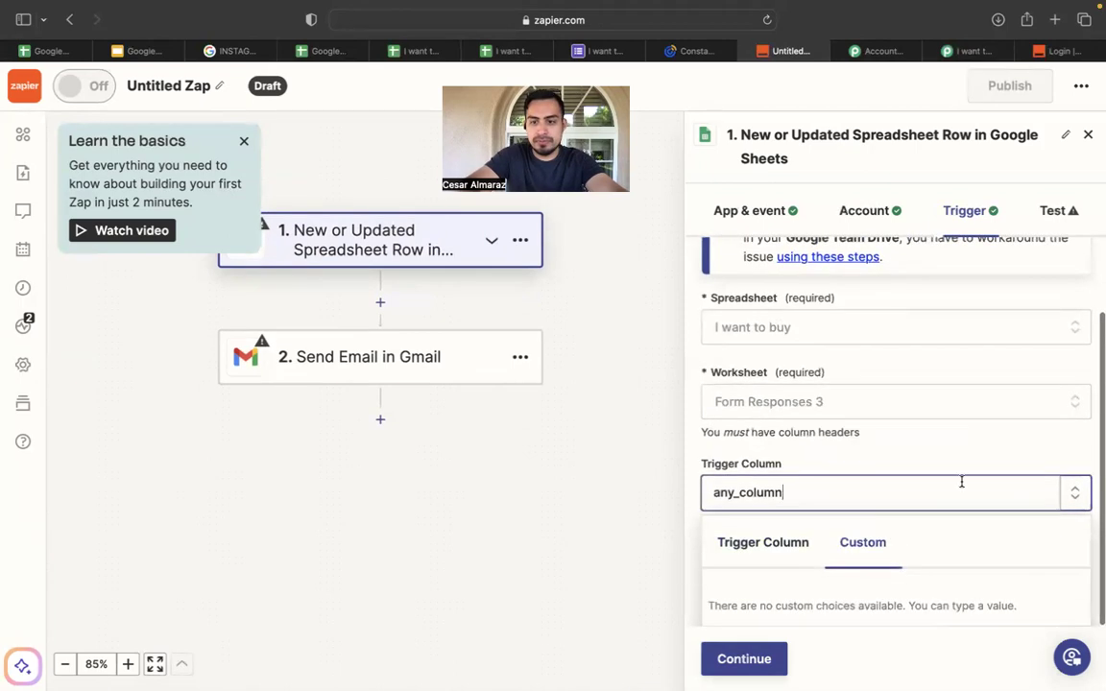
pyautogui.click(765, 491)
pyautogui.click(771, 540)
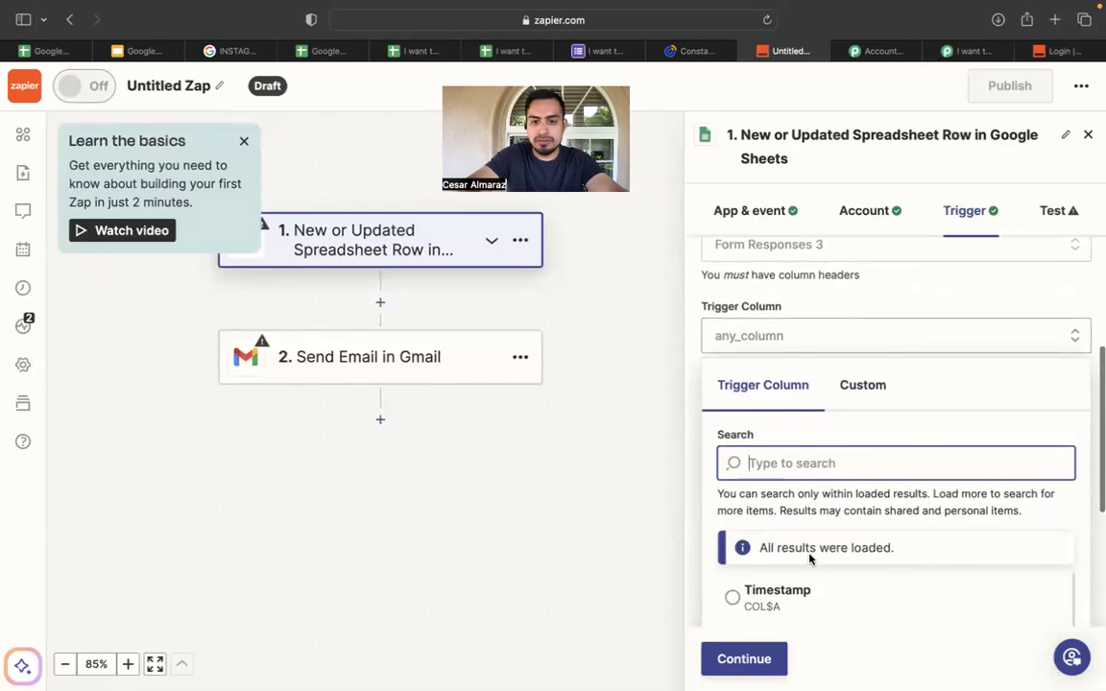
pyautogui.scroll(-5, 773, 542)
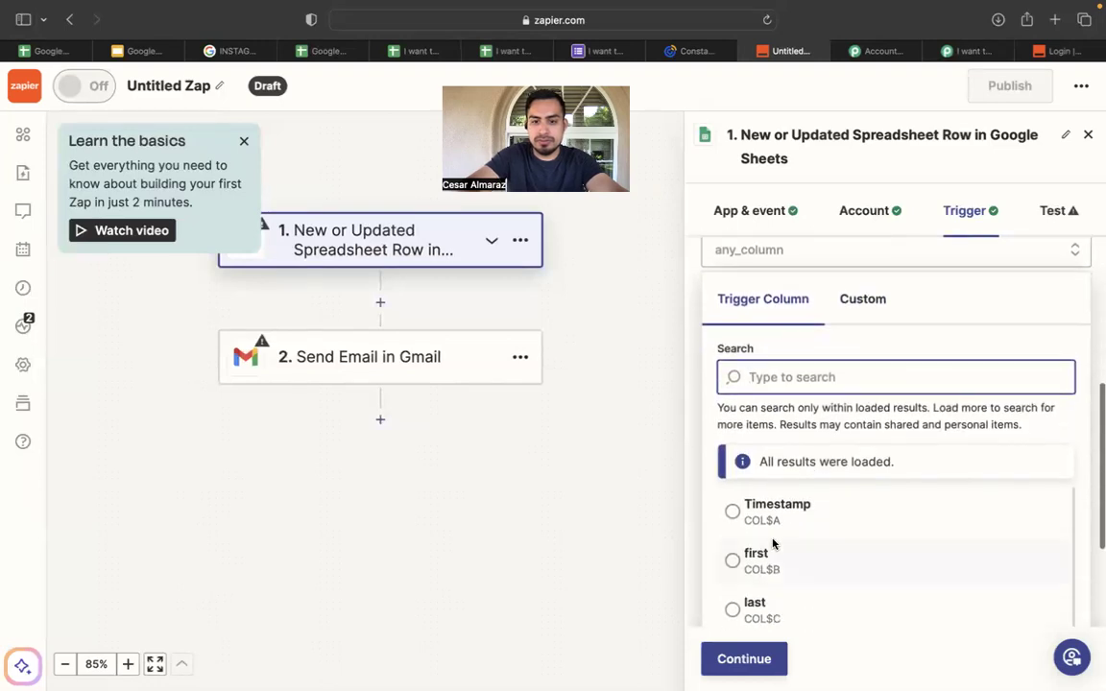
pyautogui.scroll(-4, 832, 364)
# Try email and where as the trigger column, then bring up the form's confirmation page.
pyautogui.click(833, 368)
pyautogui.click(834, 469)
pyautogui.scroll(1, 835, 471)
pyautogui.scroll(-1, 834, 469)
pyautogui.scroll(5, 834, 469)
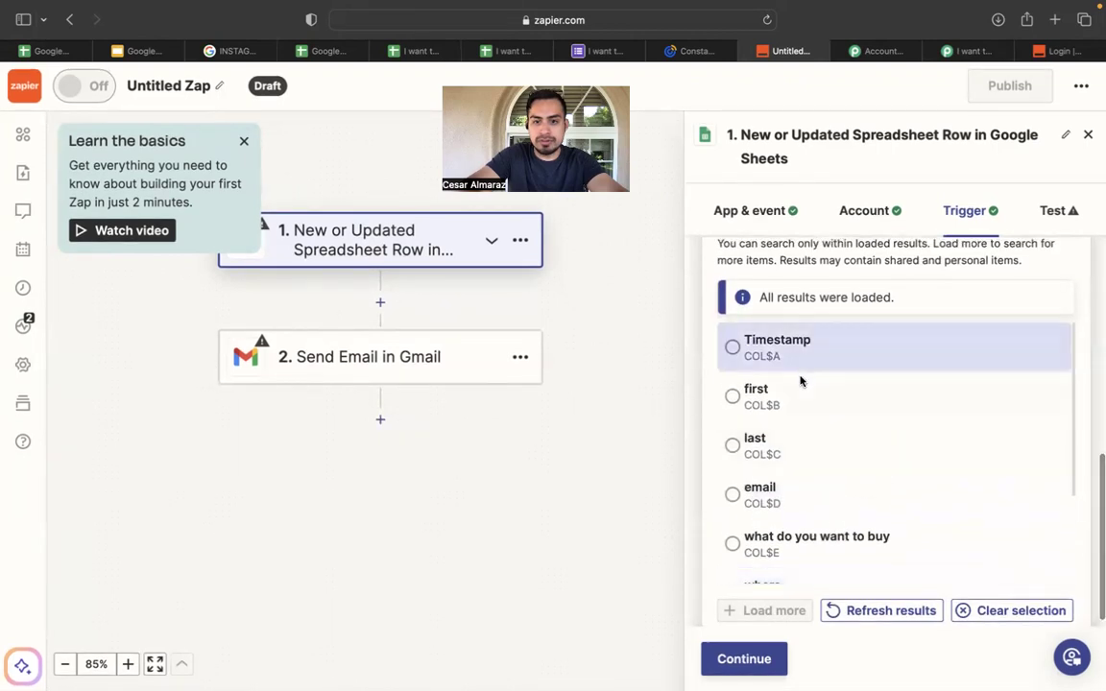
pyautogui.click(790, 477)
pyautogui.scroll(-2, 790, 477)
pyautogui.click(785, 488)
pyautogui.click(605, 52)
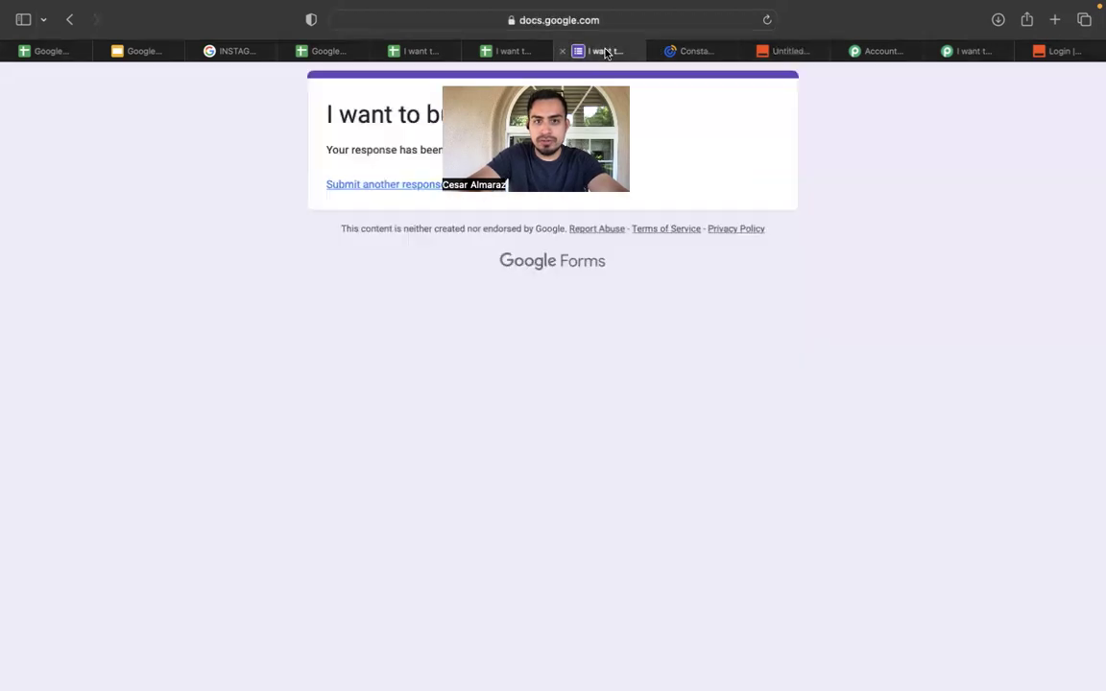
# Look over the lead spreadsheet, Pabbly, Pabbly Connect, Constant Contact and form response pages.
pyautogui.click(518, 53)
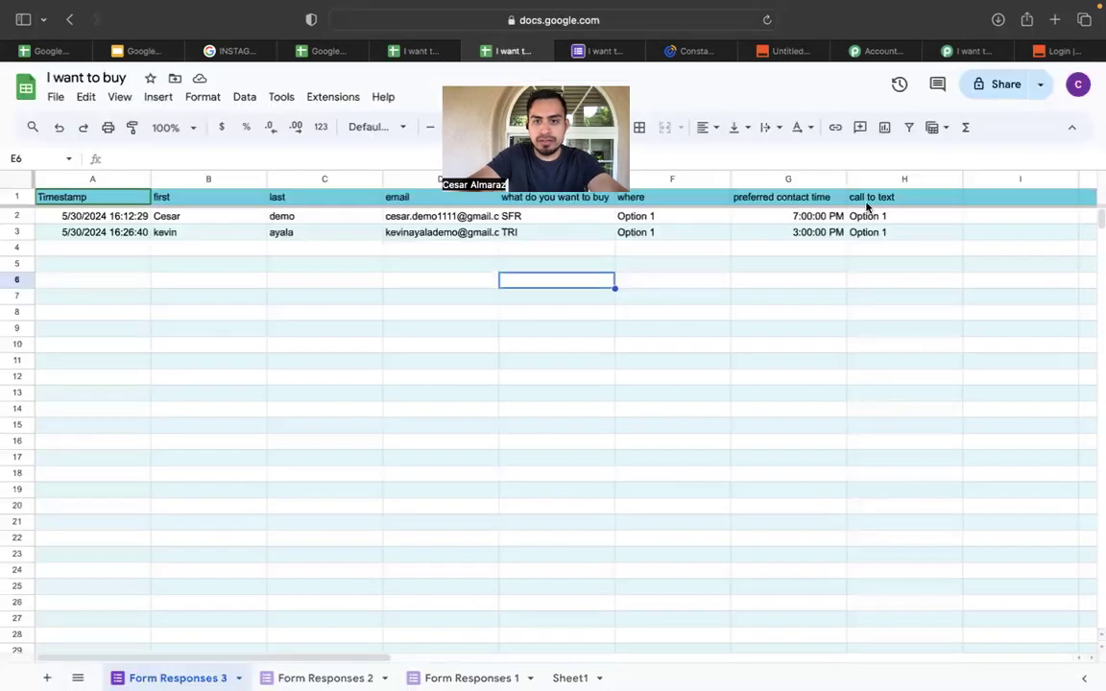
pyautogui.click(881, 53)
pyautogui.click(969, 52)
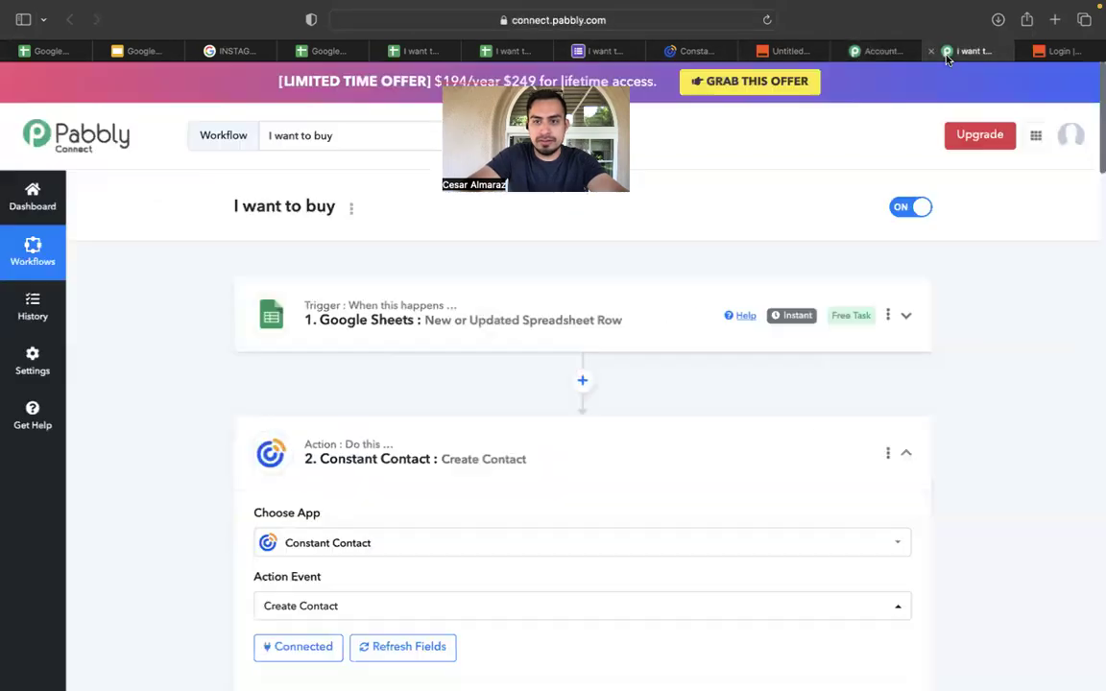
pyautogui.click(686, 51)
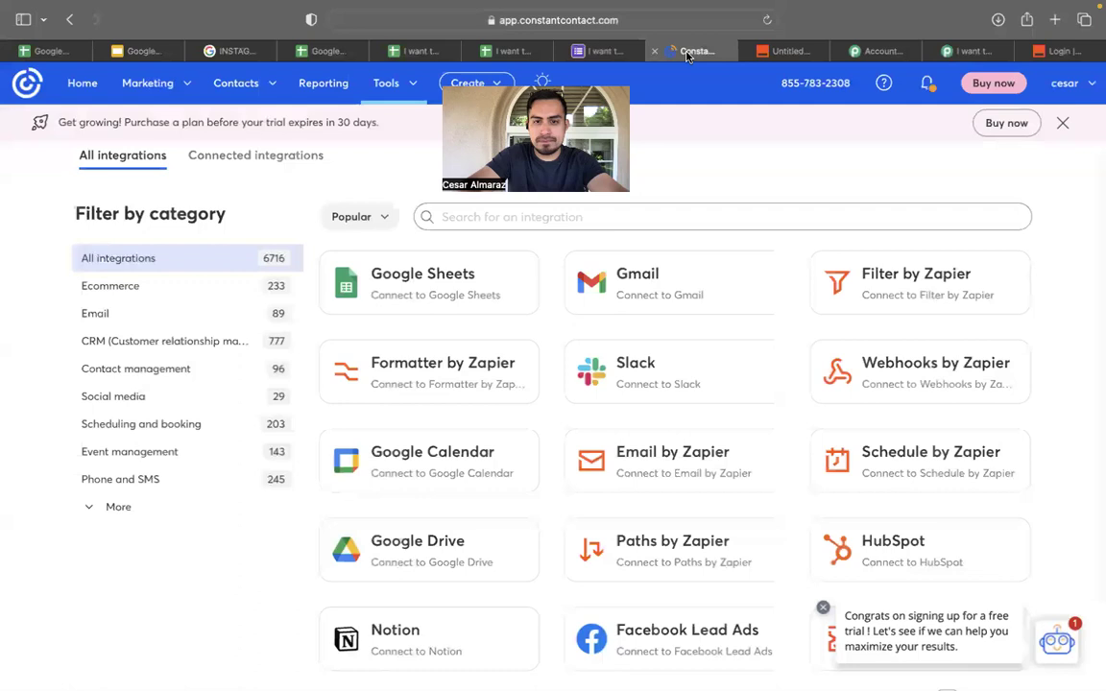
pyautogui.click(600, 51)
pyautogui.click(509, 50)
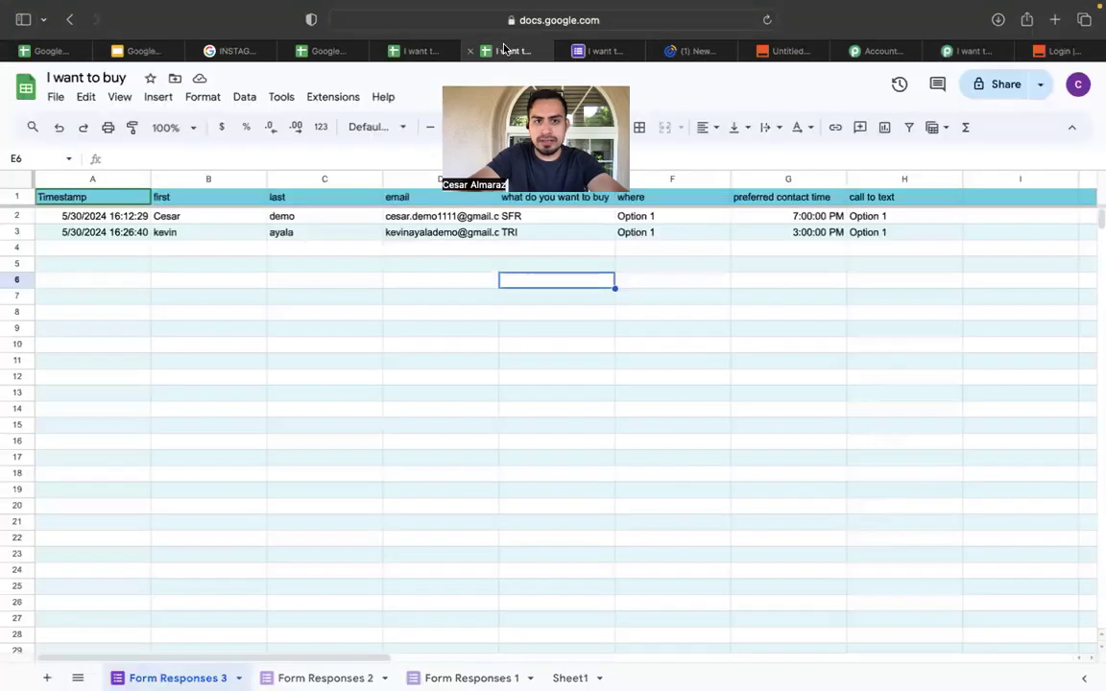
pyautogui.click(876, 53)
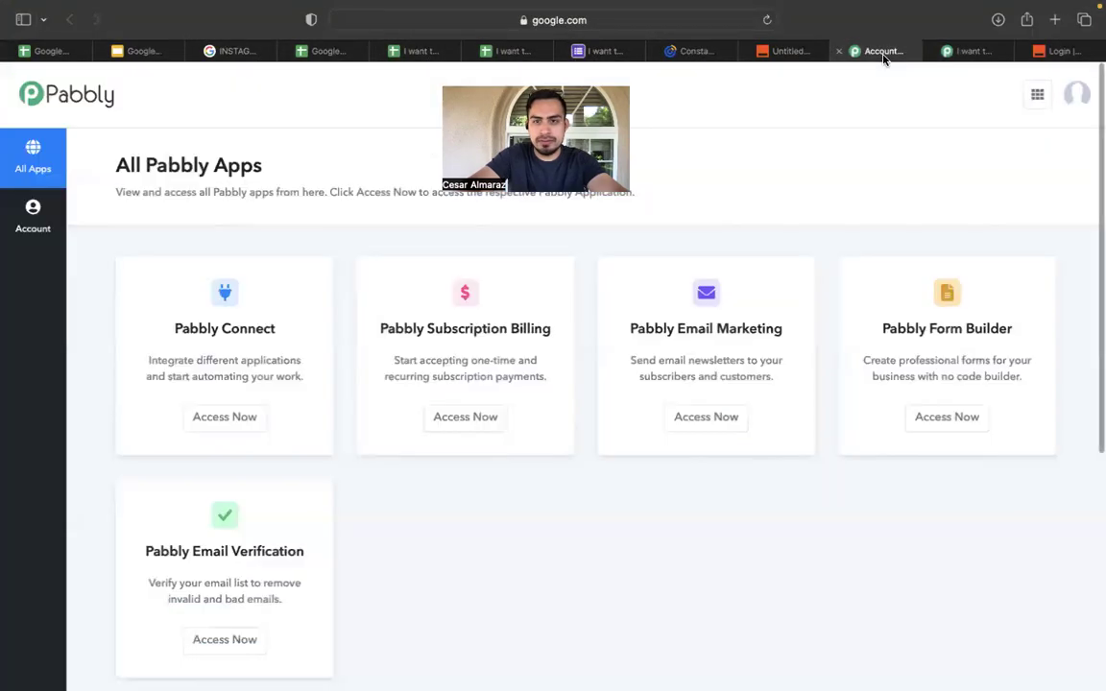
# Back in the Zap editor, pick 'what do you want to buy' in the trigger column list.
pyautogui.click(802, 53)
pyautogui.click(854, 444)
pyautogui.scroll(-1, 854, 447)
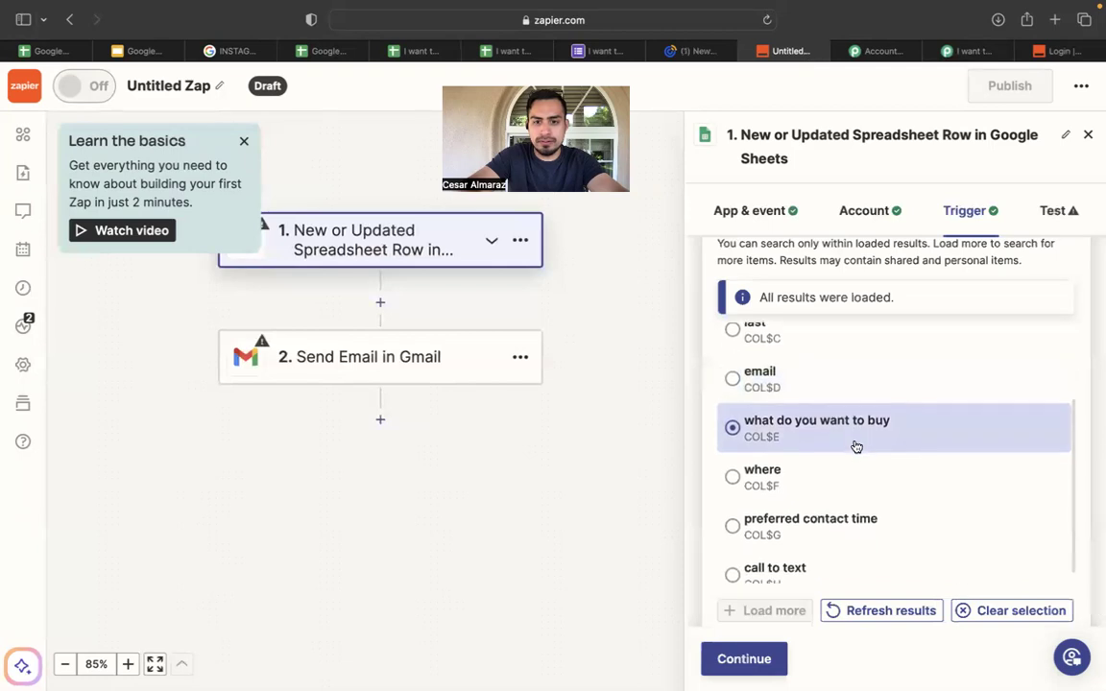
# Set call to text as the trigger column, test the trigger, and use the chosen sample row.
pyautogui.click(804, 555)
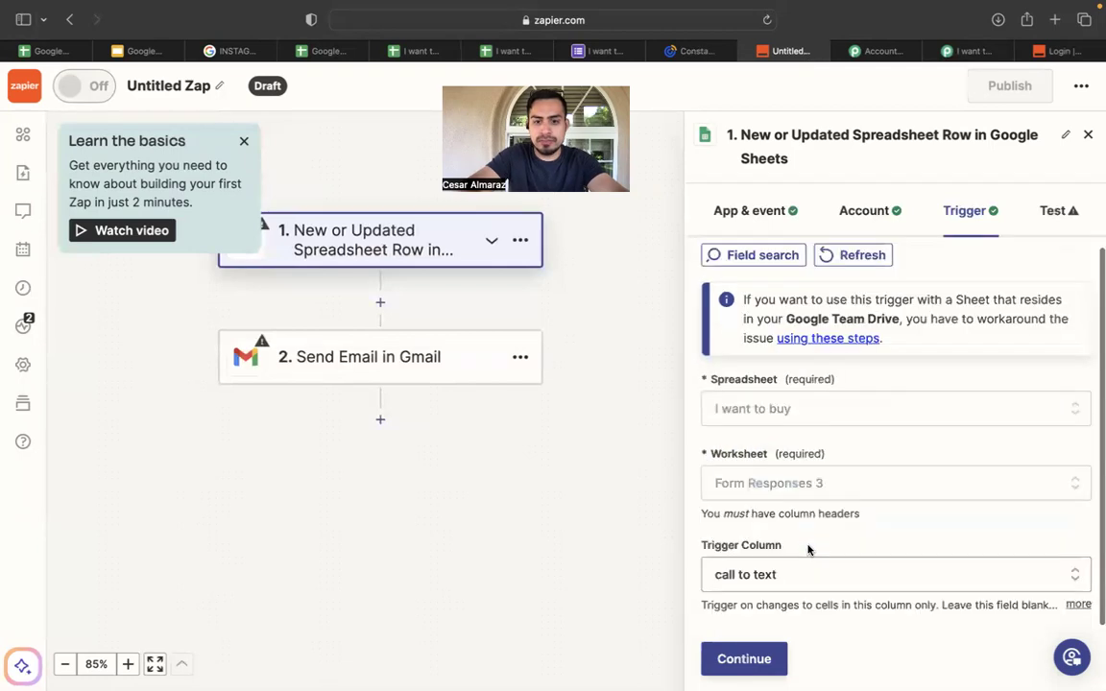
pyautogui.click(768, 658)
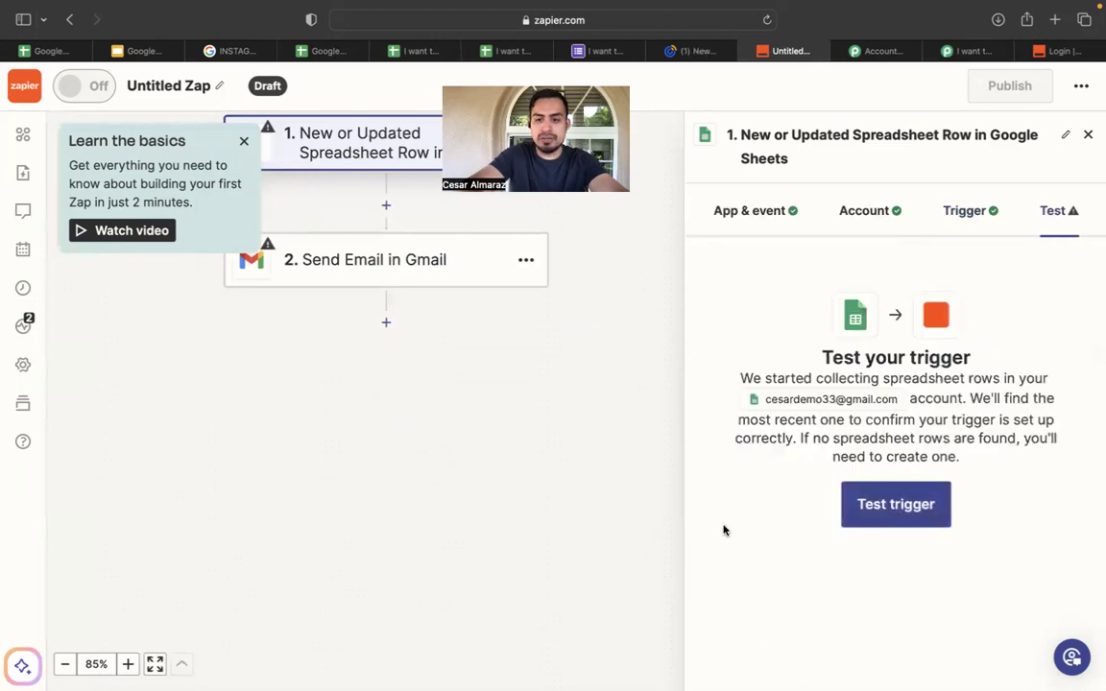
pyautogui.click(890, 522)
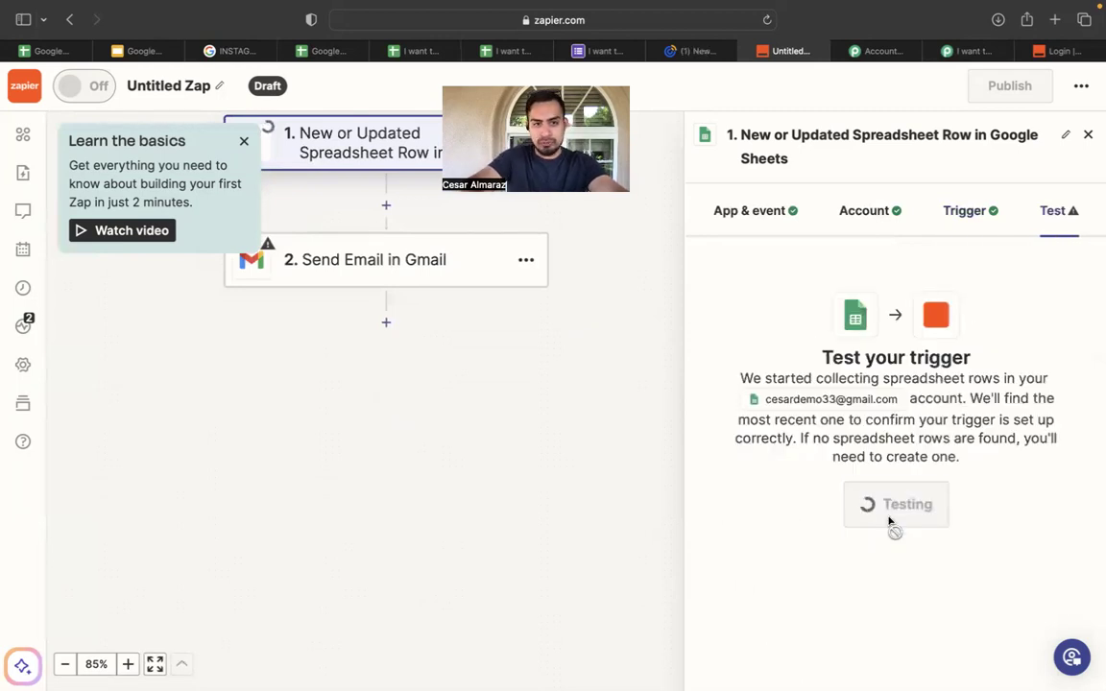
pyautogui.scroll(-1, 897, 477)
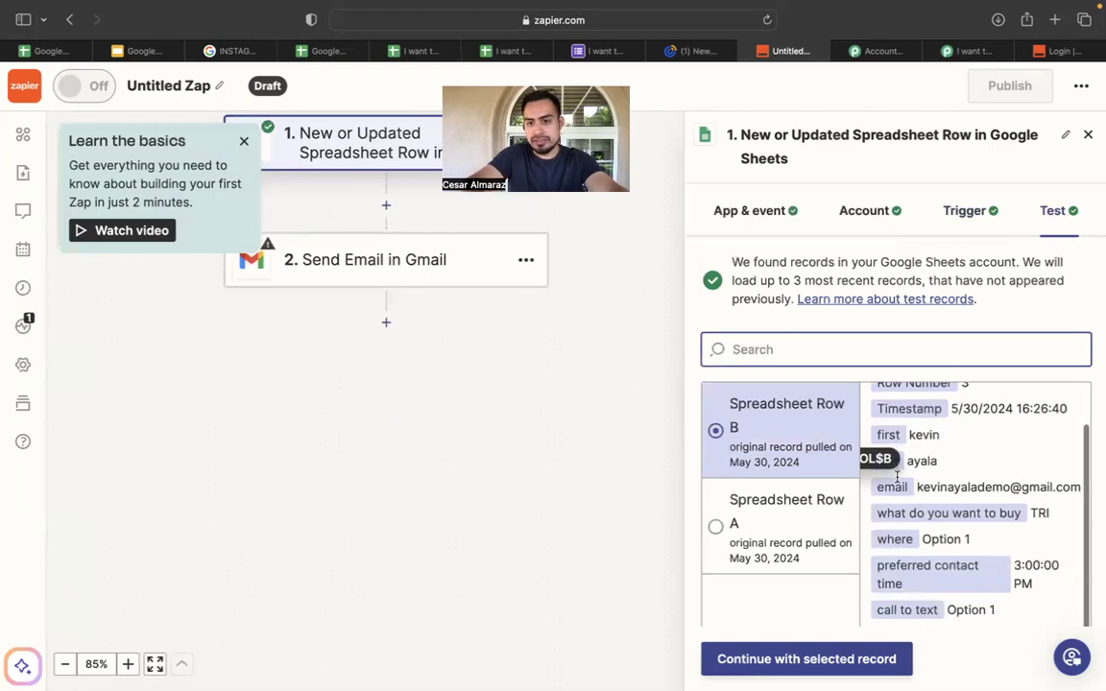
pyautogui.scroll(-2, 960, 501)
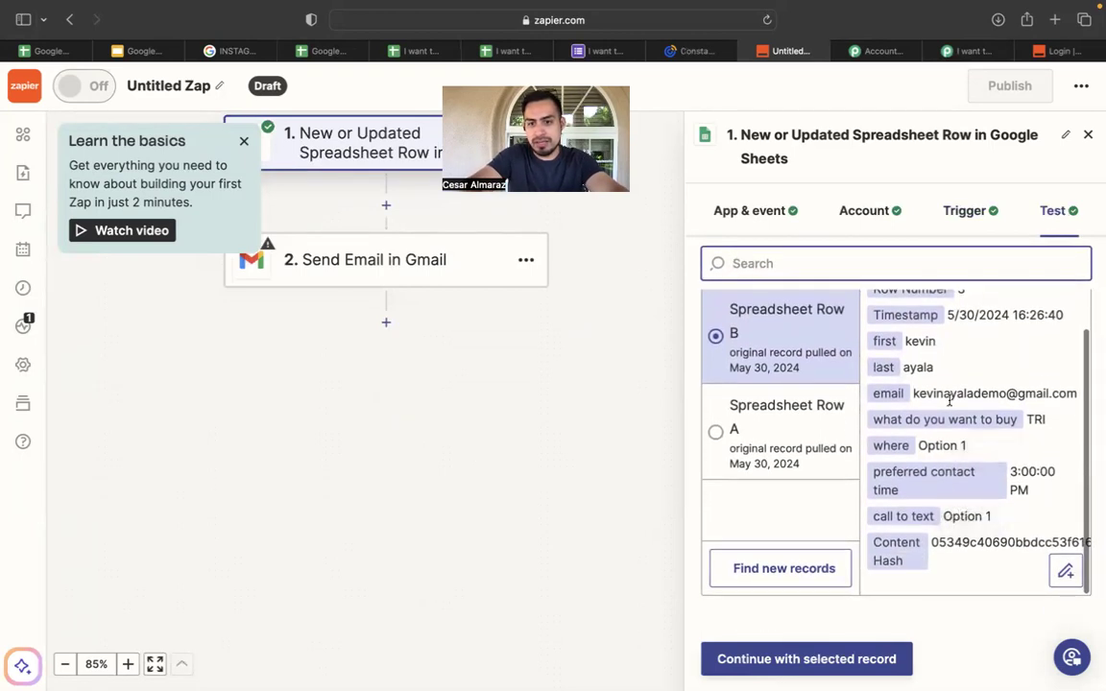
pyautogui.scroll(1, 948, 401)
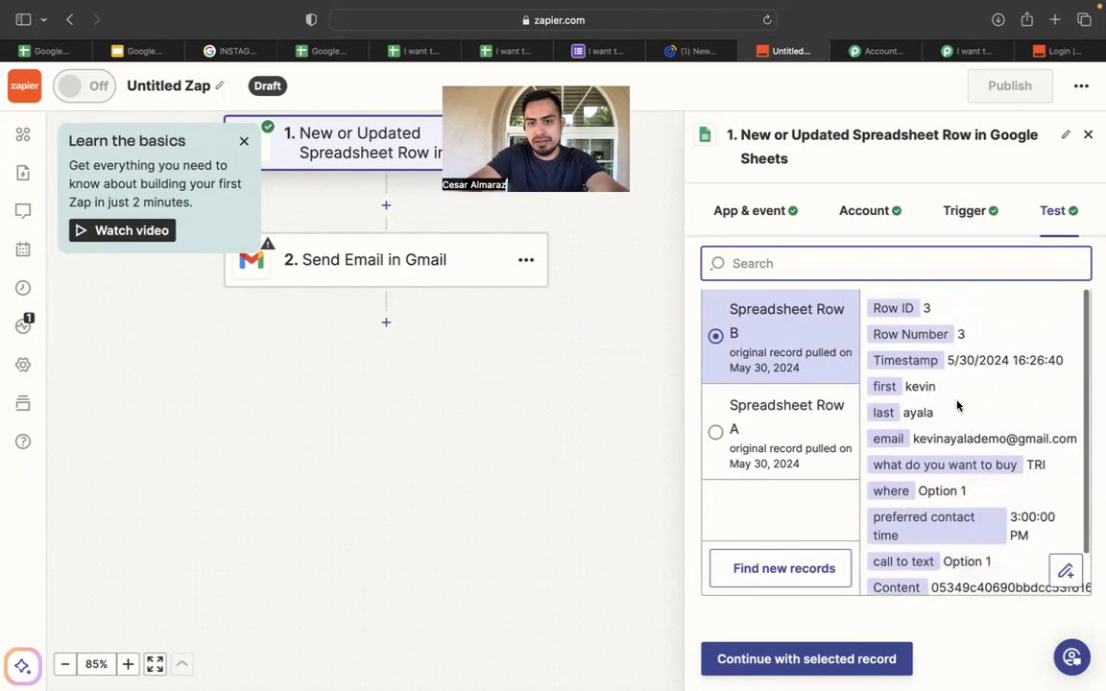
pyautogui.click(817, 661)
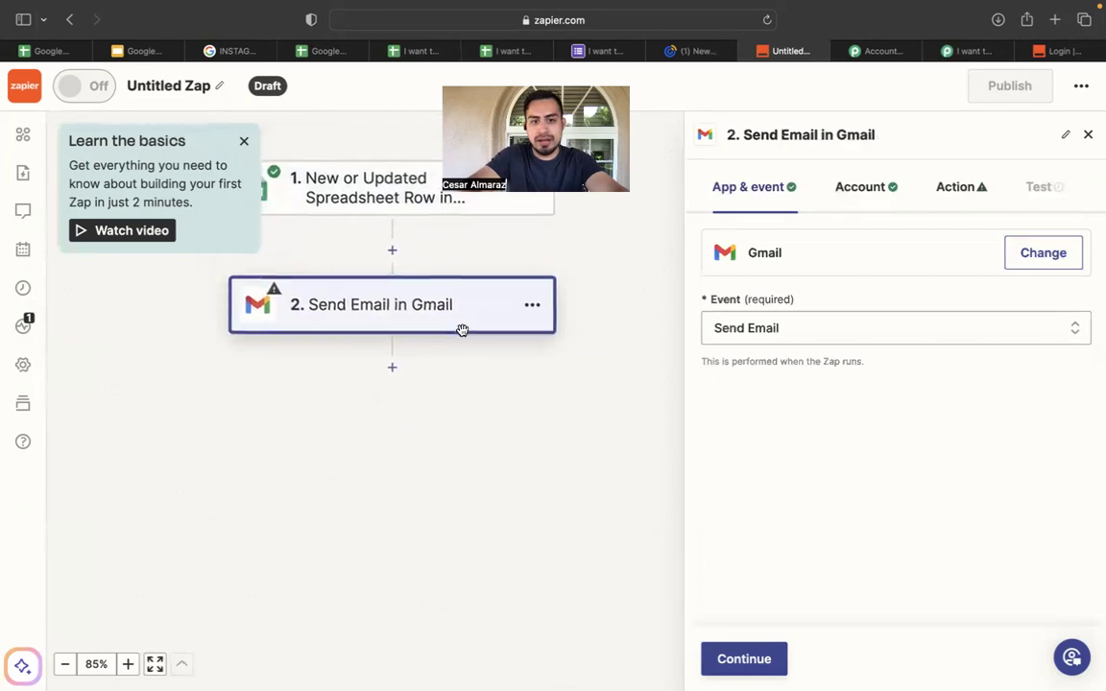
# Keep Send Email as the Gmail event and send it to the lead's email column.
pyautogui.click(814, 335)
pyautogui.click(489, 355)
pyautogui.click(744, 658)
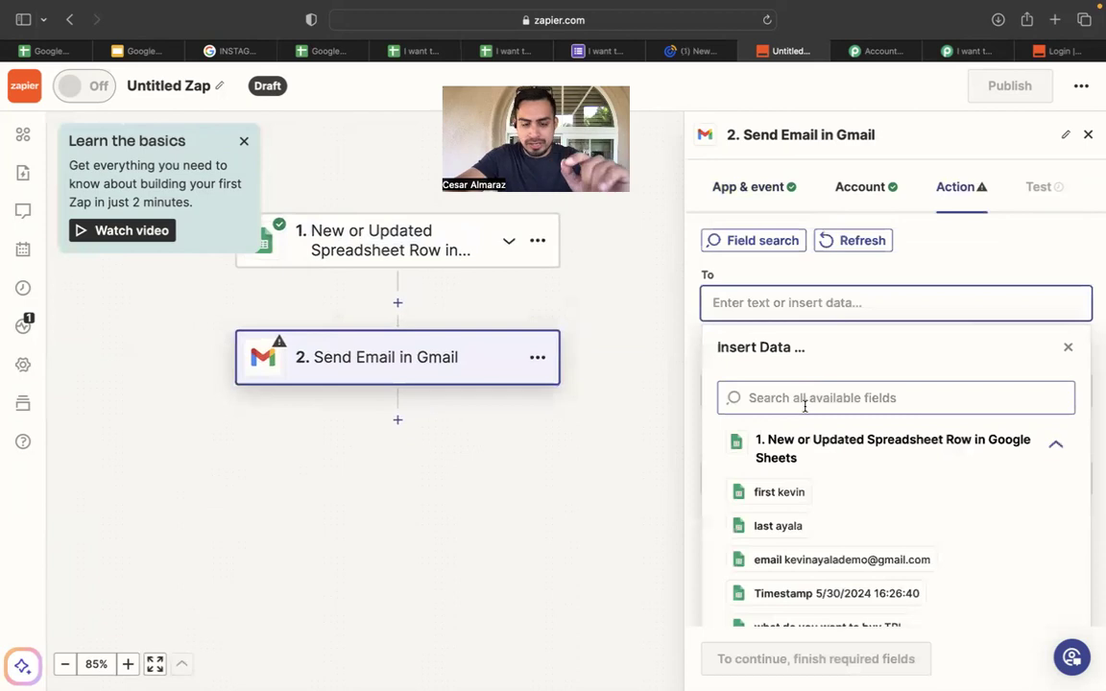
pyautogui.scroll(-2, 804, 405)
pyautogui.scroll(2, 803, 407)
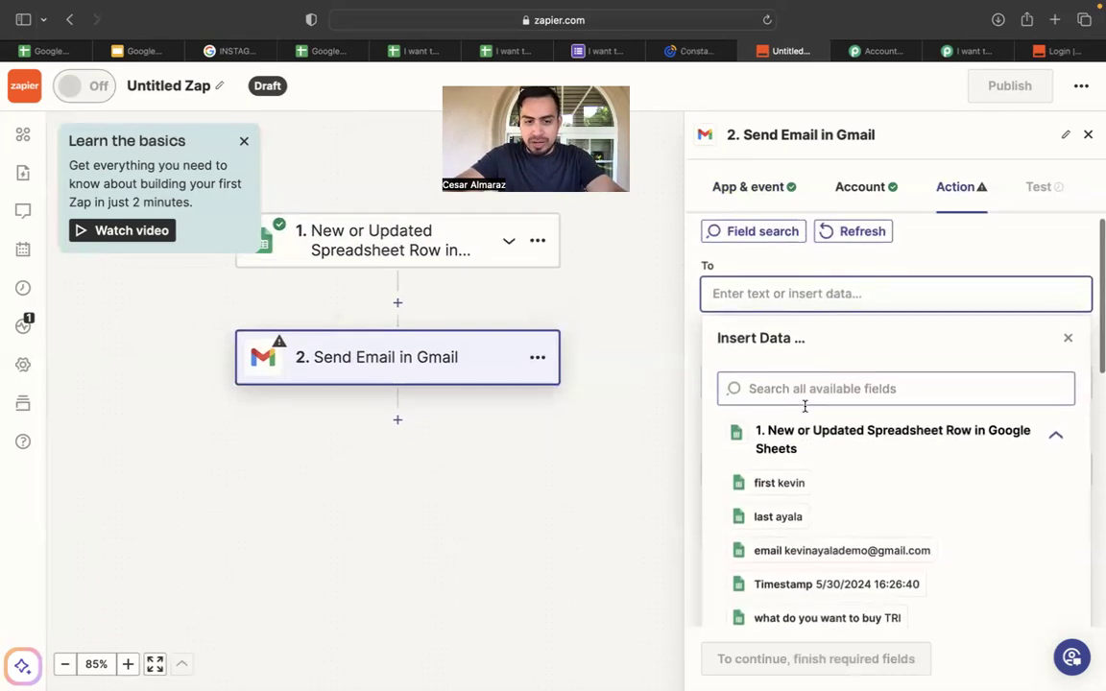
pyautogui.scroll(-3, 768, 466)
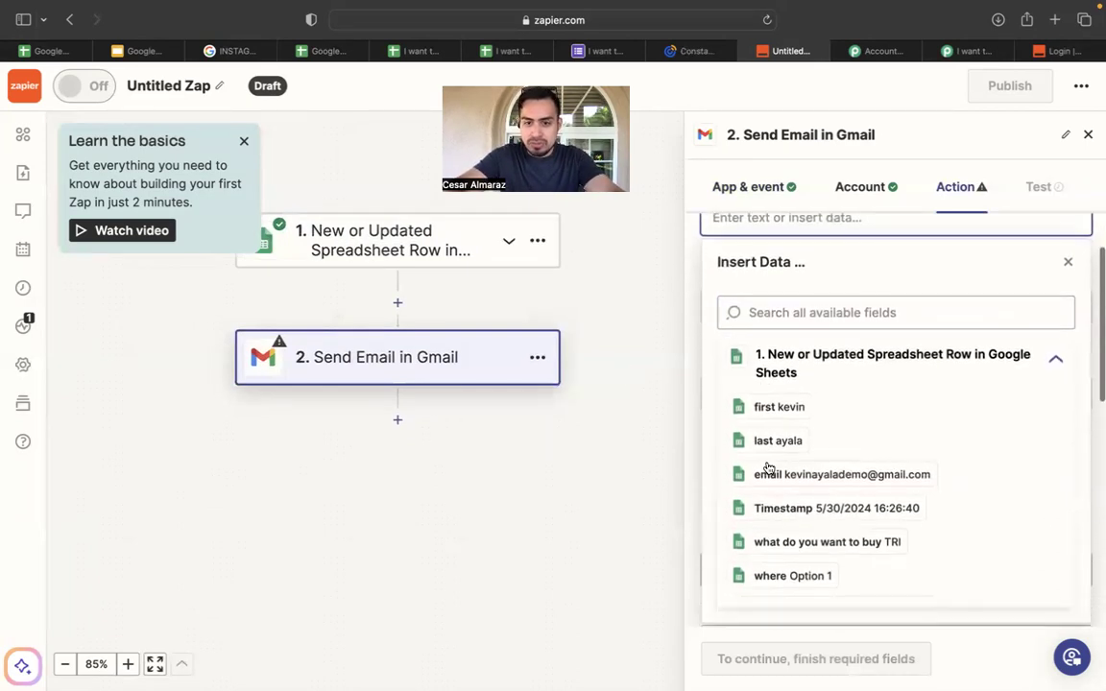
pyautogui.click(841, 474)
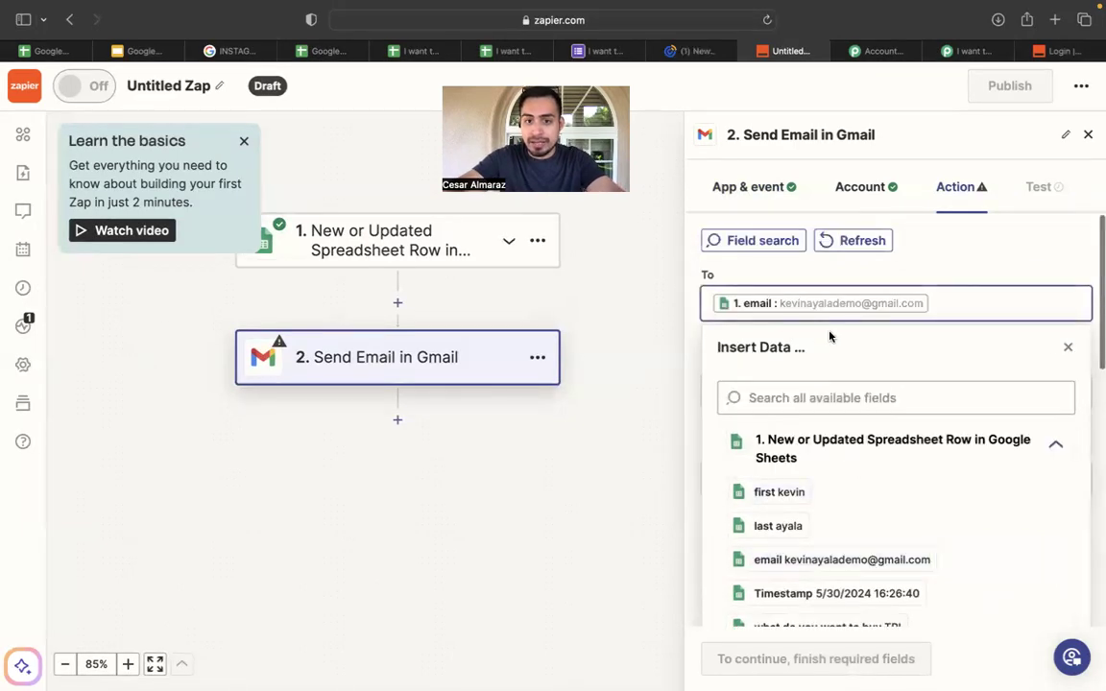
pyautogui.scroll(-1, 841, 399)
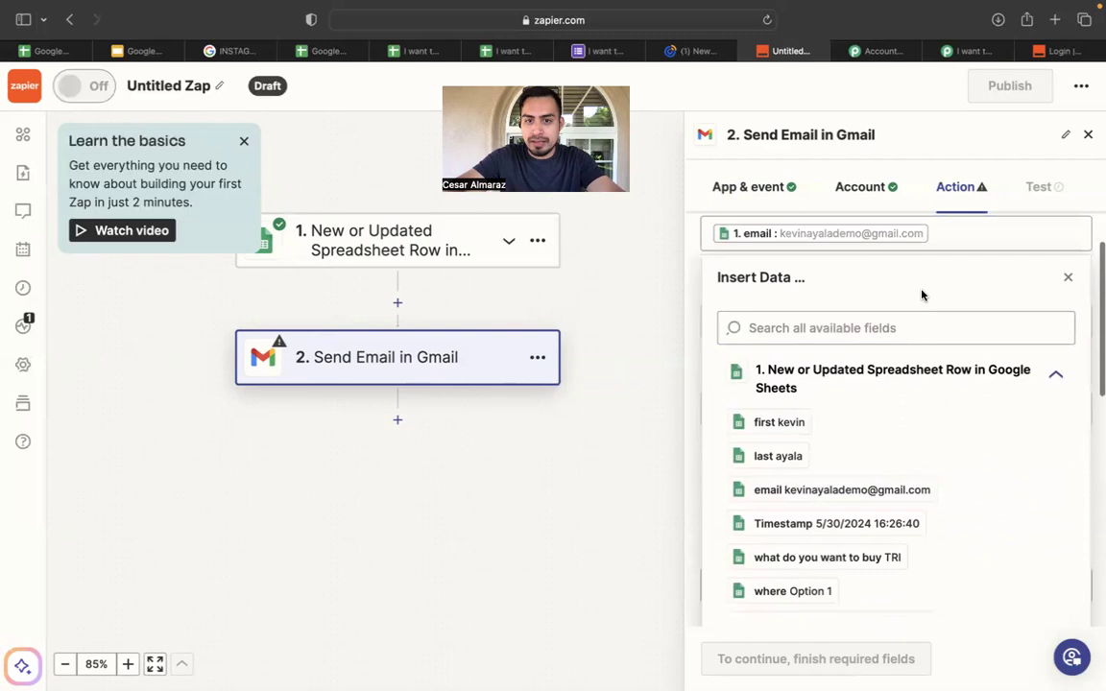
pyautogui.click(1069, 277)
# Enter the CC recipient's e-mail address in the Cc field.
pyautogui.click(773, 360)
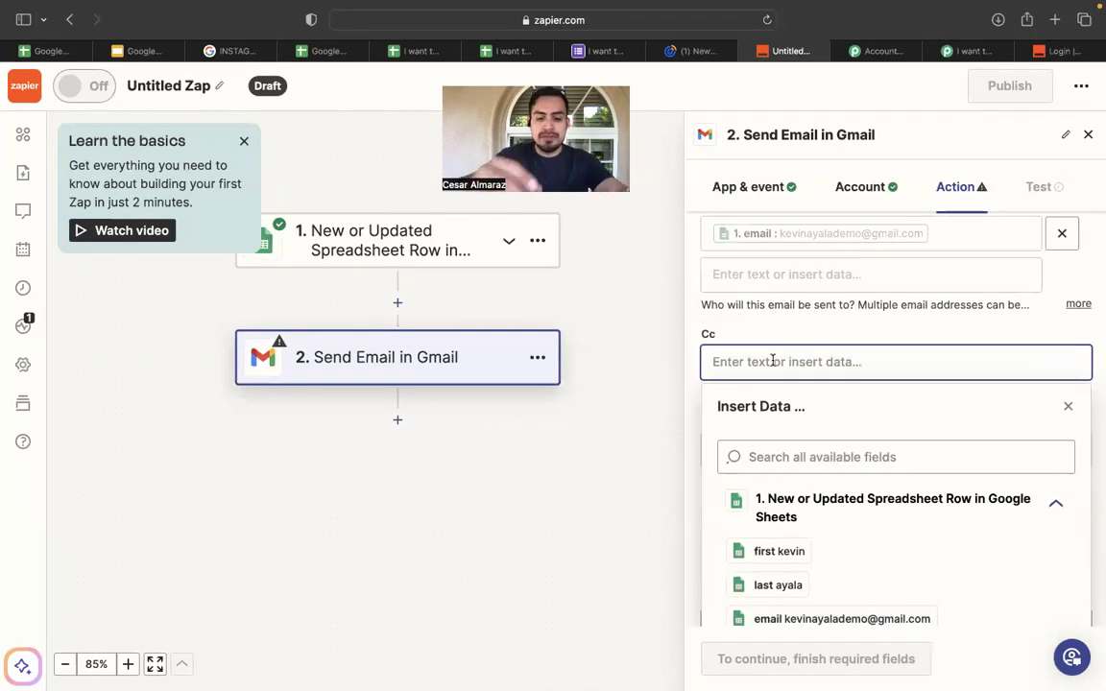
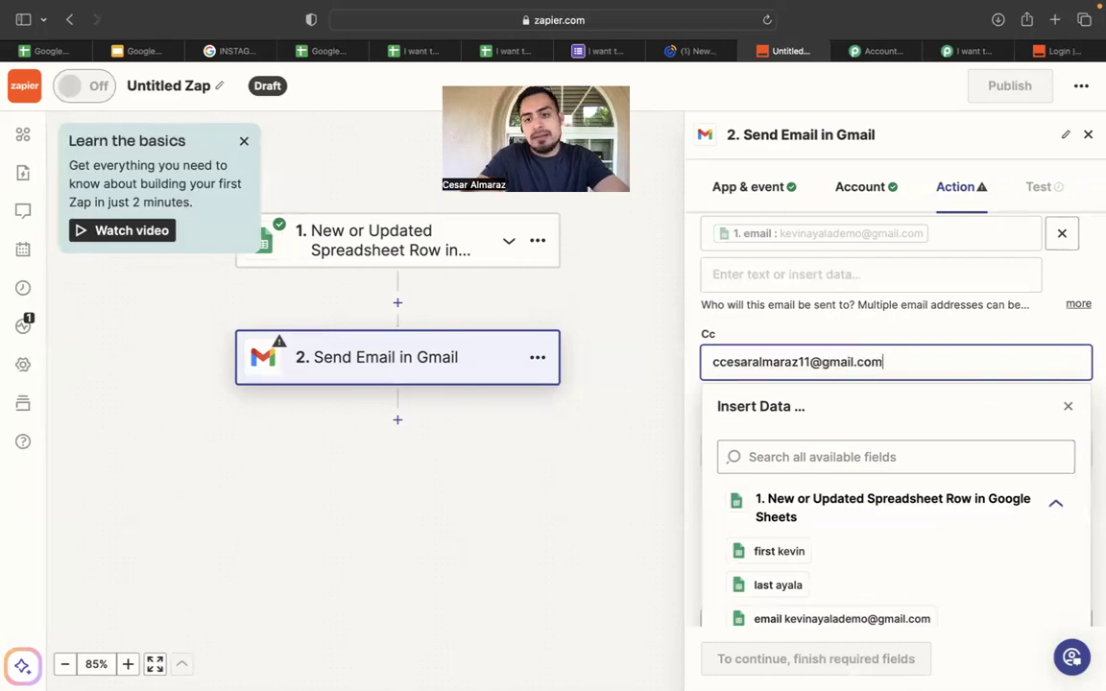
pyautogui.click(684, 413)
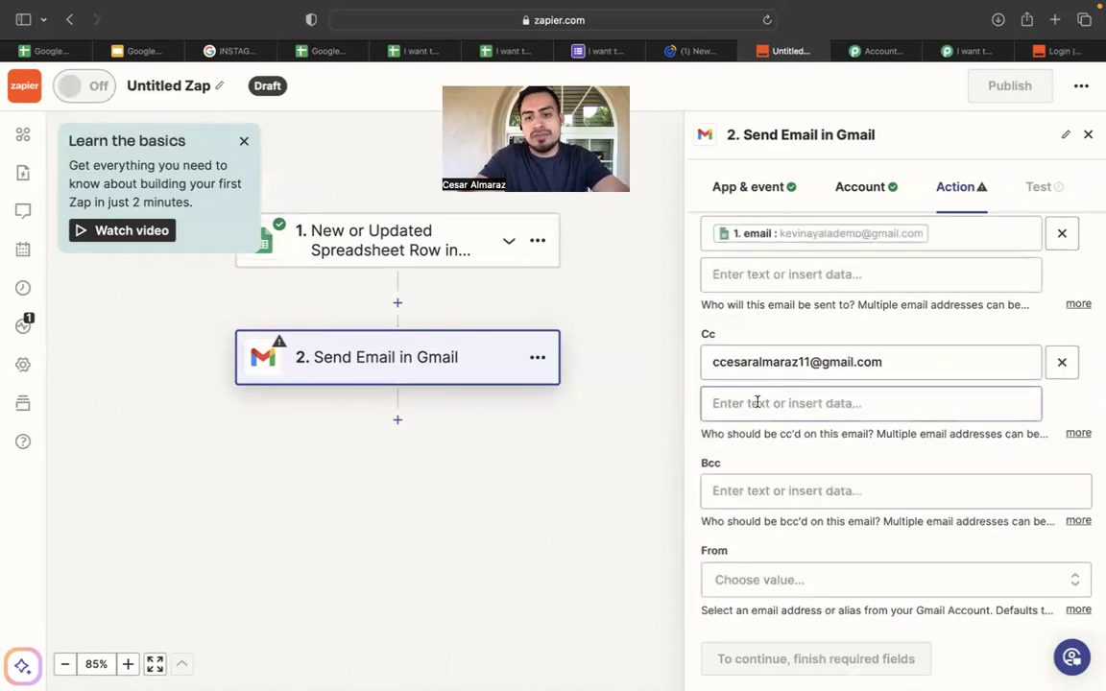
pyautogui.scroll(-1, 758, 401)
pyautogui.scroll(2, 785, 272)
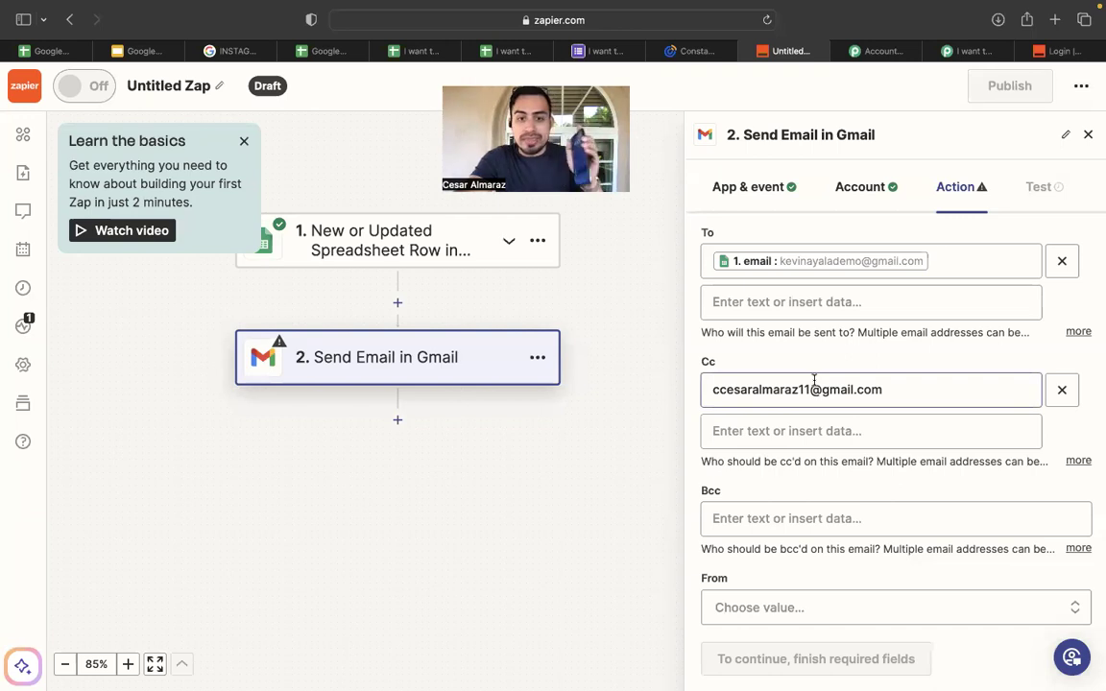
pyautogui.scroll(-3, 779, 474)
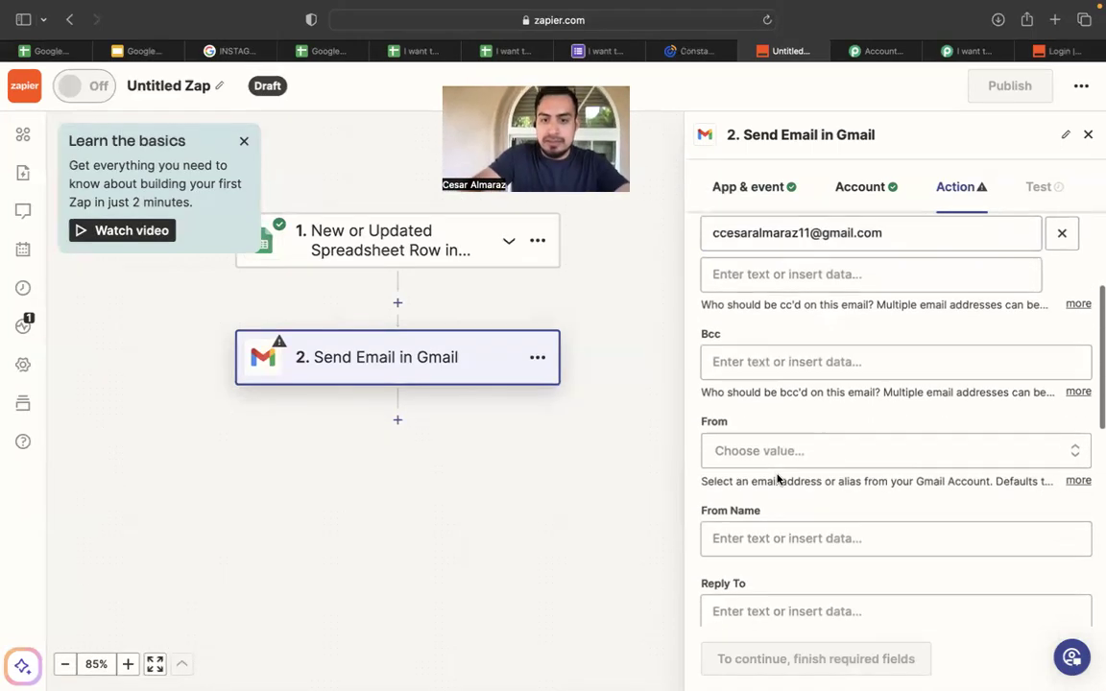
# Choose the connected Gmail account as the sender in From.
pyautogui.click(834, 451)
pyautogui.scroll(-3, 833, 449)
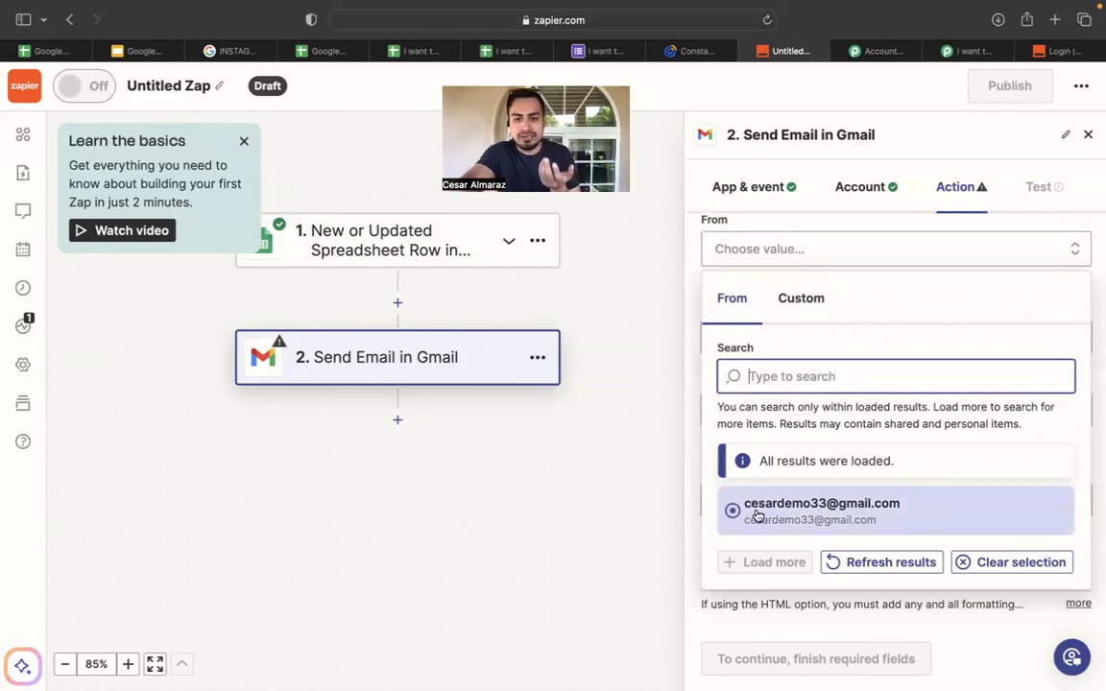
pyautogui.click(757, 516)
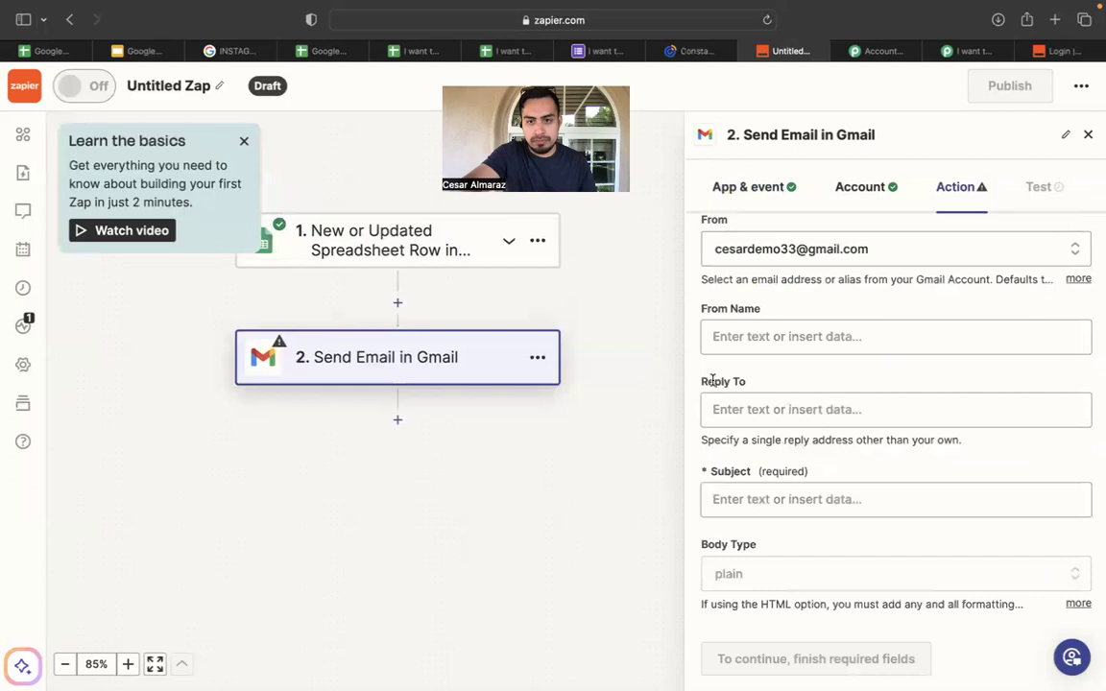
pyautogui.scroll(1, 743, 307)
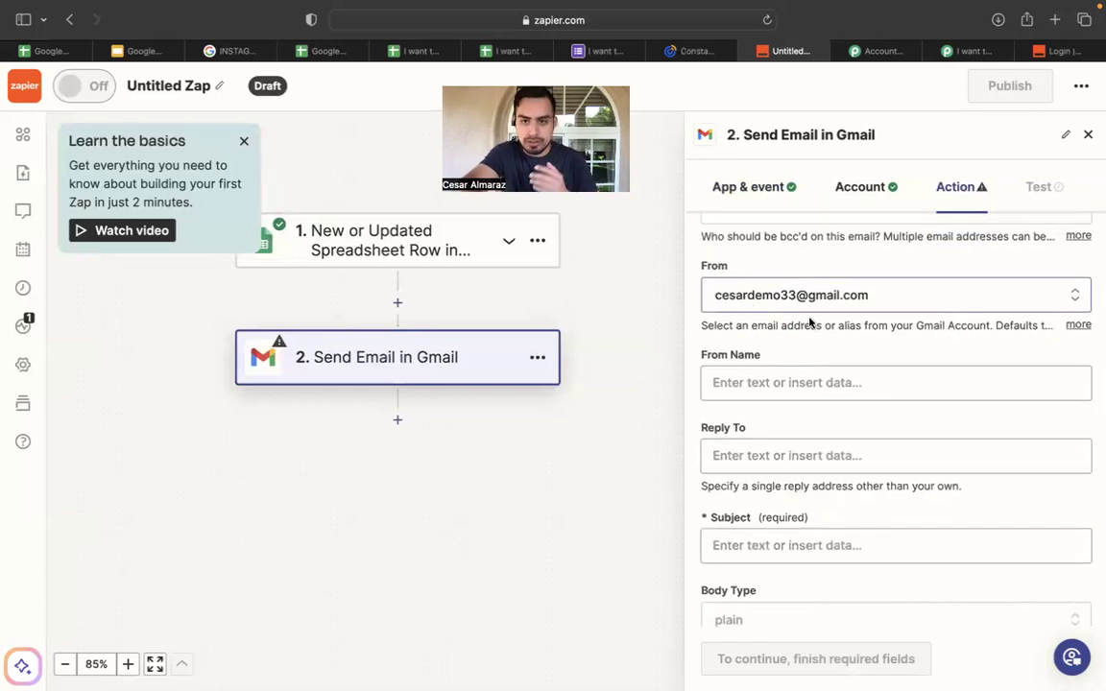
pyautogui.scroll(-3, 825, 341)
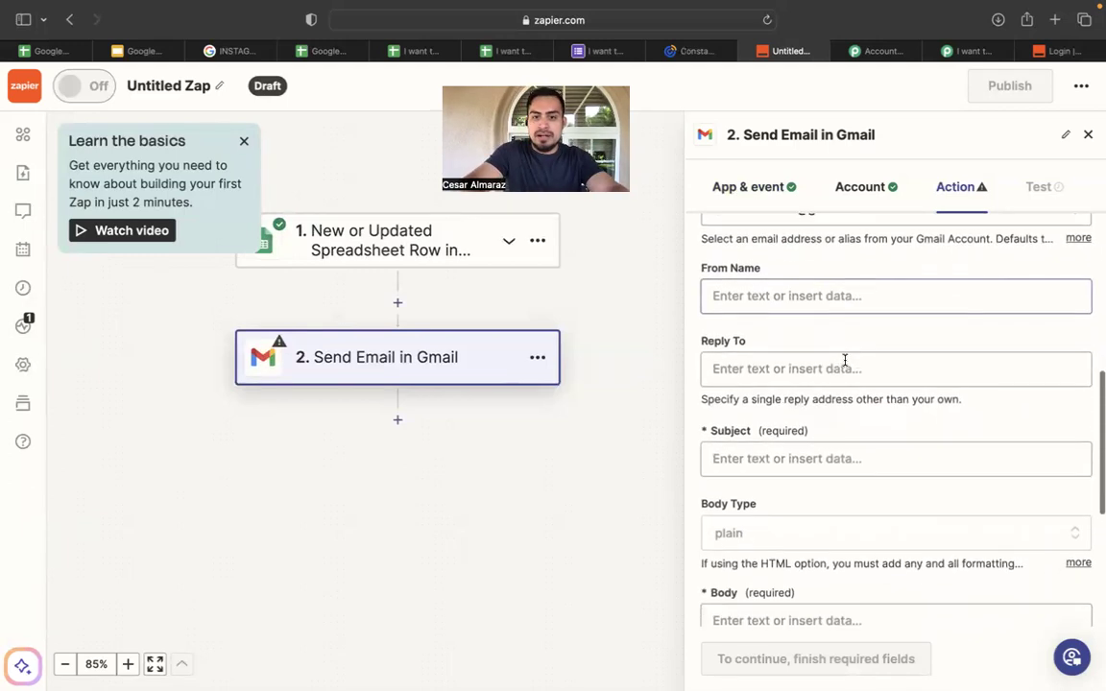
pyautogui.scroll(-2, 789, 372)
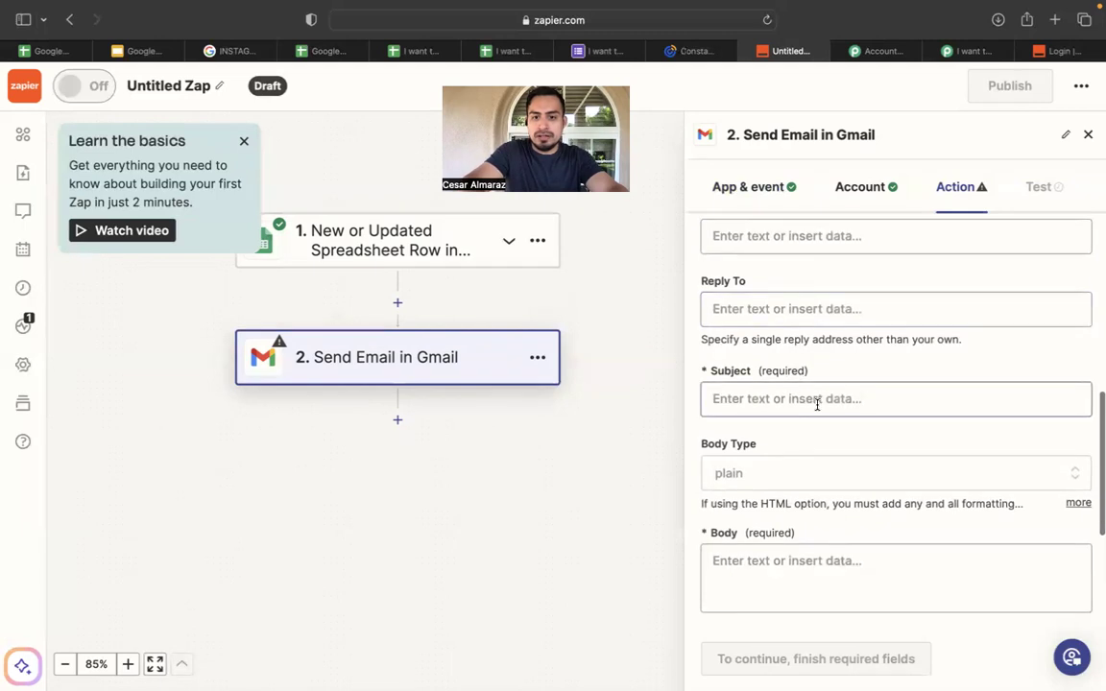
# Set the email Subject to 'confirmation'.
pyautogui.click(816, 399)
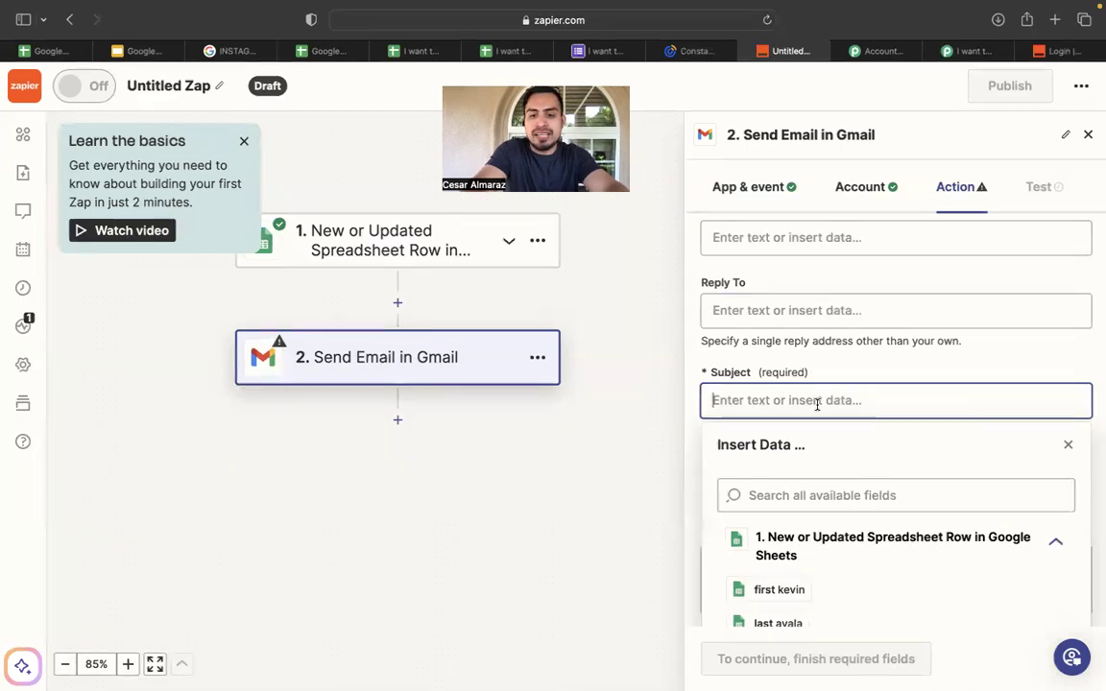
pyautogui.write('confirmation')
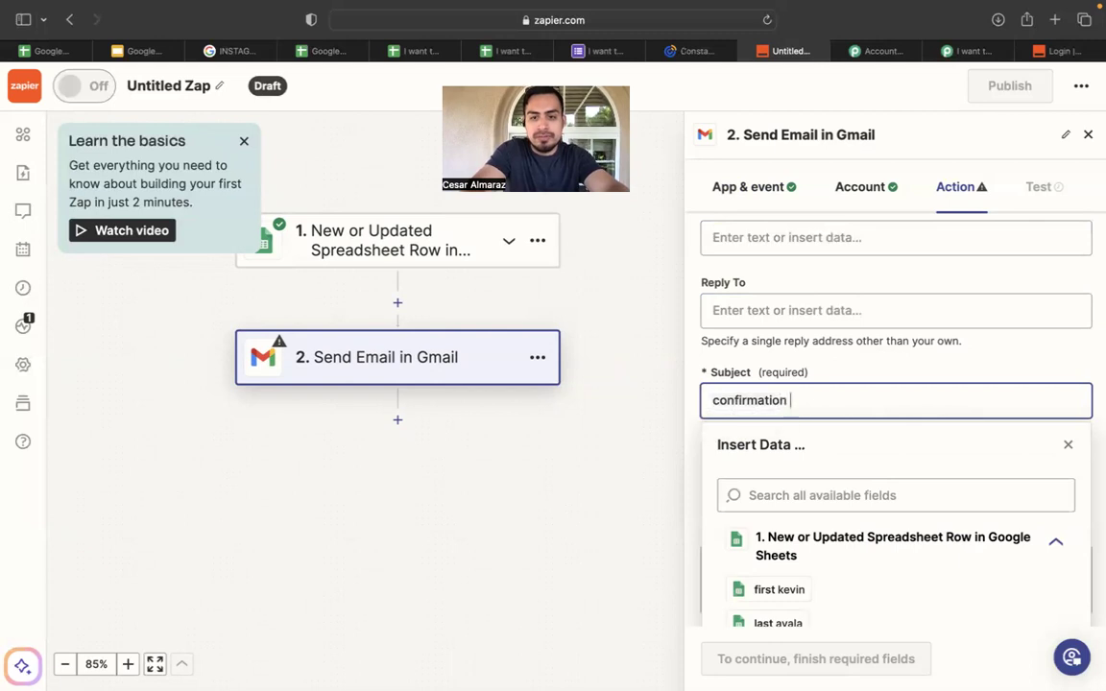
pyautogui.click(963, 362)
pyautogui.scroll(-2, 967, 362)
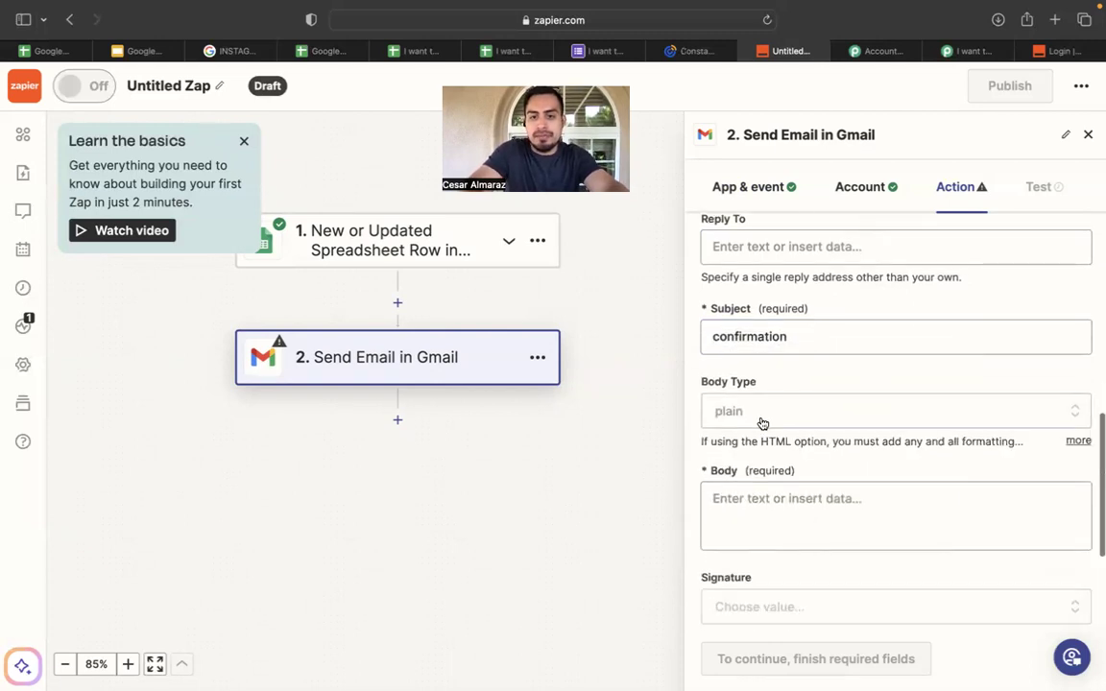
pyautogui.scroll(-2, 786, 411)
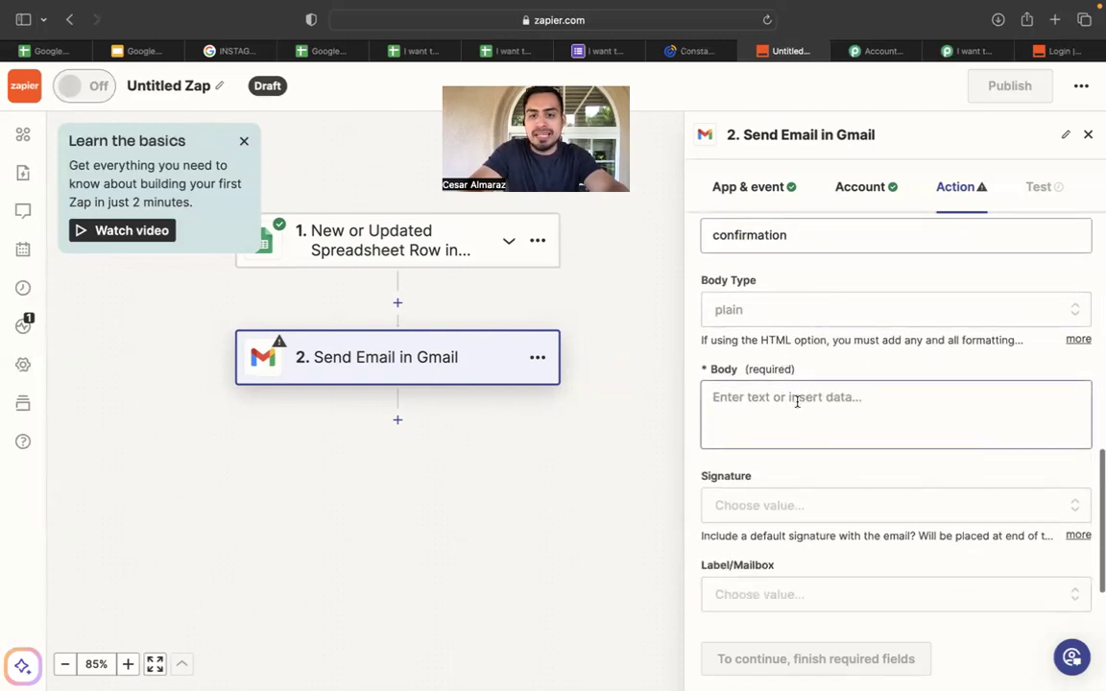
pyautogui.click(797, 399)
# Begin the Body with 'thank you' followed by the lead's first name field.
pyautogui.scroll(-1, 816, 360)
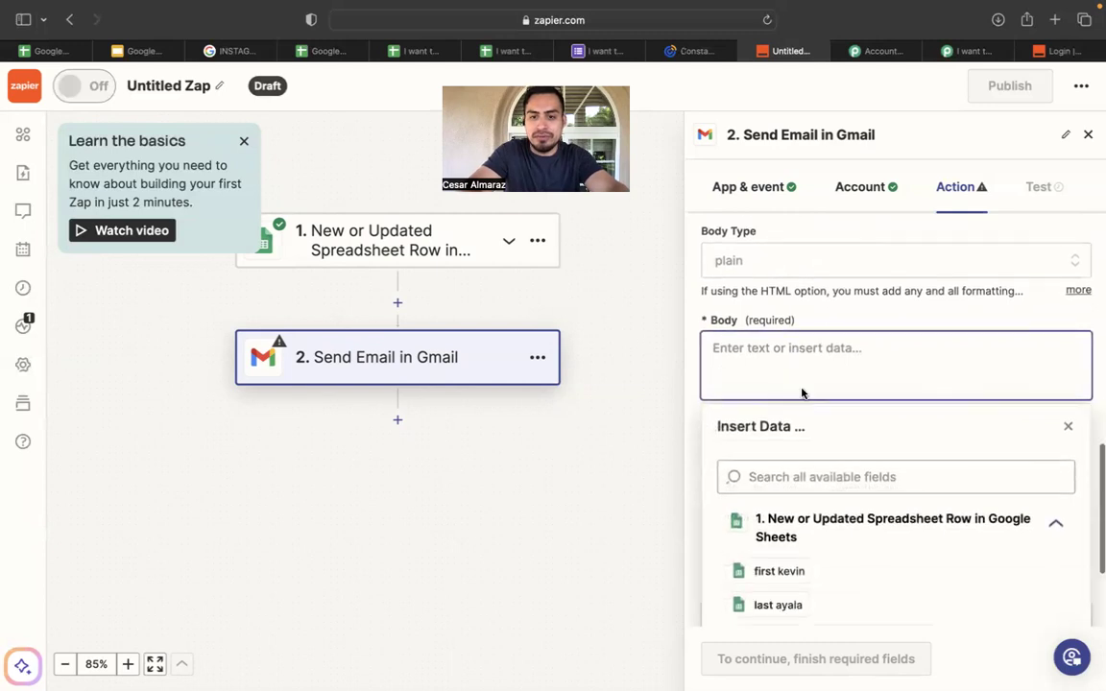
pyautogui.click(842, 320)
pyautogui.scroll(-1, 825, 325)
pyautogui.click(835, 317)
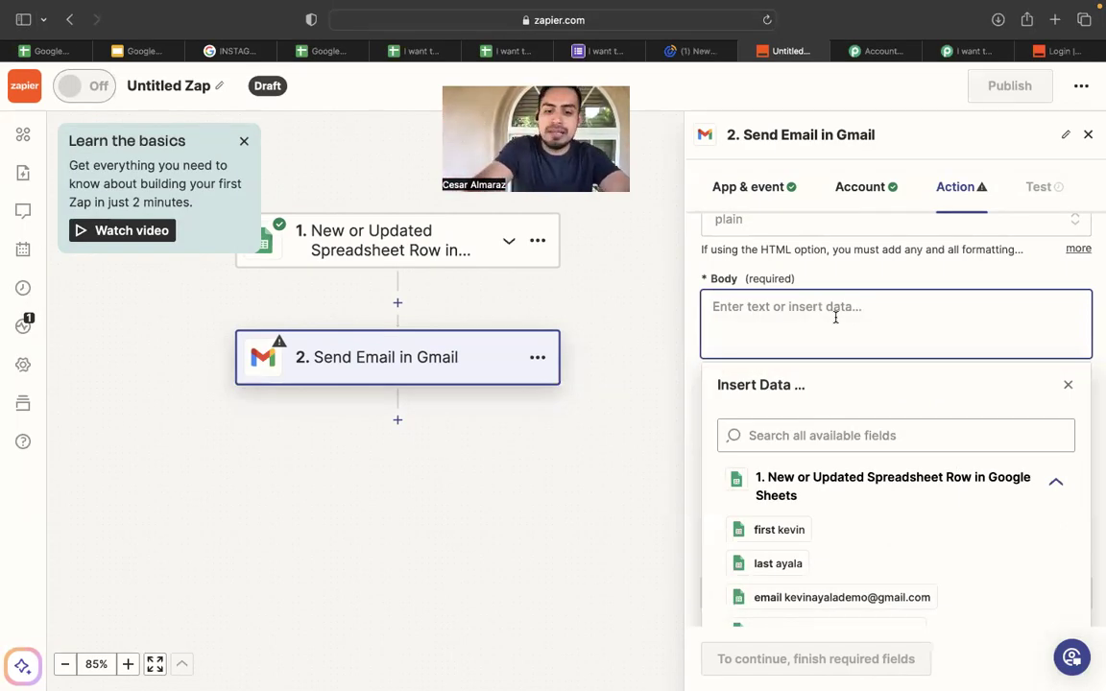
pyautogui.write('th')
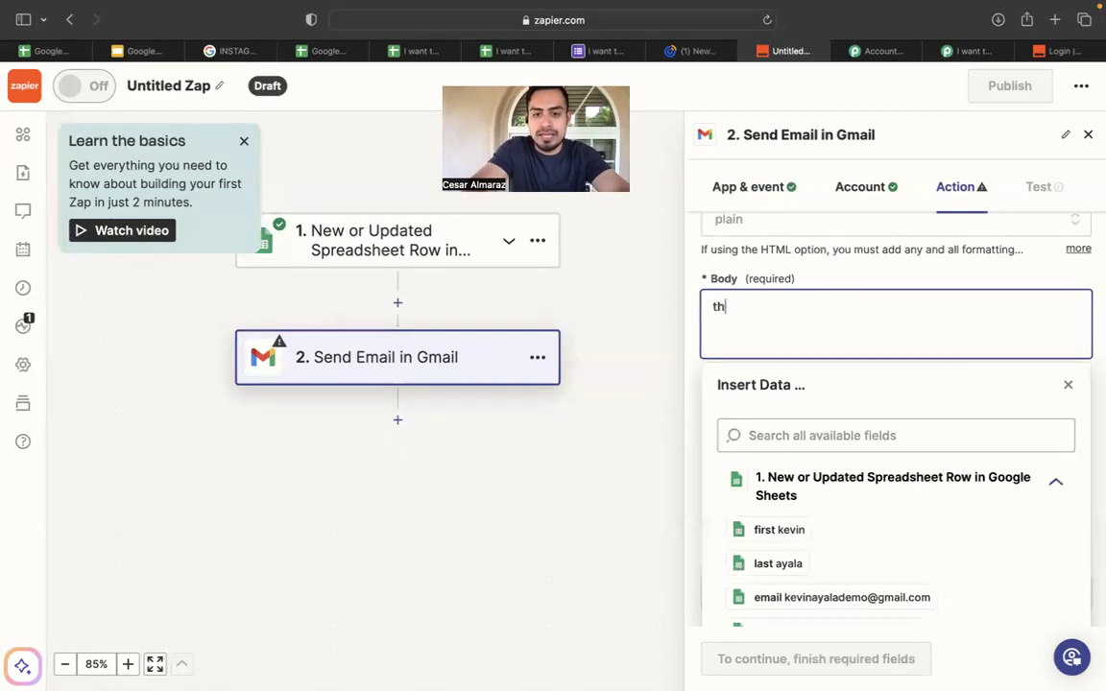
pyautogui.write('ank you')
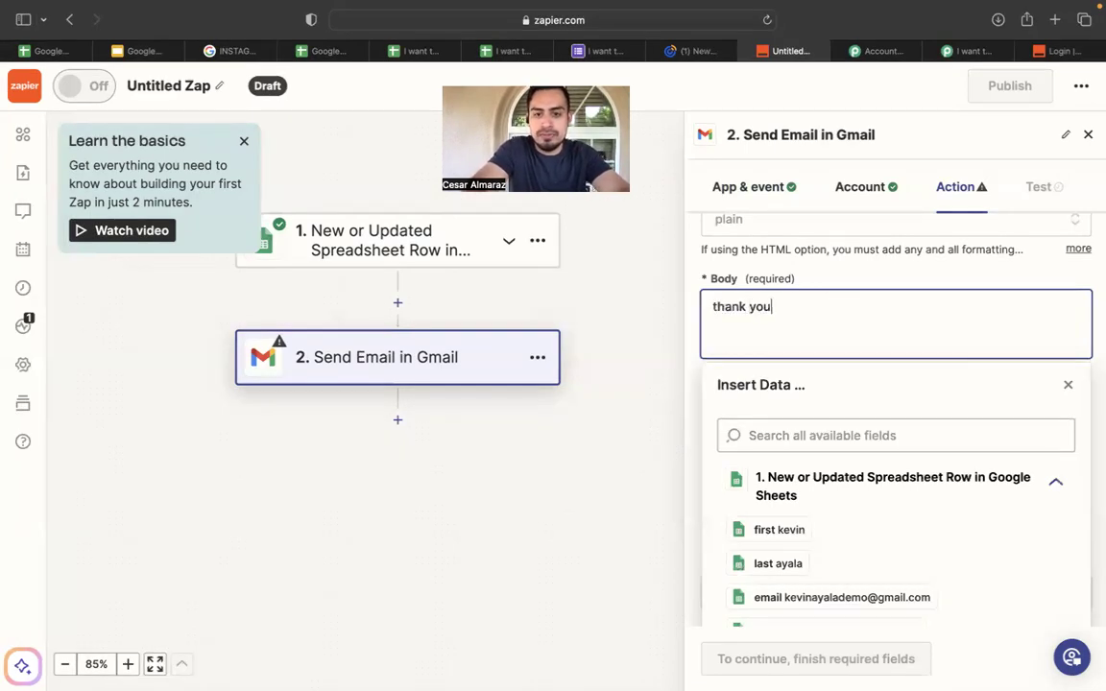
pyautogui.click(782, 533)
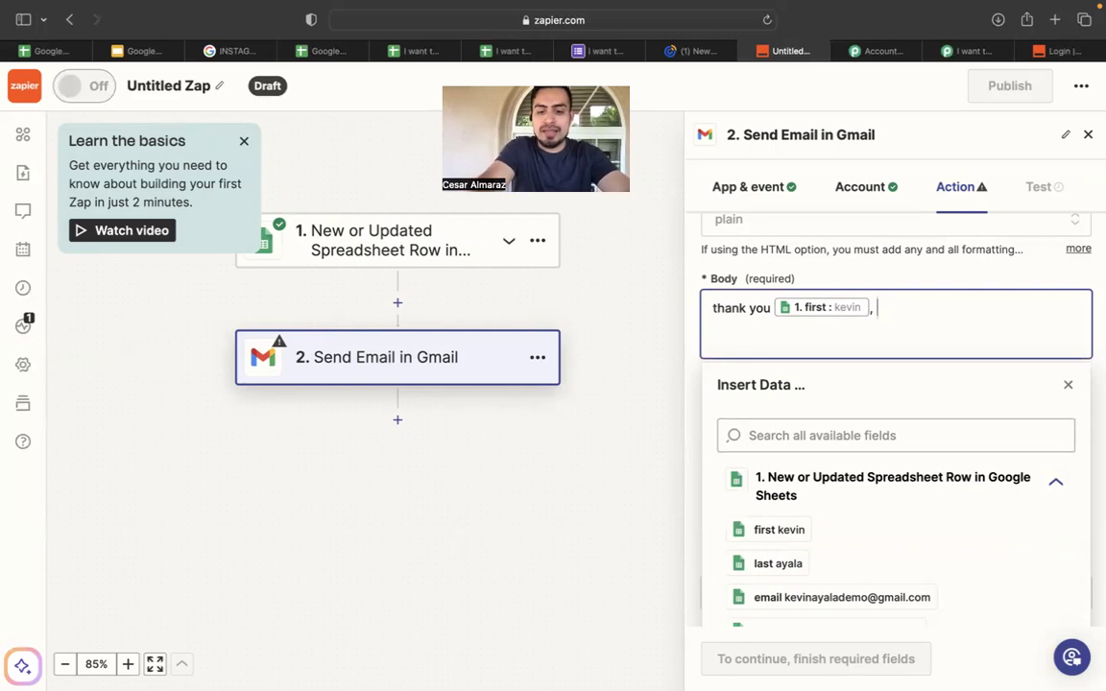
# Continue the Body with ', rest assured that i have received your form inquiring about'.
pyautogui.write(', rest as')
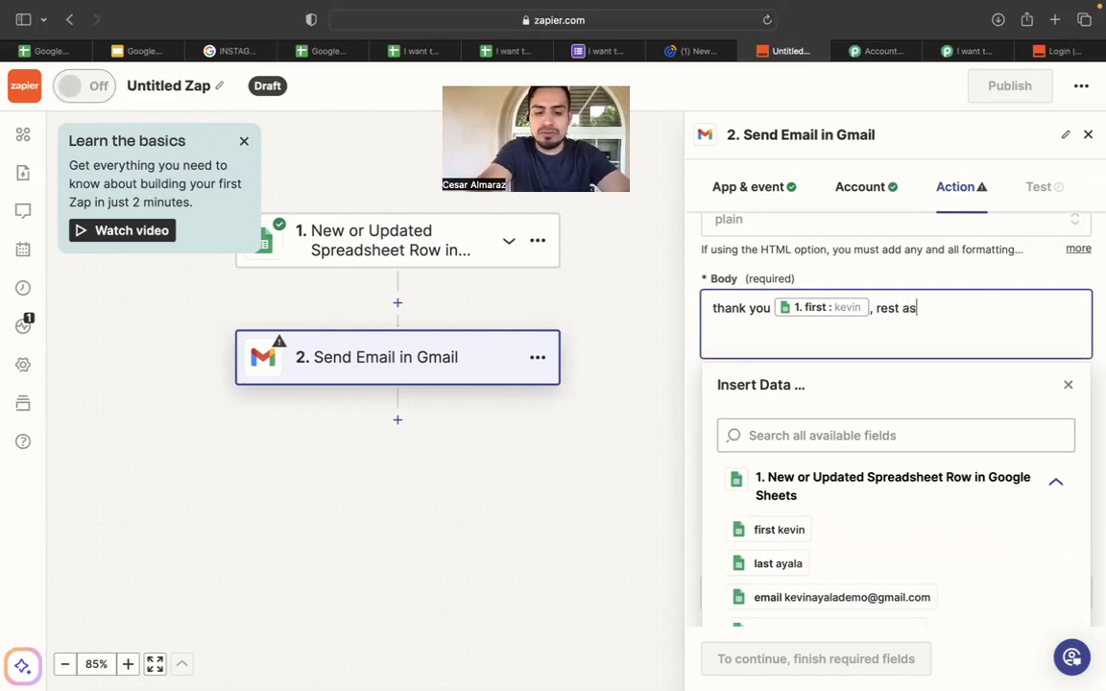
pyautogui.write('sured tga')
pyautogui.press('BackSpace')
pyautogui.press('BackSpace')
pyautogui.write('hat i have')
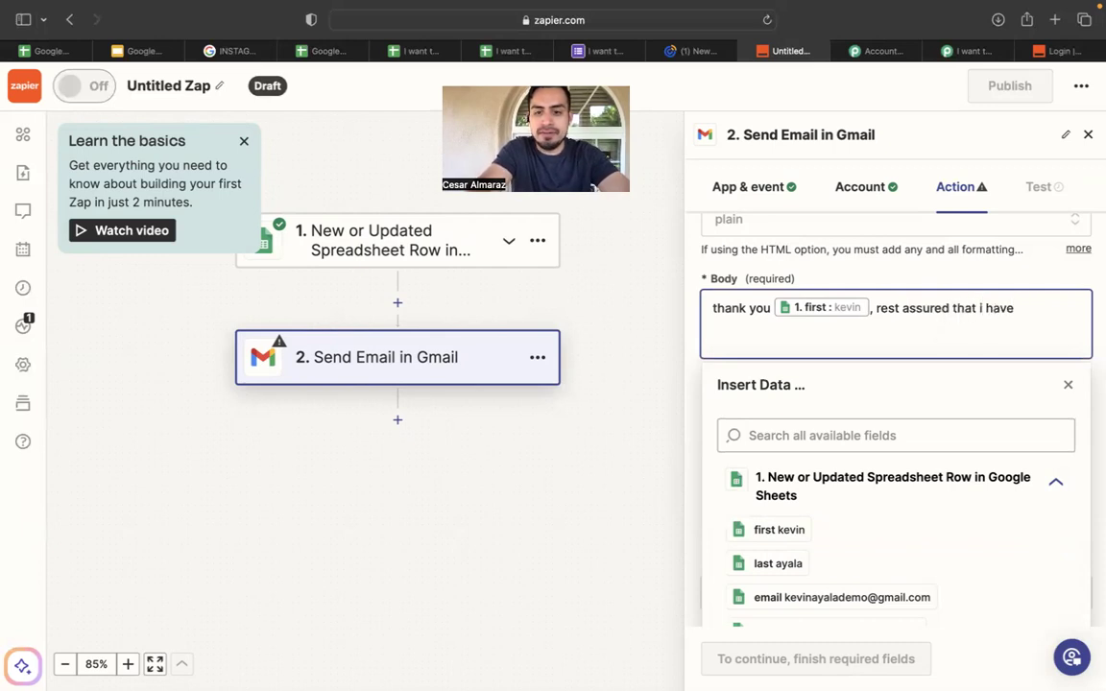
pyautogui.write(' recei')
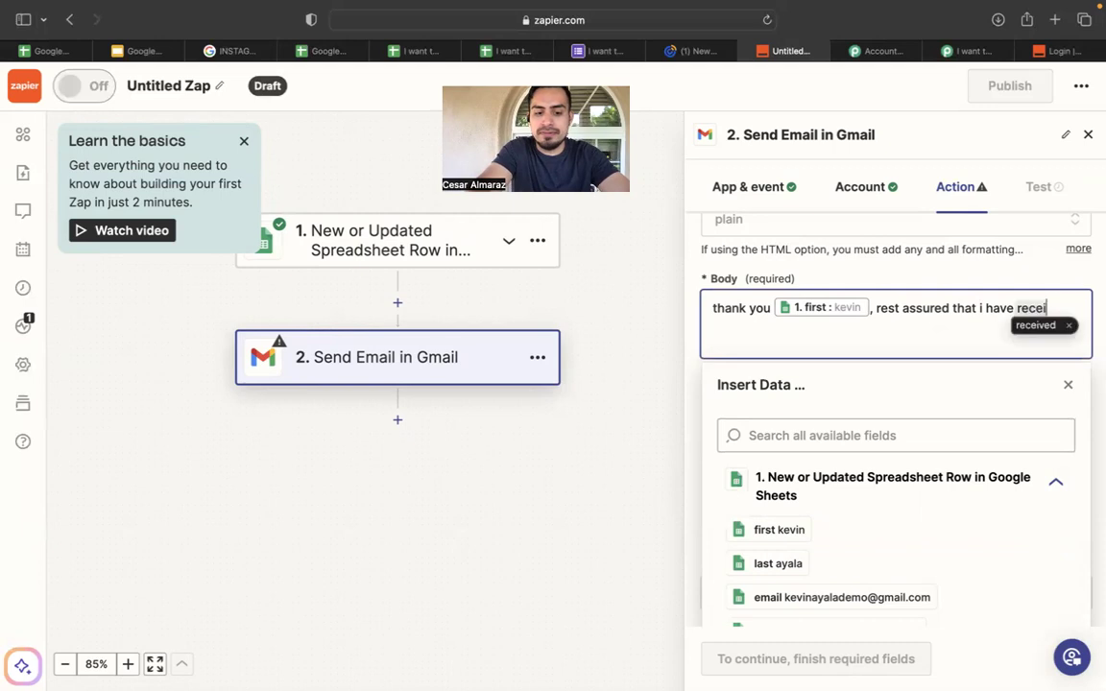
pyautogui.write('ved yiur')
pyautogui.press('BackSpace')
pyautogui.press('BackSpace')
pyautogui.press('BackSpace')
pyautogui.press('BackSpace')
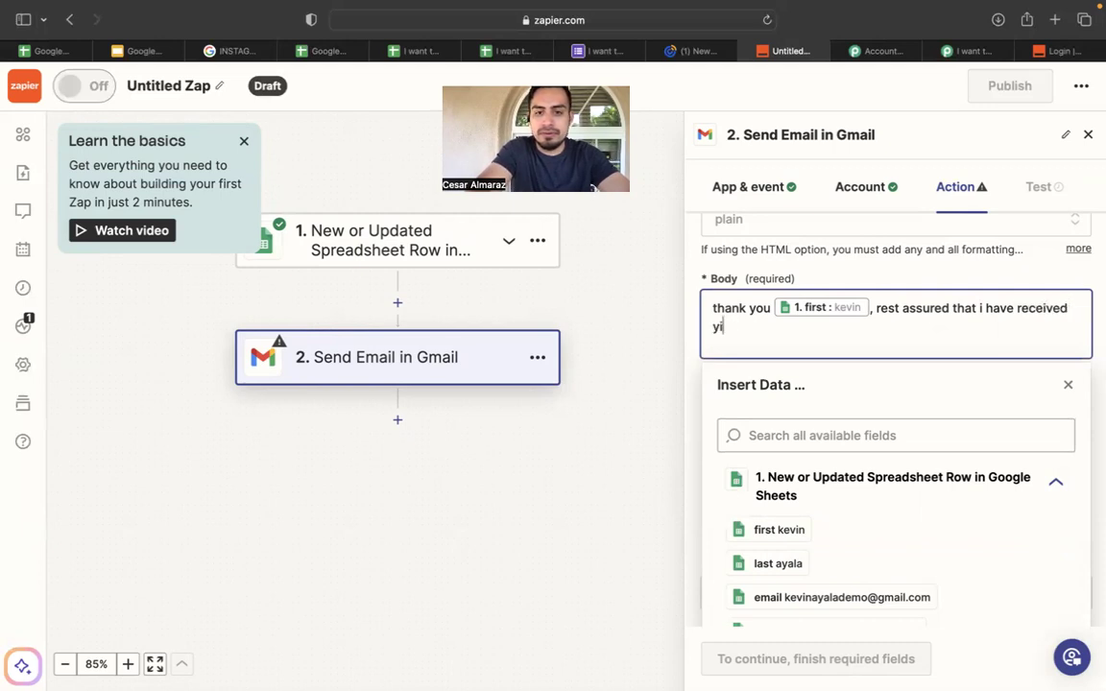
pyautogui.write('our ')
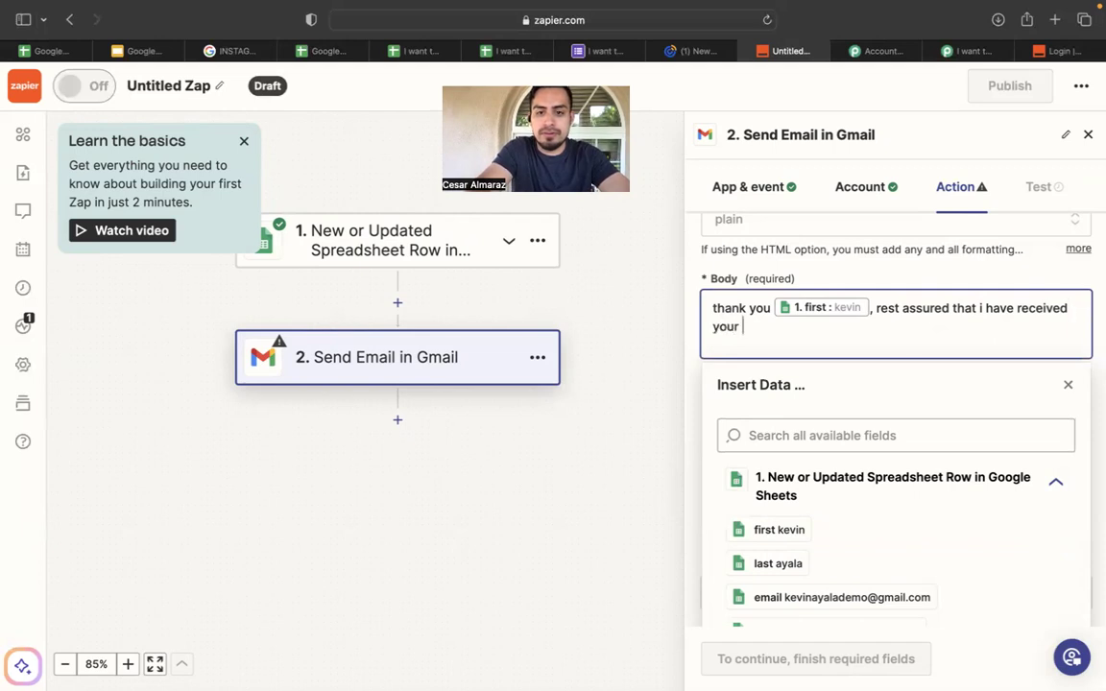
pyautogui.write('form. i will be')
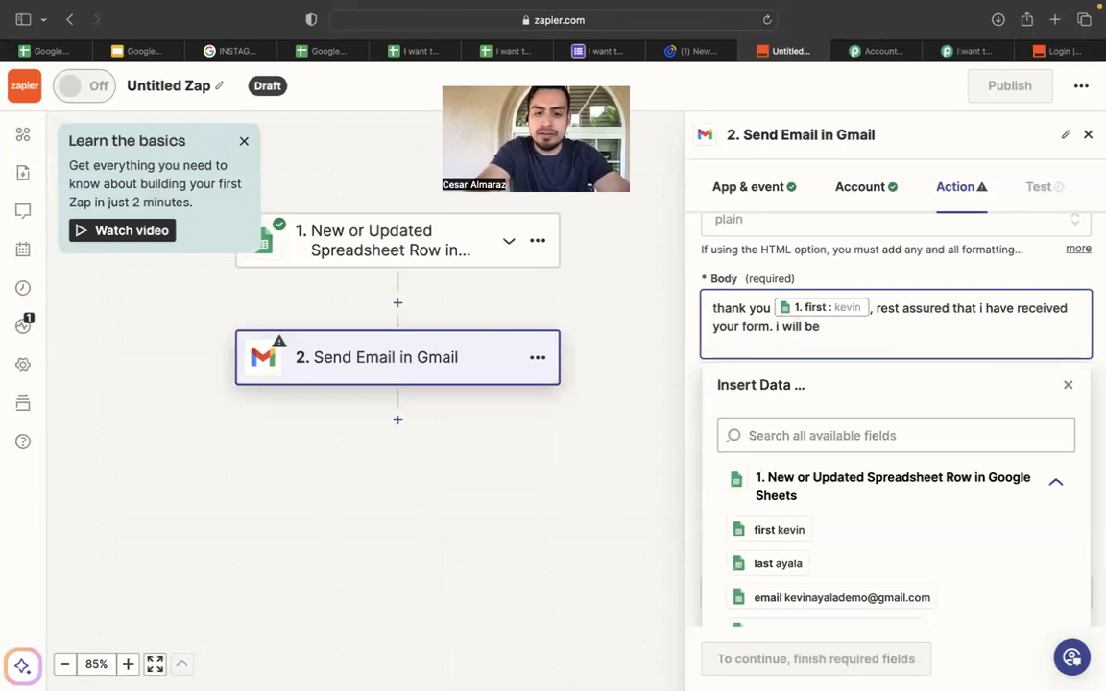
pyautogui.press('BackSpace')
pyautogui.press('BackSpace')
pyautogui.press('BackSpace')
pyautogui.press('BackSpace')
pyautogui.press('BackSpace')
pyautogui.press('BackSpace')
pyautogui.press('BackSpace')
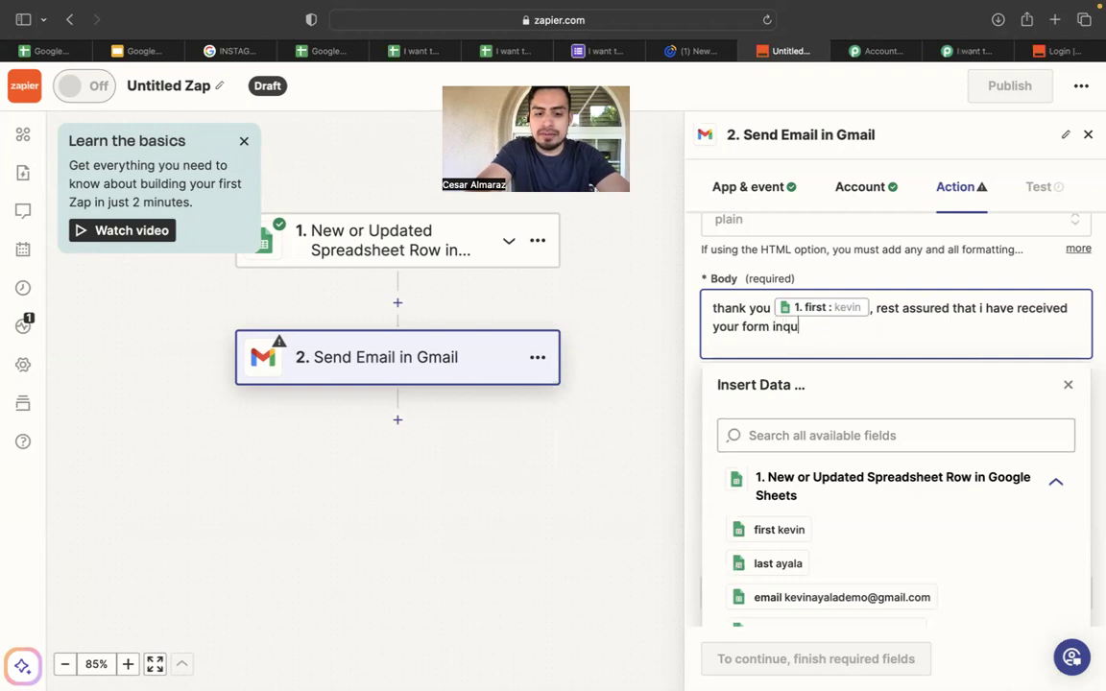
pyautogui.write('ng about')
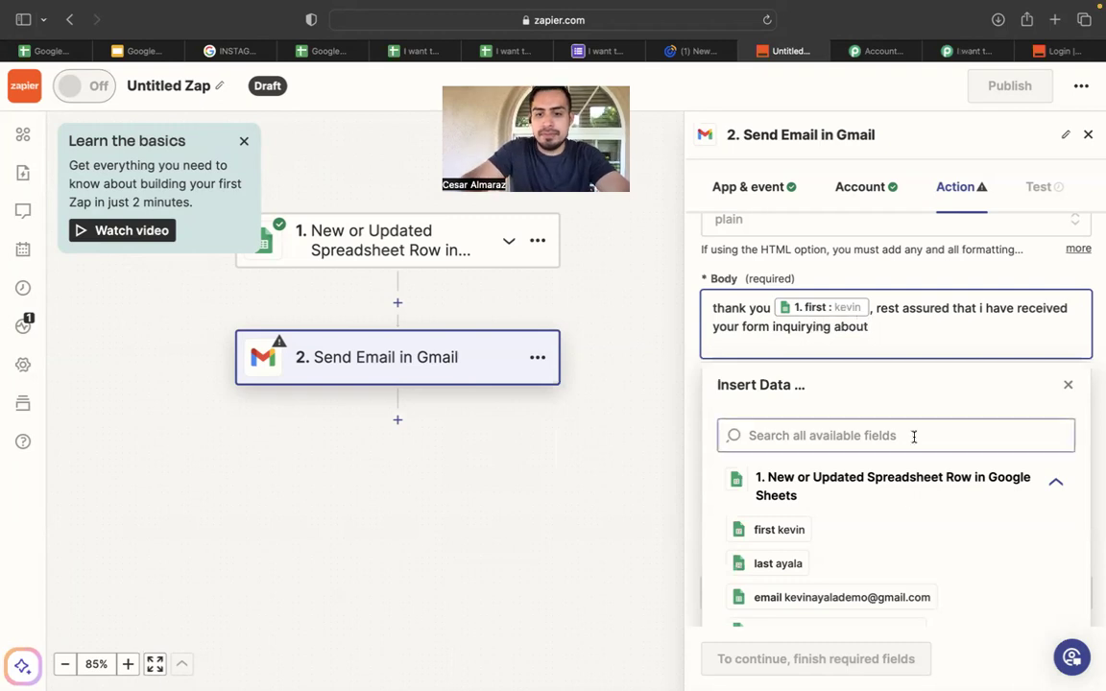
pyautogui.scroll(-3, 842, 536)
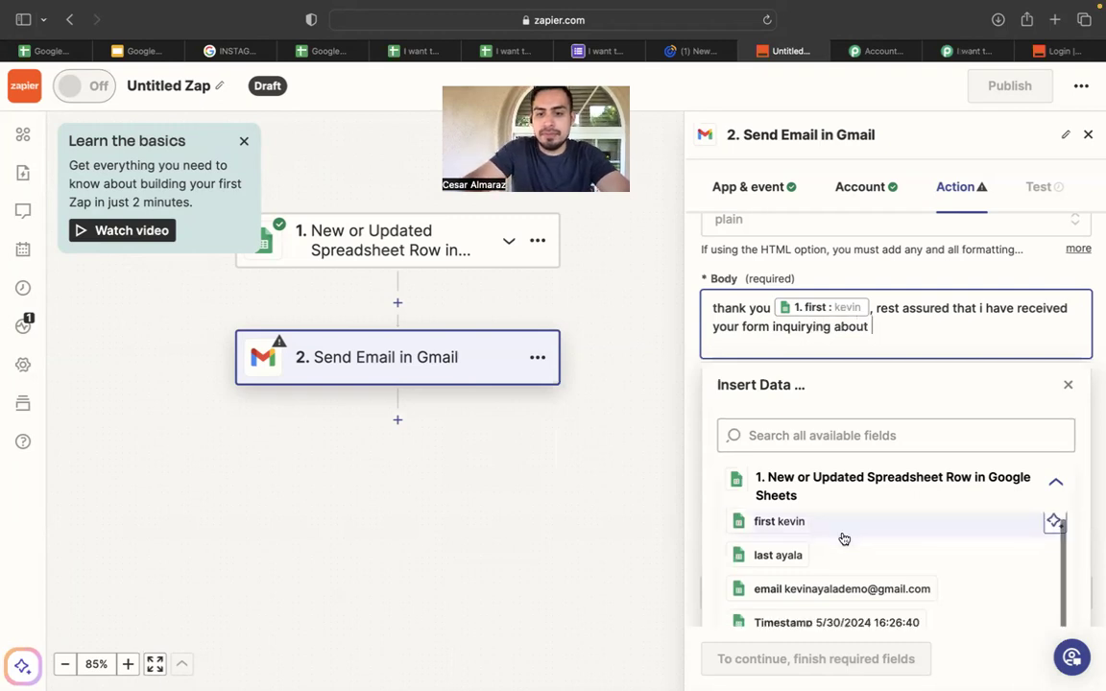
# Insert the 'what do you want to buy' field, type 'in the', then insert the where field.
pyautogui.click(867, 560)
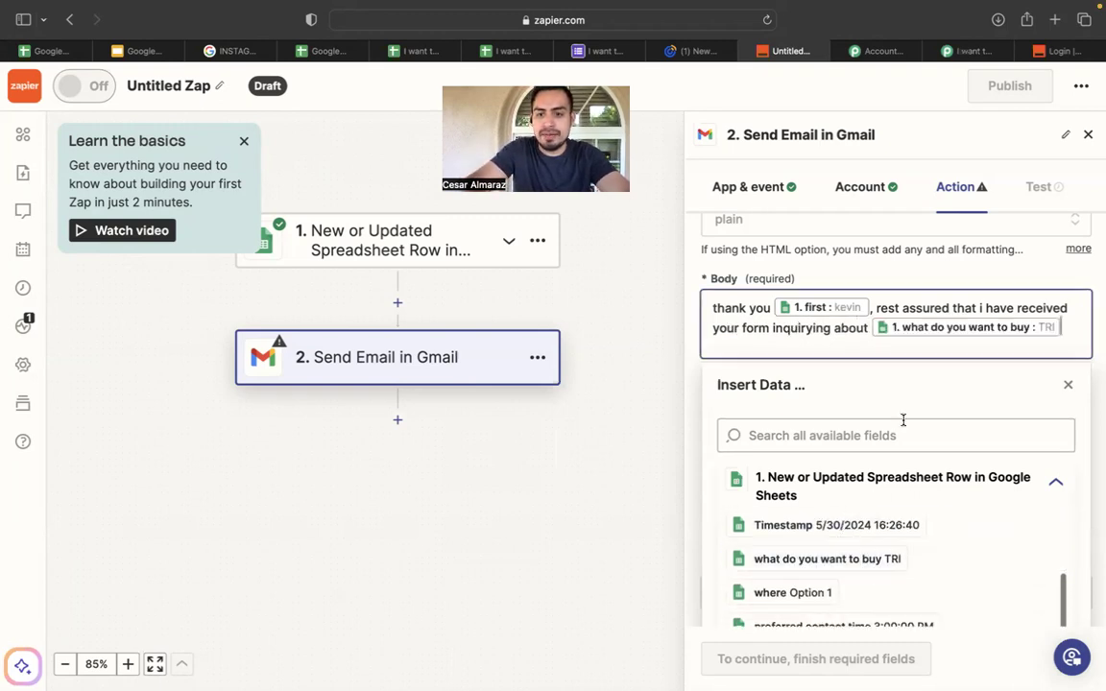
pyautogui.scroll(-2, 895, 469)
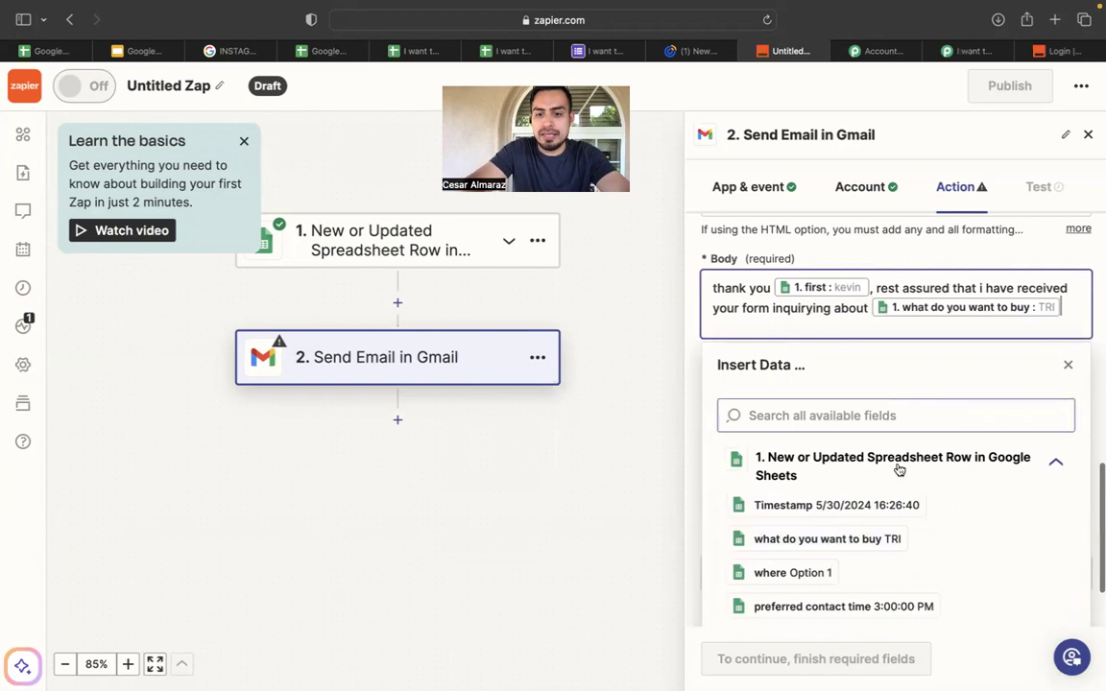
pyautogui.scroll(1, 876, 503)
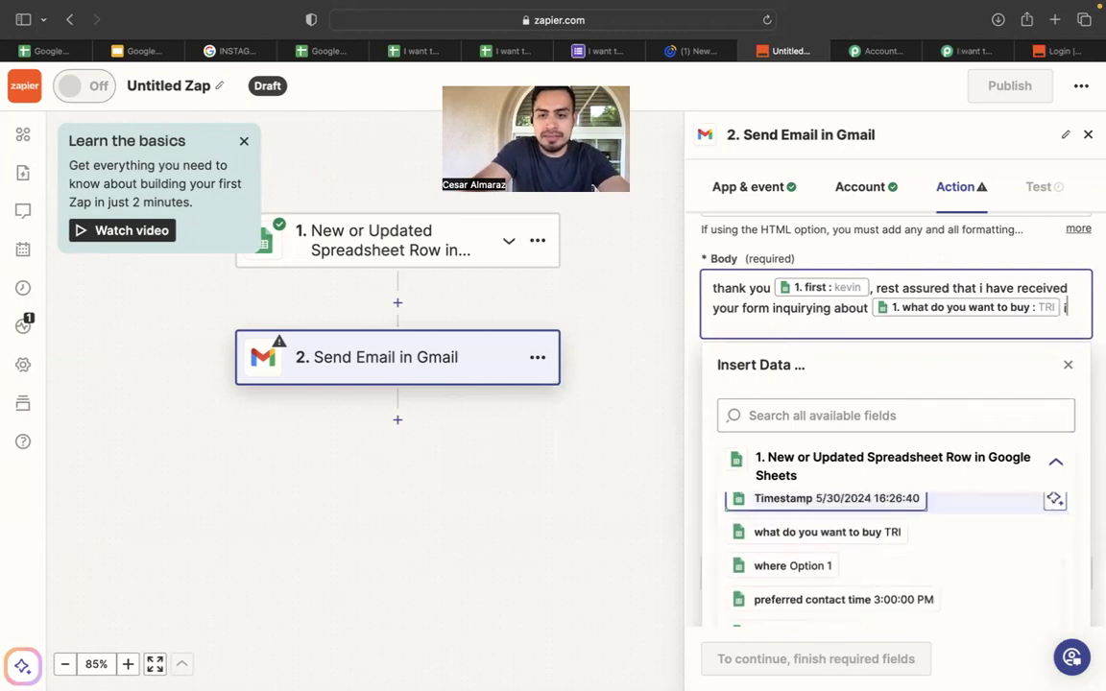
pyautogui.write('in the city of')
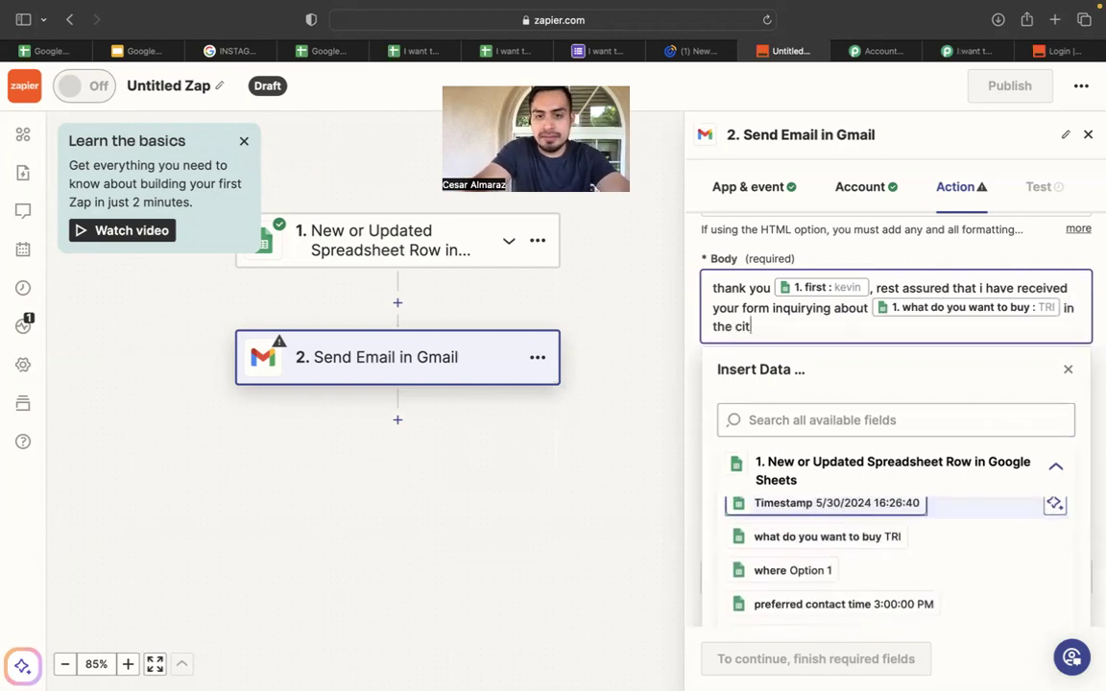
pyautogui.click(818, 572)
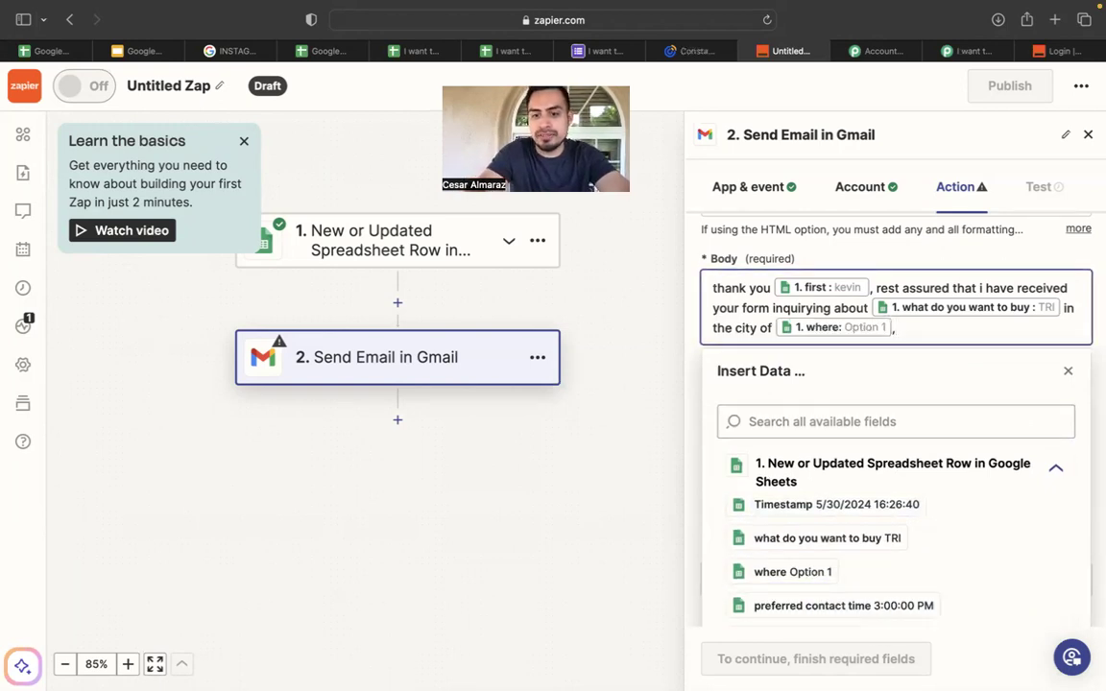
pyautogui.scroll(-3, 868, 535)
pyautogui.scroll(-1, 868, 539)
# Add ', and i will be contacting you via' followed by the call to text field.
pyautogui.write(',')
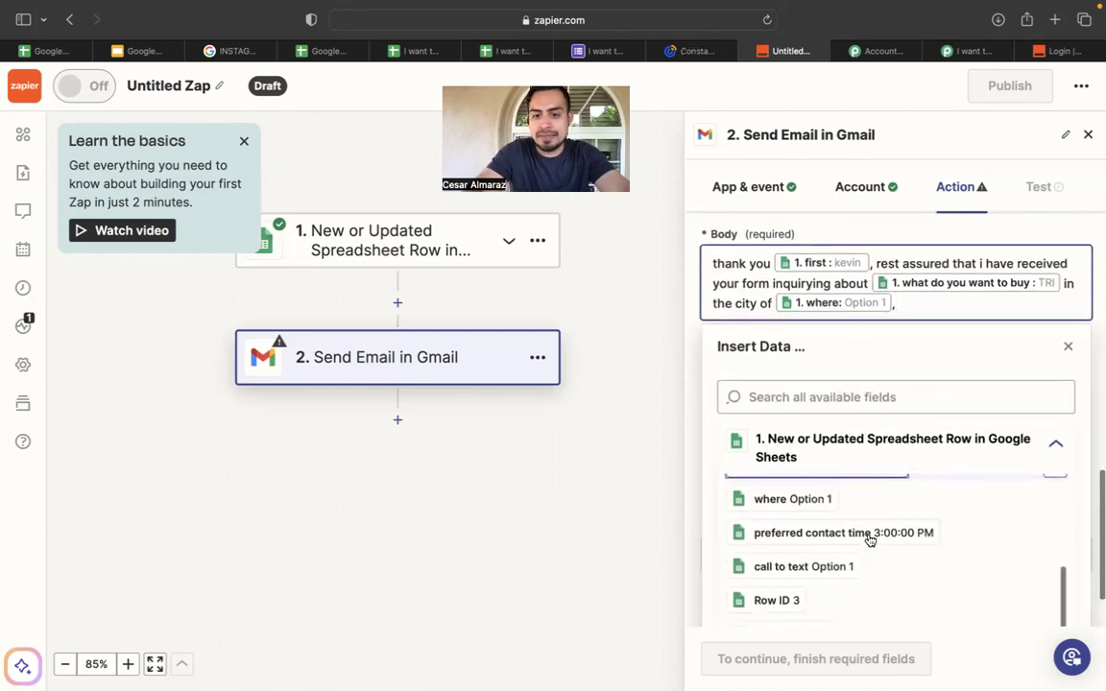
pyautogui.write(' and i will')
pyautogui.write(' vbe')
pyautogui.press('BackSpace')
pyautogui.press('BackSpace')
pyautogui.press('BackSpace')
pyautogui.write('be ci')
pyautogui.press('BackSpace')
pyautogui.press('BackSpace')
pyautogui.press('BackSpace')
pyautogui.write('ontacting you via')
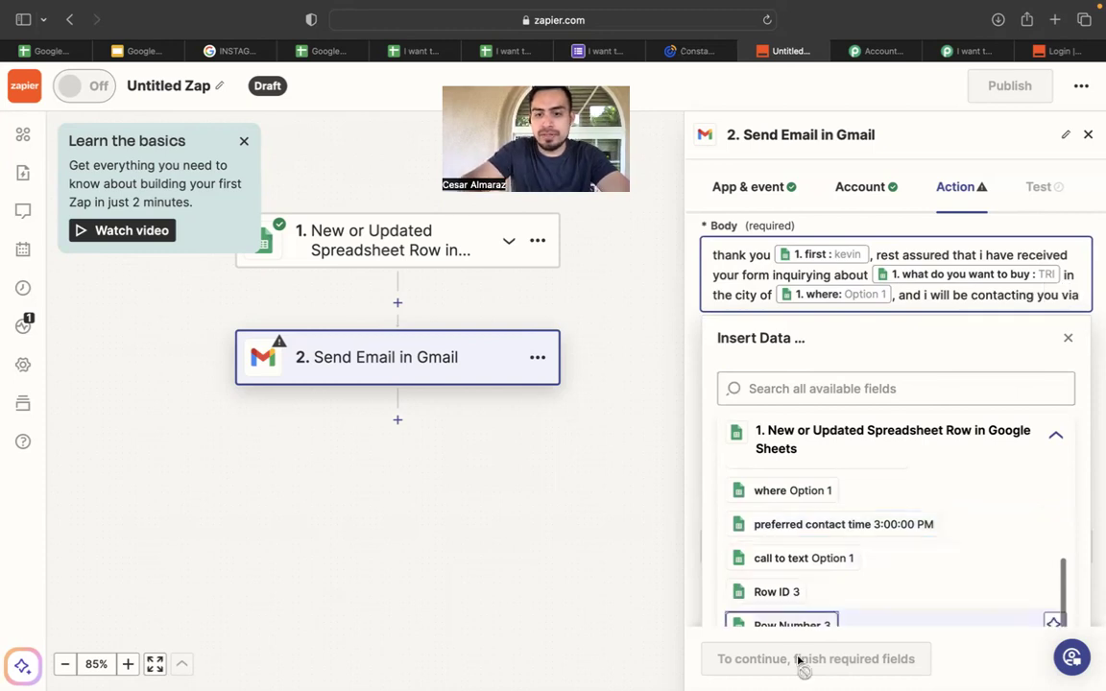
pyautogui.scroll(-2, 876, 550)
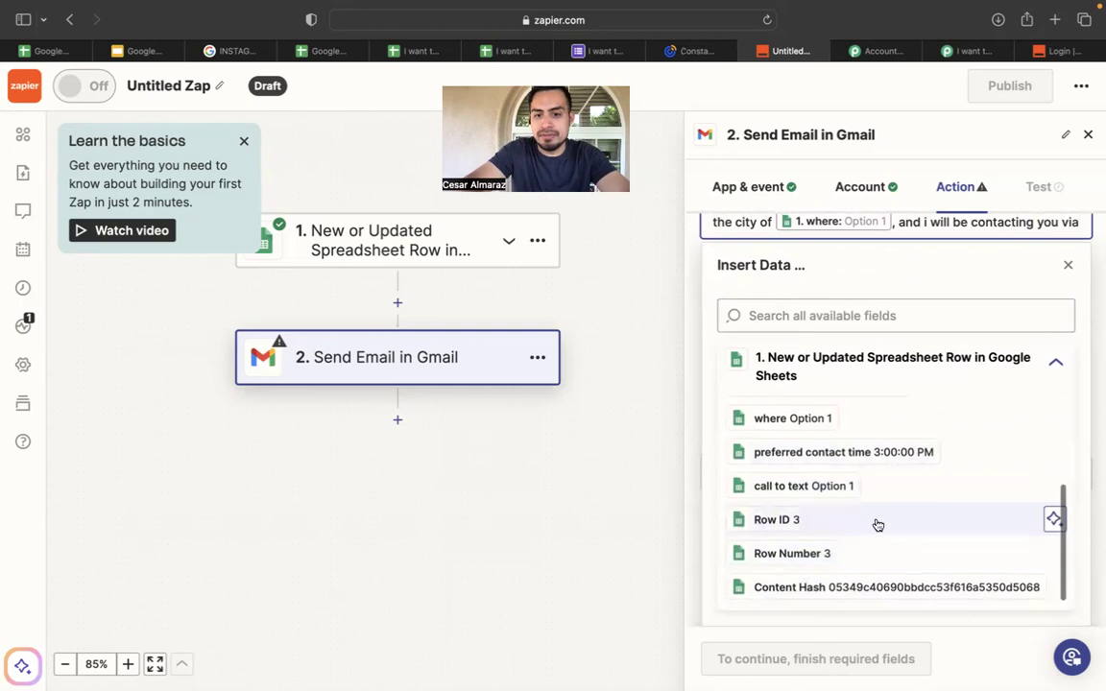
pyautogui.scroll(5, 876, 524)
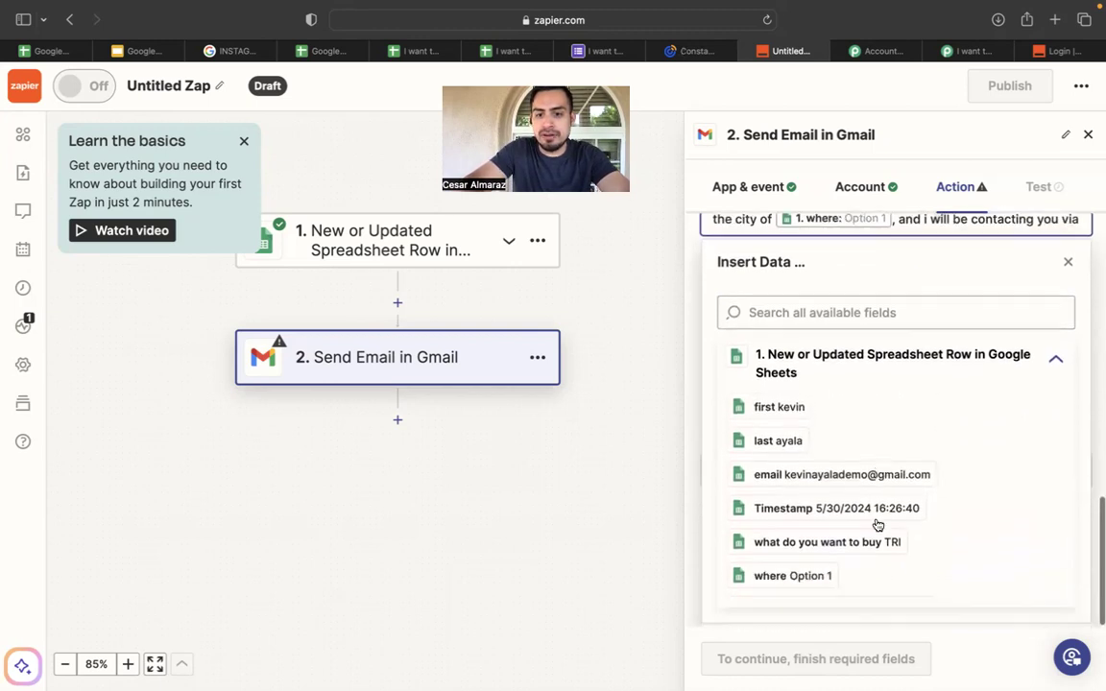
pyautogui.scroll(-4, 878, 518)
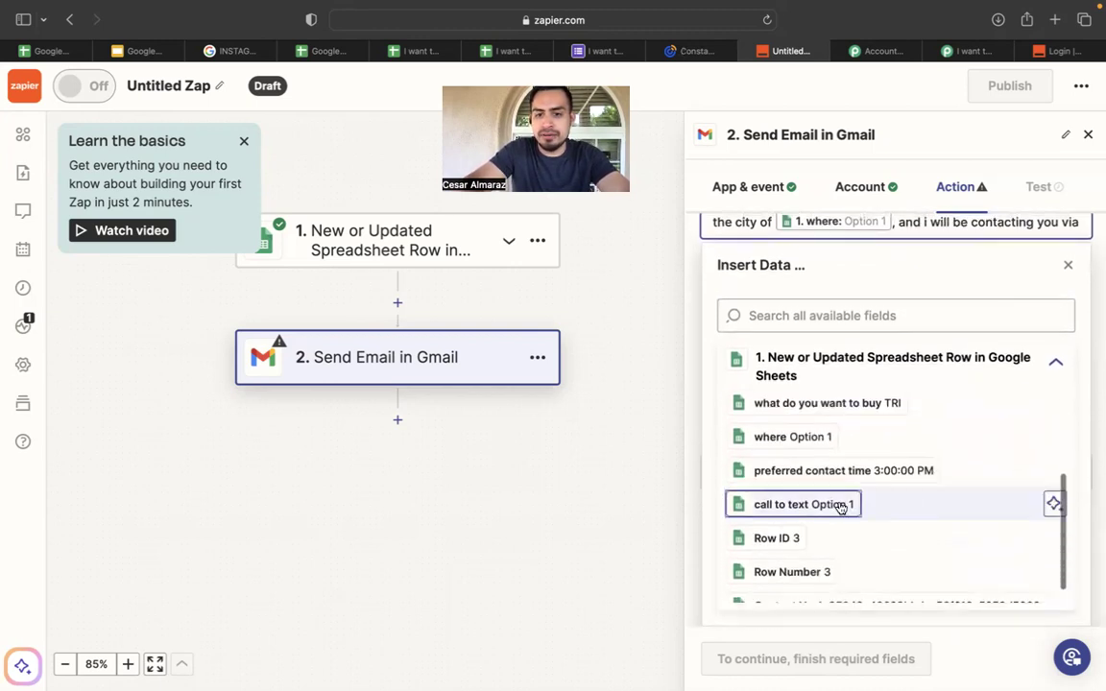
pyautogui.click(840, 505)
pyautogui.scroll(2, 839, 506)
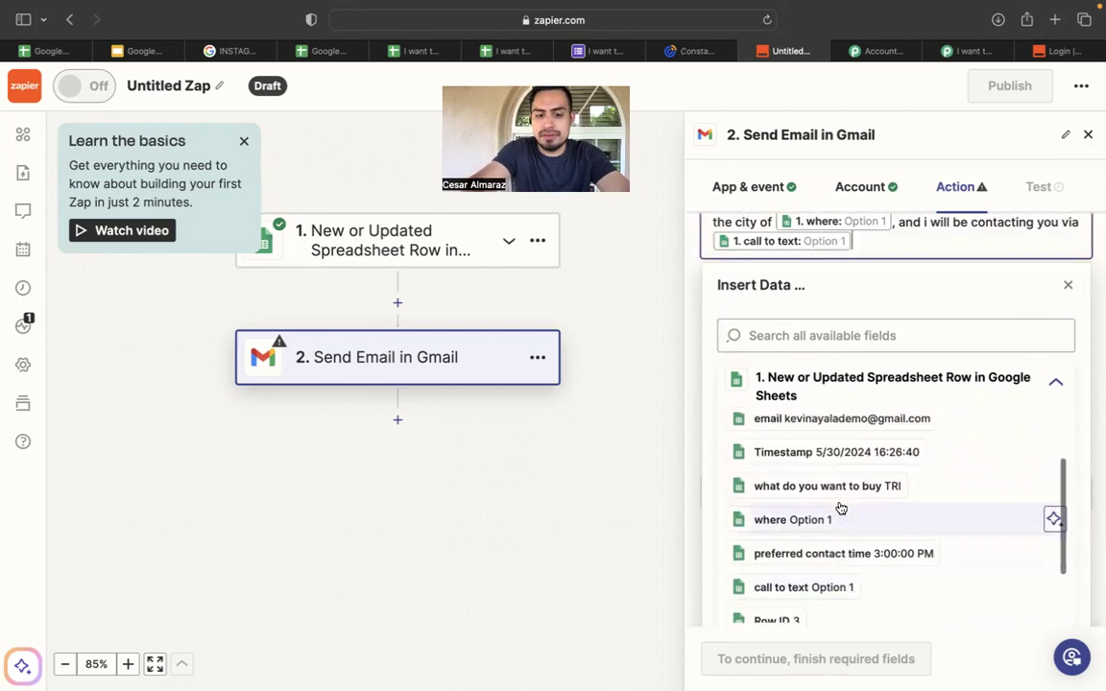
# Add 'to the number' followed by the Content Hash field.
pyautogui.write('to theh bu')
pyautogui.press('BackSpace')
pyautogui.press('BackSpace')
pyautogui.press('BackSpace')
pyautogui.press('BackSpace')
pyautogui.write('number')
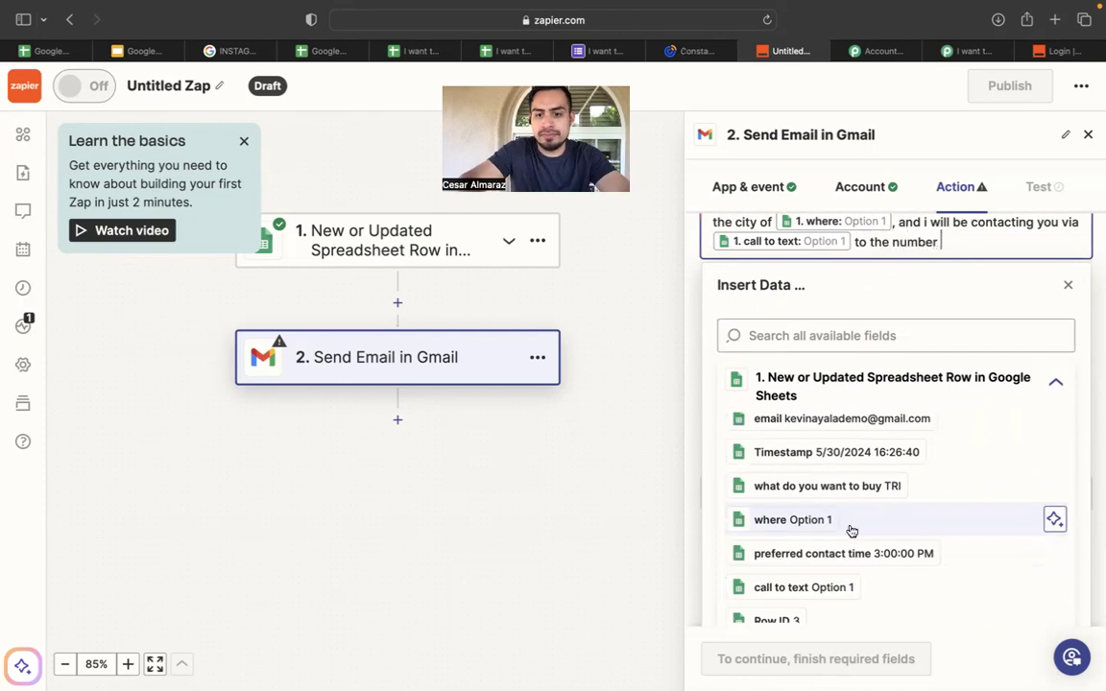
pyautogui.scroll(-5, 851, 531)
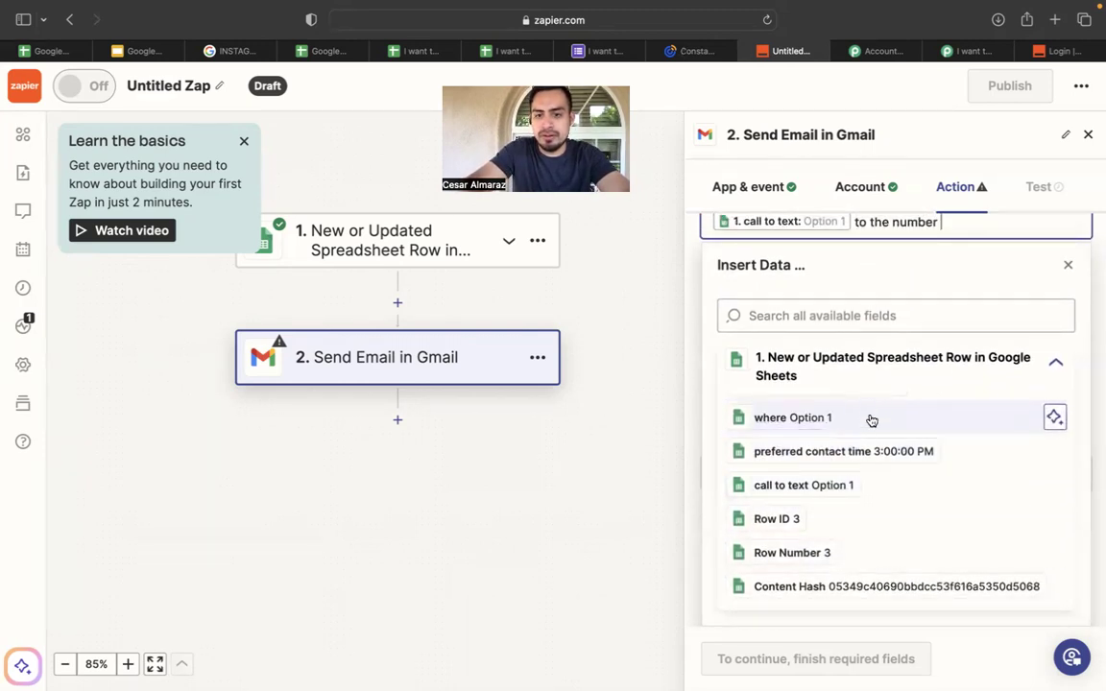
pyautogui.scroll(5, 859, 510)
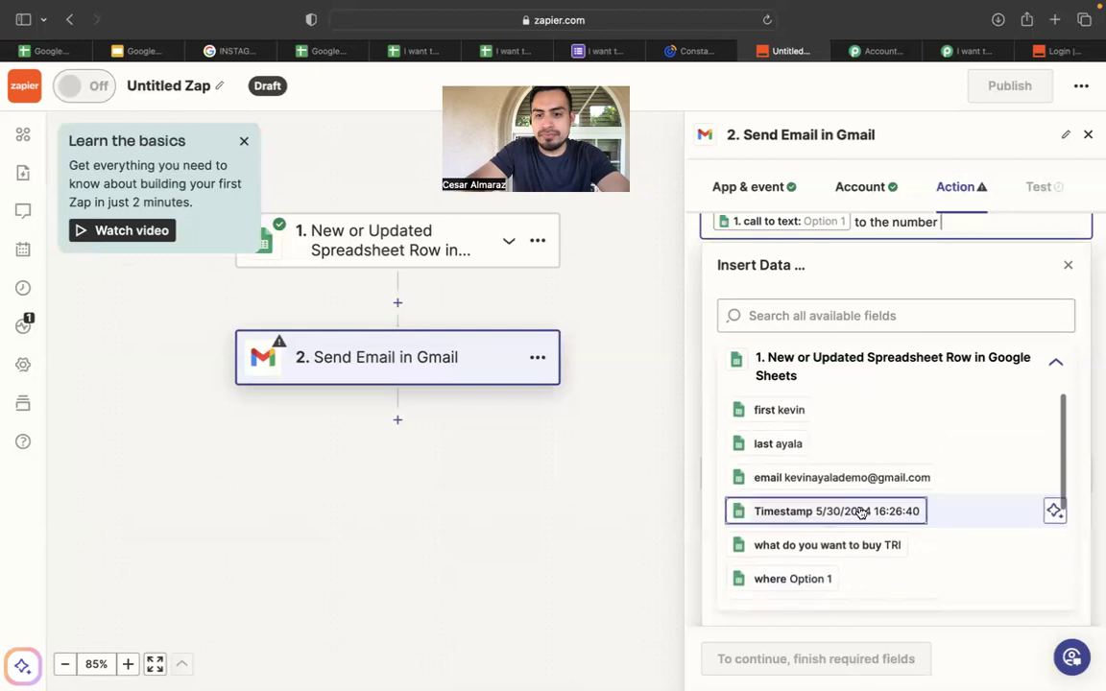
pyautogui.scroll(-5, 859, 511)
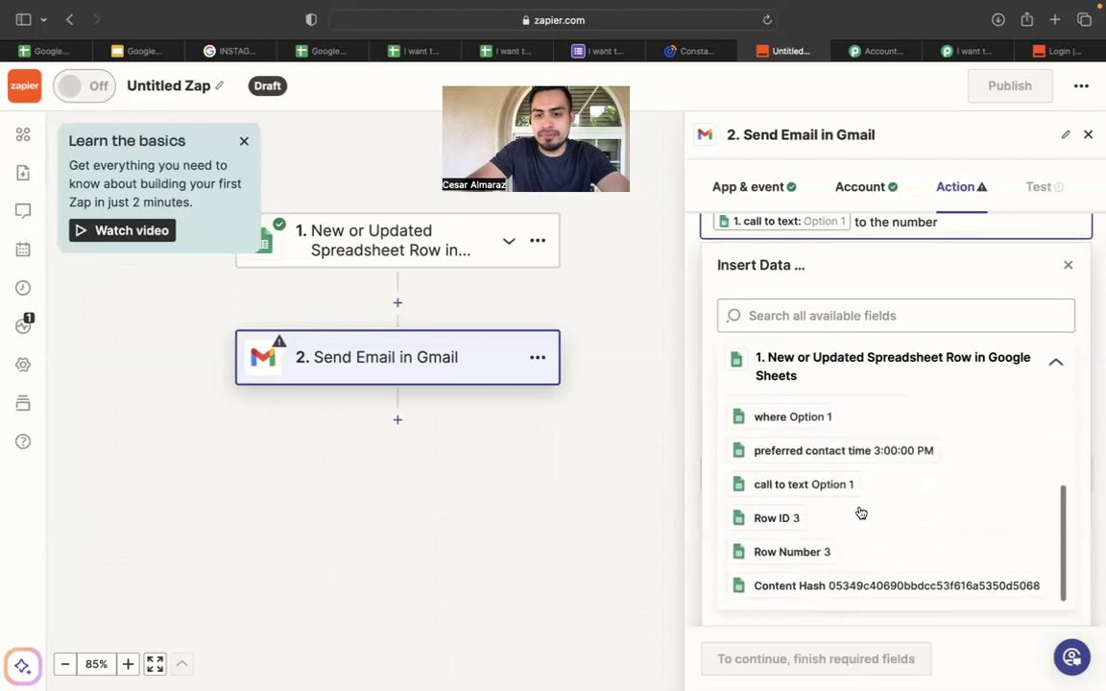
pyautogui.click(837, 589)
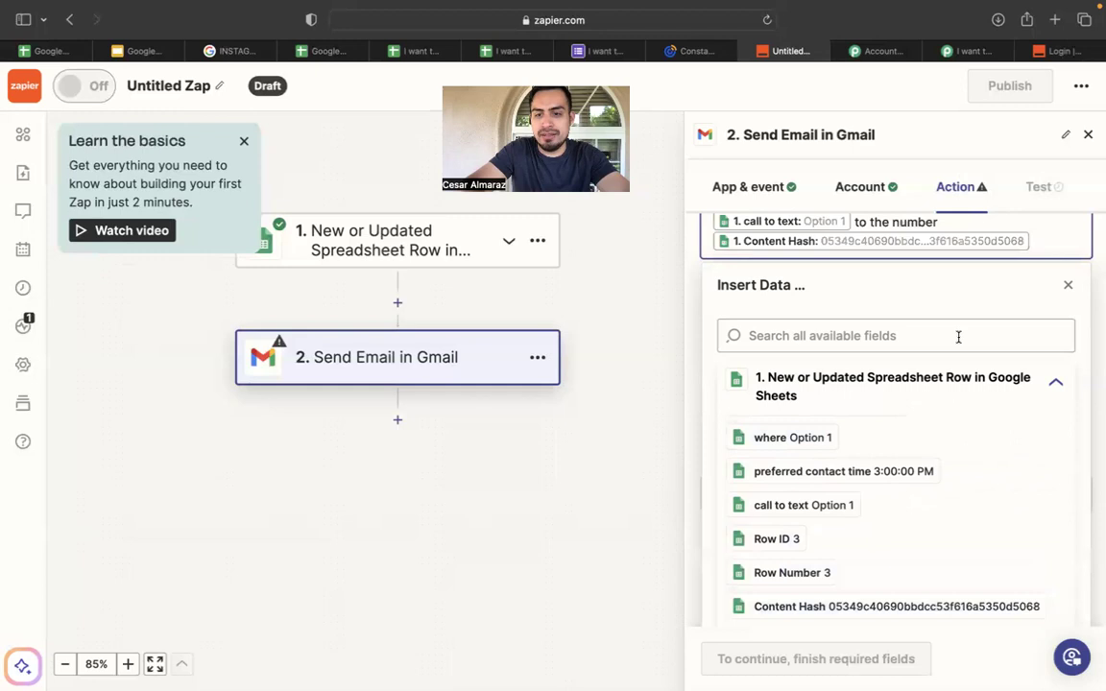
pyautogui.scroll(1, 1026, 257)
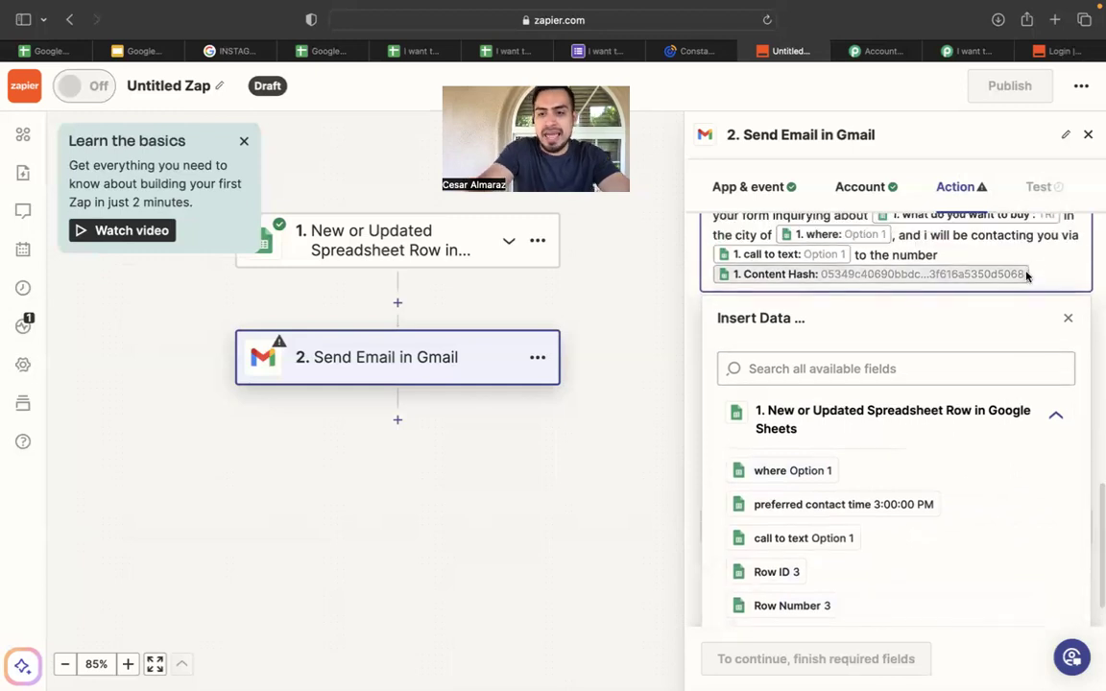
pyautogui.scroll(-2, 980, 469)
pyautogui.scroll(4, 984, 471)
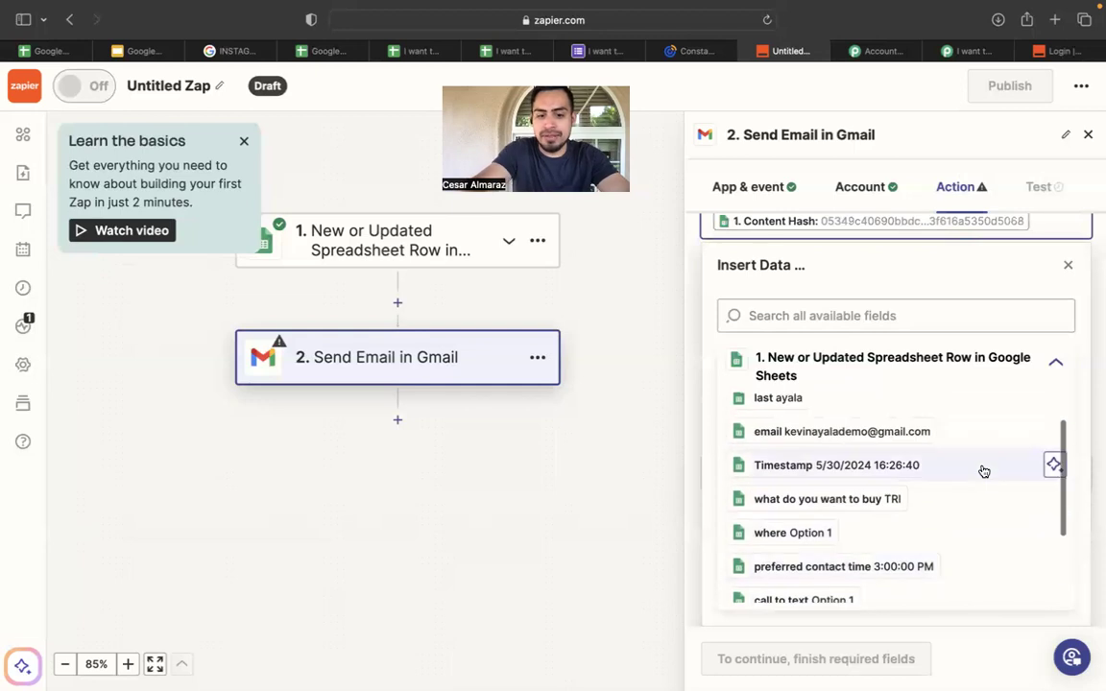
# Add 'at' plus the preferred contact time field, a period, and a new line.
pyautogui.write('at')
pyautogui.scroll(-3, 912, 475)
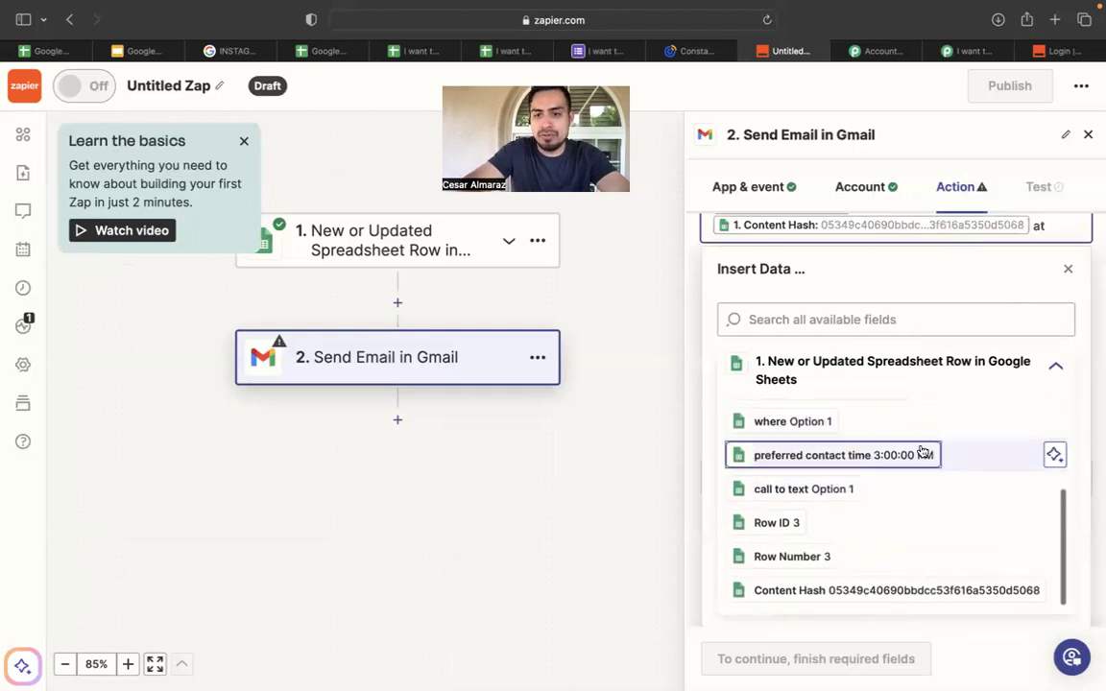
pyautogui.click(921, 454)
pyautogui.scroll(5, 920, 437)
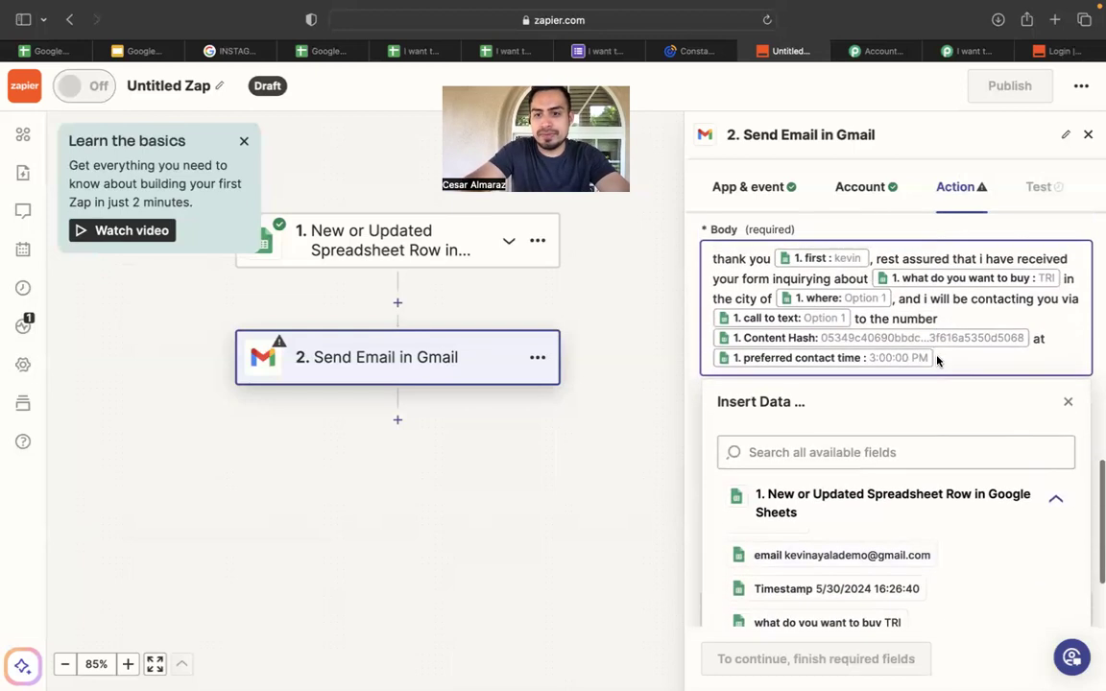
pyautogui.write('.')
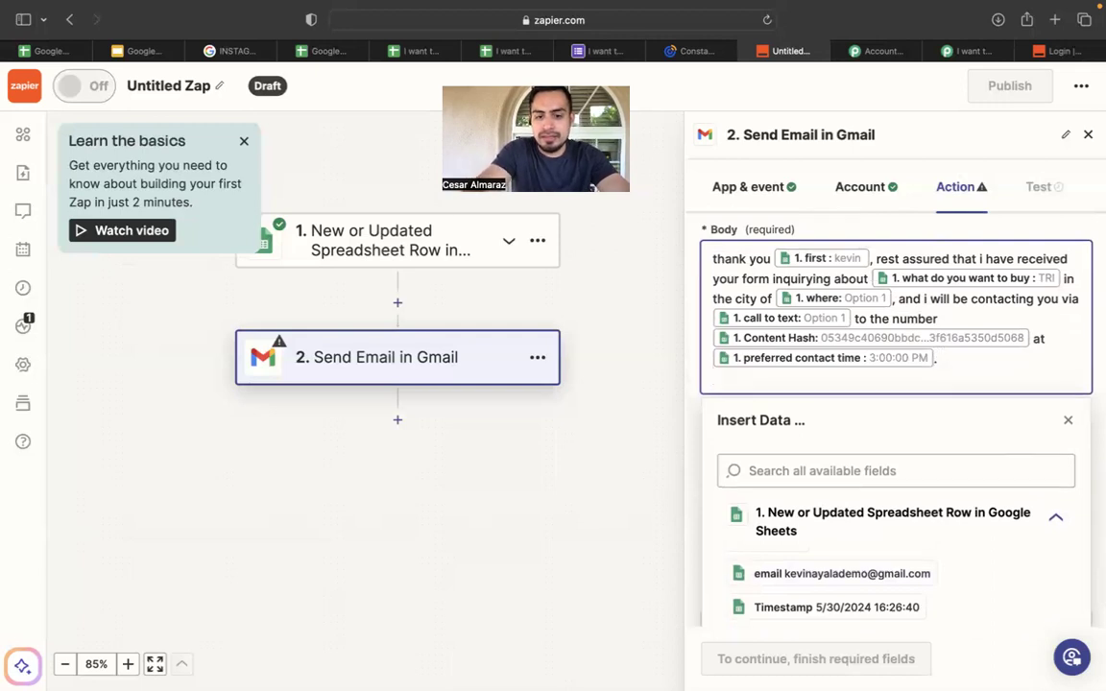
pyautogui.press('Return')
# Type 'thank you again' followed by the lead's first and last name fields.
pyautogui.write('thank you again')
pyautogui.scroll(-3, 827, 584)
pyautogui.scroll(-5, 827, 585)
pyautogui.scroll(5, 861, 520)
pyautogui.click(796, 414)
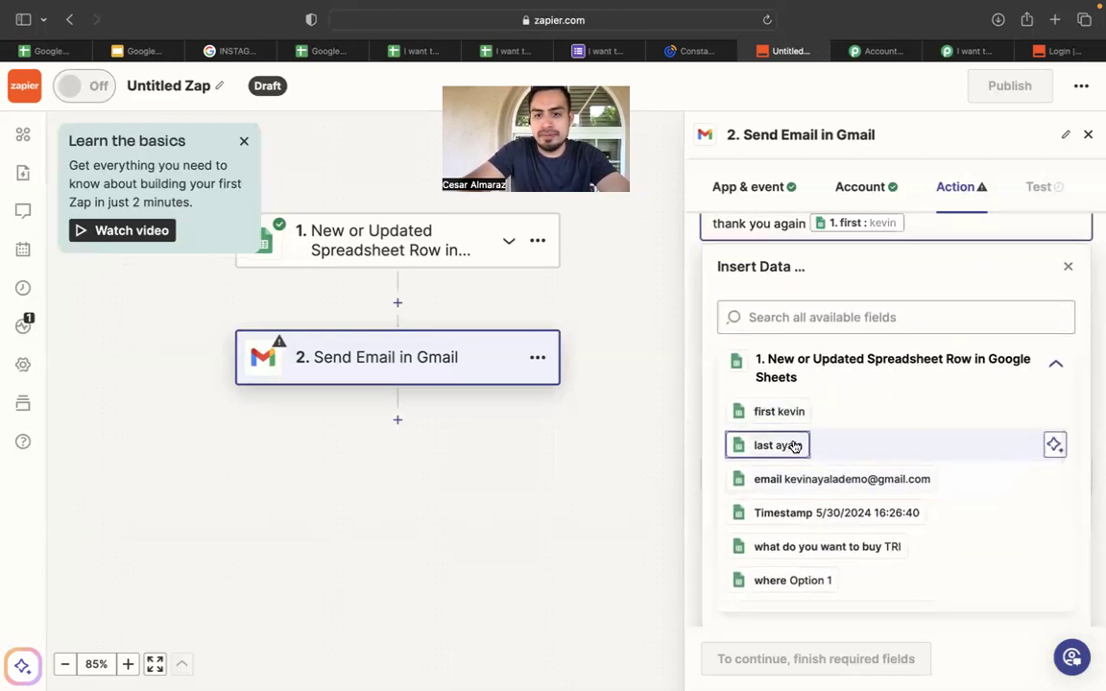
pyautogui.click(793, 447)
pyautogui.scroll(3, 950, 266)
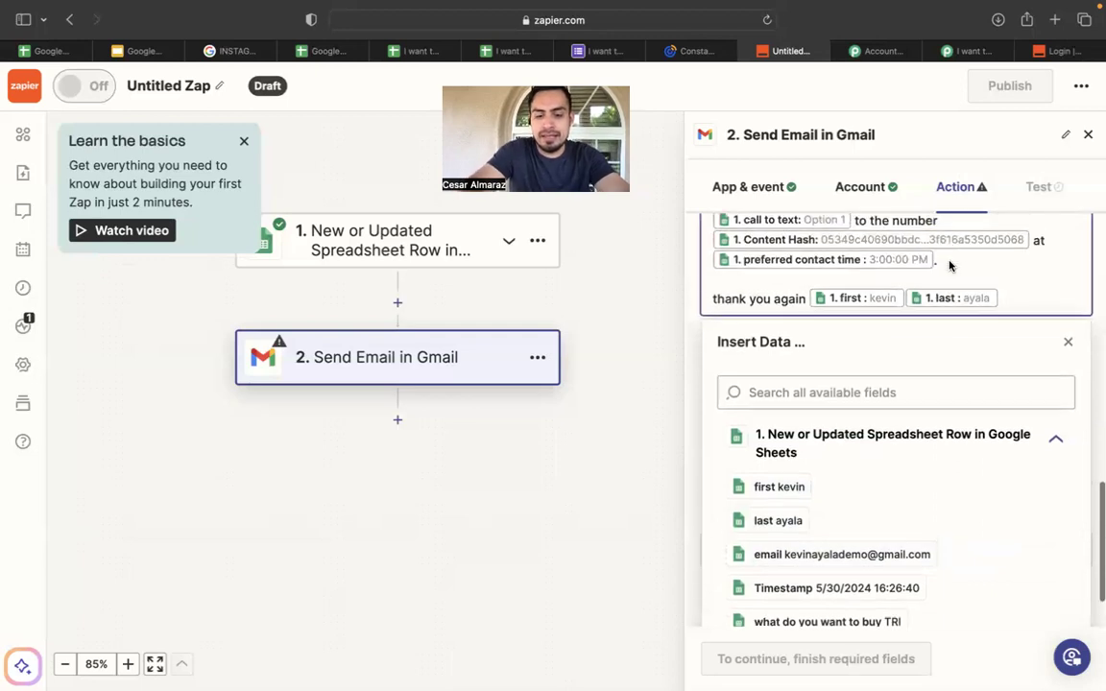
# End the Body with 'i look forward talking with you soon!'.
pyautogui.write('i look ')
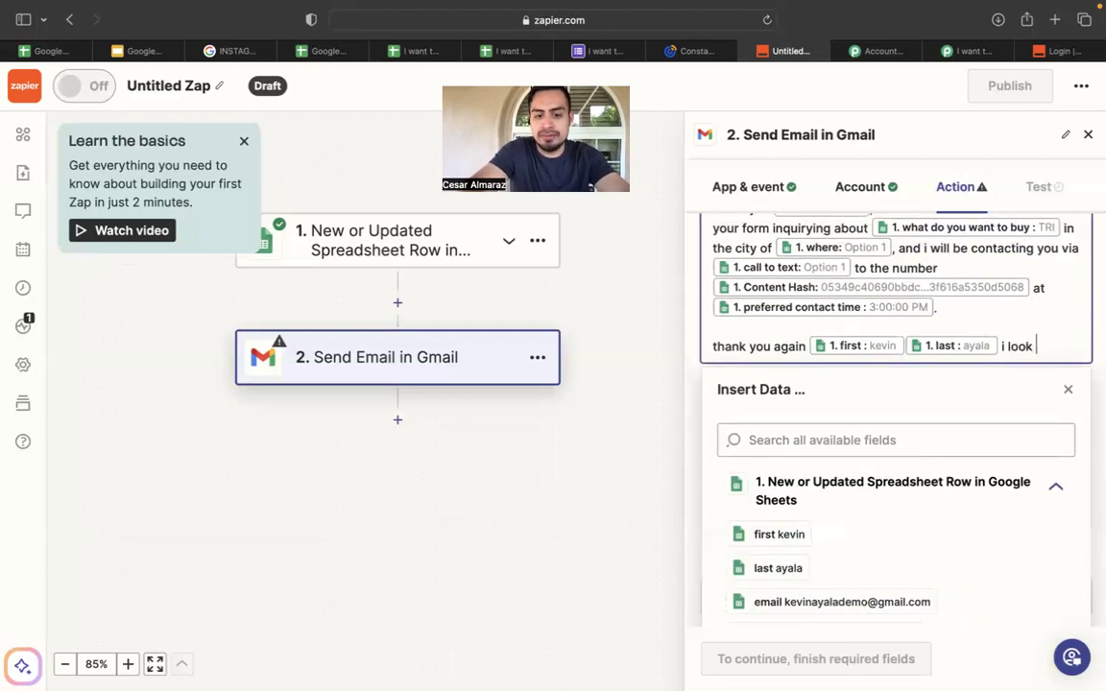
pyautogui.write('foward talki')
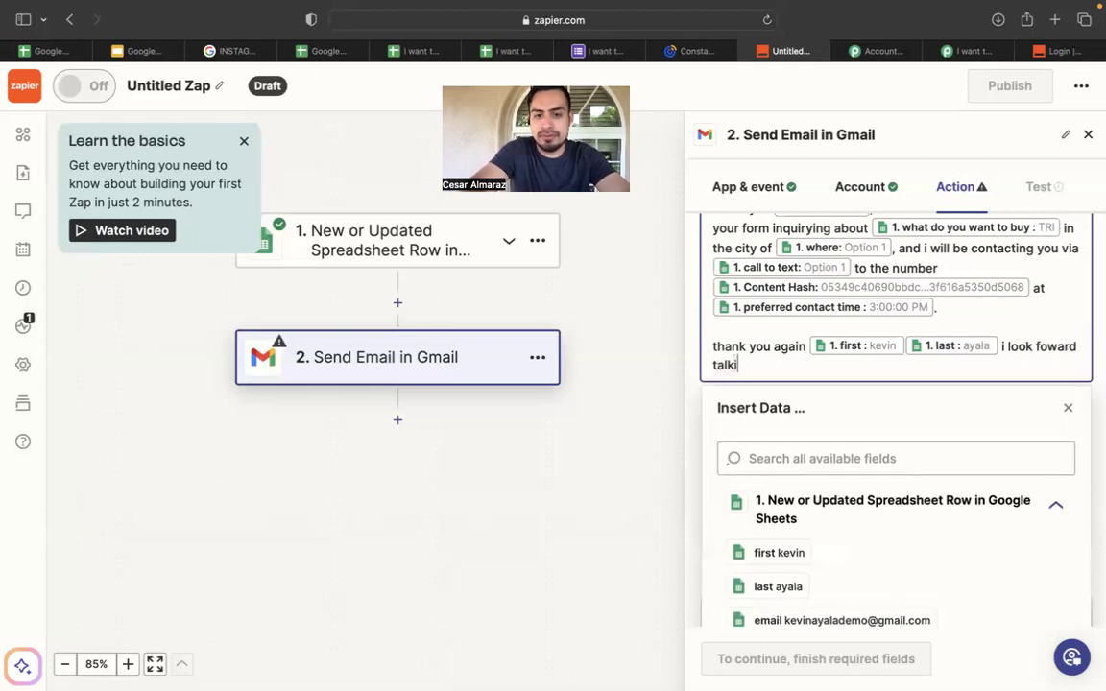
pyautogui.write('ng with you soon')
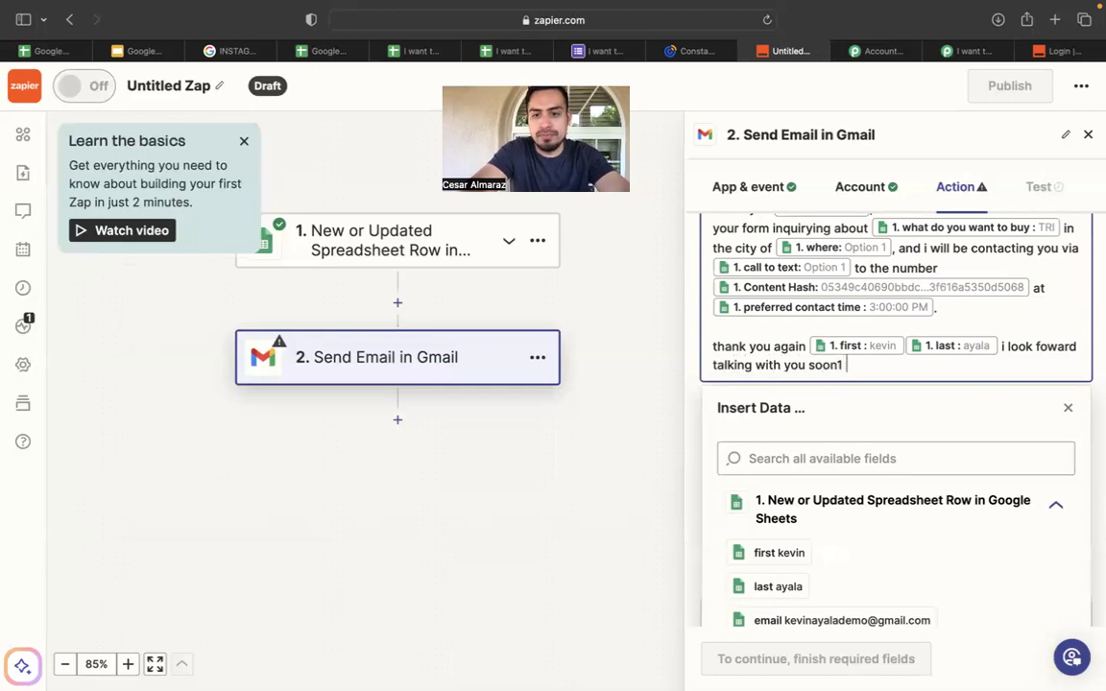
pyautogui.write('!')
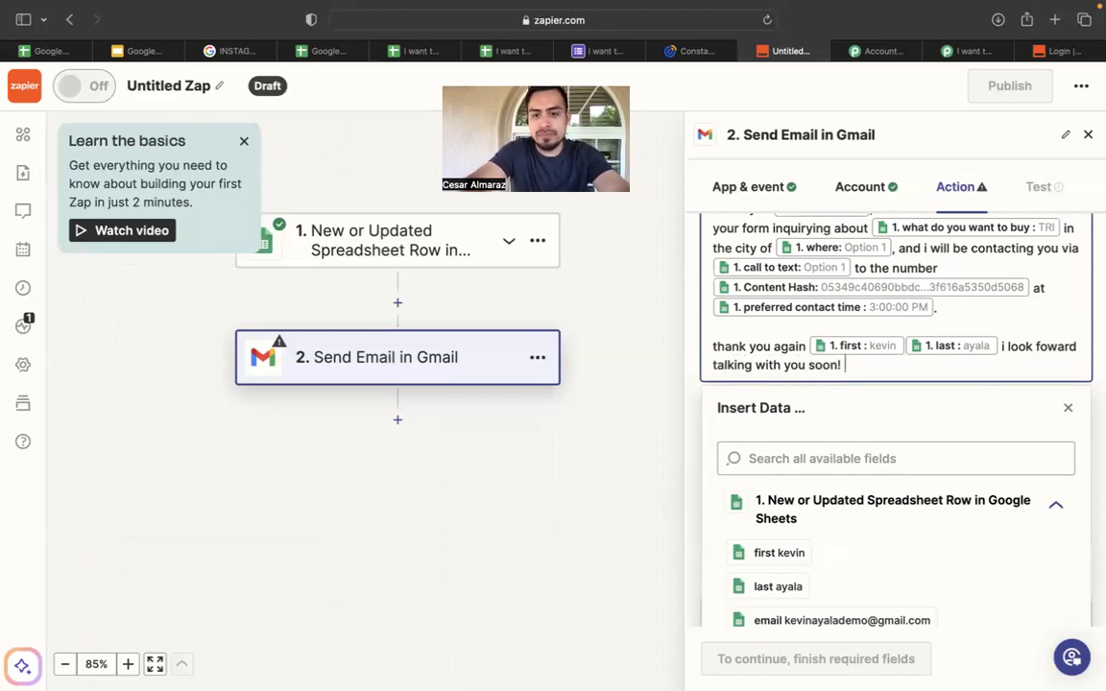
pyautogui.scroll(-3, 1061, 361)
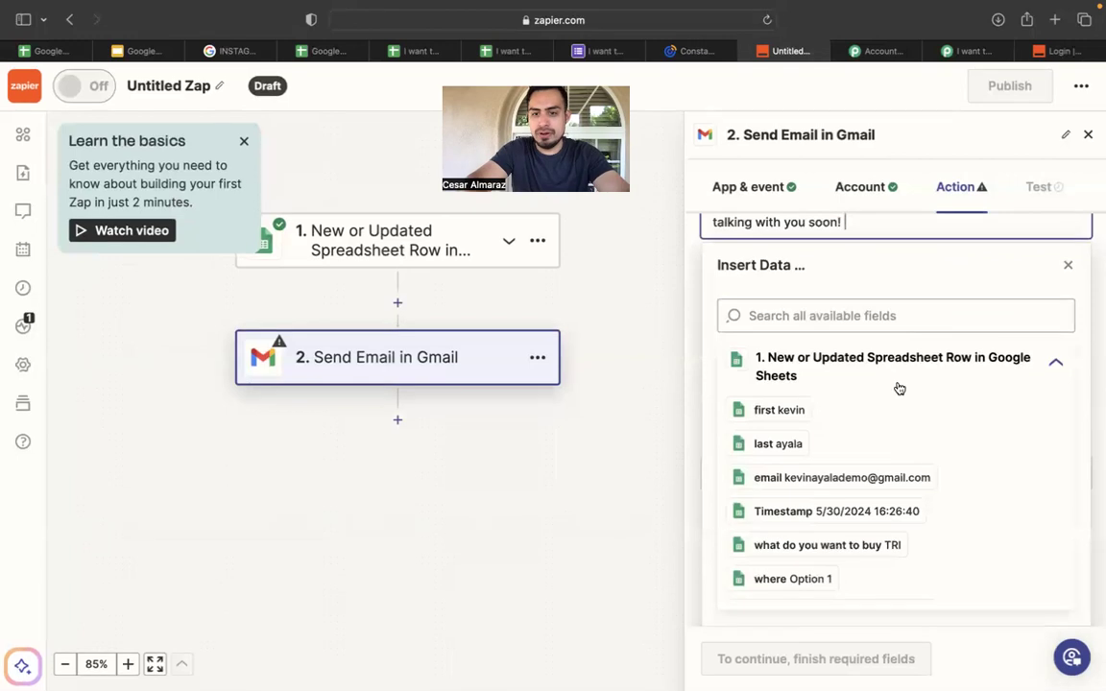
pyautogui.scroll(5, 895, 388)
pyautogui.scroll(1, 918, 419)
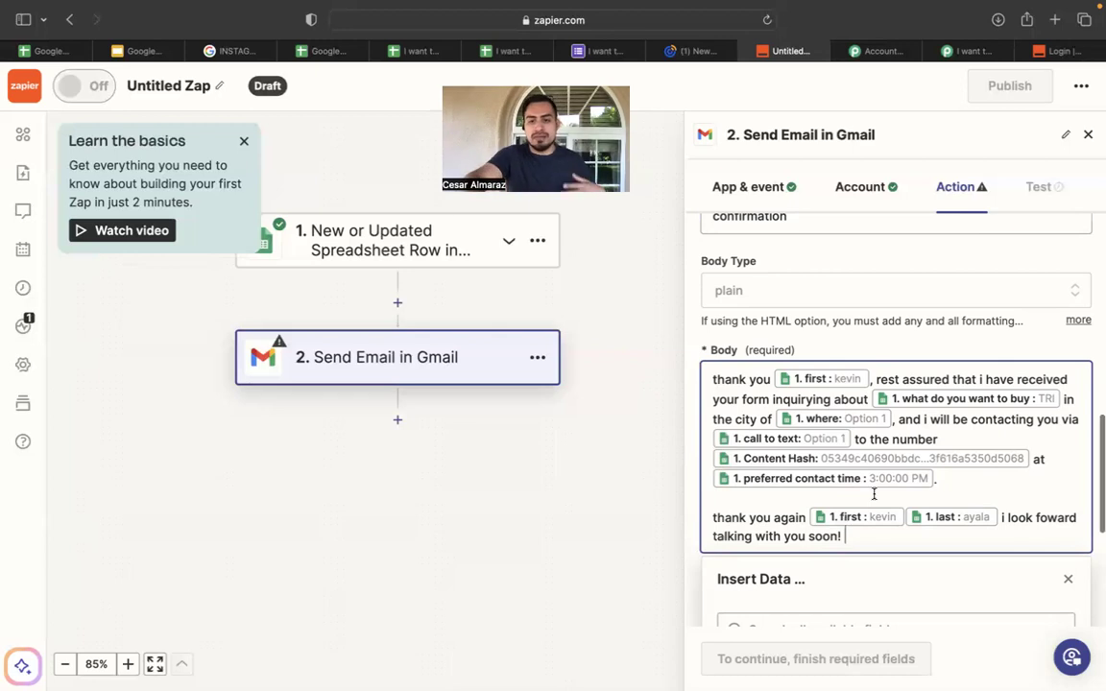
# Review the Gmail action fields and continue to the test stage.
pyautogui.scroll(1, 874, 495)
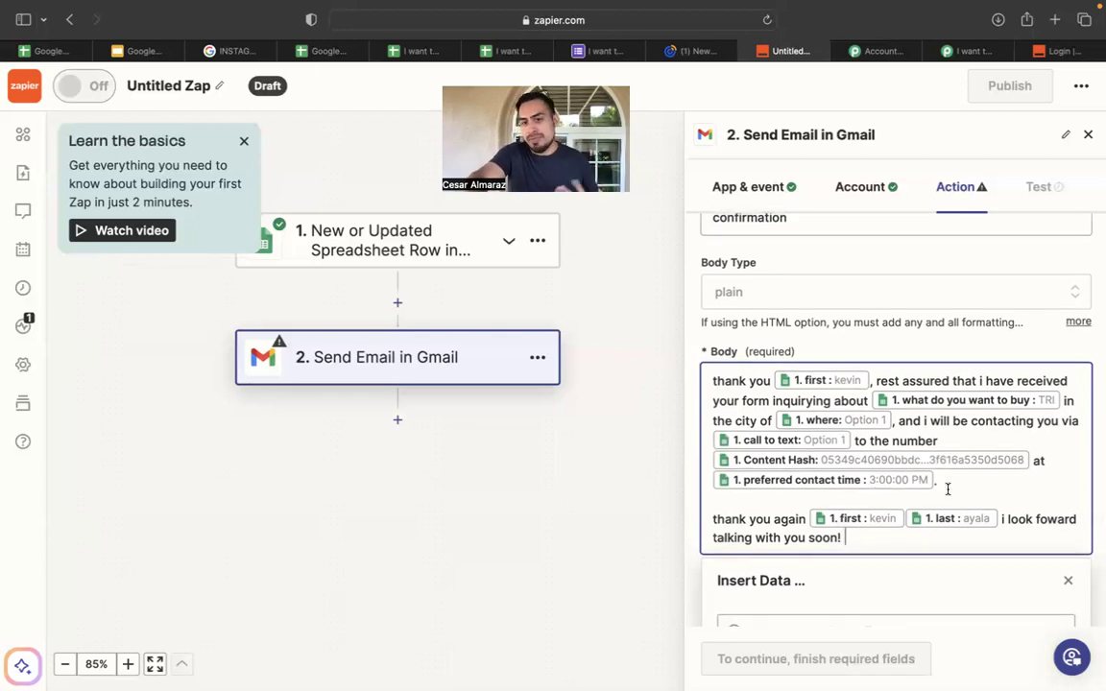
pyautogui.scroll(-3, 963, 480)
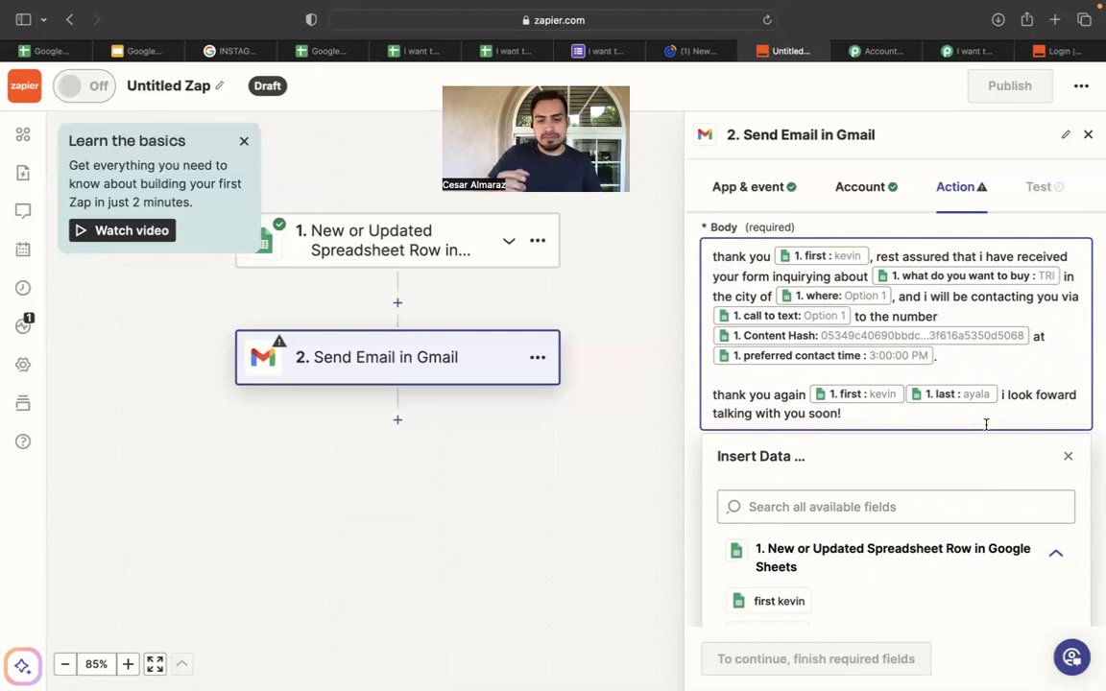
pyautogui.scroll(-5, 986, 423)
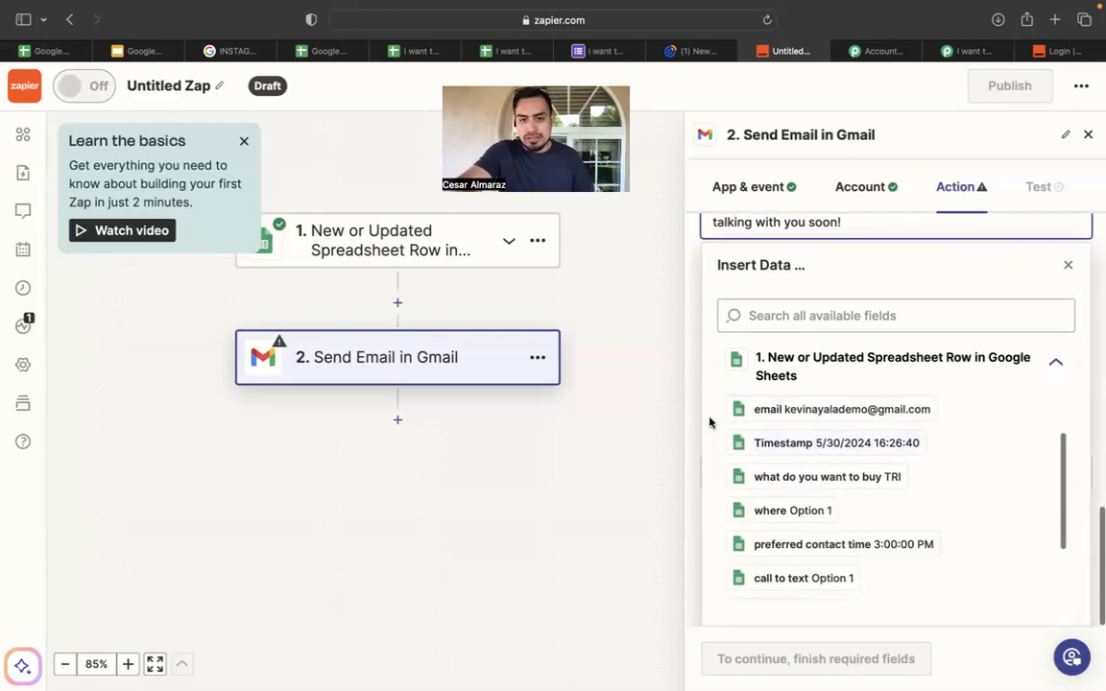
pyautogui.scroll(-3, 837, 420)
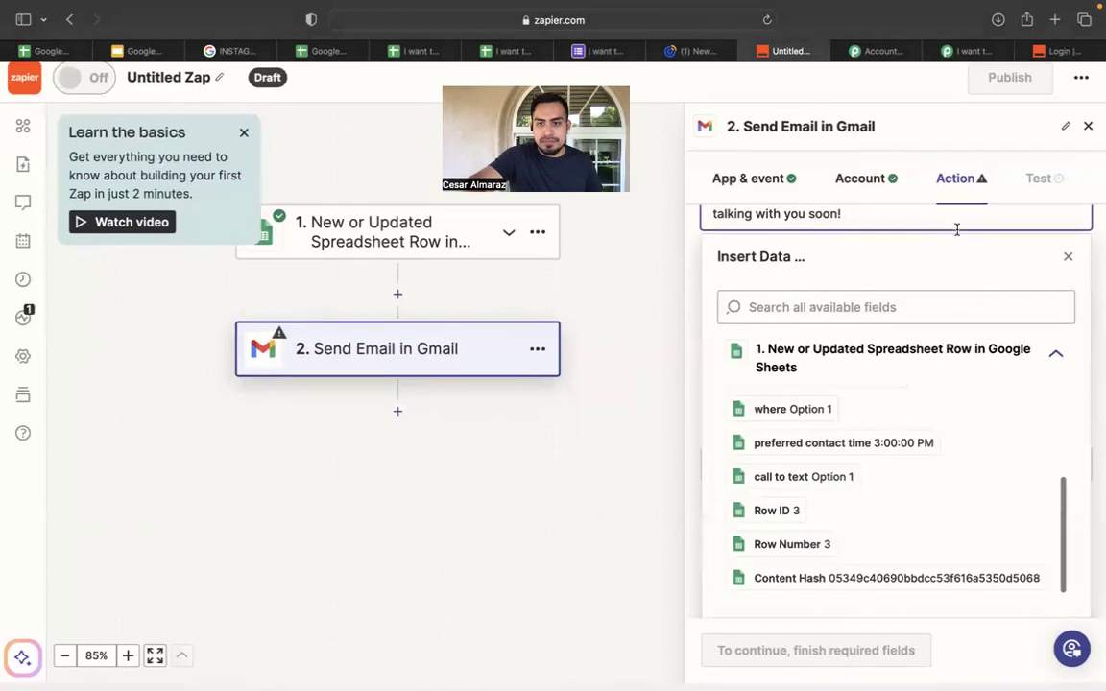
pyautogui.scroll(8, 935, 389)
pyautogui.scroll(-2, 935, 389)
pyautogui.scroll(-4, 935, 389)
pyautogui.scroll(5, 933, 384)
pyautogui.scroll(6, 933, 383)
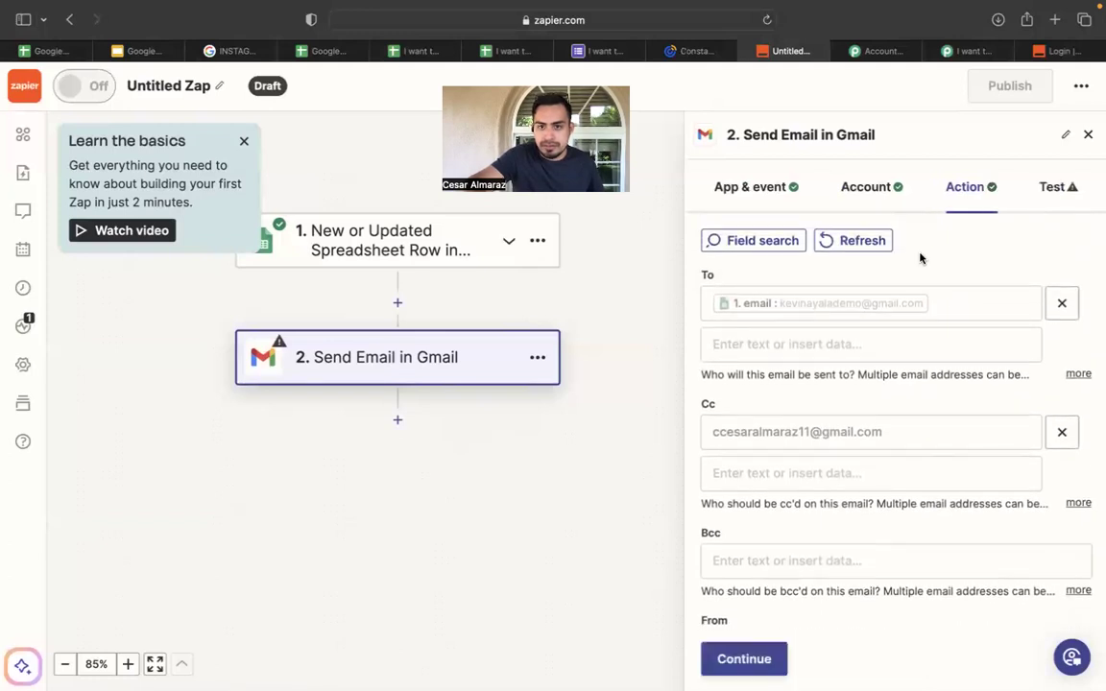
pyautogui.click(761, 659)
# Test the Send Email in Gmail step and confirm the sample email shows SENT.
pyautogui.scroll(-5, 836, 510)
pyautogui.scroll(4, 837, 513)
pyautogui.scroll(-5, 837, 512)
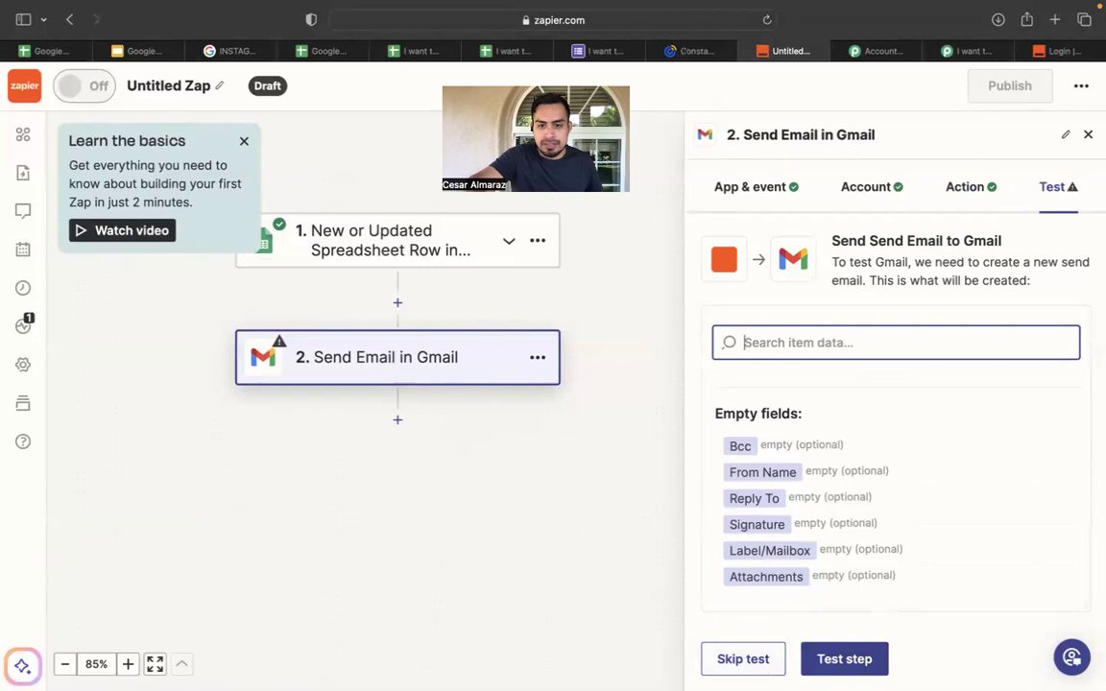
pyautogui.click(845, 662)
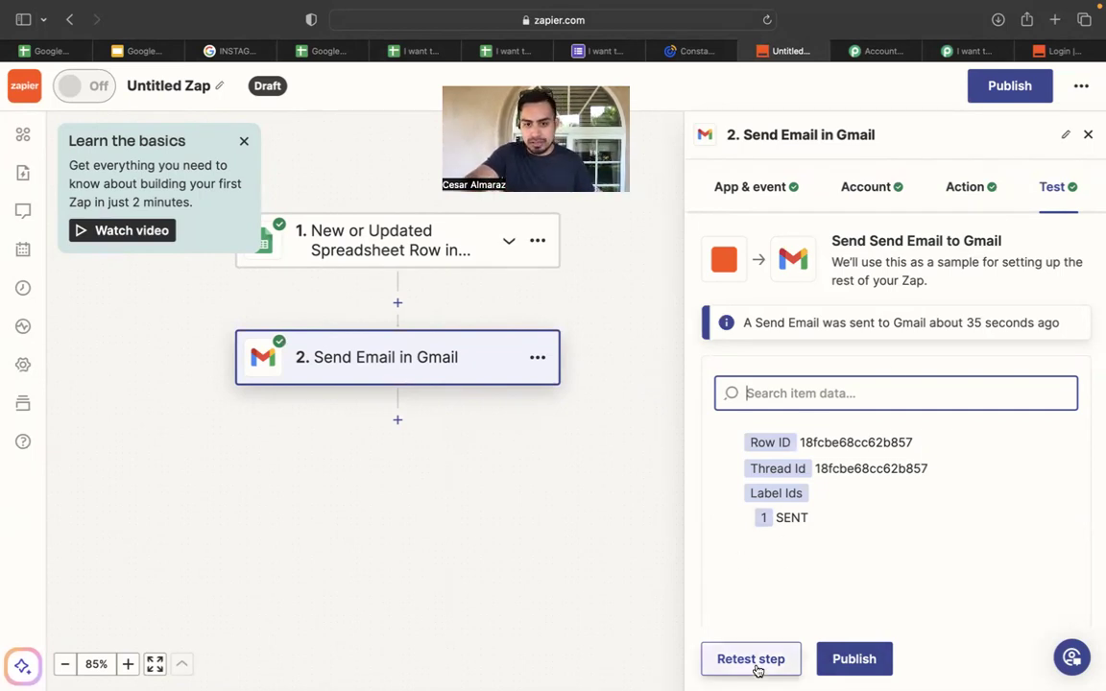
# Leave the Gmail step title unchanged and clear stray characters from the email body.
pyautogui.click(1068, 134)
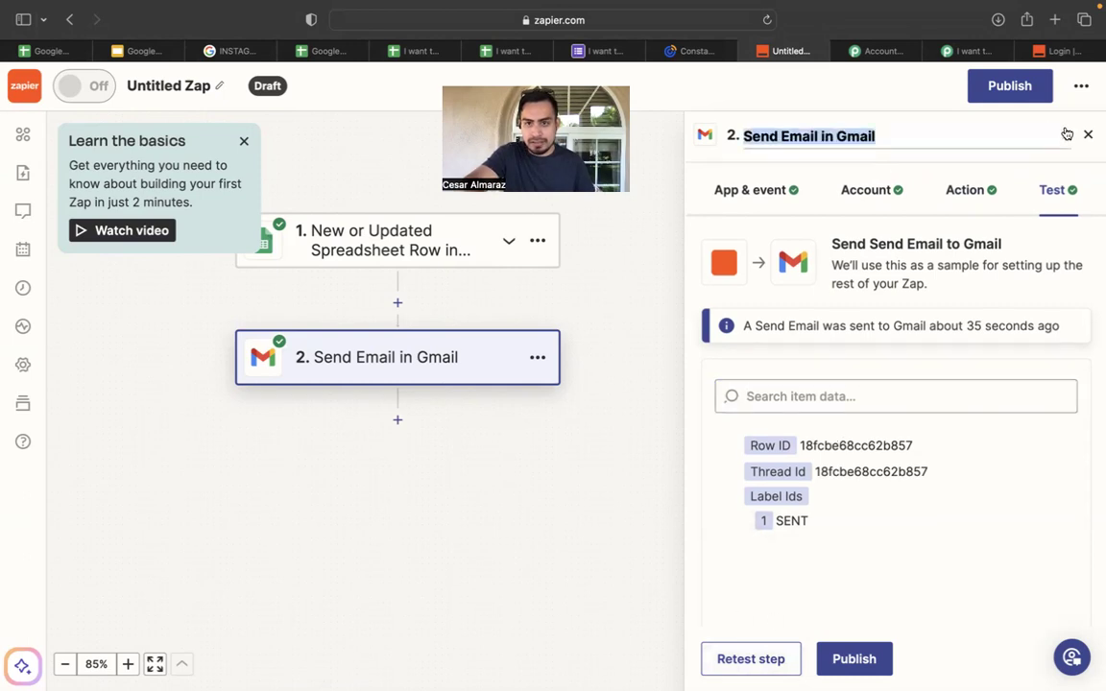
pyautogui.click(969, 469)
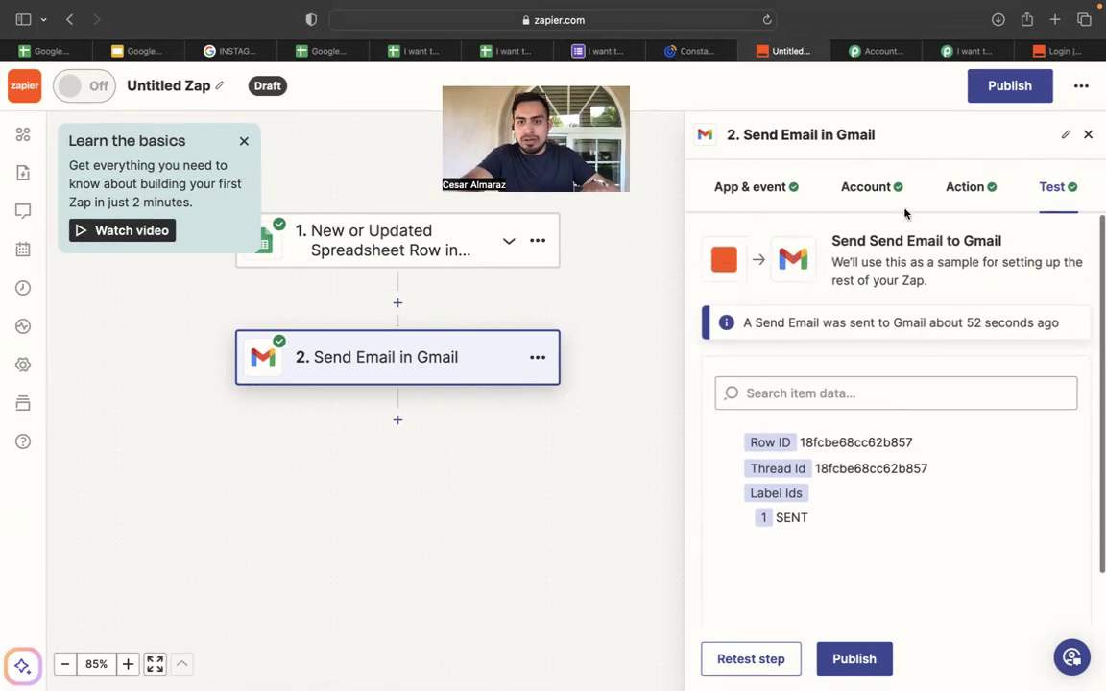
pyautogui.click(964, 190)
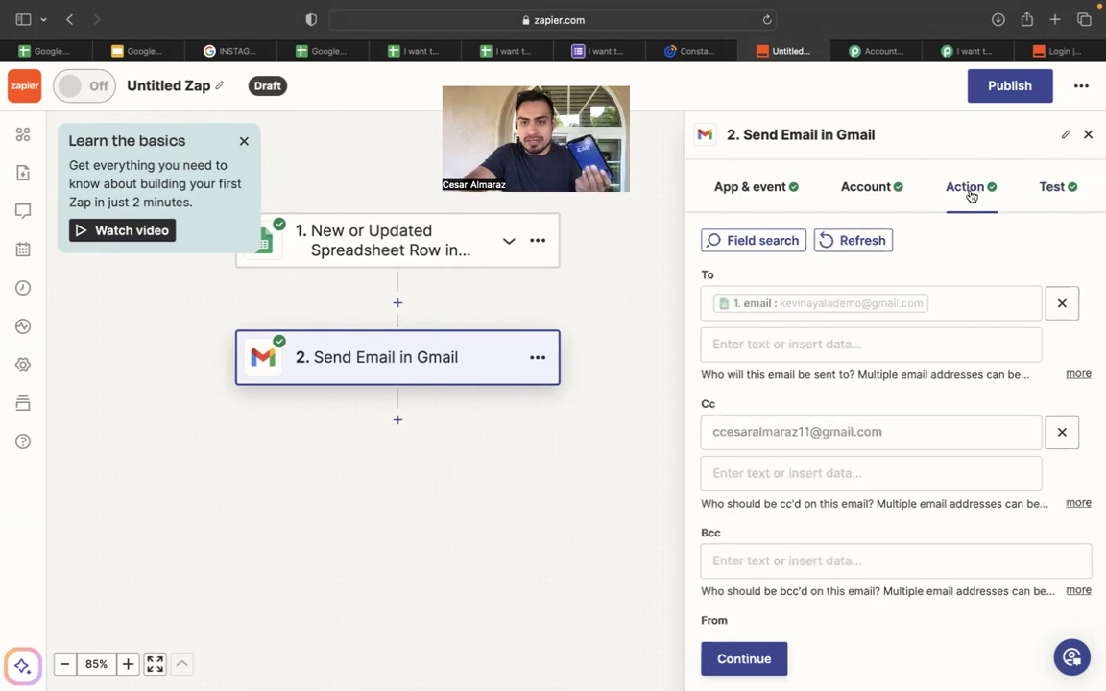
pyautogui.scroll(-5, 950, 328)
pyautogui.scroll(-4, 951, 331)
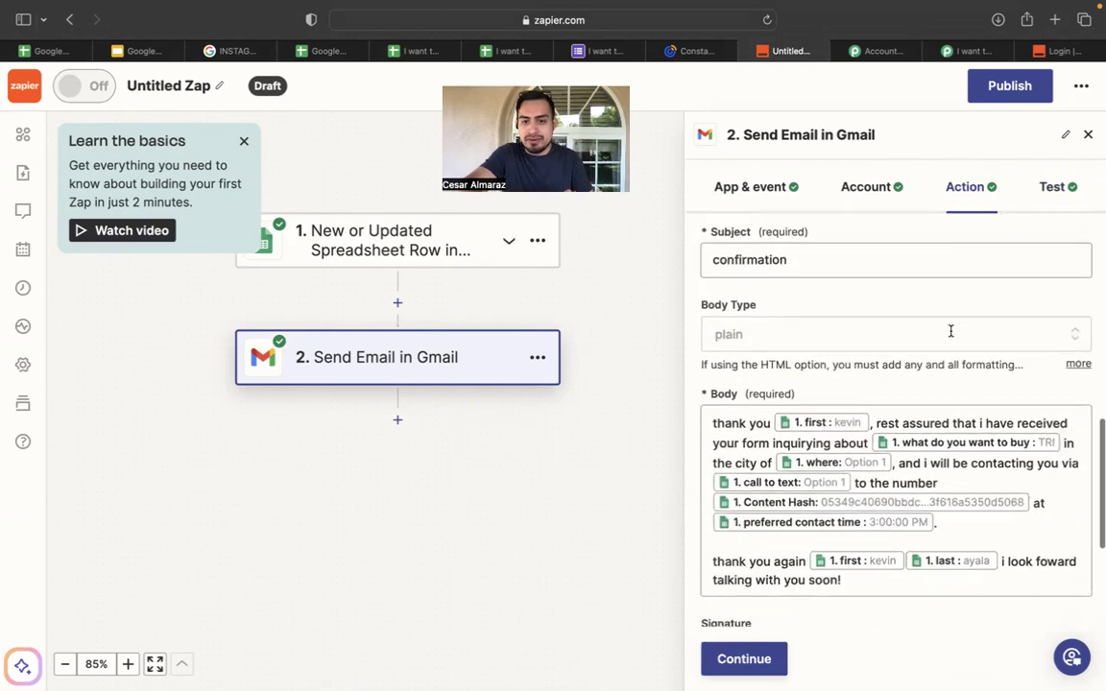
pyautogui.click(768, 360)
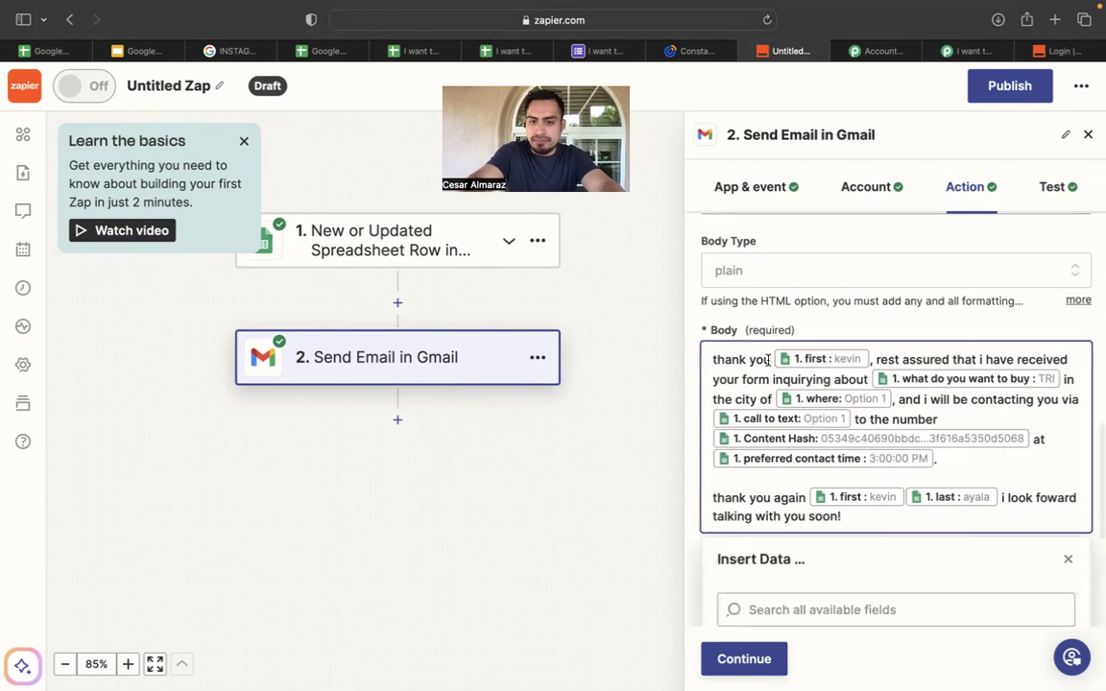
pyautogui.write('ccdcscsacsa')
pyautogui.press('BackSpace')
pyautogui.press('BackSpace')
pyautogui.press('BackSpace')
pyautogui.press('BackSpace')
pyautogui.press('BackSpace')
pyautogui.press('BackSpace')
pyautogui.press('BackSpace')
pyautogui.press('BackSpace')
pyautogui.press('BackSpace')
pyautogui.press('BackSpace')
pyautogui.press('BackSpace')
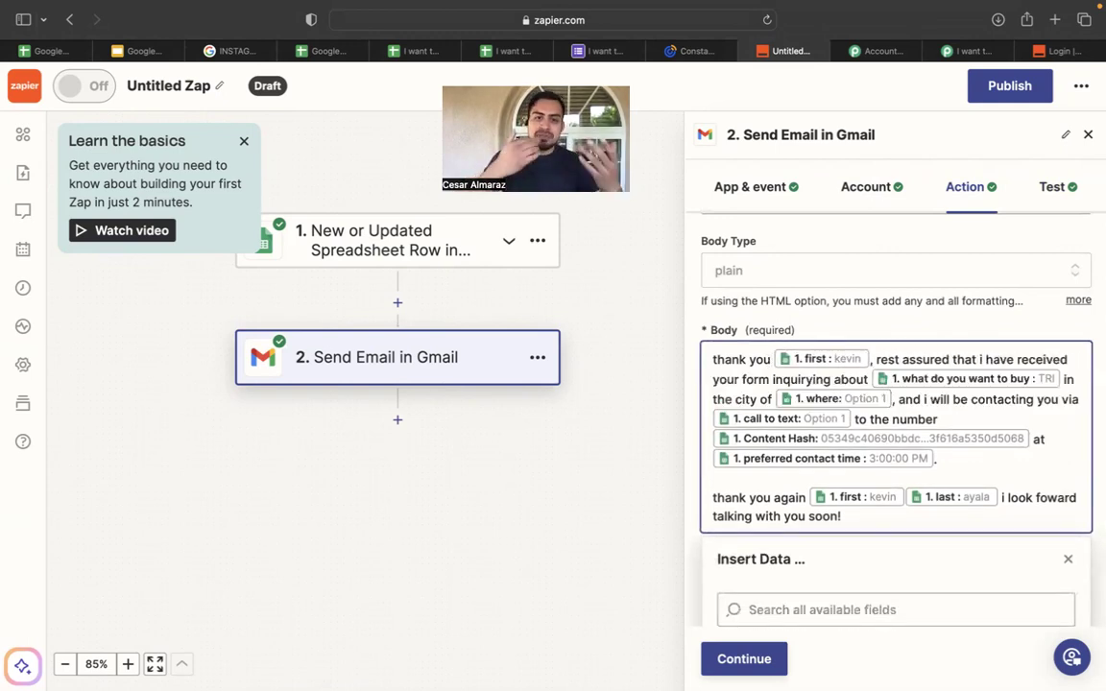
# Retest the Gmail step twice, sending two more sample emails, then reopen its settings.
pyautogui.click(740, 657)
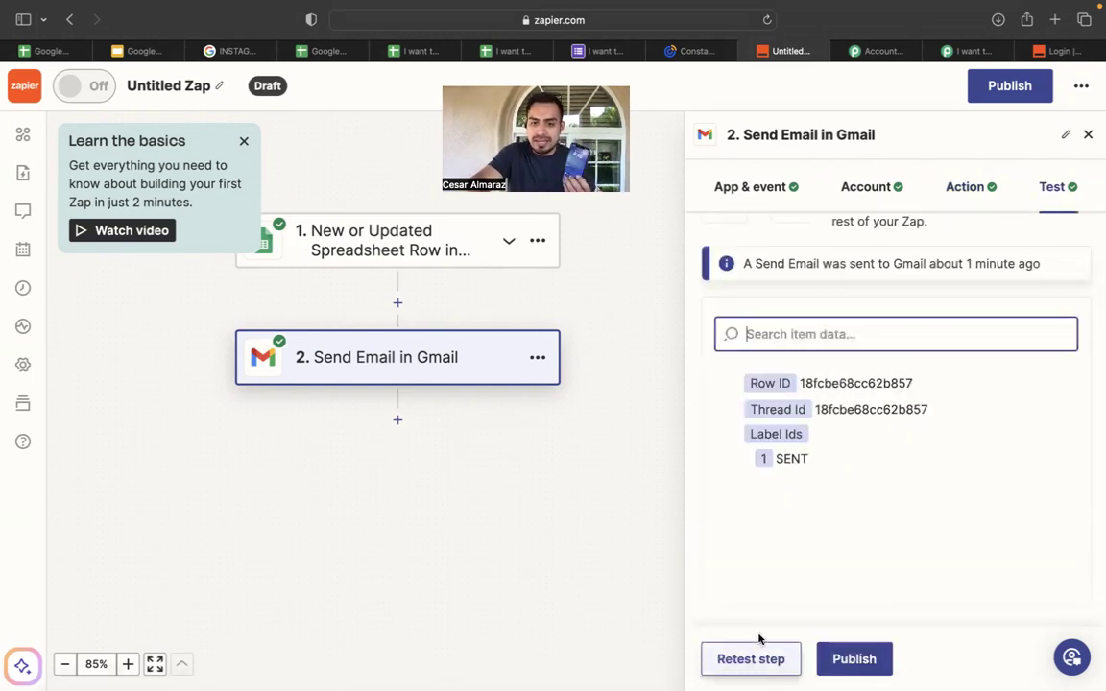
pyautogui.scroll(2, 766, 341)
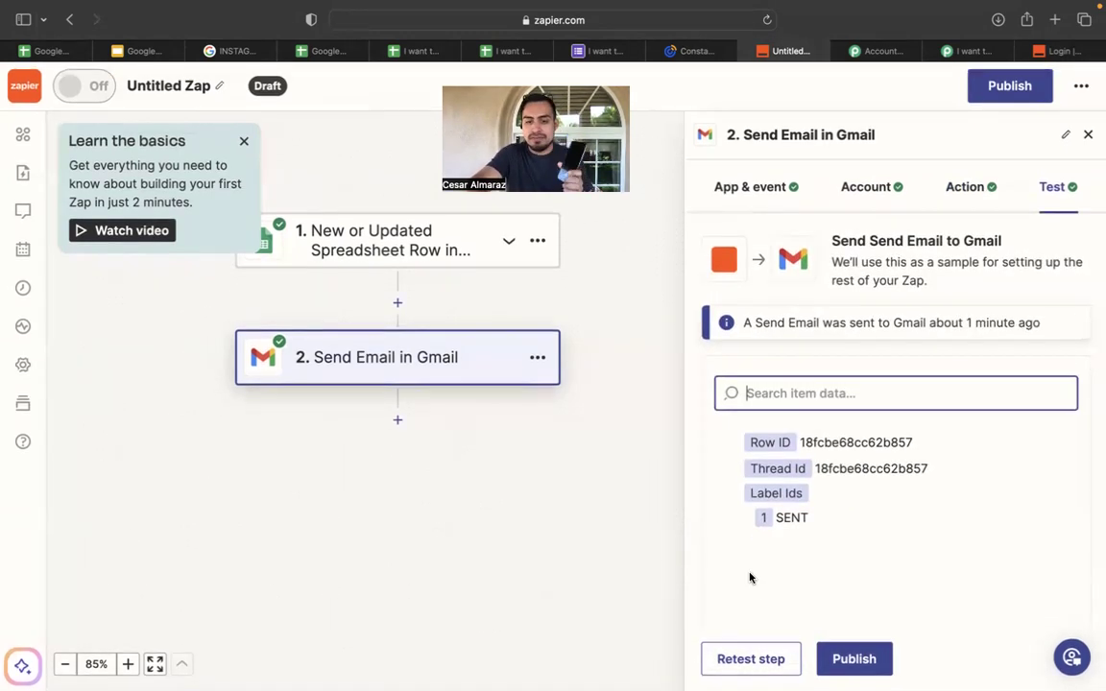
pyautogui.click(748, 659)
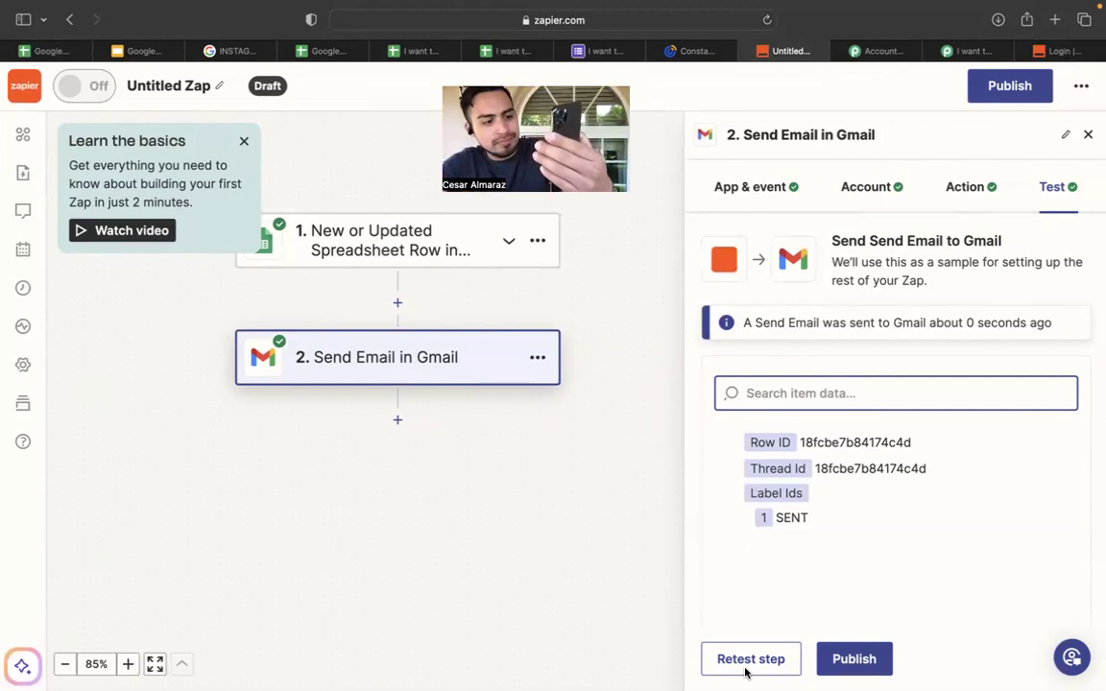
pyautogui.click(747, 662)
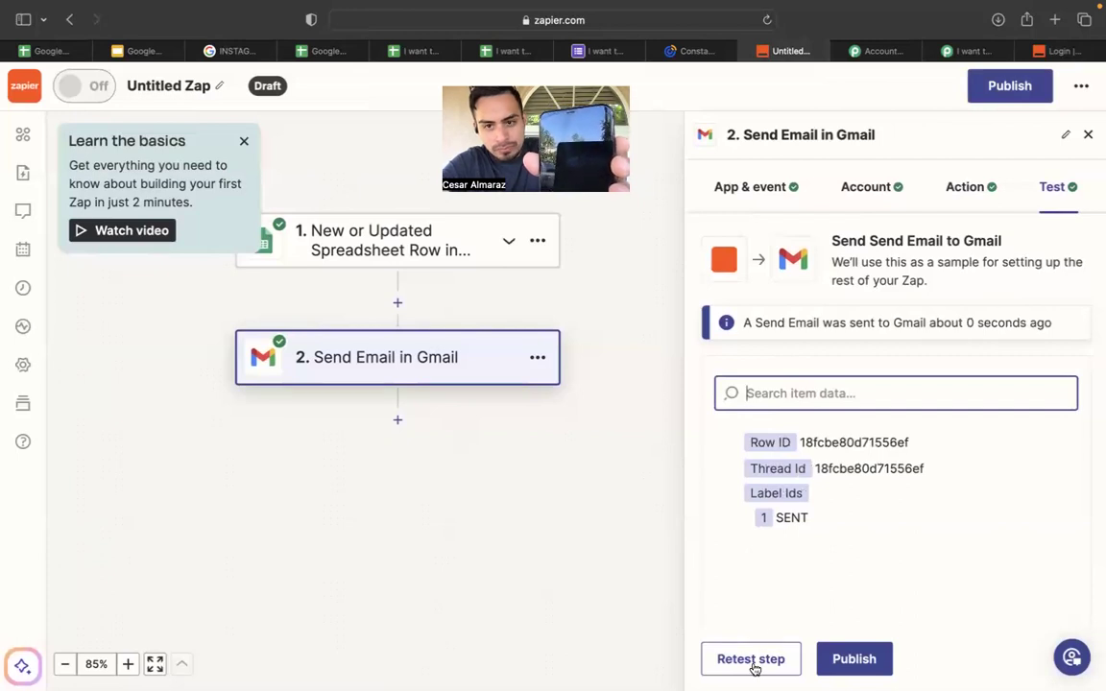
pyautogui.click(971, 194)
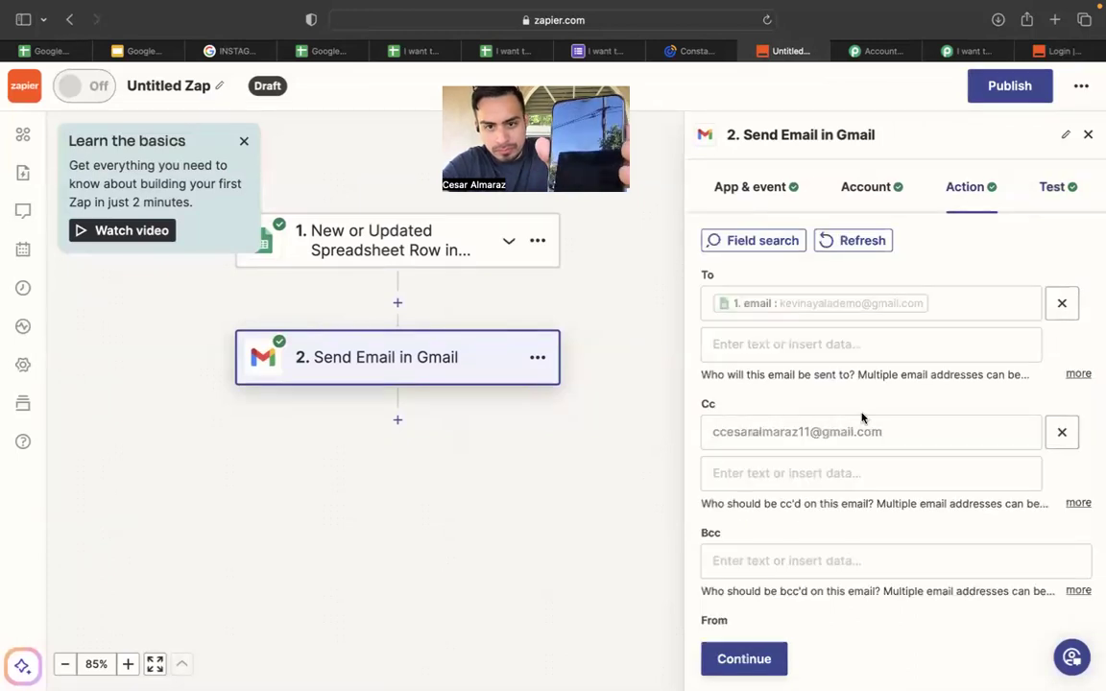
# Look over the subject and body, then retest Gmail to send another SENT sample email.
pyautogui.scroll(-10, 948, 386)
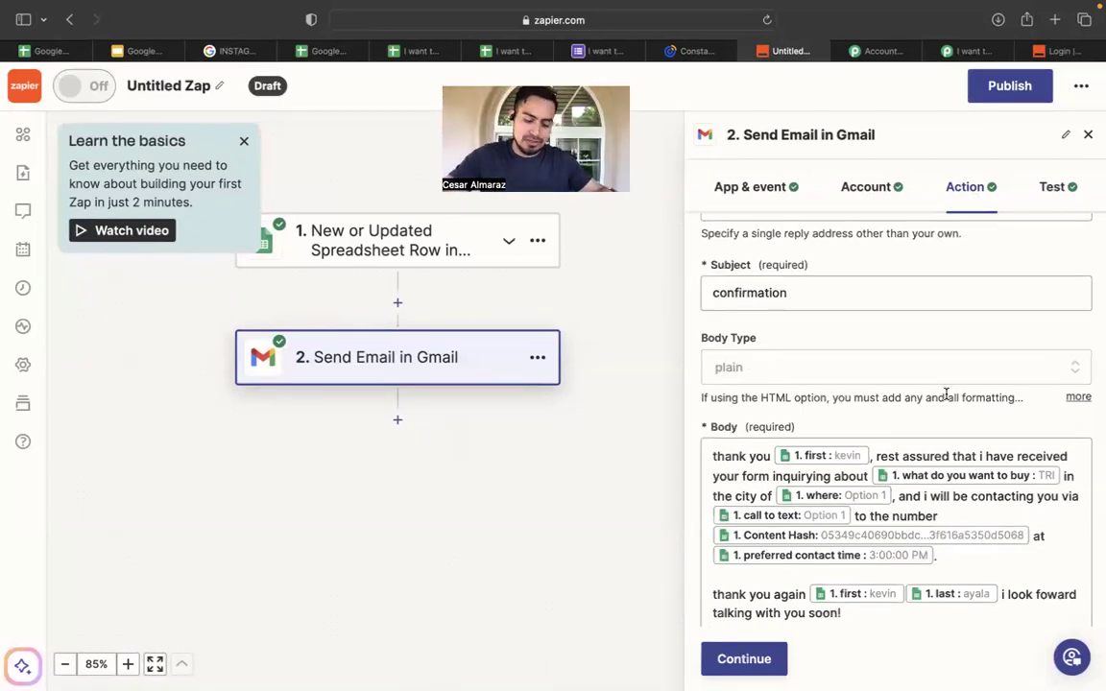
pyautogui.scroll(-2, 946, 392)
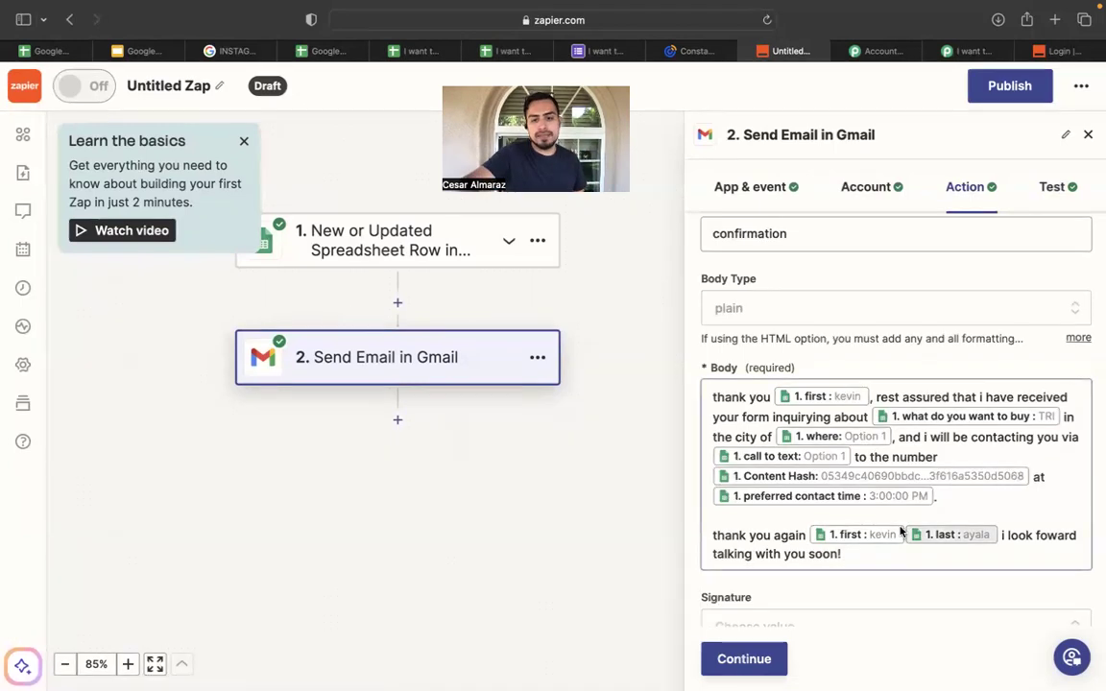
pyautogui.scroll(-5, 851, 506)
pyautogui.click(752, 660)
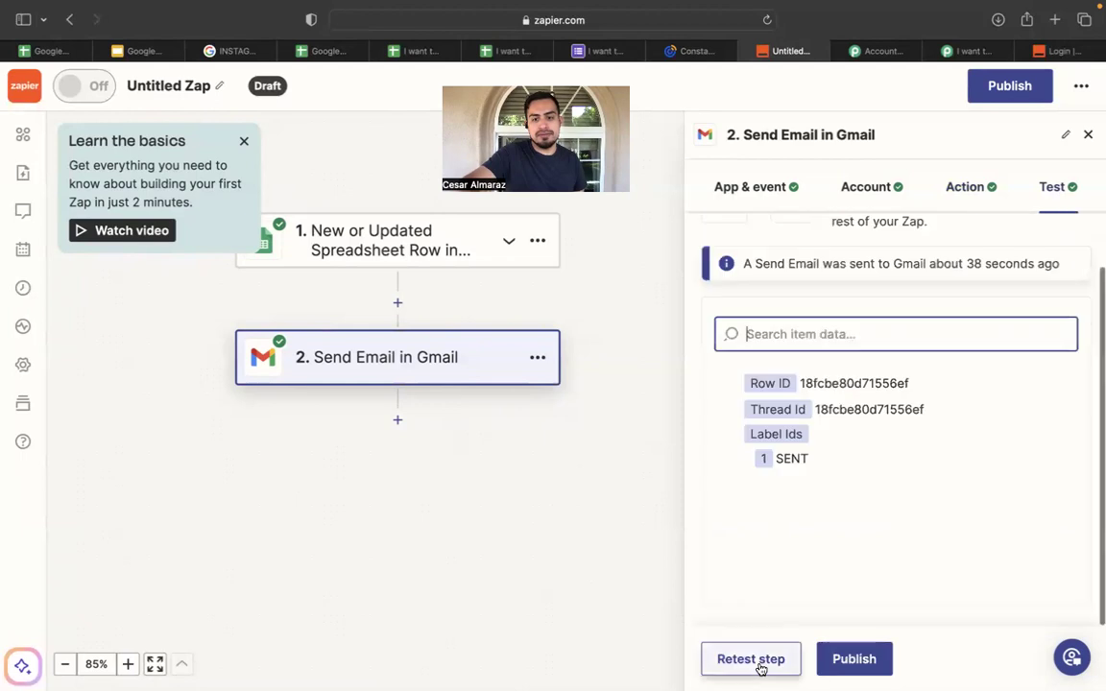
pyautogui.click(755, 661)
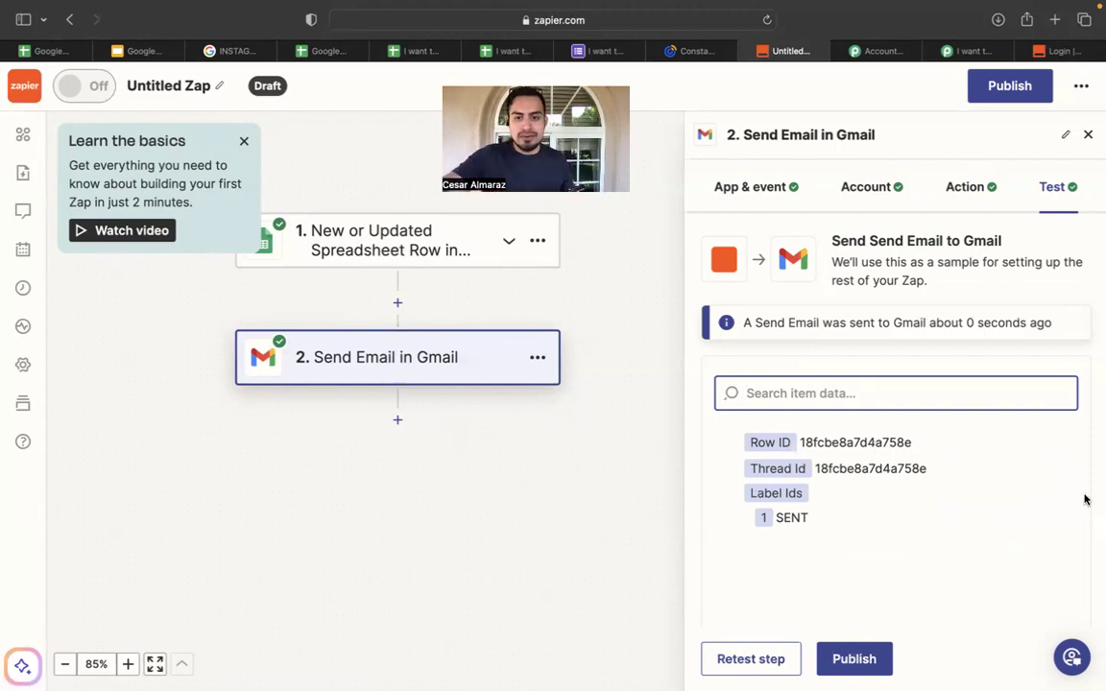
pyautogui.click(967, 195)
# Look through the email's signature options without changing anything.
pyautogui.scroll(-5, 856, 414)
pyautogui.scroll(-5, 856, 413)
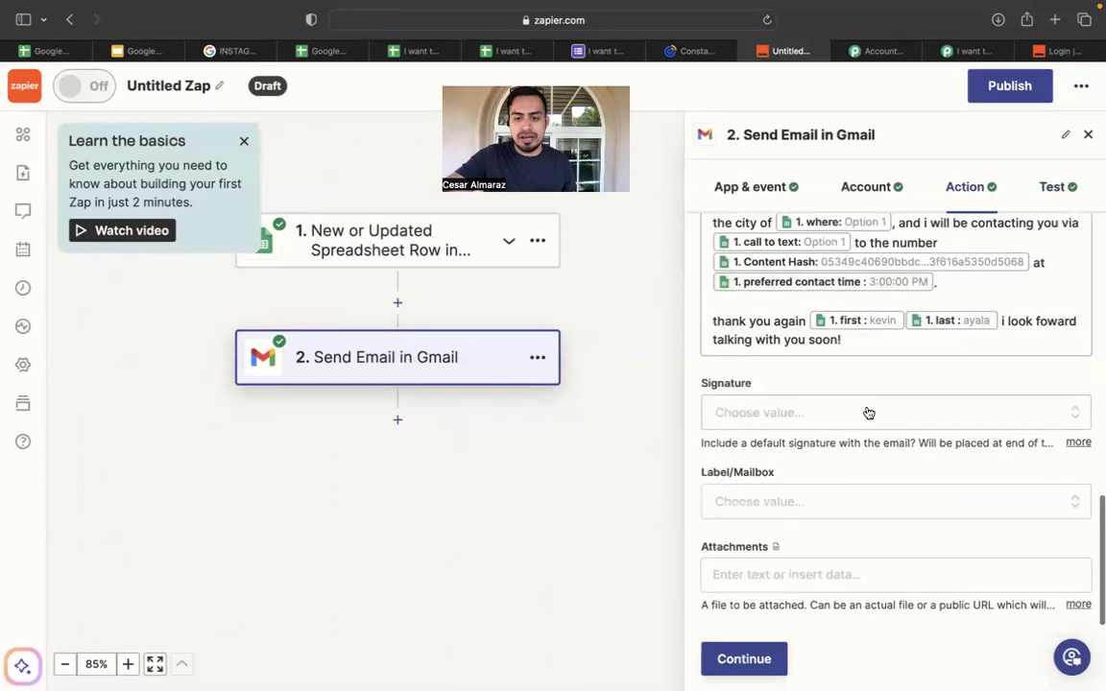
pyautogui.click(924, 412)
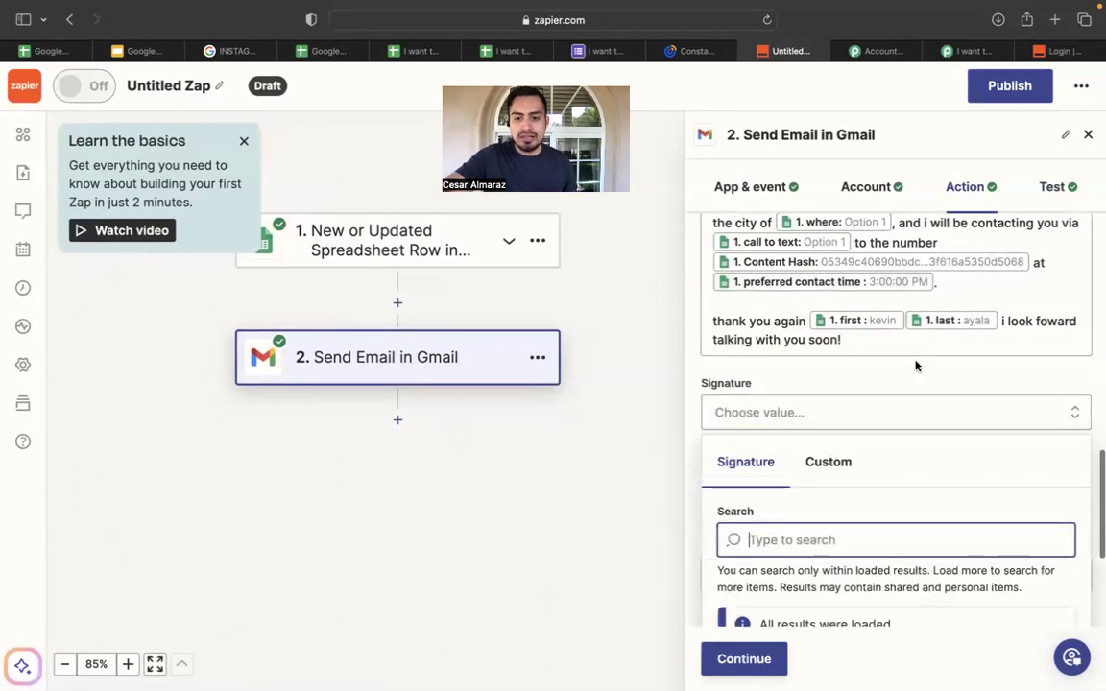
pyautogui.scroll(-1, 914, 365)
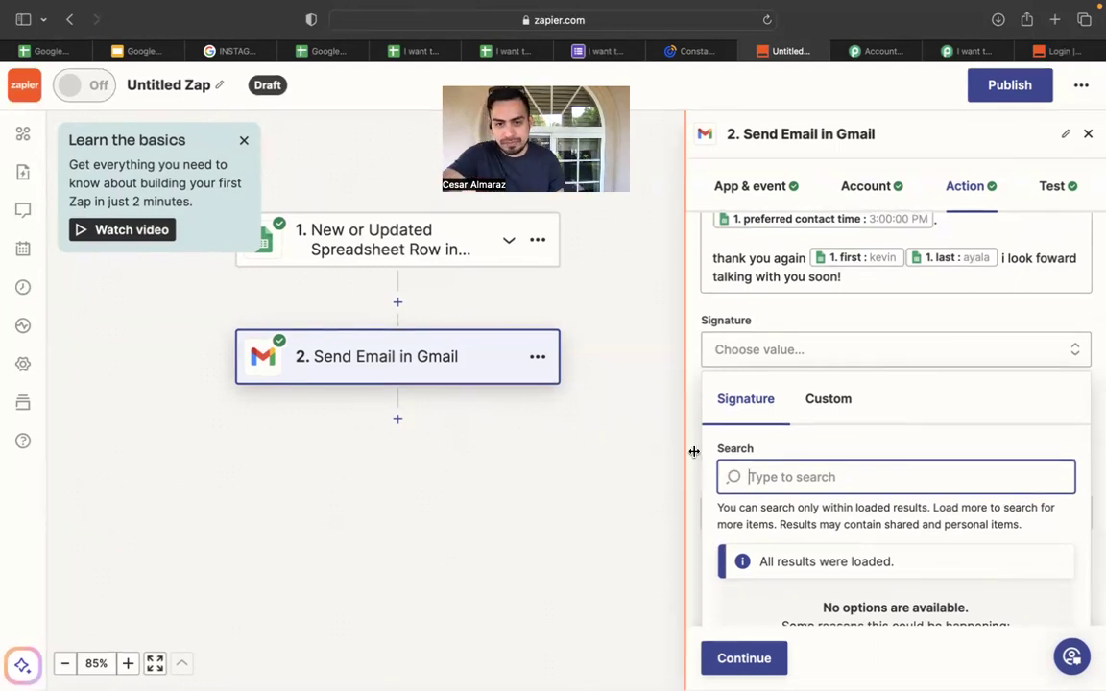
pyautogui.click(1062, 319)
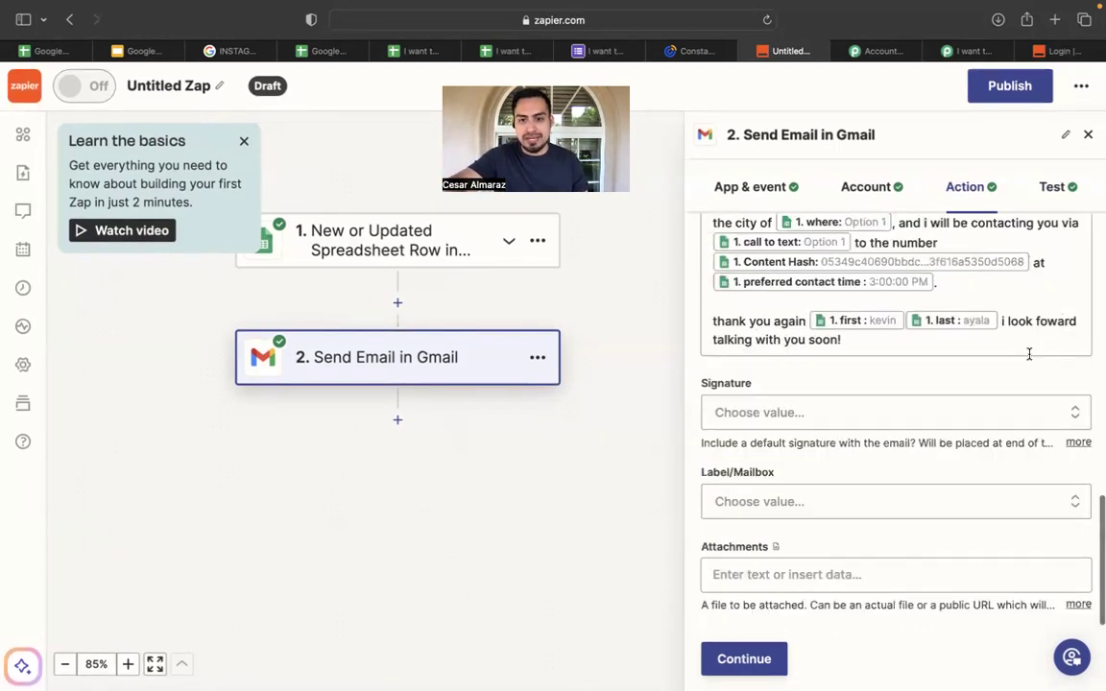
# Leave Attachments empty and open its help article in a new tab.
pyautogui.click(907, 574)
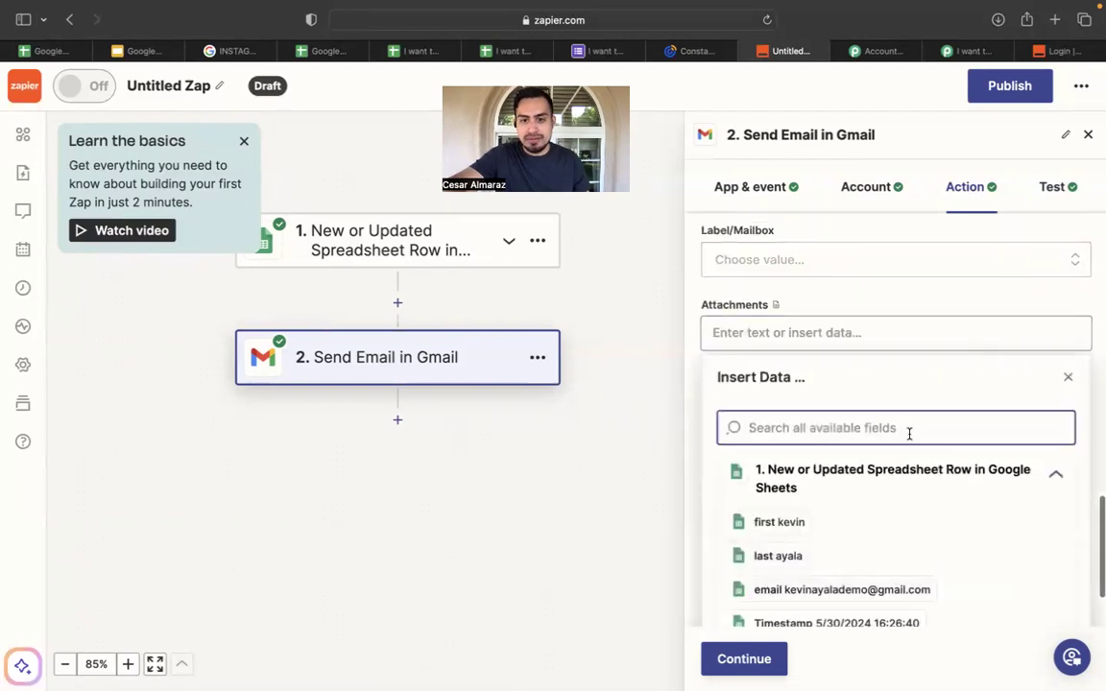
pyautogui.click(698, 345)
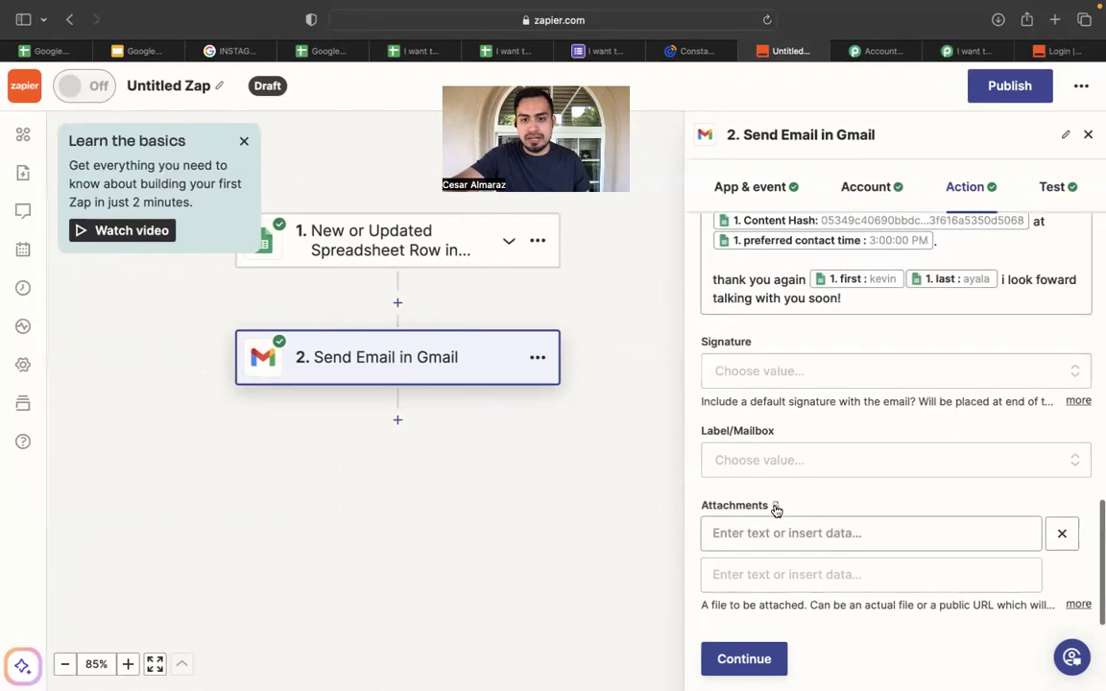
pyautogui.click(775, 507)
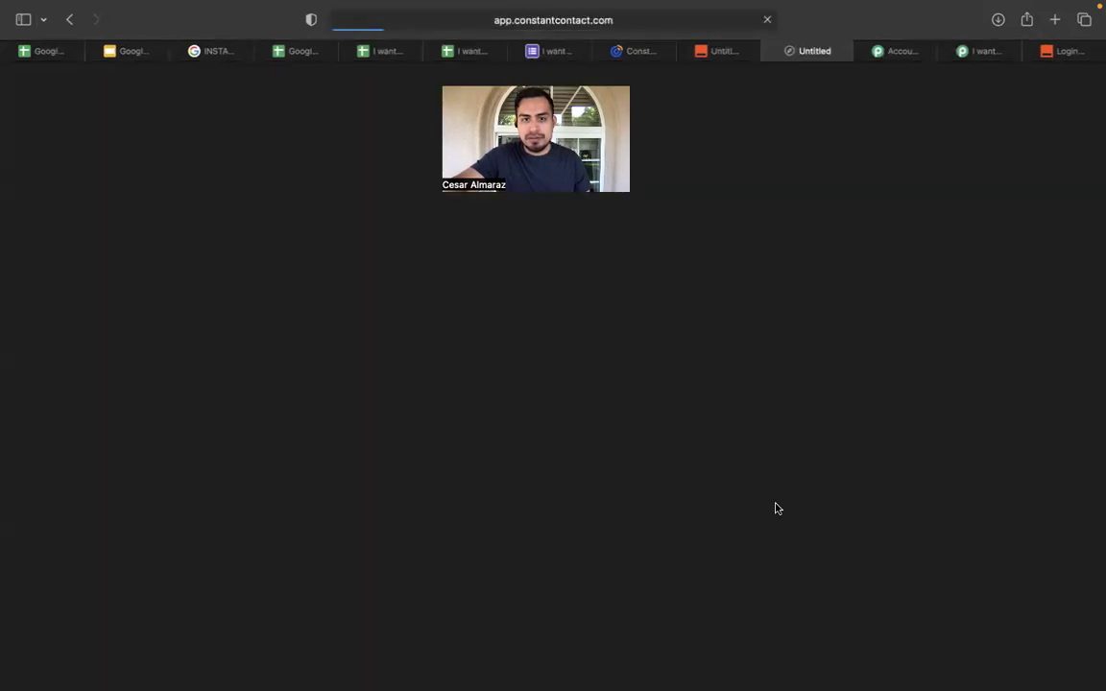
# Read through the 'Different field types in Zaps' article and return to the Untitled Zap tab.
pyautogui.scroll(-5, 777, 509)
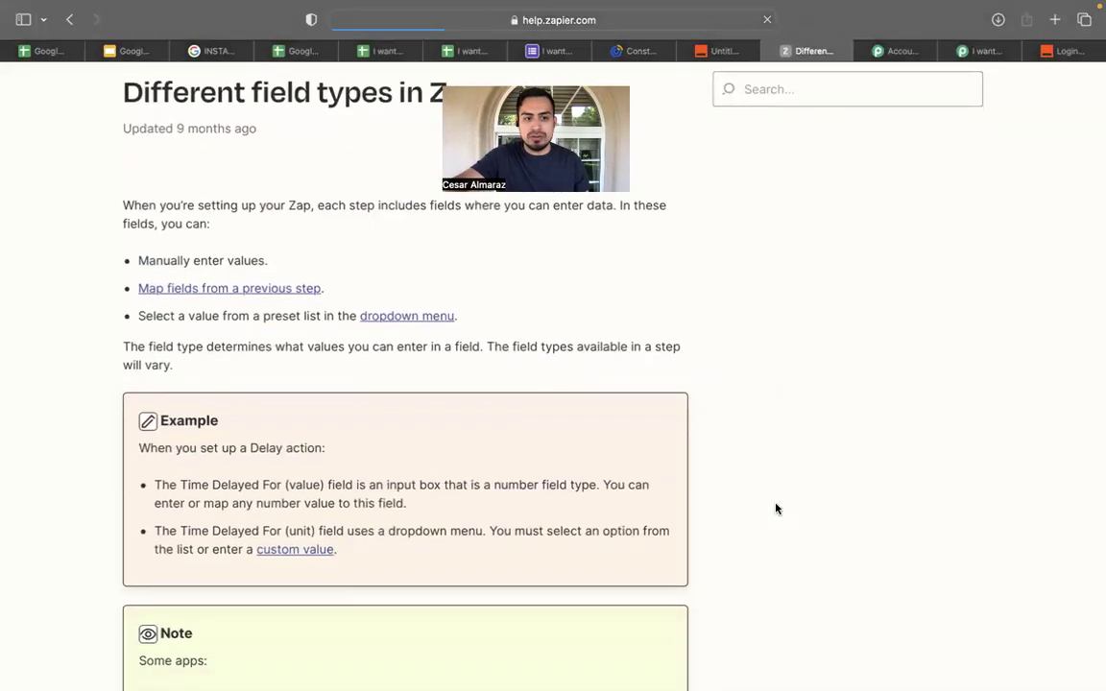
pyautogui.scroll(-5, 776, 509)
pyautogui.scroll(10, 776, 508)
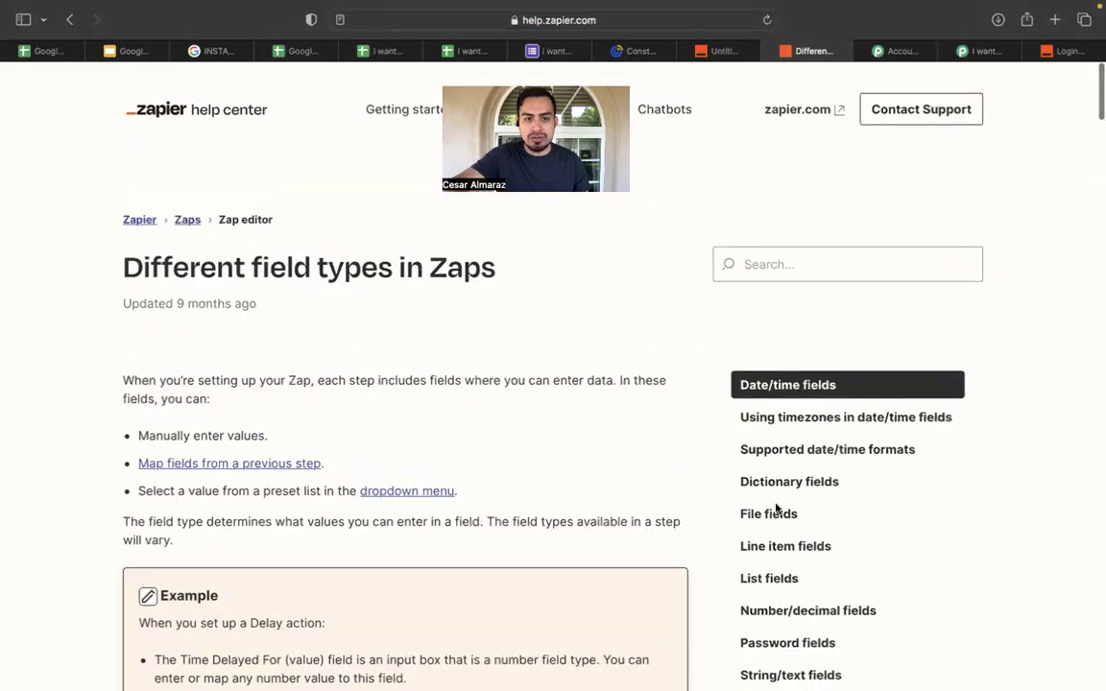
pyautogui.scroll(-5, 412, 462)
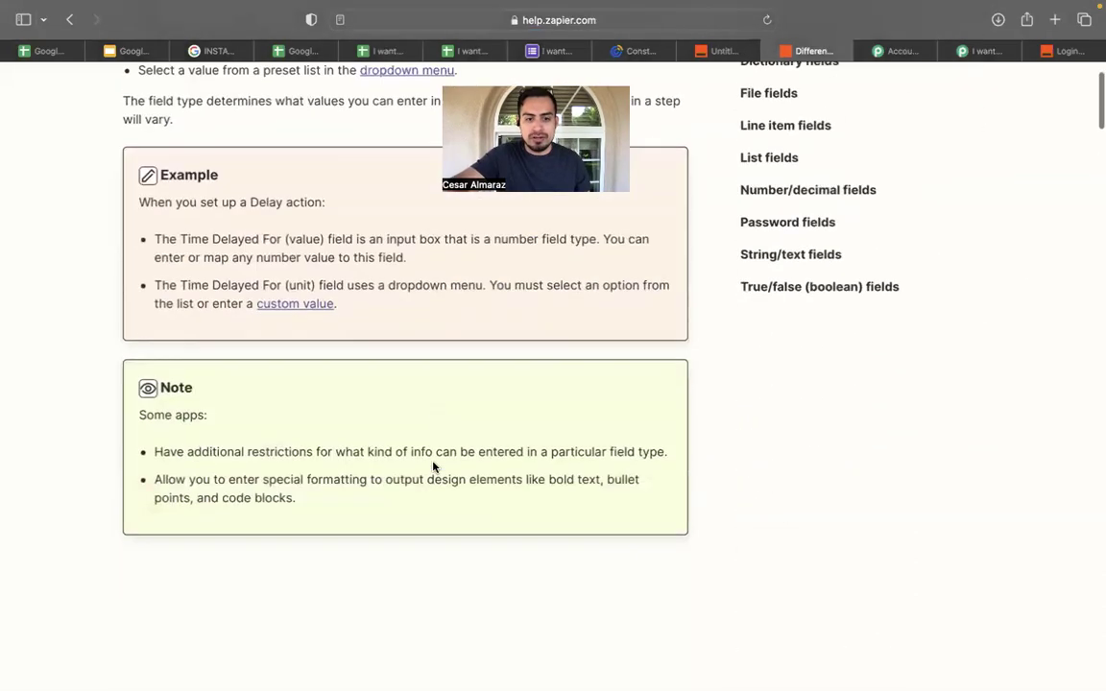
pyautogui.scroll(1, 358, 321)
pyautogui.scroll(5, 487, 305)
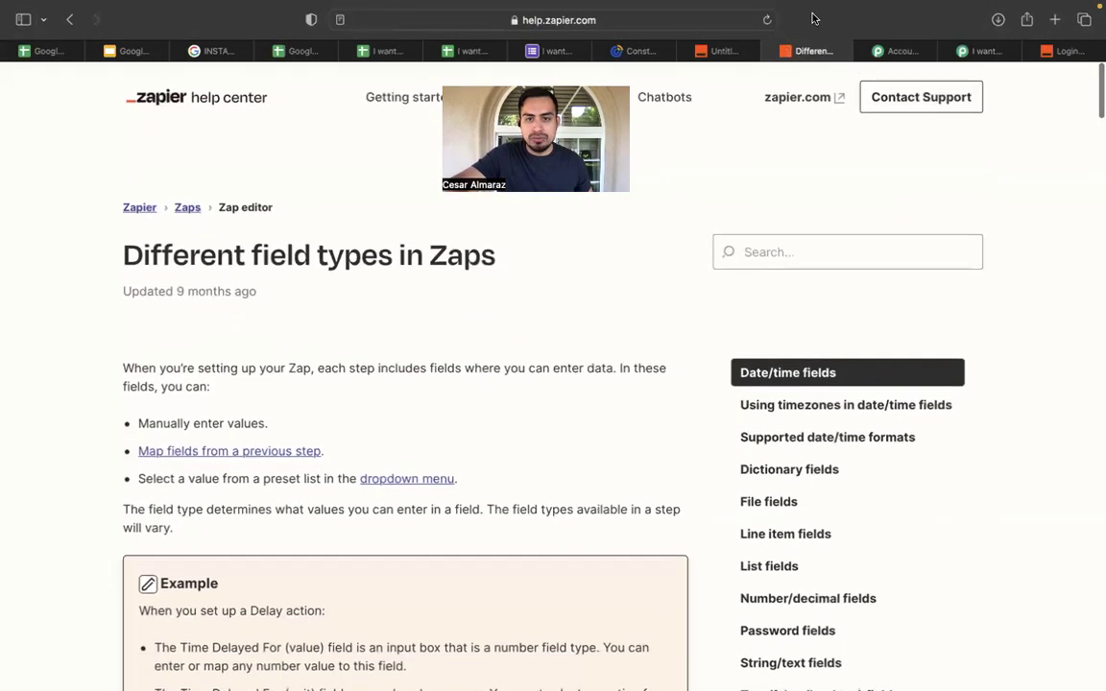
pyautogui.click(718, 50)
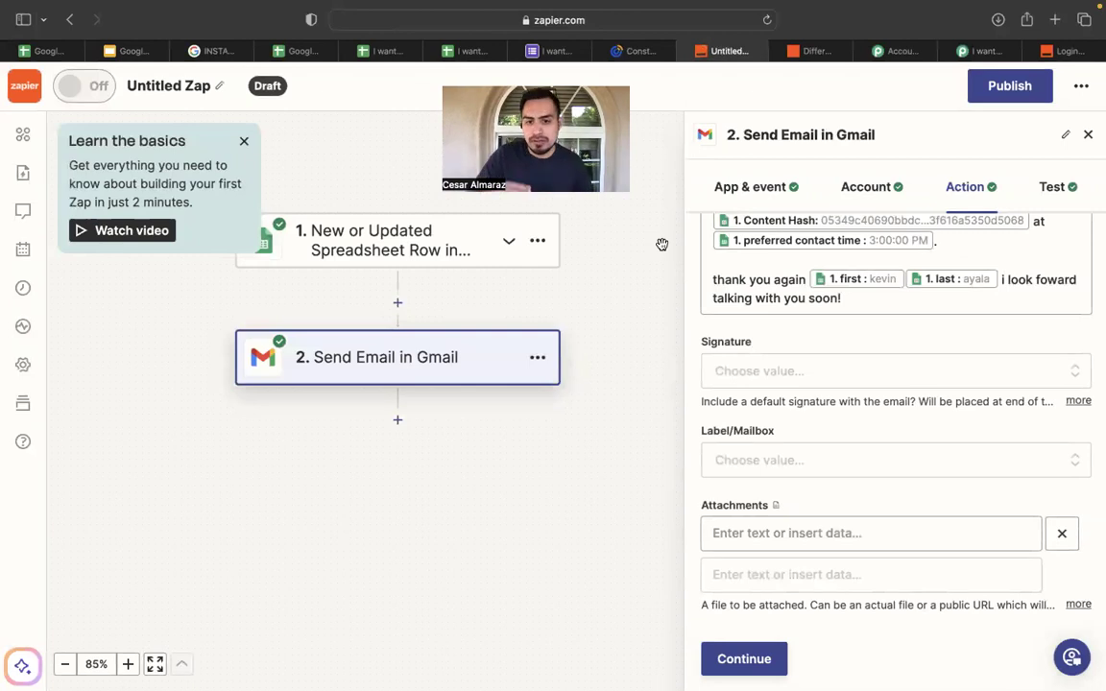
# Confirm the Send Email in Gmail fields and publish the Zap so it turns on.
pyautogui.scroll(3, 864, 470)
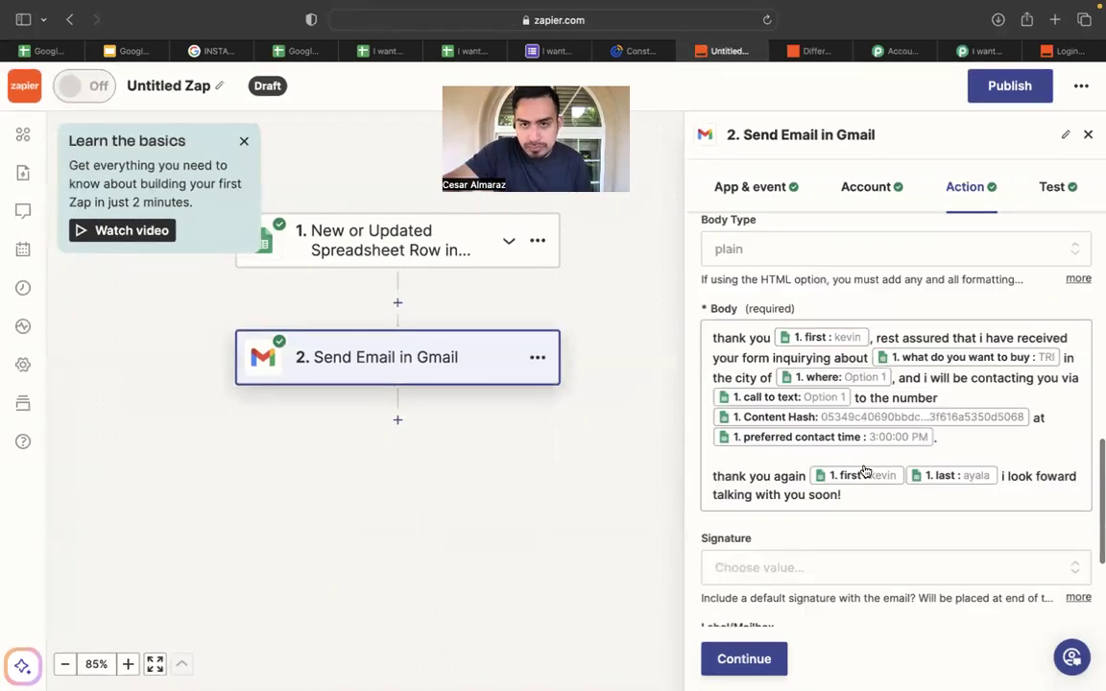
pyautogui.scroll(5, 864, 470)
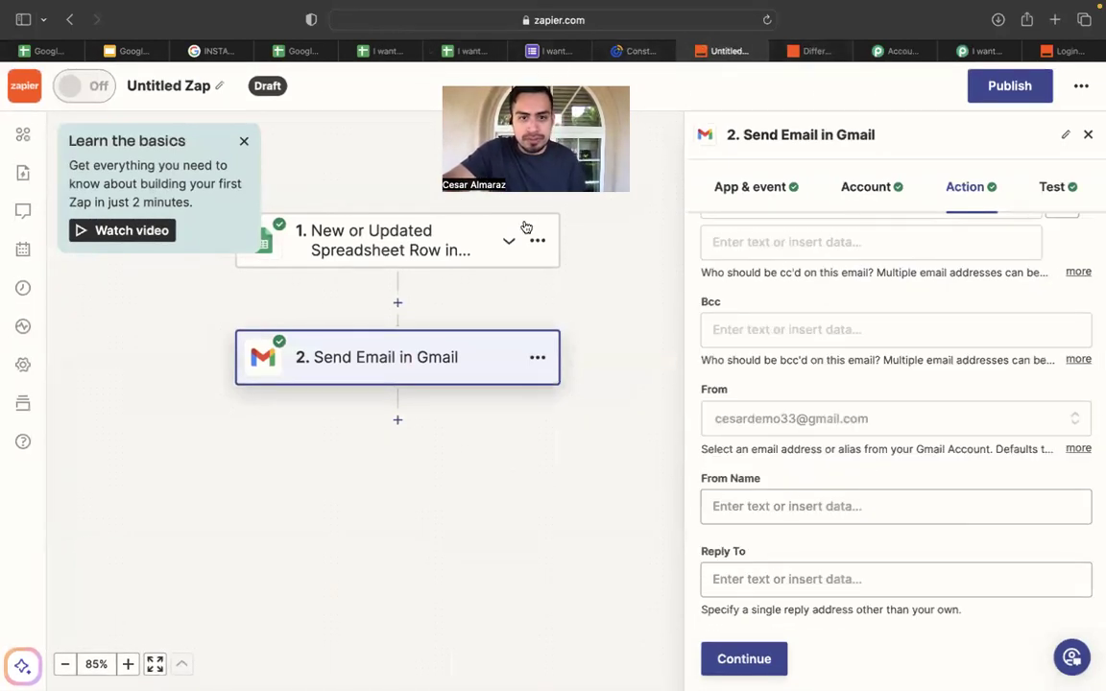
pyautogui.scroll(-3, 630, 518)
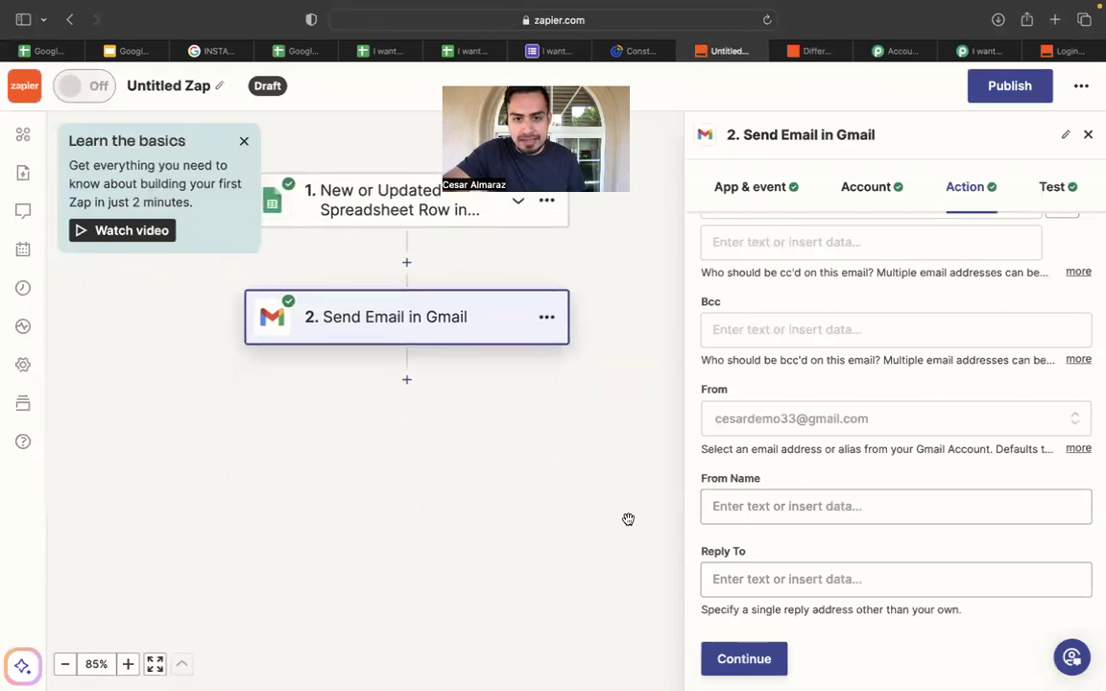
pyautogui.click(744, 659)
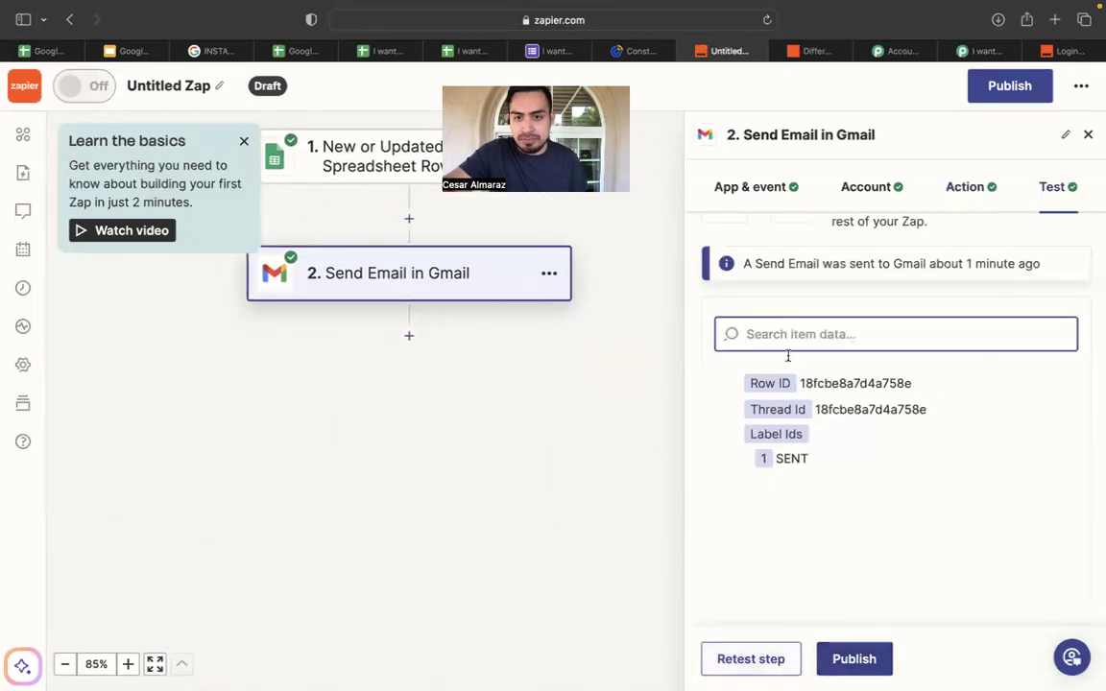
pyautogui.click(854, 662)
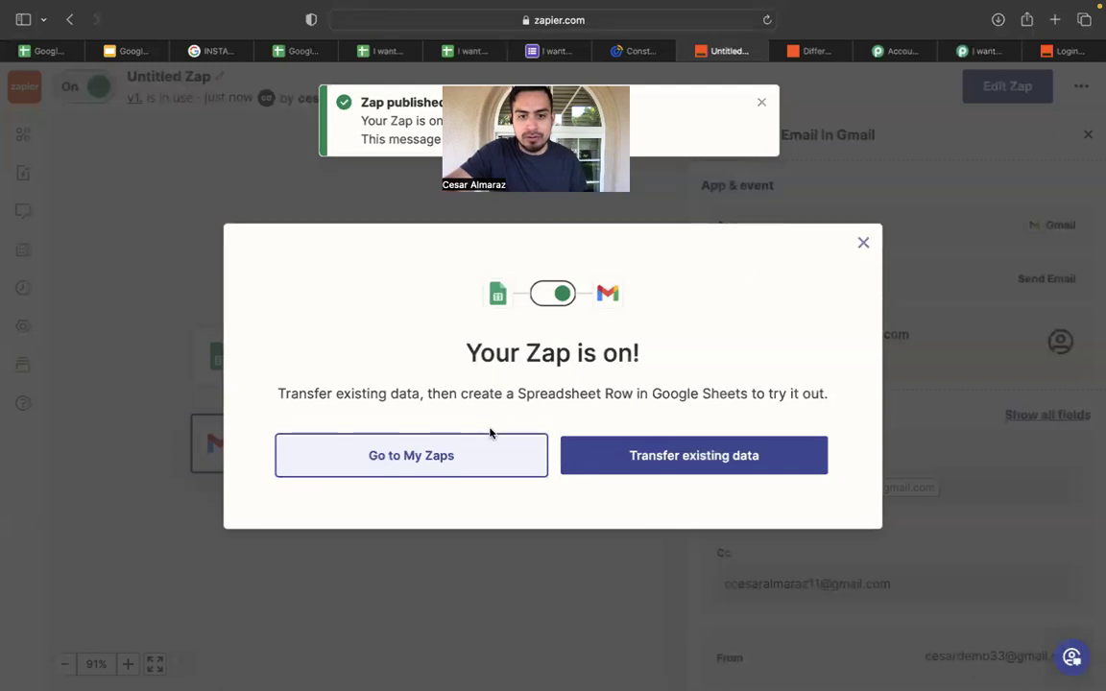
# From My Zaps, create a new Zap.
pyautogui.click(489, 473)
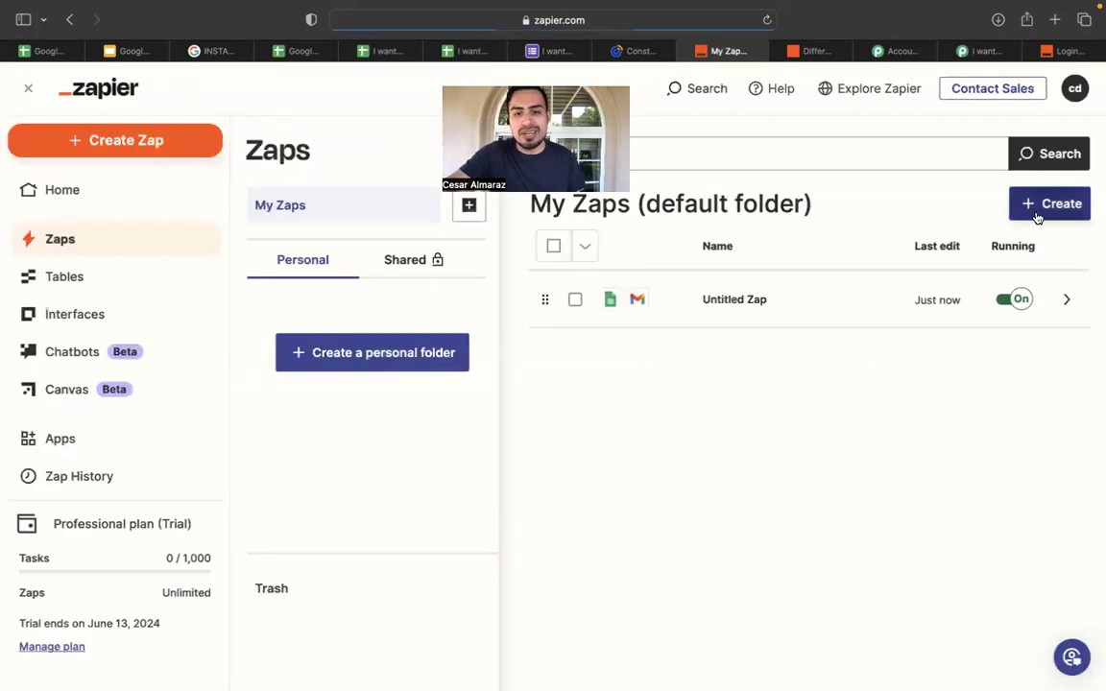
pyautogui.click(1025, 251)
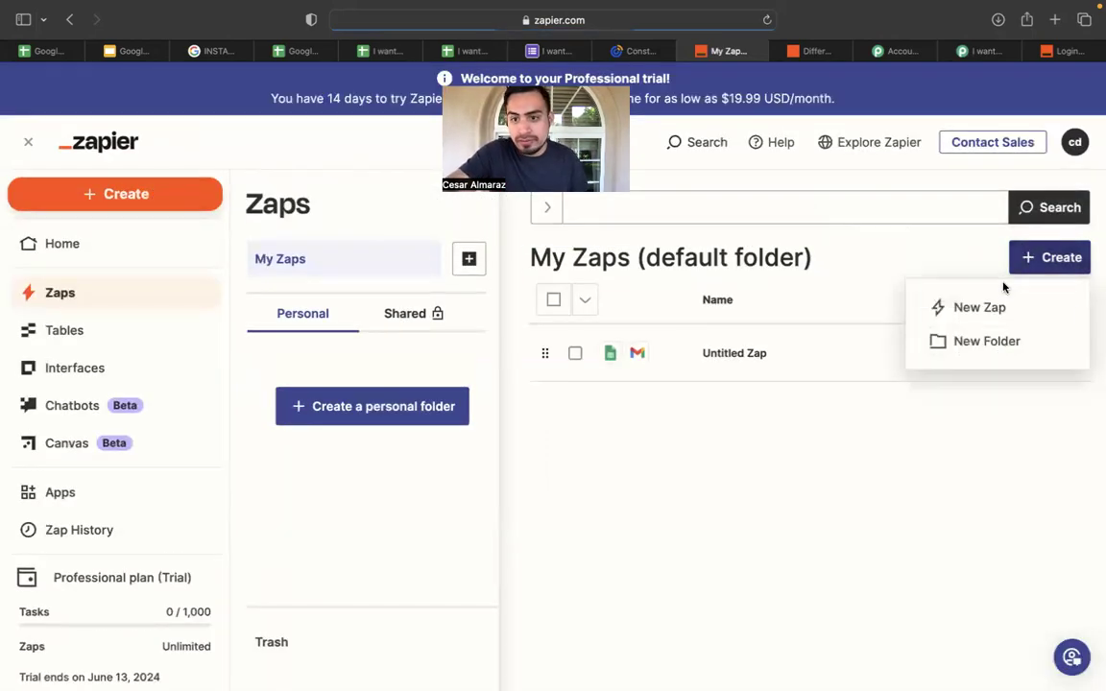
pyautogui.click(983, 307)
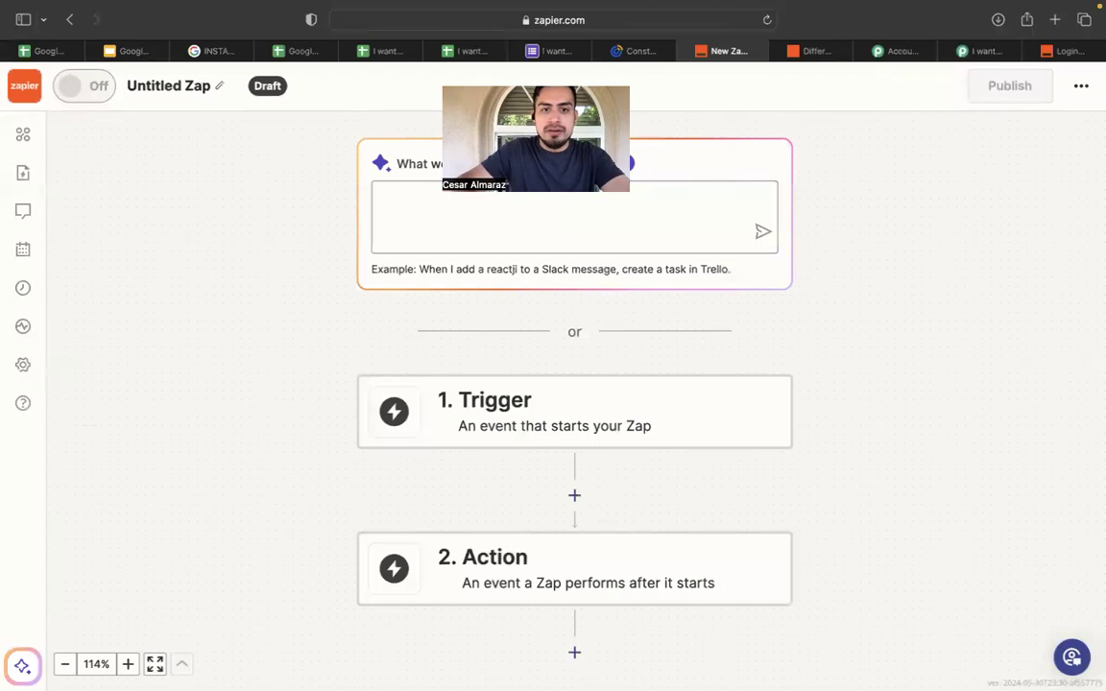
# Search 'google' and set Google Sheets as the new Zap's trigger app.
pyautogui.click(535, 400)
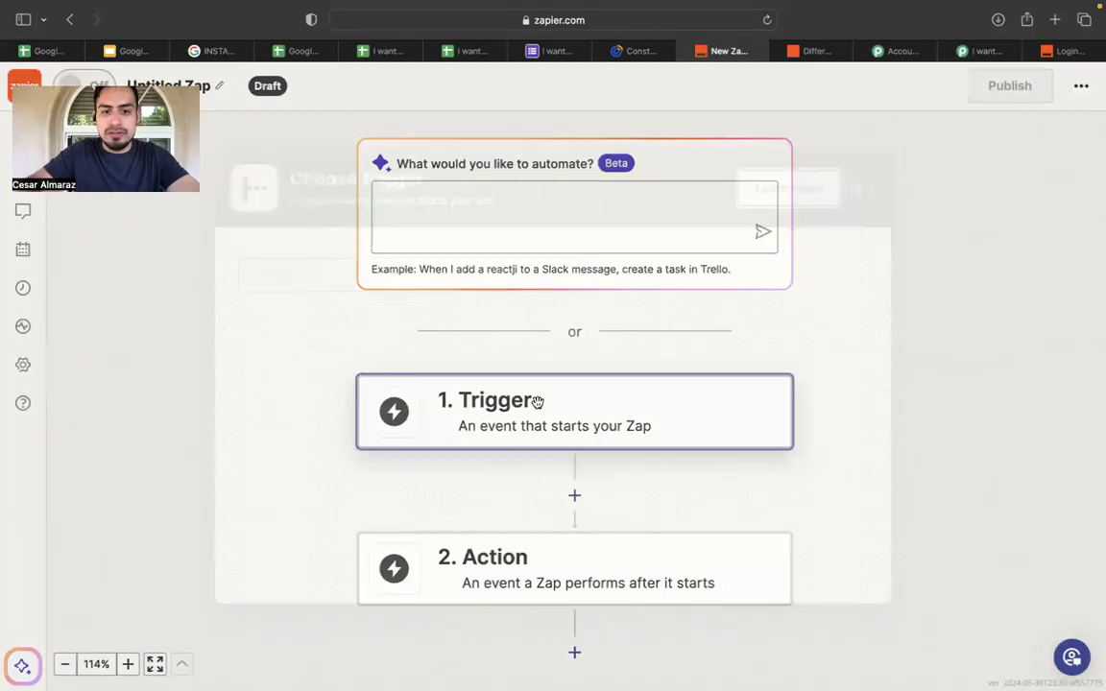
pyautogui.write('google')
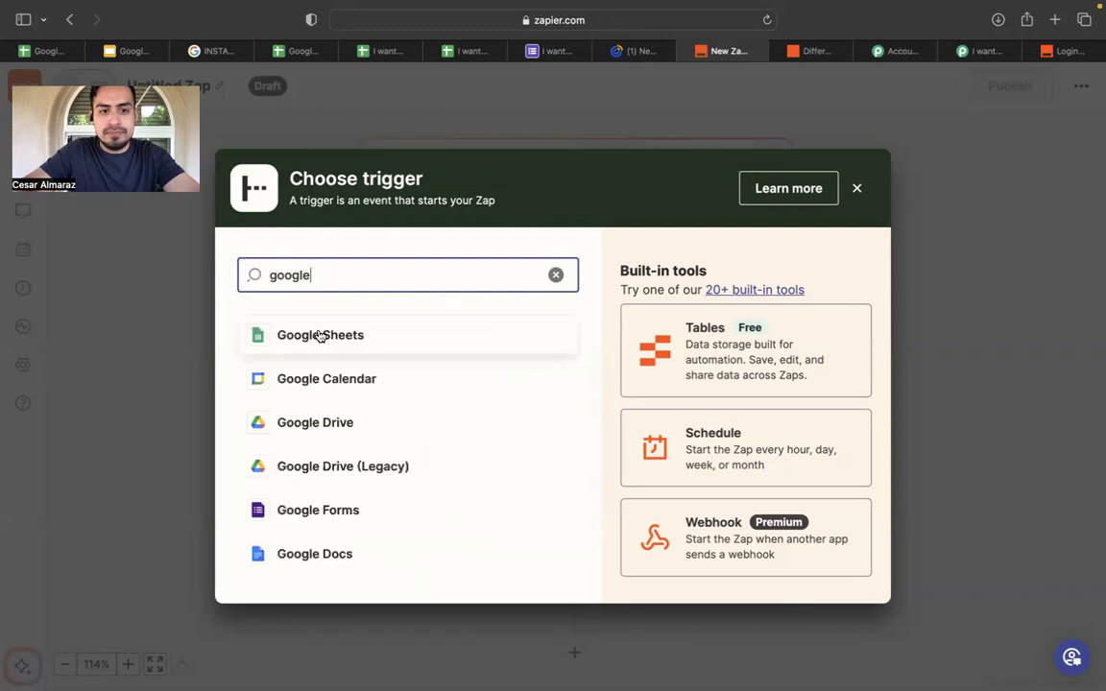
pyautogui.click(319, 333)
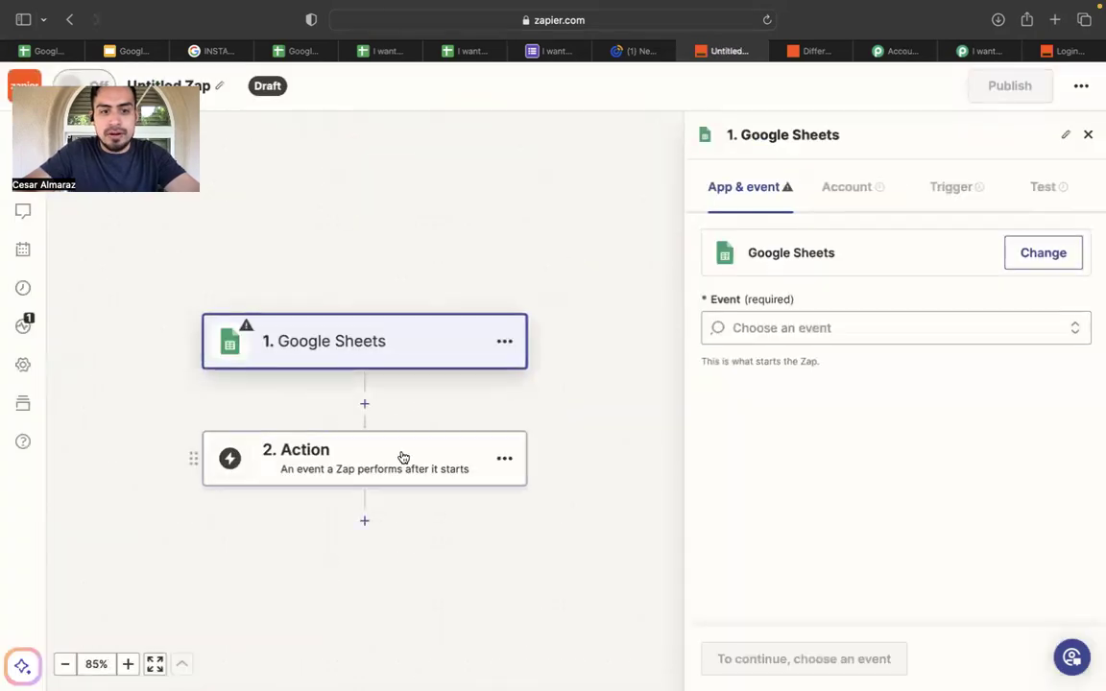
pyautogui.click(402, 457)
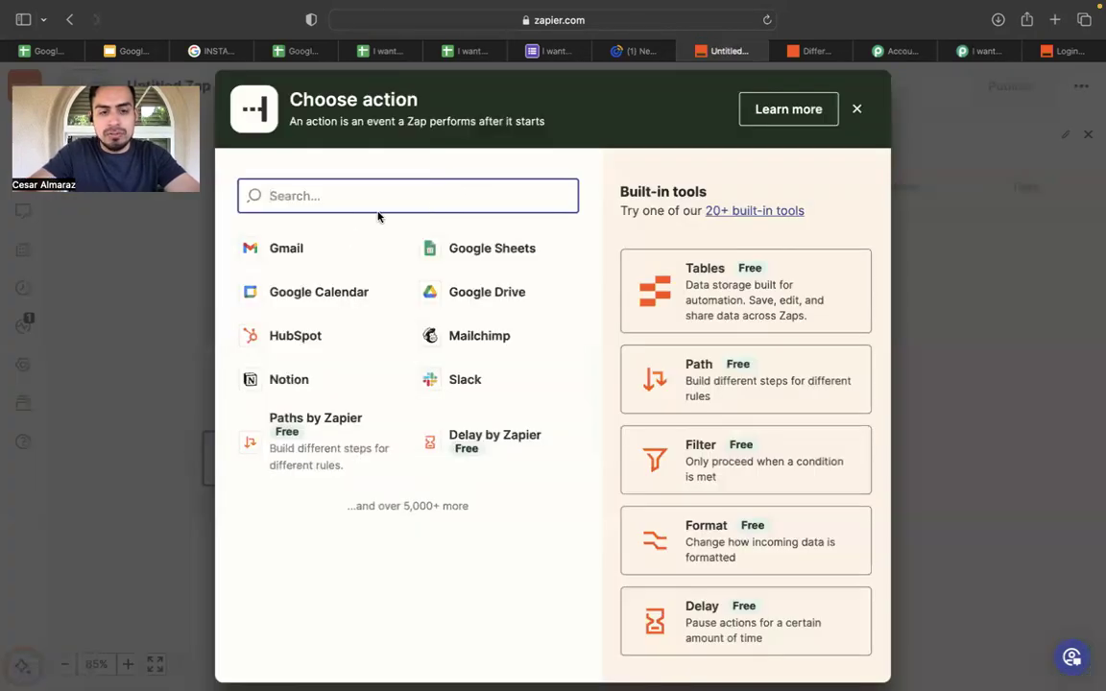
# Make step 2 Gmail's Send Email action using the connected Gmail account.
pyautogui.click(324, 252)
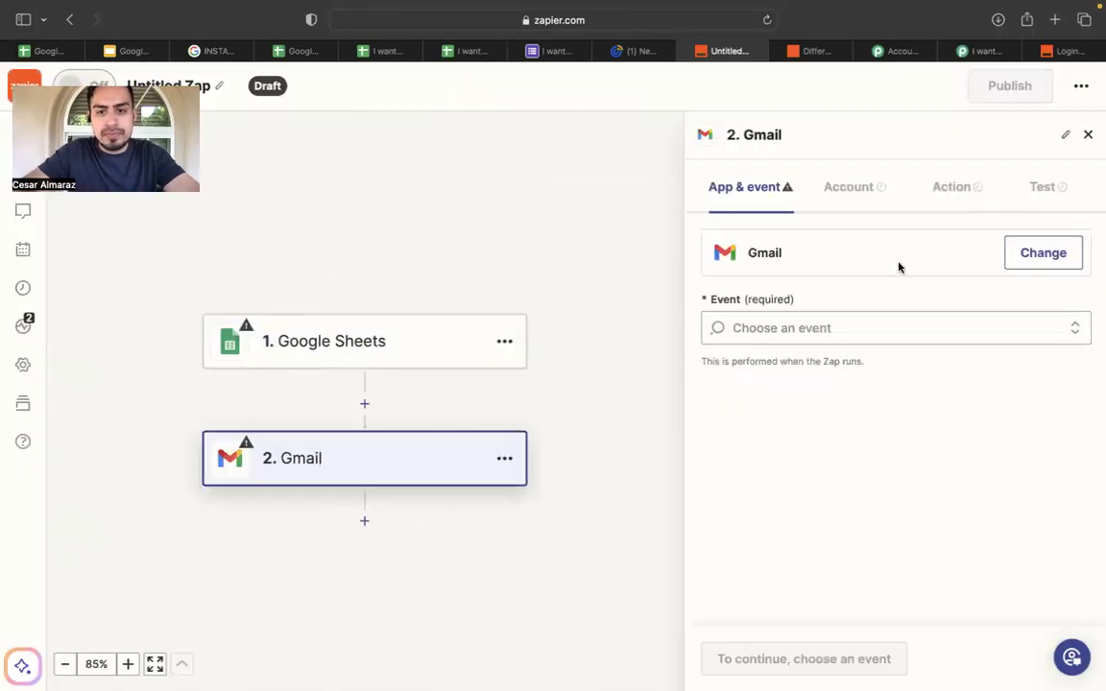
pyautogui.click(849, 328)
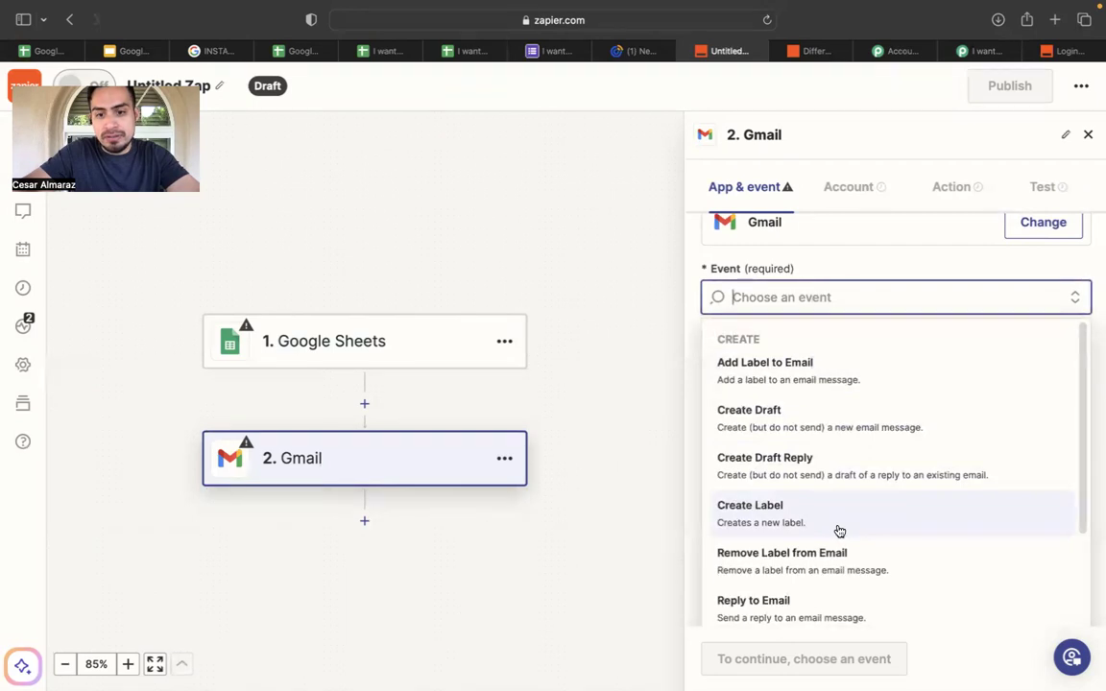
pyautogui.scroll(-3, 816, 415)
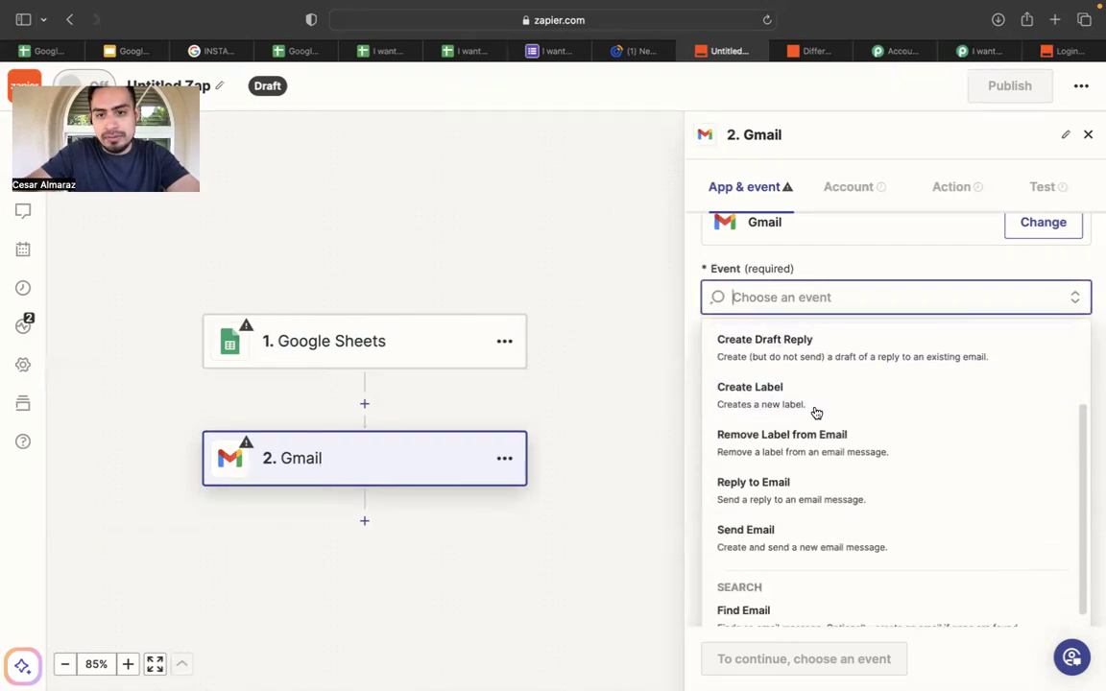
pyautogui.scroll(-1, 815, 413)
pyautogui.click(816, 530)
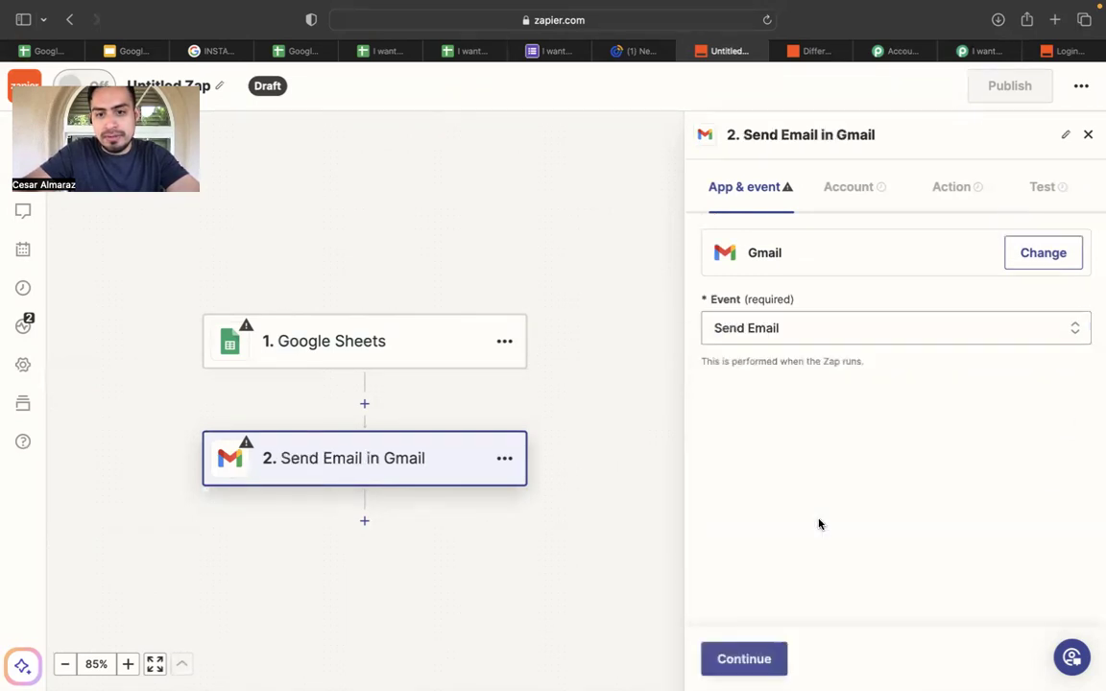
pyautogui.click(744, 660)
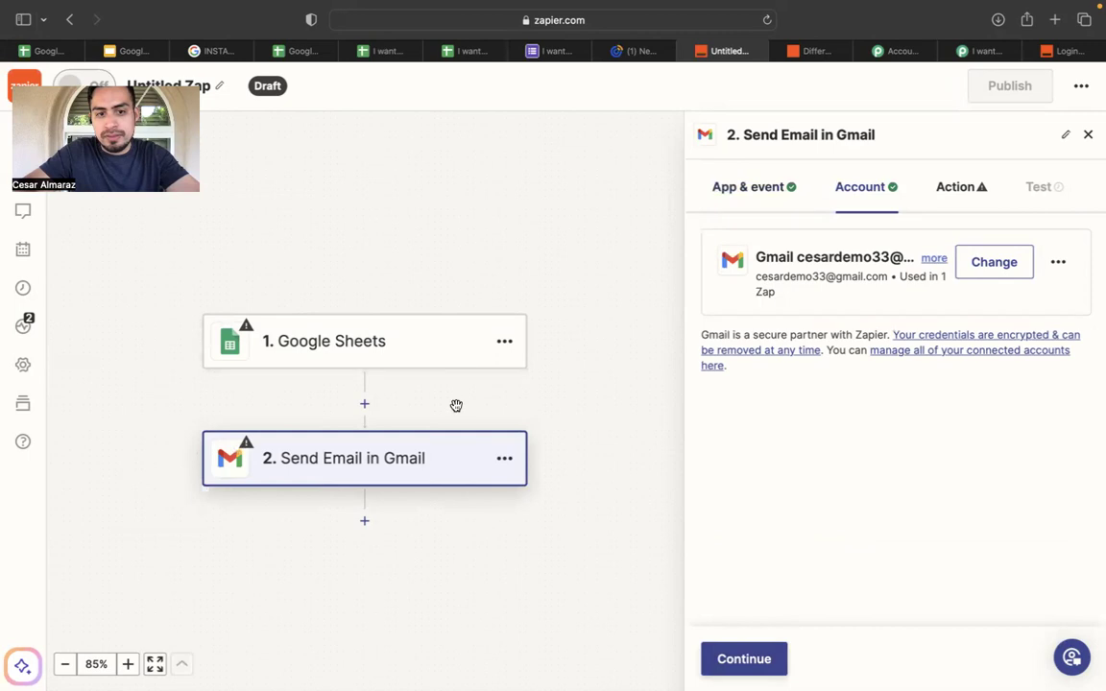
pyautogui.click(451, 360)
pyautogui.click(828, 330)
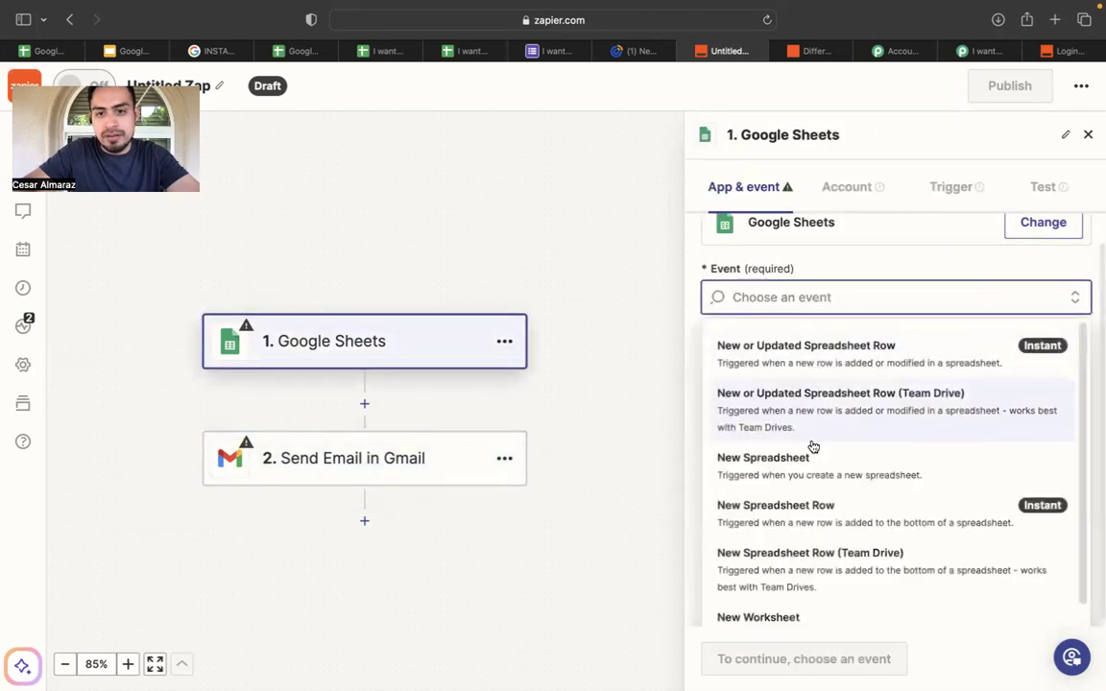
# Use the New or Updated Spreadsheet Row trigger on the I want to buy spreadsheet.
pyautogui.click(843, 349)
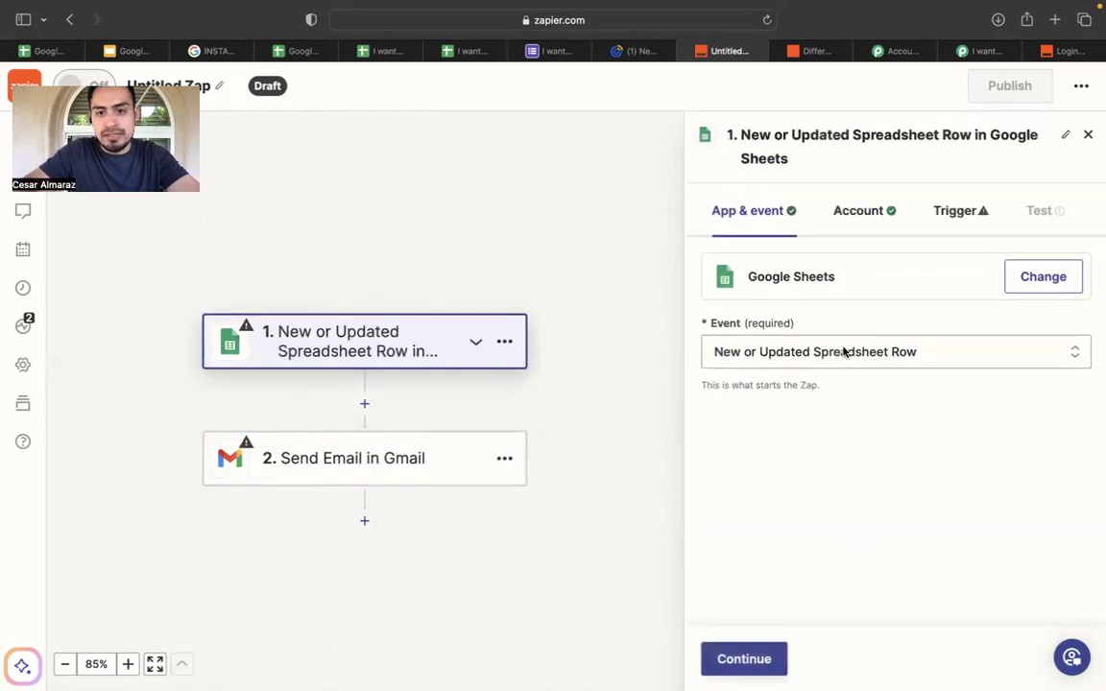
pyautogui.click(763, 659)
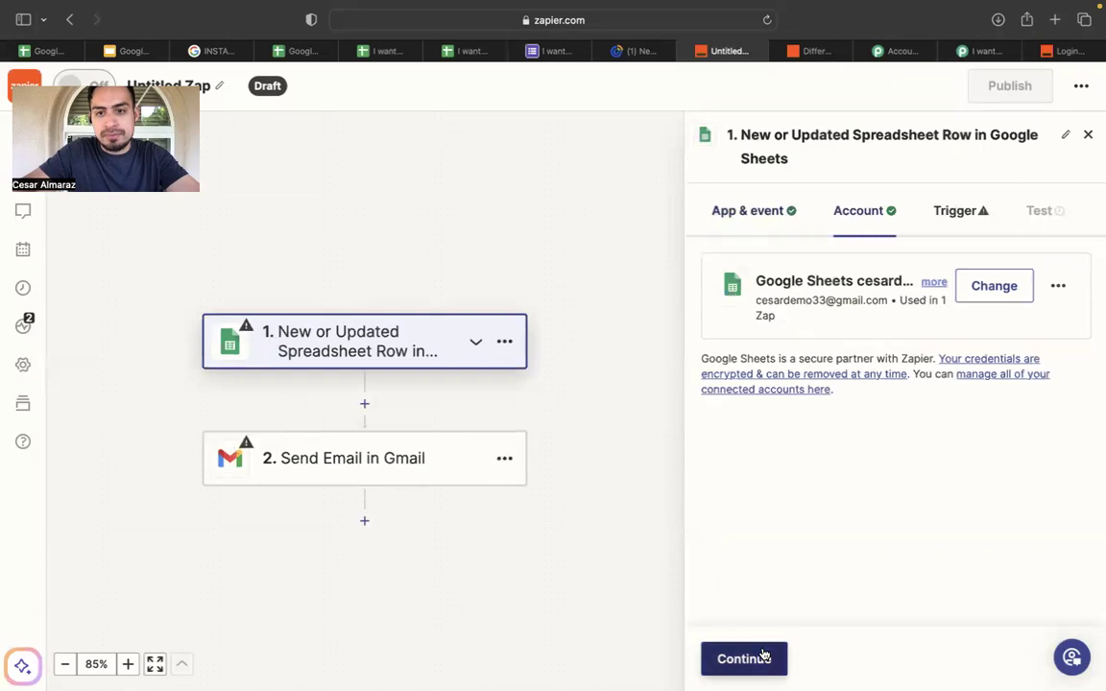
pyautogui.click(764, 657)
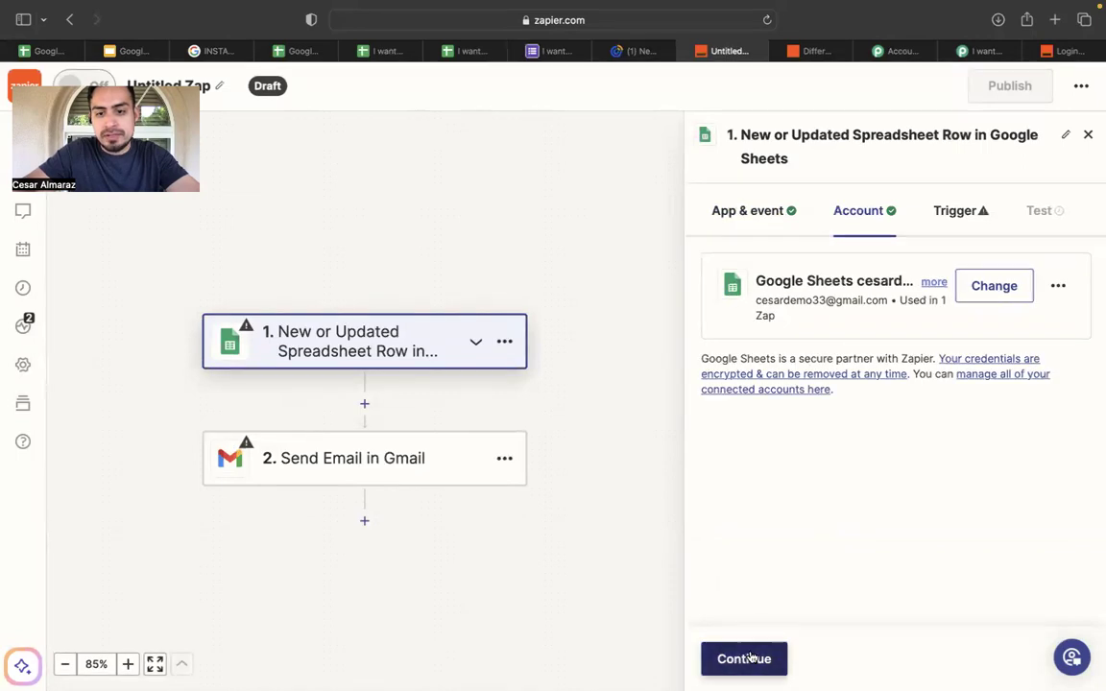
pyautogui.scroll(-1, 784, 400)
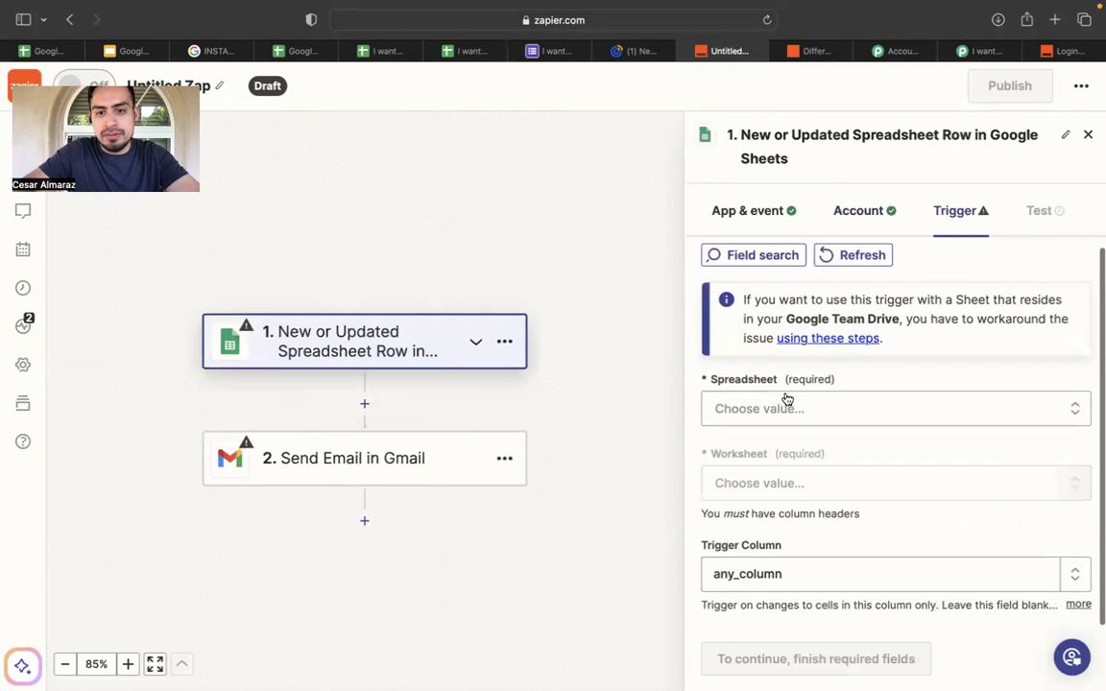
pyautogui.click(847, 408)
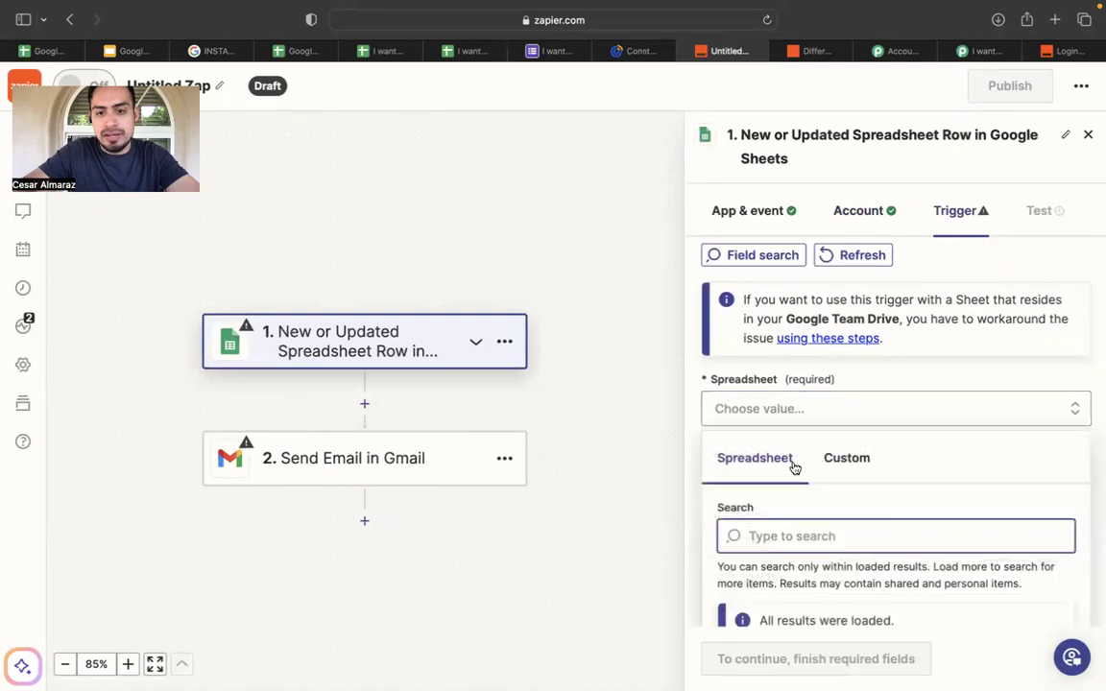
pyautogui.scroll(-2, 783, 480)
pyautogui.click(767, 544)
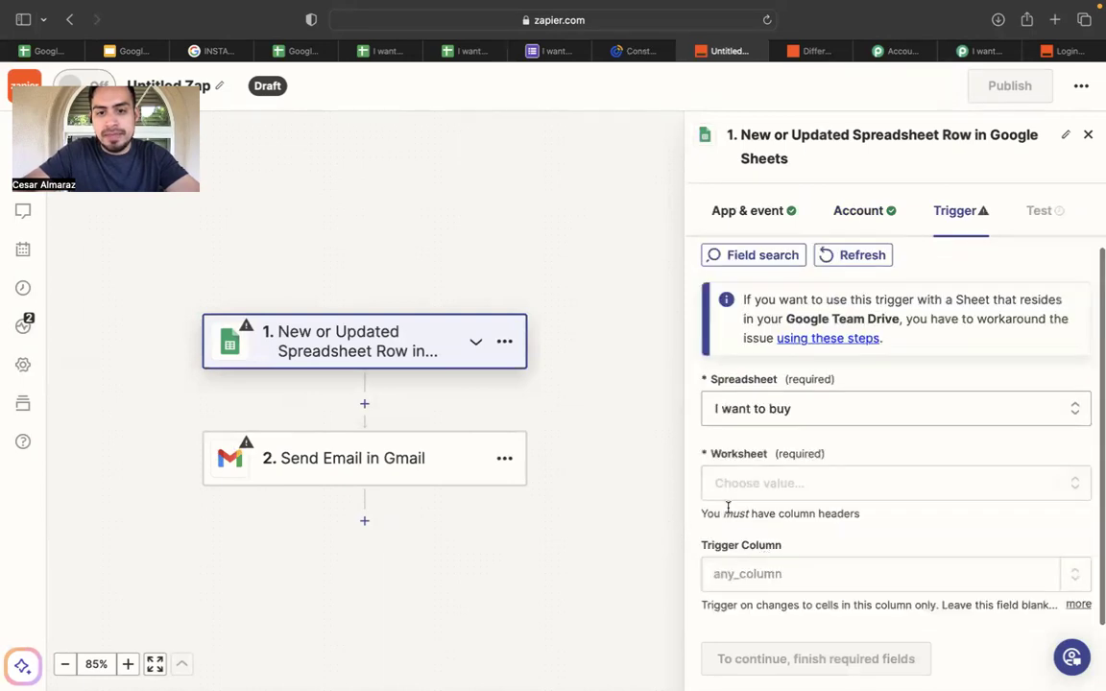
# Set the worksheet to Form Responses 3 and the trigger column to call to text.
pyautogui.click(787, 490)
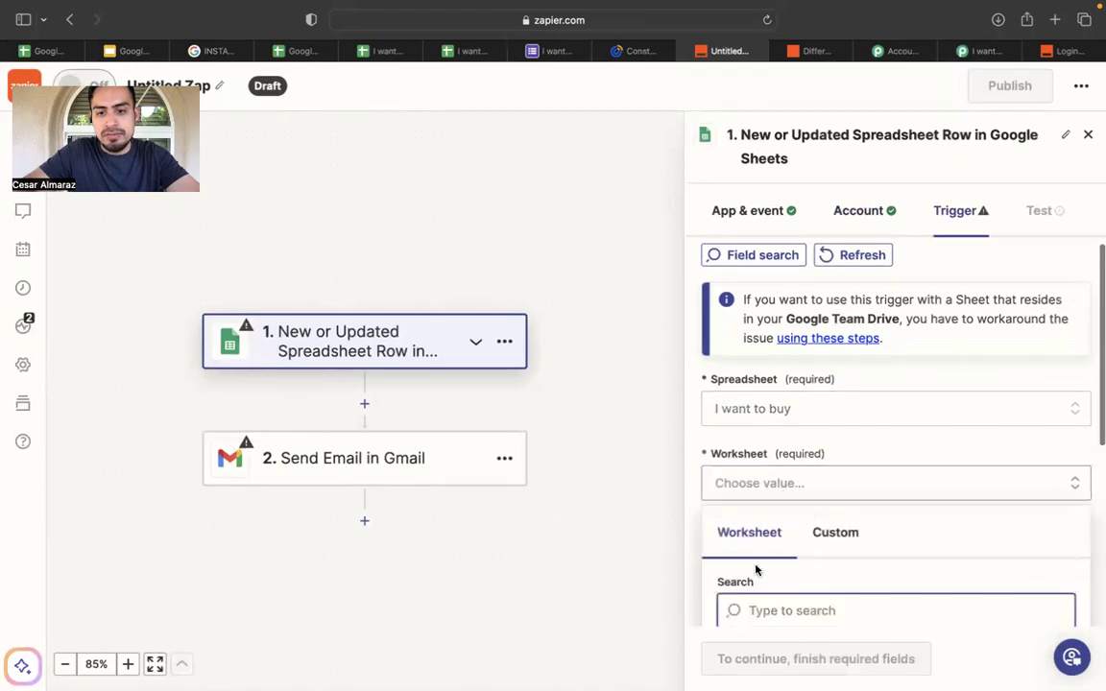
pyautogui.scroll(-3, 754, 570)
pyautogui.click(748, 565)
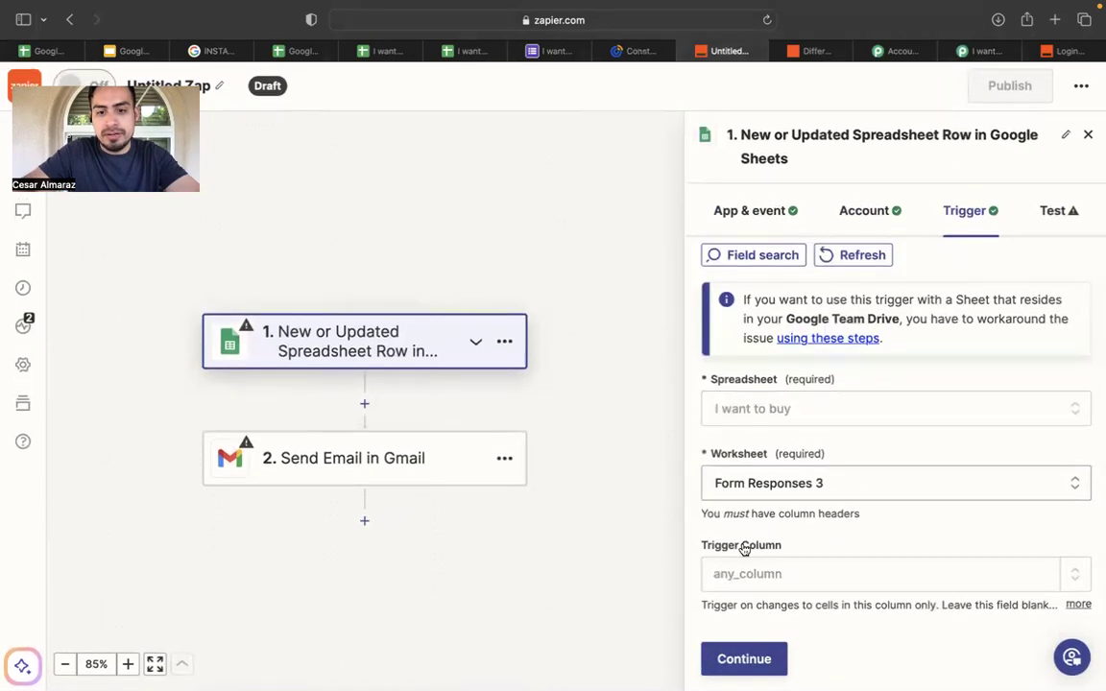
pyautogui.click(801, 576)
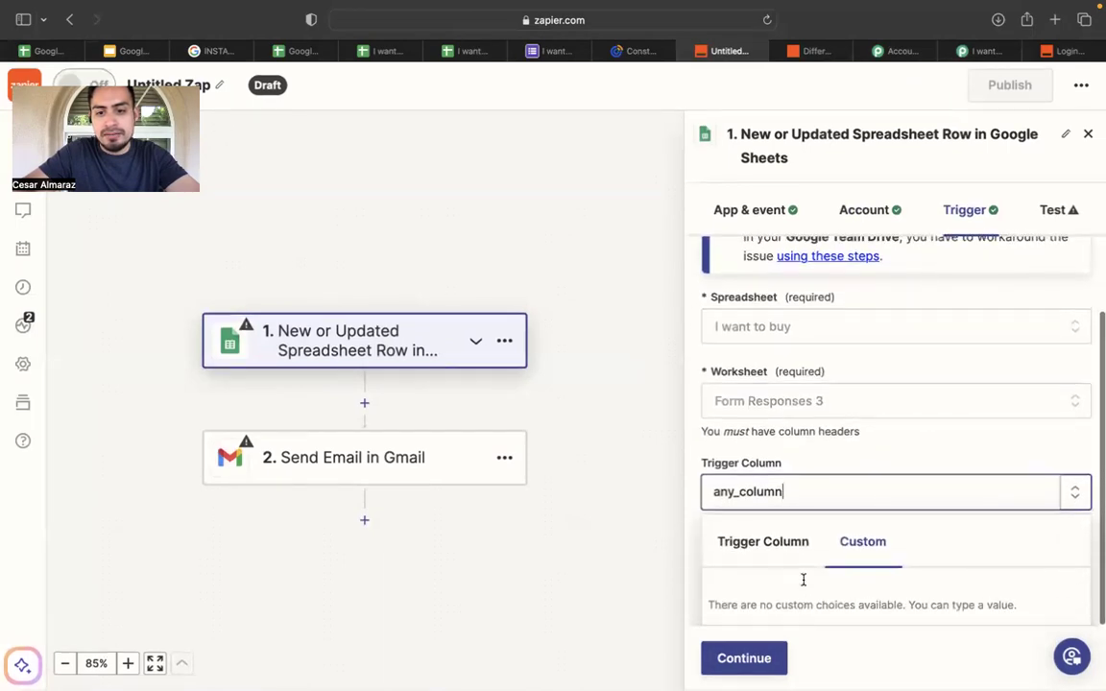
pyautogui.click(771, 540)
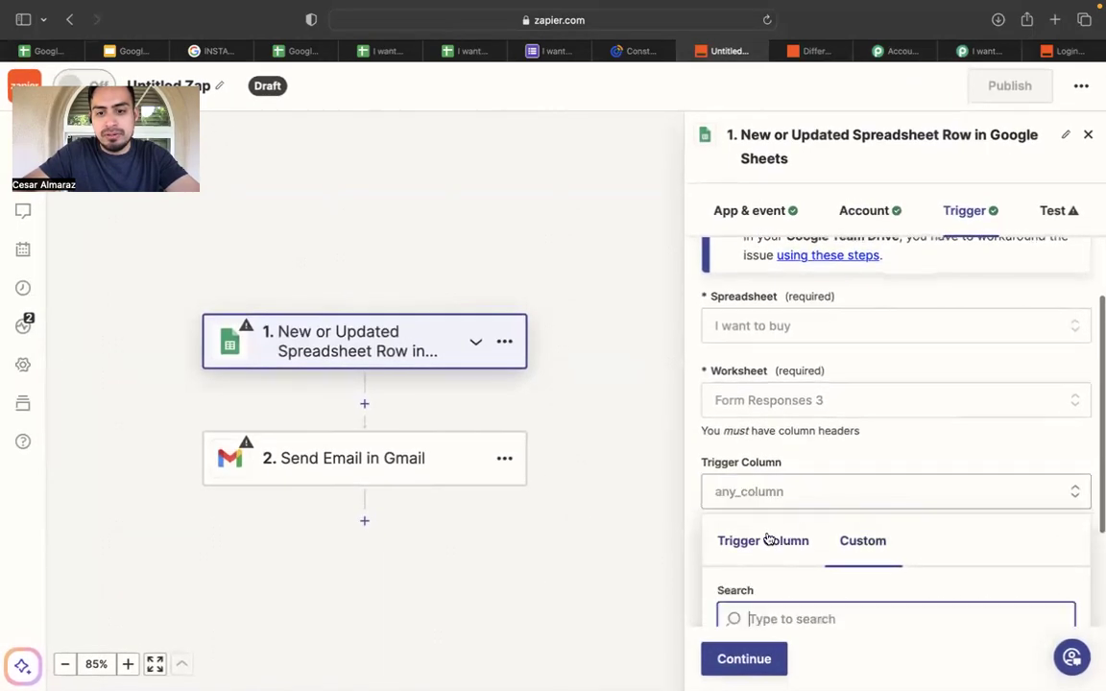
pyautogui.scroll(-5, 805, 533)
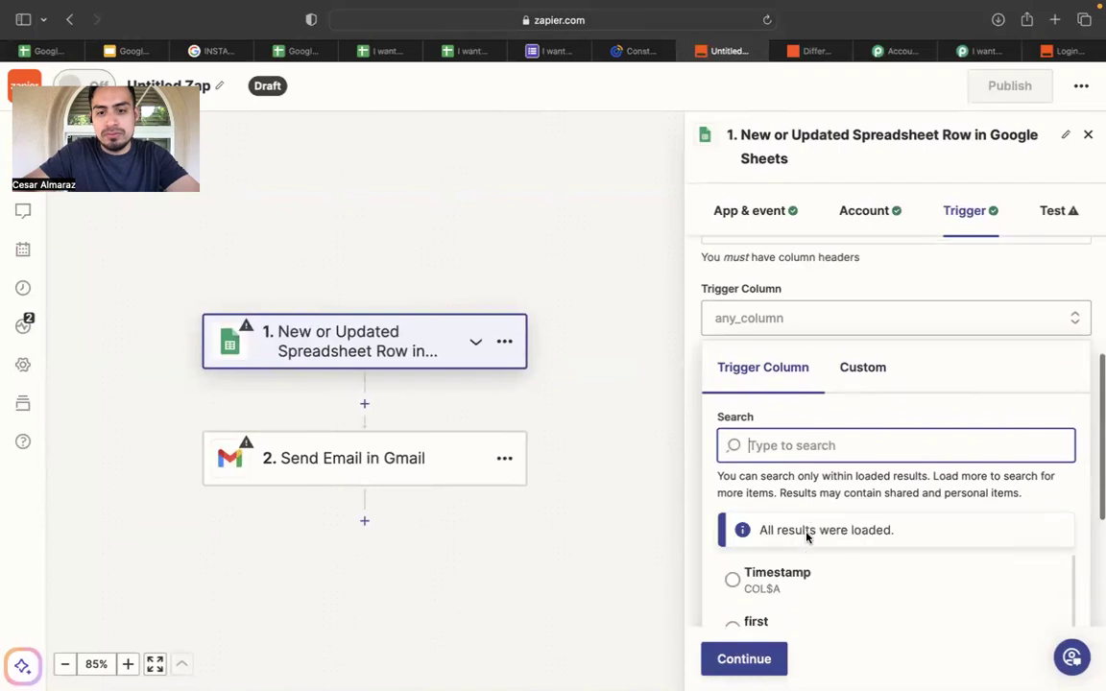
pyautogui.click(802, 516)
pyautogui.scroll(-3, 803, 516)
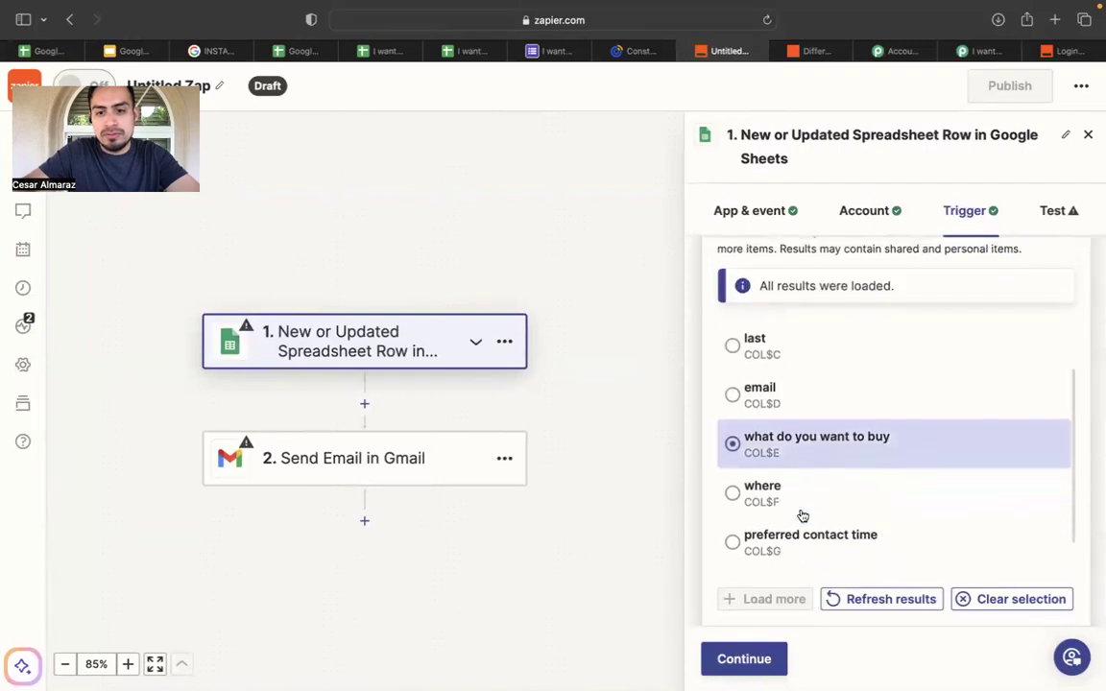
pyautogui.click(765, 549)
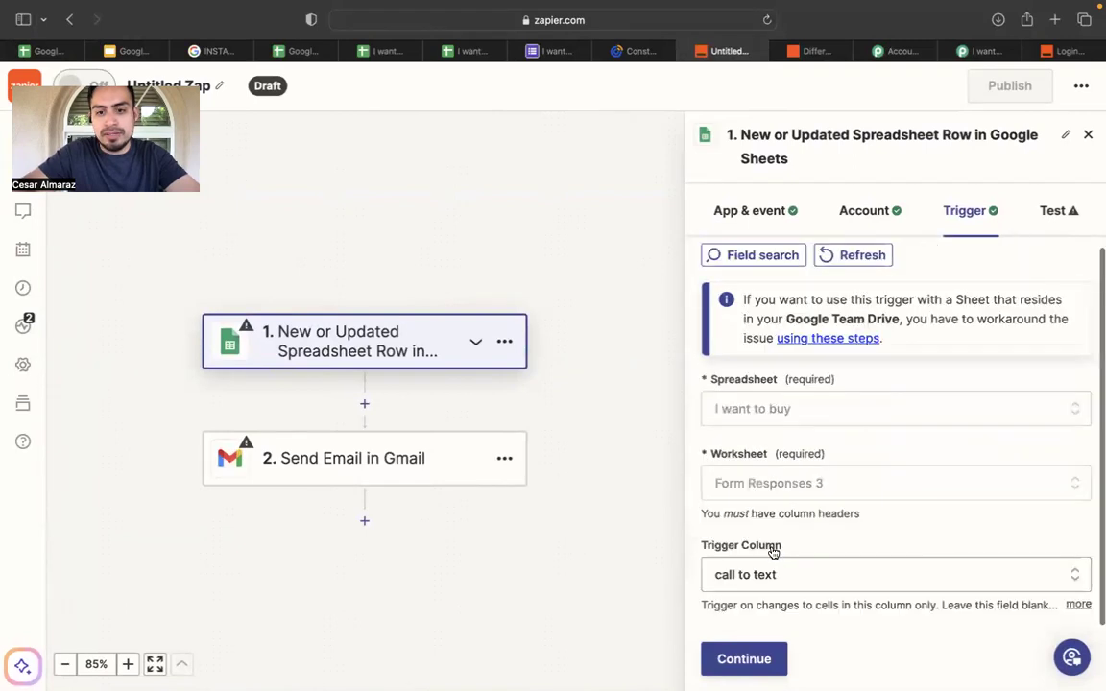
# Test the trigger and continue with the found sample record to the Gmail step.
pyautogui.click(756, 656)
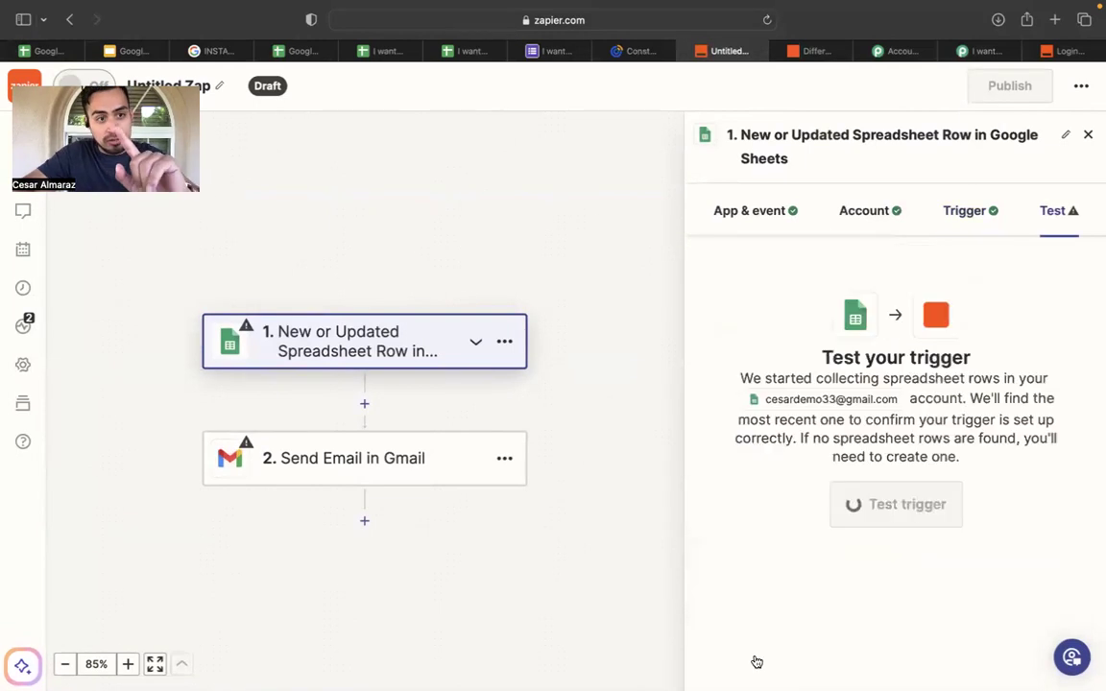
pyautogui.click(900, 505)
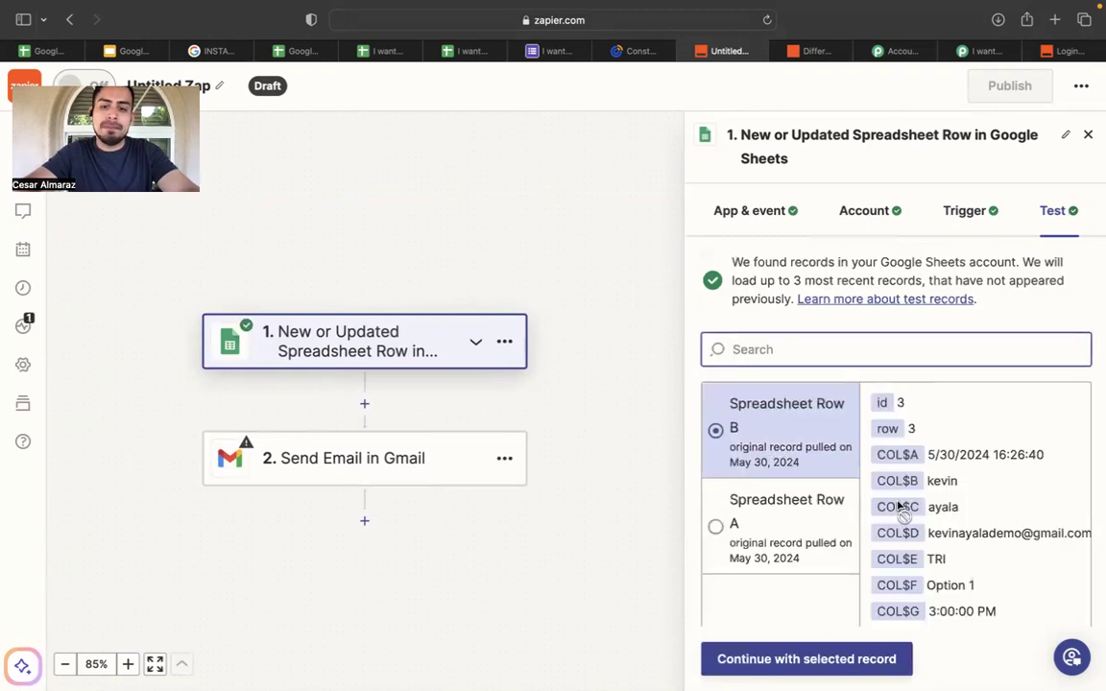
pyautogui.scroll(-1, 898, 507)
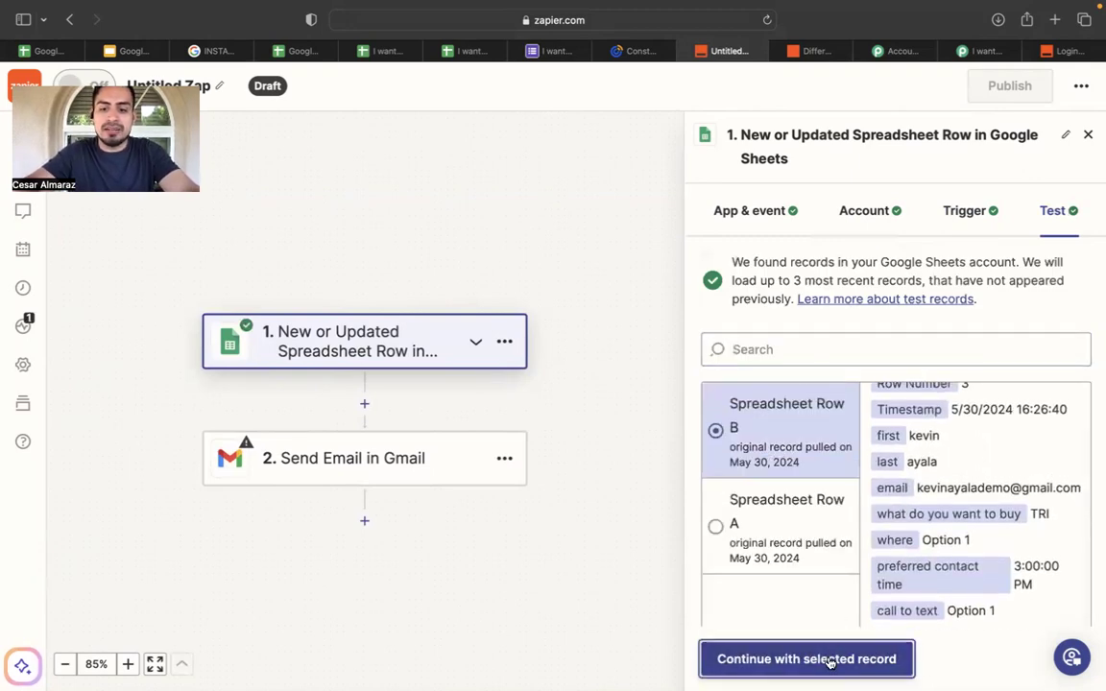
pyautogui.click(830, 660)
pyautogui.click(747, 659)
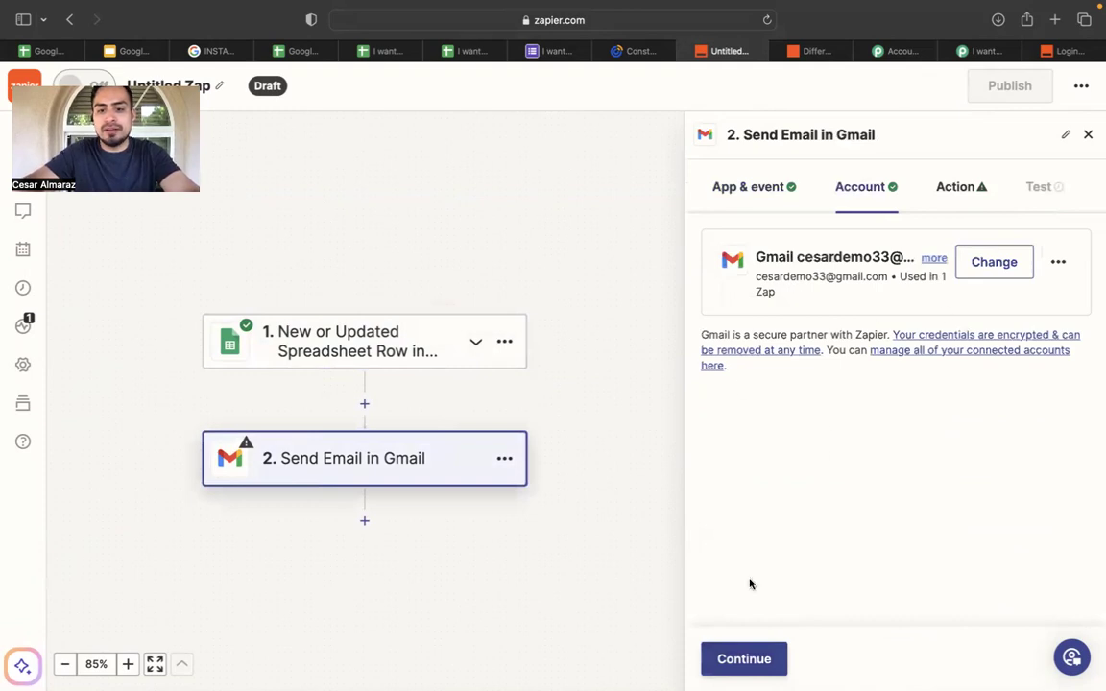
# Enter the recipient's e-mail address as a fixed value in the Gmail To field.
pyautogui.click(738, 664)
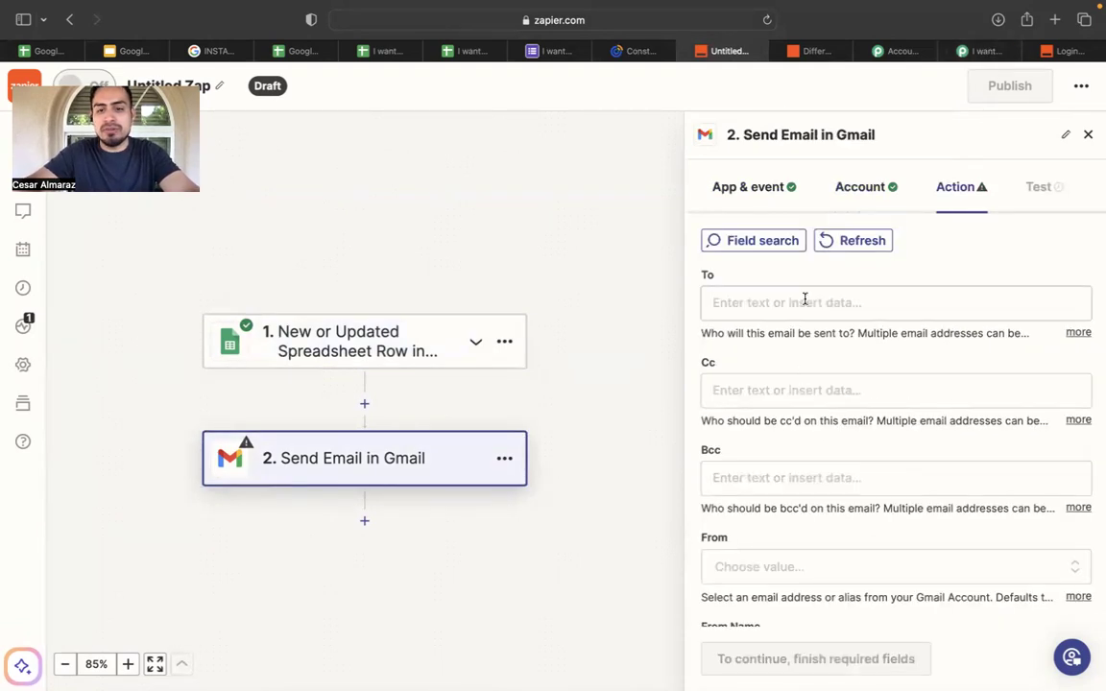
pyautogui.click(804, 301)
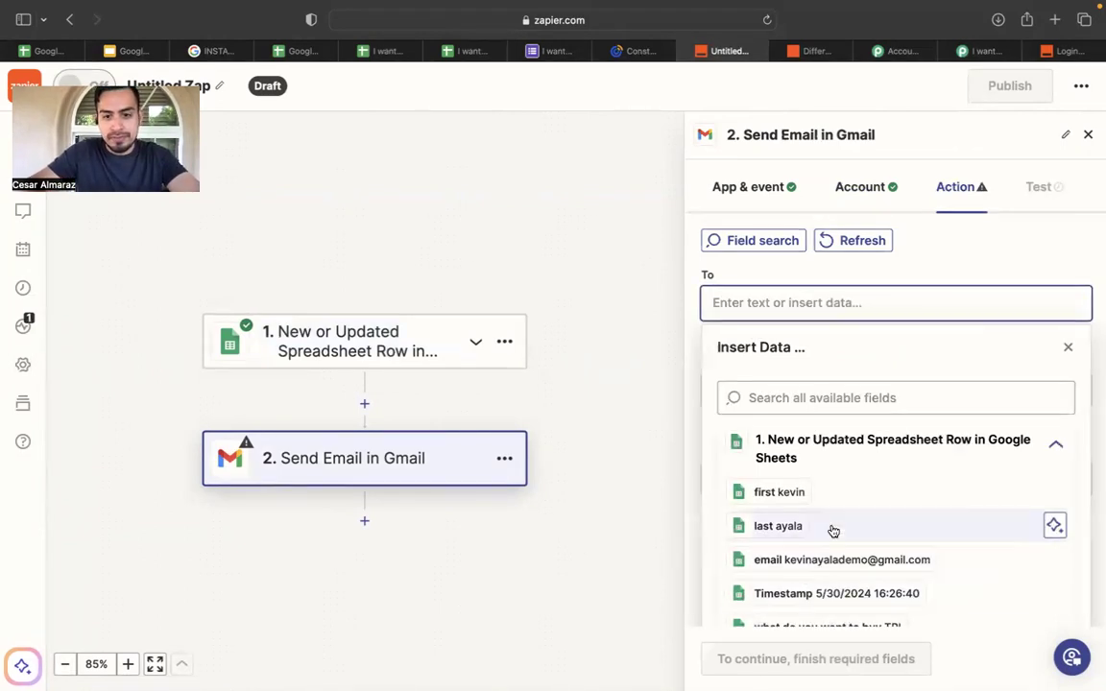
pyautogui.scroll(-3, 795, 567)
pyautogui.scroll(5, 824, 552)
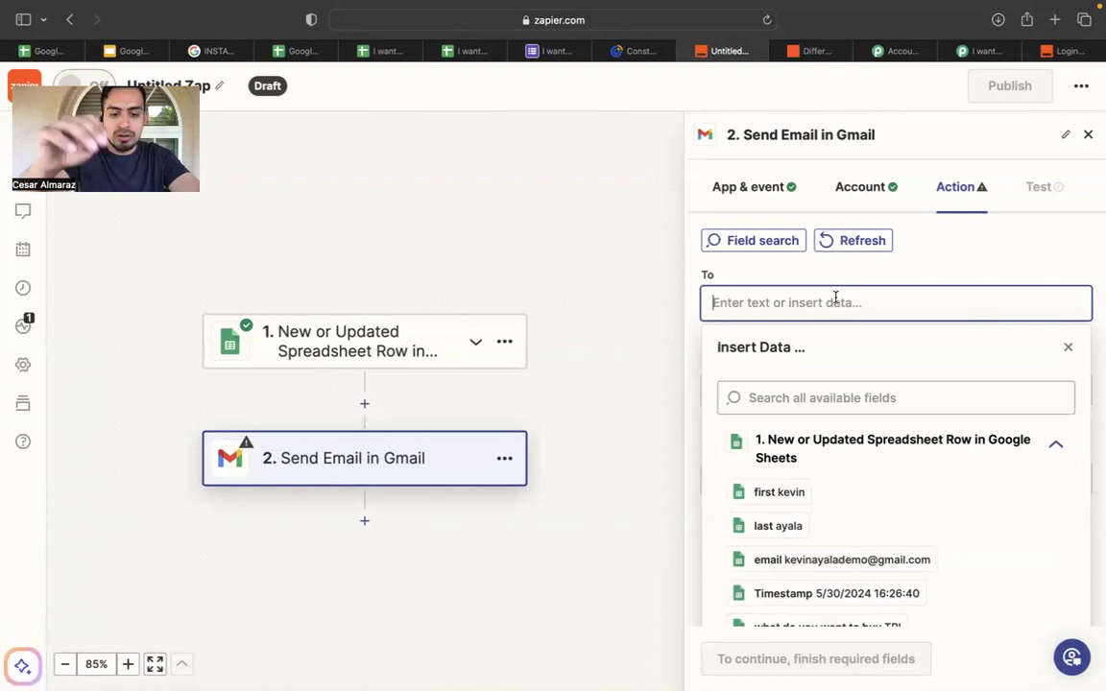
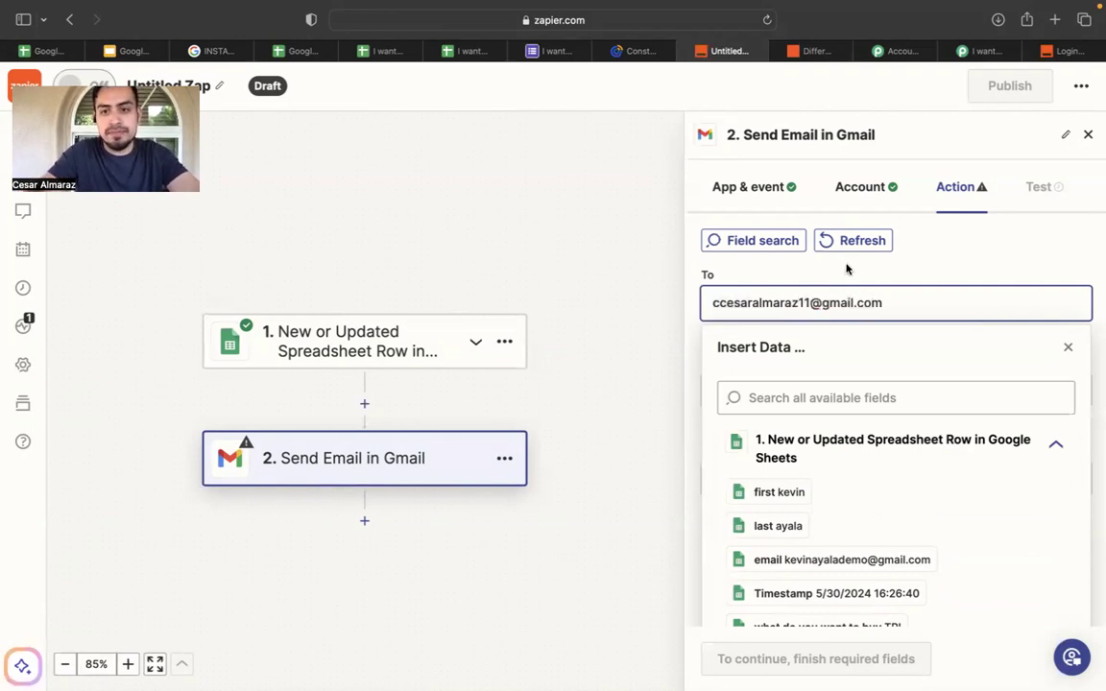
pyautogui.click(931, 269)
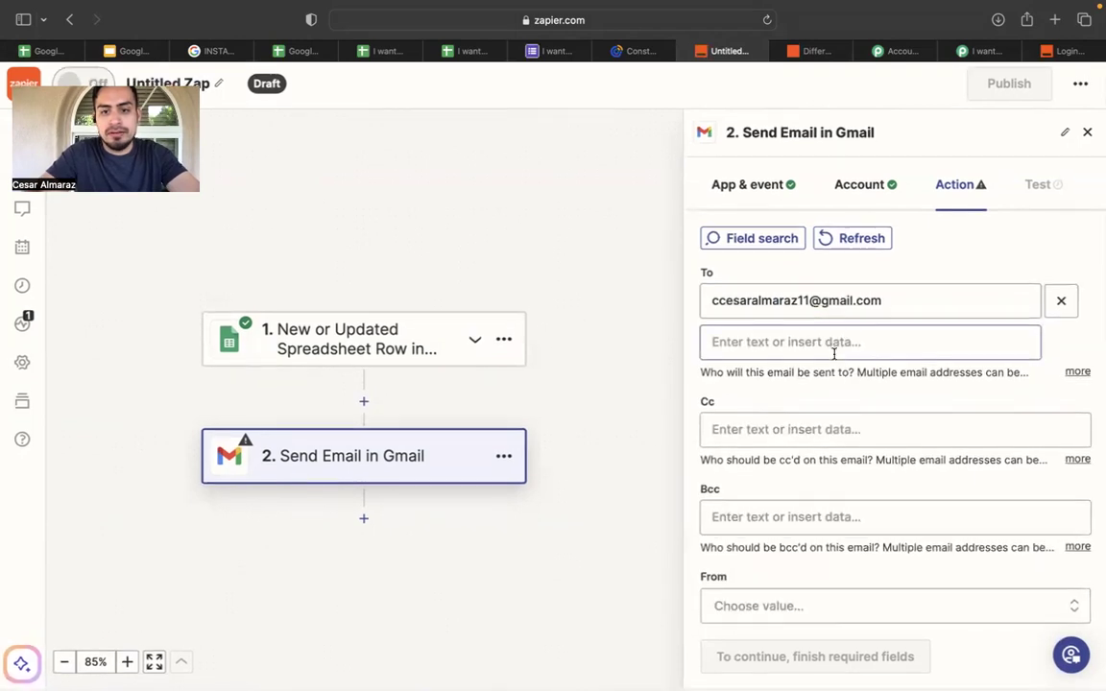
pyautogui.scroll(-3, 779, 434)
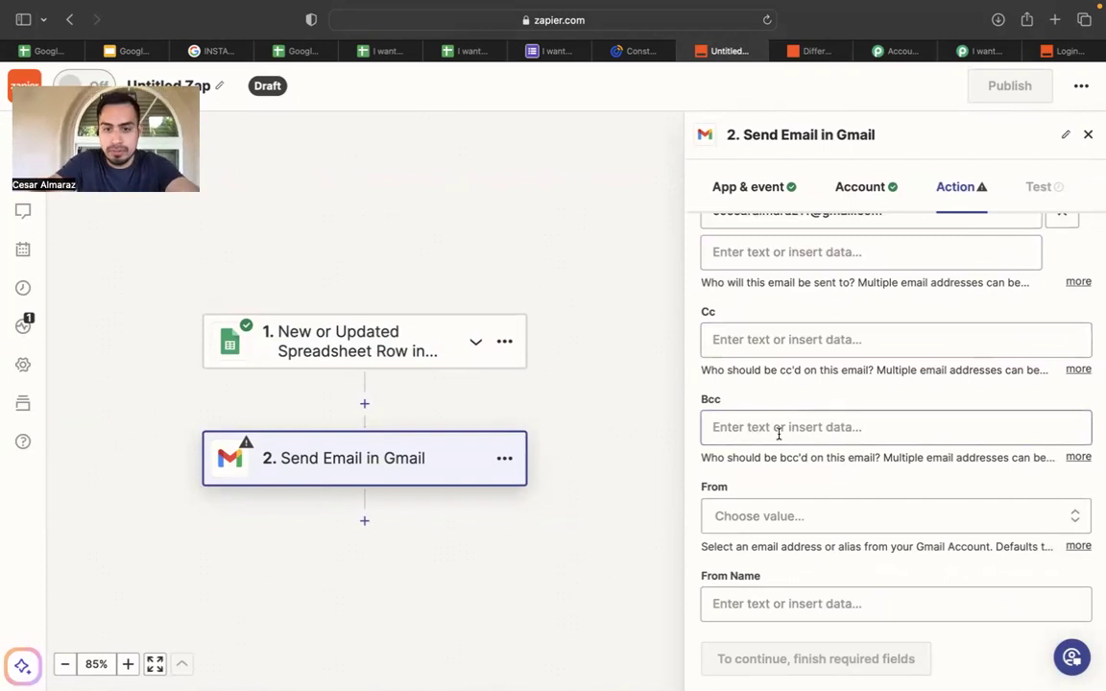
pyautogui.click(783, 519)
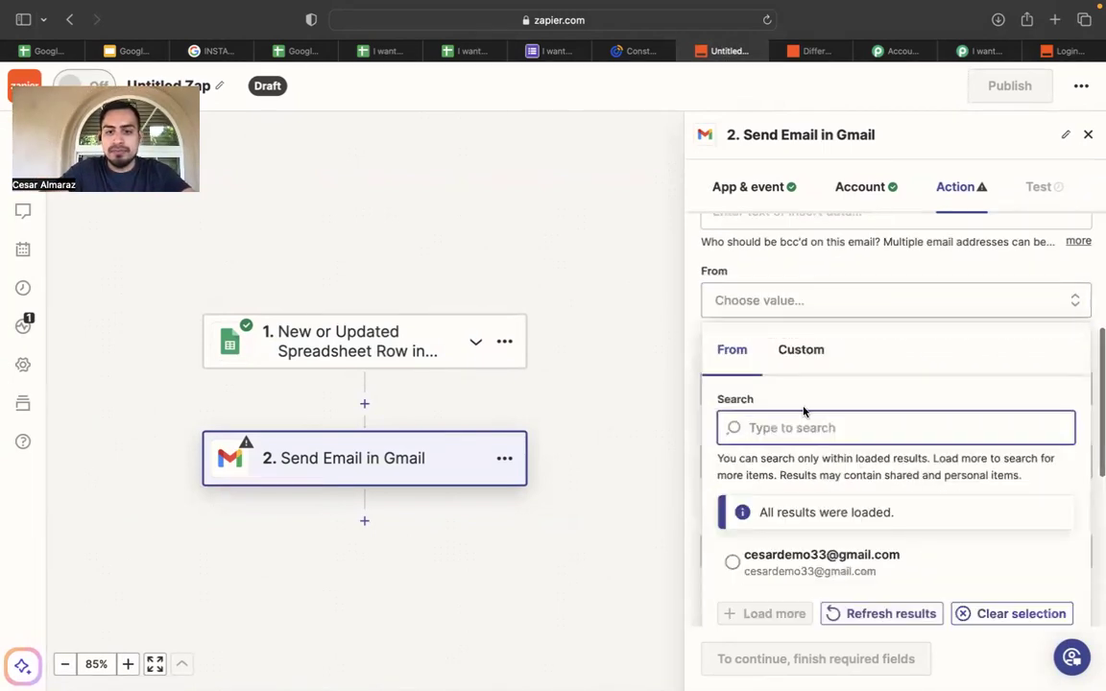
# Send from the connected Gmail account and enter the sender's name as From Name.
pyautogui.click(758, 559)
pyautogui.scroll(5, 711, 296)
pyautogui.scroll(-2, 750, 420)
pyautogui.scroll(-2, 772, 536)
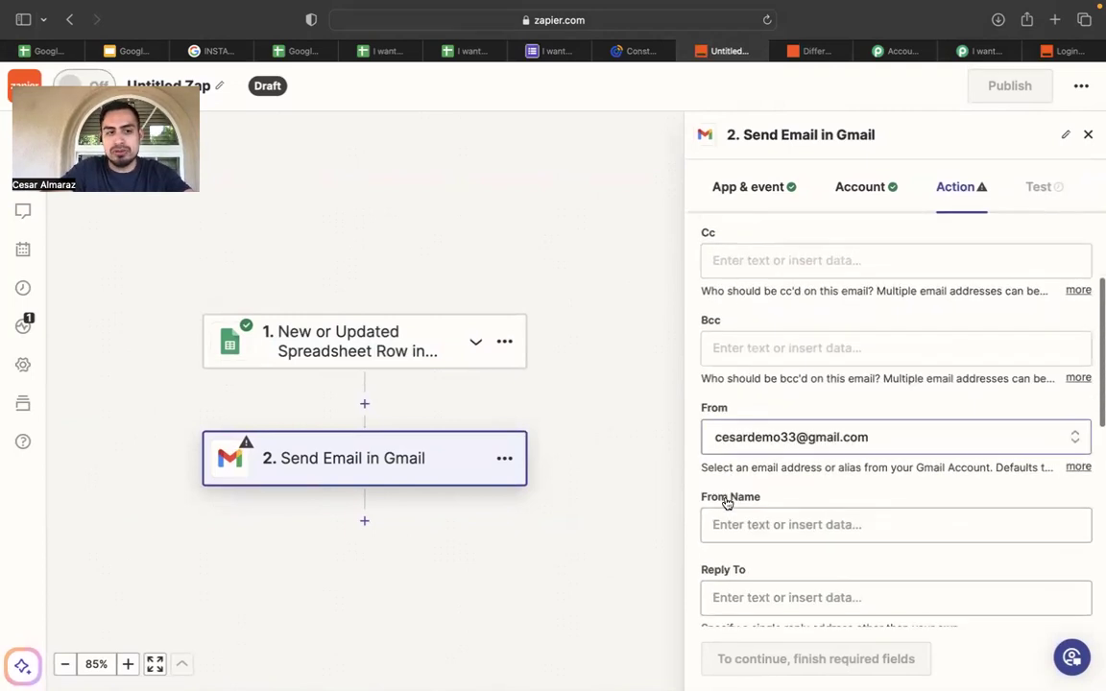
pyautogui.scroll(-1, 725, 497)
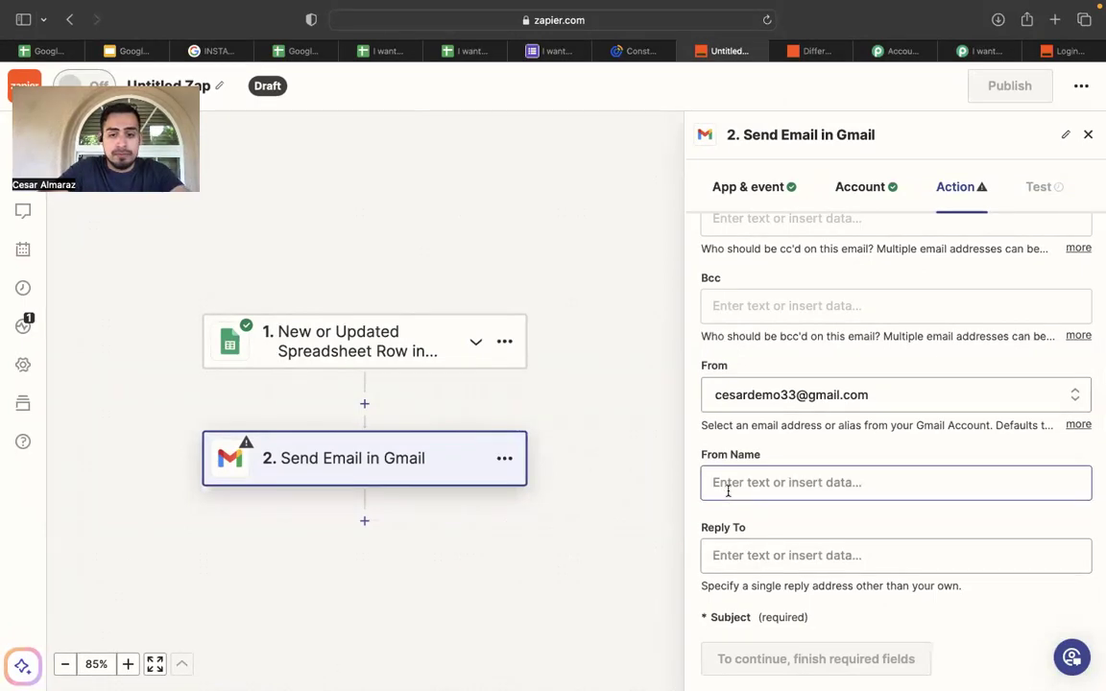
pyautogui.scroll(-1, 733, 485)
pyautogui.click(786, 445)
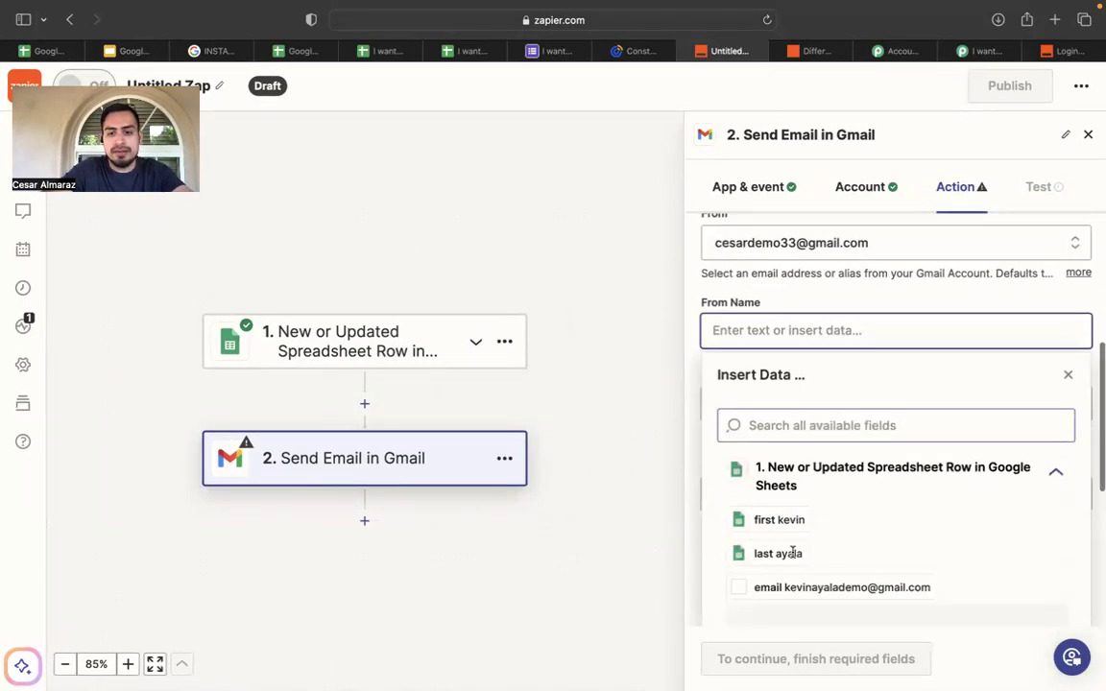
pyautogui.write('ce')
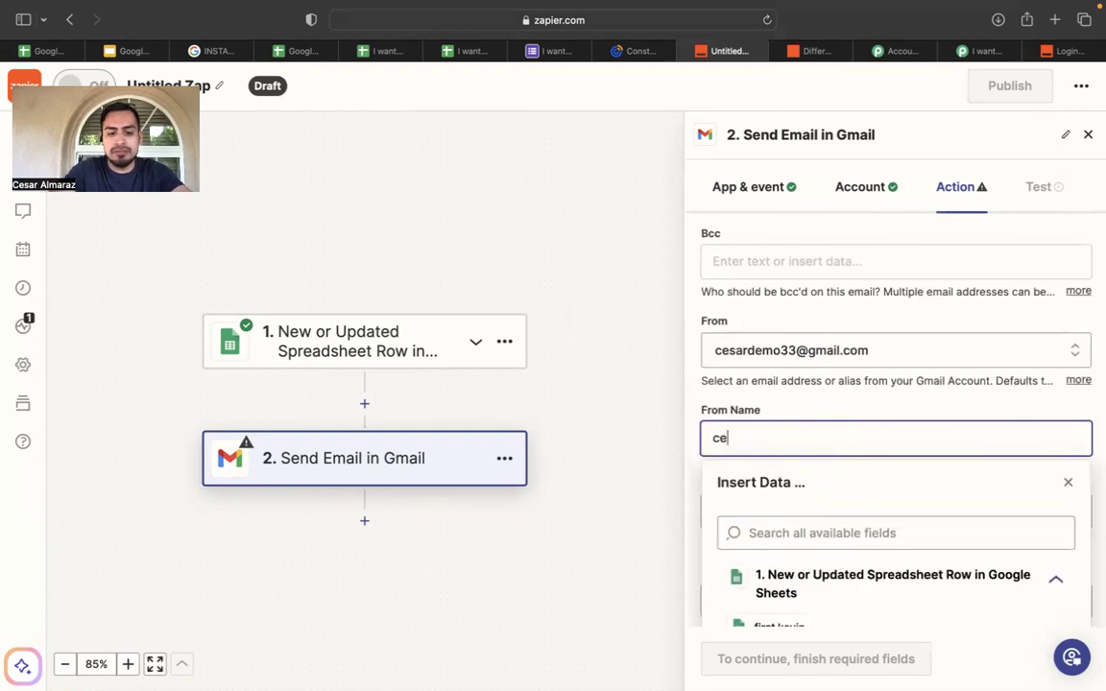
pyautogui.write('sarolit')
pyautogui.press('BackSpace')
pyautogui.press('BackSpace')
pyautogui.press('BackSpace')
pyautogui.write('d')
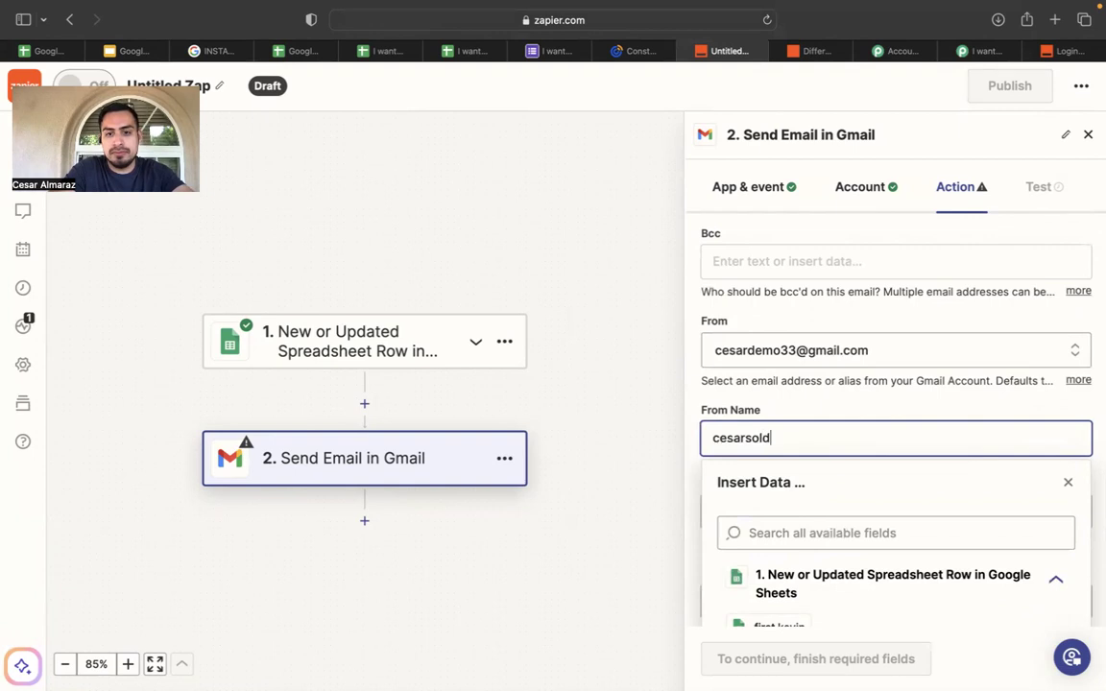
pyautogui.write('it')
pyautogui.scroll(-2, 698, 425)
pyautogui.click(693, 427)
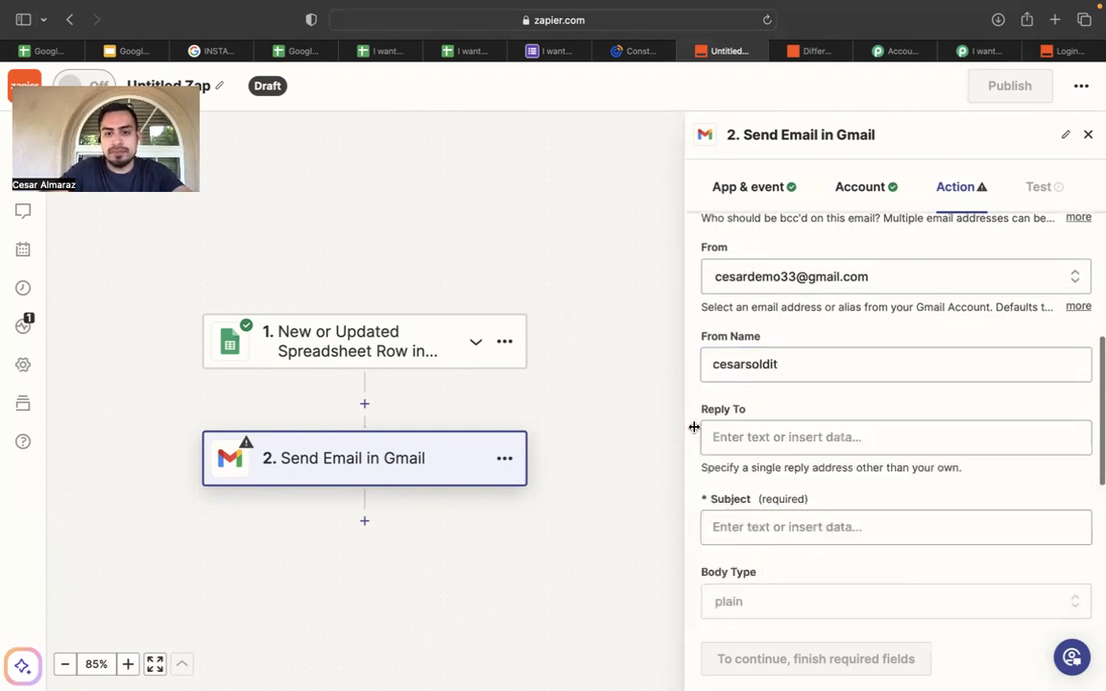
# Set the email subject to NEW I WANT TO BUY LEAD.
pyautogui.scroll(-3, 763, 435)
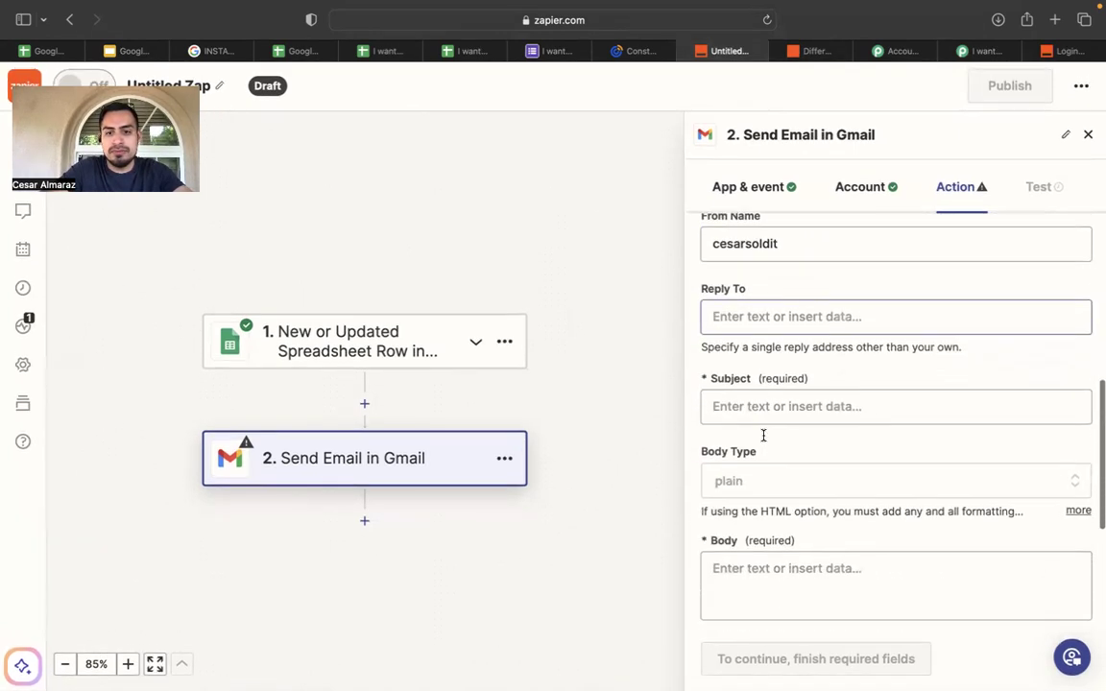
pyautogui.click(795, 407)
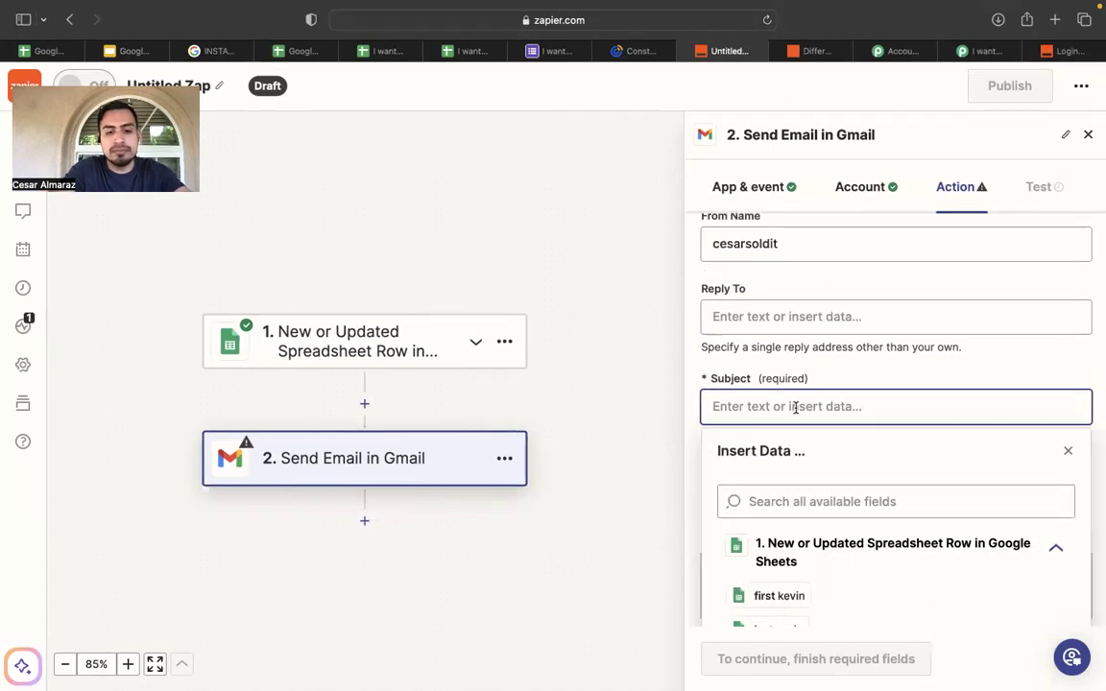
pyautogui.write('NEW I WANT ')
pyautogui.write('TOO')
pyautogui.press('BackSpace')
pyautogui.write('BUY LEAD')
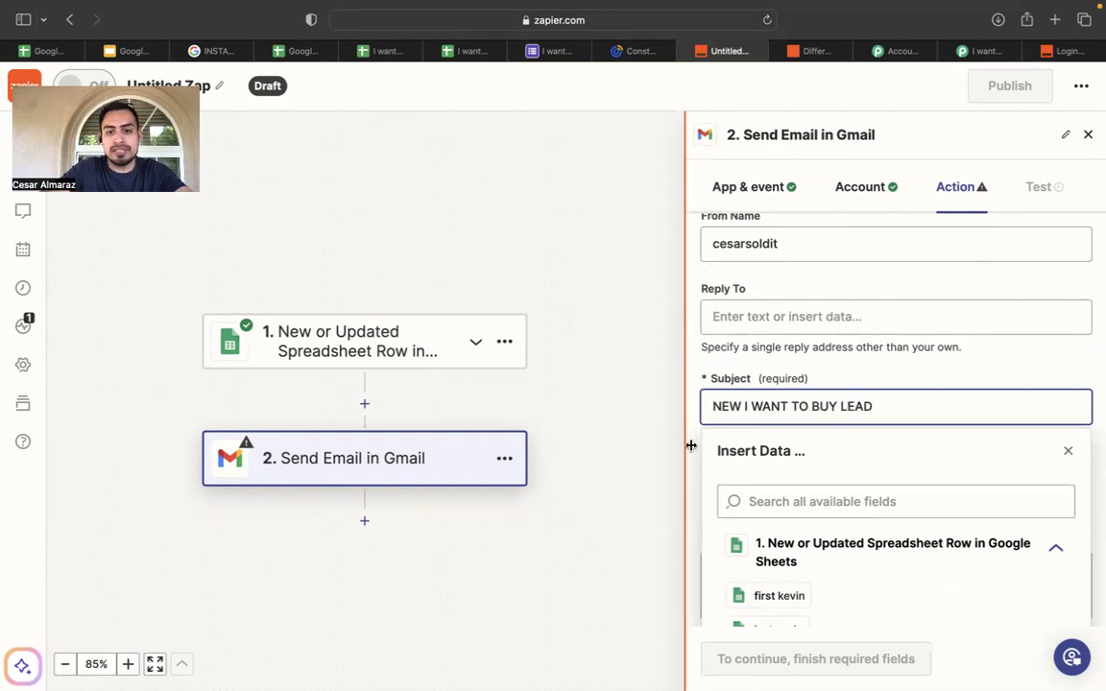
pyautogui.click(691, 445)
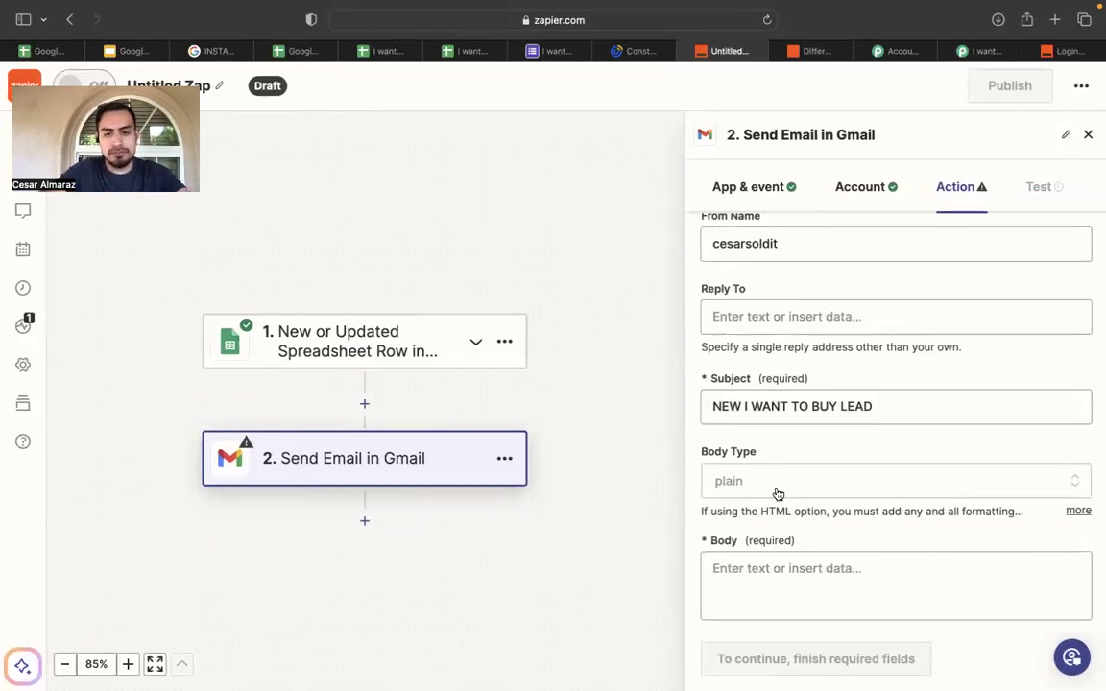
# Type a body greeting saying there's a new inquiry on "I want to buy".
pyautogui.click(749, 575)
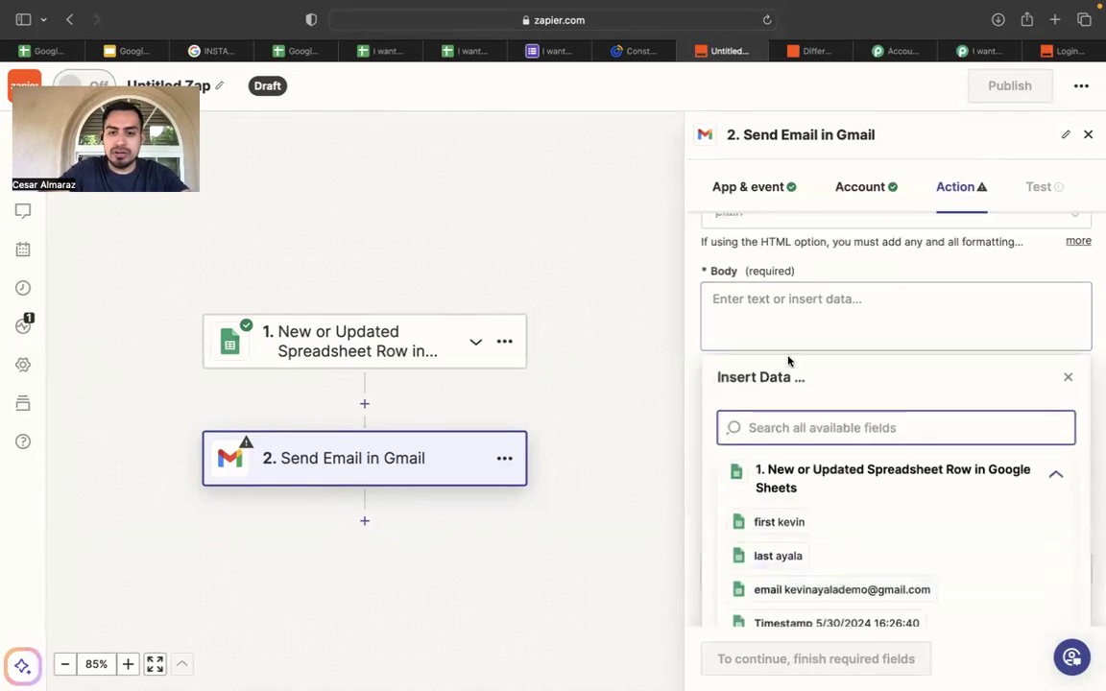
pyautogui.write('CESAR')
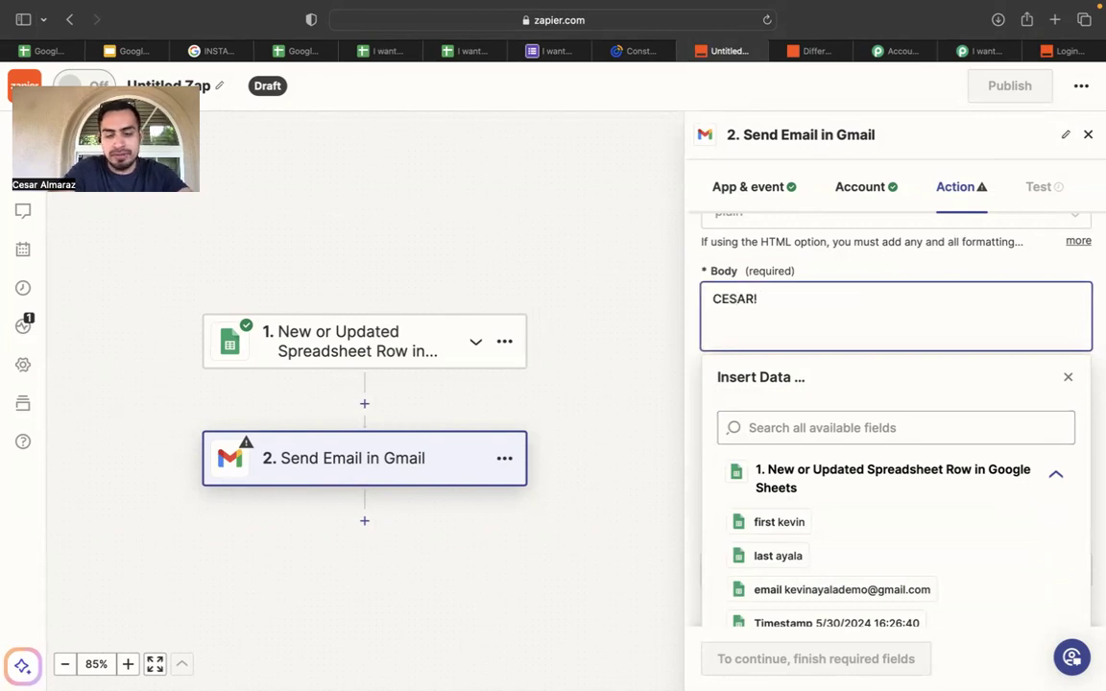
pyautogui.write('! you have a new ')
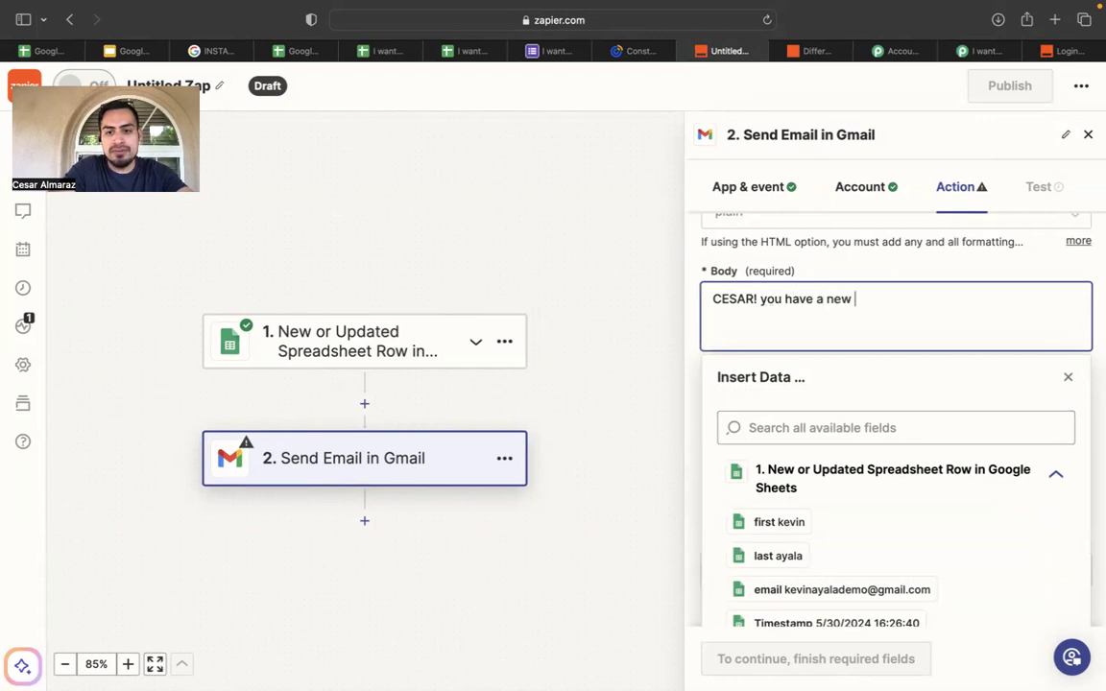
pyautogui.write('inquiry')
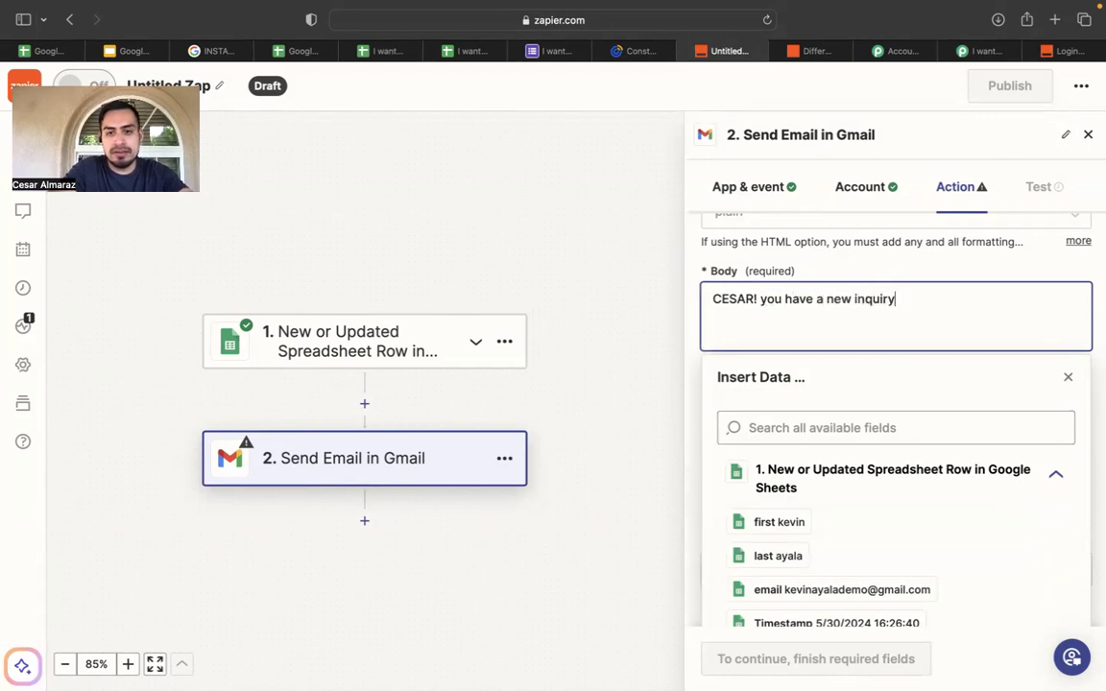
pyautogui.write(' ab')
pyautogui.press('BackSpace')
pyautogui.press('BackSpace')
pyautogui.write('on " I want to ')
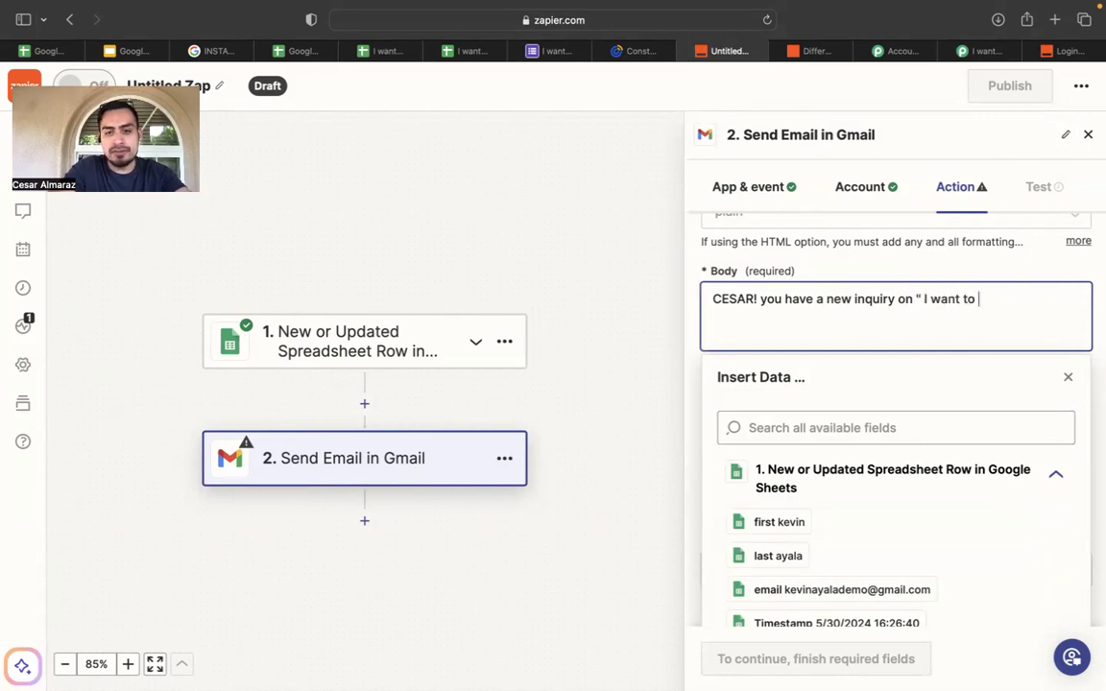
pyautogui.write('buy a')
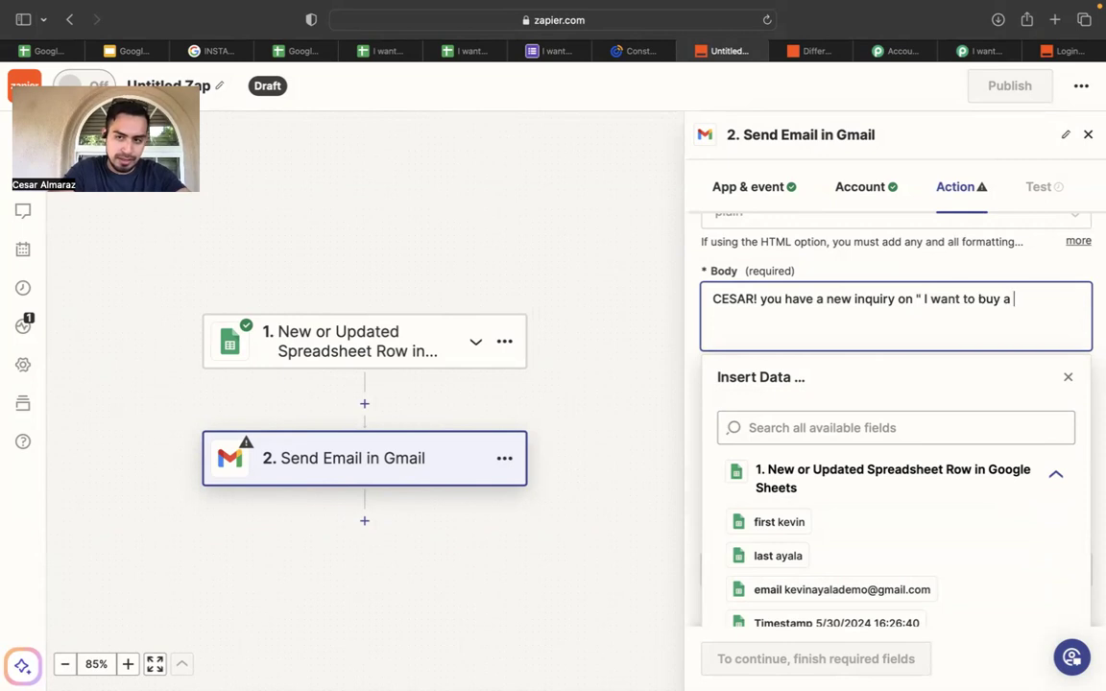
pyautogui.press('BackSpace')
pyautogui.press('BackSpace')
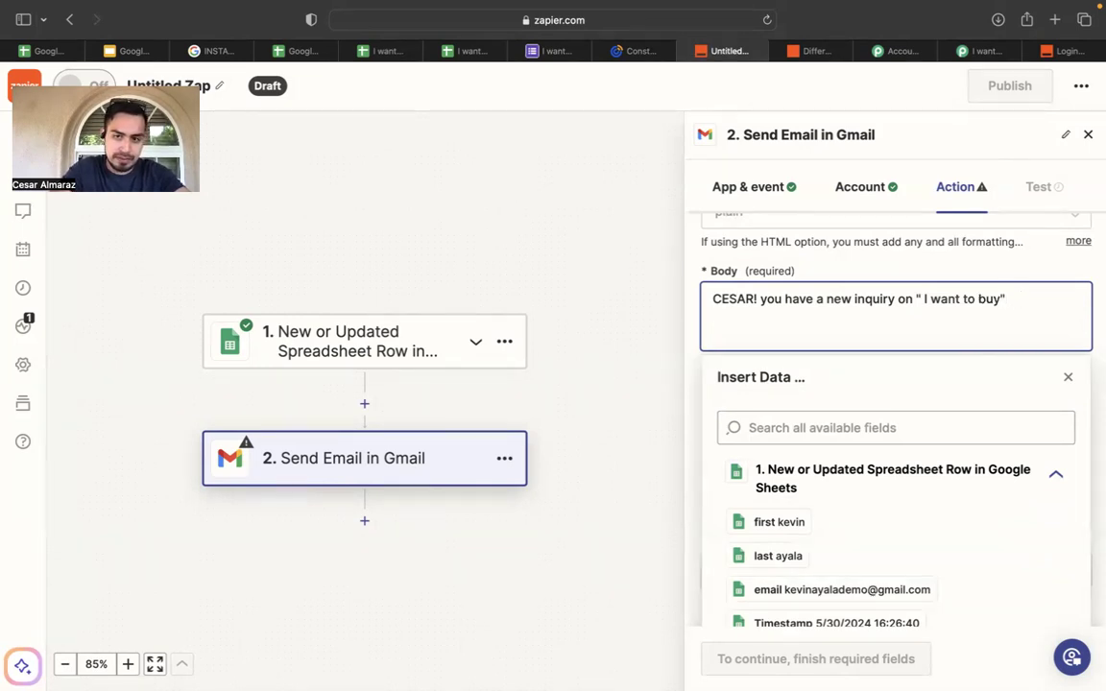
# Insert the lead's 'first' field, reword to "has inquired", and add a data: line below.
pyautogui.click(783, 298)
pyautogui.press('BackSpace')
pyautogui.press('BackSpace')
pyautogui.press('BackSpace')
pyautogui.press('BackSpace')
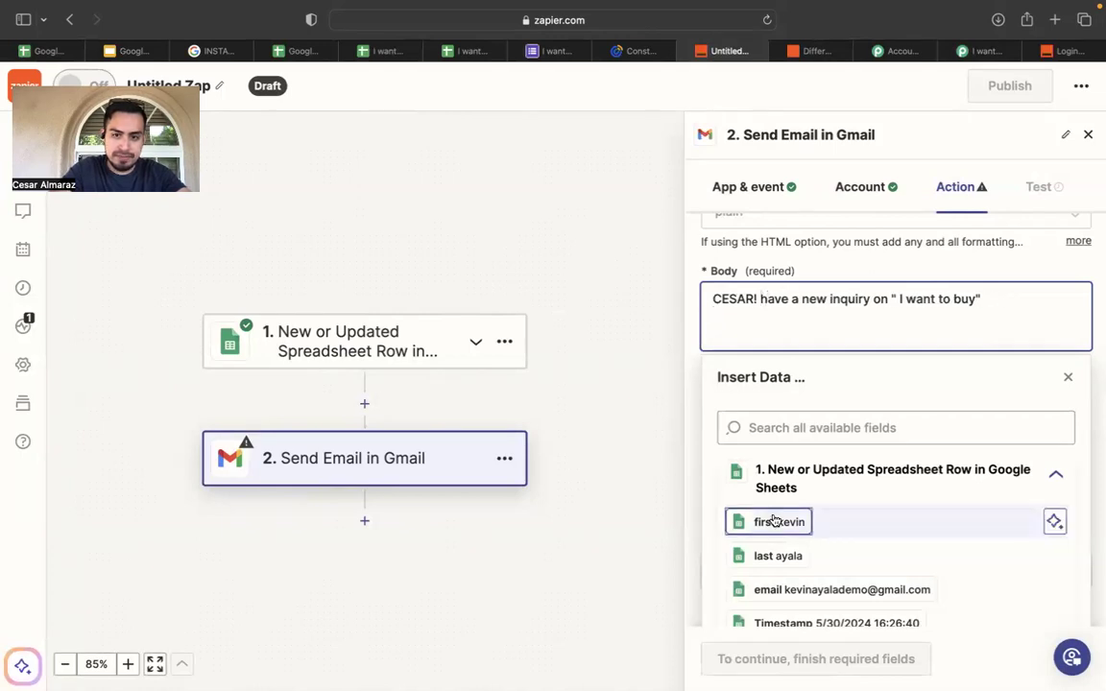
pyautogui.click(772, 521)
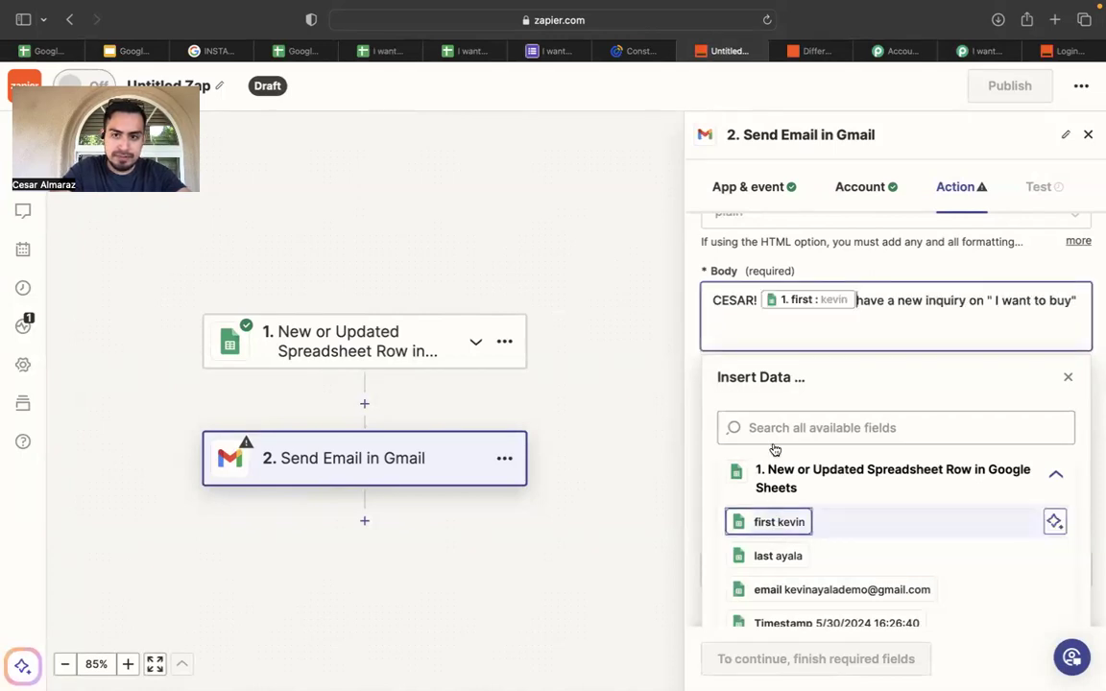
pyautogui.click(922, 300)
pyautogui.press('BackSpace')
pyautogui.press('BackSpace')
pyautogui.press('BackSpace')
pyautogui.press('BackSpace')
pyautogui.press('BackSpace')
pyautogui.press('BackSpace')
pyautogui.press('BackSpace')
pyautogui.press('BackSpace')
pyautogui.write('s')
pyautogui.press('BackSpace')
pyautogui.write('ed')
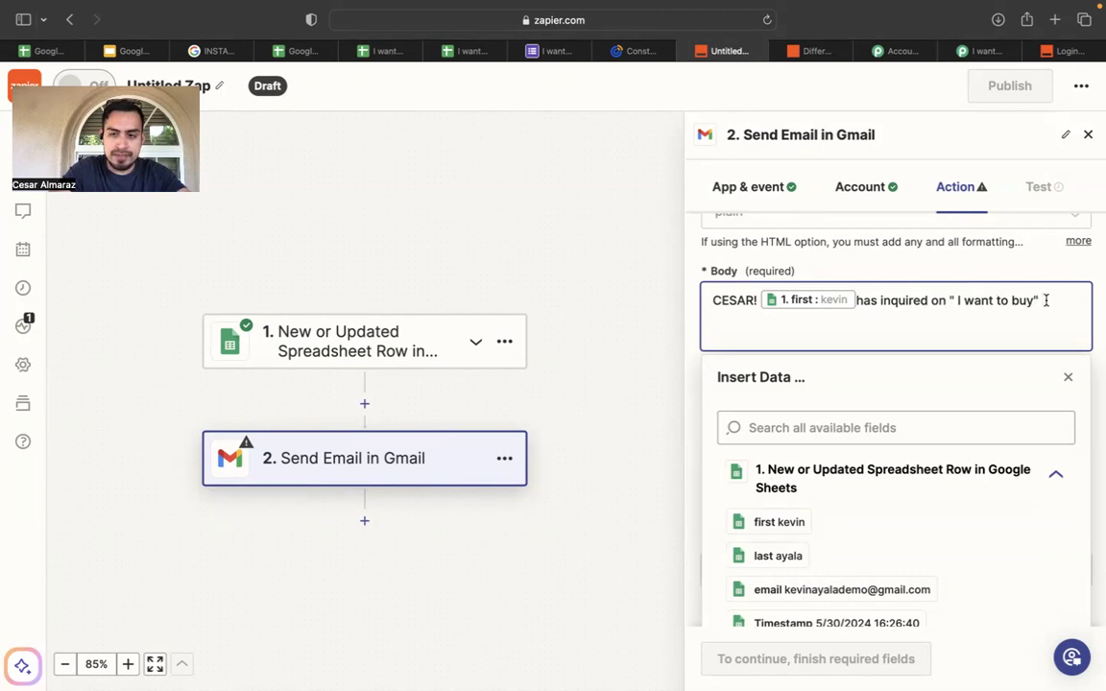
pyautogui.press('Return')
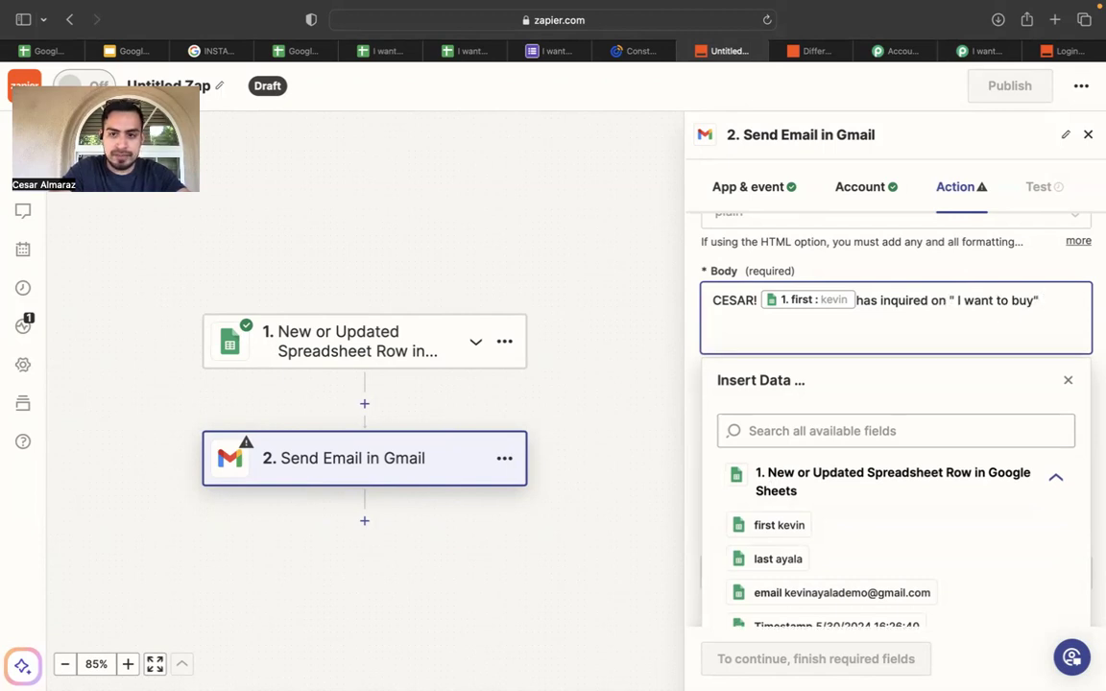
pyautogui.press('Return')
pyautogui.write('datat')
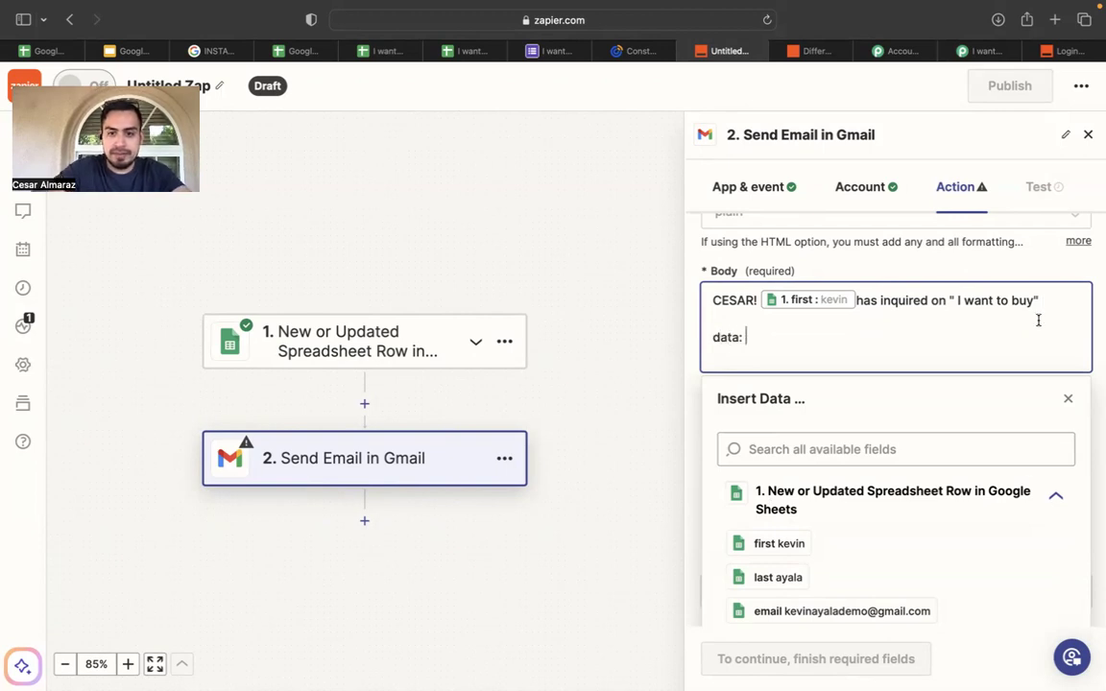
# Insert the lead's first and last name fields after 'data:' and start a 'wh' line below.
pyautogui.click(787, 549)
pyautogui.click(785, 577)
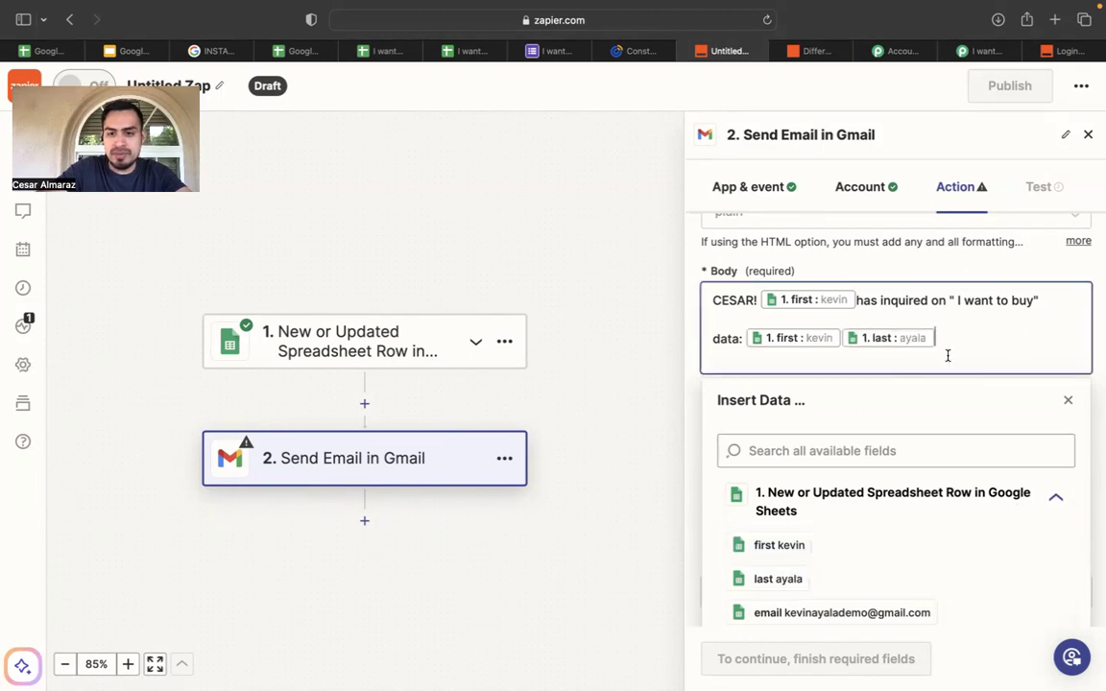
pyautogui.press('Return')
pyautogui.scroll(-2, 782, 461)
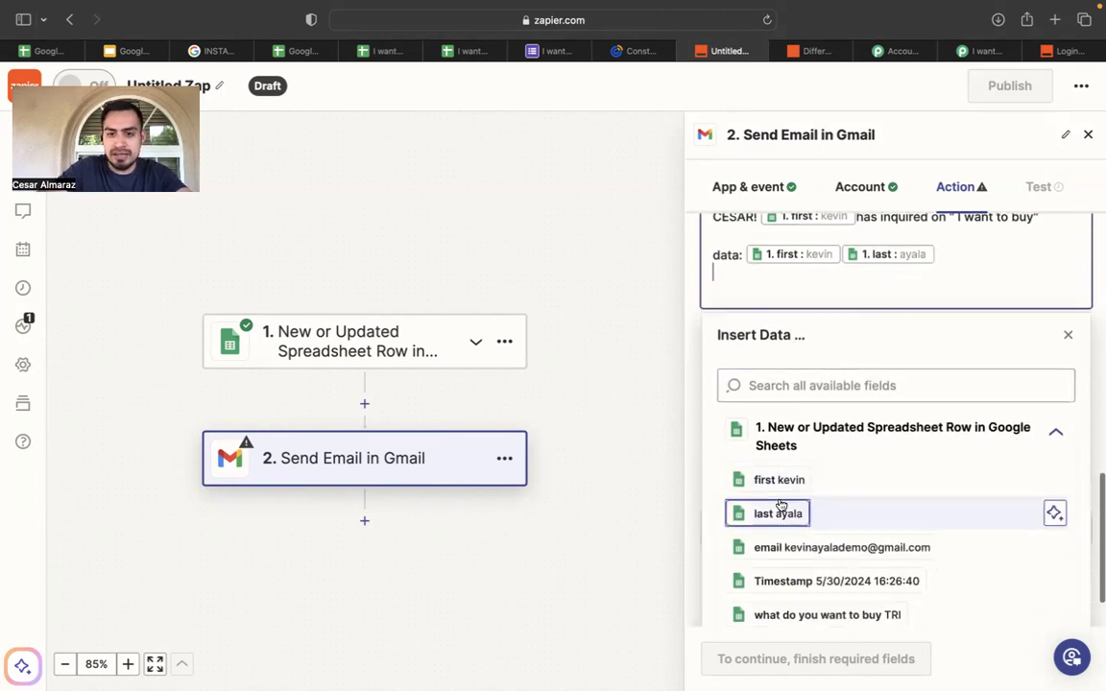
pyautogui.write('wh')
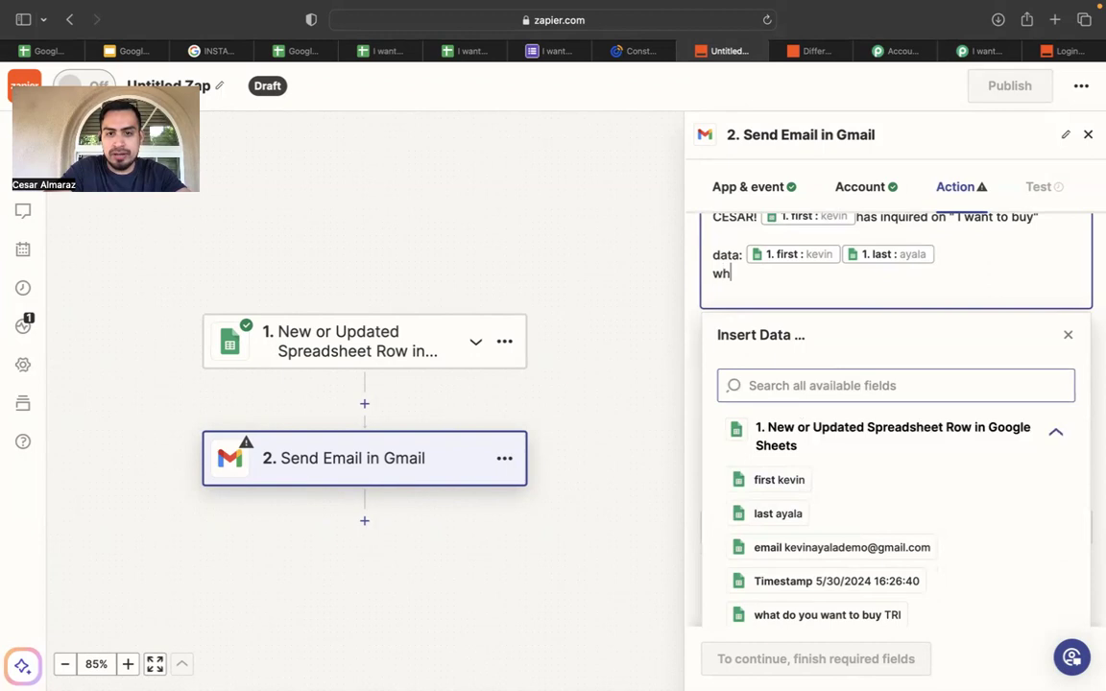
# Move the name fields onto their own line labelled 'name'.
pyautogui.click(744, 254)
pyautogui.press('Return')
pyautogui.write('NAME')
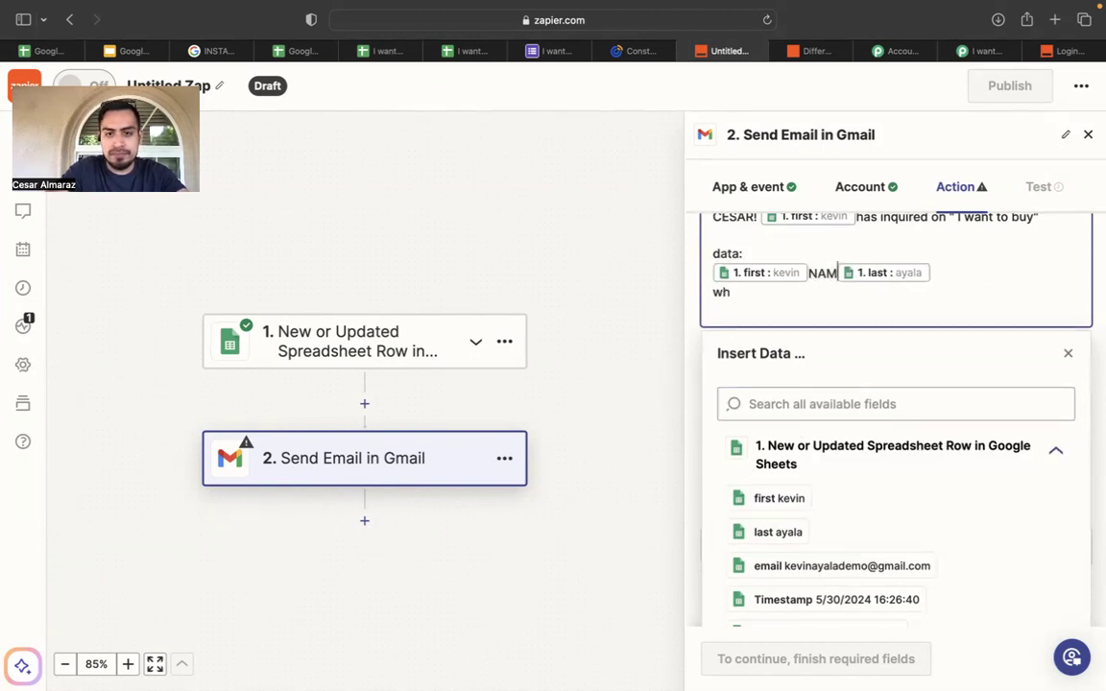
pyautogui.press('BackSpace')
pyautogui.press('BackSpace')
pyautogui.press('BackSpace')
pyautogui.press('BackSpace')
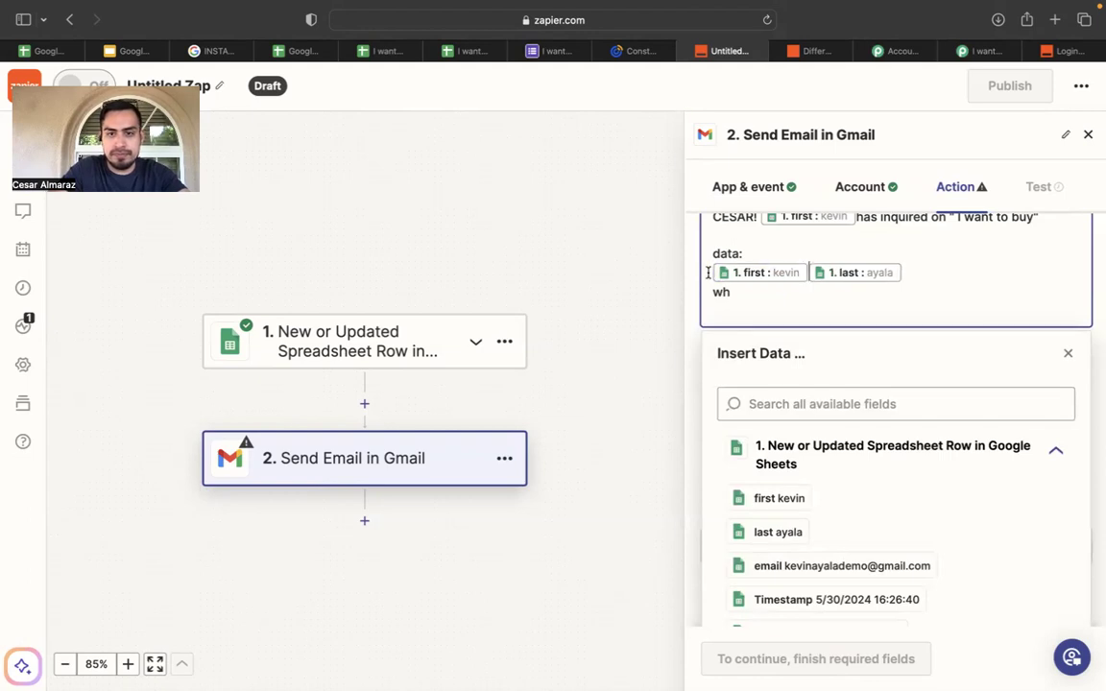
pyautogui.click(746, 253)
pyautogui.press('Return')
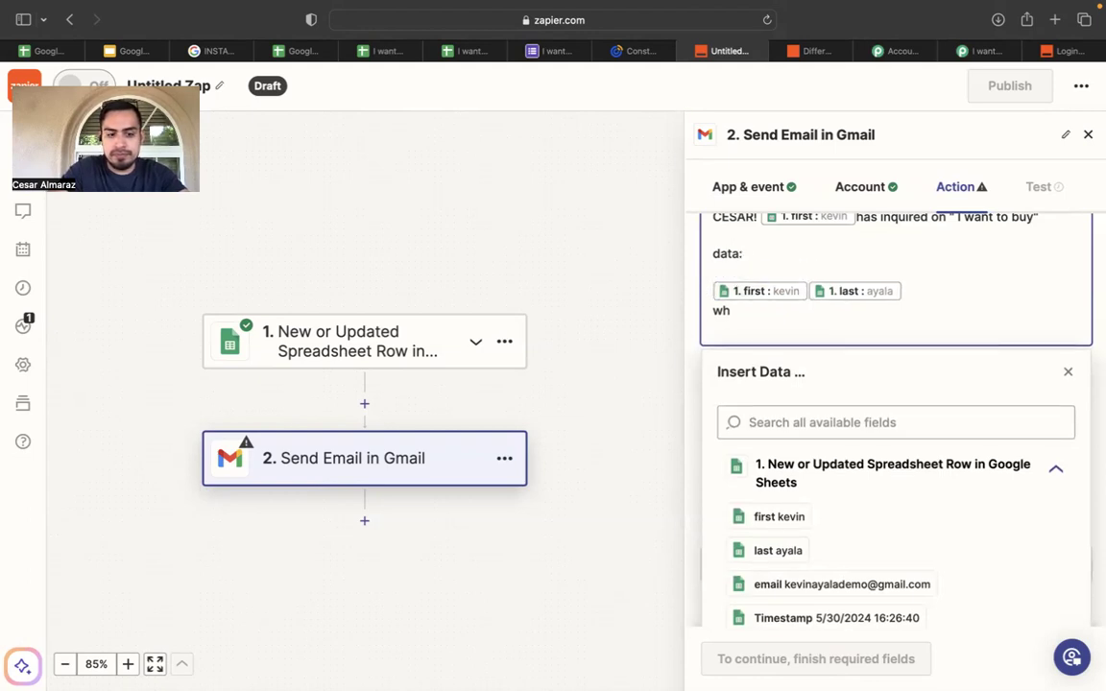
pyautogui.write('name:')
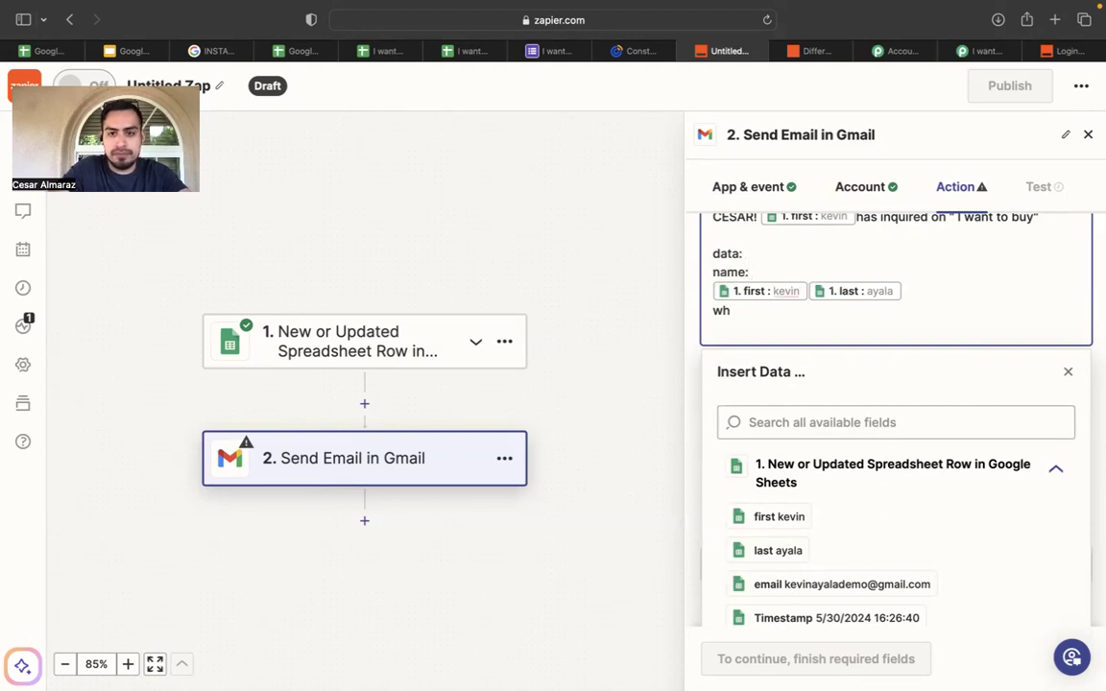
# Complete the 'where:' line with the where spreadsheet field.
pyautogui.click(752, 320)
pyautogui.write('where:')
pyautogui.scroll(-4, 773, 566)
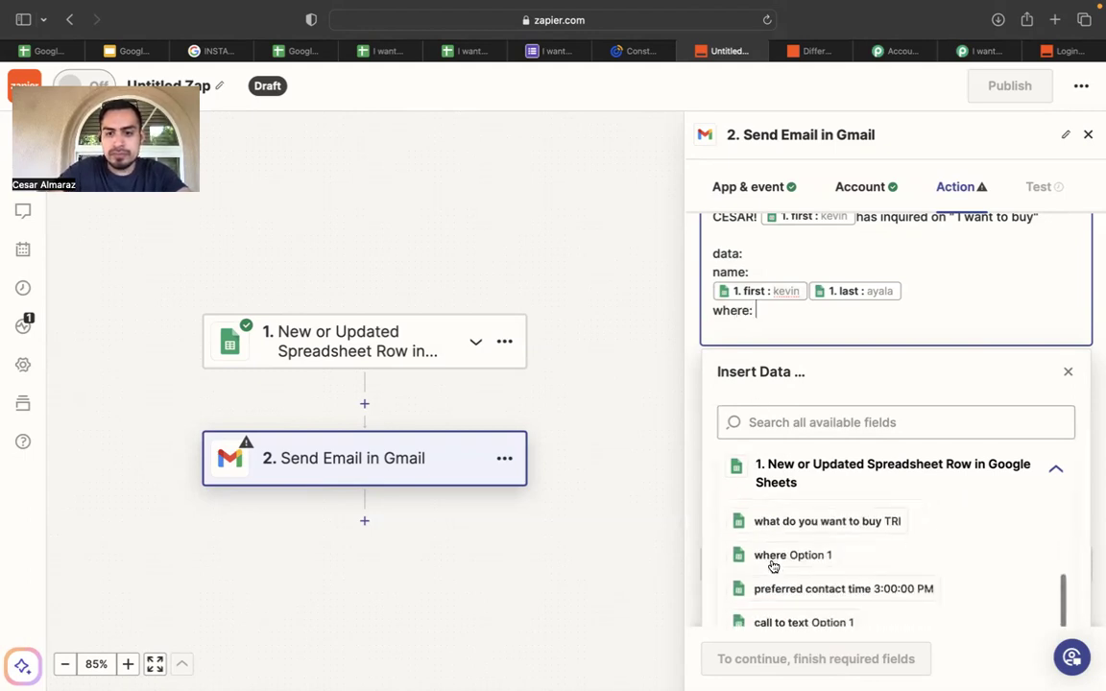
pyautogui.click(763, 557)
pyautogui.press('Return')
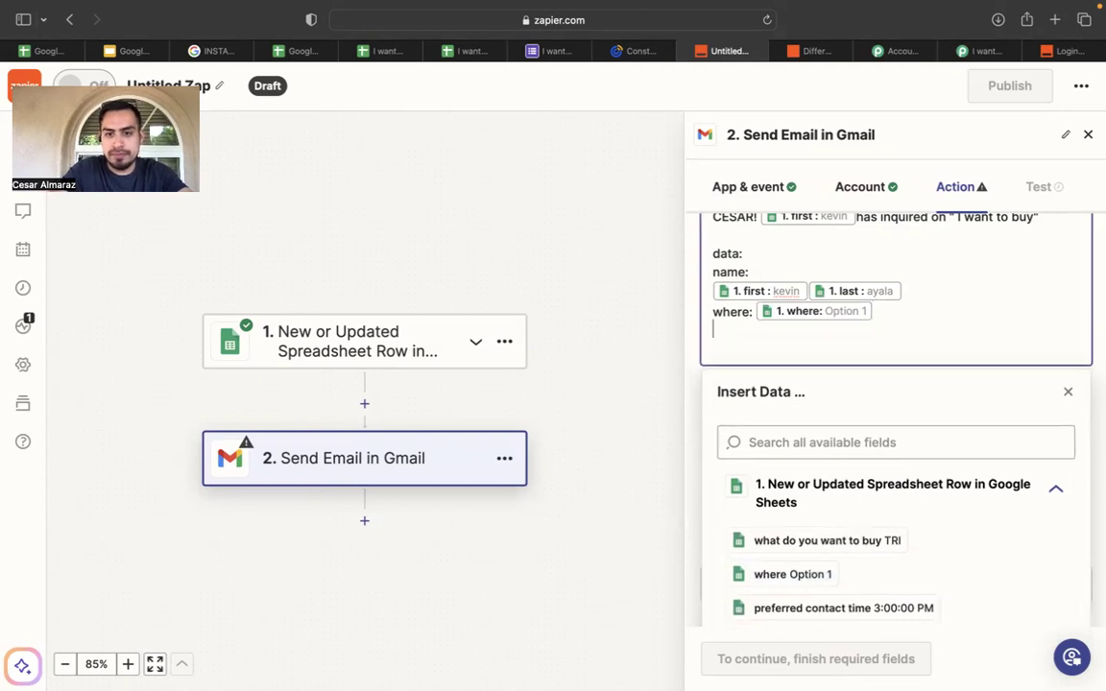
# Add a 'what:' line filled with the what do you want to buy field.
pyautogui.write('what:')
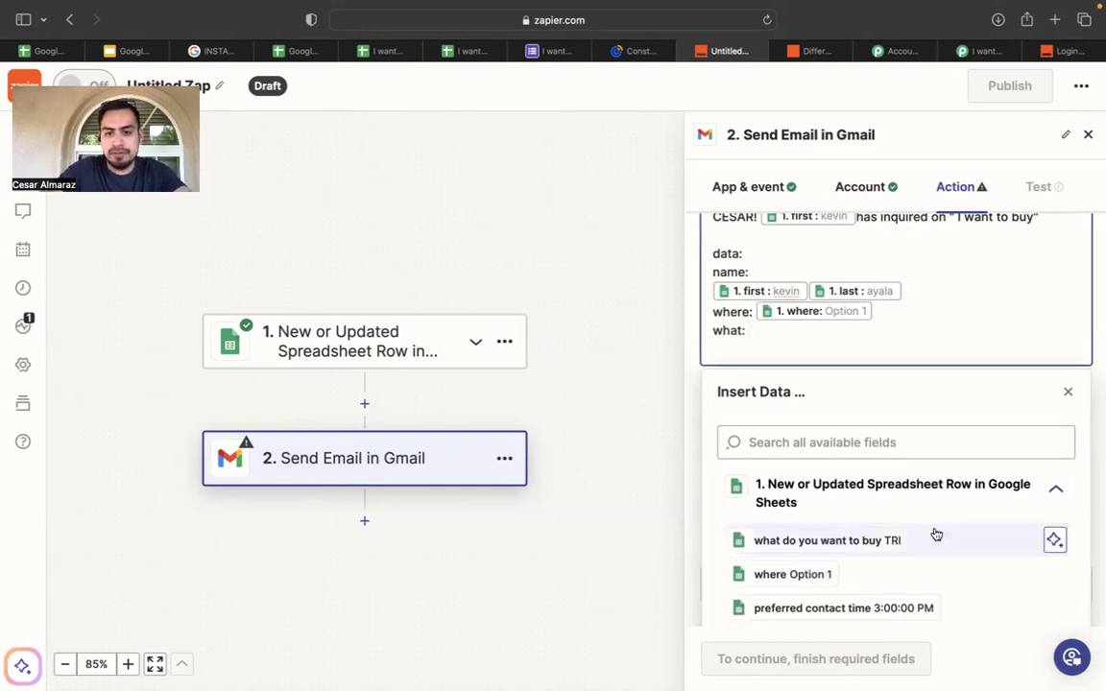
pyautogui.scroll(-5, 936, 530)
pyautogui.scroll(3, 883, 509)
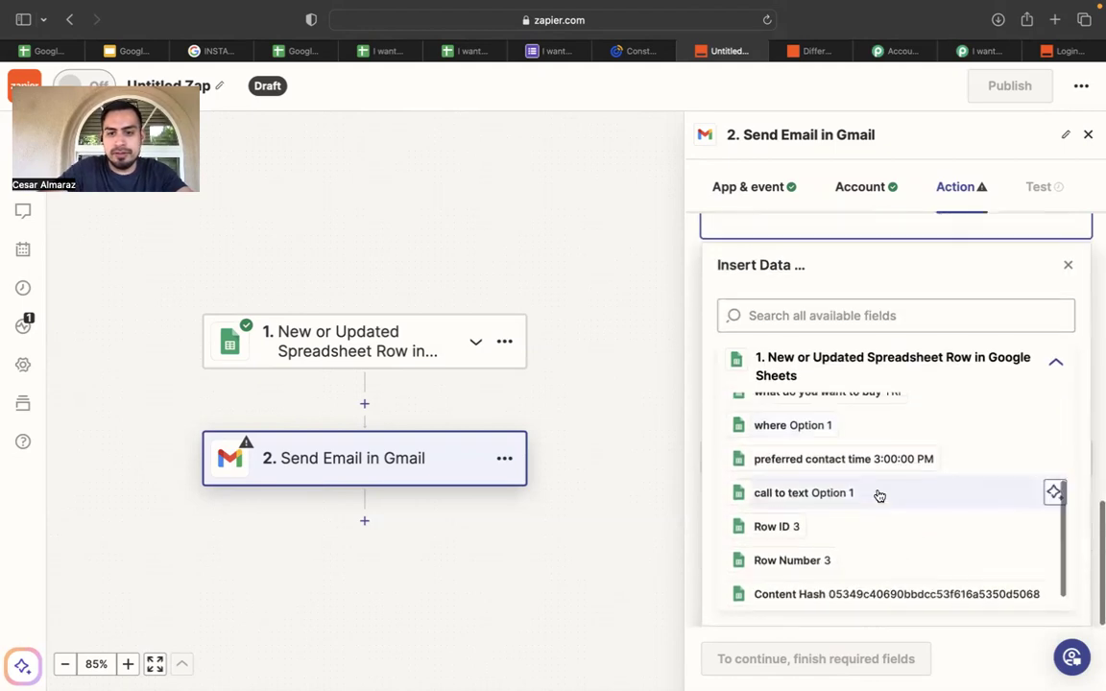
pyautogui.click(896, 494)
pyautogui.scroll(1, 876, 384)
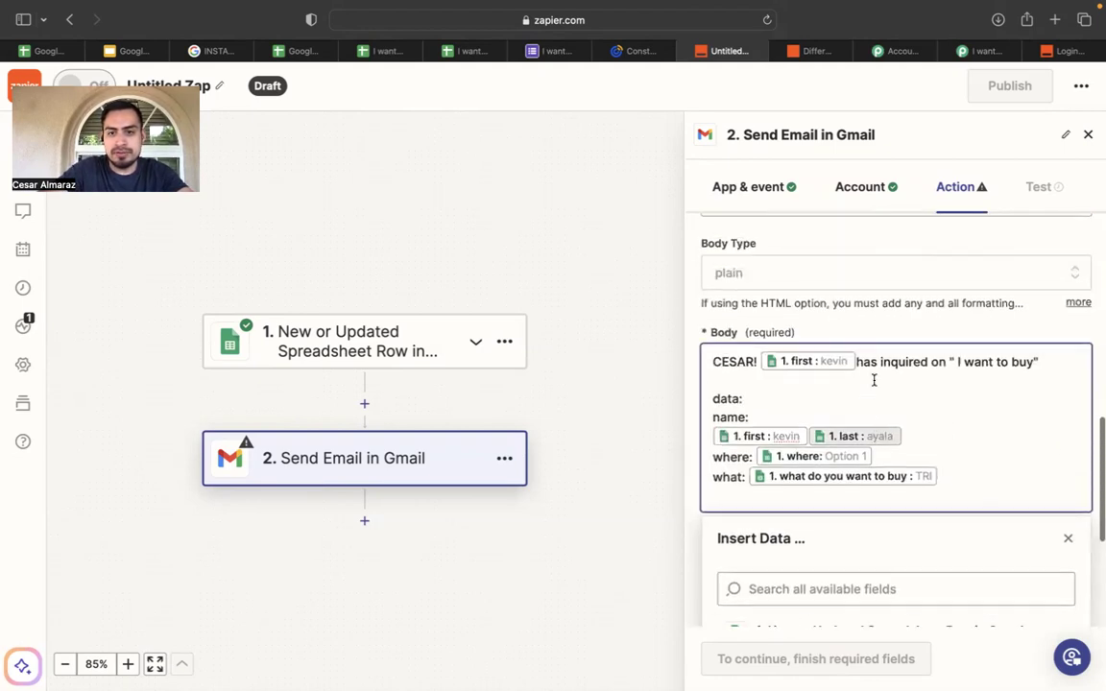
pyautogui.scroll(-2, 916, 411)
pyautogui.press('Return')
# Add a 'preferred contaxt time' line filled with the preferred contact time field.
pyautogui.scroll(-5, 922, 451)
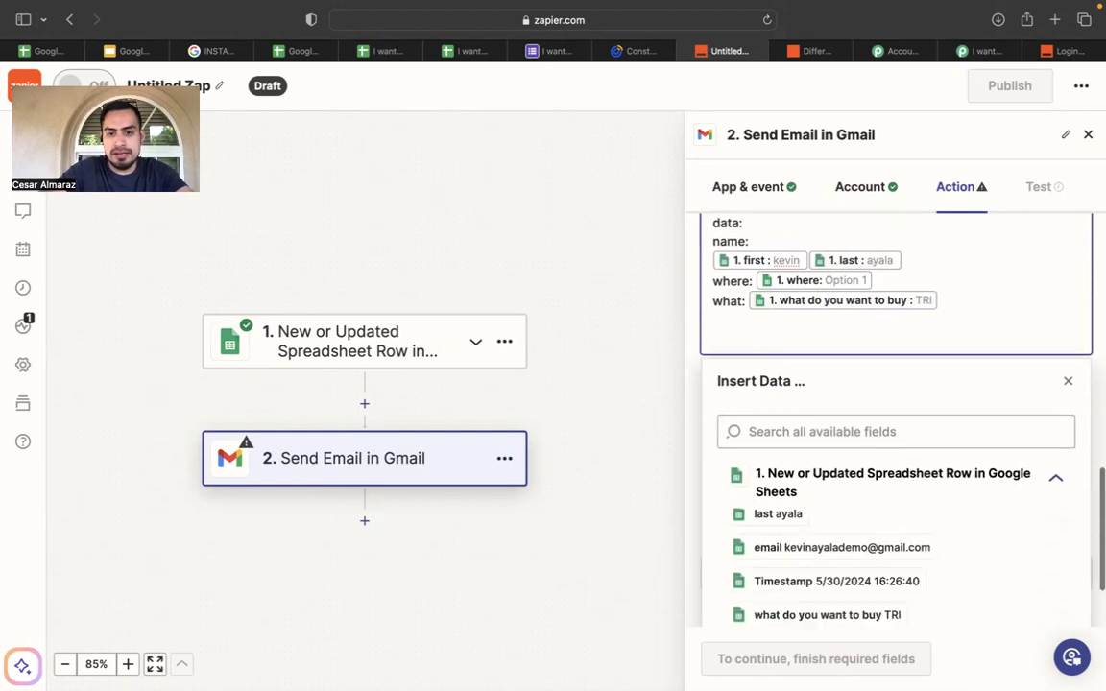
pyautogui.scroll(-2, 895, 486)
pyautogui.scroll(6, 894, 485)
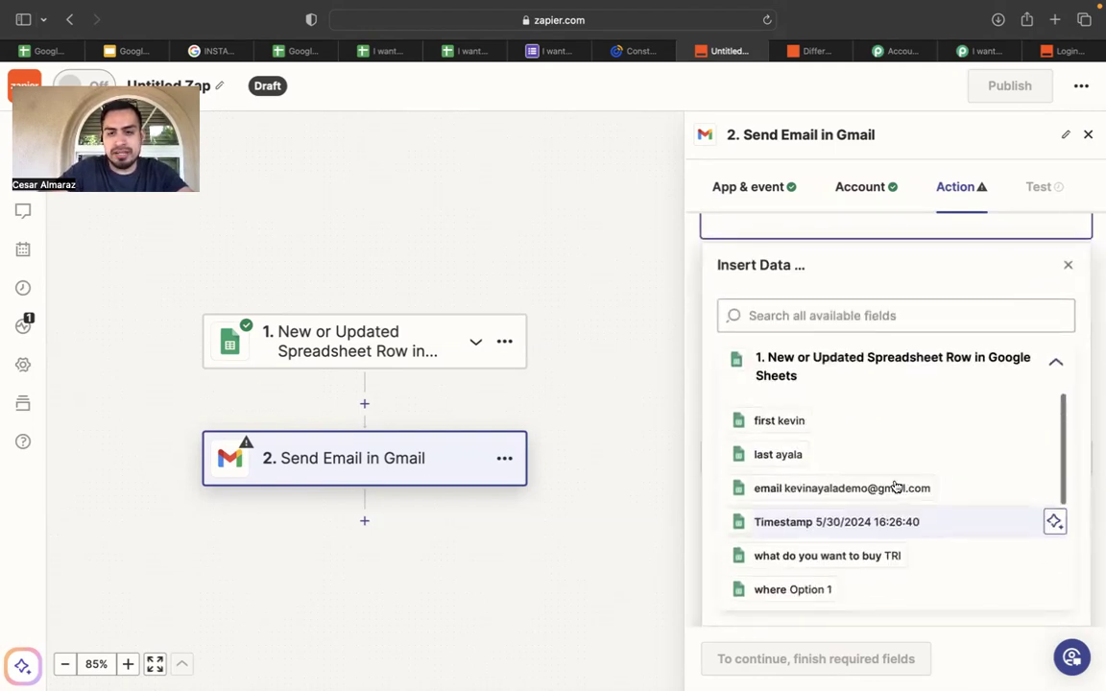
pyautogui.write('pre')
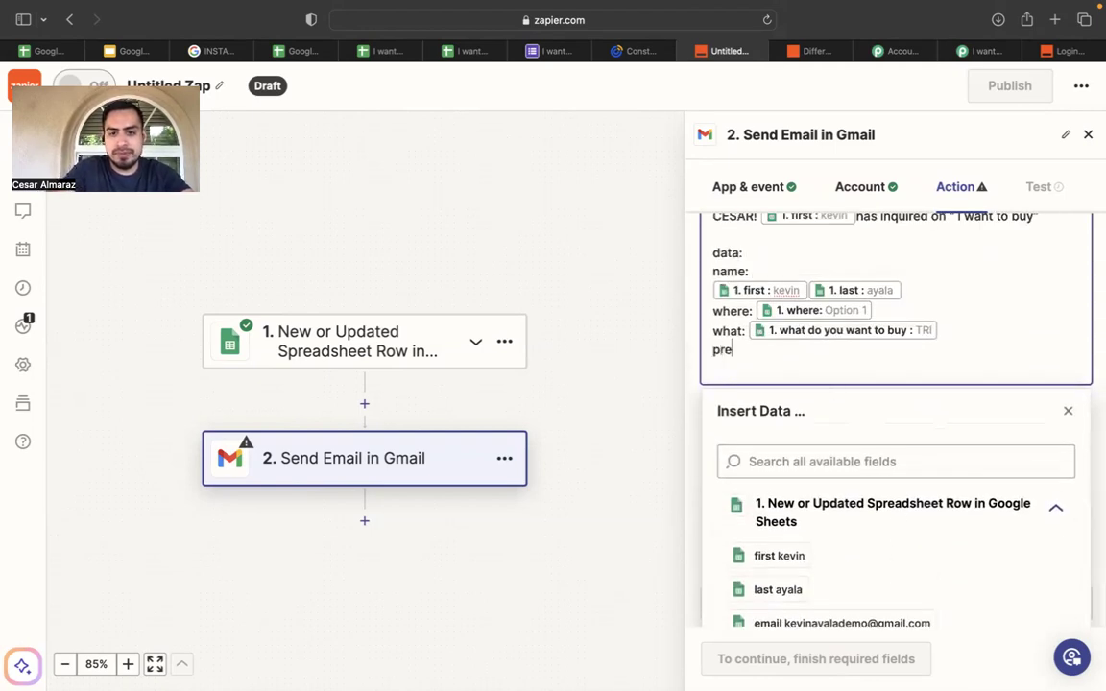
pyautogui.write('ffe')
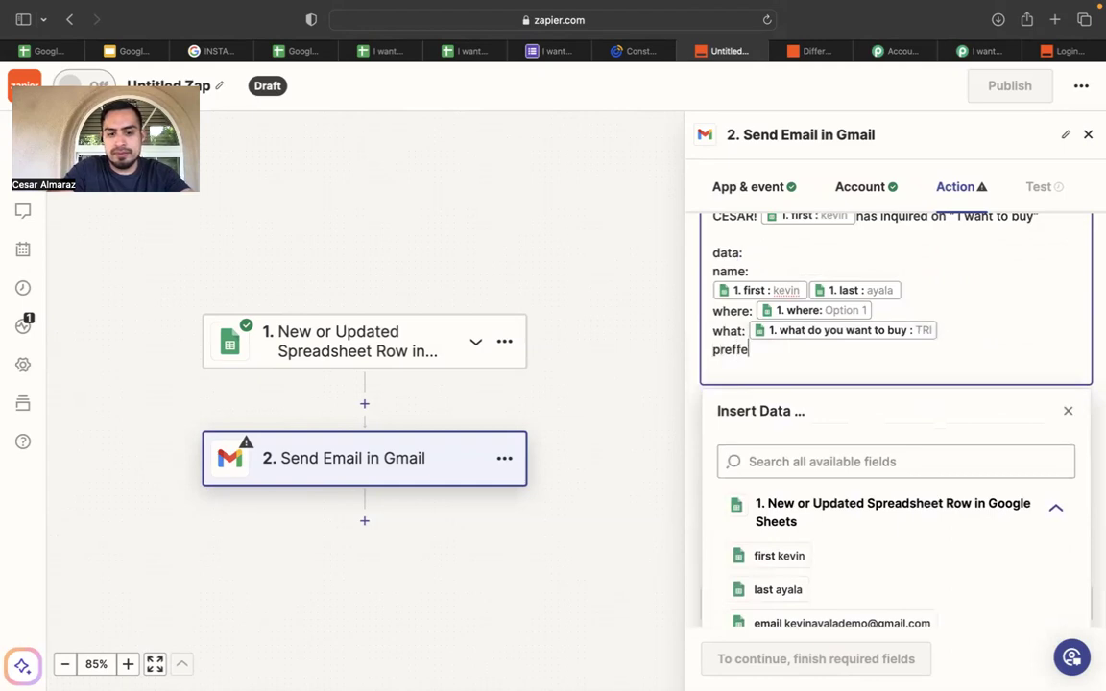
pyautogui.write('rred contaxt time:')
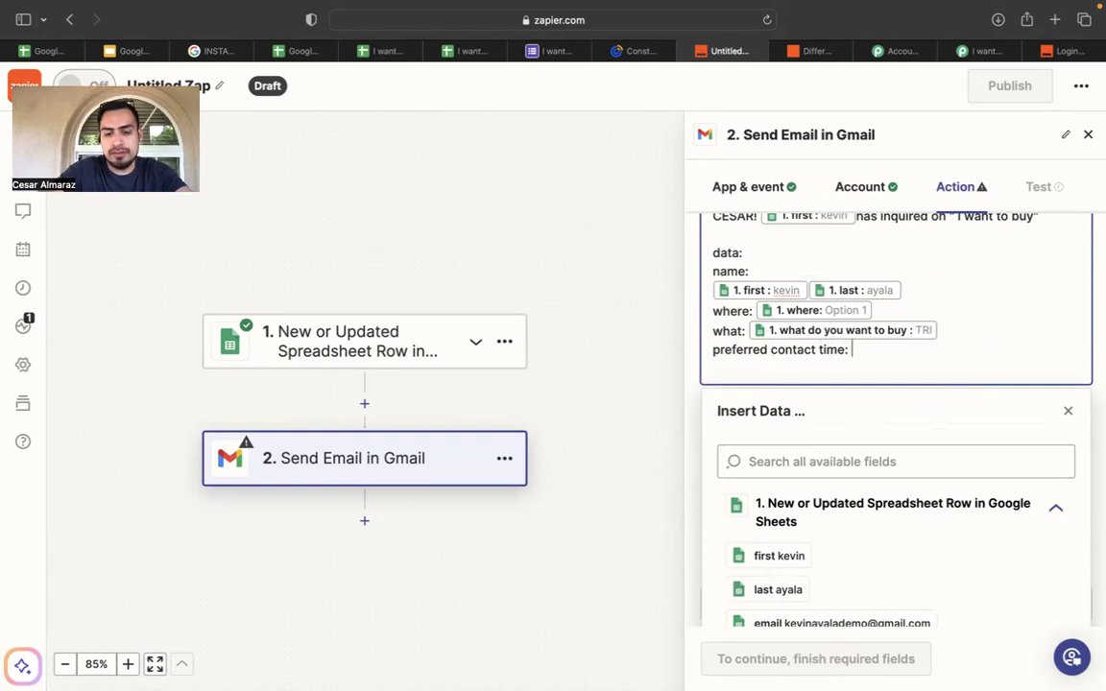
pyautogui.scroll(-3, 850, 595)
pyautogui.click(845, 597)
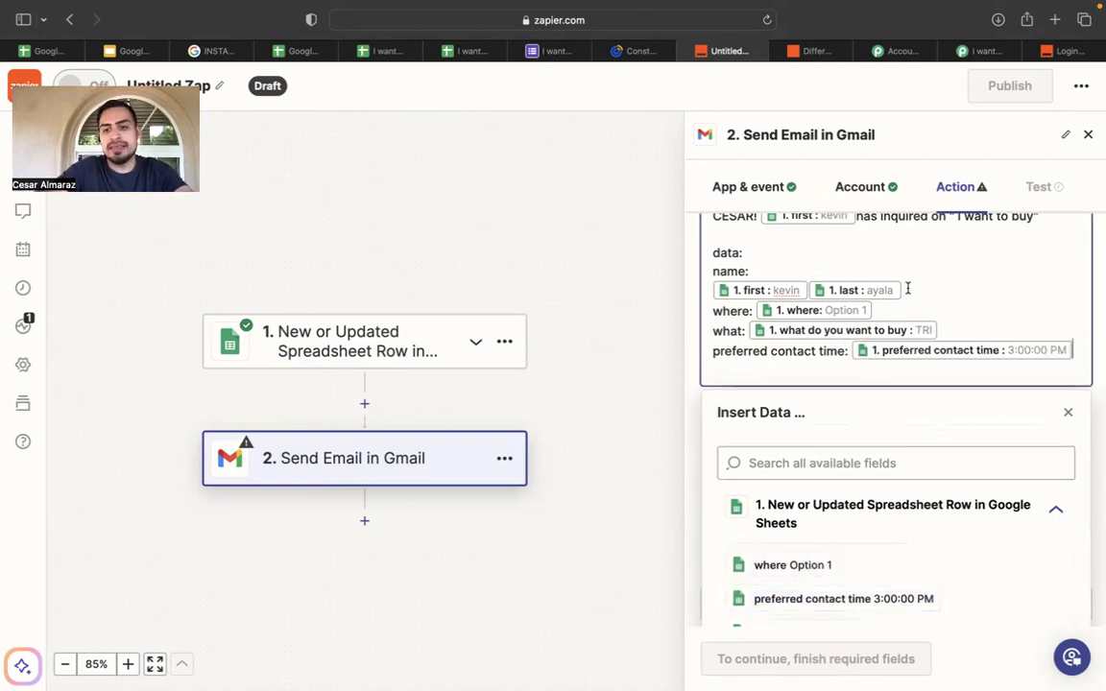
pyautogui.scroll(3, 907, 288)
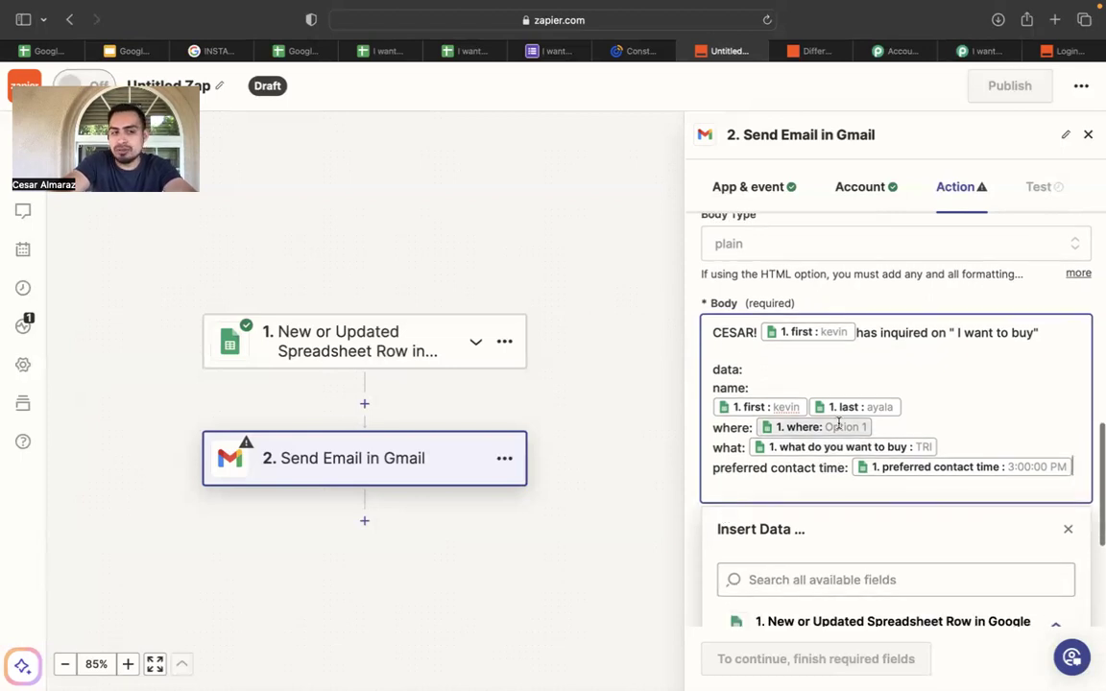
# Review the finished body and close the Insert Data list so the Action settings show complete.
pyautogui.scroll(1, 838, 423)
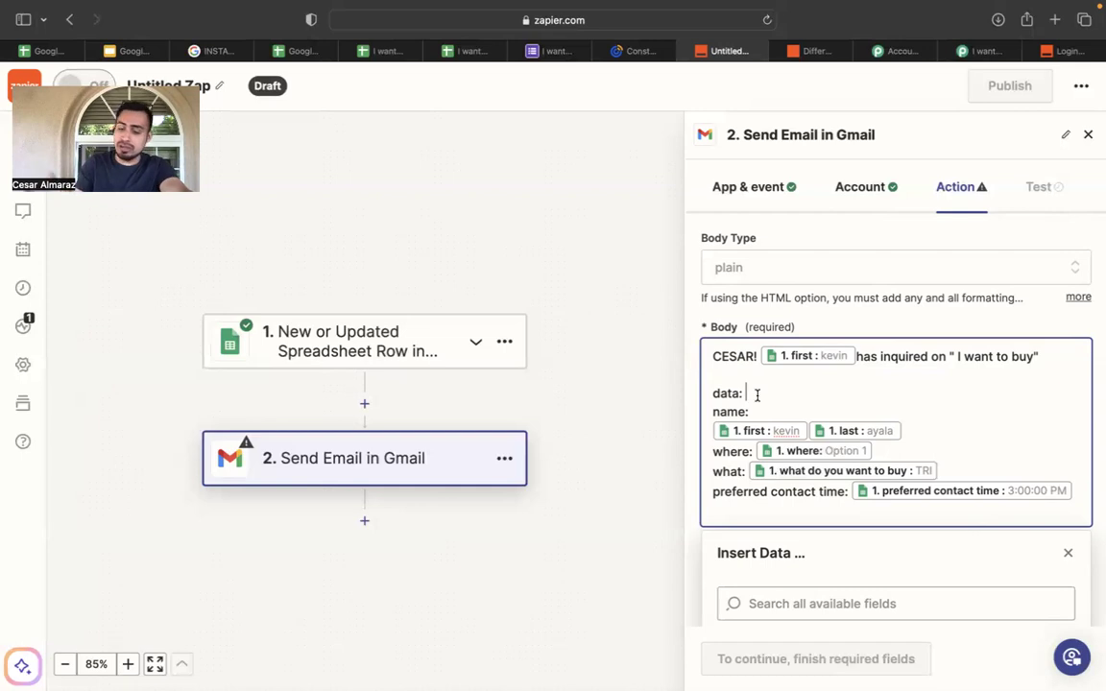
pyautogui.scroll(-1, 1029, 494)
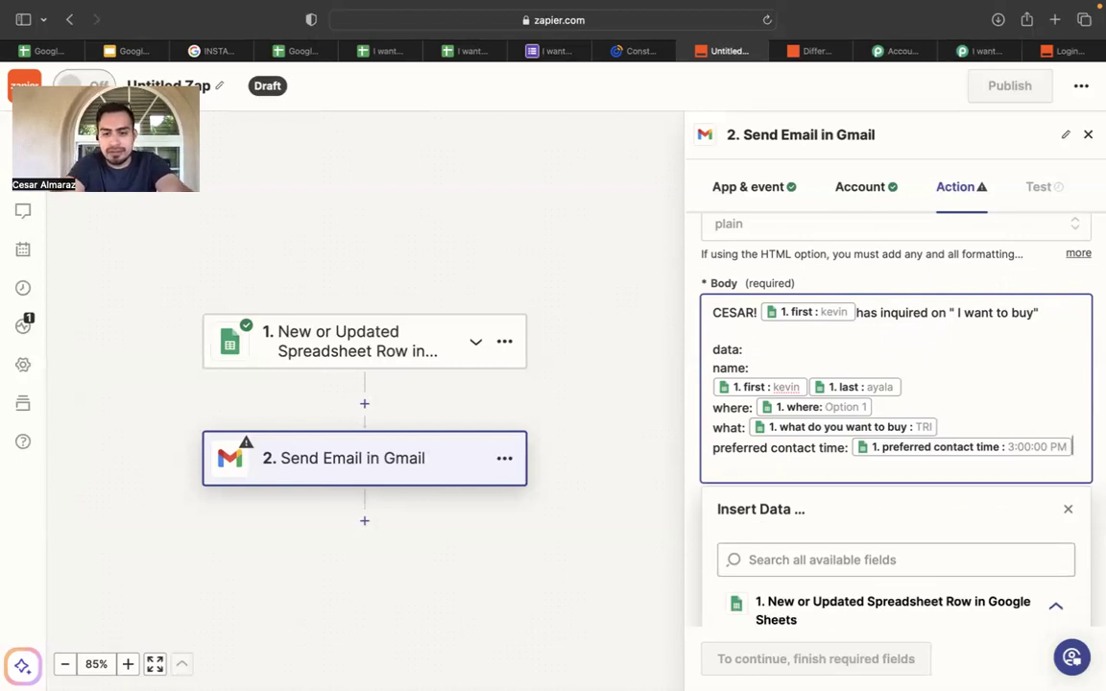
pyautogui.scroll(-5, 960, 396)
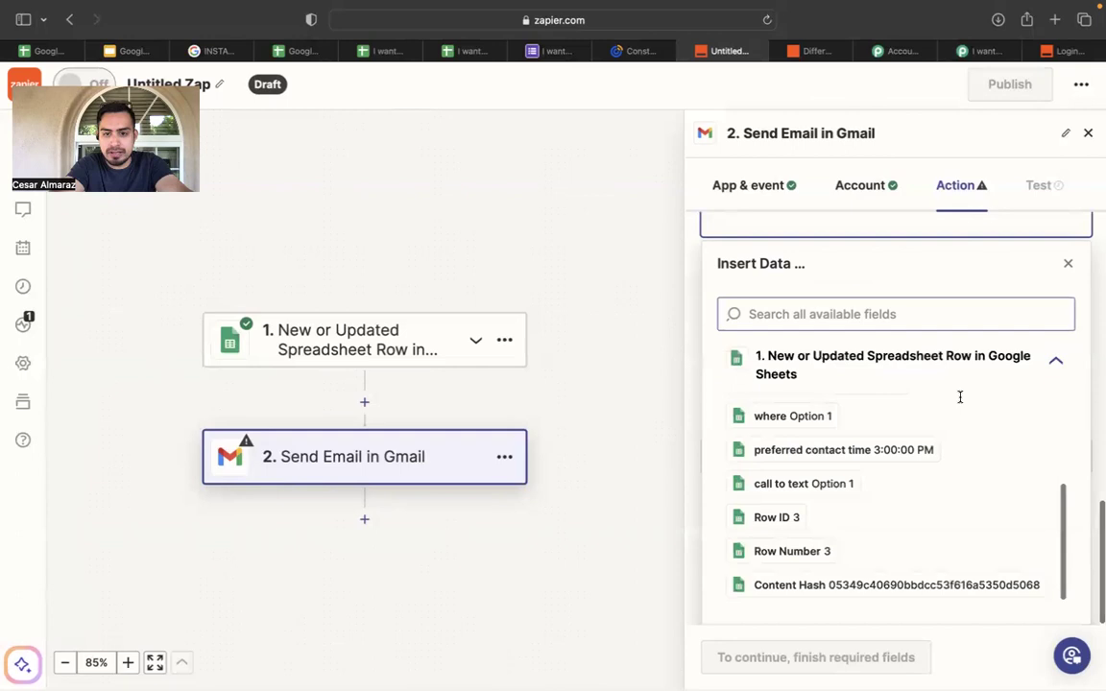
pyautogui.click(692, 459)
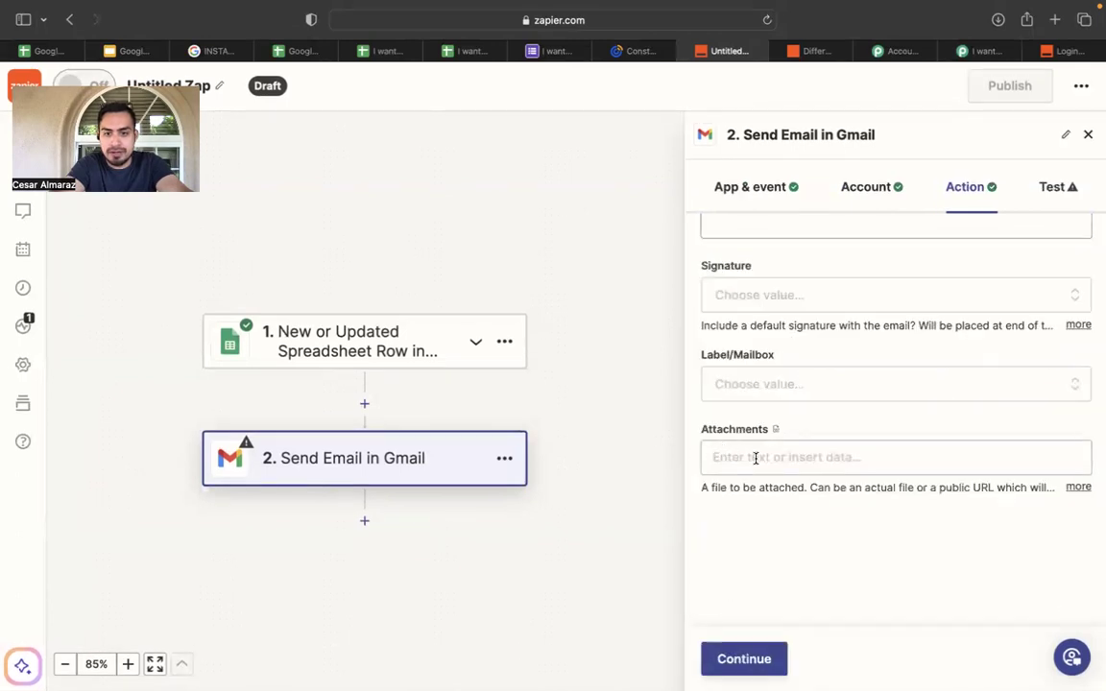
# Check the Signature field for an email signature, leaving it empty.
pyautogui.scroll(5, 724, 399)
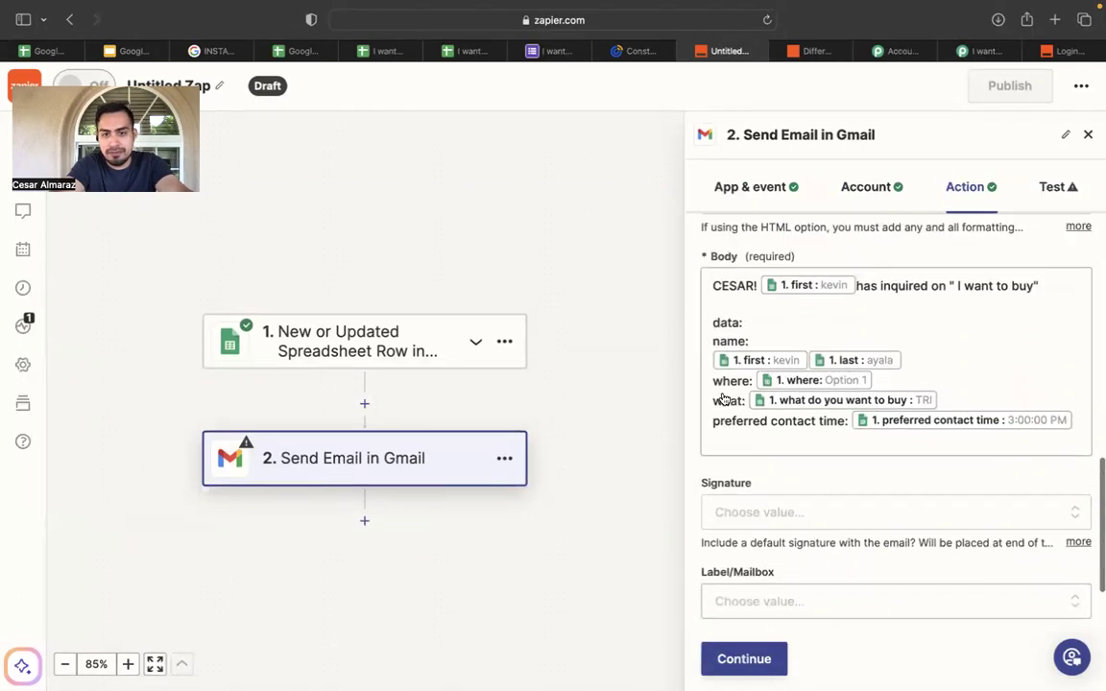
pyautogui.scroll(-2, 721, 393)
pyautogui.click(755, 446)
pyautogui.scroll(-4, 755, 446)
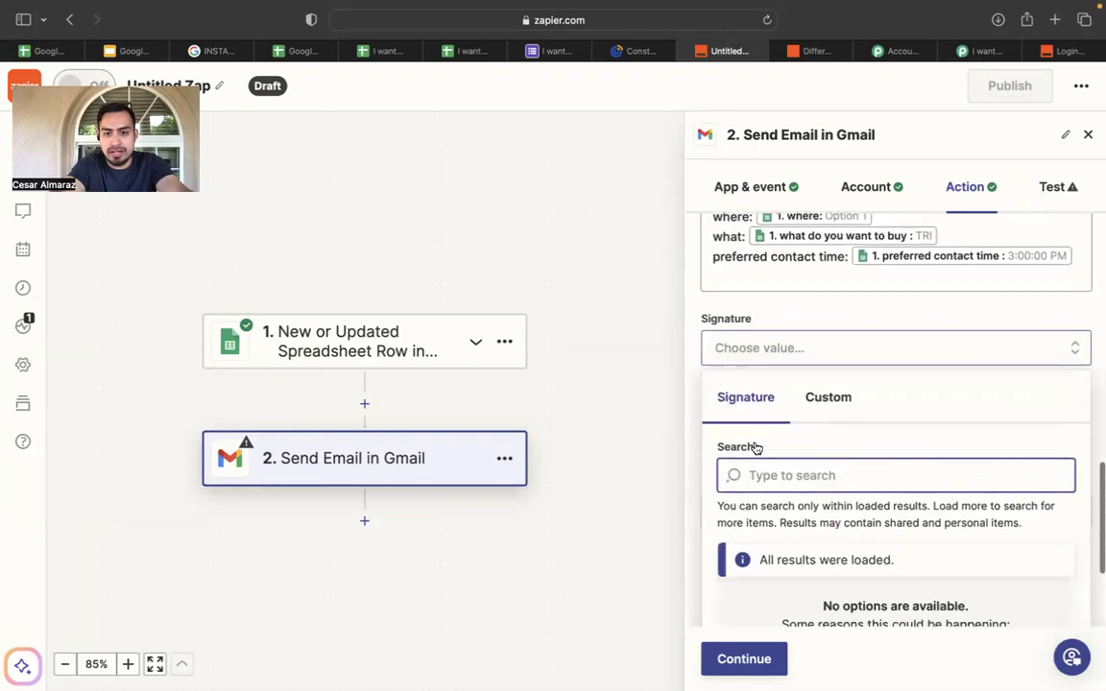
pyautogui.scroll(-1, 739, 480)
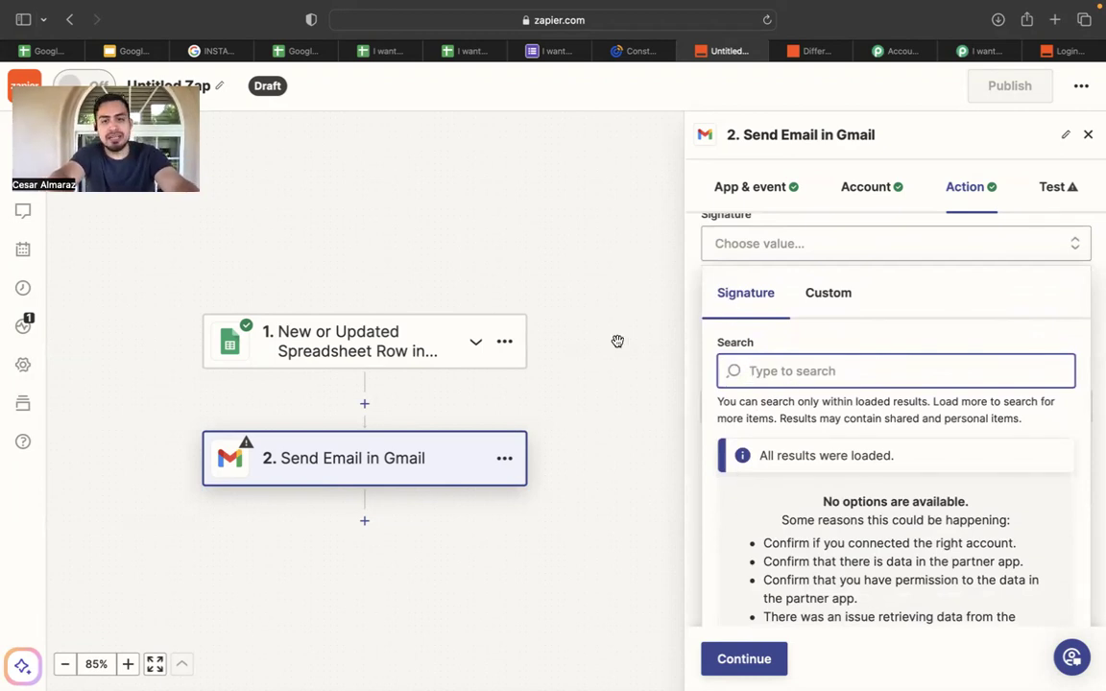
pyautogui.scroll(-3, 766, 473)
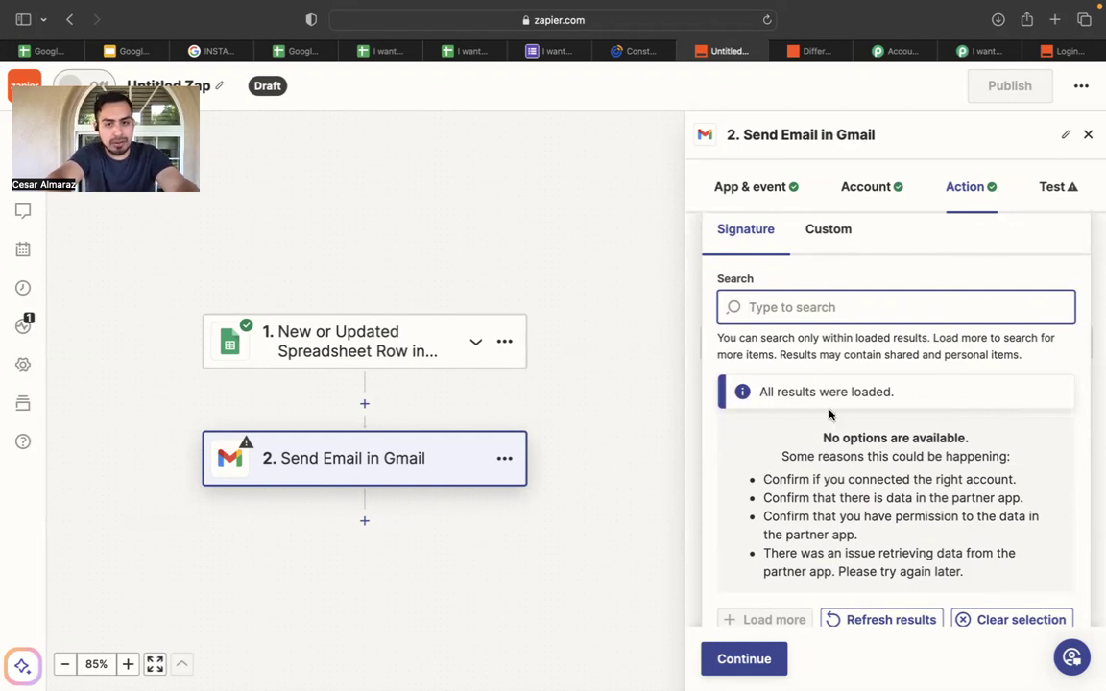
pyautogui.scroll(10, 807, 302)
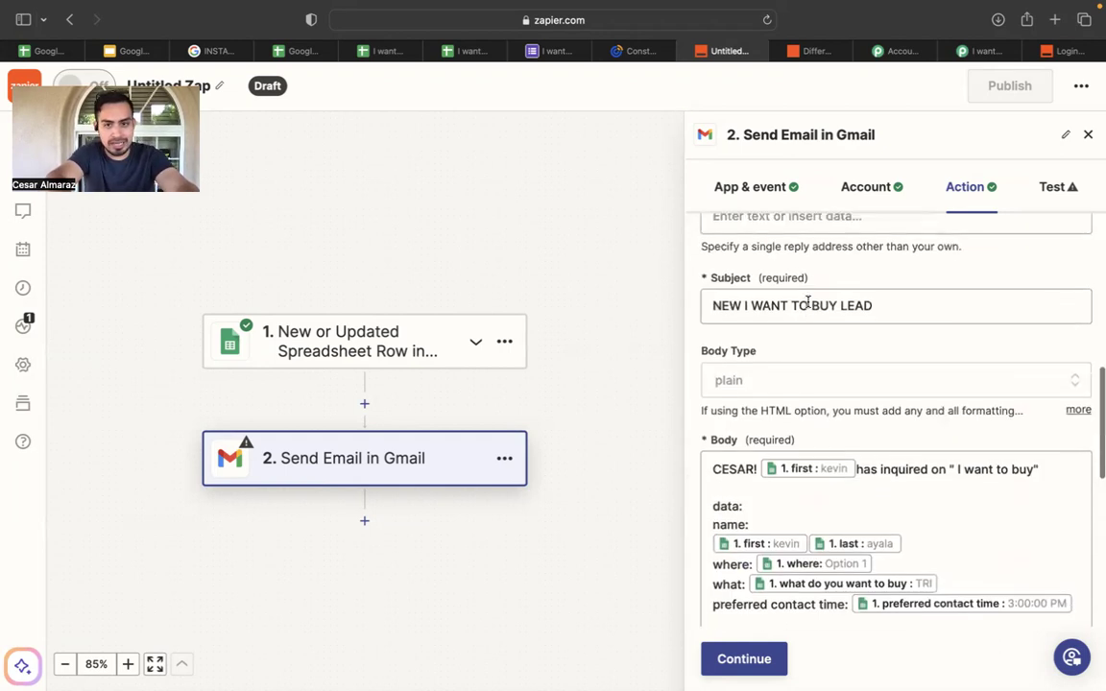
pyautogui.scroll(4, 804, 340)
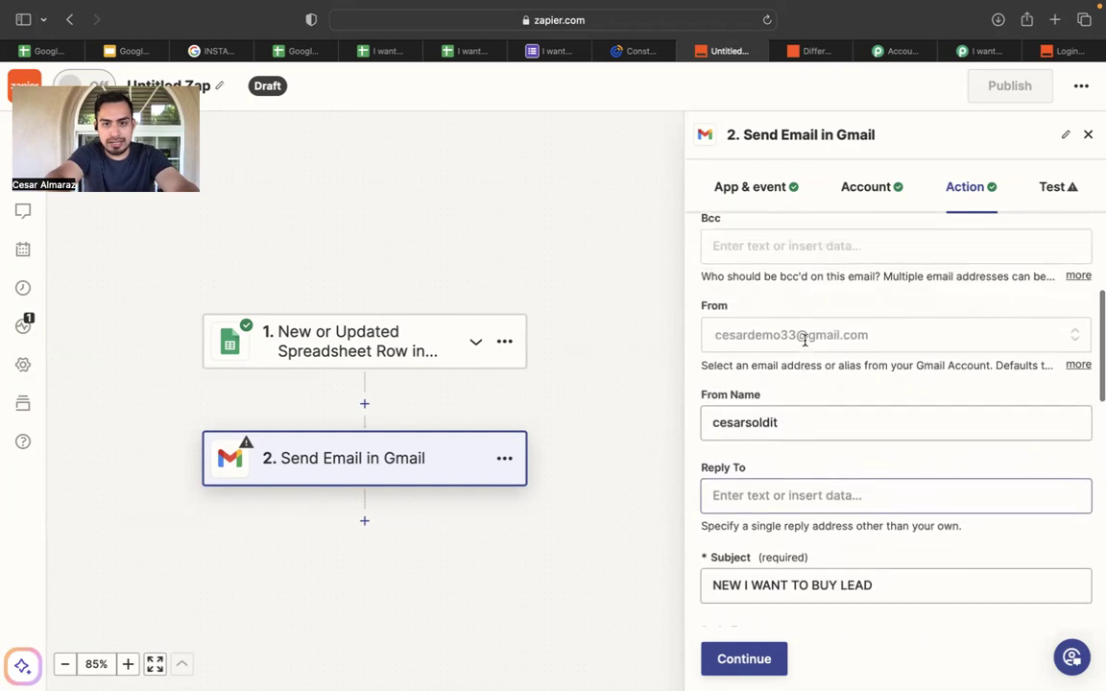
pyautogui.scroll(-4, 805, 340)
pyautogui.scroll(-5, 804, 340)
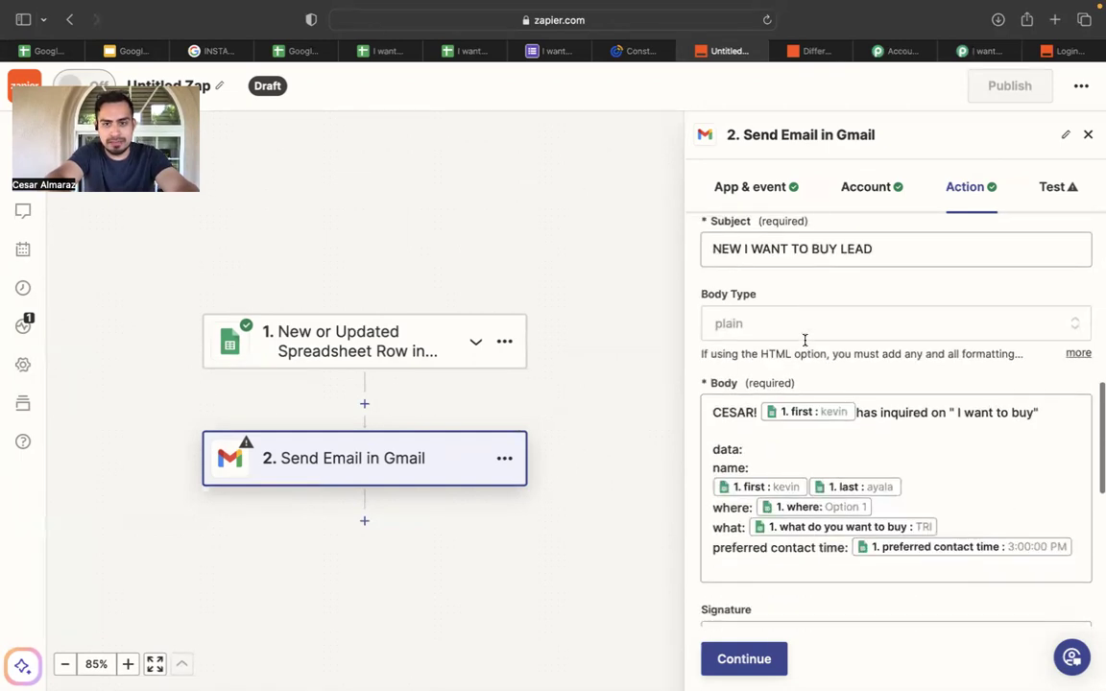
# Confirm the subject line, then continue and send the 'NEW I WANT TO BUY LEAD' test email.
pyautogui.click(917, 242)
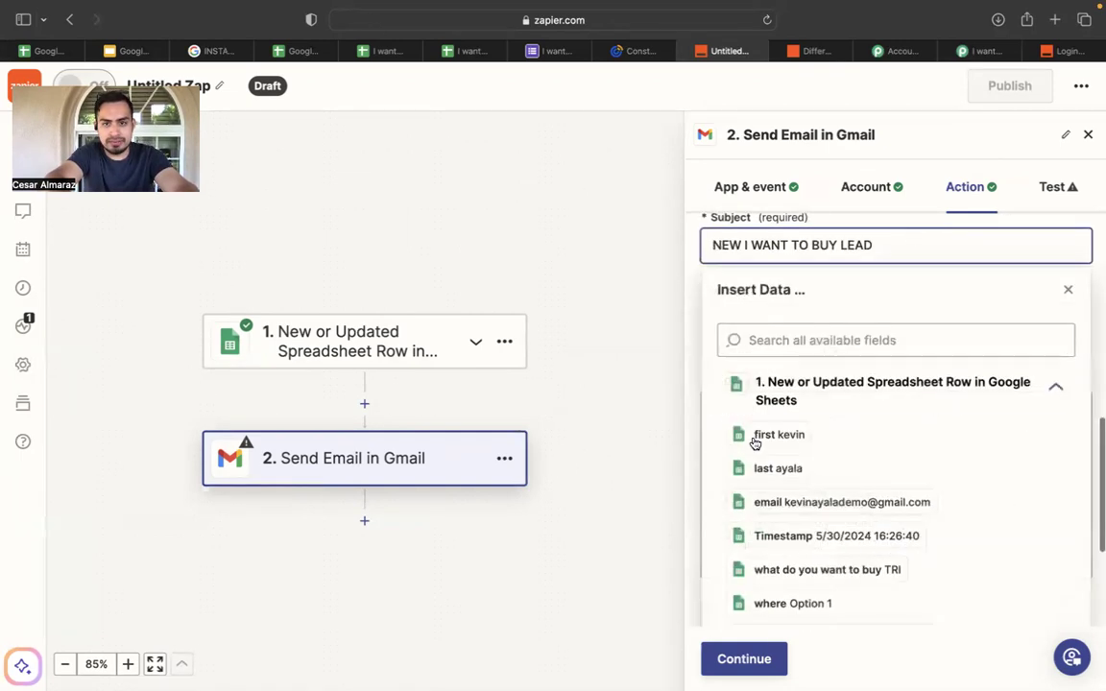
pyautogui.click(661, 320)
pyautogui.scroll(-2, 674, 318)
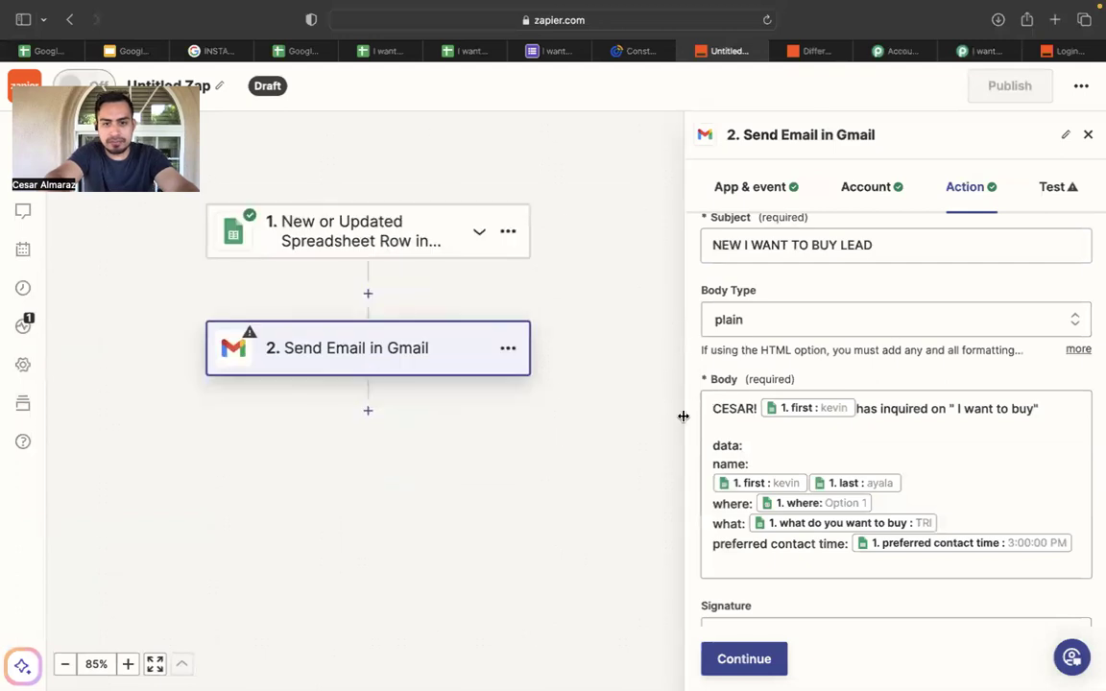
pyautogui.scroll(-3, 639, 389)
pyautogui.scroll(-2, 783, 445)
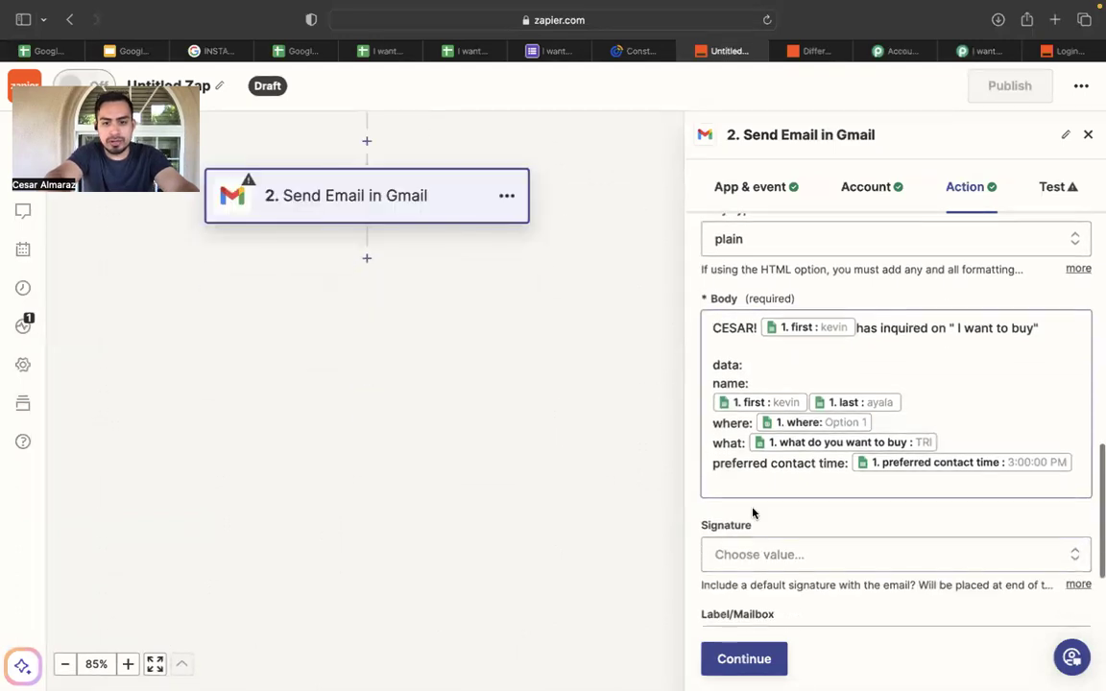
pyautogui.click(725, 656)
pyautogui.click(843, 659)
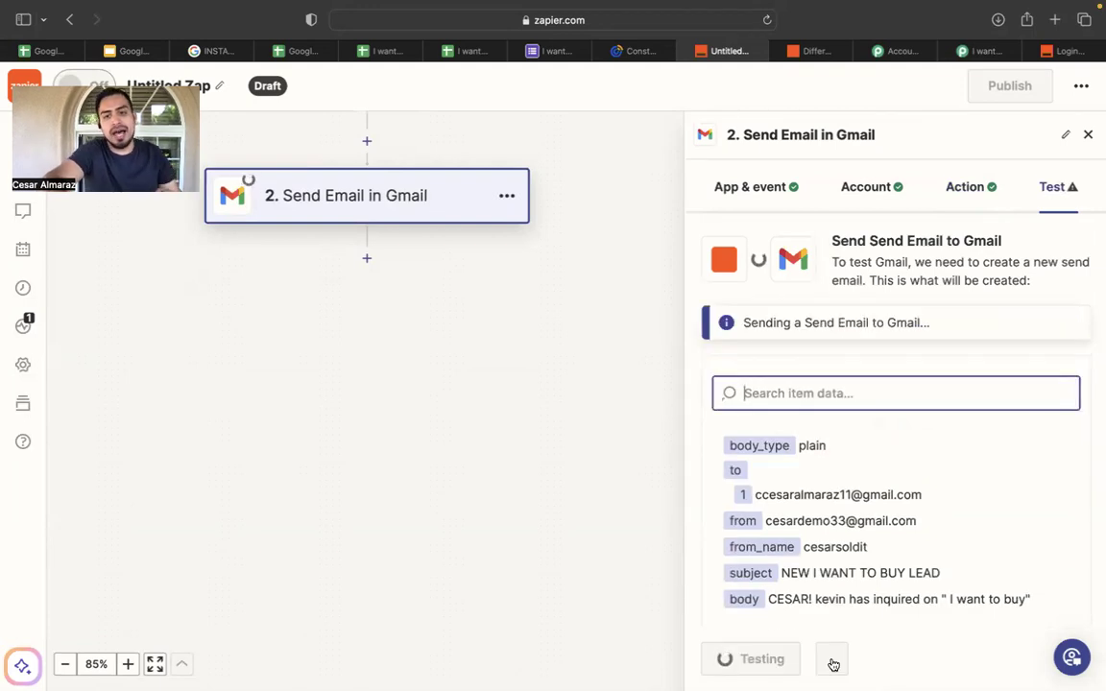
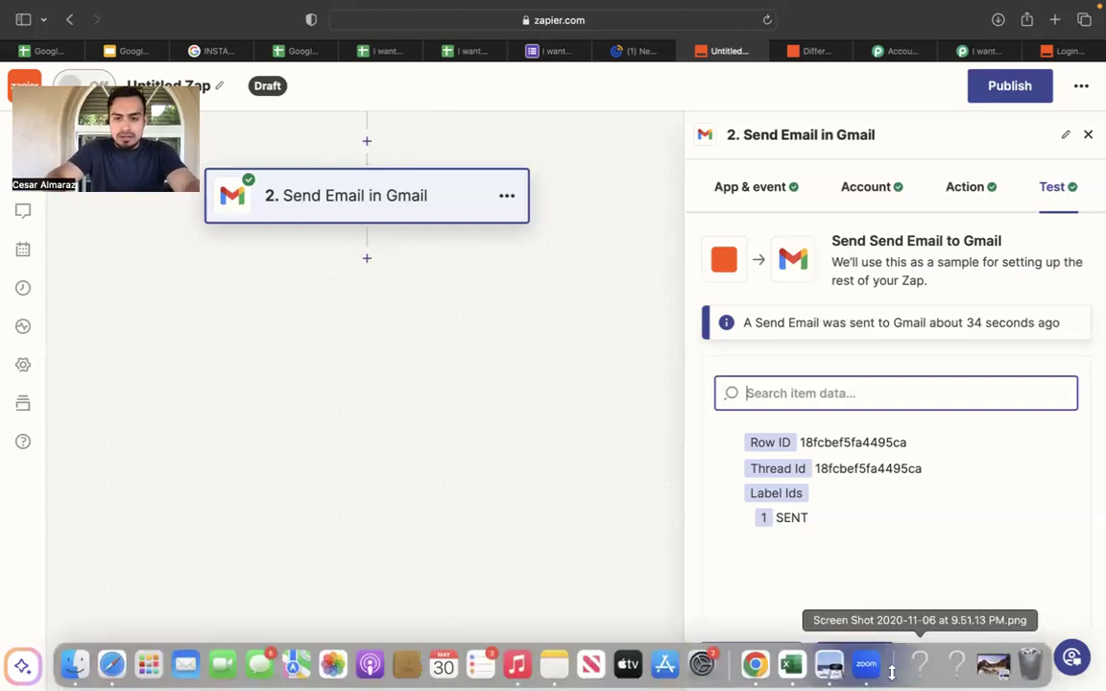
# Publish the Sheets-to-Gmail Zap, dismiss the 'Your Zap is on!' notices, and return to My Zaps.
pyautogui.click(863, 662)
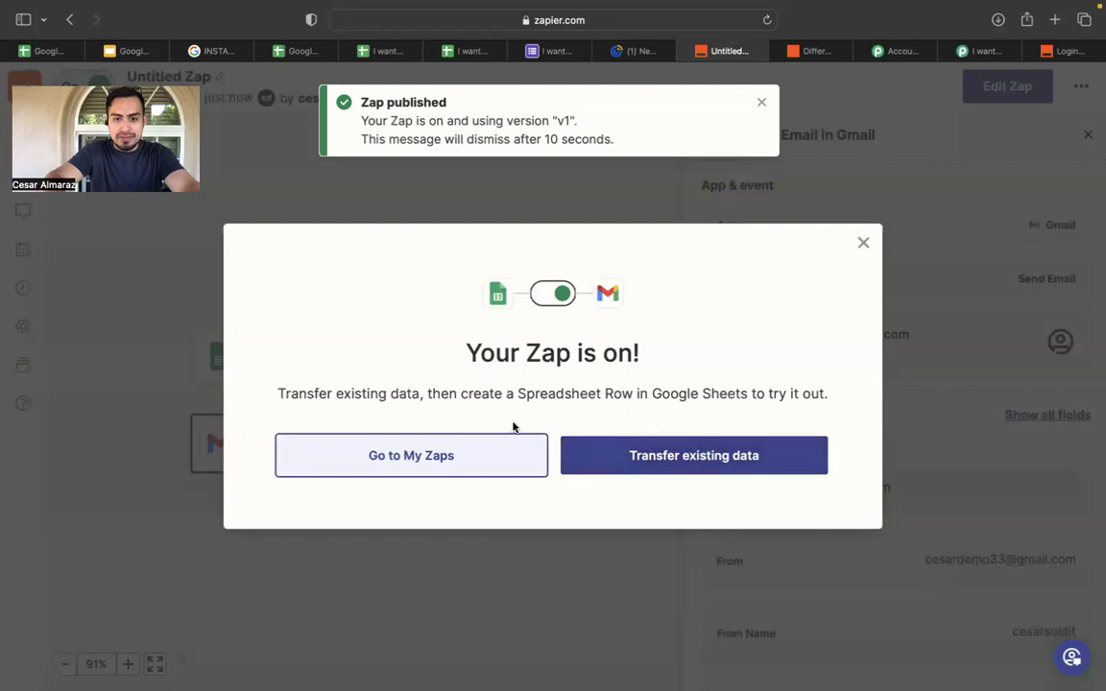
pyautogui.click(862, 242)
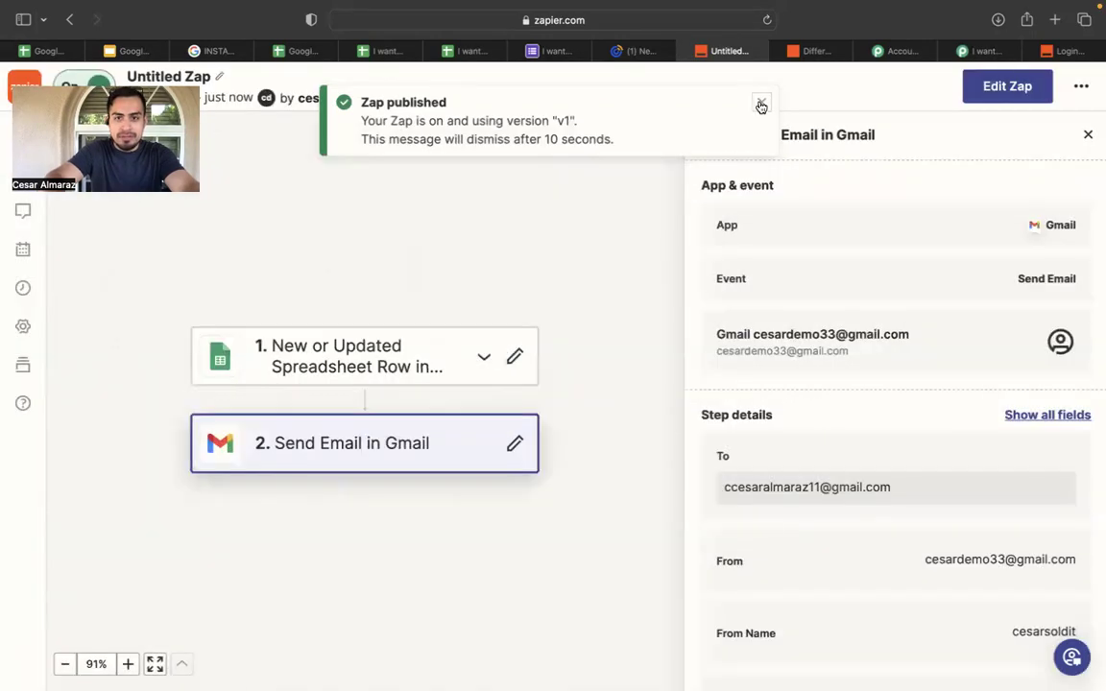
pyautogui.click(759, 99)
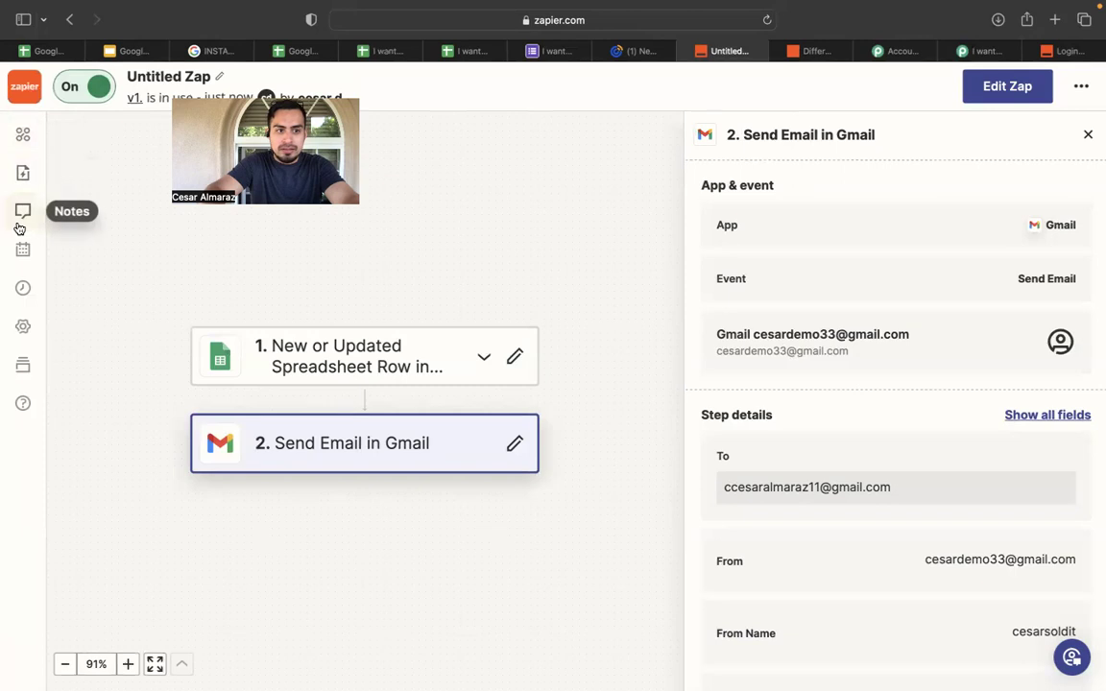
pyautogui.click(24, 87)
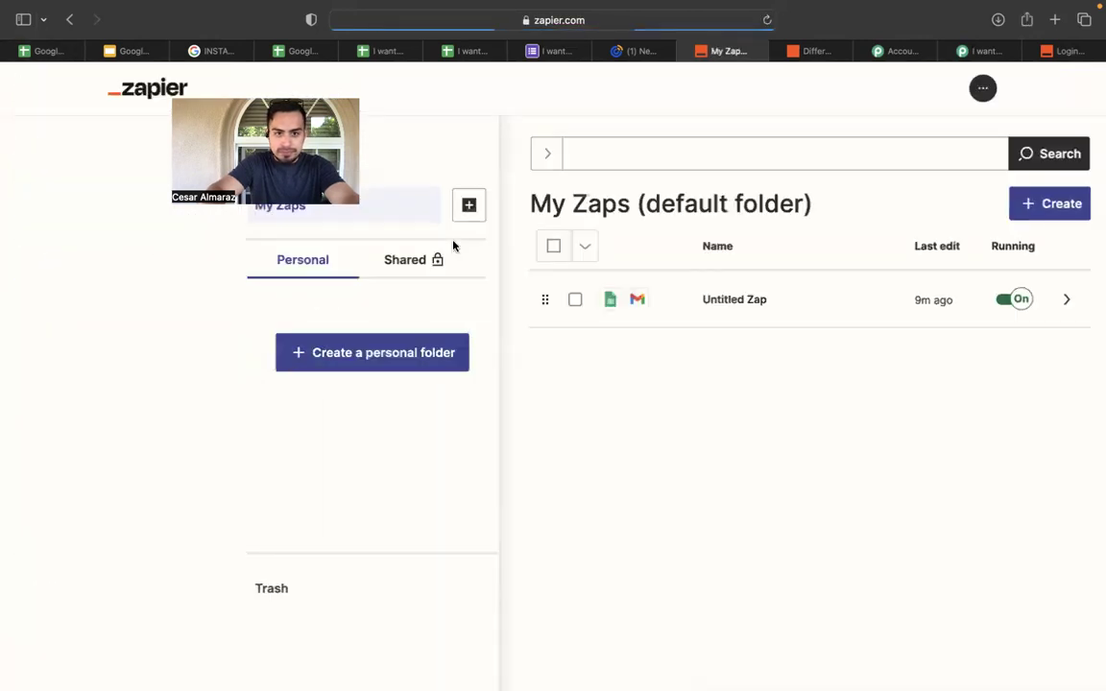
# Reload My Zaps, open the first Zap and review its Send Email in Gmail step.
pyautogui.click(767, 19)
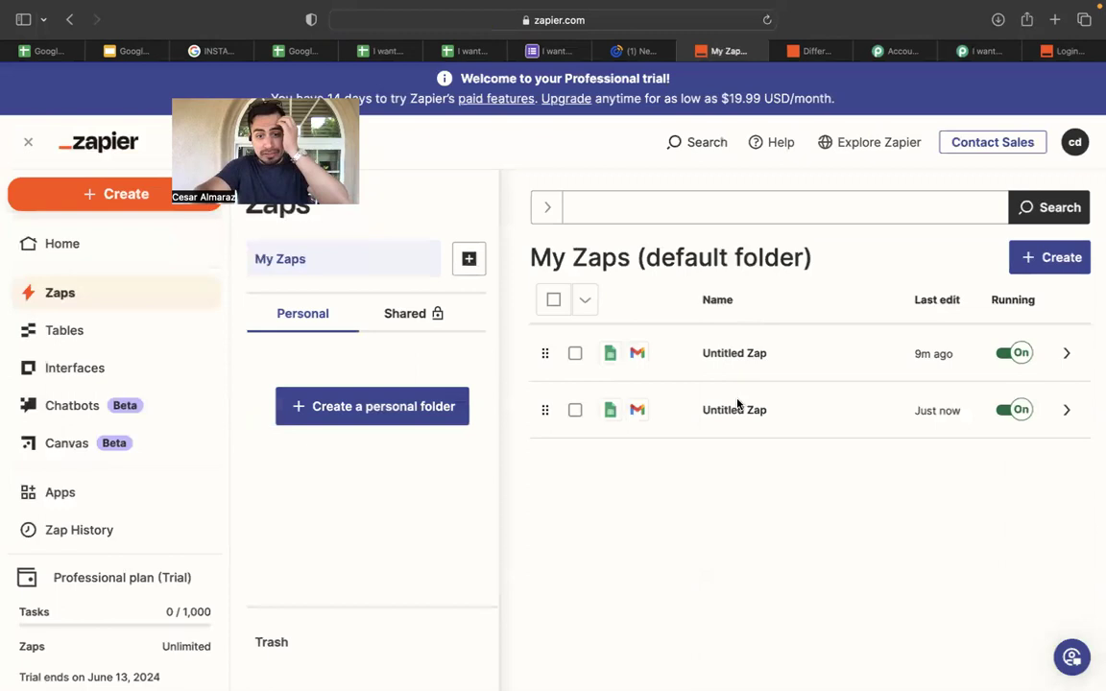
pyautogui.doubleClick(658, 422)
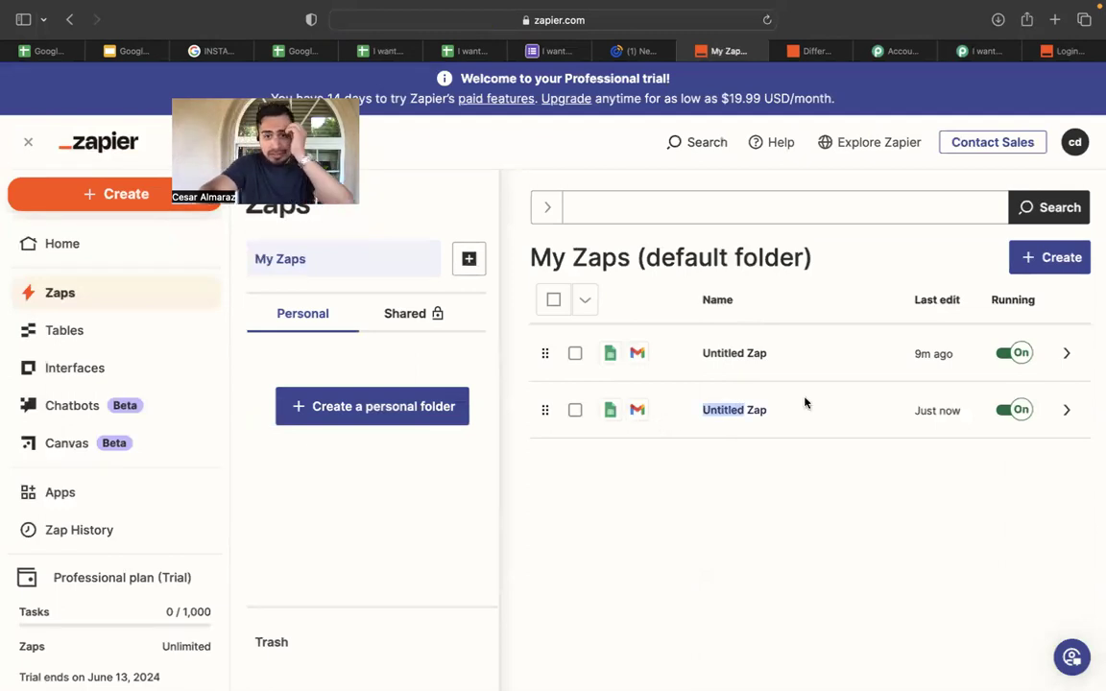
pyautogui.click(756, 355)
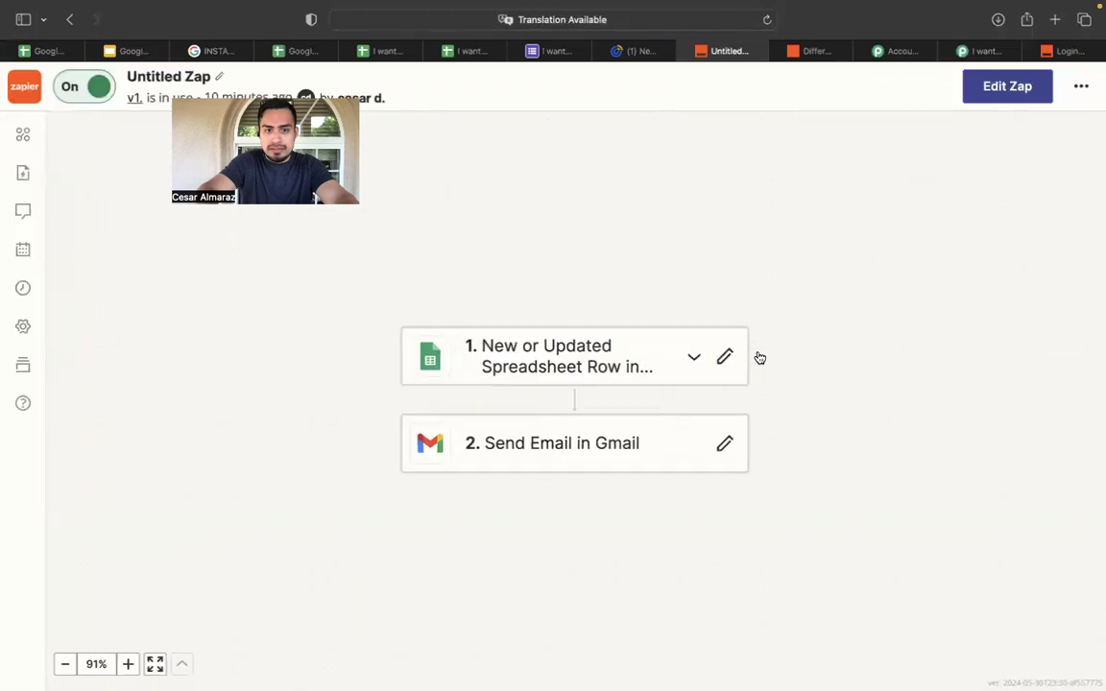
pyautogui.click(653, 434)
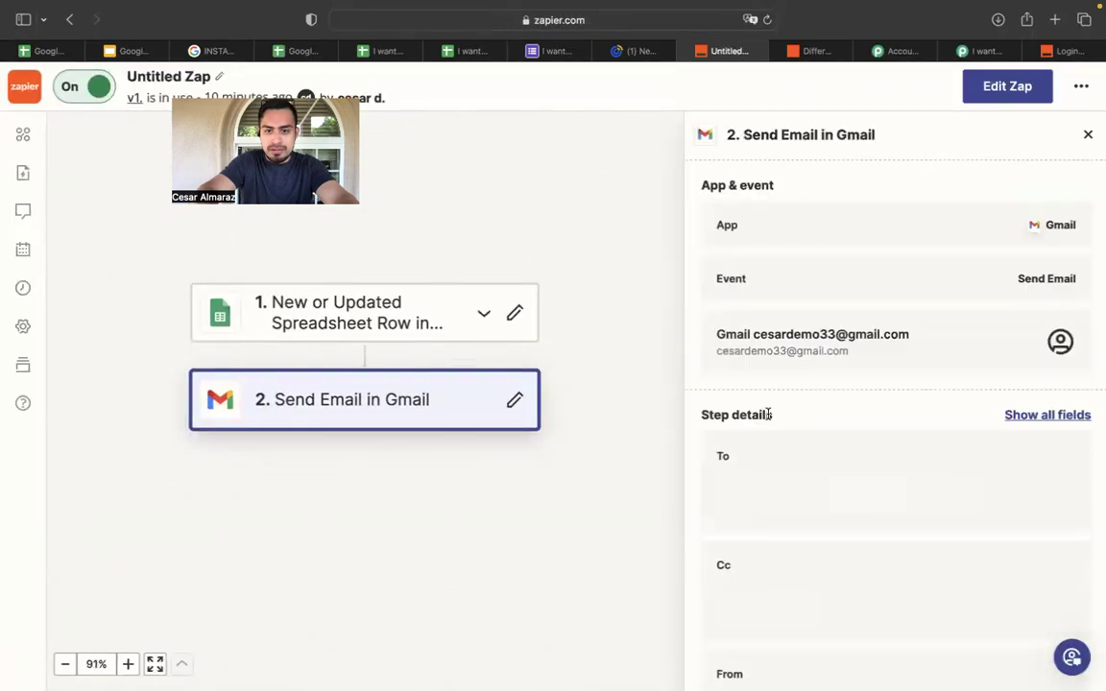
pyautogui.scroll(-10, 768, 413)
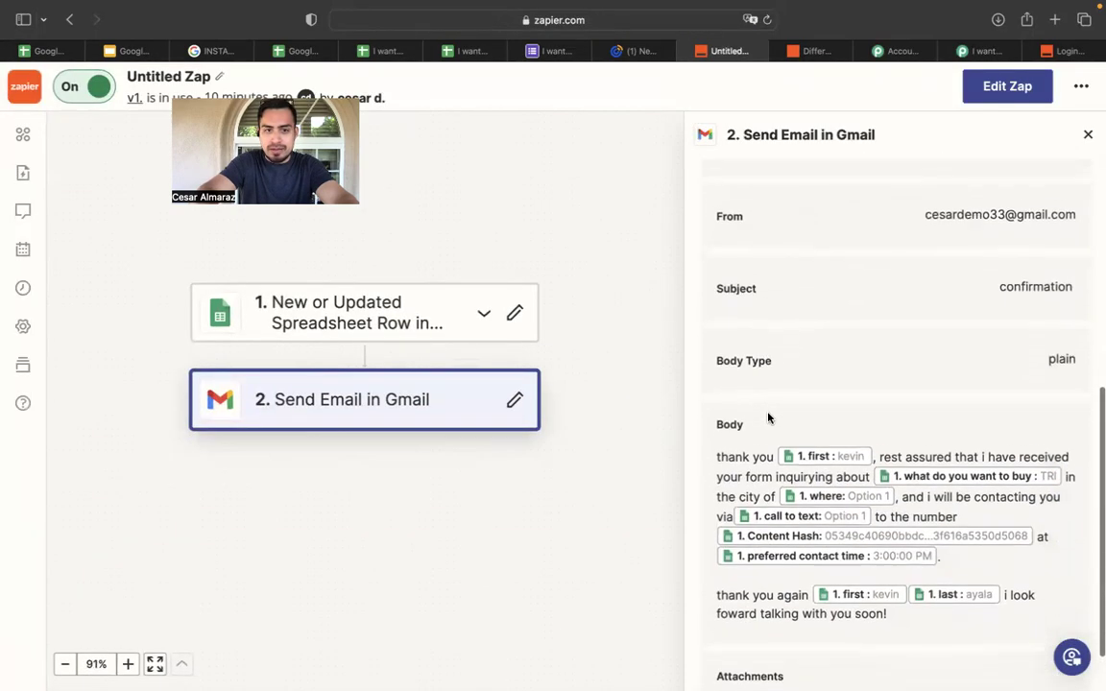
# Rename the Zap to 'email to I want to buy lead' and go back to My Zaps.
pyautogui.click(172, 76)
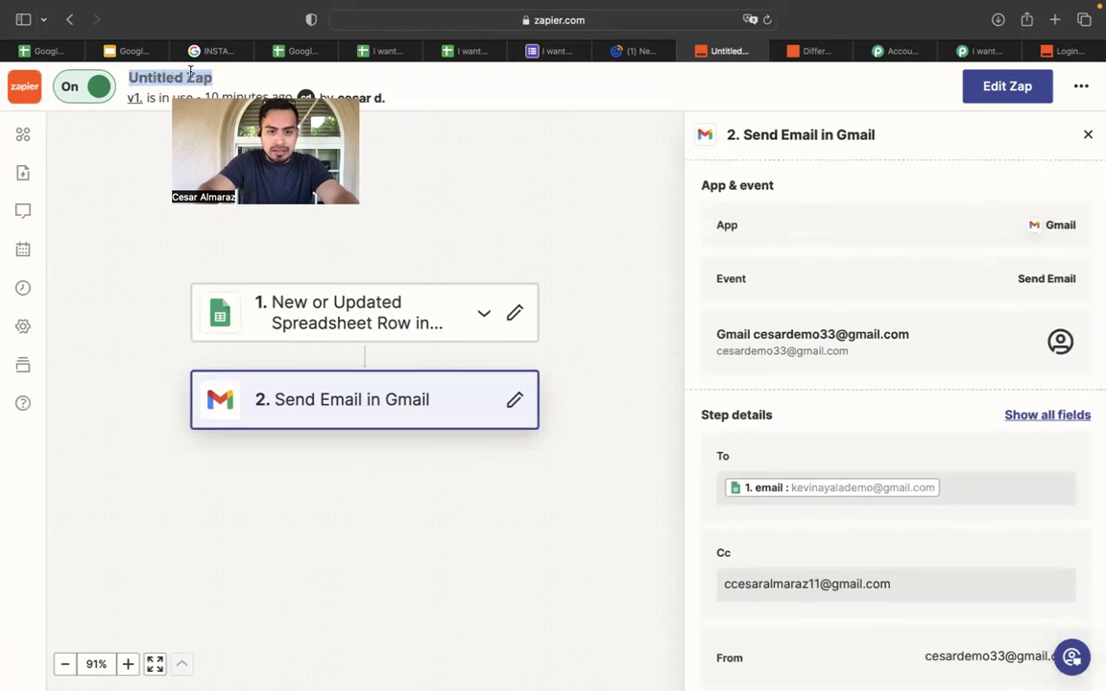
pyautogui.press('BackSpace')
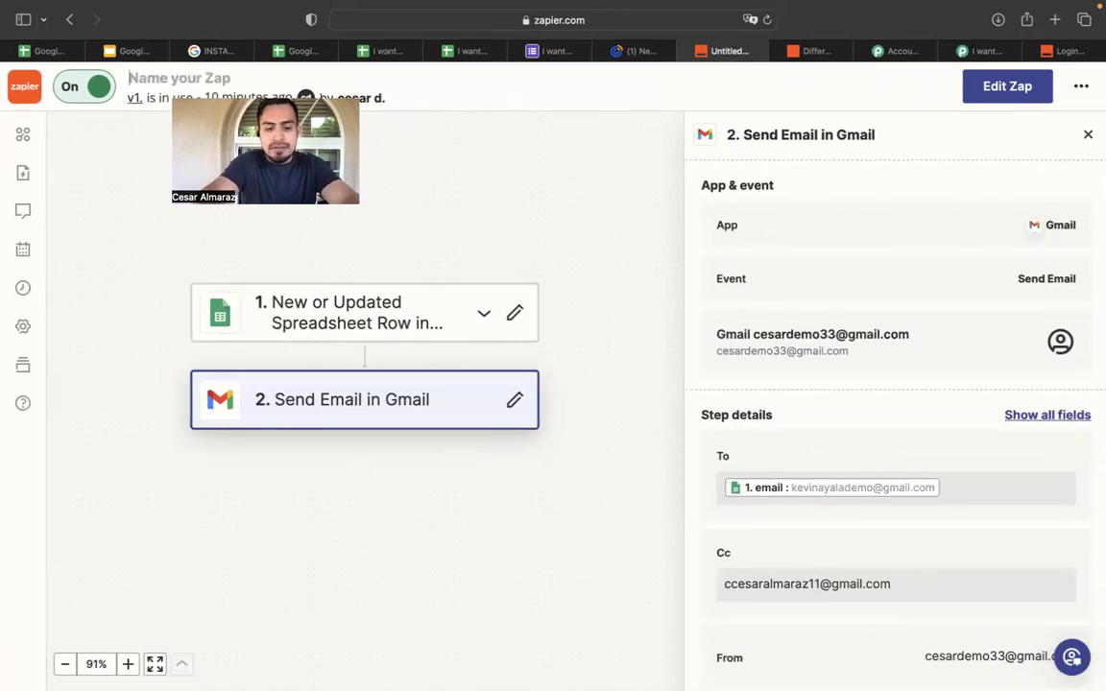
pyautogui.write('email to I want to buy lead')
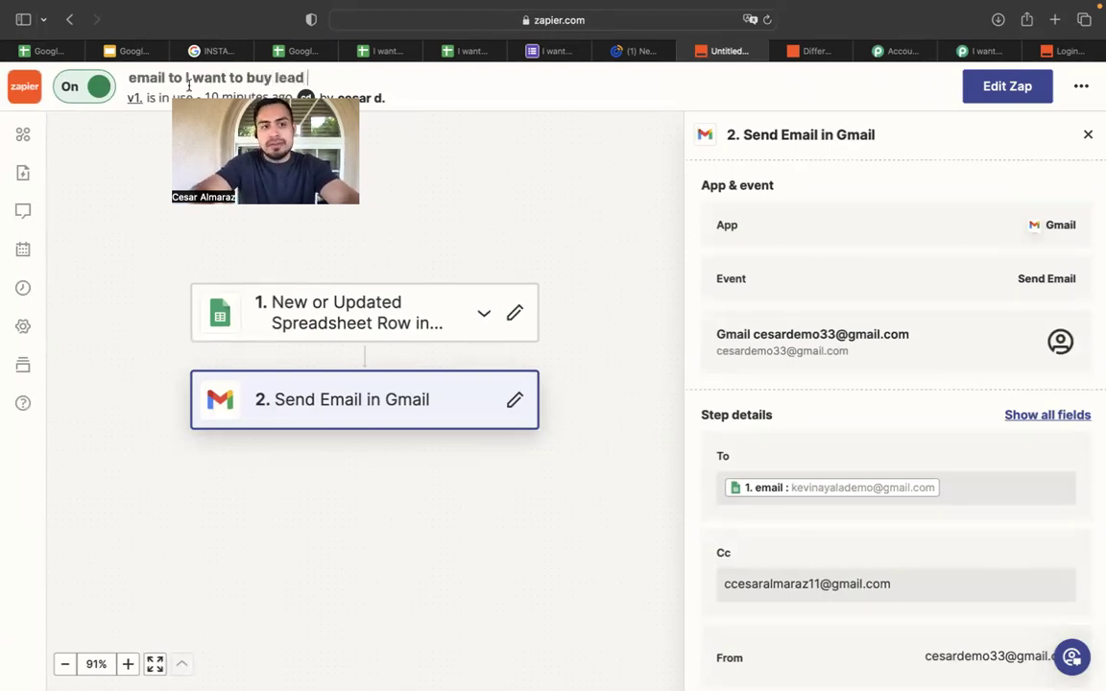
pyautogui.click(101, 174)
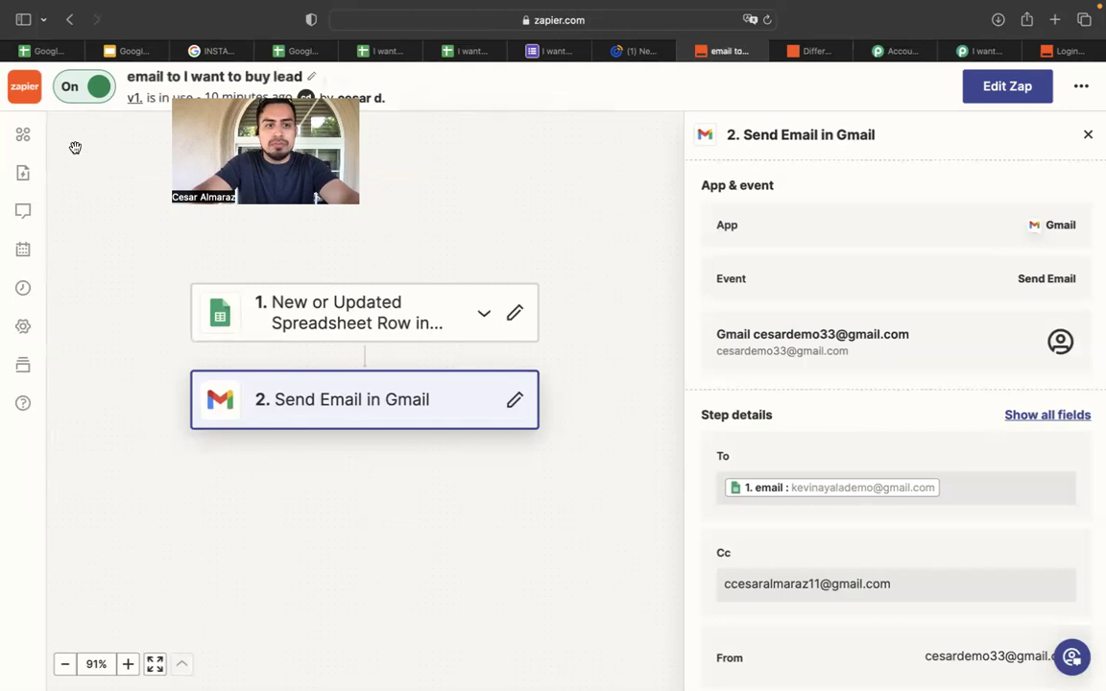
pyautogui.click(22, 88)
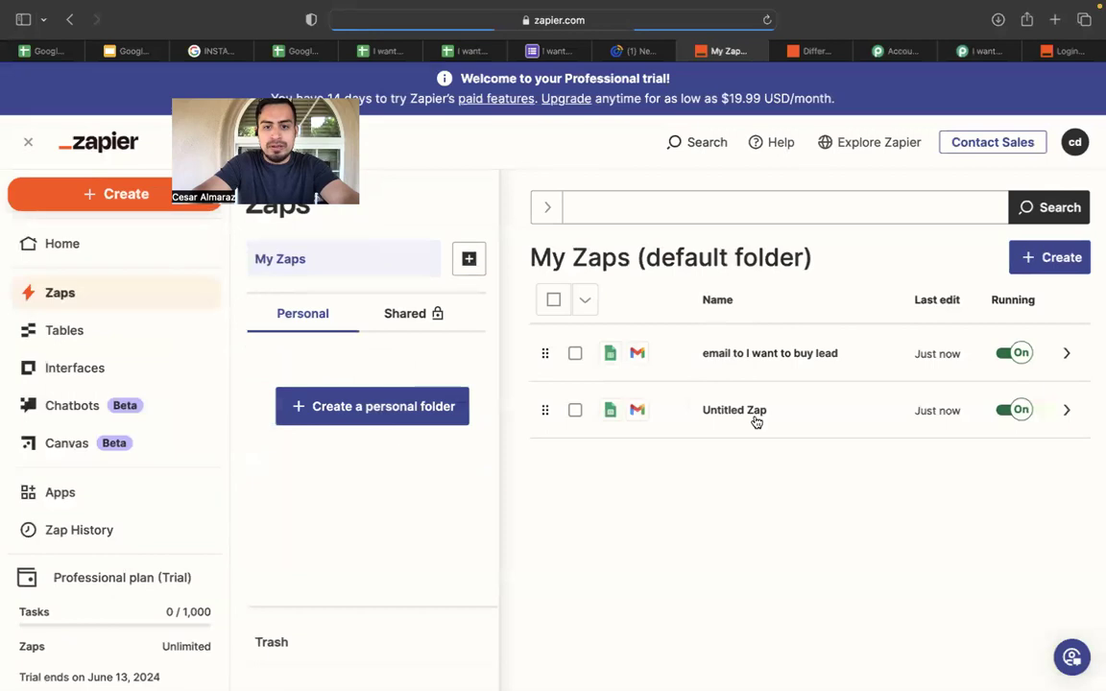
# Rename the other Untitled Zap to 'email to self on " I want to buy" leads'.
pyautogui.click(760, 411)
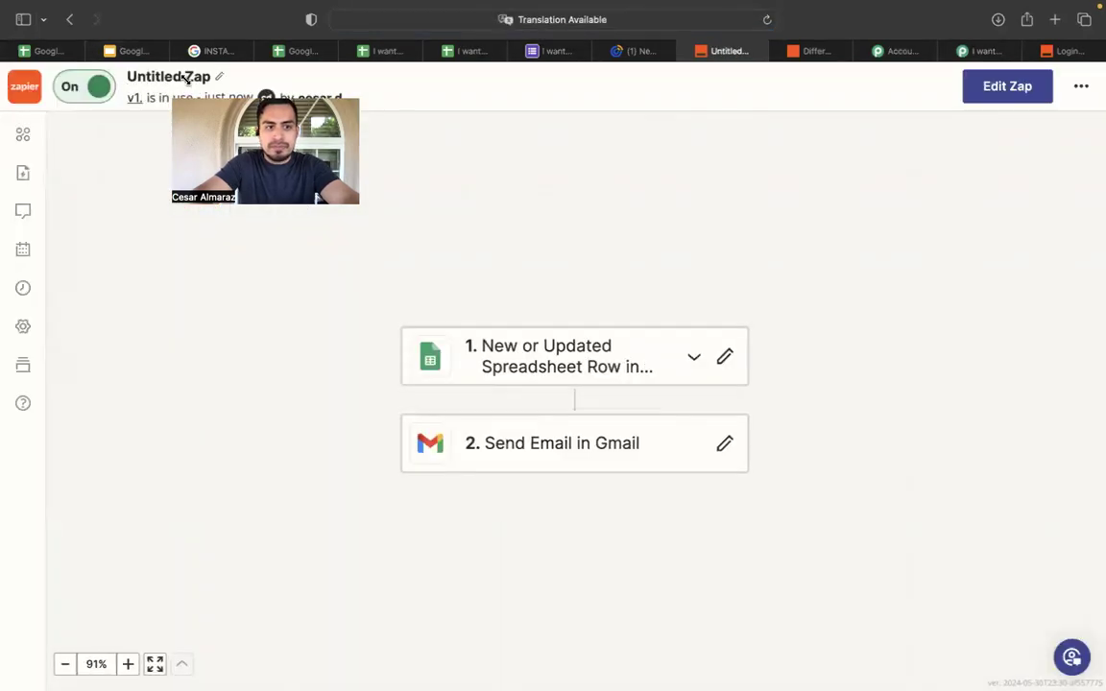
pyautogui.click(205, 79)
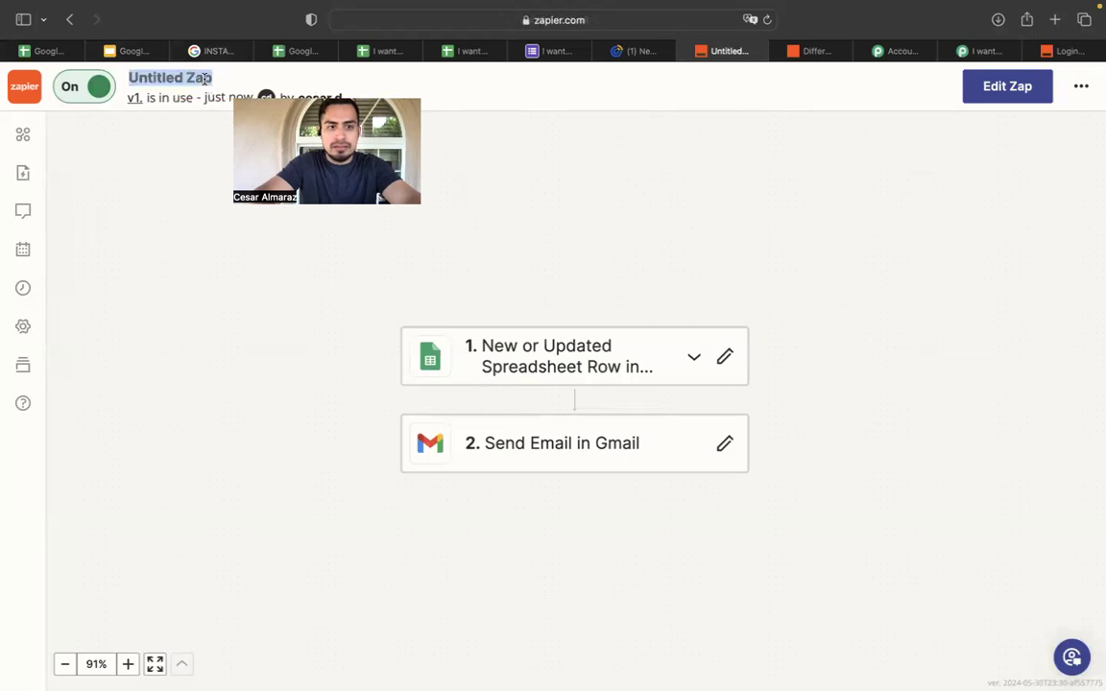
pyautogui.press('BackSpace')
pyautogui.write('I want')
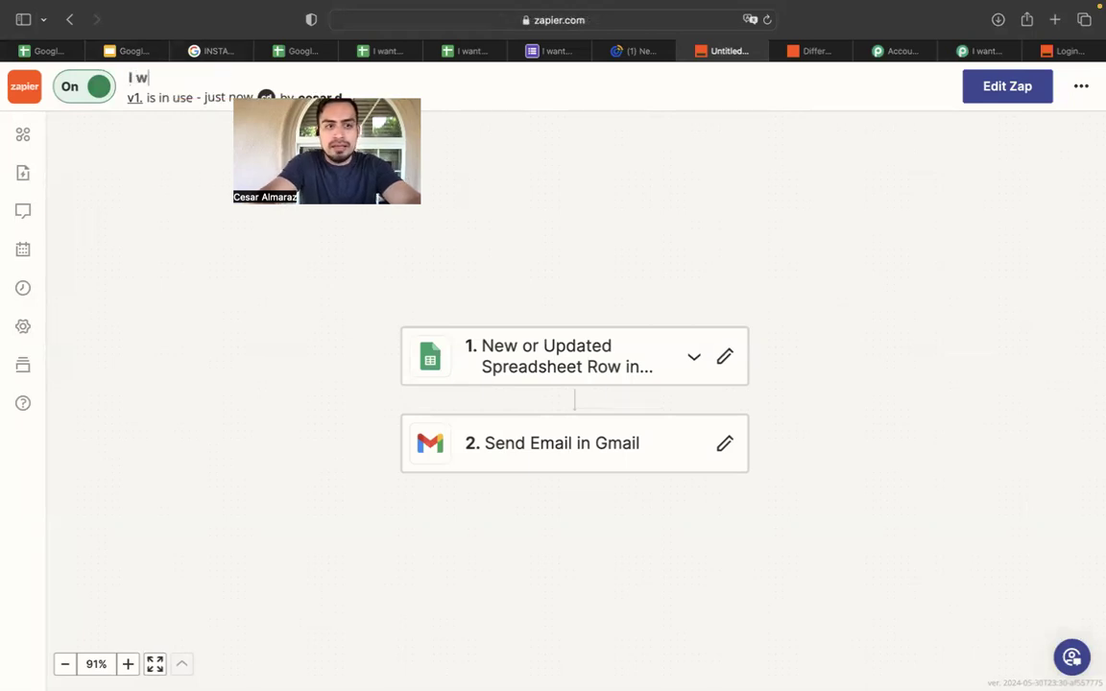
pyautogui.press('BackSpace')
pyautogui.press('BackSpace')
pyautogui.press('BackSpace')
pyautogui.press('BackSpace')
pyautogui.press('BackSpace')
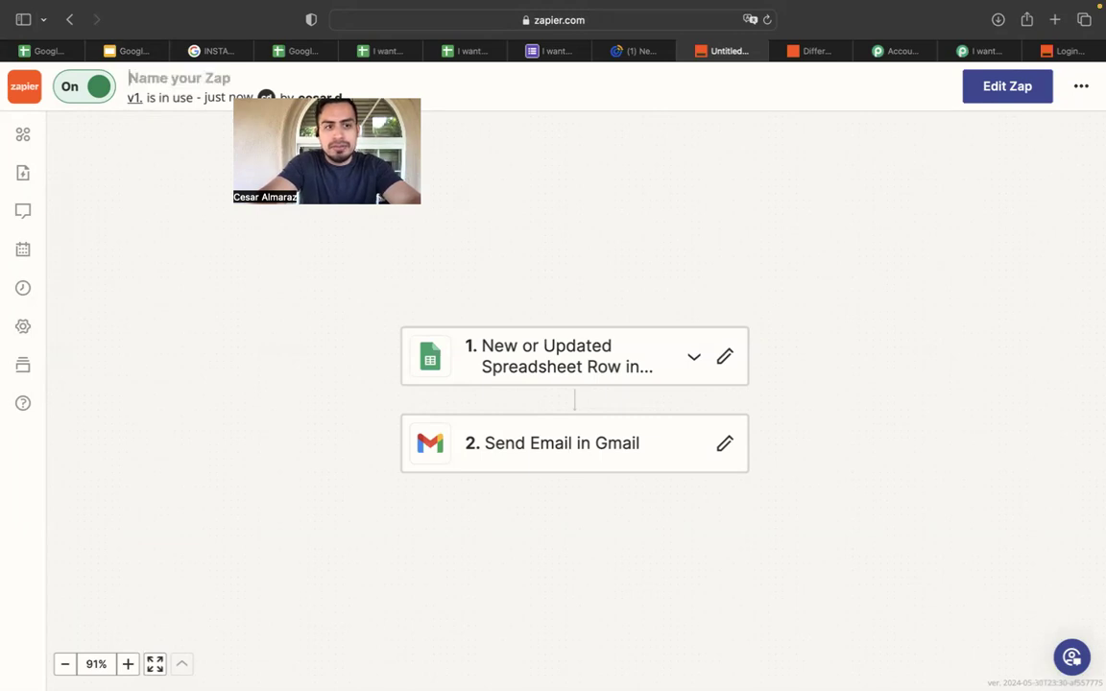
pyautogui.write('email to s')
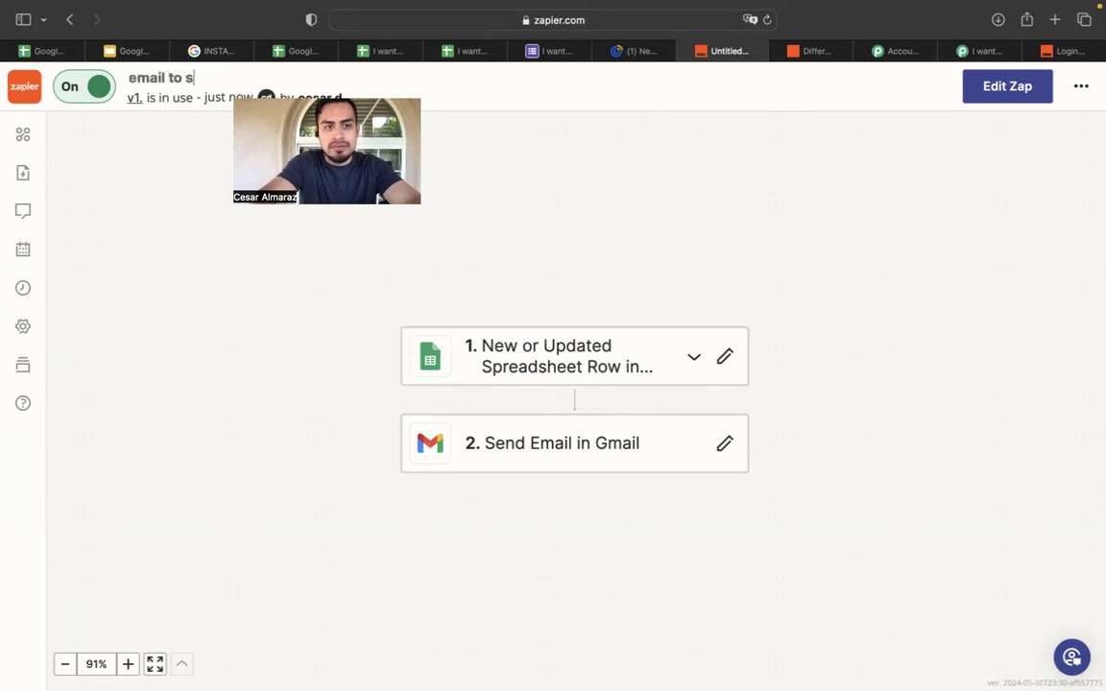
pyautogui.write('elf on " I wanr')
pyautogui.press('BackSpace')
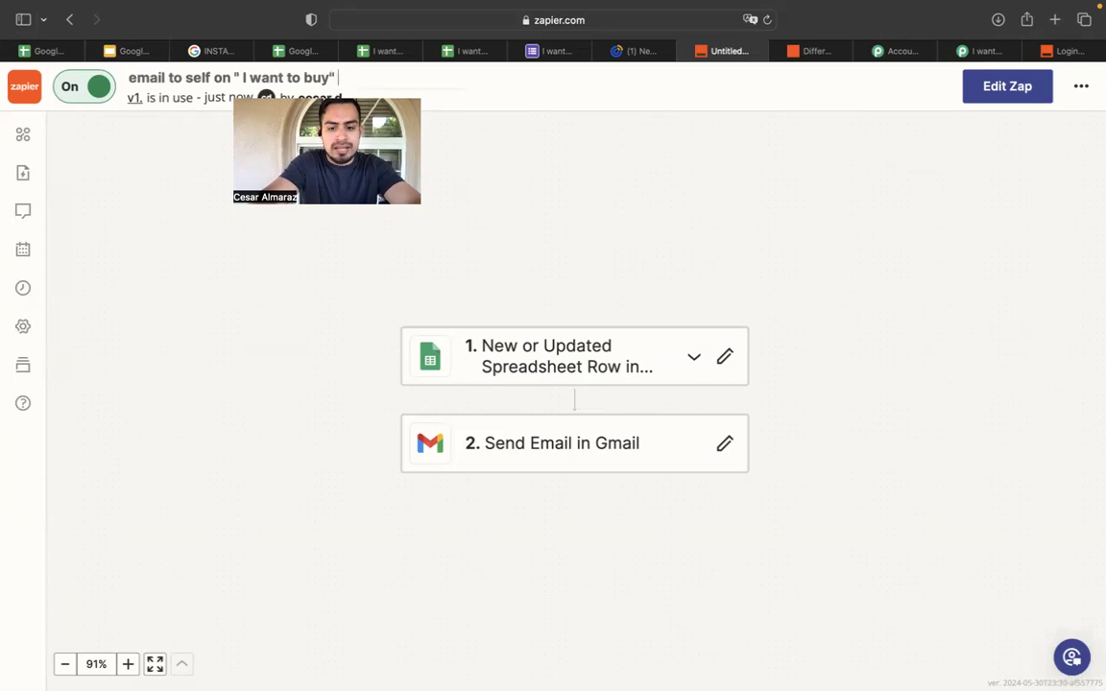
pyautogui.click(116, 201)
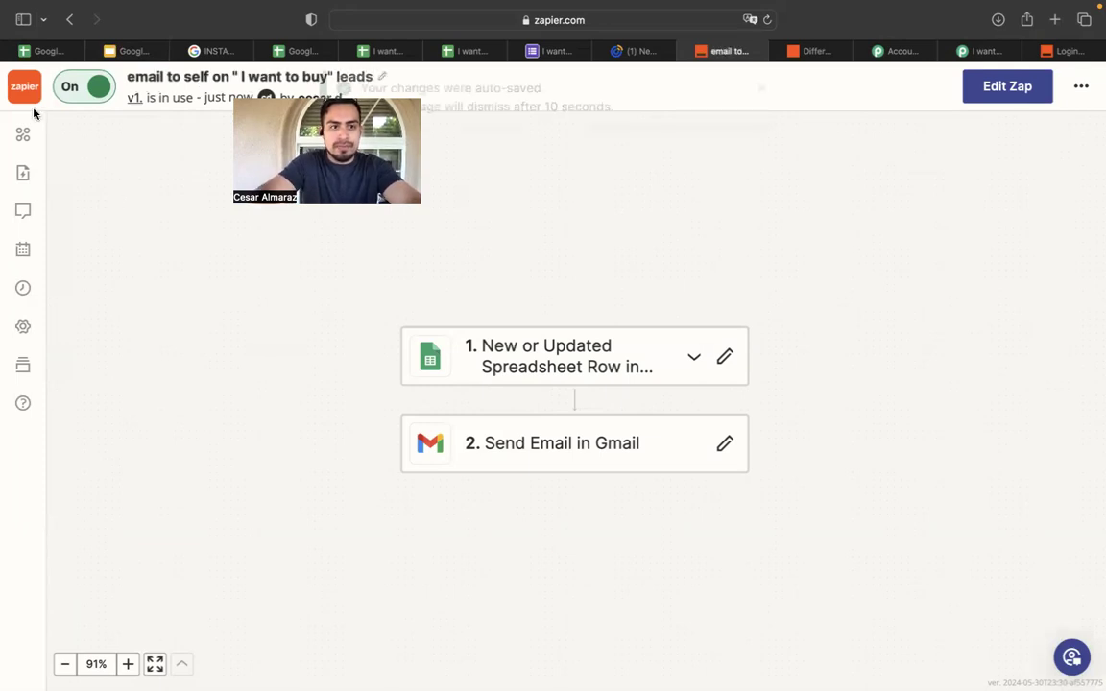
pyautogui.click(25, 92)
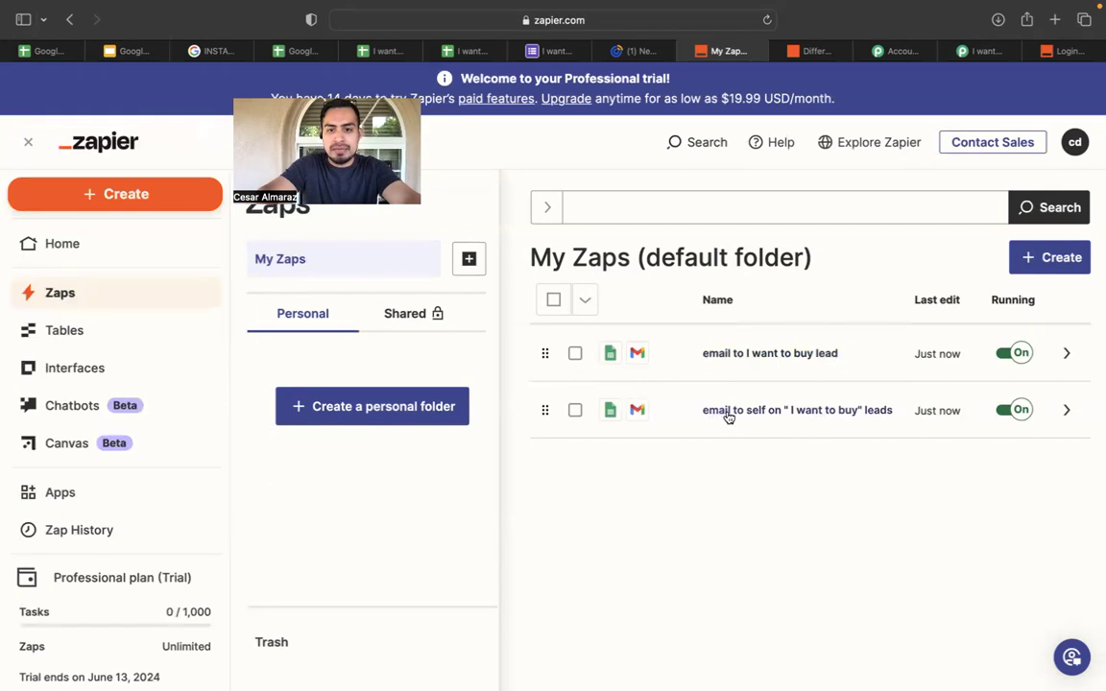
# Change 'self' to uppercase 'SELF' in that Zap's name and return to My Zaps.
pyautogui.click(805, 412)
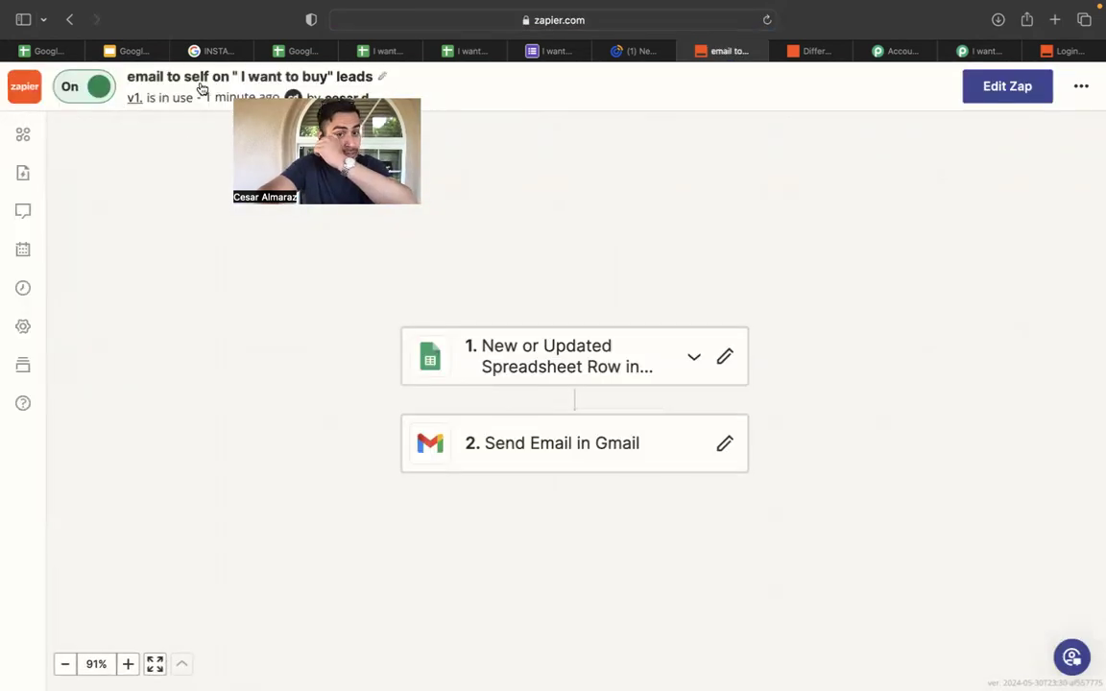
pyautogui.click(213, 79)
pyautogui.click(211, 77)
pyautogui.press('BackSpace')
pyautogui.press('BackSpace')
pyautogui.press('BackSpace')
pyautogui.press('BackSpace')
pyautogui.press('BackSpace')
pyautogui.write('SELF')
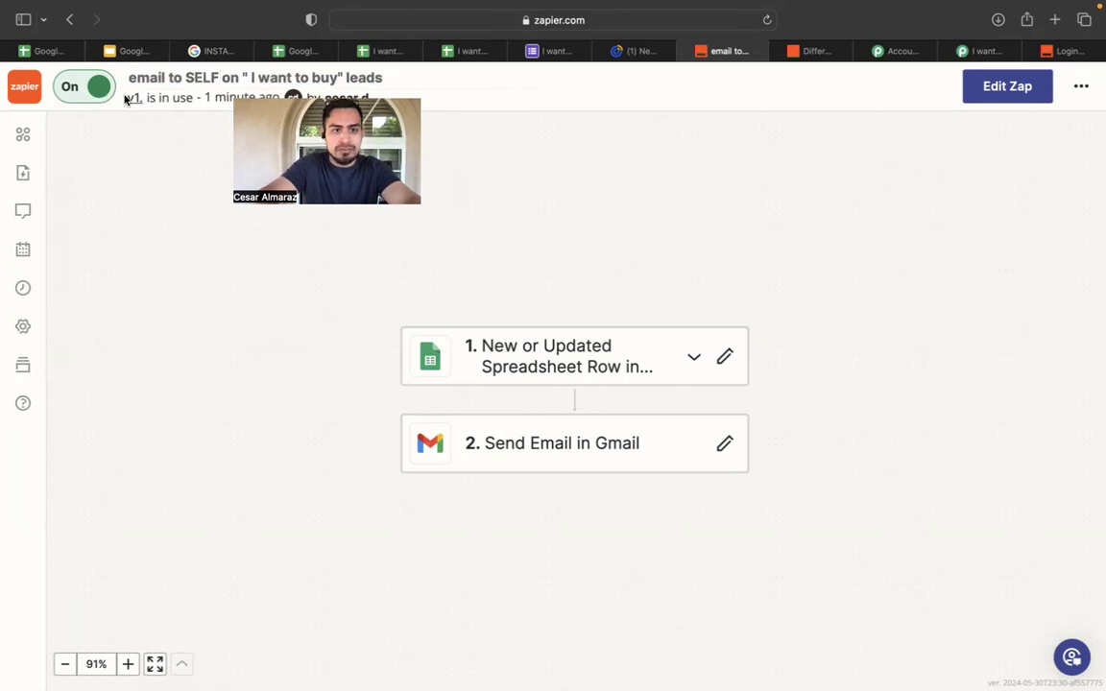
pyautogui.click(23, 85)
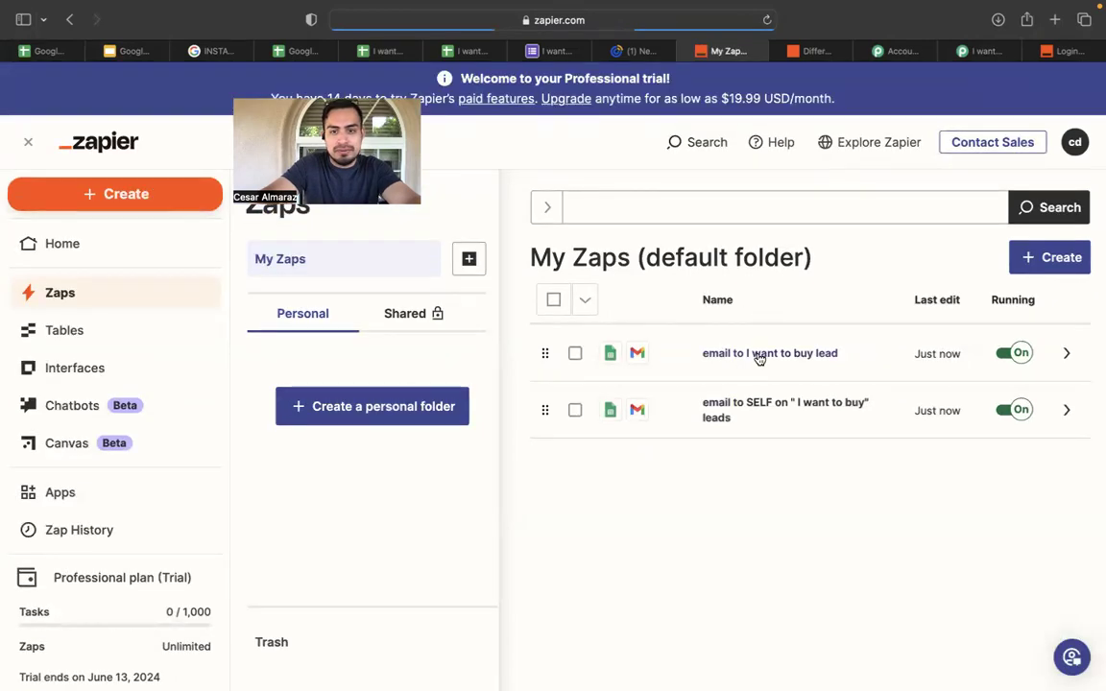
# Start retitling the lead Zap, adding 'LEAD on' and the word 'confirmation'.
pyautogui.click(758, 355)
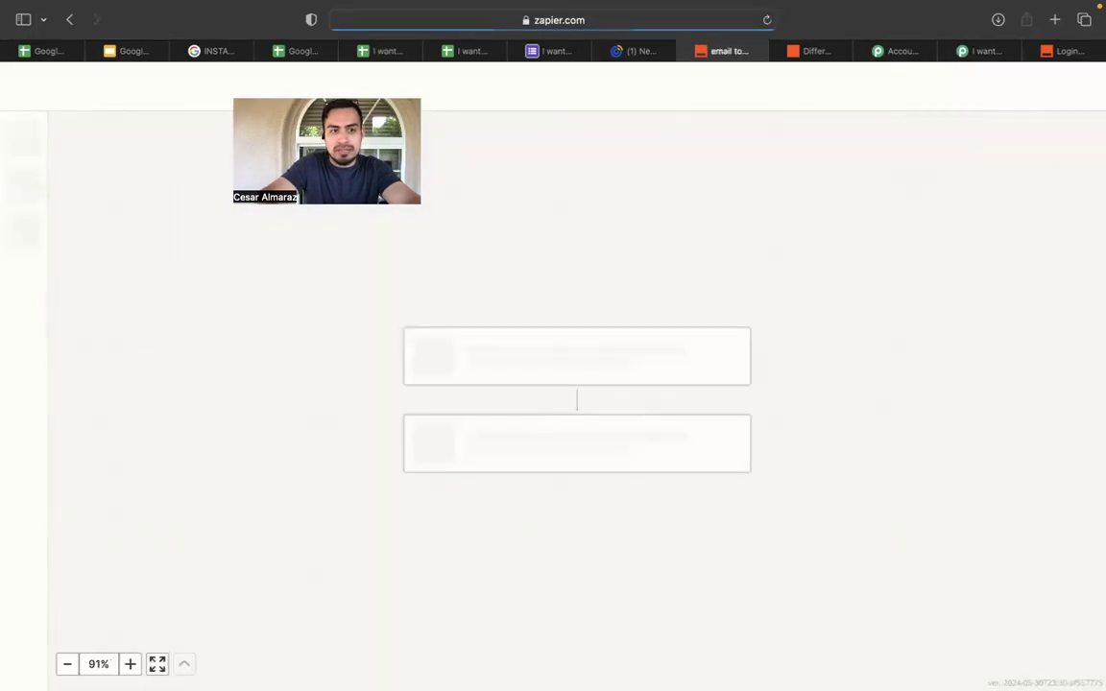
pyautogui.click(181, 78)
pyautogui.click(180, 76)
pyautogui.write('LEAD')
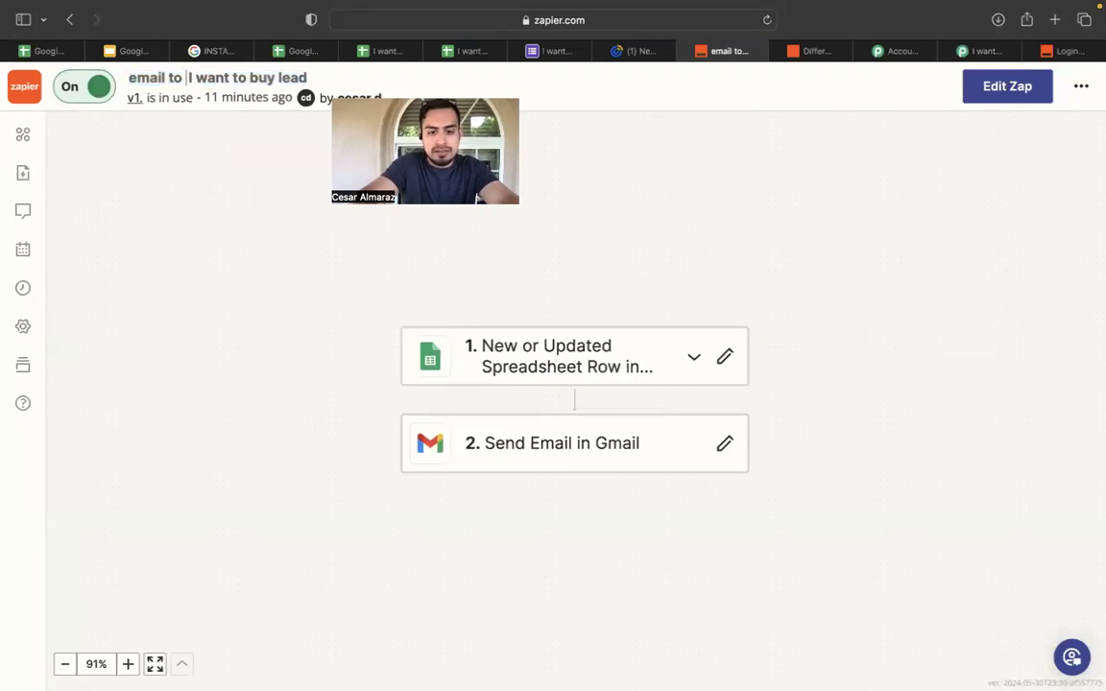
pyautogui.write(' on')
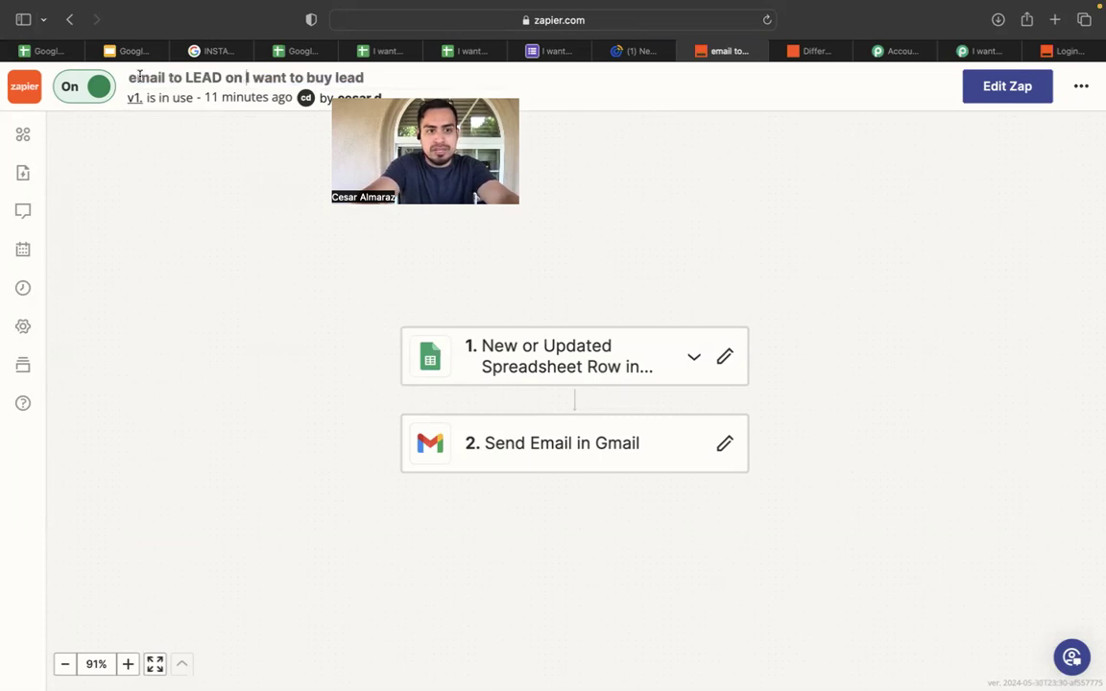
pyautogui.click(128, 77)
pyautogui.write('confirm')
pyautogui.press('BackSpace')
pyautogui.press('BackSpace')
pyautogui.press('BackSpace')
pyautogui.write('irmatio')
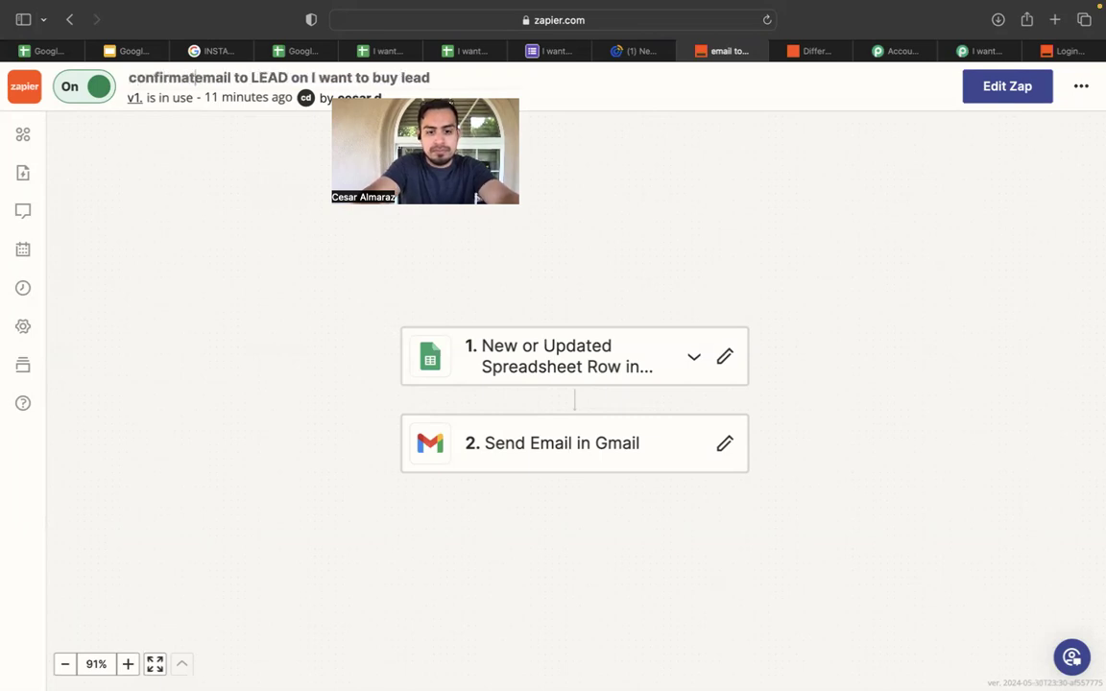
pyautogui.write('n')
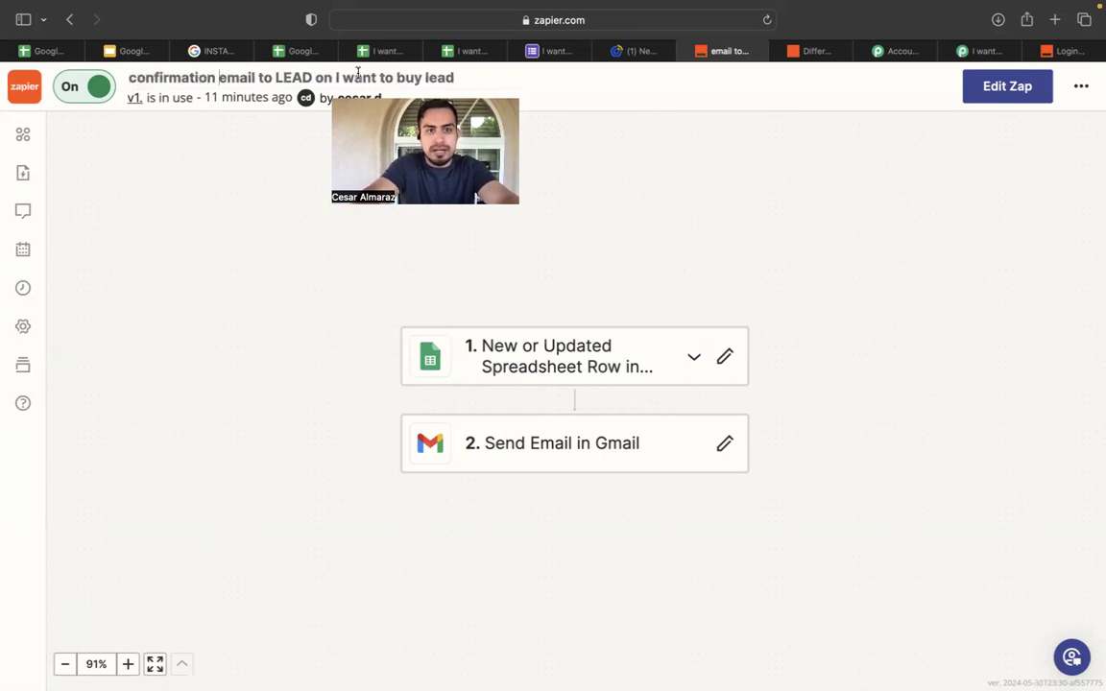
# Finish the title as 'confirmation email to LEAD on "I want to buy' and save it.
pyautogui.click(455, 76)
pyautogui.press('BackSpace')
pyautogui.press('BackSpace')
pyautogui.press('BackSpace')
pyautogui.press('BackSpace')
pyautogui.press('BackSpace')
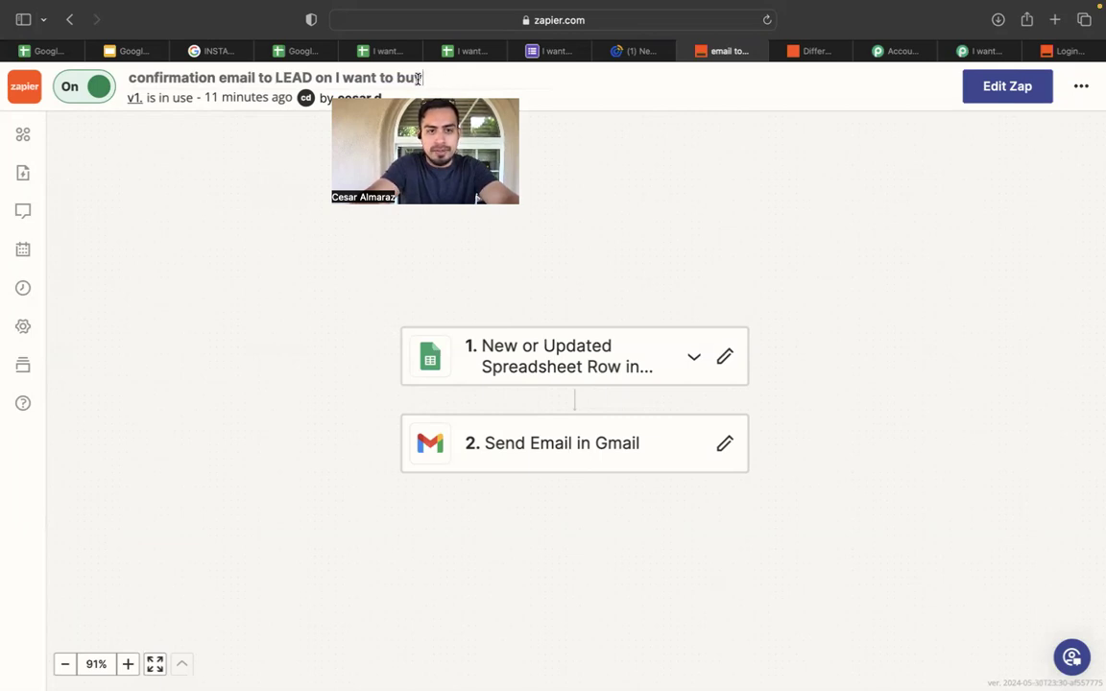
pyautogui.click(336, 76)
pyautogui.write('"')
pyautogui.click(284, 170)
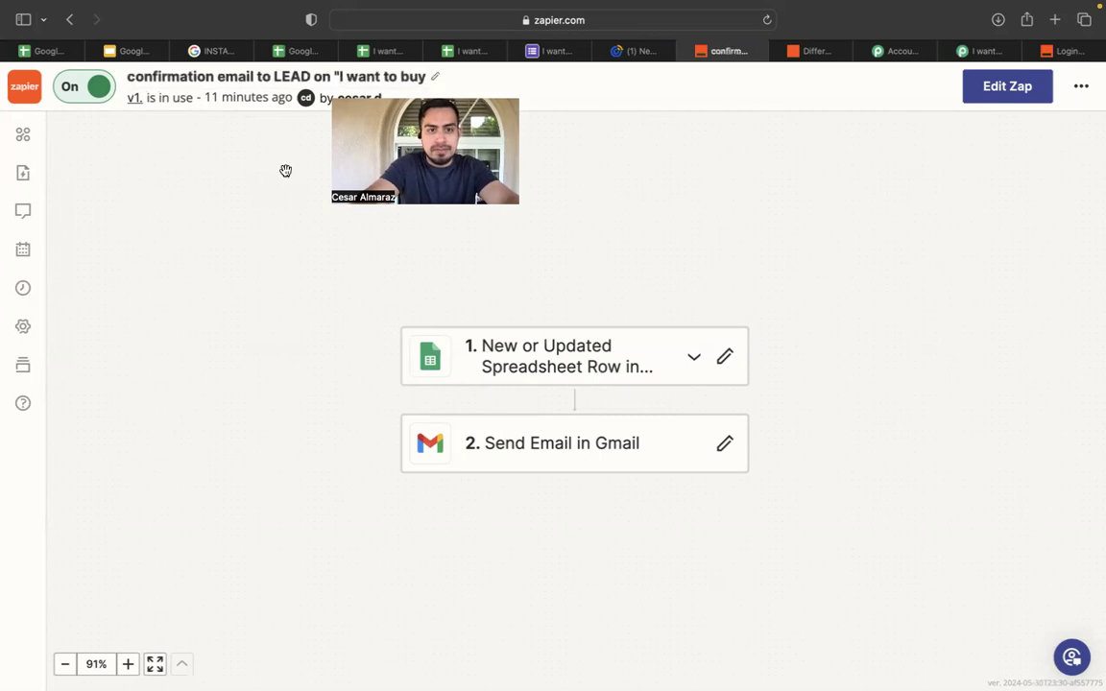
pyautogui.click(29, 96)
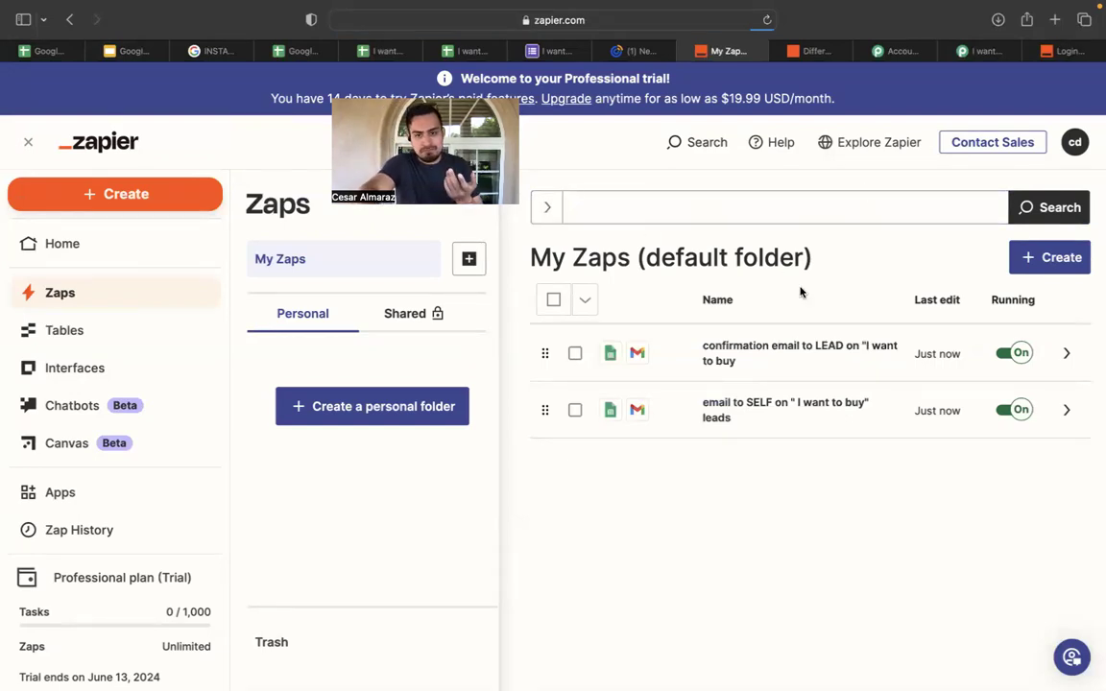
# Reopen the confirmation Zap to review its Gmail step, then return to the spreadsheet.
pyautogui.click(803, 360)
pyautogui.click(804, 360)
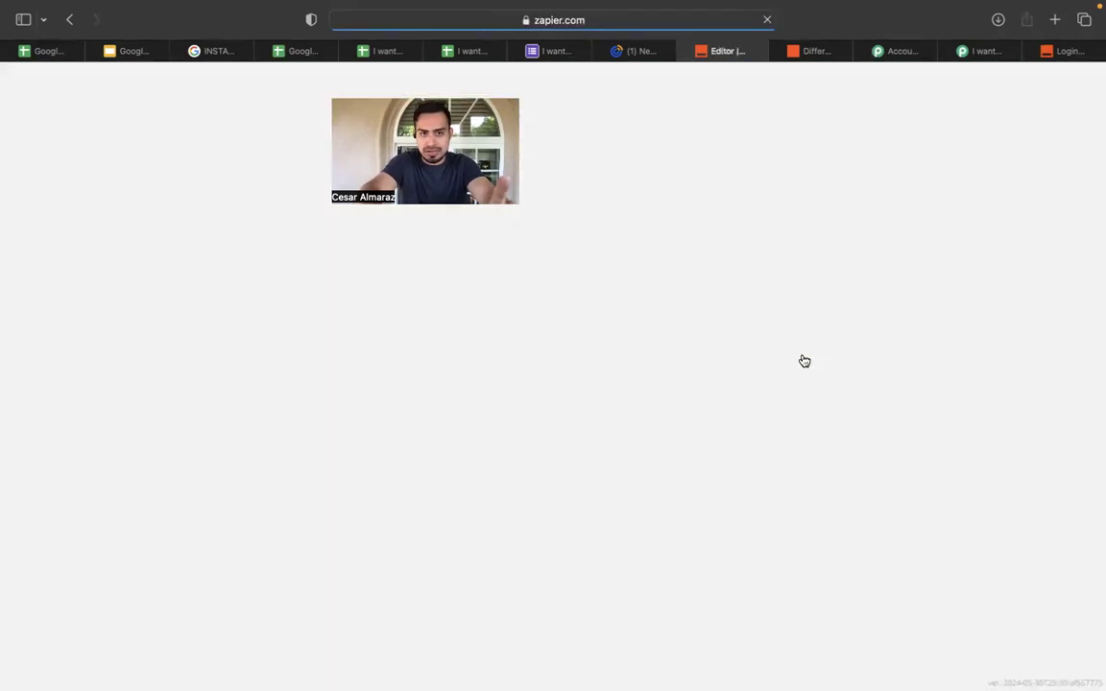
pyautogui.click(666, 380)
pyautogui.scroll(-5, 911, 412)
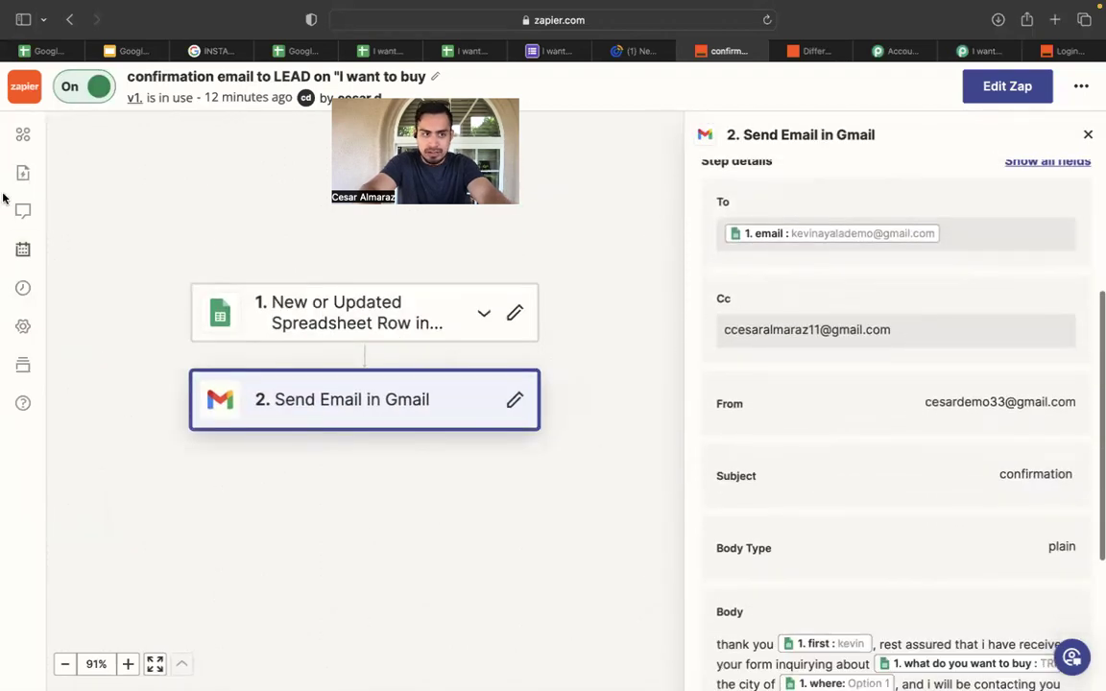
pyautogui.click(21, 86)
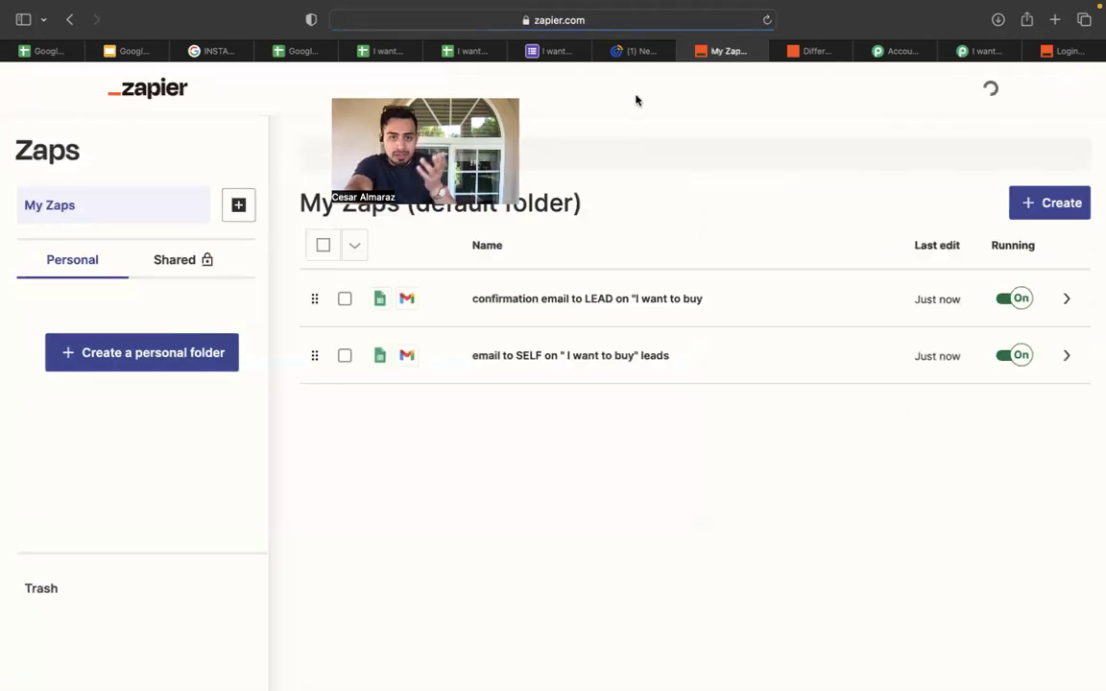
pyautogui.click(545, 50)
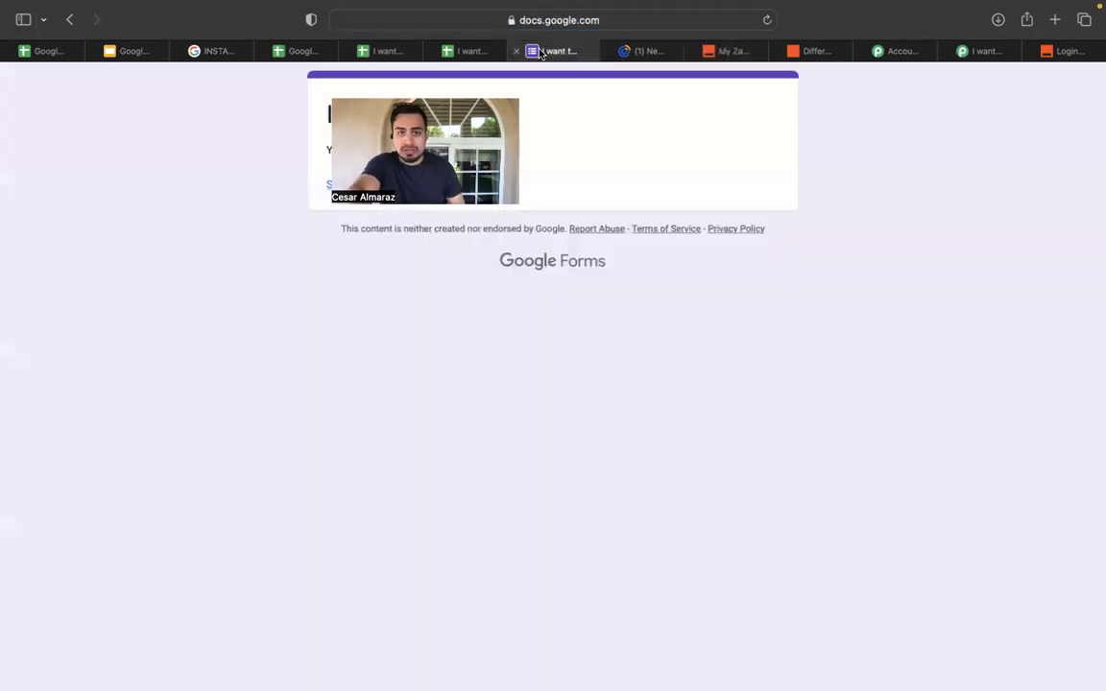
pyautogui.click(469, 51)
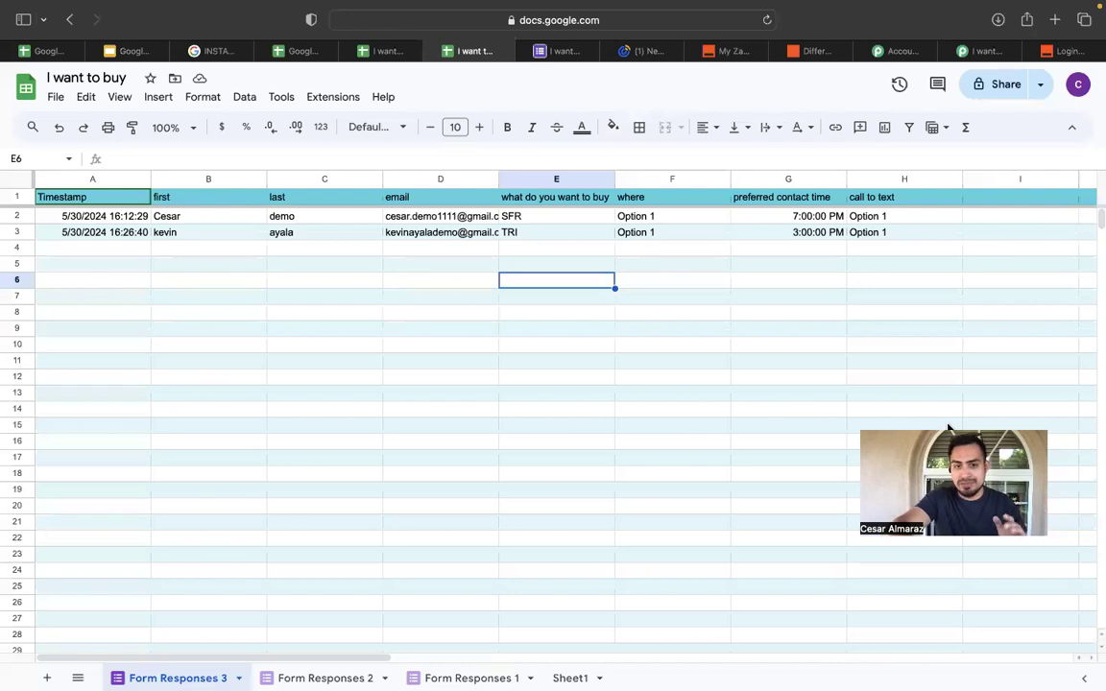
# Close the form confirmation tab and open the live form via Tools > Manage form > Go to live form.
pyautogui.click(538, 51)
pyautogui.click(517, 51)
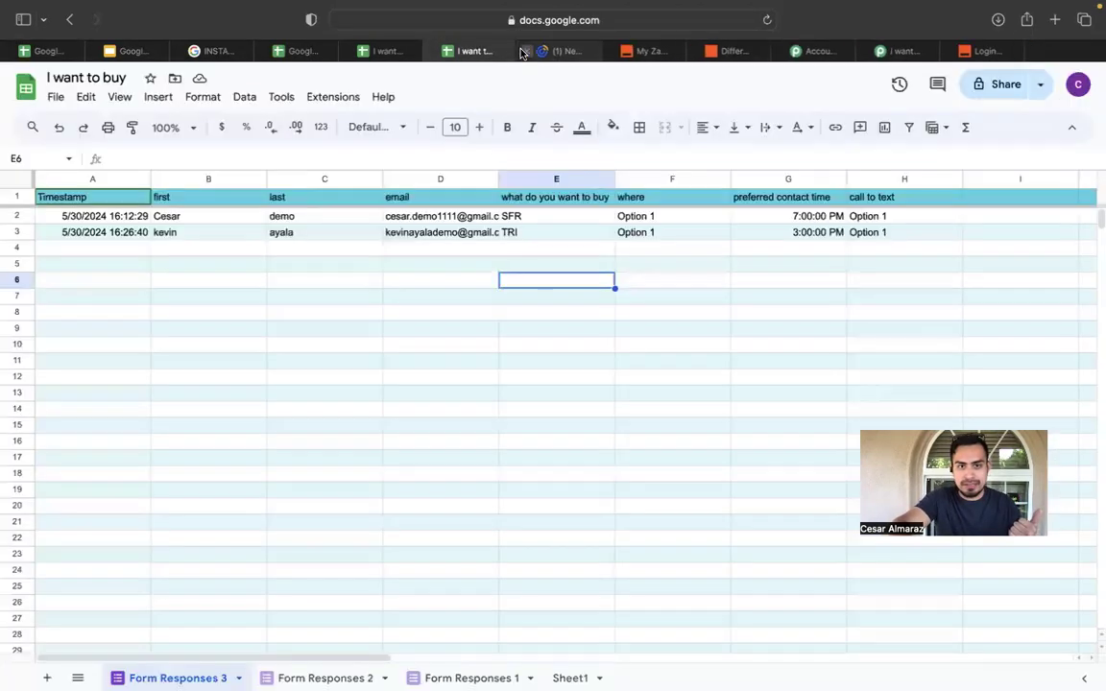
pyautogui.click(284, 99)
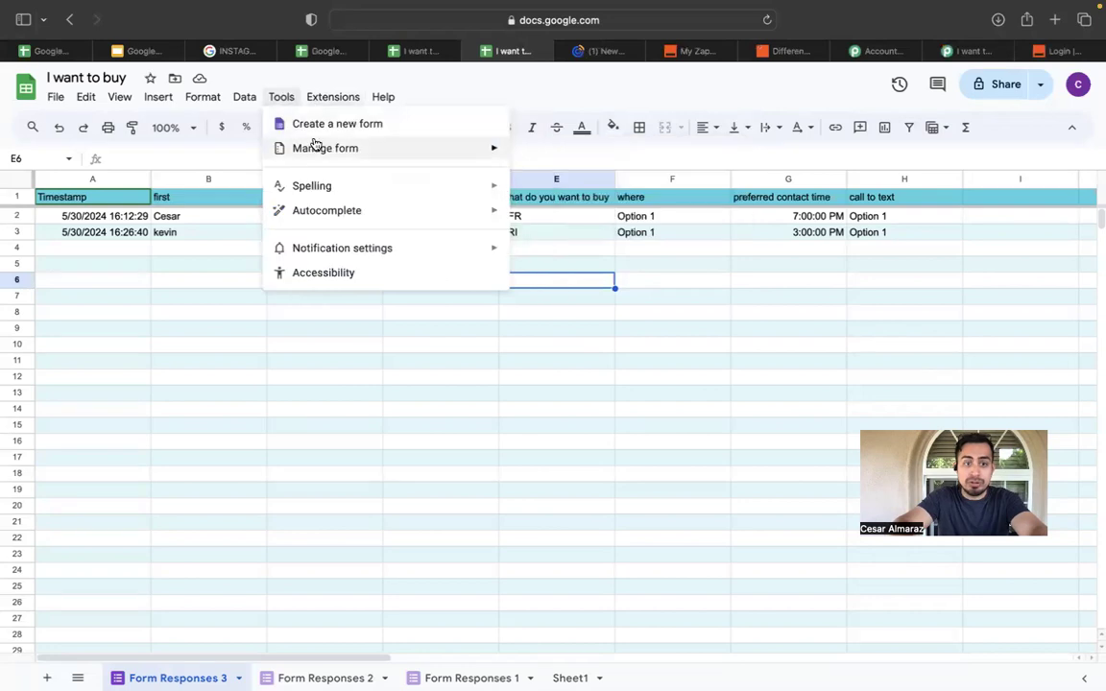
pyautogui.moveTo(459, 156)
pyautogui.click(552, 180)
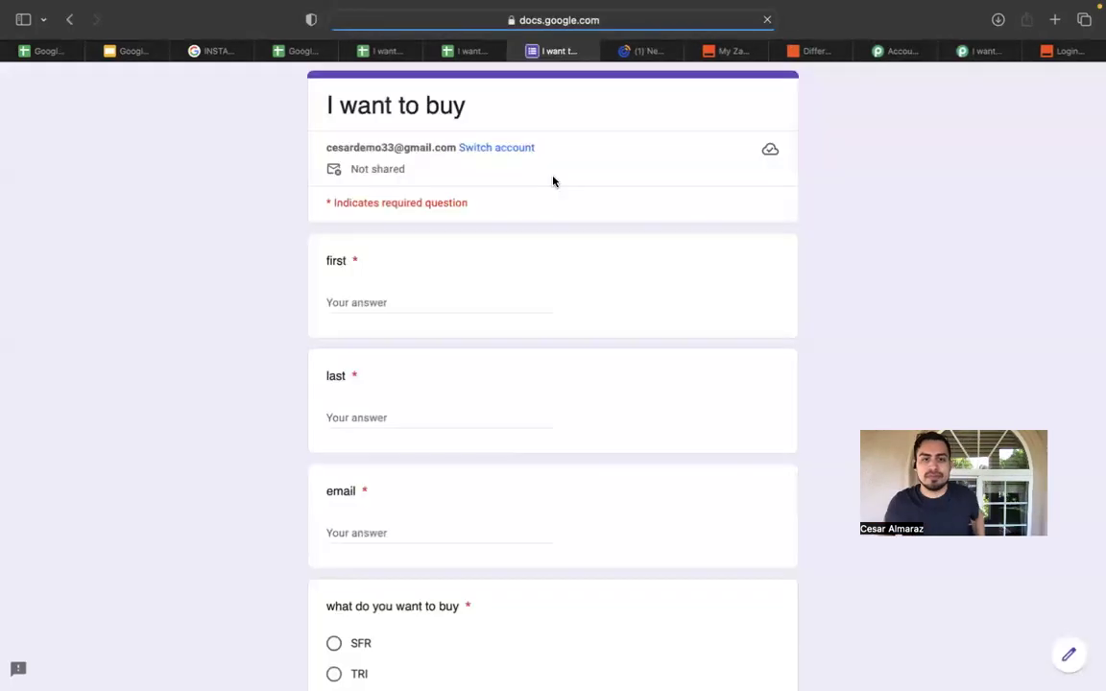
# Fill in the respondent's first name, last name and e-mail address on the form.
pyautogui.click(361, 299)
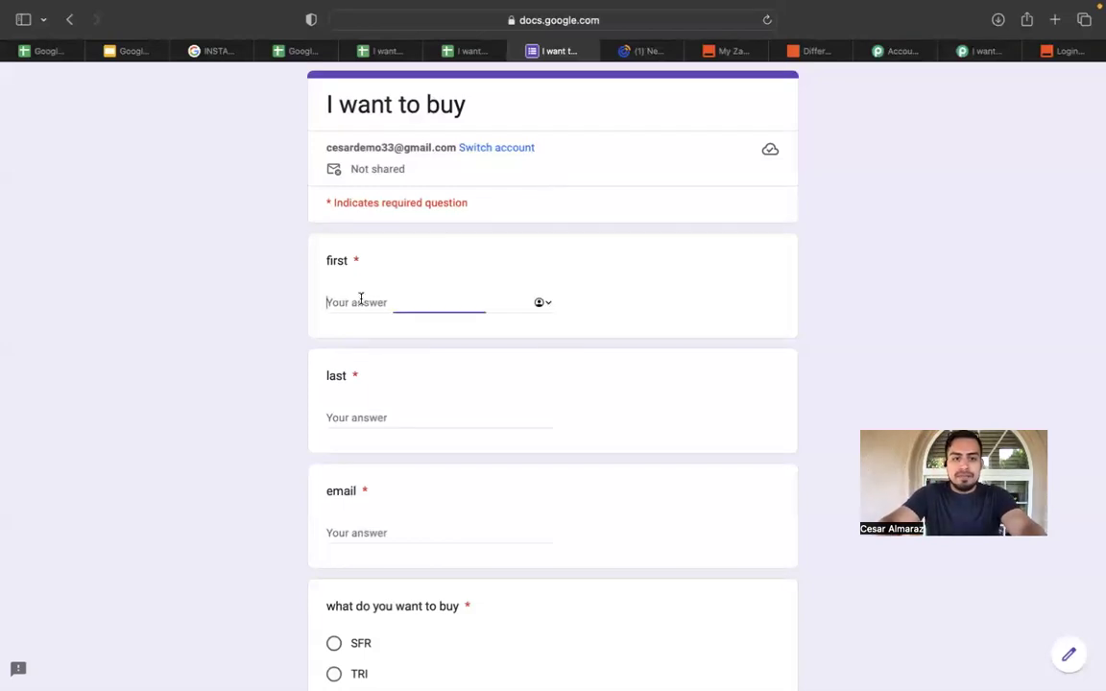
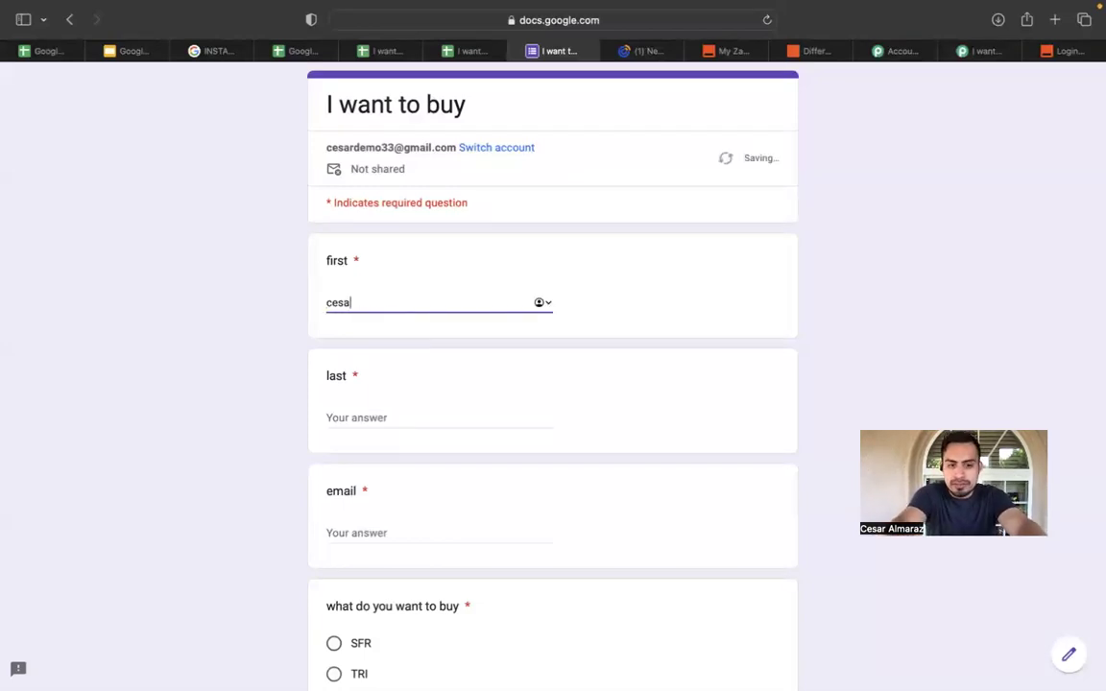
pyautogui.click(376, 420)
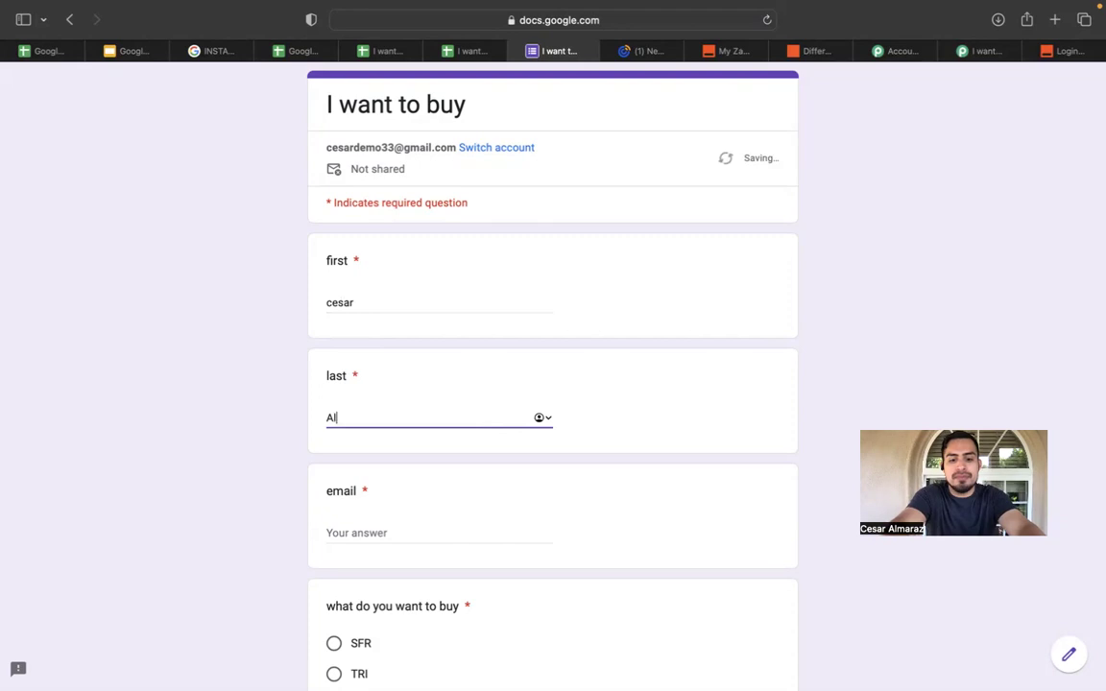
pyautogui.click(380, 534)
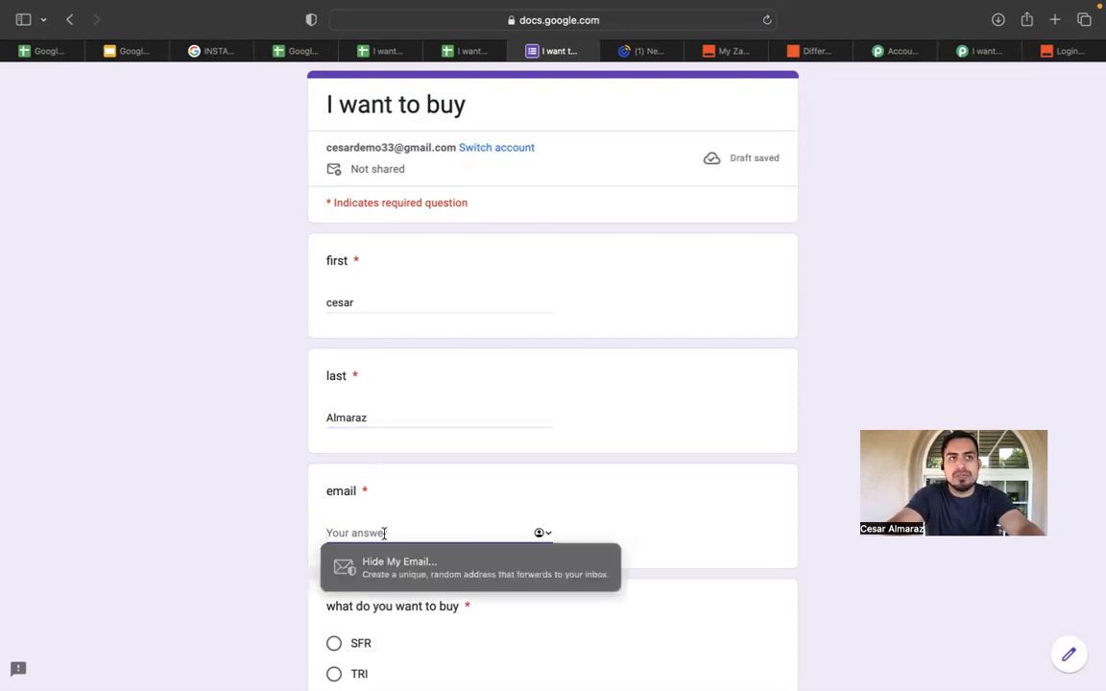
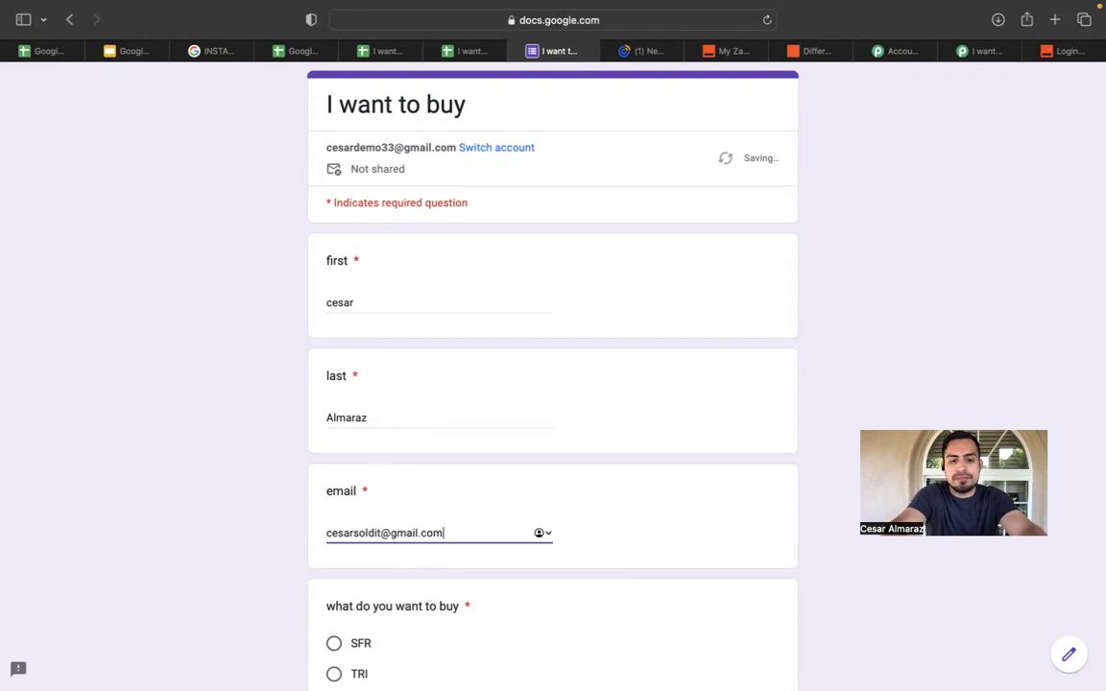
pyautogui.scroll(-1, 553, 384)
pyautogui.press('BackSpace')
pyautogui.press('BackSpace')
pyautogui.press('BackSpace')
pyautogui.press('BackSpace')
pyautogui.press('BackSpace')
pyautogui.press('BackSpace')
pyautogui.press('BackSpace')
pyautogui.press('BackSpace')
pyautogui.press('BackSpace')
pyautogui.press('BackSpace')
pyautogui.press('BackSpace')
pyautogui.press('BackSpace')
pyautogui.press('BackSpace')
pyautogui.press('BackSpace')
pyautogui.press('BackSpace')
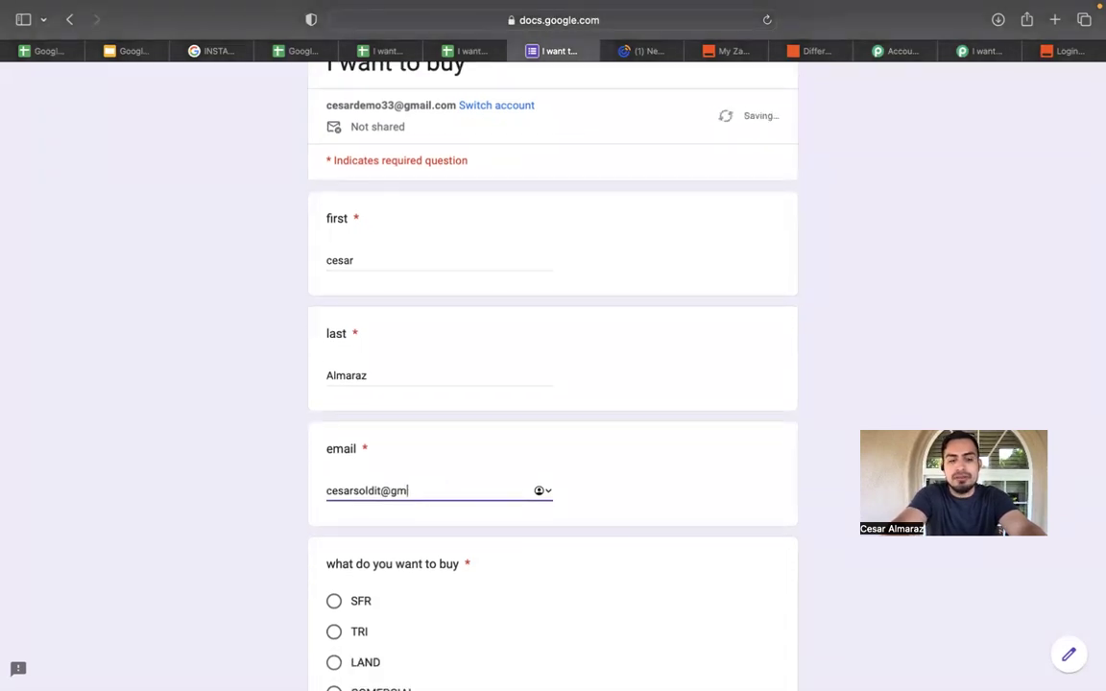
pyautogui.press('BackSpace')
pyautogui.write('esare')
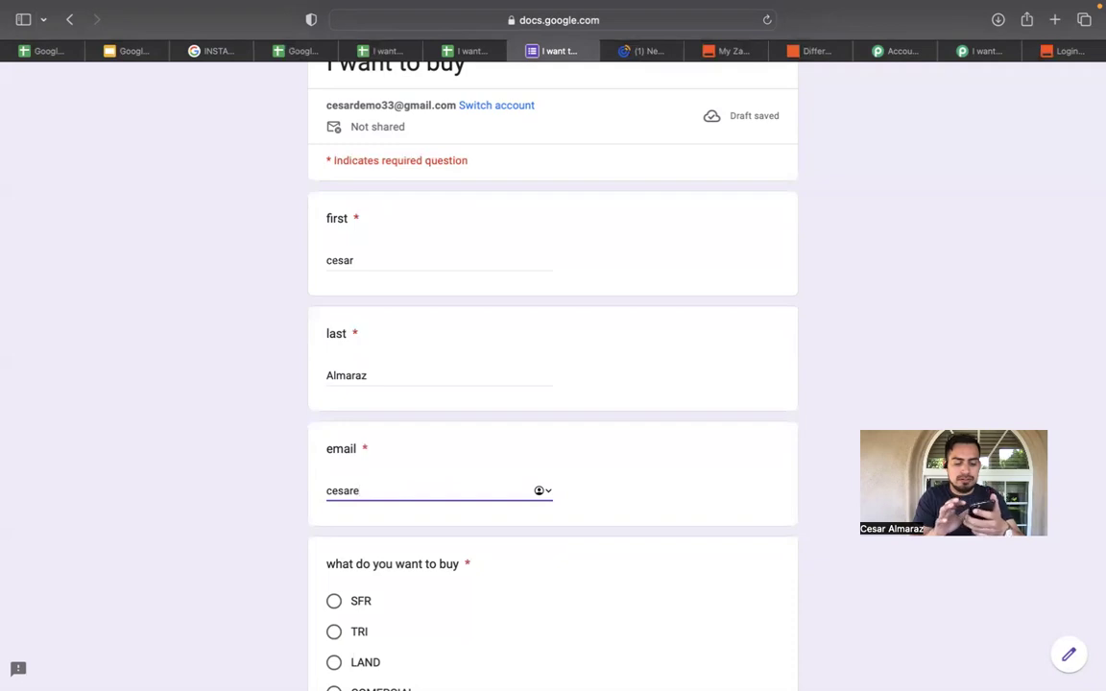
# Correct the e-mail answer to the intended address and choose SFR as what to buy.
pyautogui.click(330, 491)
pyautogui.write('c')
pyautogui.click(385, 487)
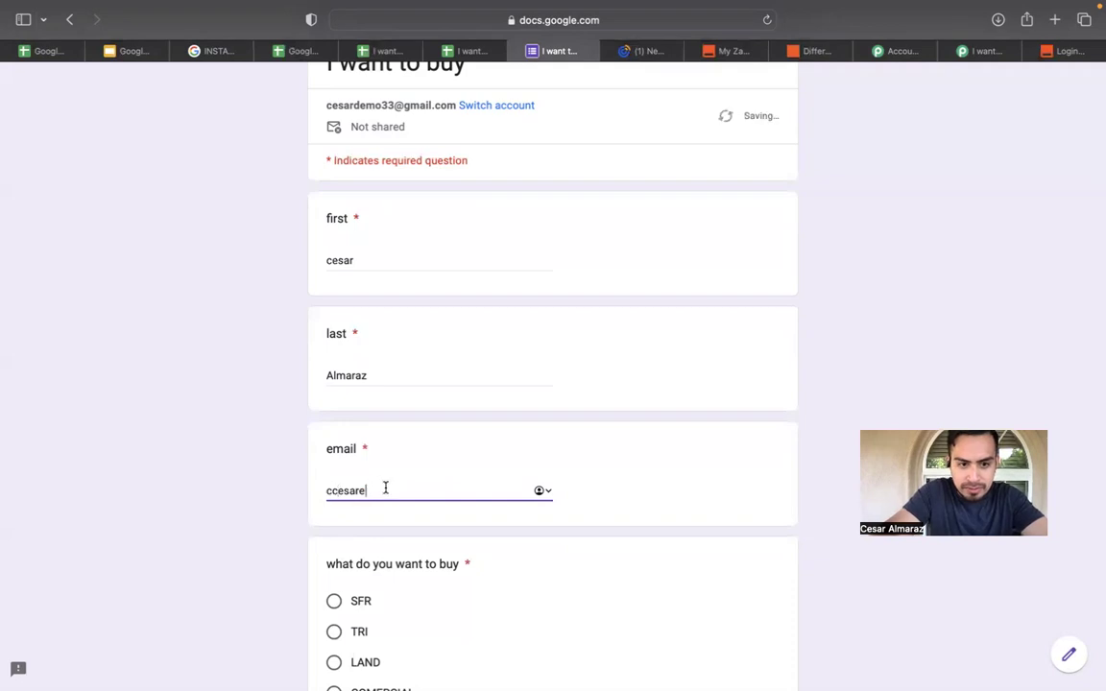
pyautogui.press('BackSpace')
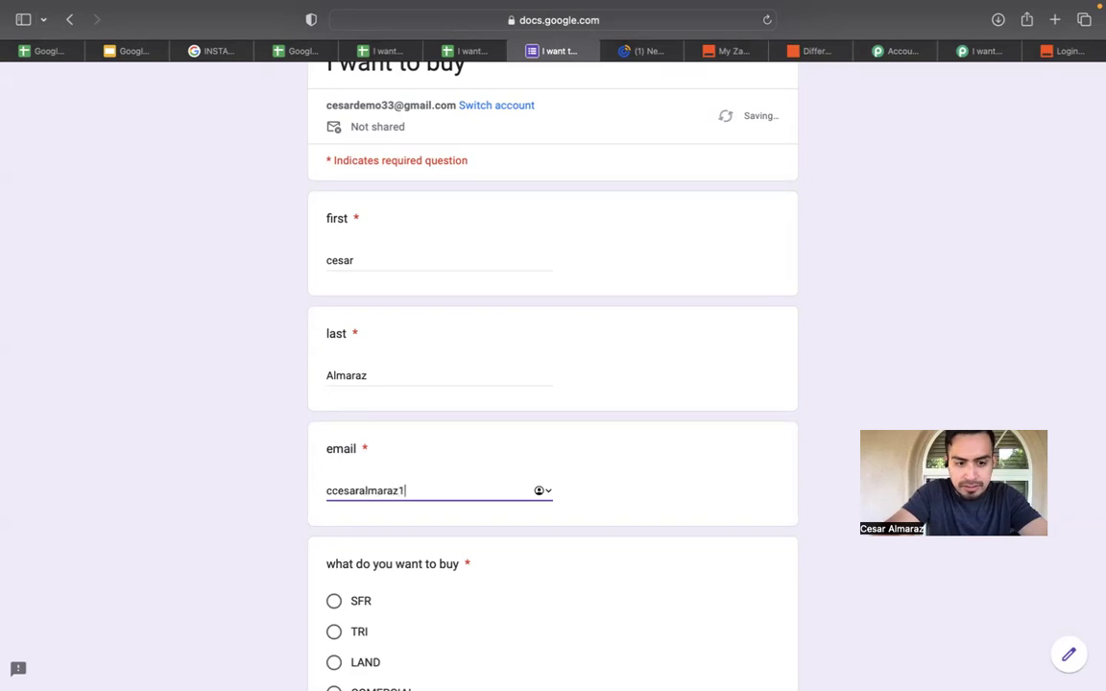
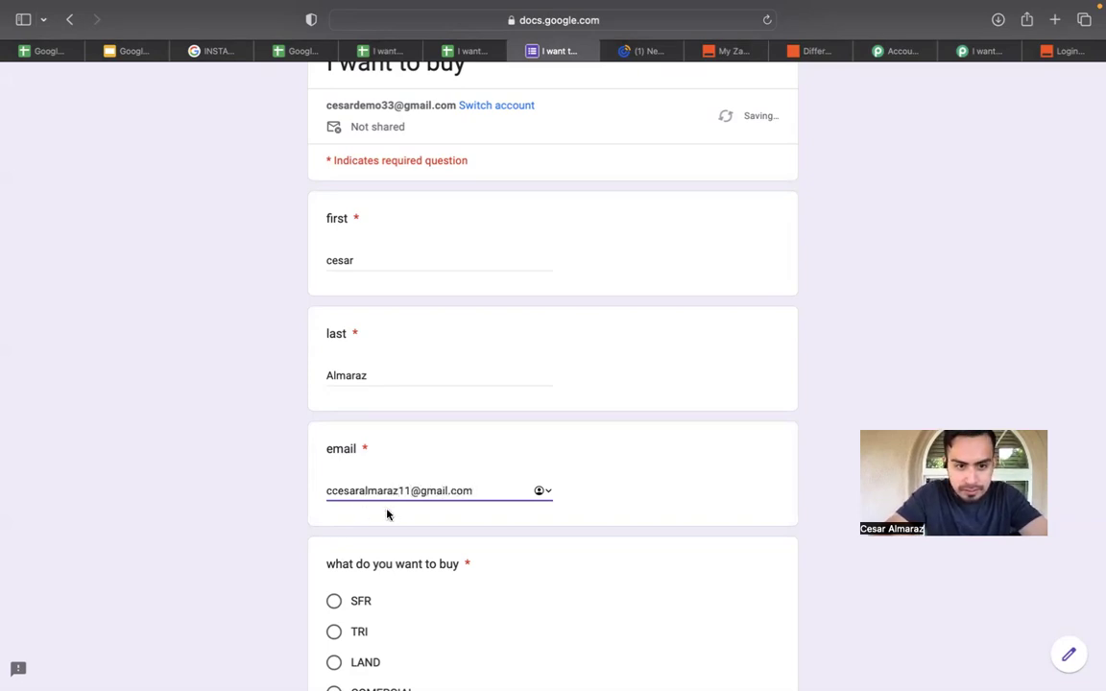
pyautogui.scroll(-2, 384, 518)
pyautogui.click(334, 521)
pyautogui.scroll(-4, 333, 523)
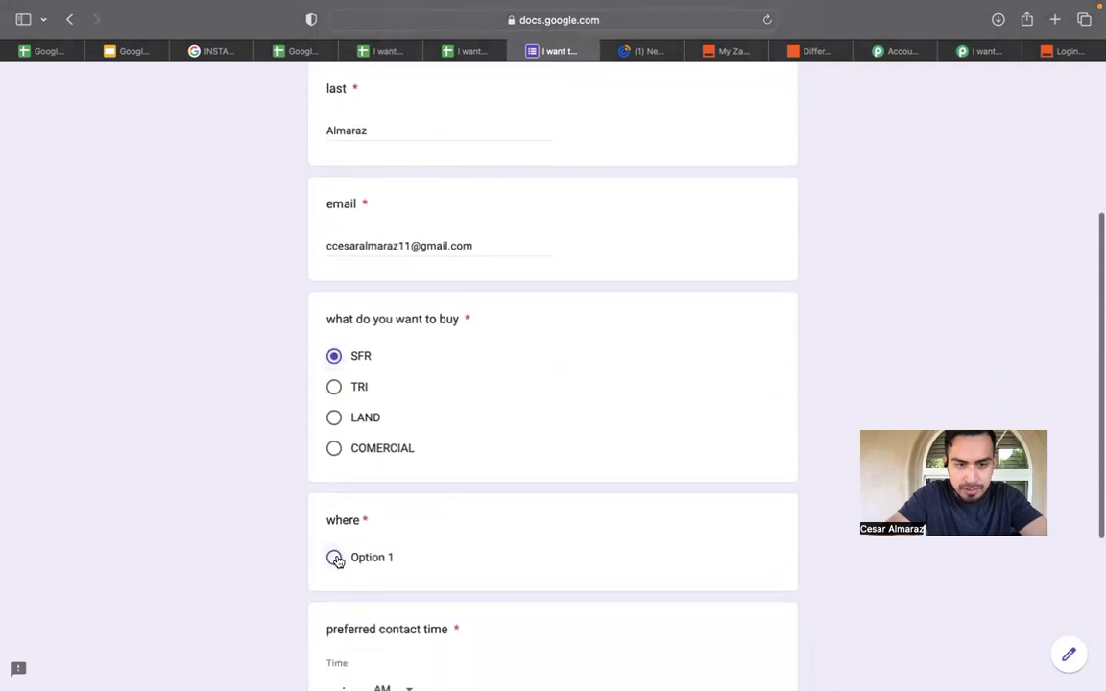
# Answer Option 1 for where, 1:00 for the contact time, and Option 1 for call to text.
pyautogui.click(334, 558)
pyautogui.scroll(-4, 338, 561)
pyautogui.click(336, 504)
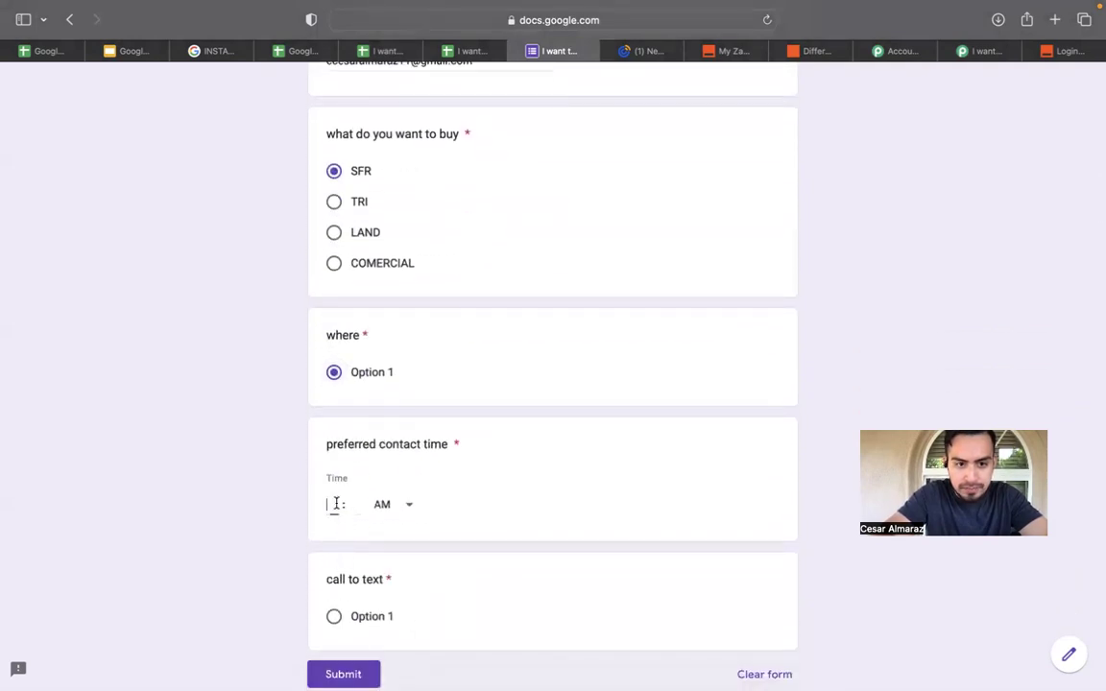
pyautogui.write('1')
pyautogui.press('Tab')
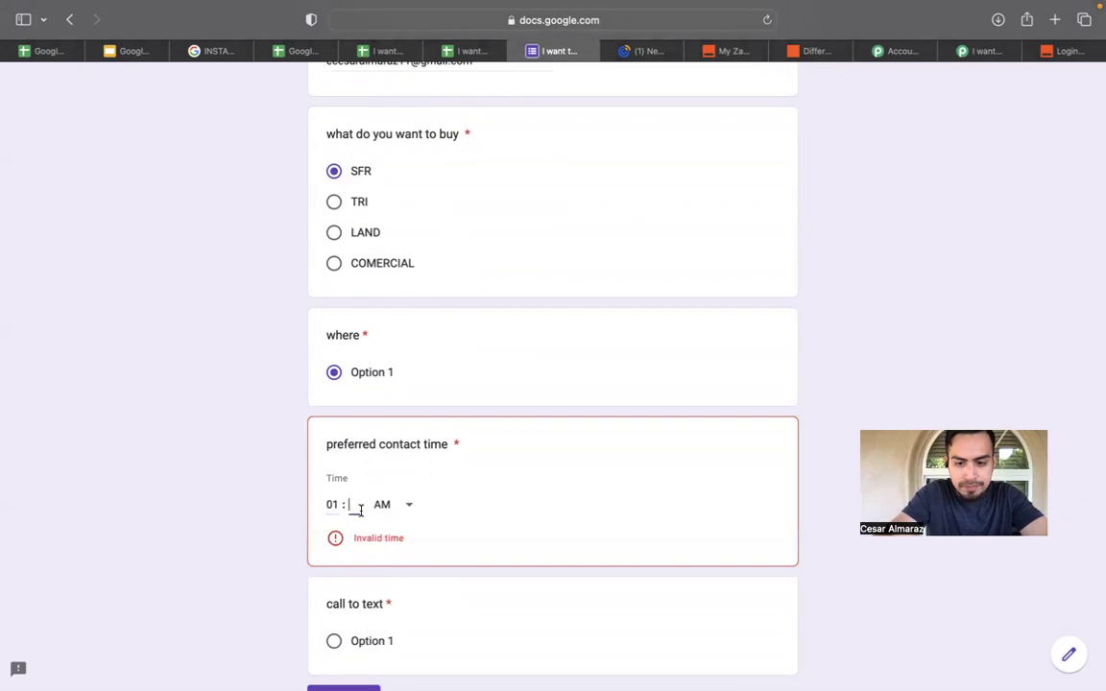
pyautogui.write('00')
pyautogui.scroll(-1, 360, 515)
pyautogui.click(335, 557)
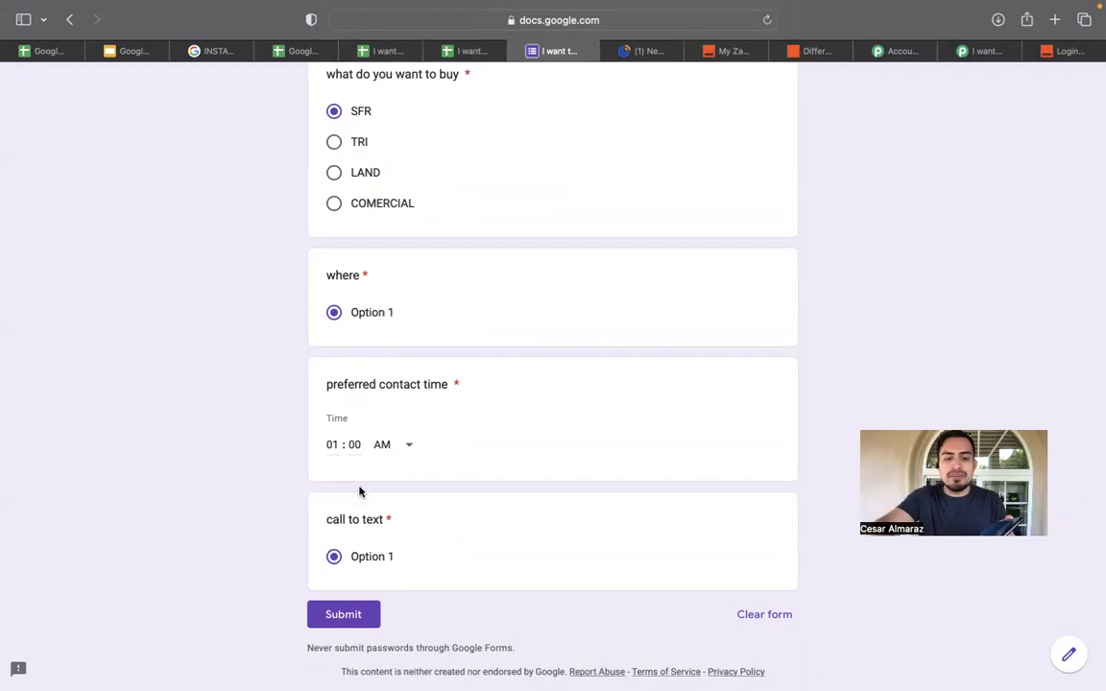
# Review the completed answers and submit the form.
pyautogui.scroll(10, 348, 550)
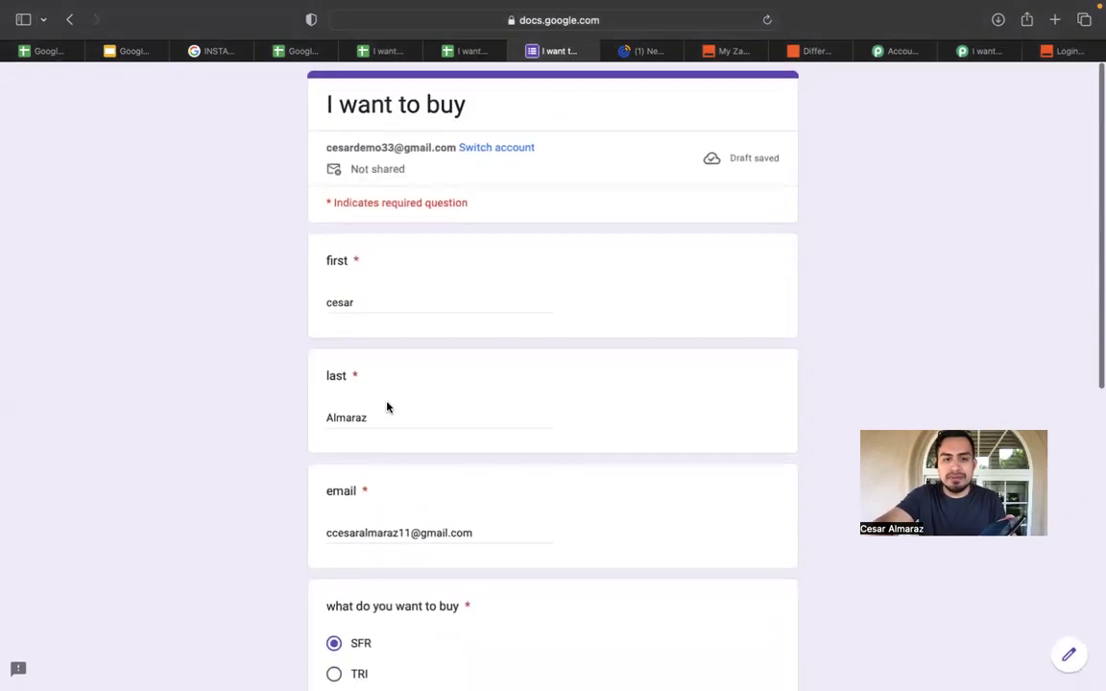
pyautogui.scroll(-2, 365, 449)
pyautogui.scroll(-5, 352, 482)
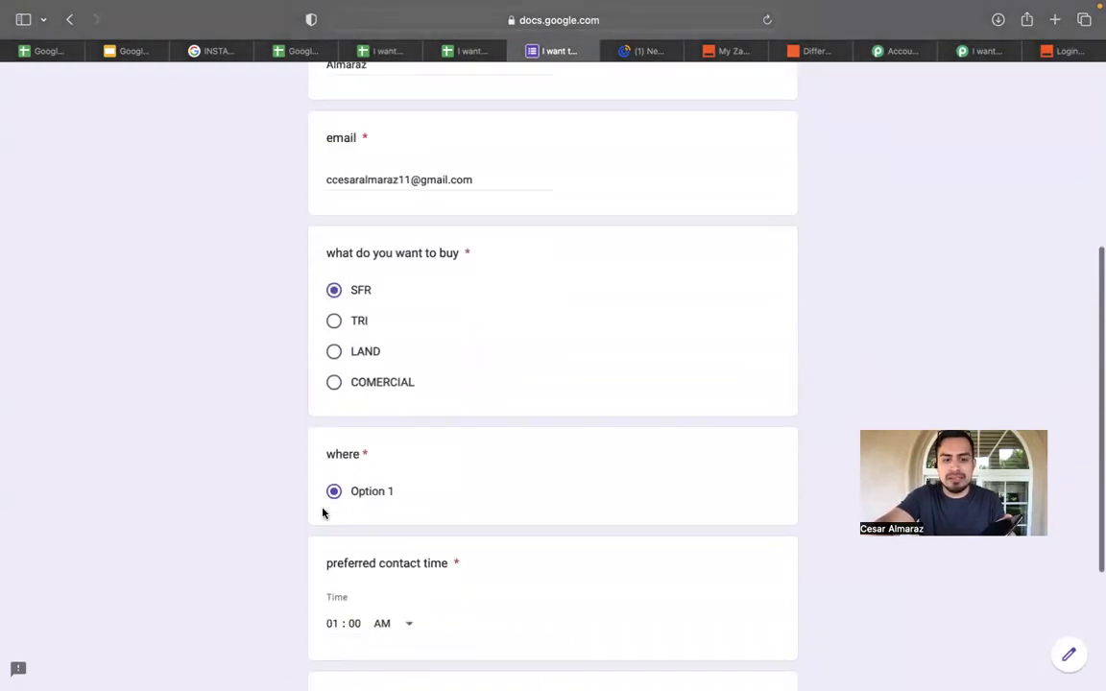
pyautogui.scroll(7, 438, 419)
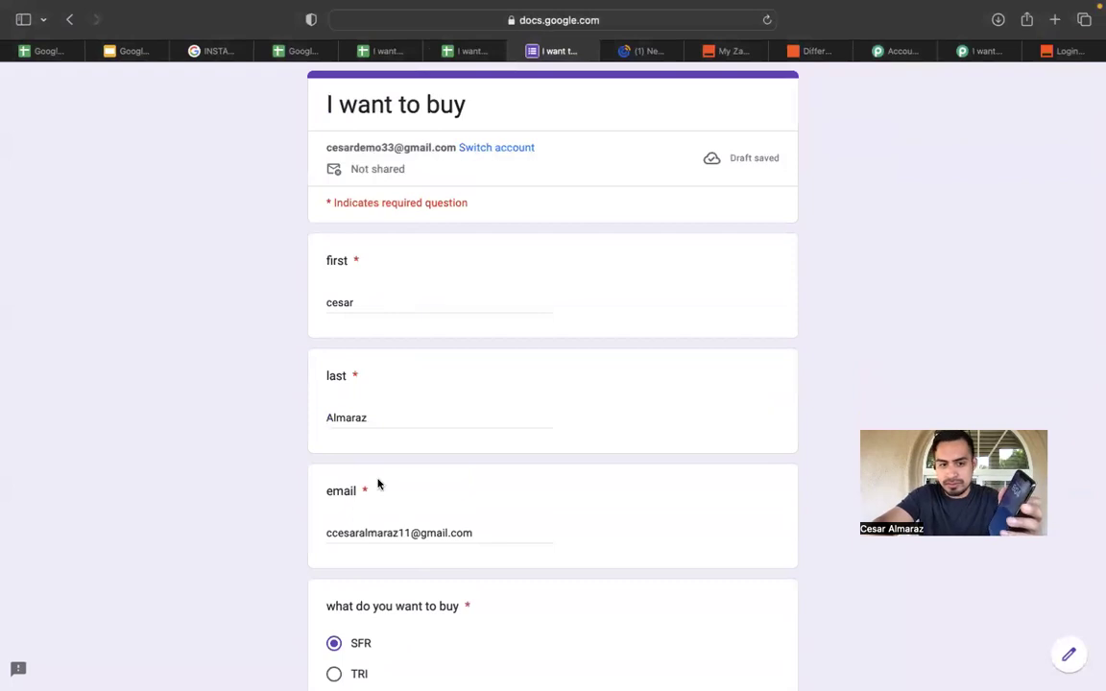
pyautogui.scroll(-7, 378, 483)
pyautogui.click(355, 558)
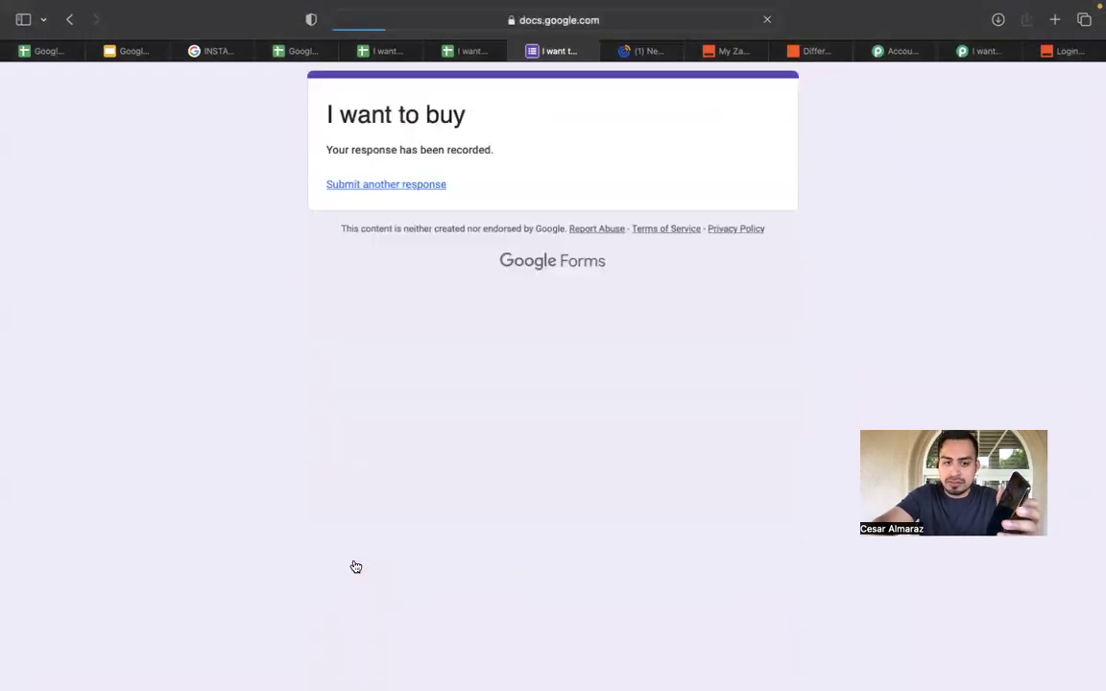
# Reload the Form Responses 3 sheet to show the new row 4, then move to Constant Contact's contacts.
pyautogui.click(464, 52)
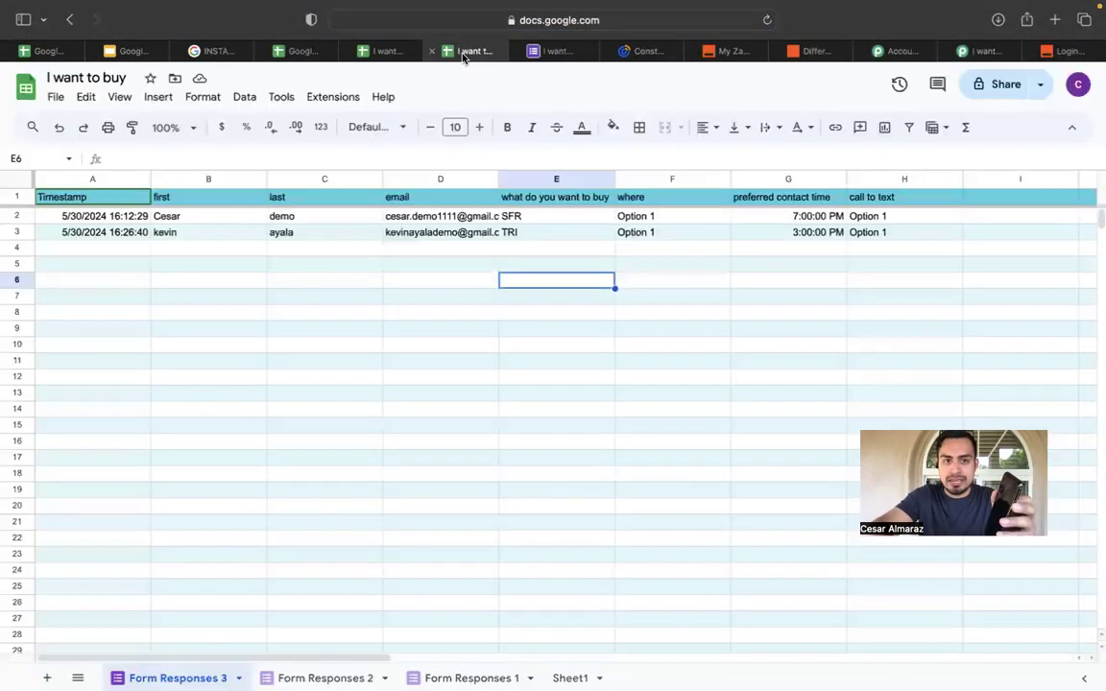
pyautogui.click(766, 20)
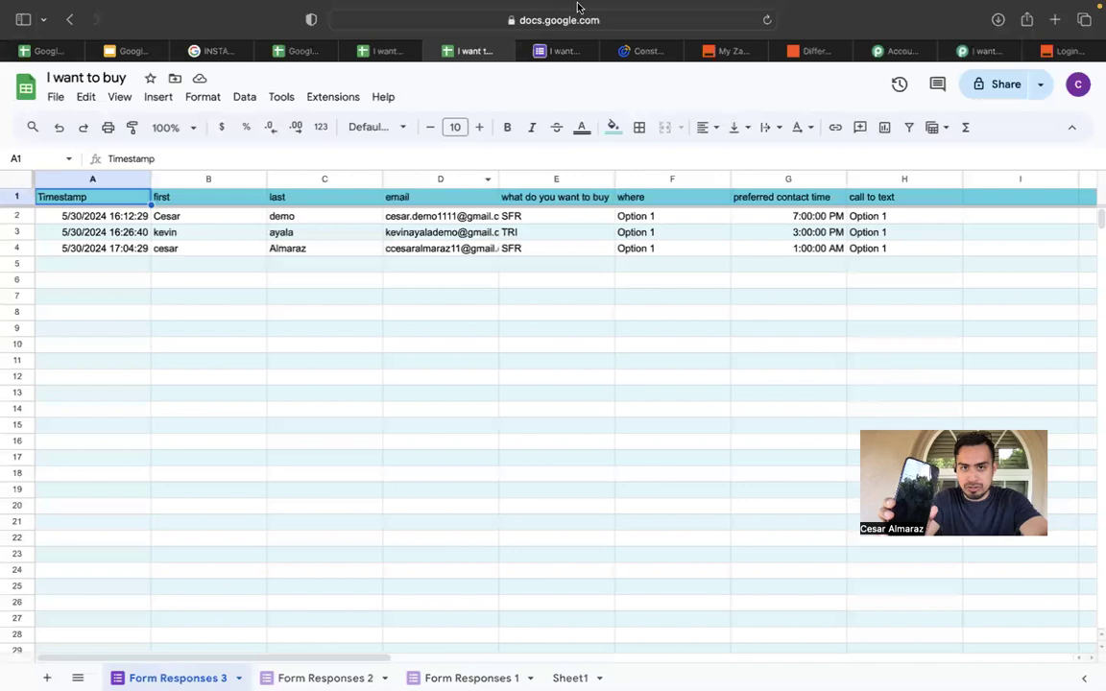
pyautogui.click(642, 75)
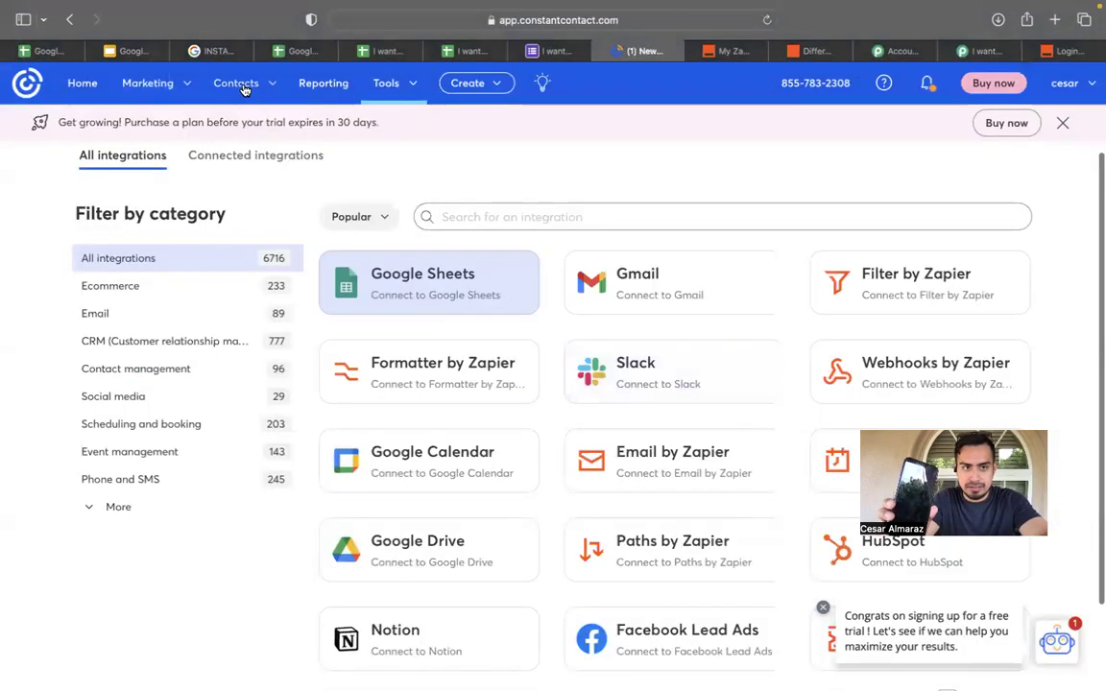
pyautogui.click(273, 83)
# Check the contact lists and open I WANT TO BUY, confirming it holds 3 contacts.
pyautogui.click(225, 186)
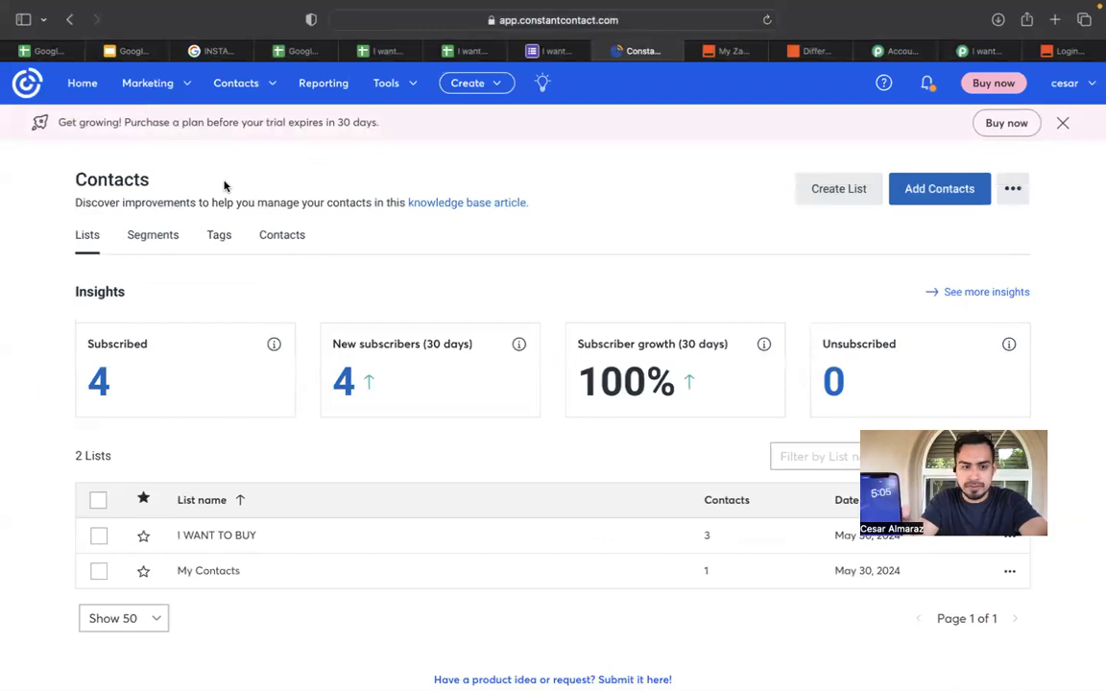
pyautogui.click(370, 513)
pyautogui.click(372, 527)
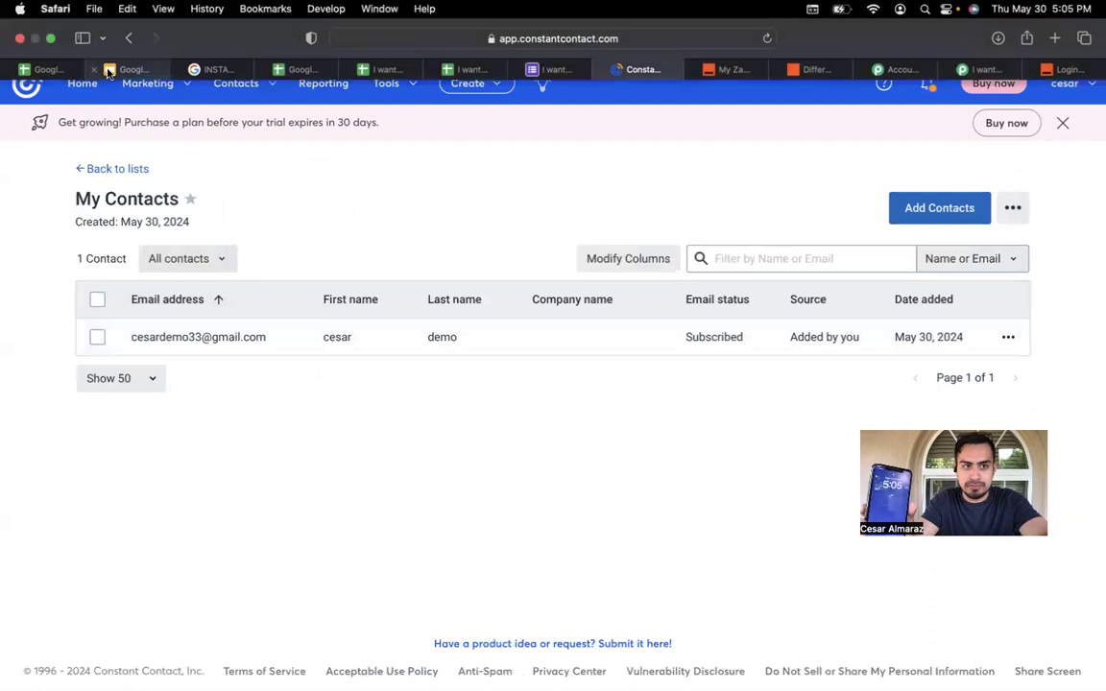
pyautogui.click(124, 39)
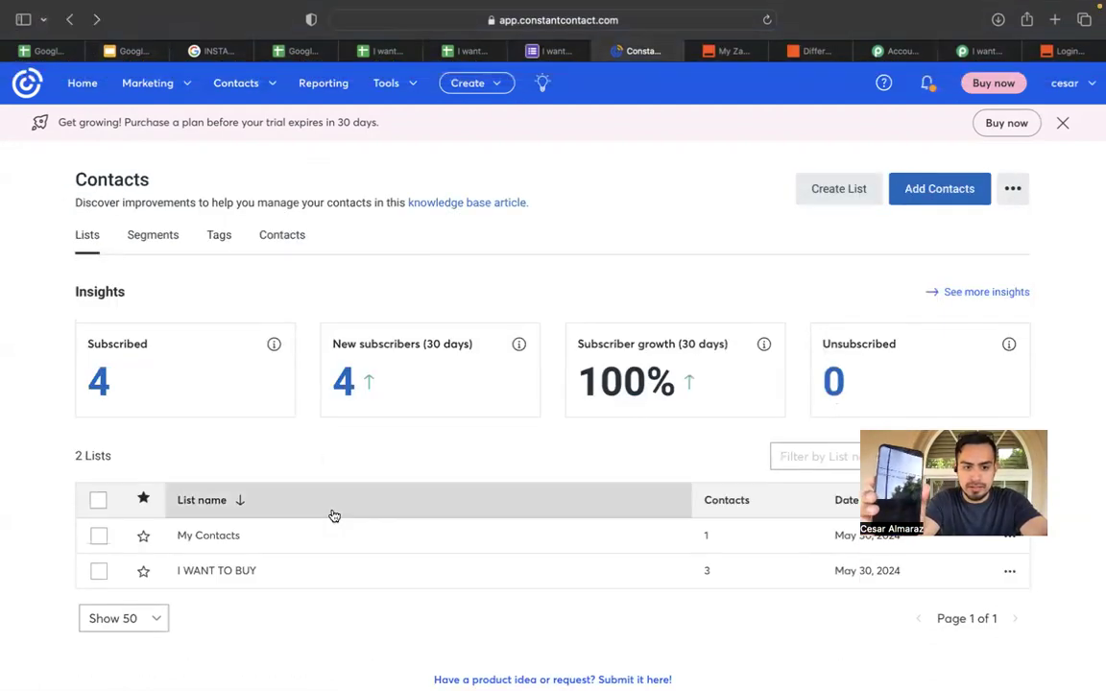
pyautogui.click(328, 561)
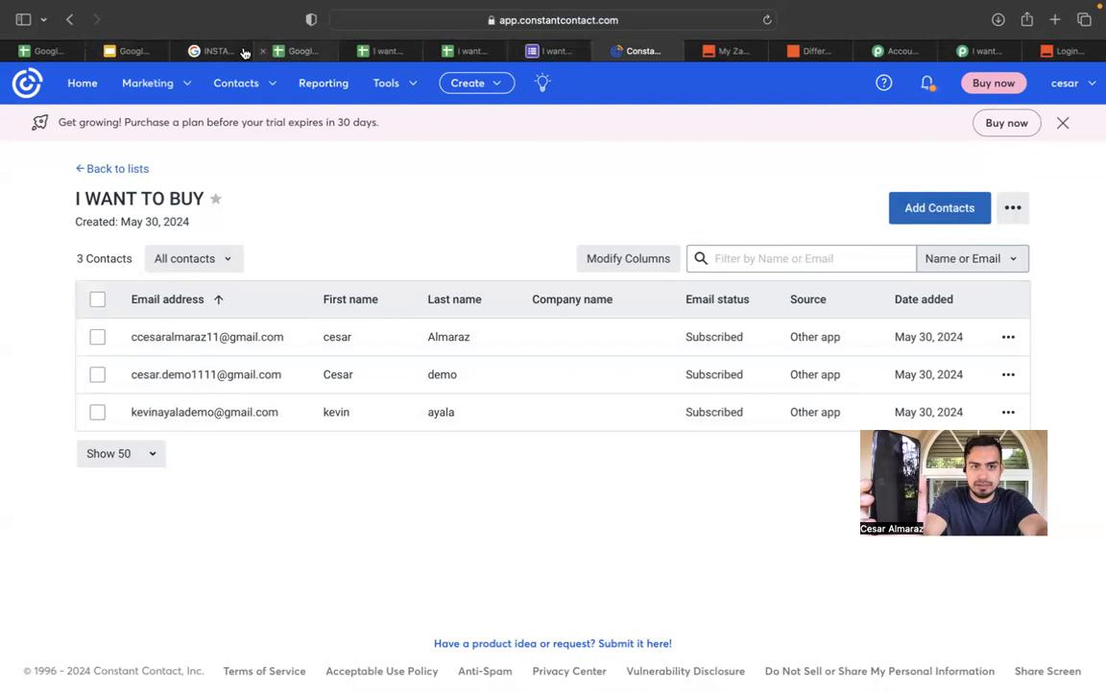
pyautogui.click(124, 52)
# Page through slides 16–19 of INSTAGRAM LEAD AUTOMATION, ending on slide 16.
pyautogui.click(213, 48)
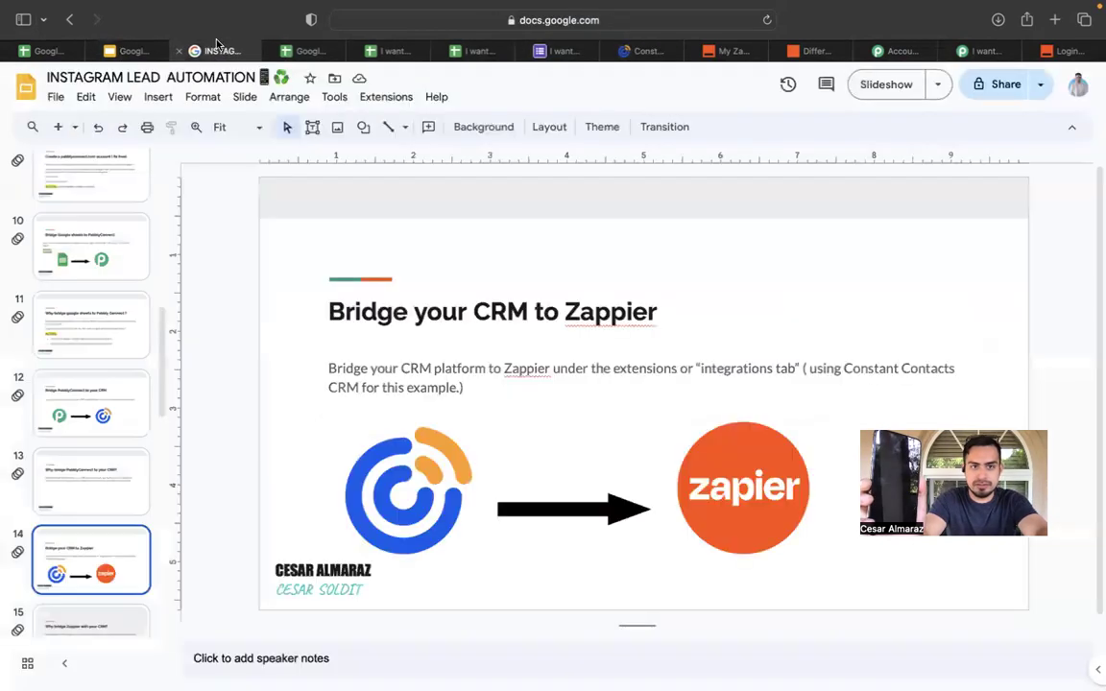
pyautogui.scroll(-5, 115, 456)
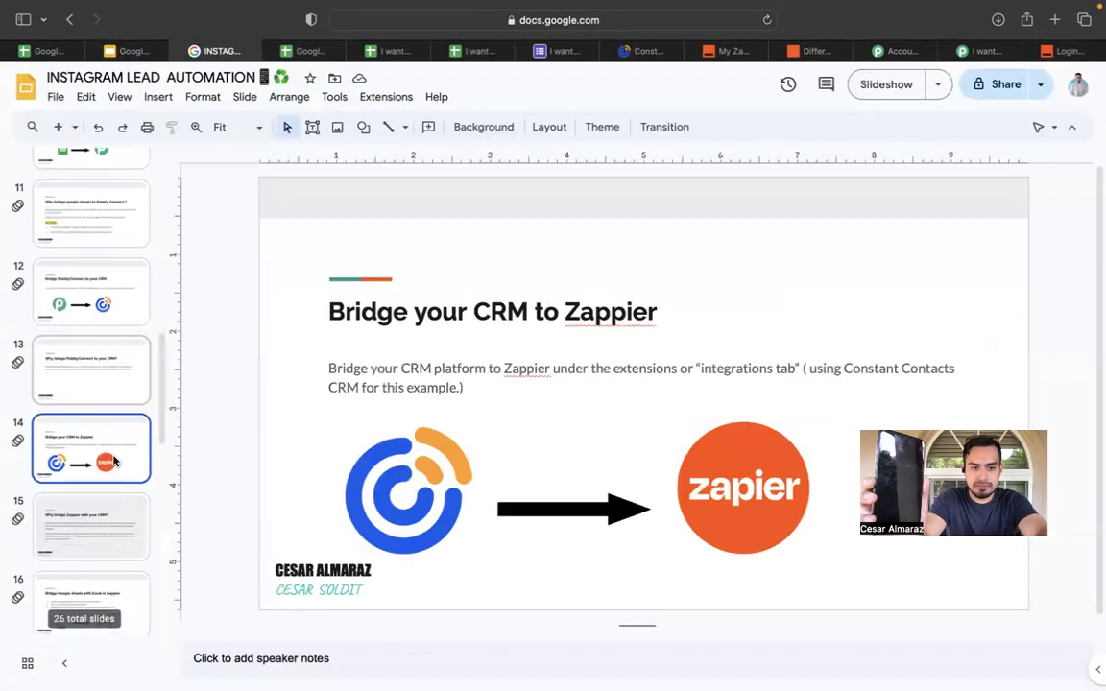
pyautogui.click(57, 432)
pyautogui.scroll(-4, 73, 470)
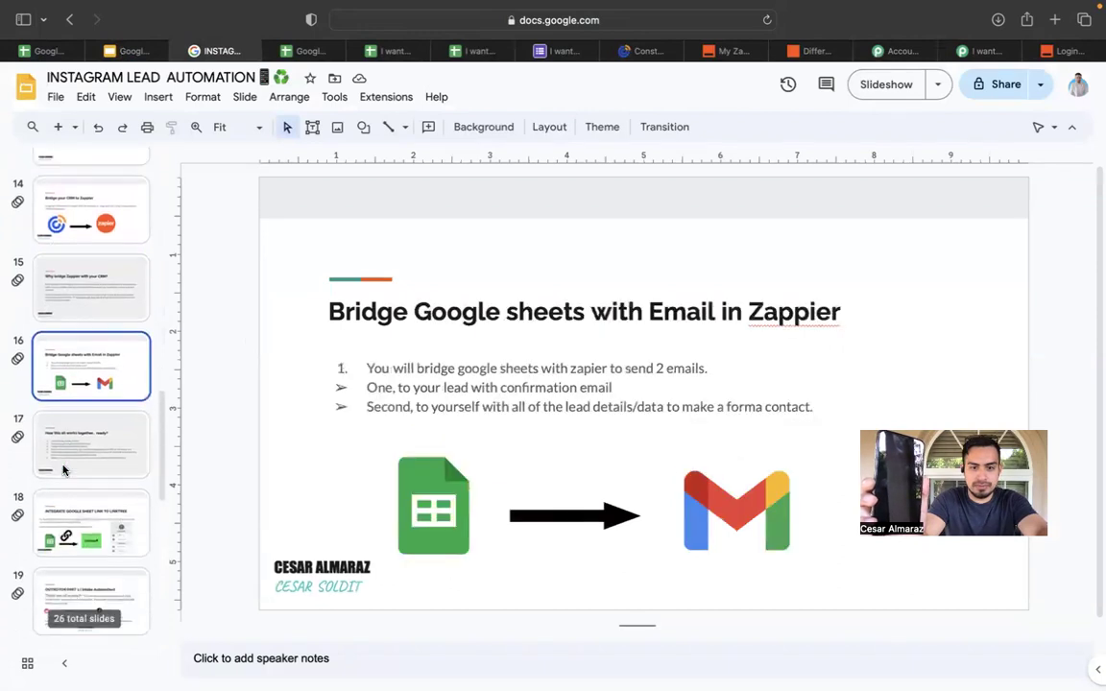
pyautogui.click(73, 477)
pyautogui.scroll(-2, 76, 473)
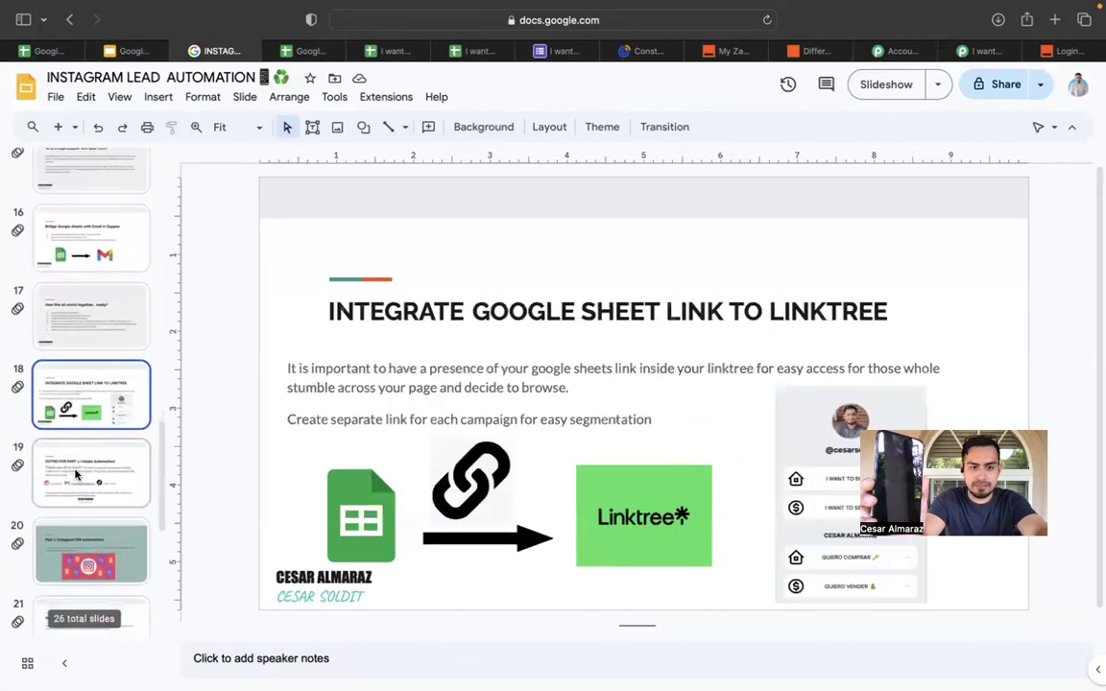
pyautogui.click(76, 472)
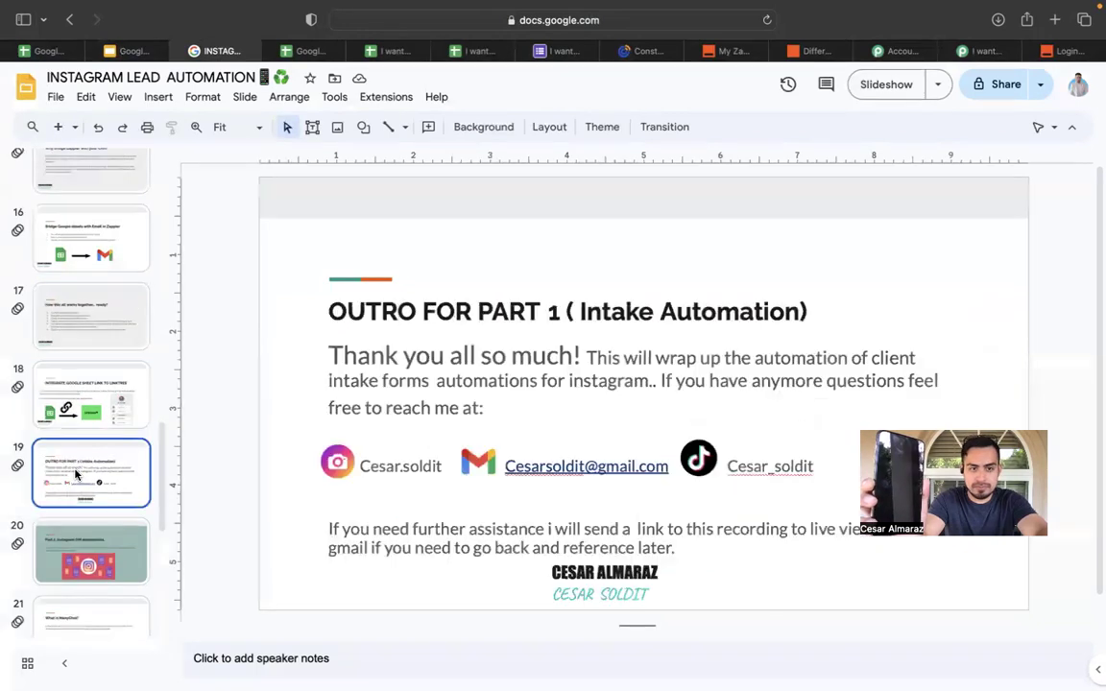
pyautogui.click(70, 379)
pyautogui.click(70, 292)
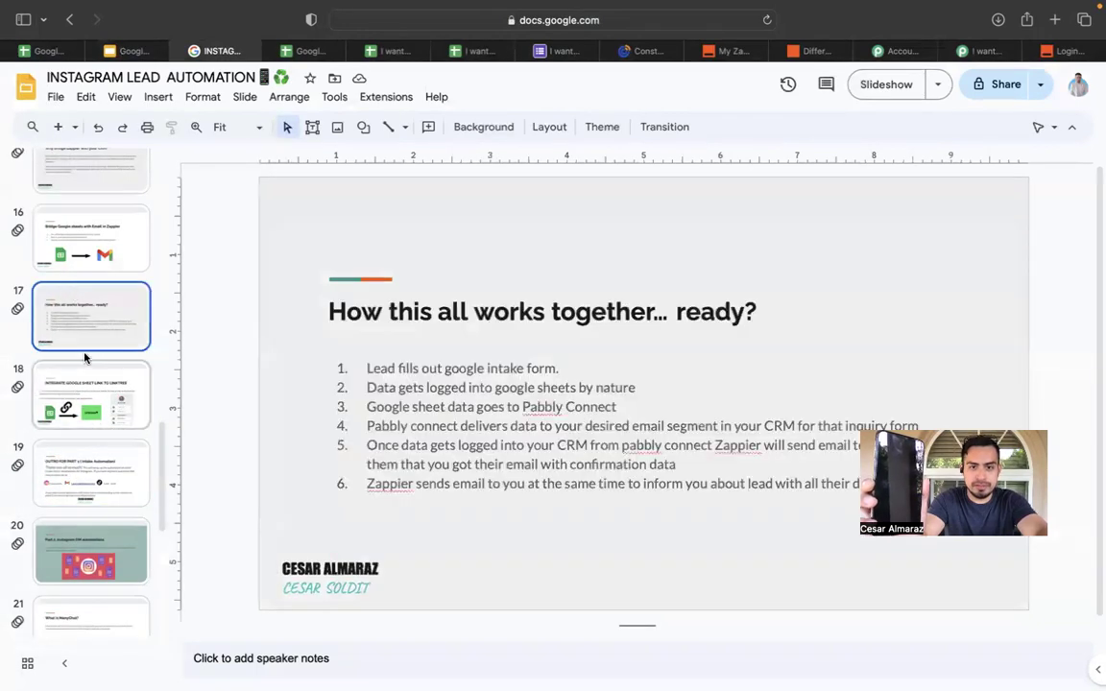
pyautogui.click(62, 217)
pyautogui.scroll(1, 86, 257)
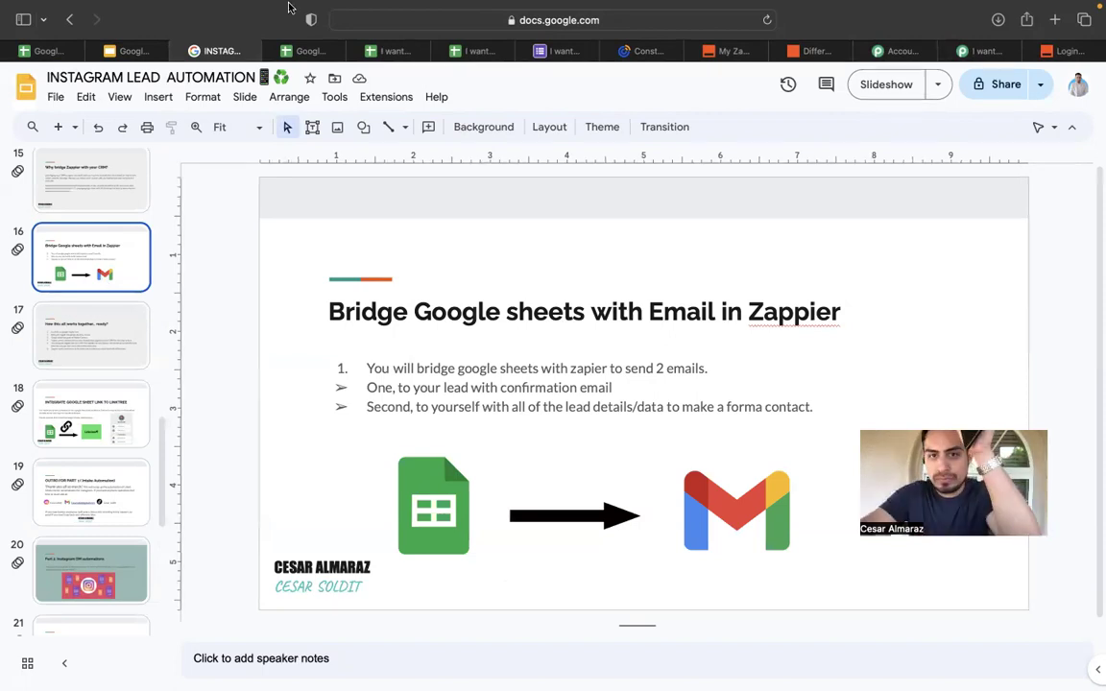
pyautogui.click(722, 51)
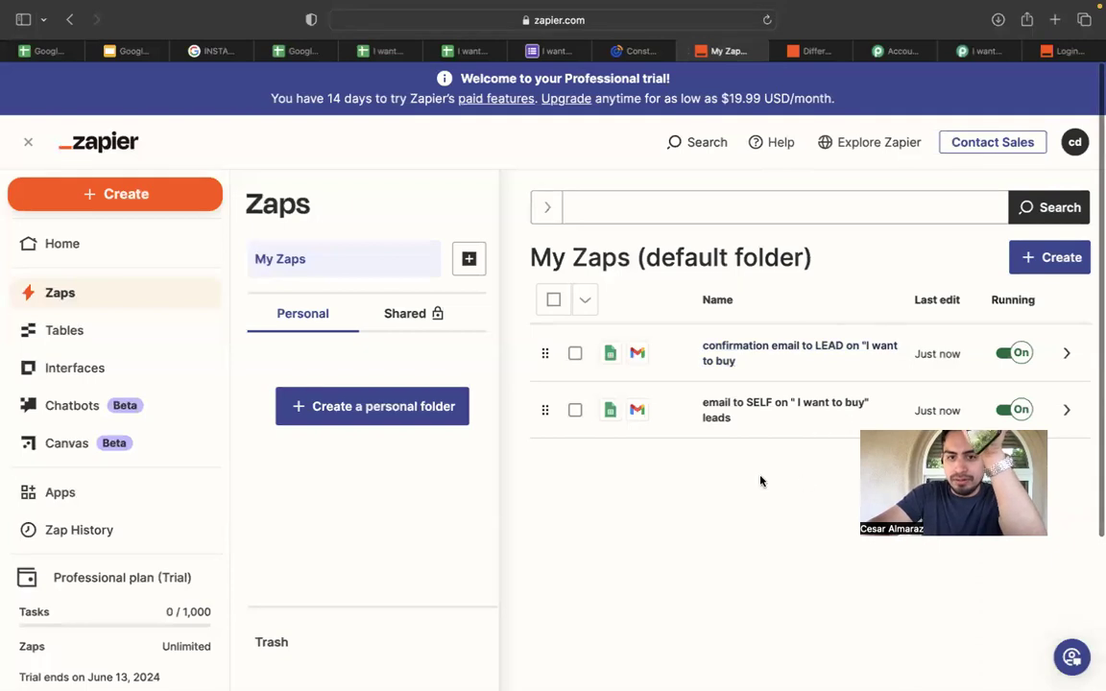
# Open the 'email to SELF' zap and view its Send Email in Gmail step settings.
pyautogui.click(802, 410)
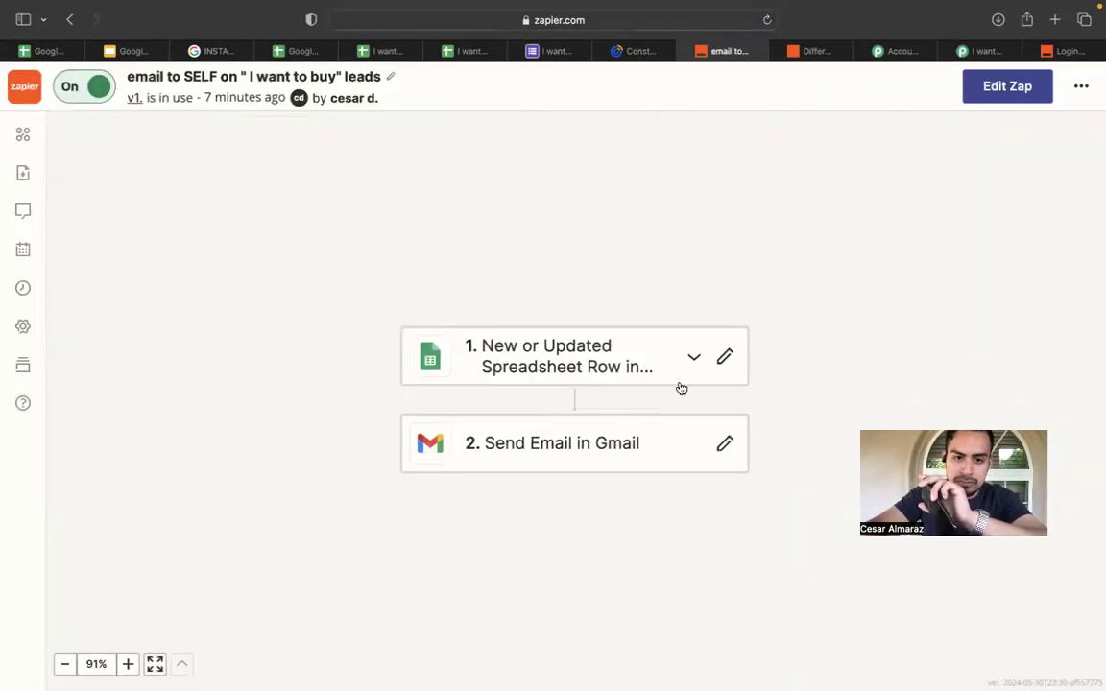
pyautogui.scroll(-3, 642, 396)
pyautogui.hscroll(3, 627, 446)
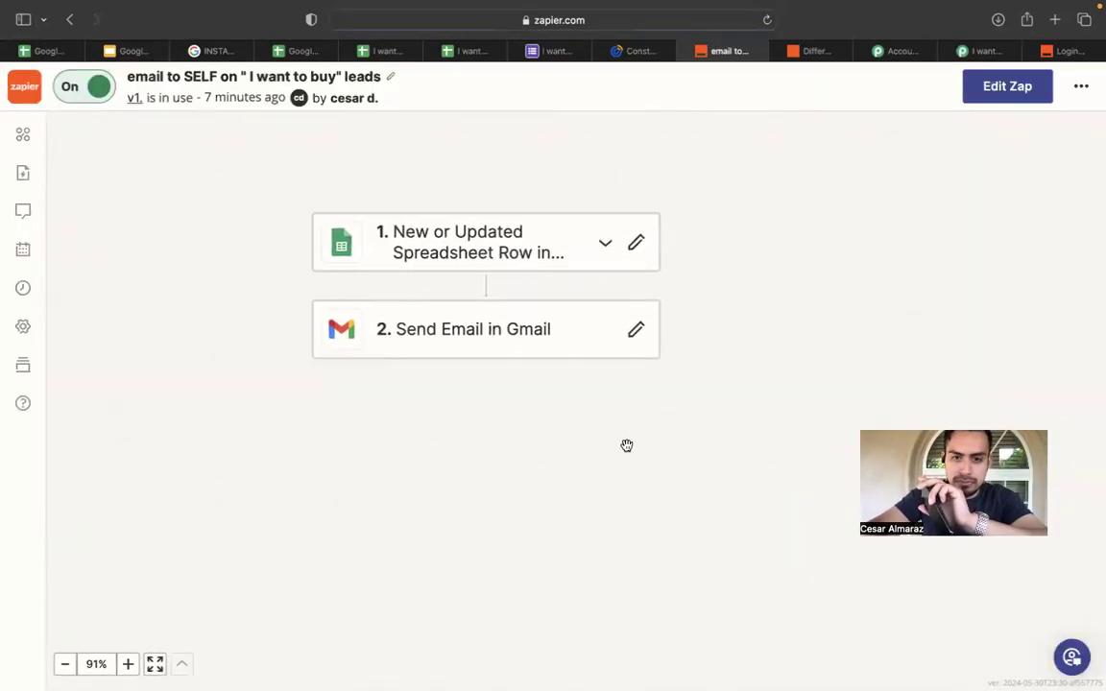
pyautogui.click(487, 344)
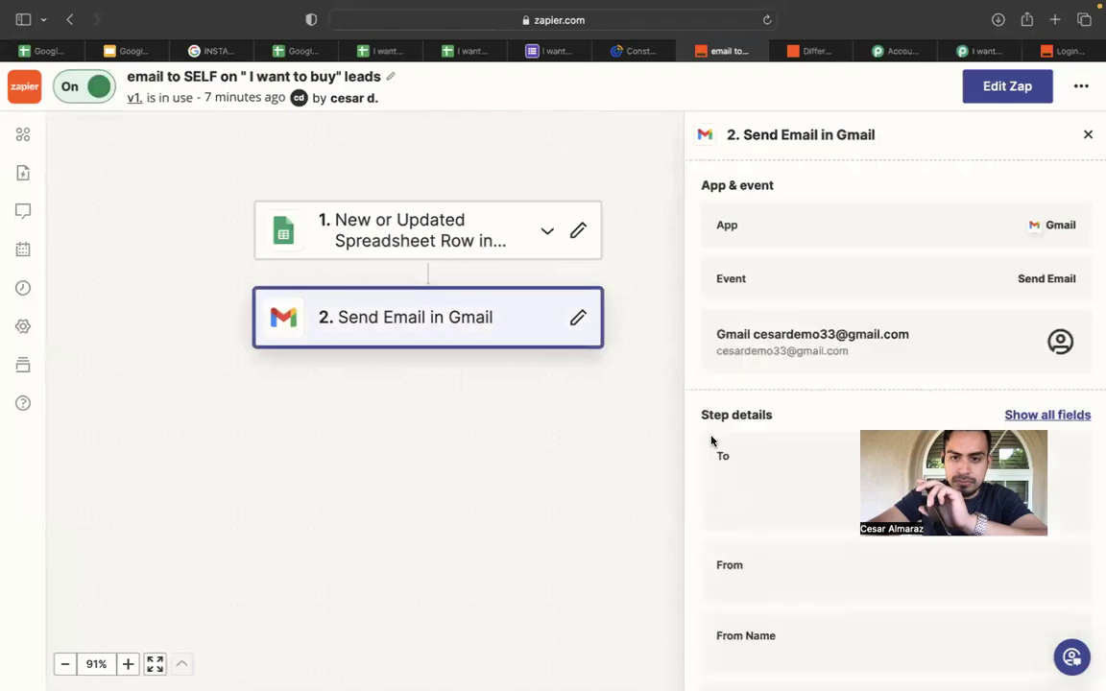
pyautogui.scroll(-1, 711, 440)
pyautogui.scroll(1, 711, 439)
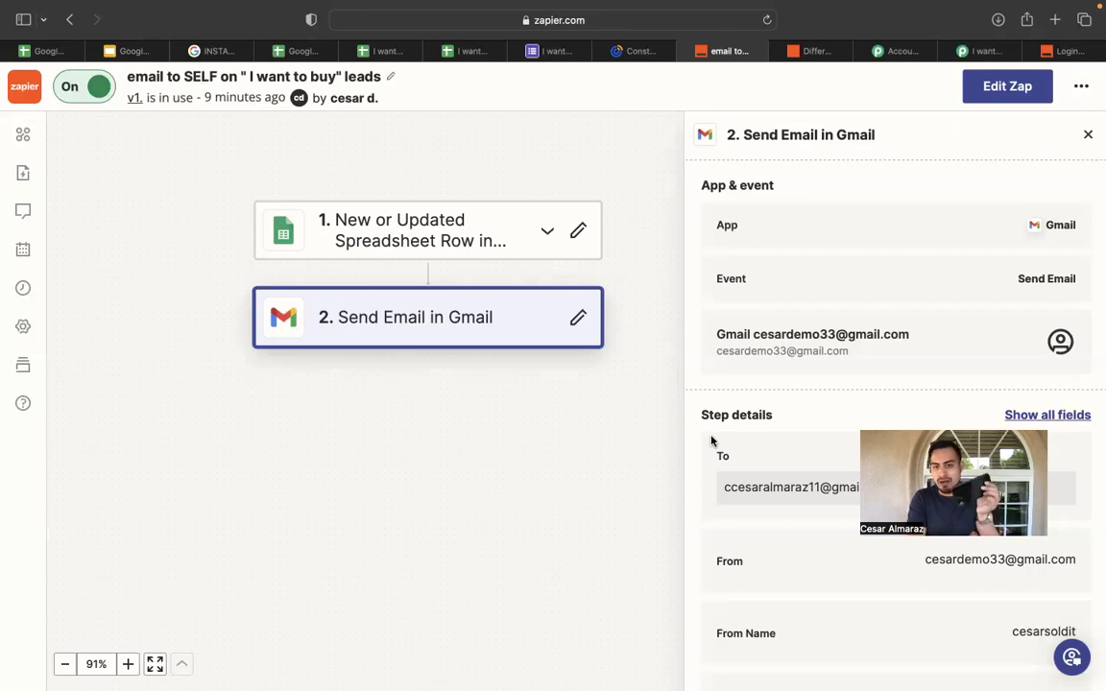
# Go back to slide 16, 'Bridge Google sheets with Email in Zappier', in INSTAGRAM LEAD AUTOMATION.
pyautogui.moveTo(519, 7)
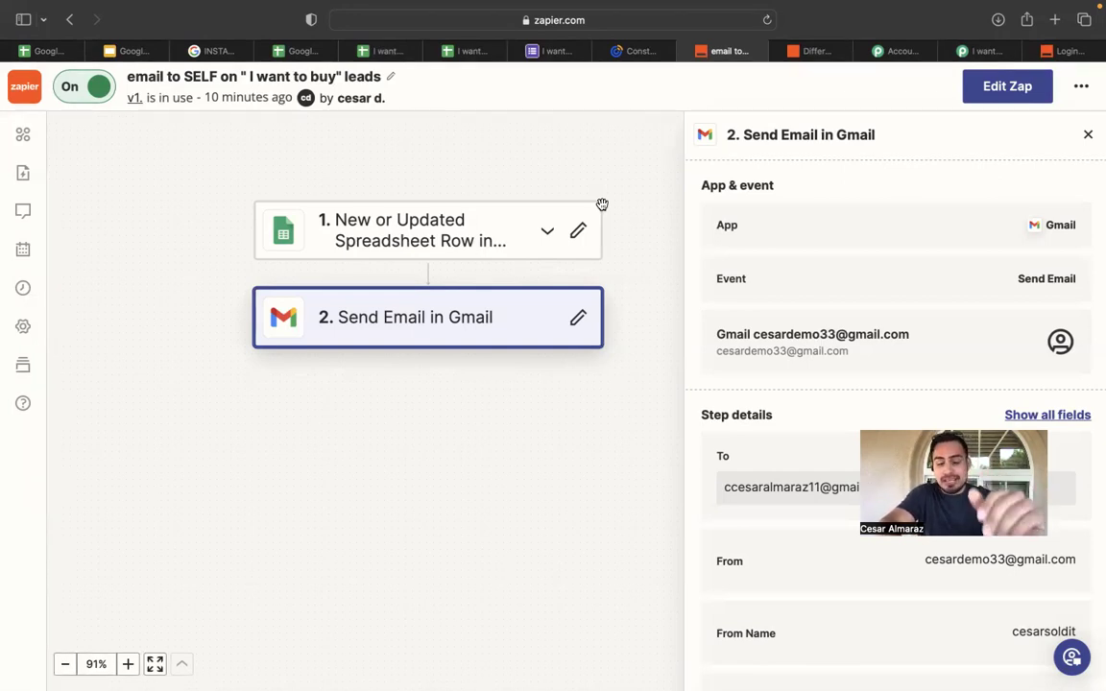
pyautogui.moveTo(639, 50)
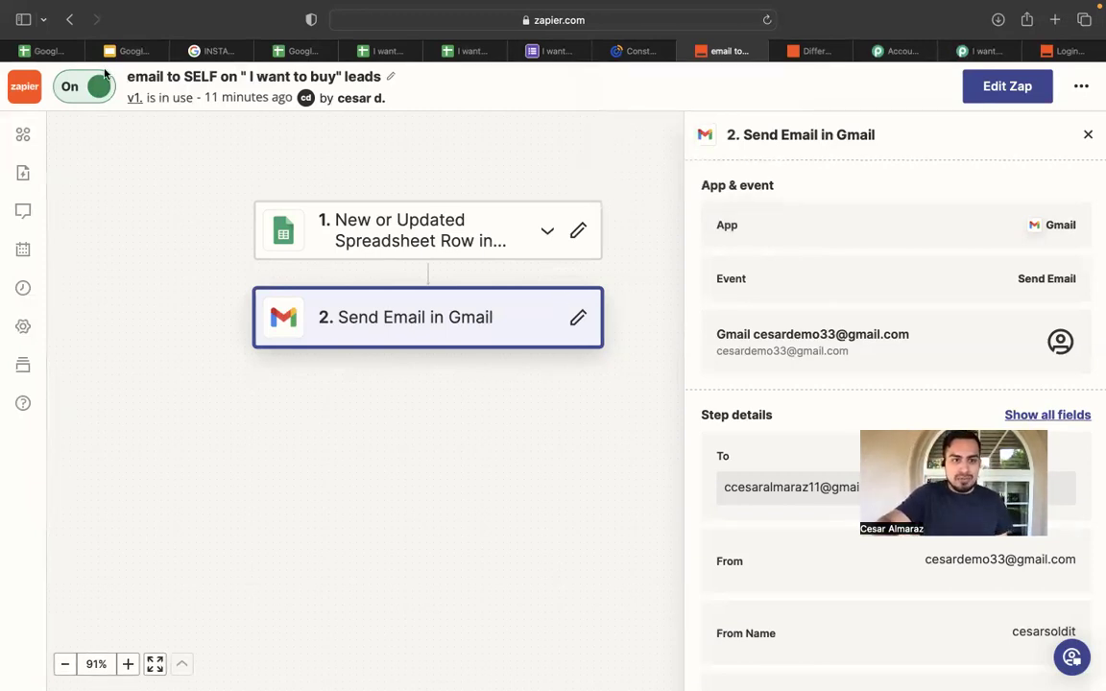
pyautogui.click(129, 50)
pyautogui.click(219, 51)
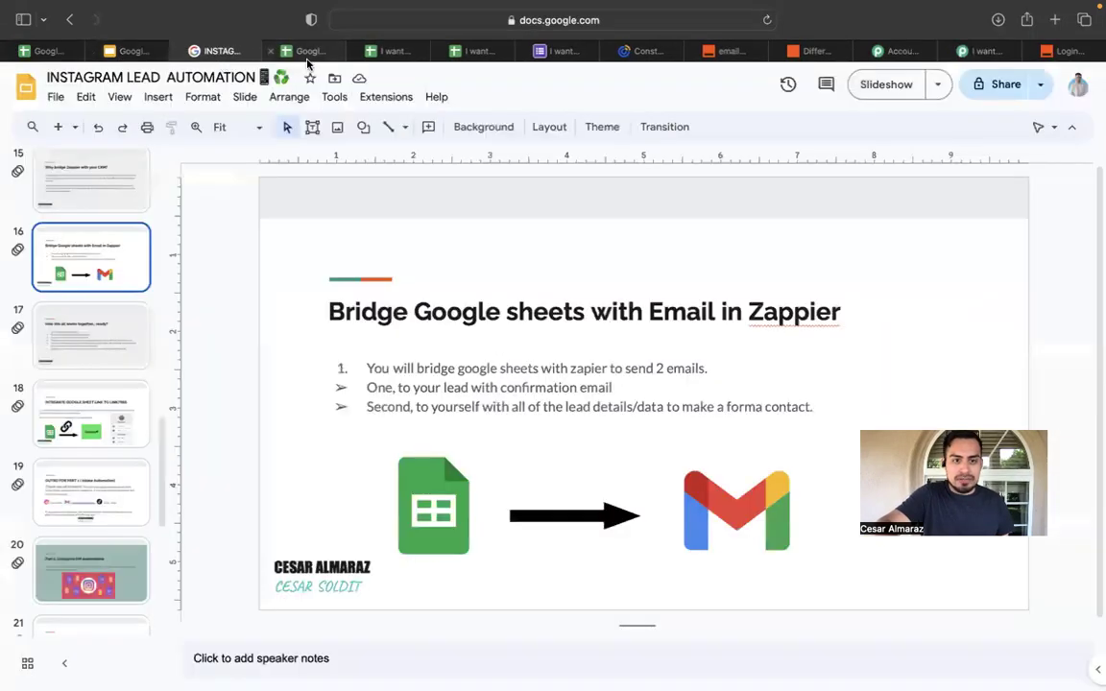
# Show slide 18, 'INTEGRATE GOOGLE SHEET LINK TO LINKTREE', then switch to the form's response tab.
pyautogui.click(90, 424)
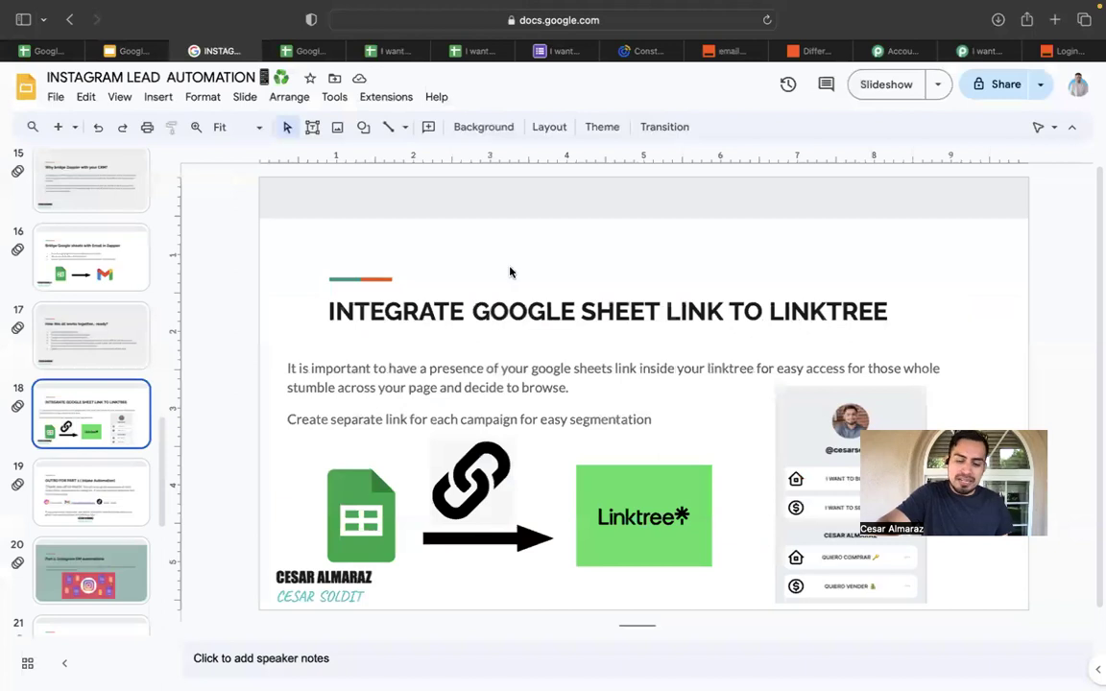
pyautogui.click(543, 51)
# Close the old form tab and open the live 'I want to buy' form from the responses sheet.
pyautogui.click(469, 51)
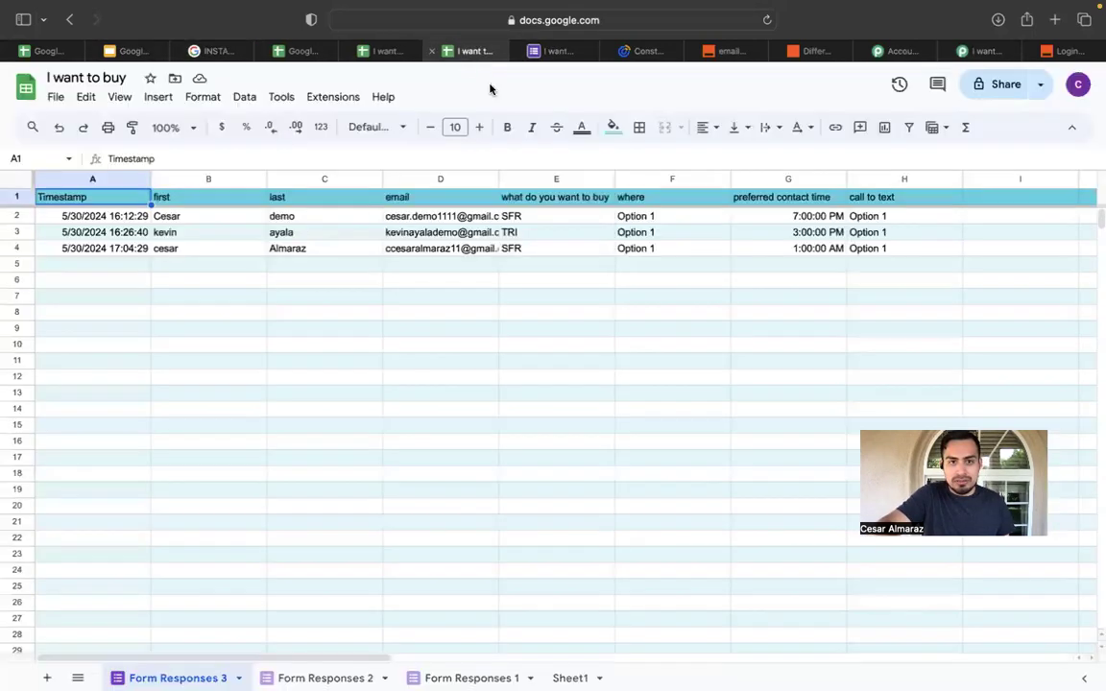
pyautogui.click(528, 52)
pyautogui.click(283, 97)
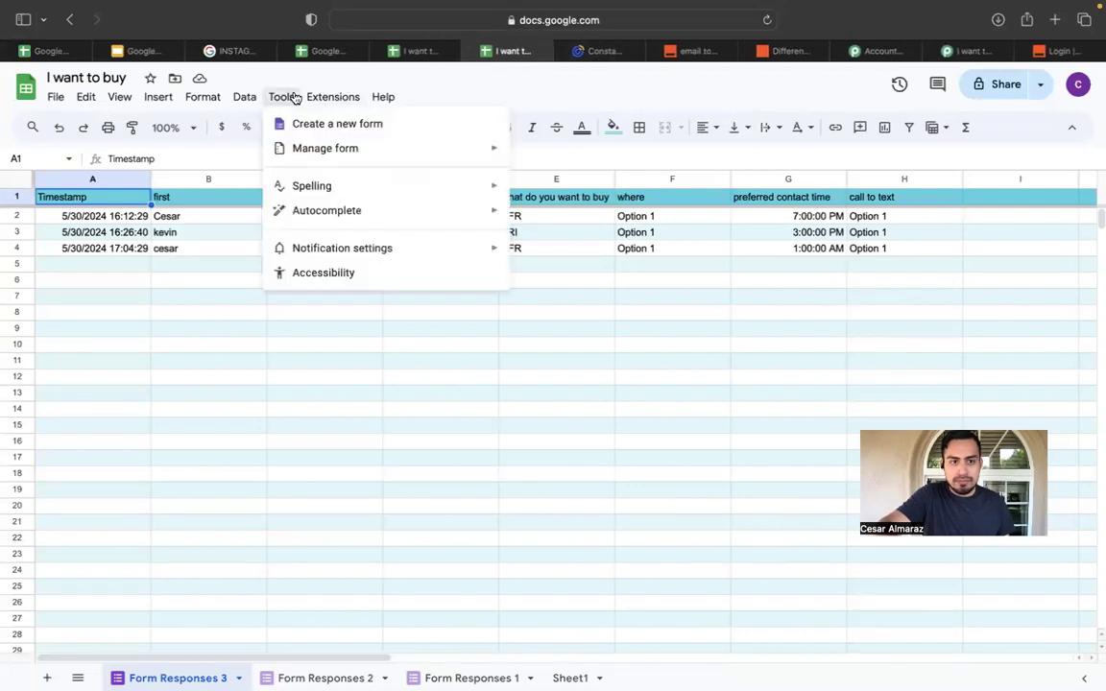
pyautogui.moveTo(363, 151)
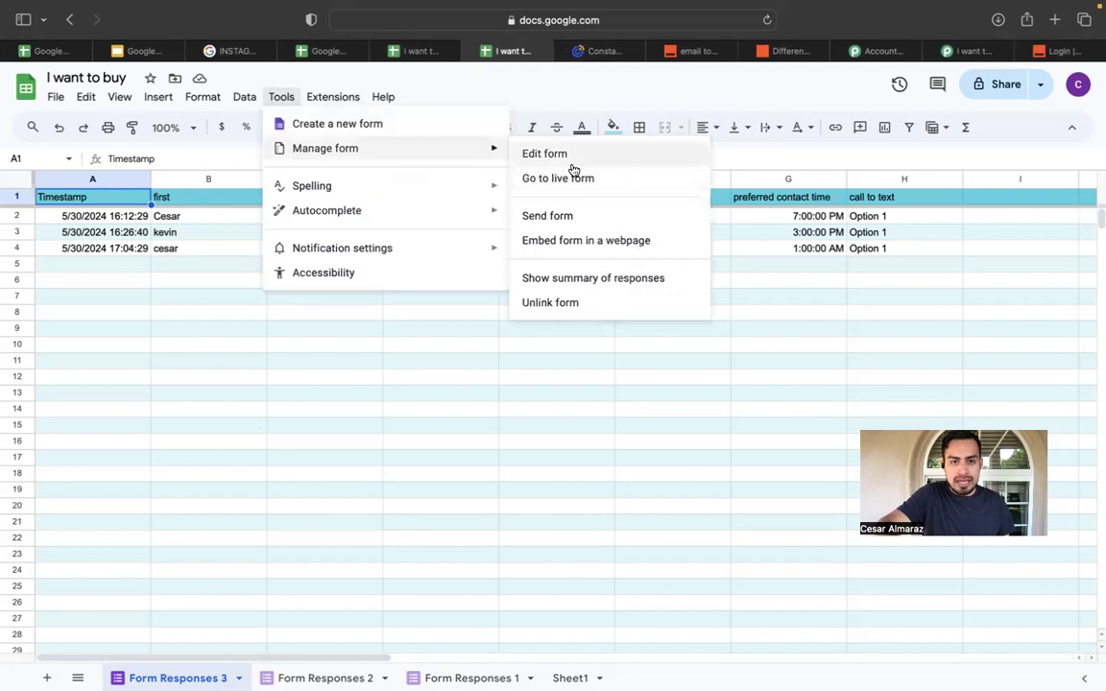
pyautogui.click(603, 183)
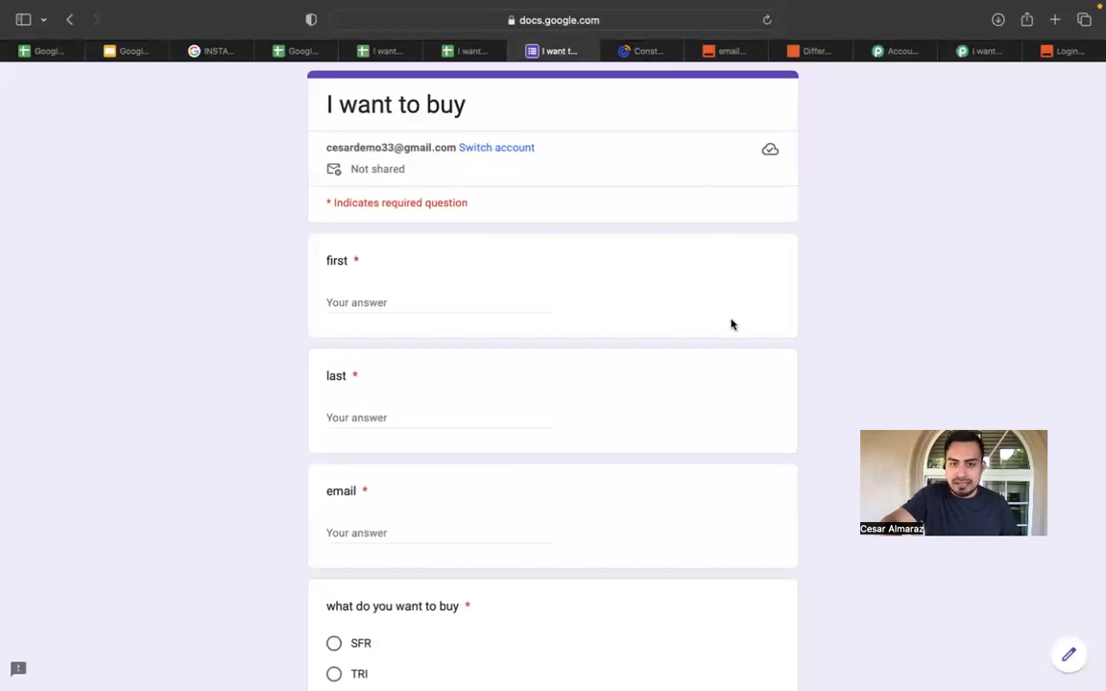
pyautogui.click(694, 24)
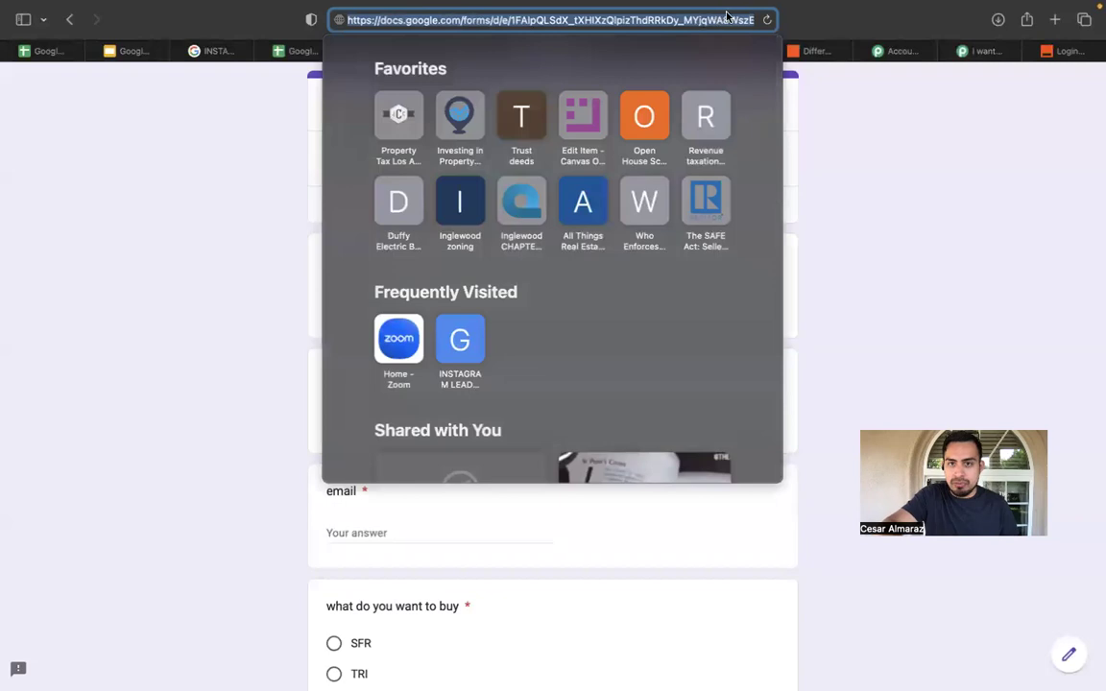
pyautogui.click(902, 175)
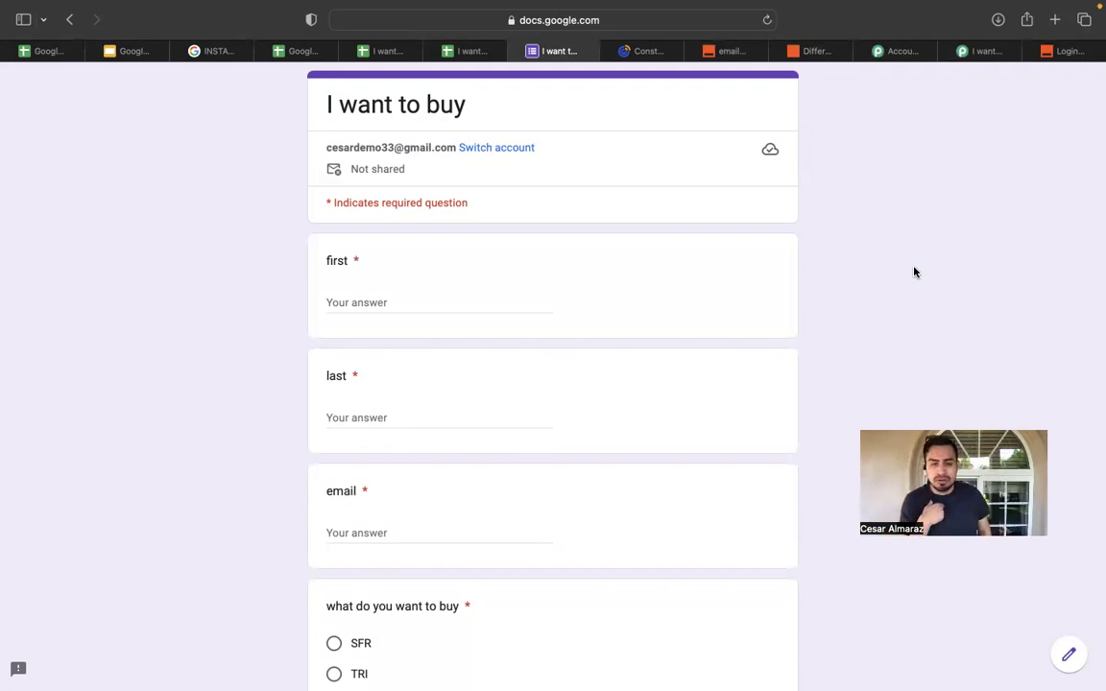
pyautogui.click(725, 13)
pyautogui.click(880, 153)
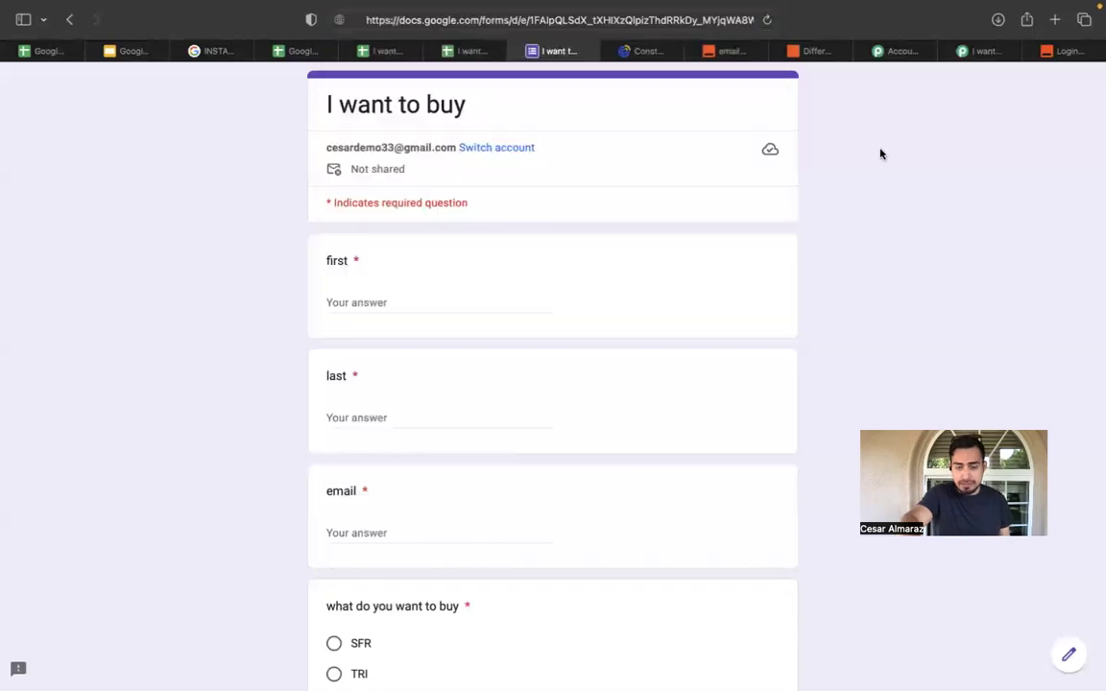
pyautogui.click(715, 14)
pyautogui.click(849, 124)
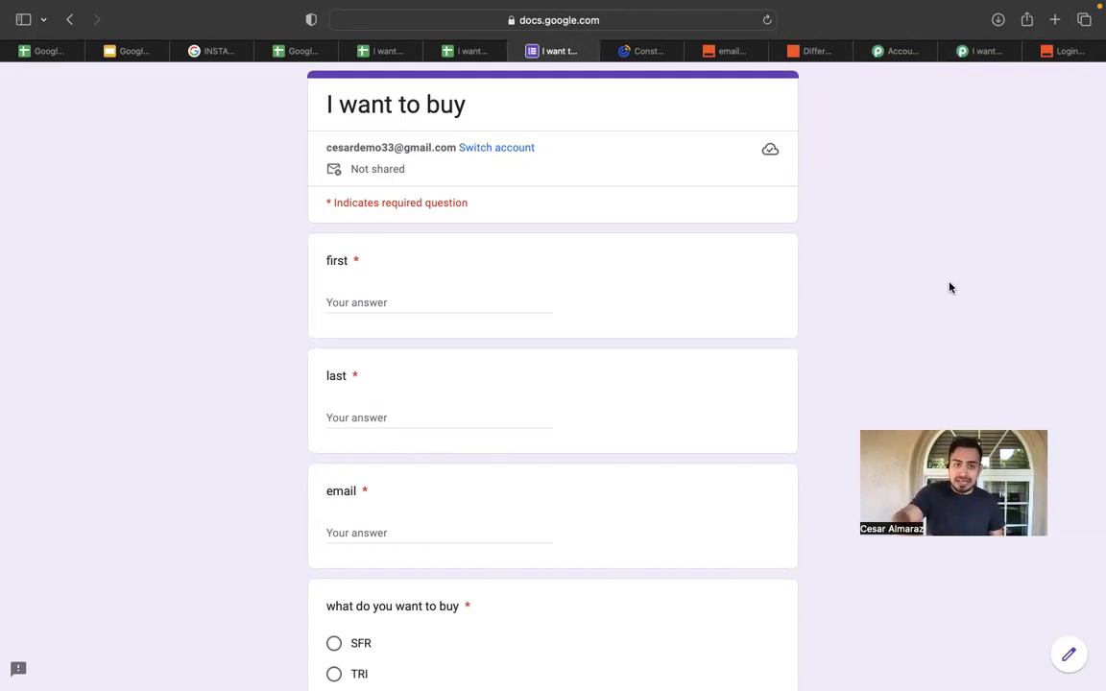
pyautogui.scroll(-1, 553, 181)
pyautogui.scroll(-4, 553, 181)
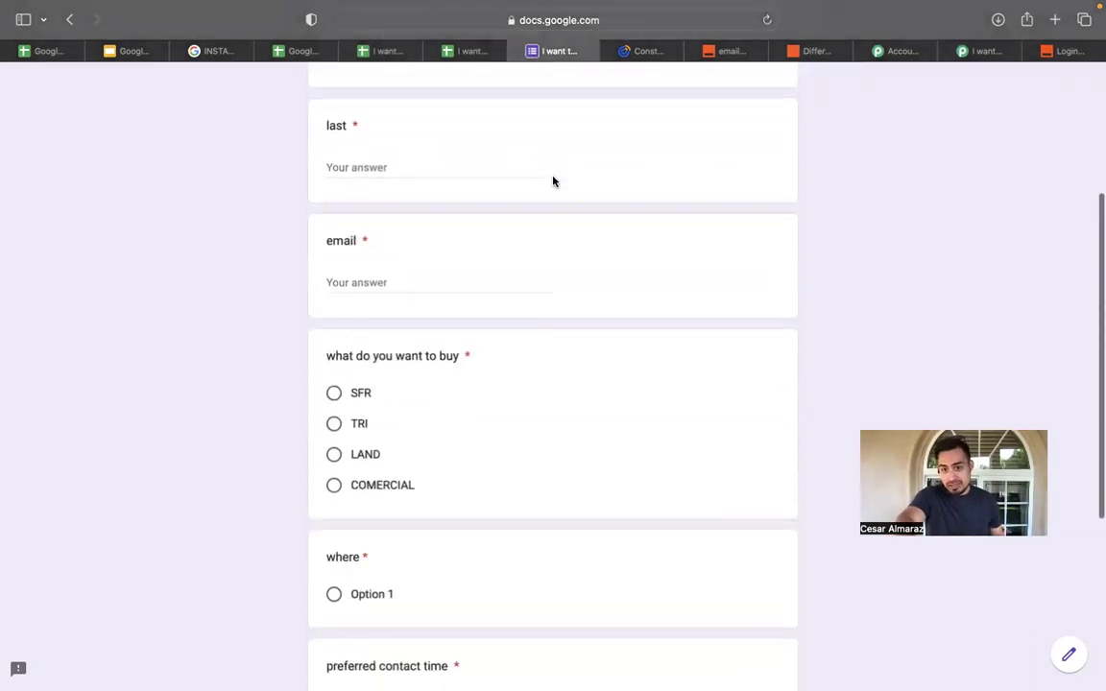
pyautogui.scroll(5, 553, 180)
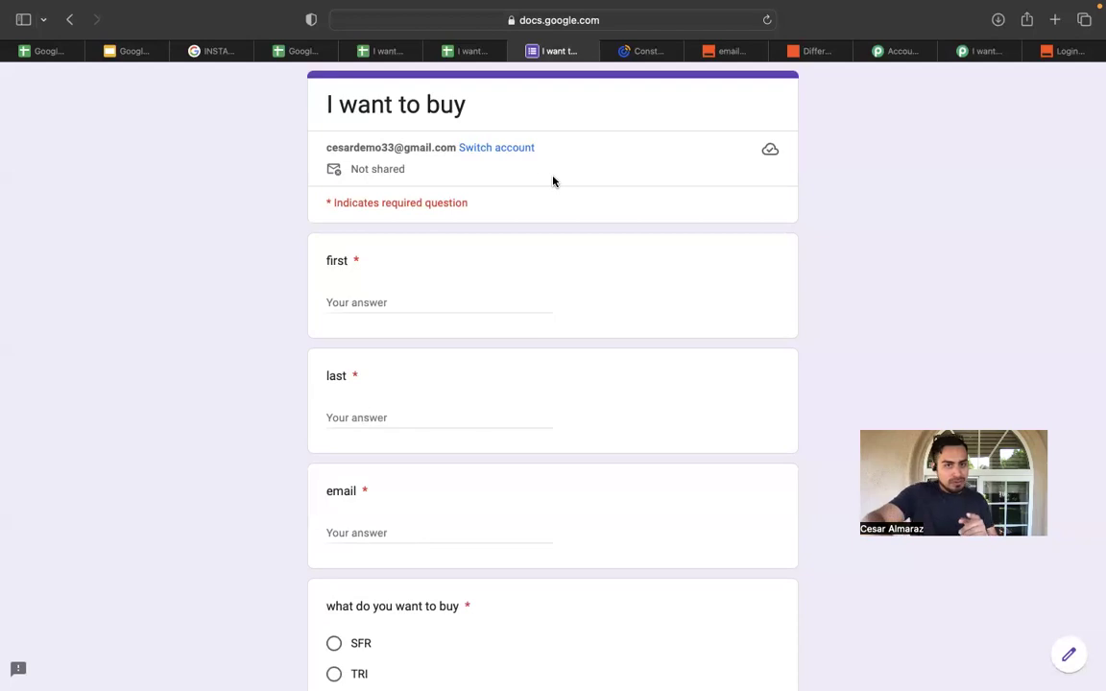
# Close the live form tab and open the linked 'I want to buy' form in the editor.
pyautogui.click(470, 53)
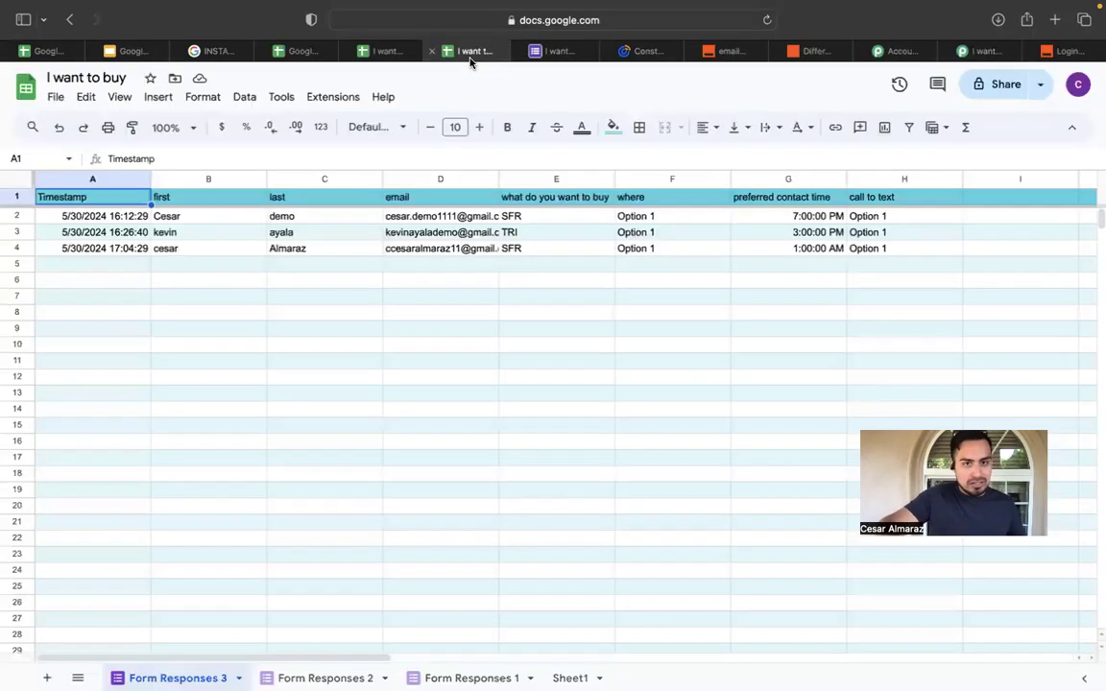
pyautogui.click(389, 51)
pyautogui.click(537, 48)
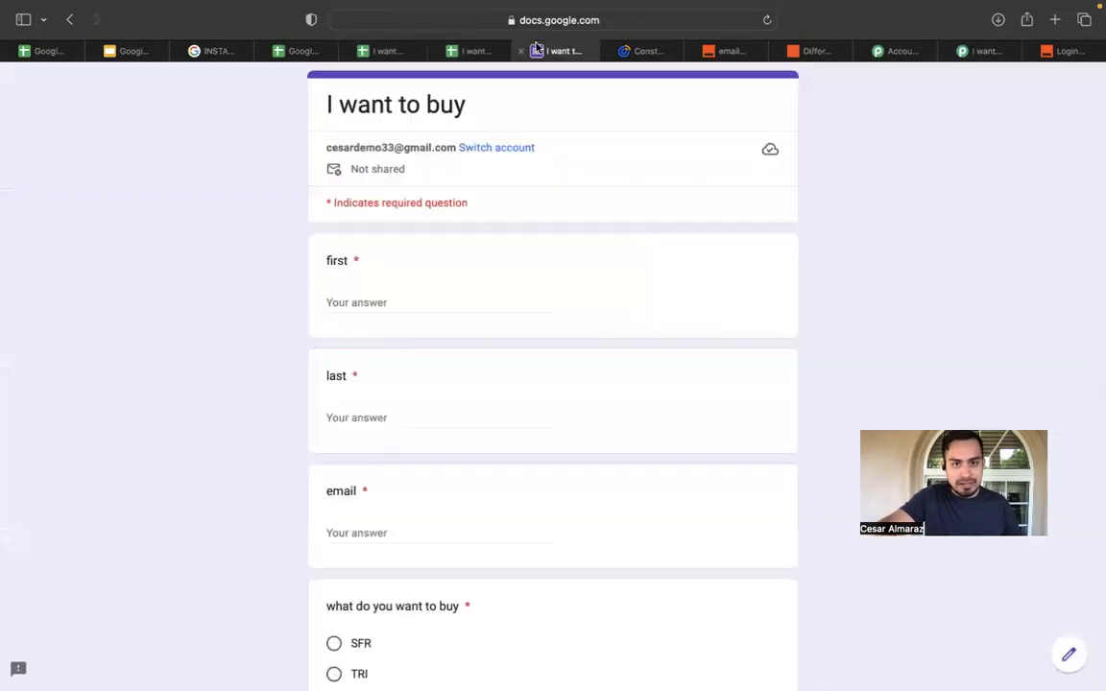
pyautogui.click(522, 52)
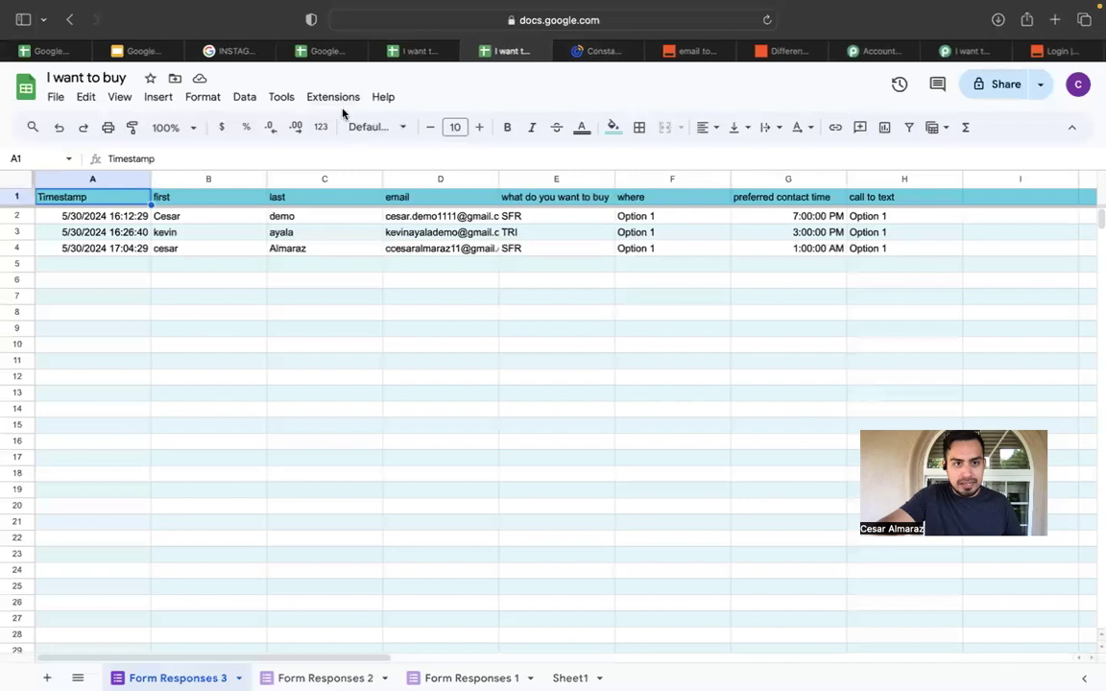
pyautogui.click(284, 97)
pyautogui.moveTo(407, 151)
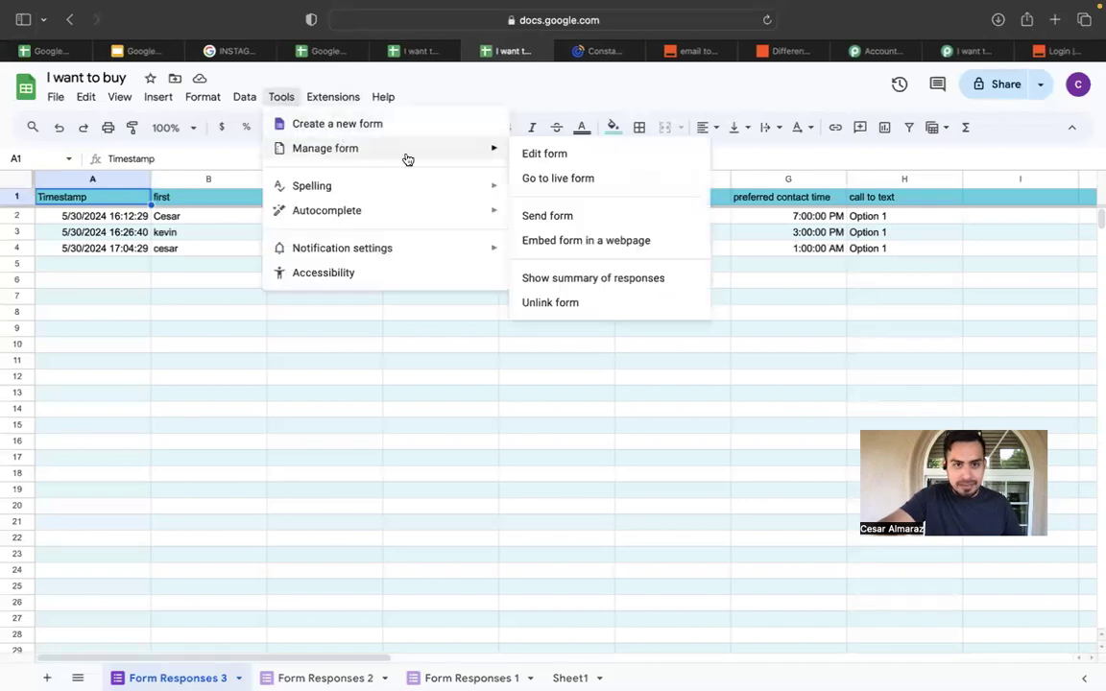
pyautogui.click(543, 156)
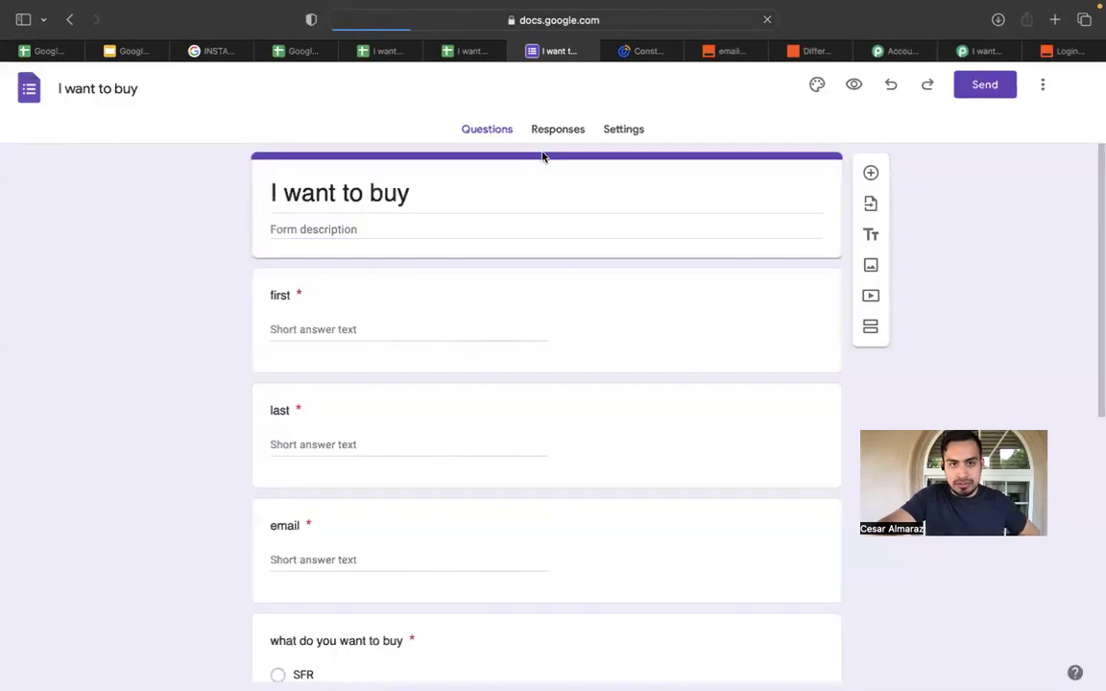
# In the form's Presentation settings, turn on Show progress bar and begin editing the confirmation message.
pyautogui.click(627, 130)
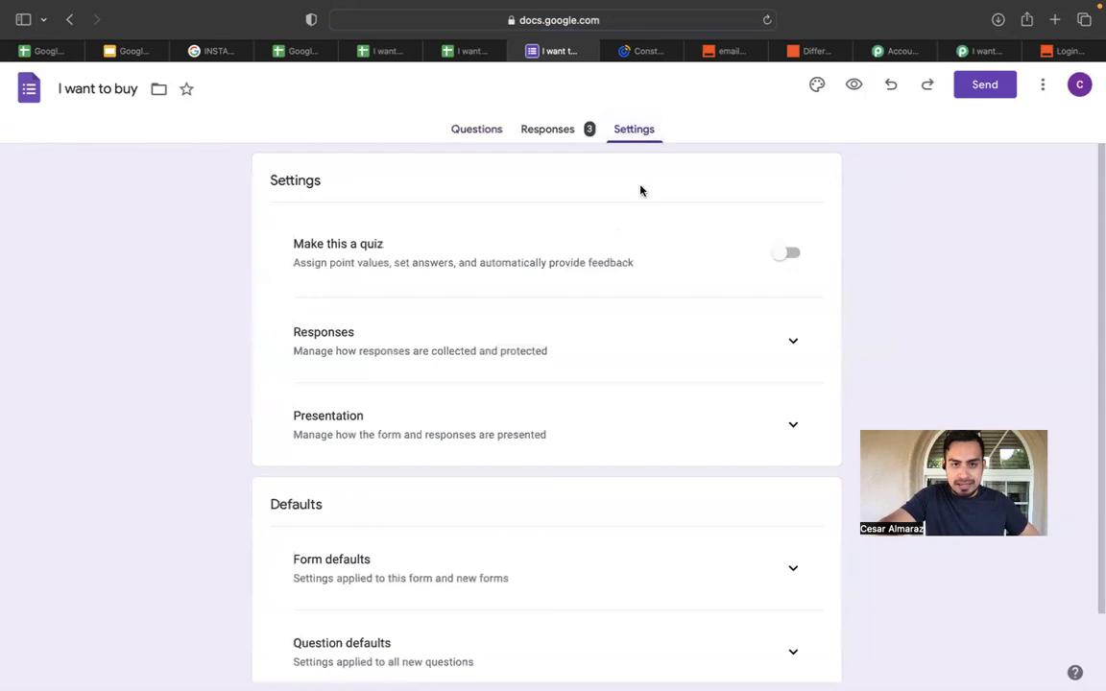
pyautogui.click(489, 130)
pyautogui.click(644, 135)
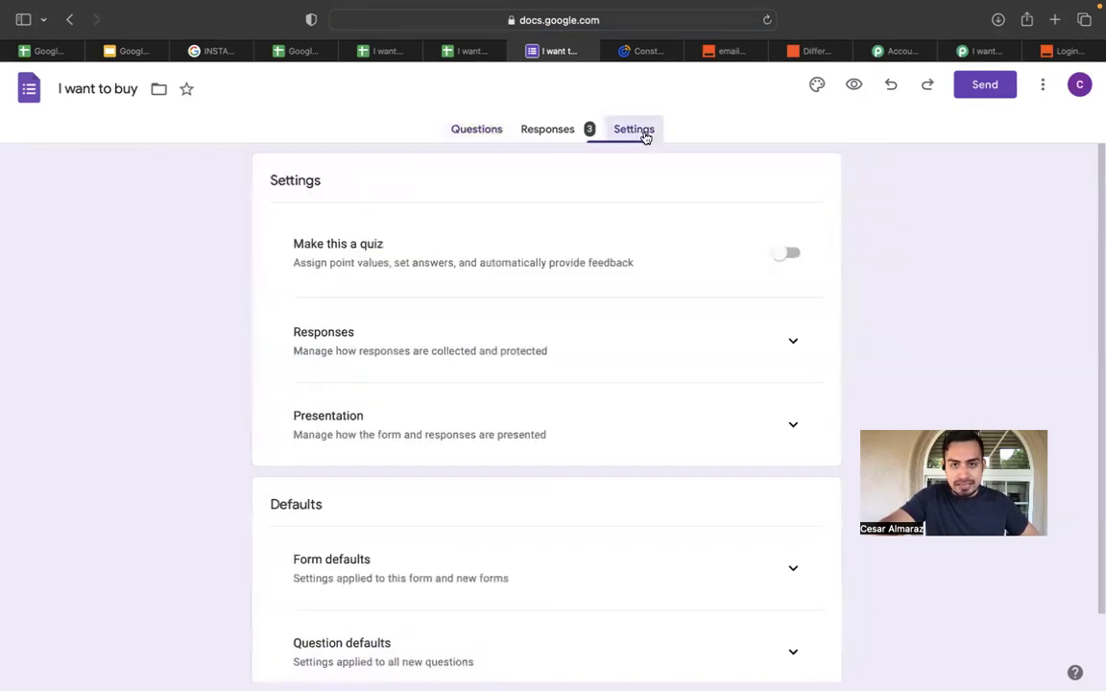
pyautogui.scroll(-2, 556, 316)
pyautogui.scroll(2, 556, 316)
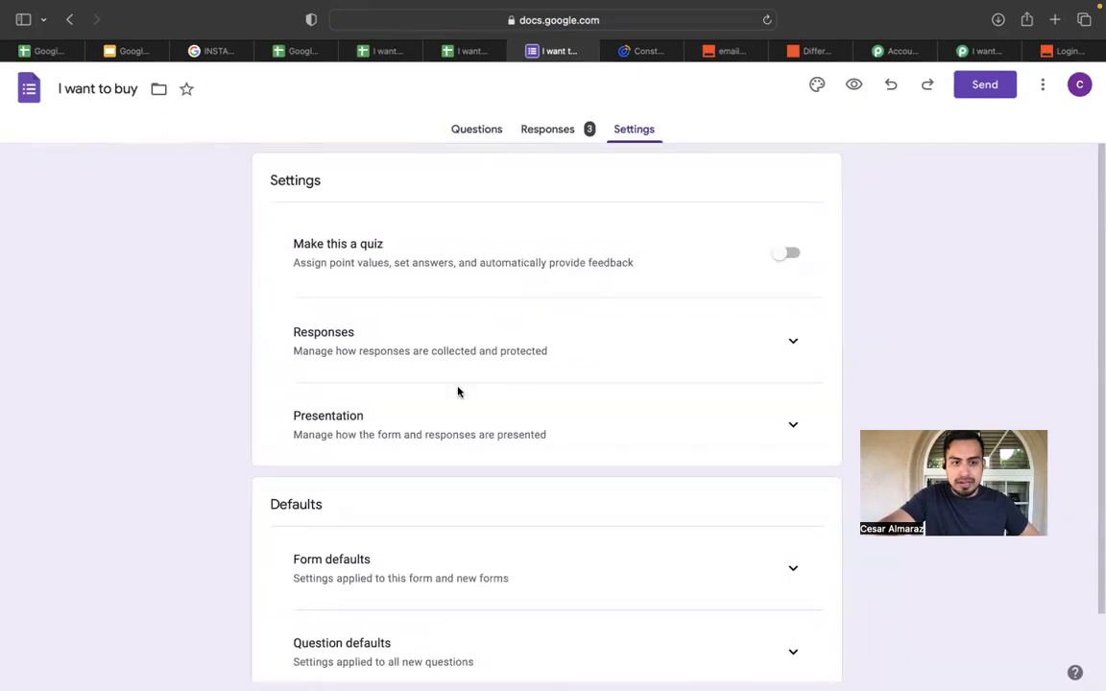
pyautogui.scroll(-2, 728, 434)
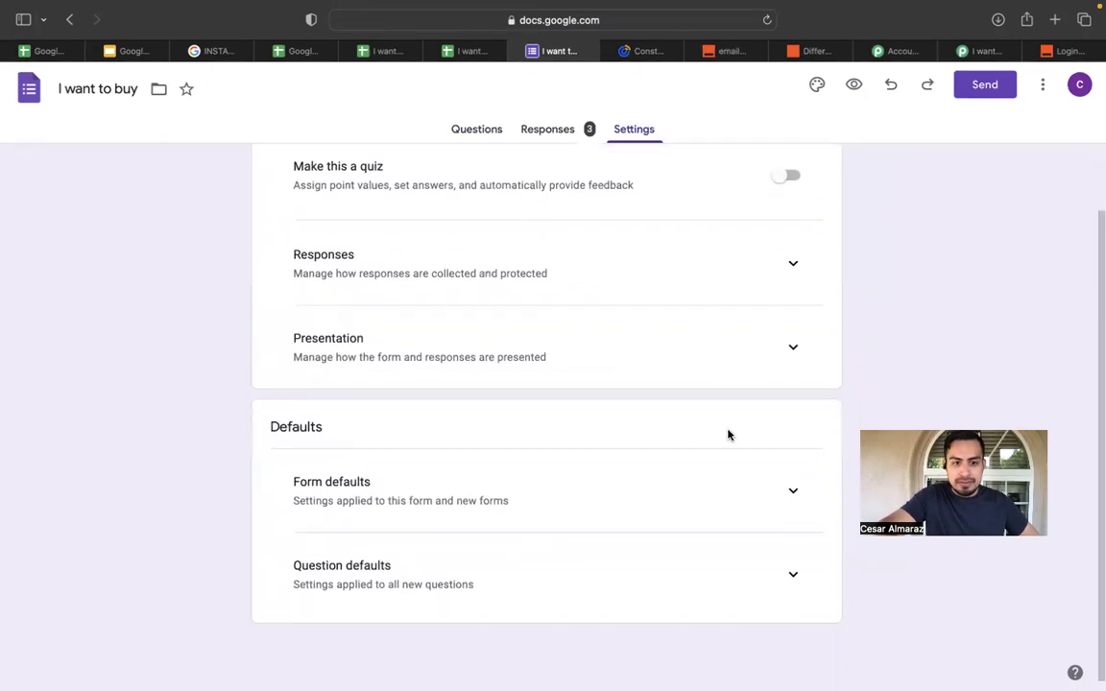
pyautogui.click(793, 351)
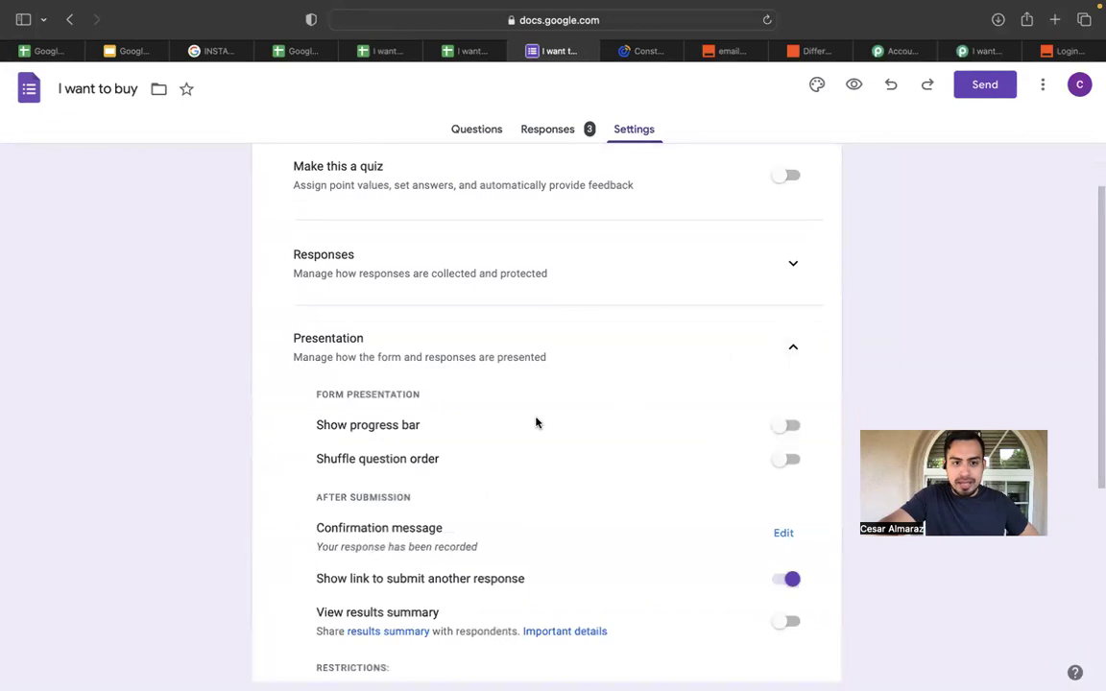
pyautogui.scroll(-2, 624, 400)
pyautogui.click(775, 354)
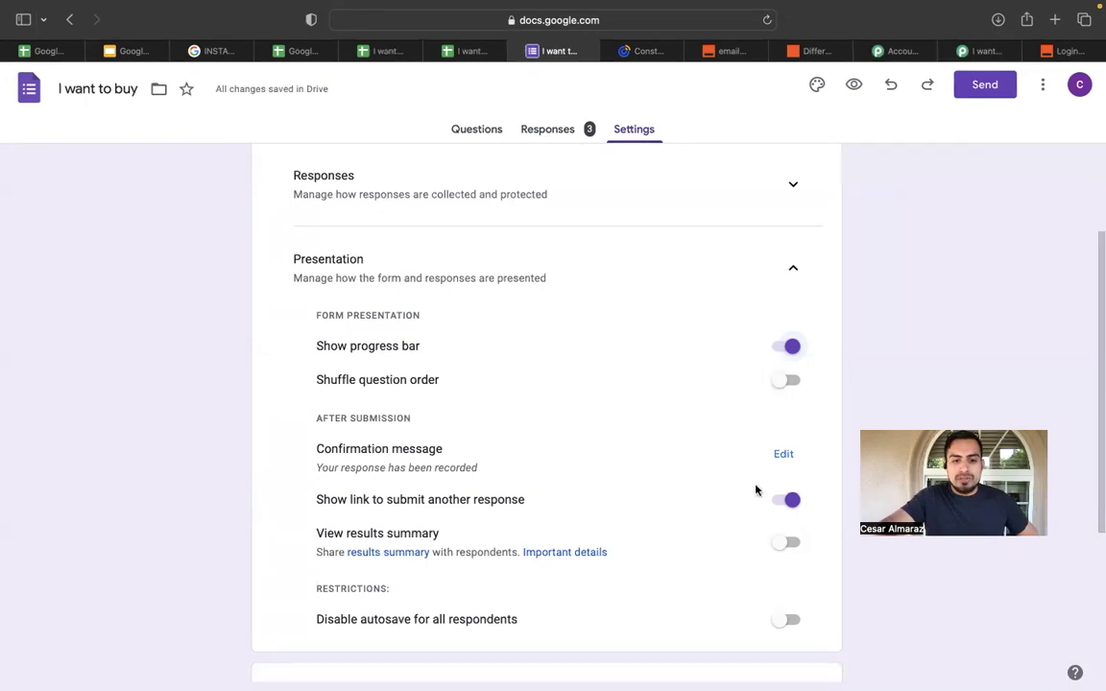
pyautogui.click(786, 458)
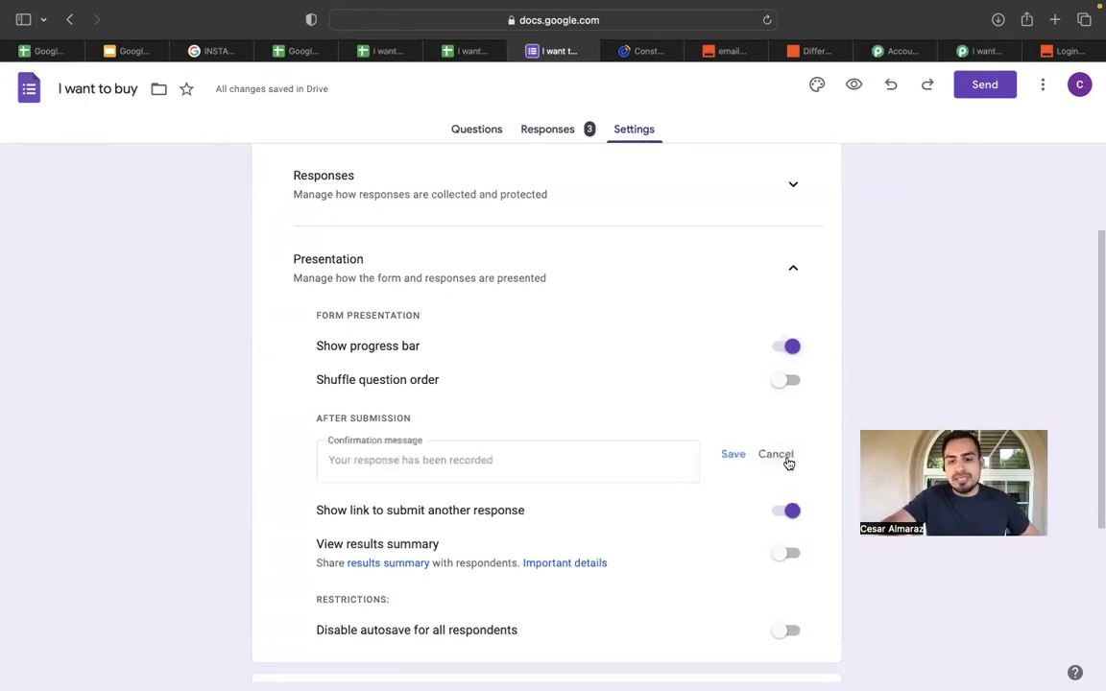
# Type the confirmation message 'THANK YOU! check you email for confirmation email', then close the editor.
pyautogui.click(618, 460)
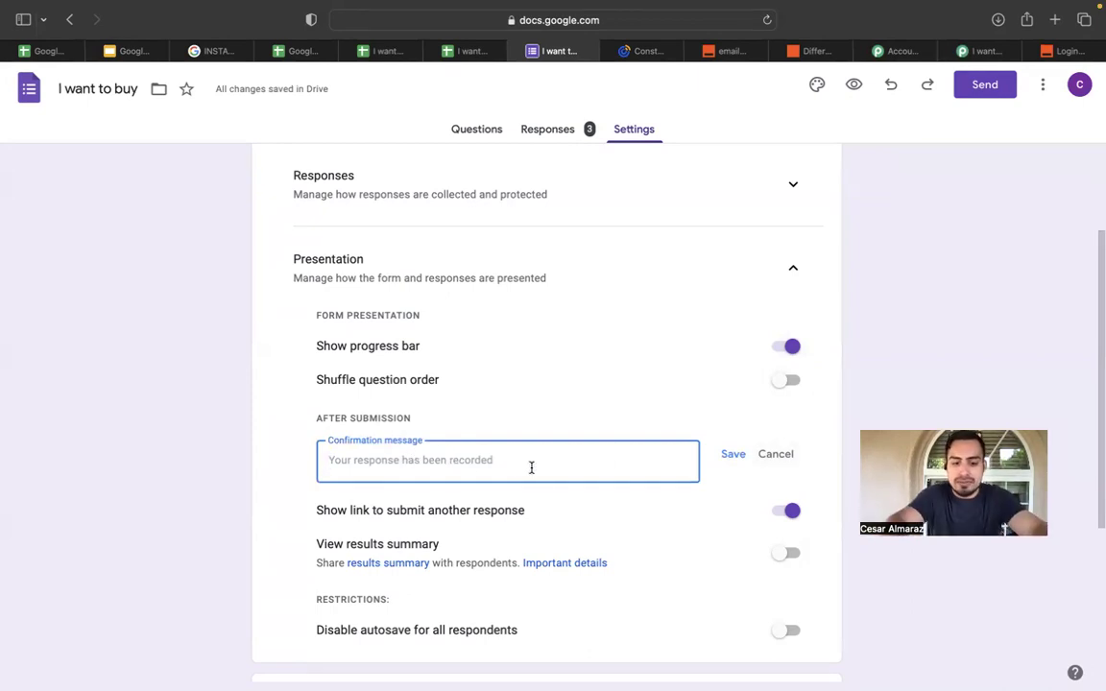
pyautogui.write('Th')
pyautogui.press('BackSpace')
pyautogui.press('BackSpace')
pyautogui.write('TH')
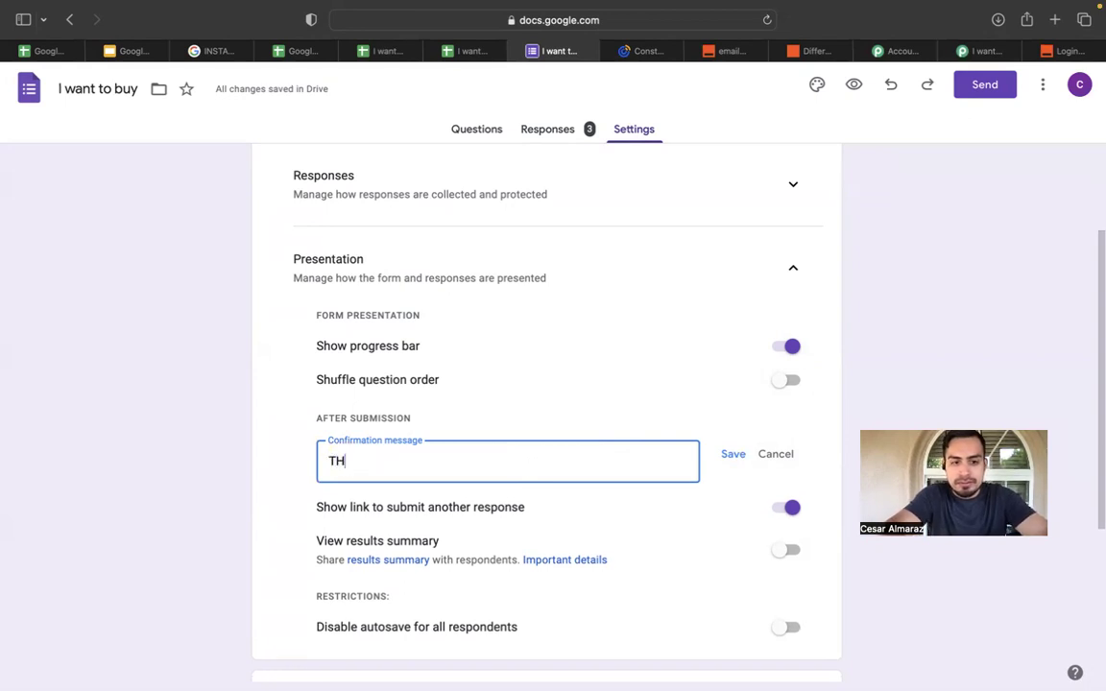
pyautogui.write('ANK YOU! ')
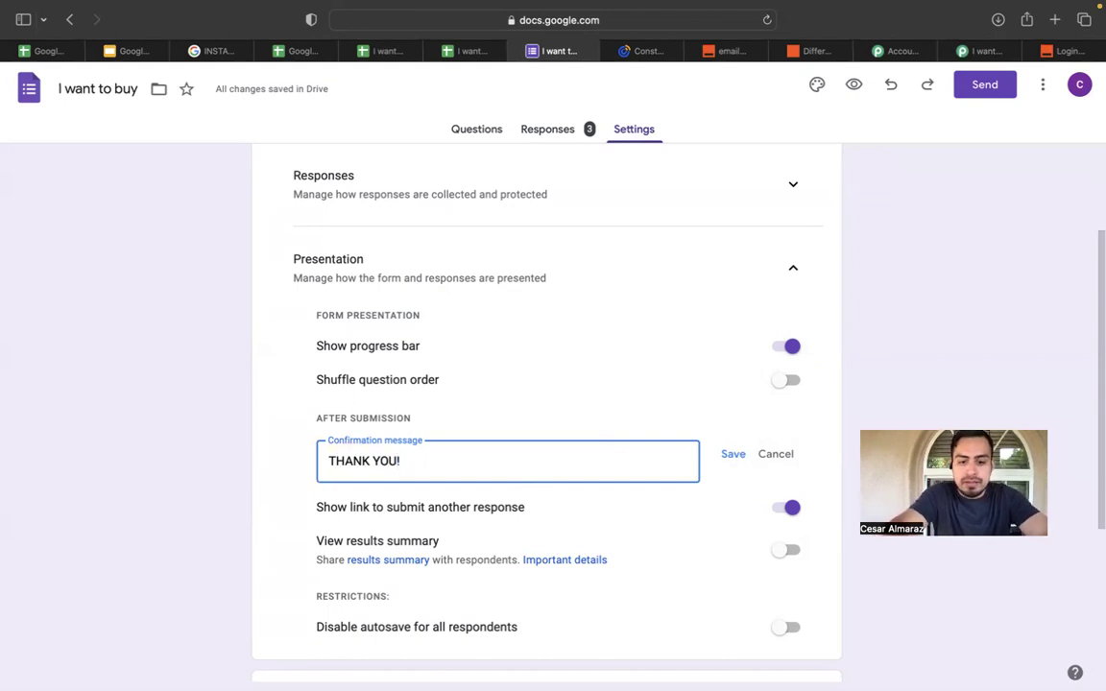
pyautogui.write('you will')
pyautogui.press('BackSpace')
pyautogui.press('BackSpace')
pyautogui.press('BackSpace')
pyautogui.press('BackSpace')
pyautogui.press('BackSpace')
pyautogui.press('BackSpace')
pyautogui.press('BackSpace')
pyautogui.press('BackSpace')
pyautogui.write('check')
pyautogui.write('ou email foe')
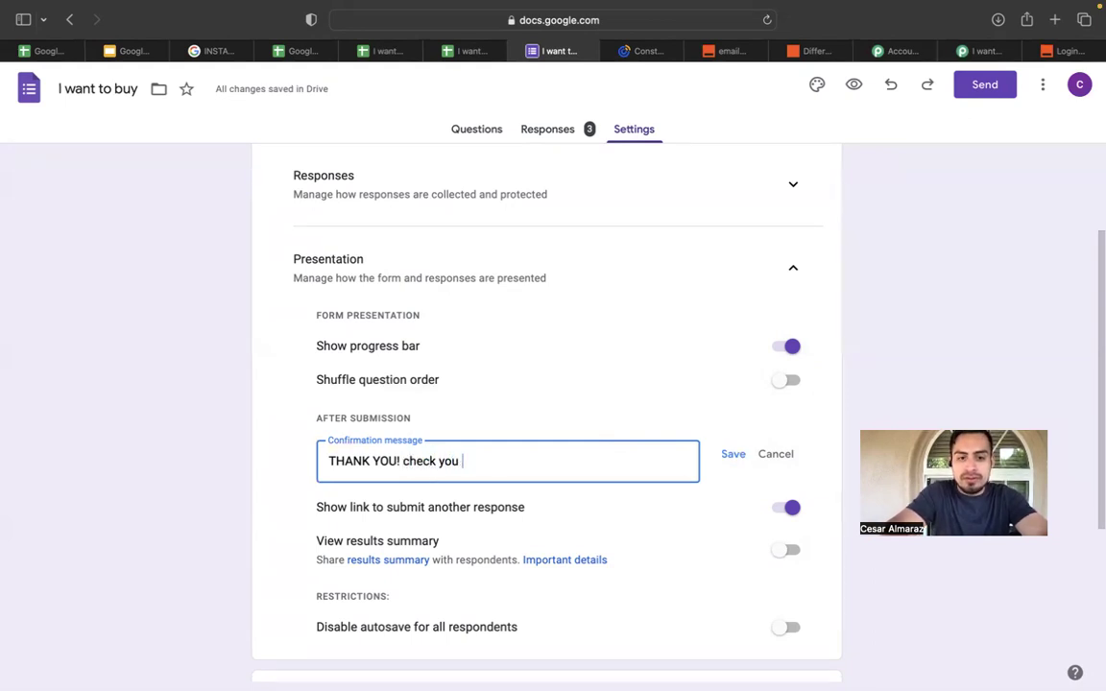
pyautogui.press('BackSpace')
pyautogui.press('BackSpace')
pyautogui.write('r f')
pyautogui.press('BackSpace')
pyautogui.write('conf')
pyautogui.press('BackSpace')
pyautogui.write('firmation emaui')
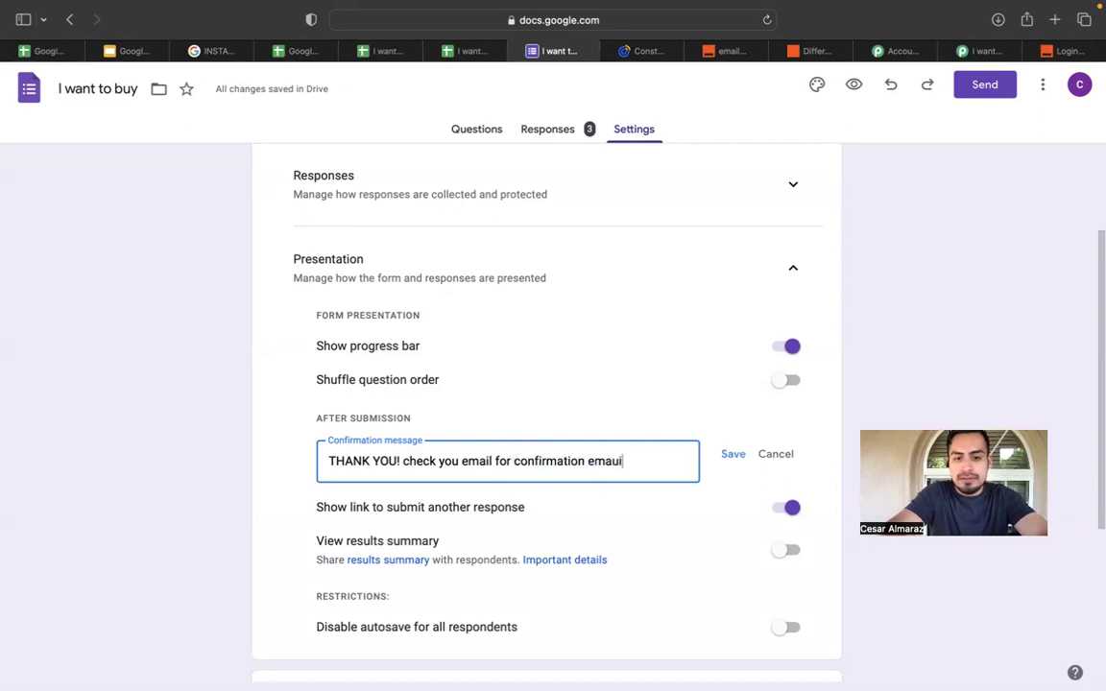
pyautogui.press('BackSpace')
pyautogui.press('BackSpace')
pyautogui.write('il')
pyautogui.press('super+w')
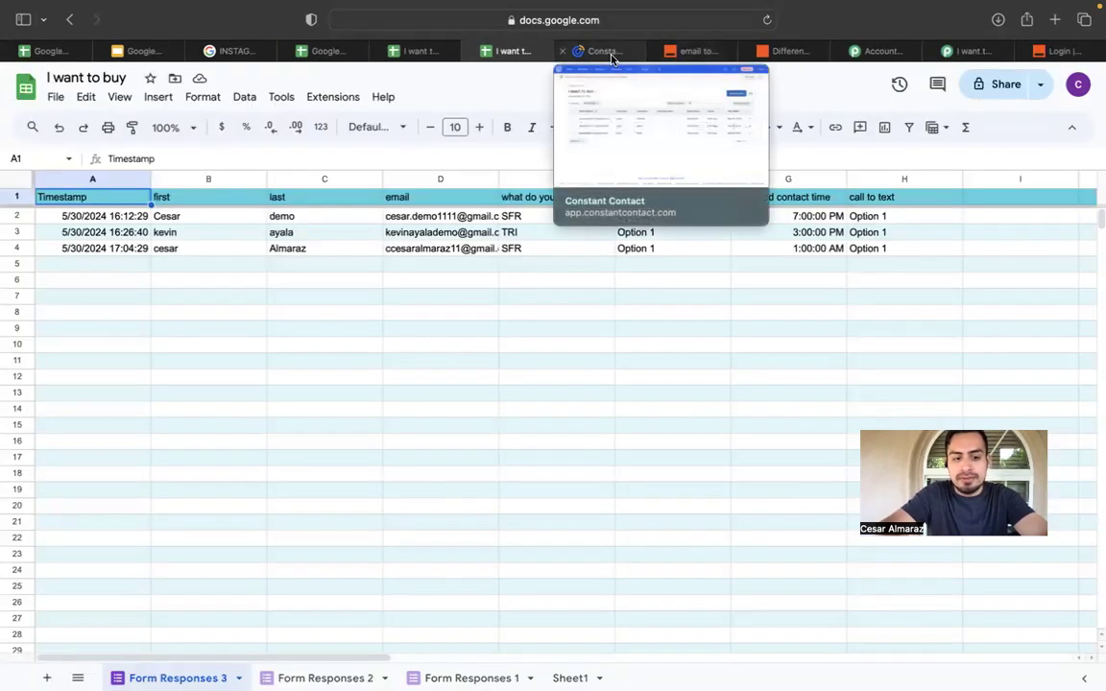
pyautogui.click(419, 51)
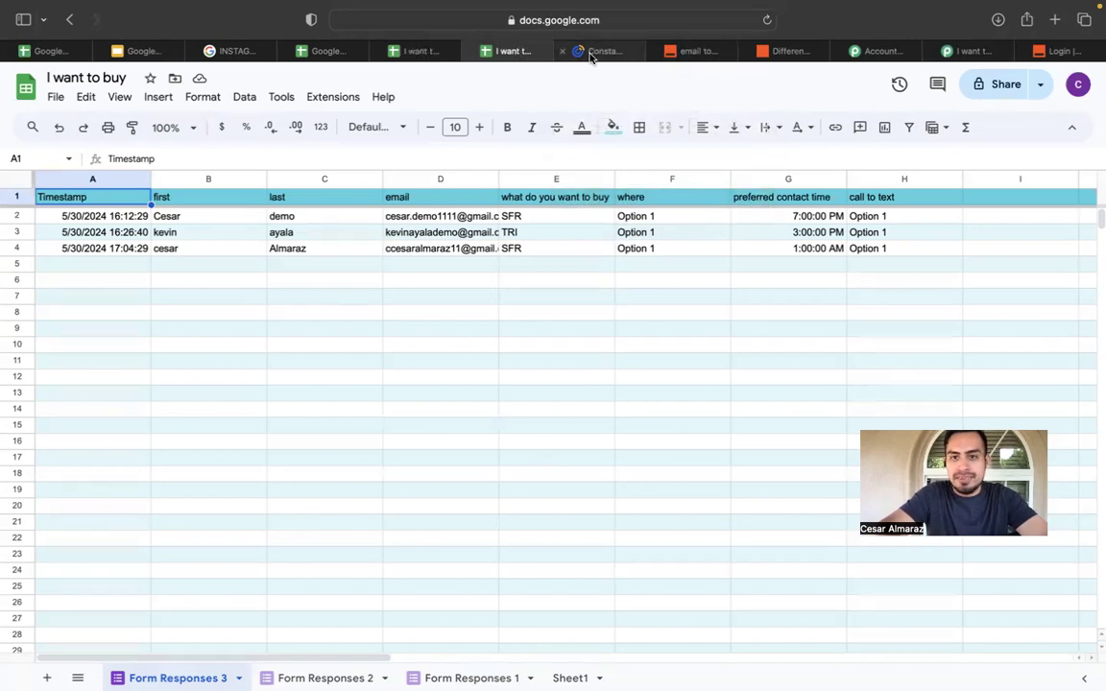
# Reopen the linked 'I want to buy' form via Tools > Manage form > Edit form and view Settings.
pyautogui.click(592, 49)
pyautogui.click(523, 53)
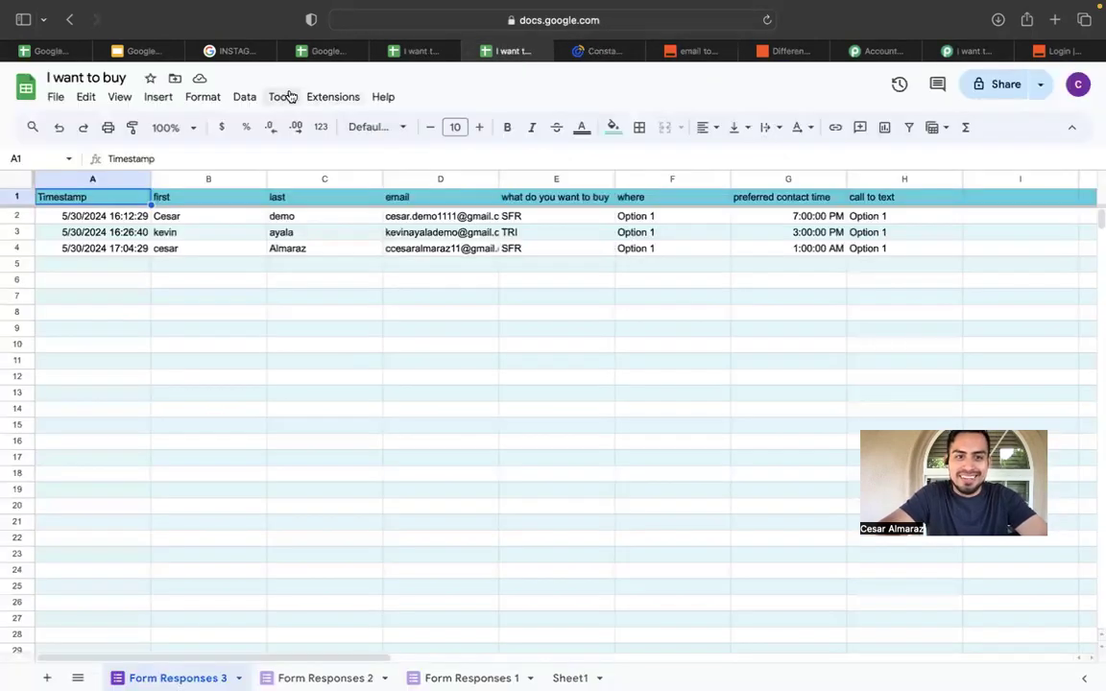
pyautogui.click(332, 96)
pyautogui.click(281, 97)
pyautogui.moveTo(319, 151)
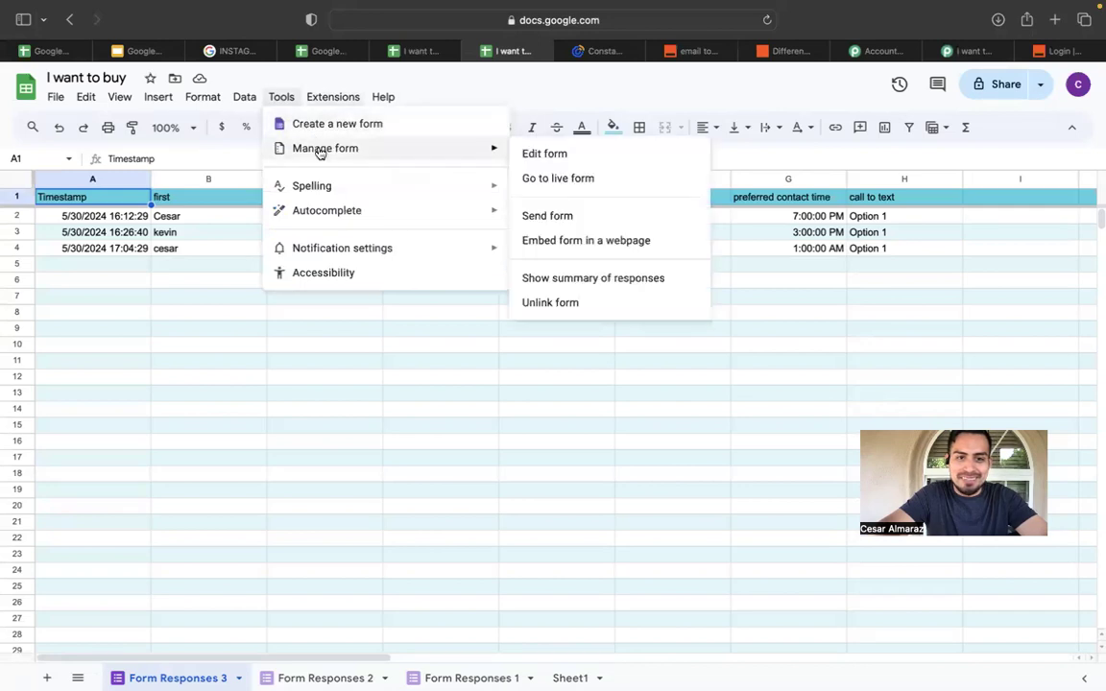
pyautogui.click(528, 154)
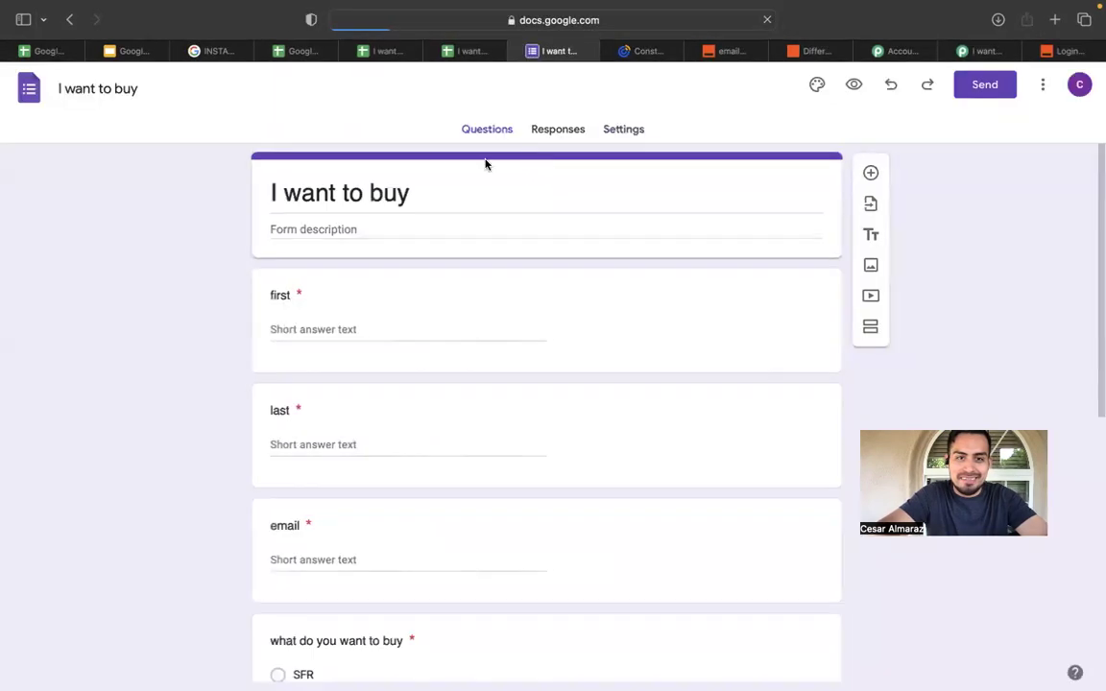
pyautogui.click(646, 136)
pyautogui.scroll(-2, 550, 346)
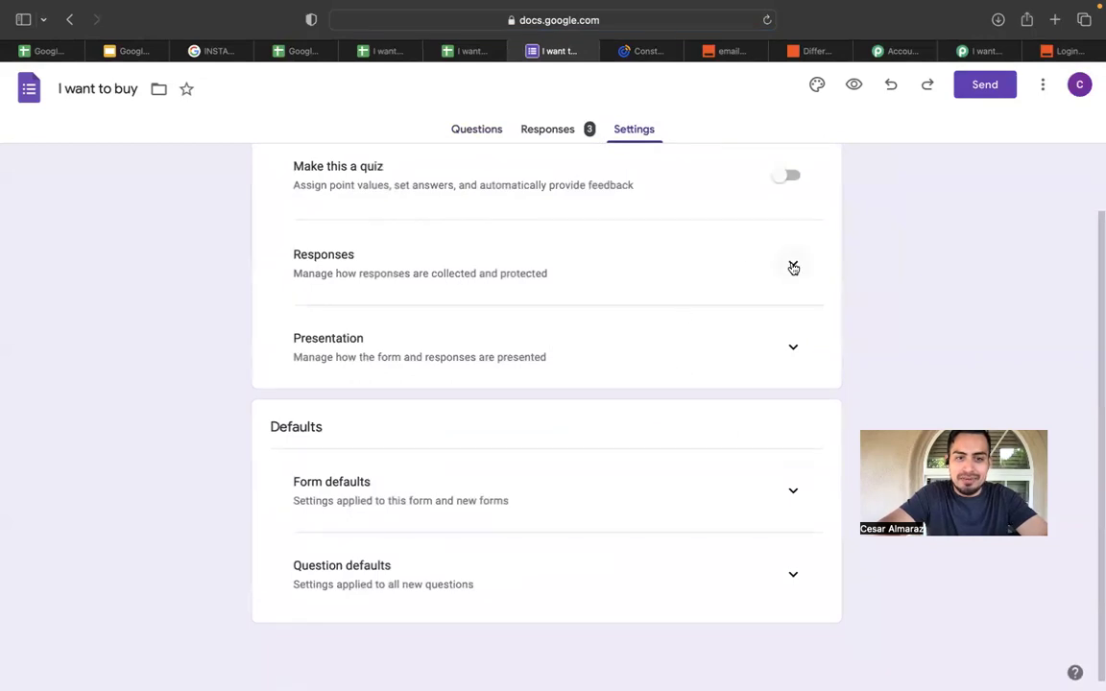
# Expand the Presentation settings and open the confirmation message for editing.
pyautogui.click(793, 349)
pyautogui.scroll(-5, 627, 373)
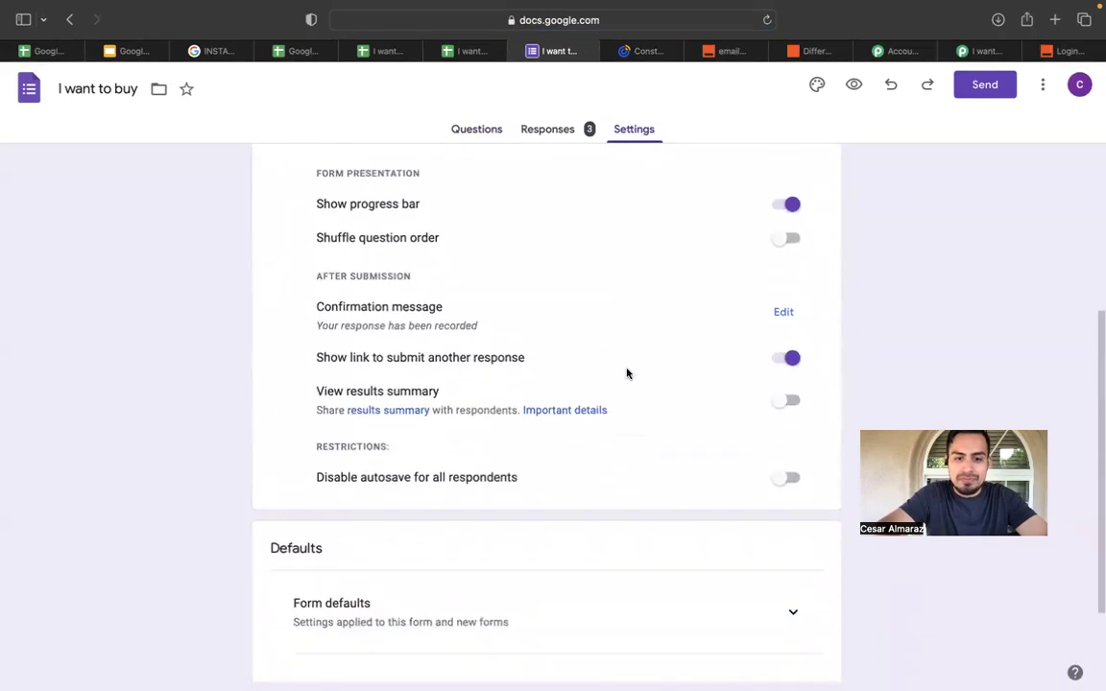
pyautogui.scroll(2, 531, 385)
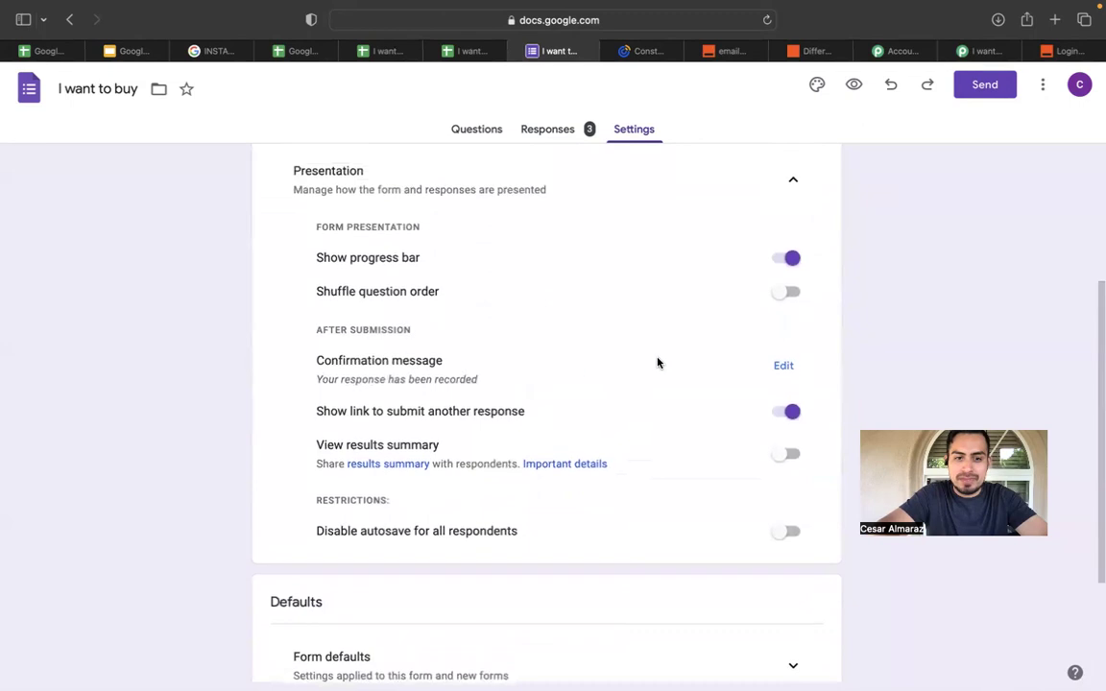
pyautogui.click(779, 364)
pyautogui.click(458, 374)
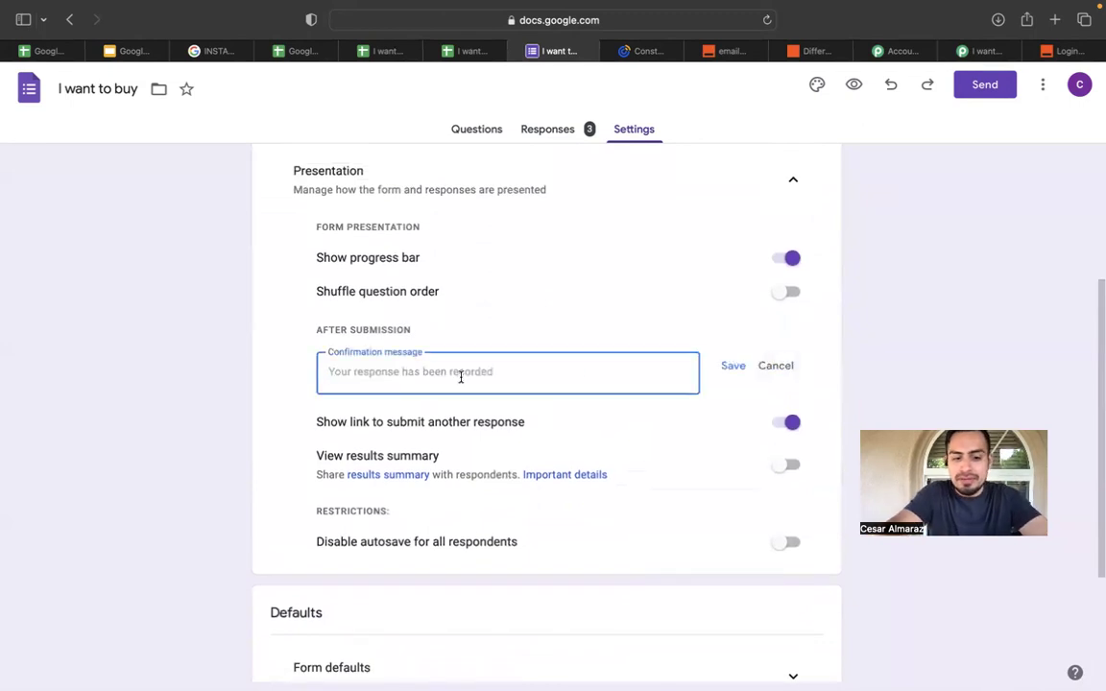
# Enter 'THANK YOU! check your email for confirmation :)' as the message and save it.
pyautogui.write('THN')
pyautogui.press('BackSpace')
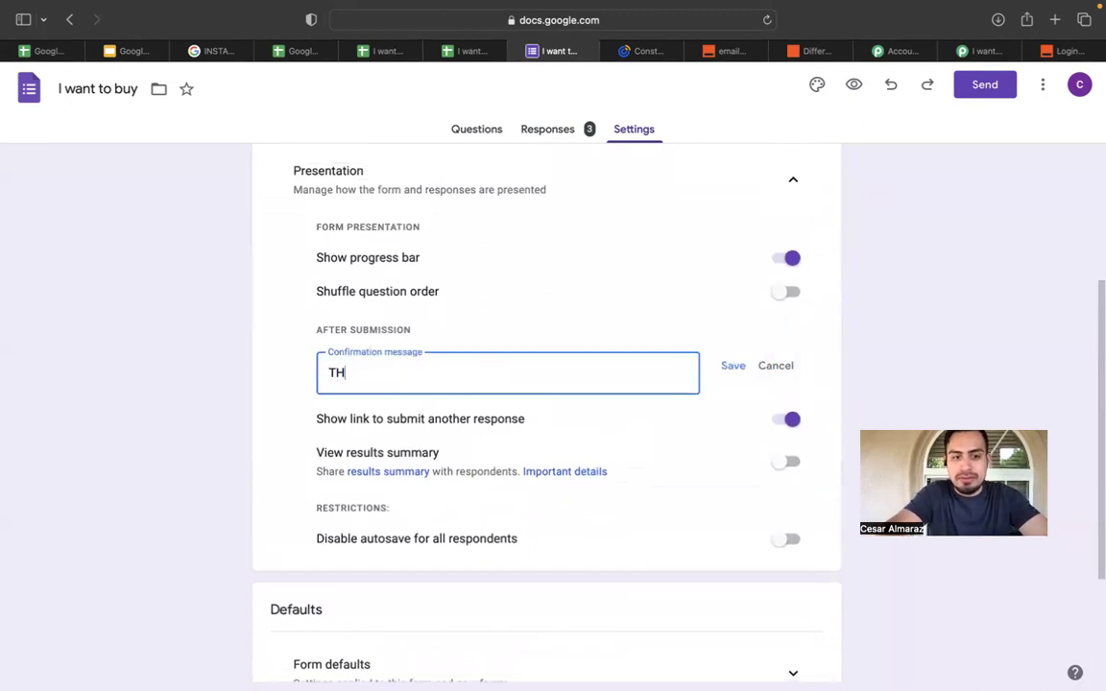
pyautogui.write('ANK YOY')
pyautogui.press('BackSpace')
pyautogui.write('U!')
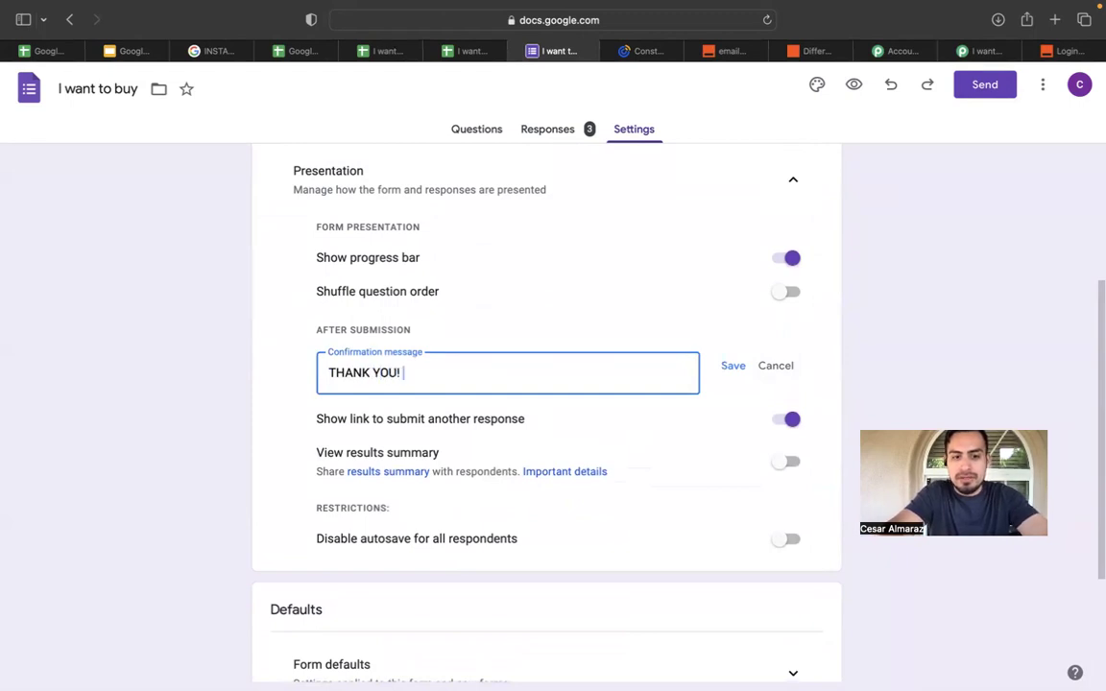
pyautogui.write(' check ')
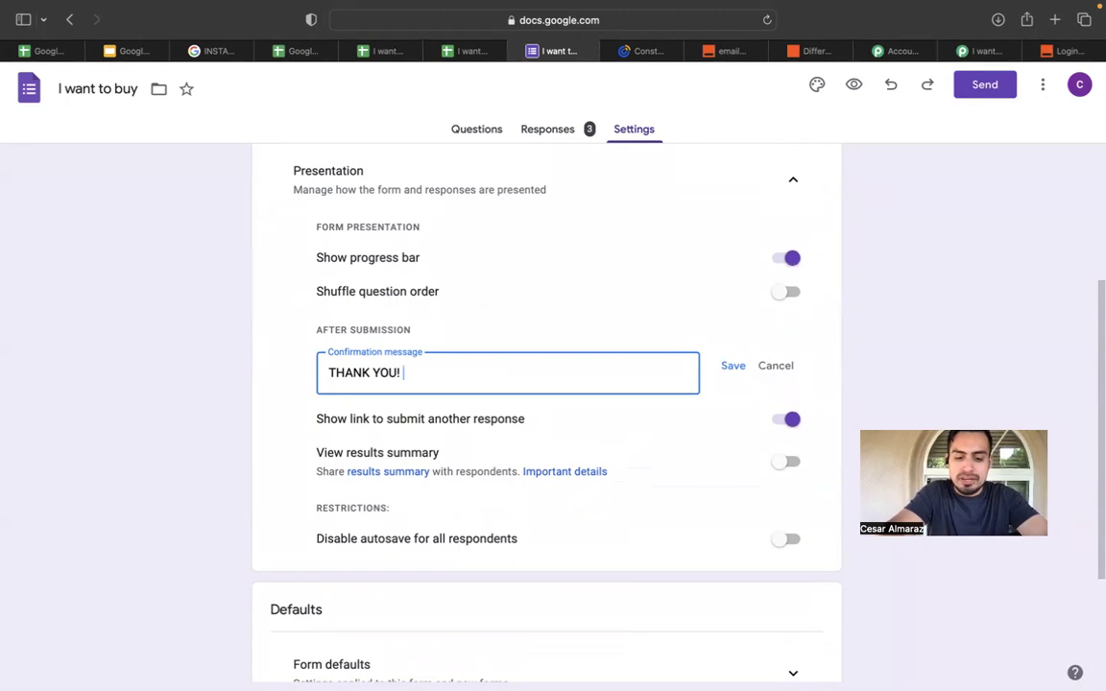
pyautogui.write('your em')
pyautogui.press('BackSpace')
pyautogui.write('na')
pyautogui.press('BackSpace')
pyautogui.press('BackSpace')
pyautogui.write('mai')
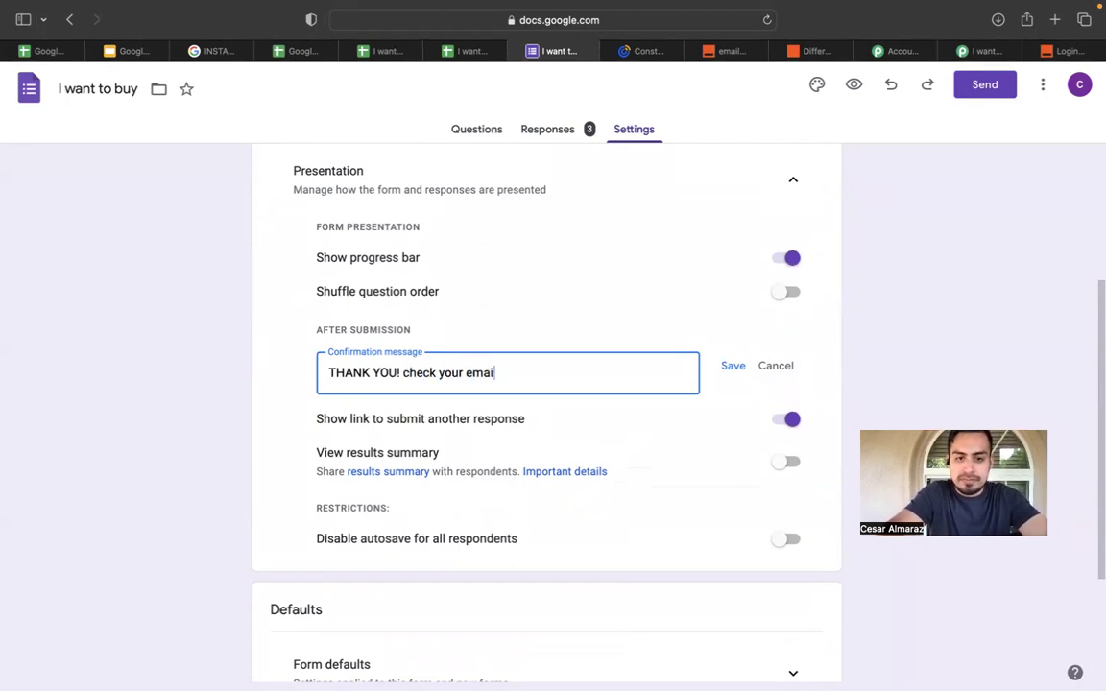
pyautogui.write('l for con')
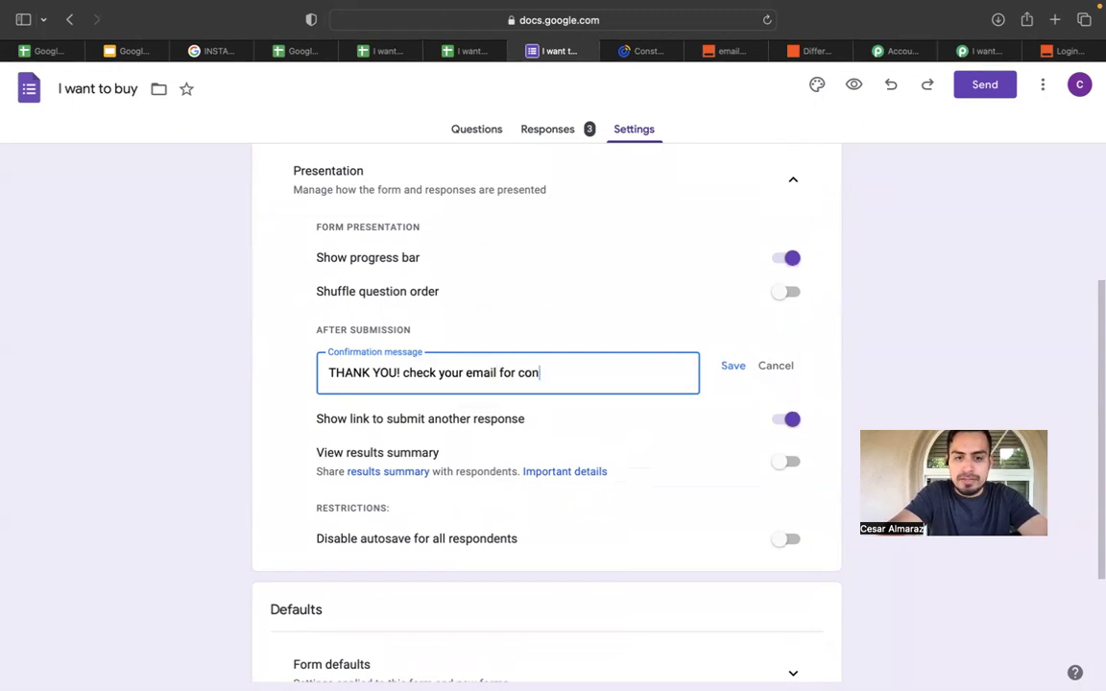
pyautogui.write('firmation ')
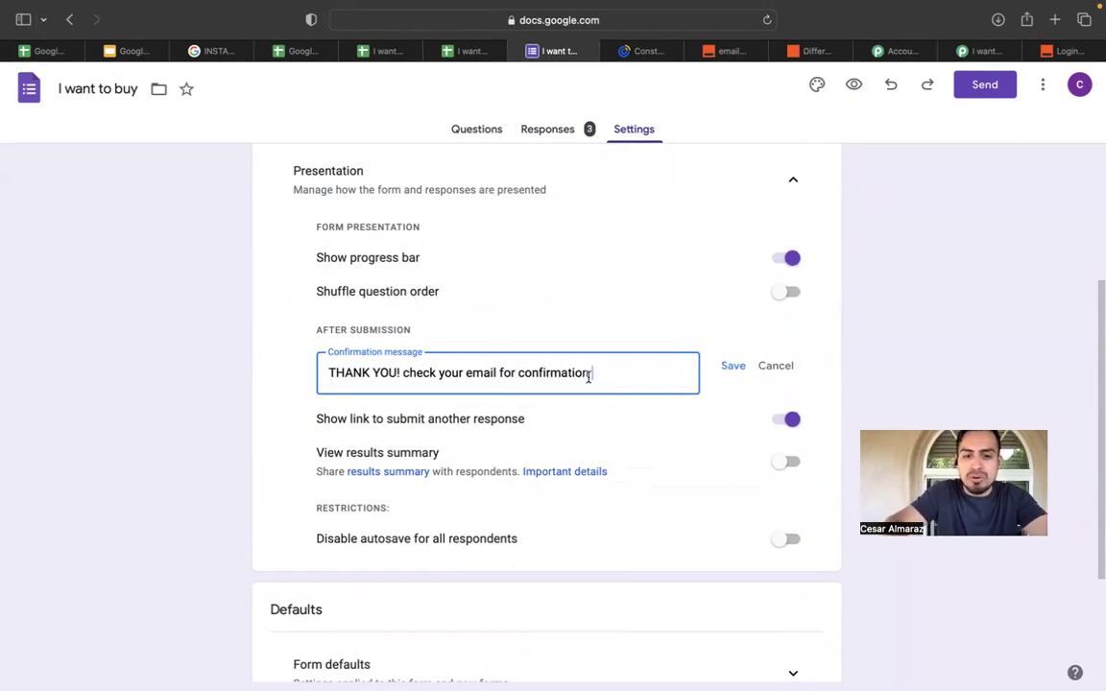
pyautogui.write(':)')
pyautogui.press('BackSpace')
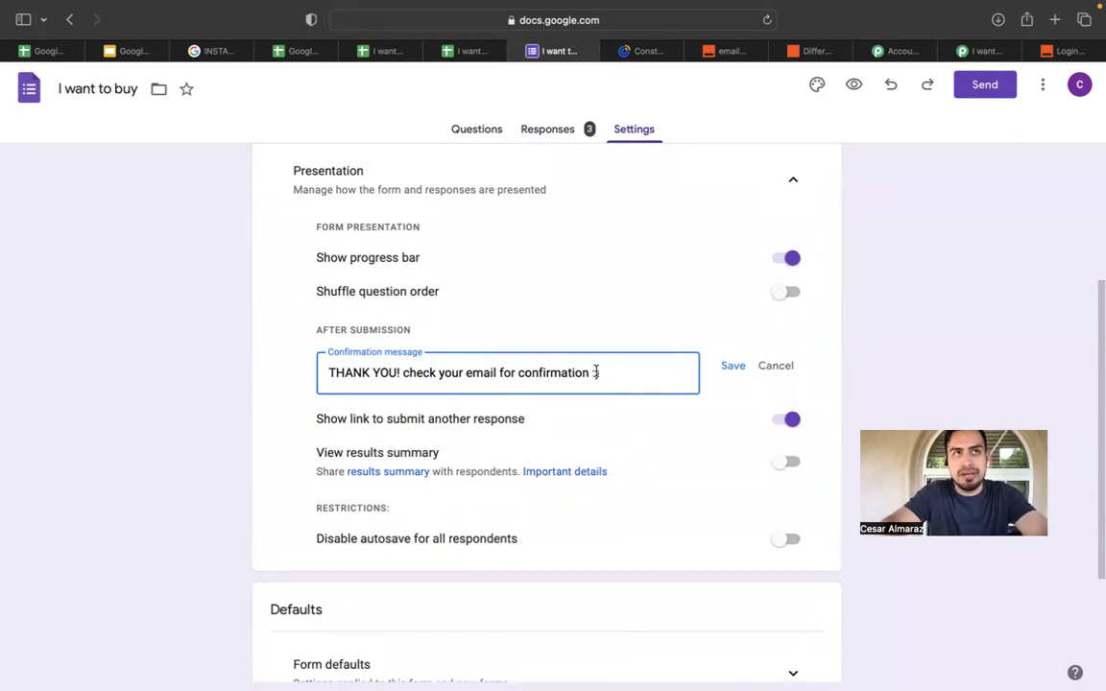
pyautogui.write(')')
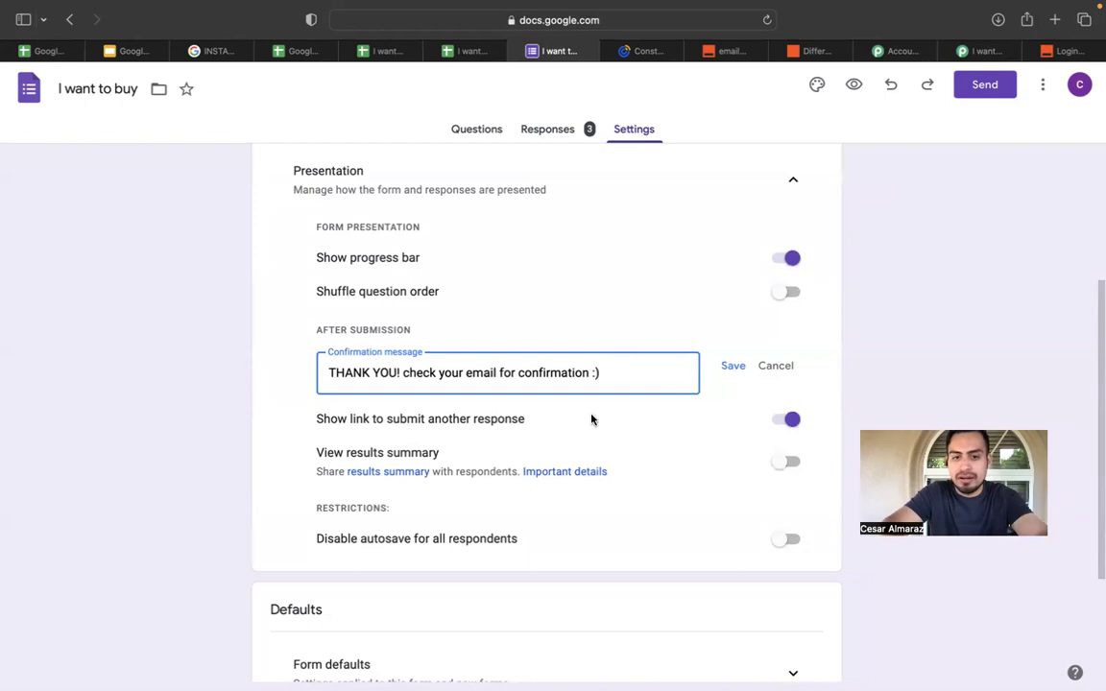
pyautogui.click(733, 368)
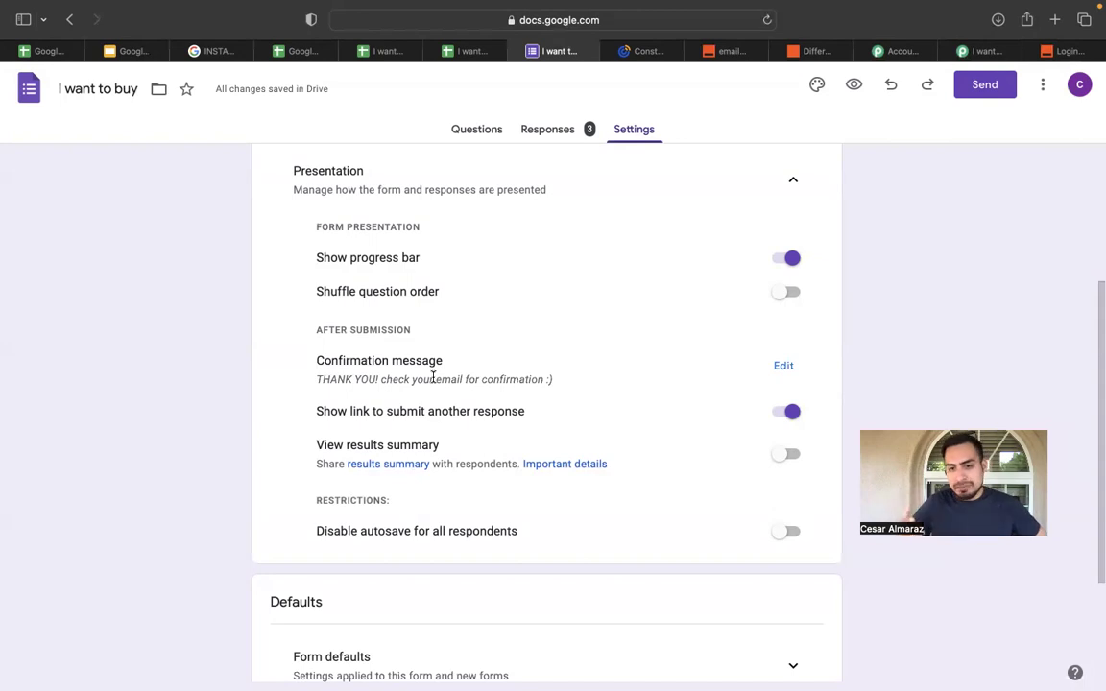
# Return to the INSTAGRAM LEAD AUTOMATION deck and show slide 19, 'OUTRO FOR PART 1 ( Intake Automation)'.
pyautogui.scroll(-2, 433, 378)
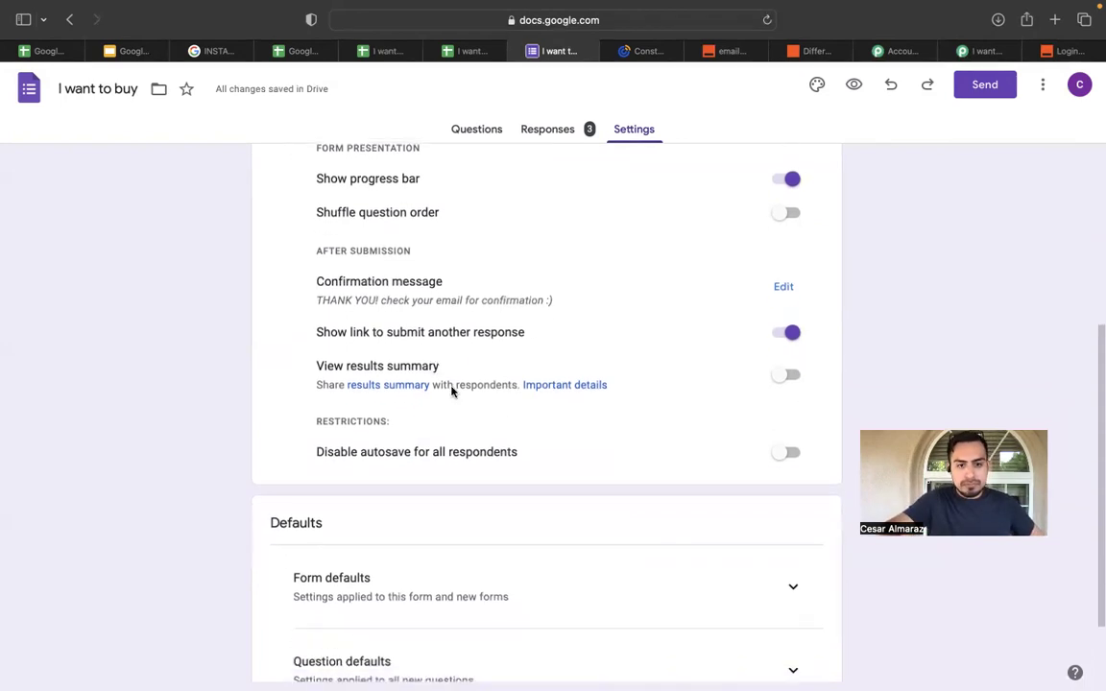
pyautogui.scroll(-2, 535, 412)
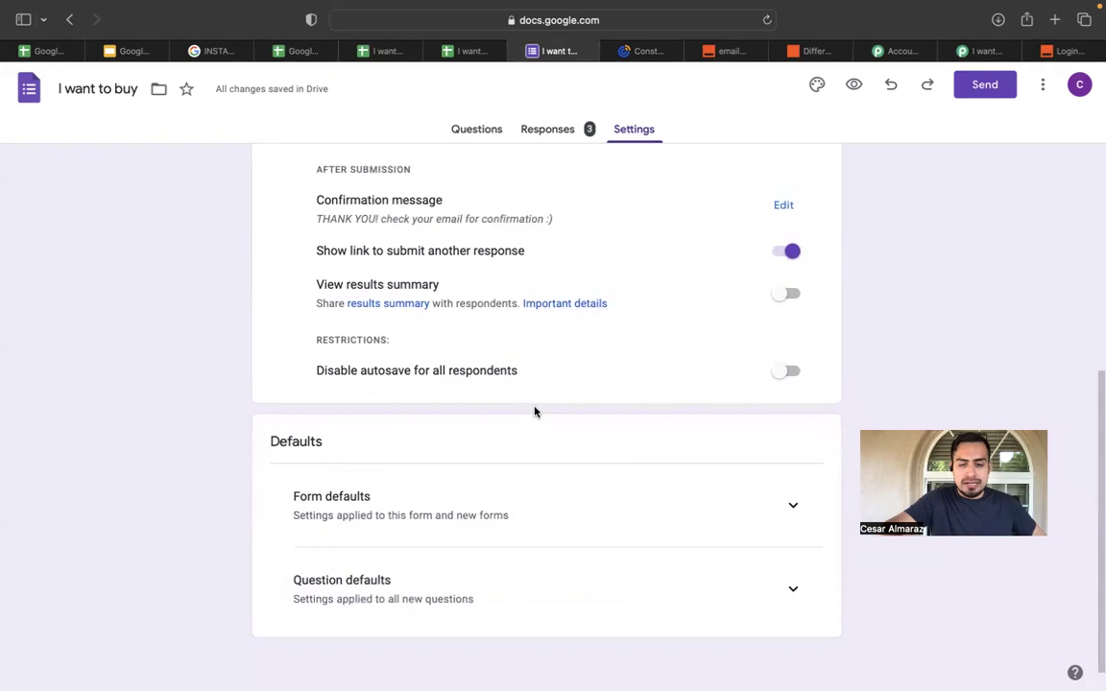
pyautogui.scroll(5, 533, 412)
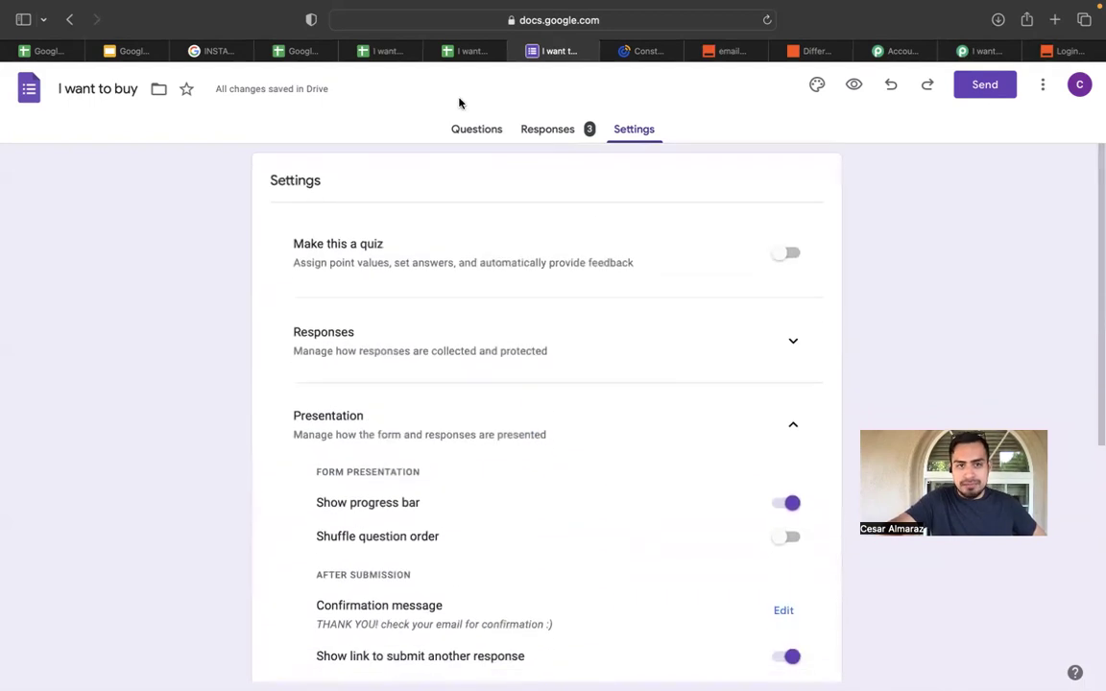
pyautogui.click(374, 53)
pyautogui.click(132, 50)
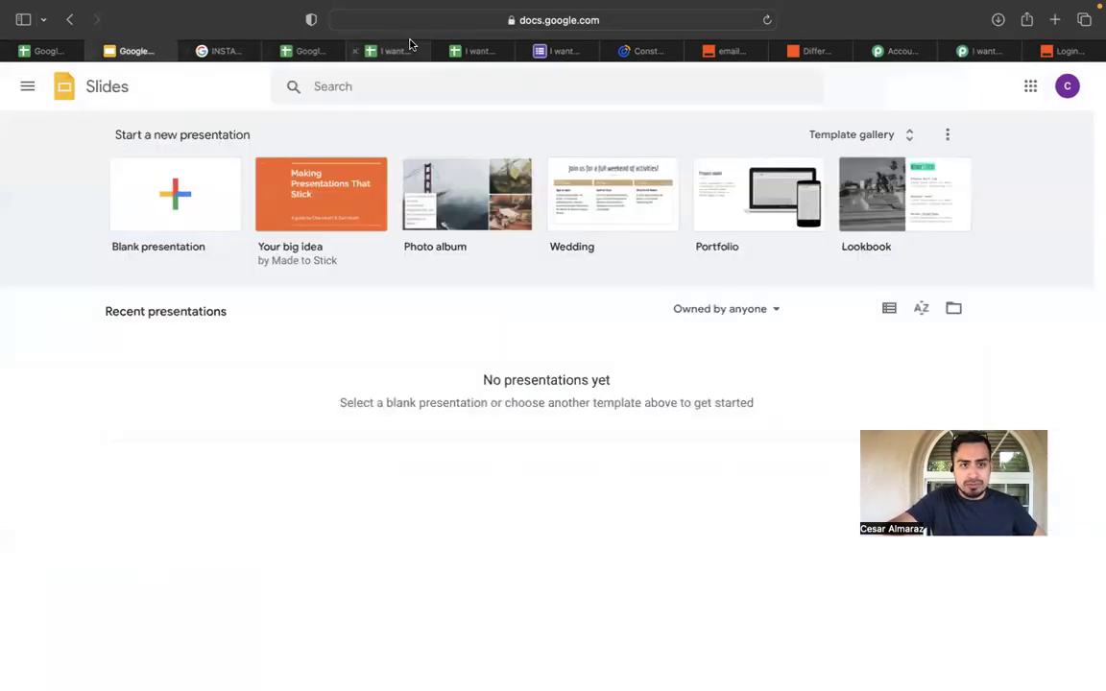
pyautogui.click(224, 53)
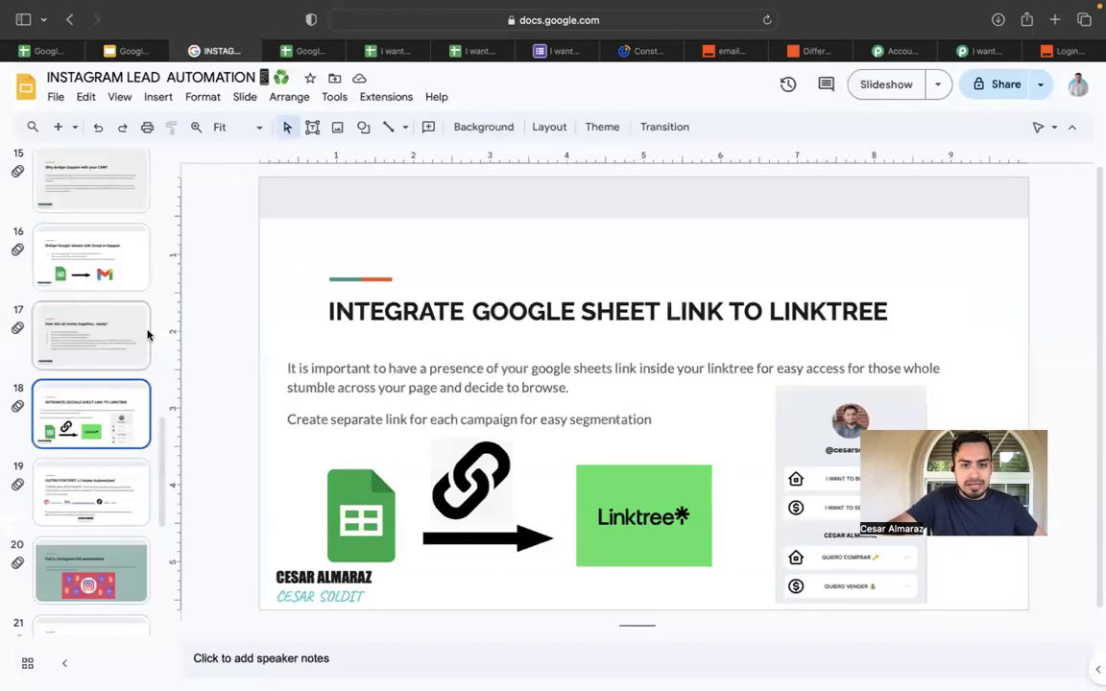
pyautogui.click(110, 507)
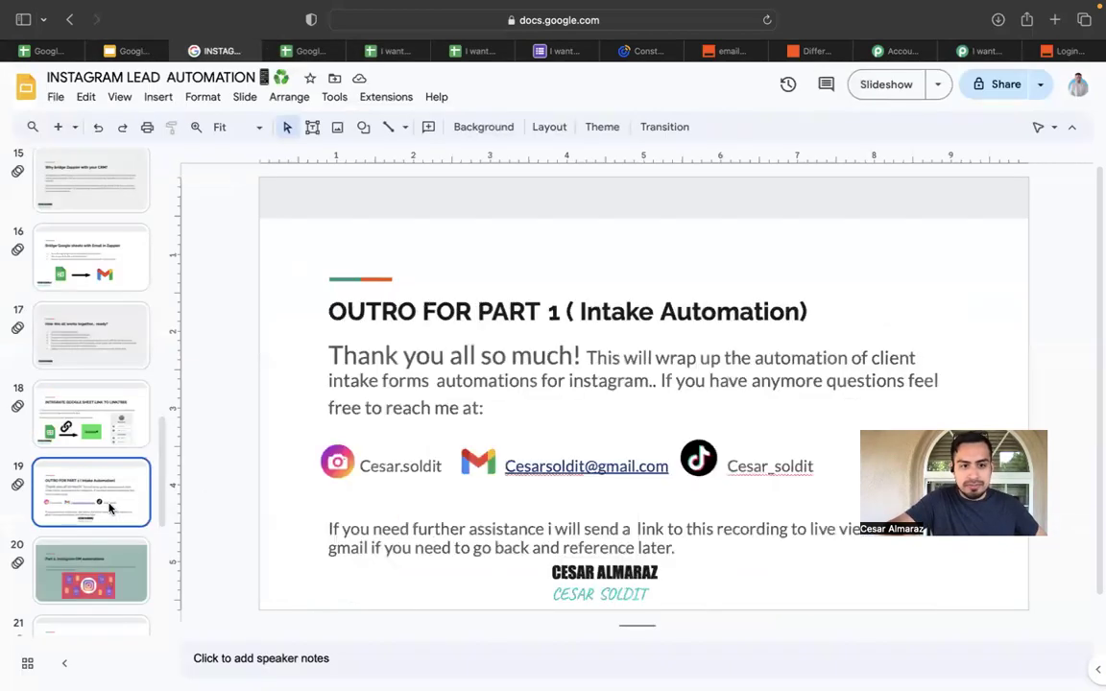